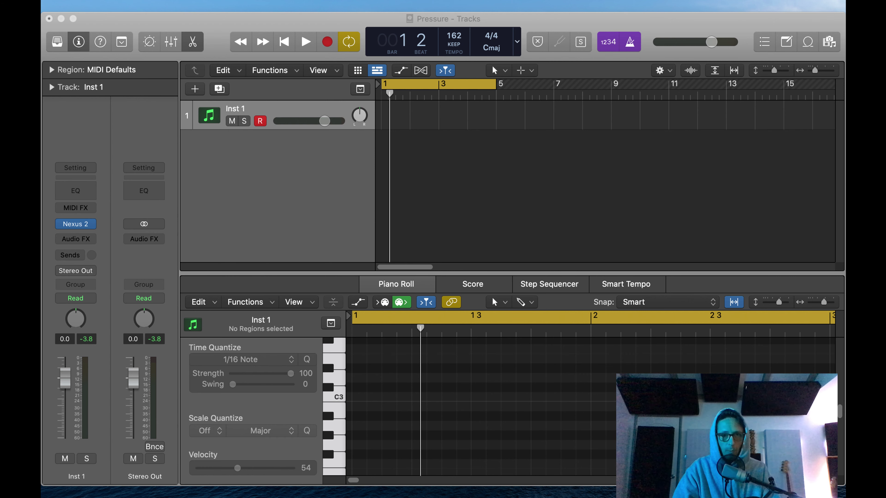
Play the cycled bars with the metronome to rehearse the part on the Inst 1 track
click(444, 155)
key(space)
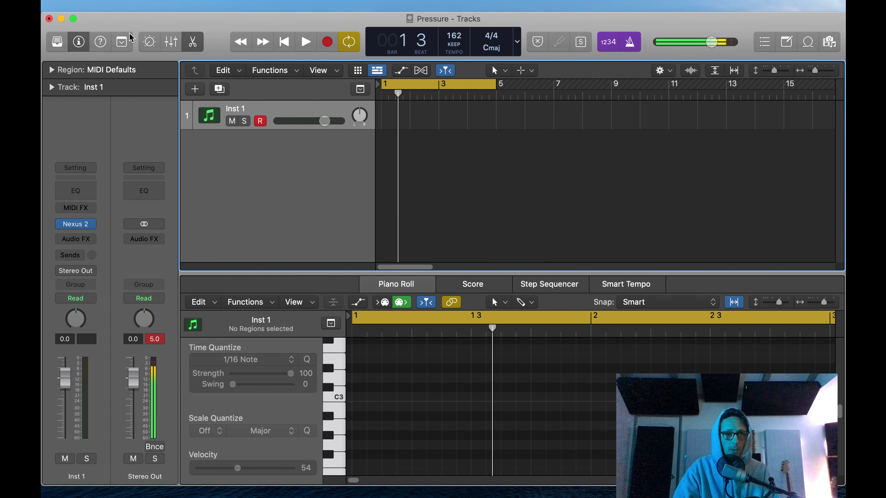
key(space)
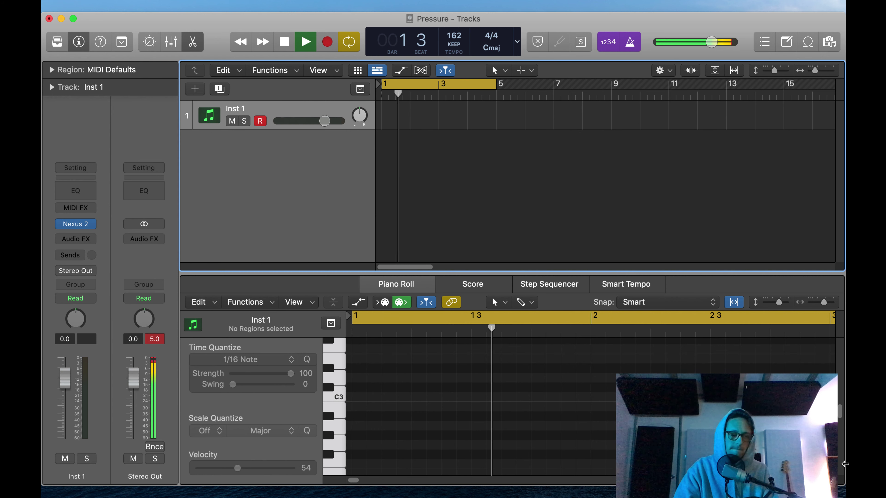
key(space)
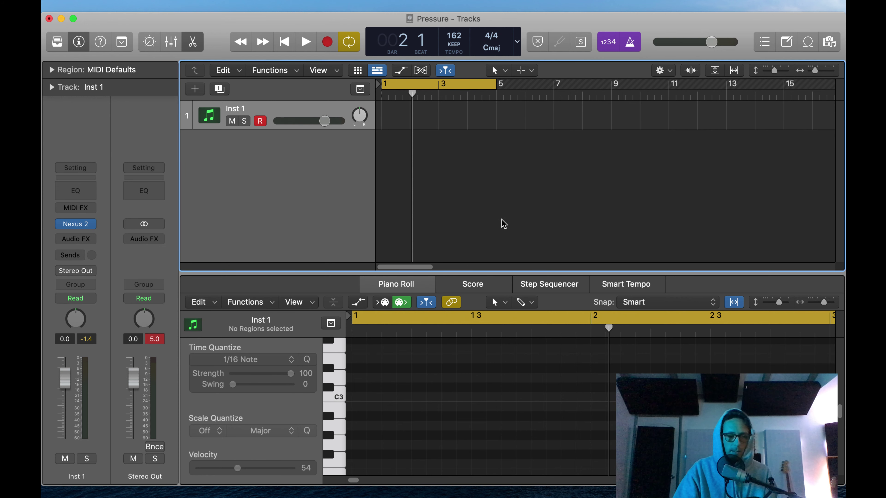
key(space)
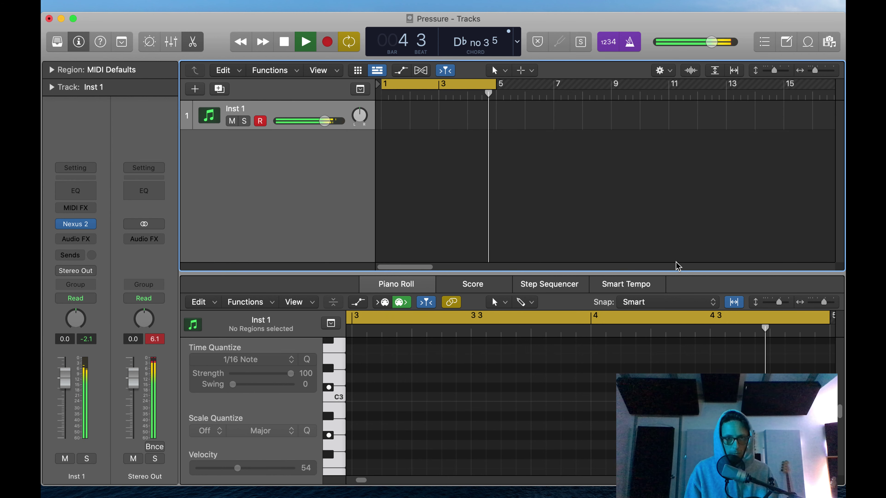
key(f)
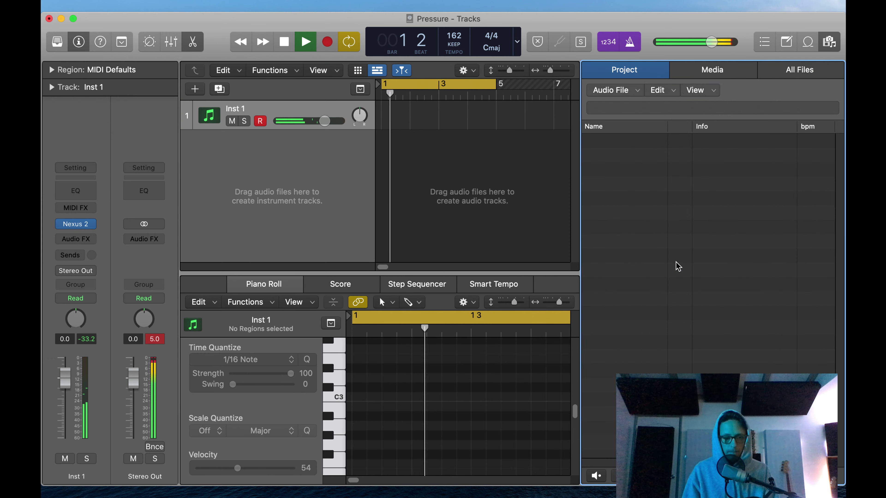
key(space)
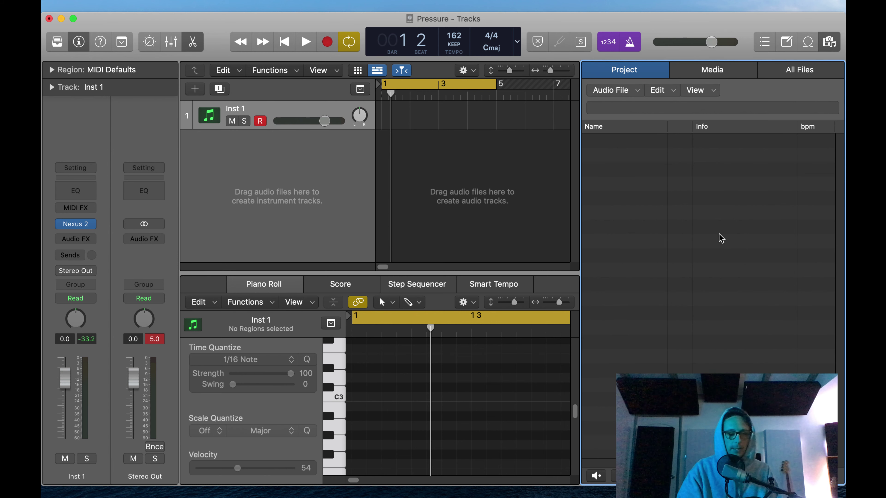
click(518, 201)
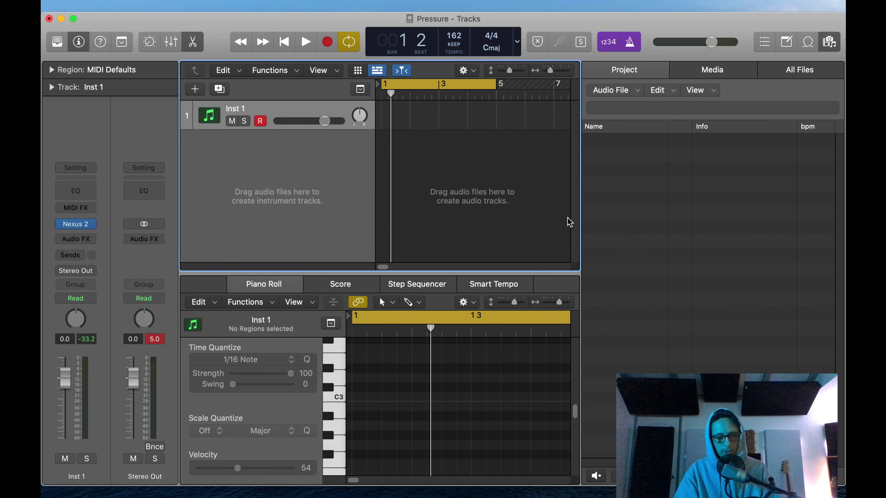
key(f)
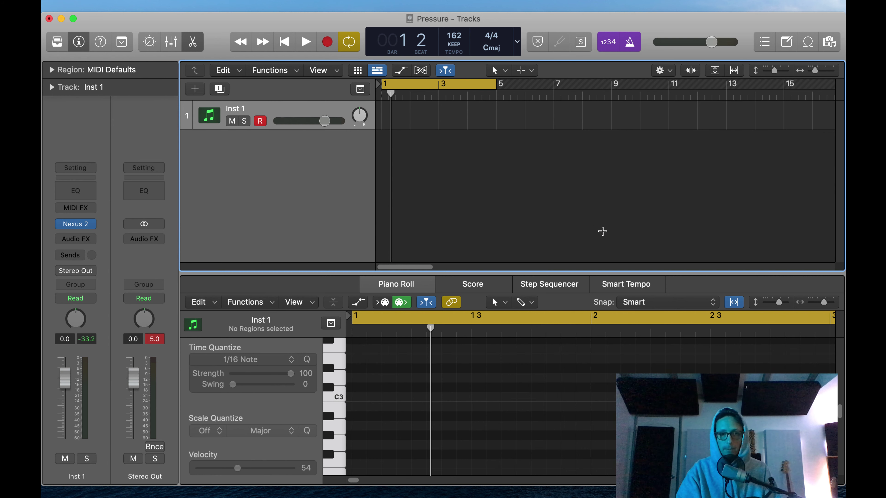
Extend the cycle range in the Tracks area to run from bar 1 to bar 9
key(super+Tab)
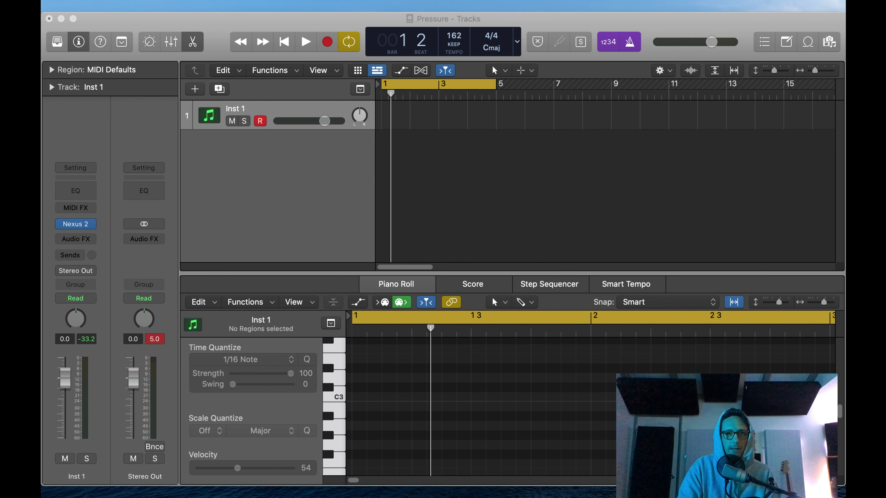
click(473, 77)
drag(494, 84, 612, 109)
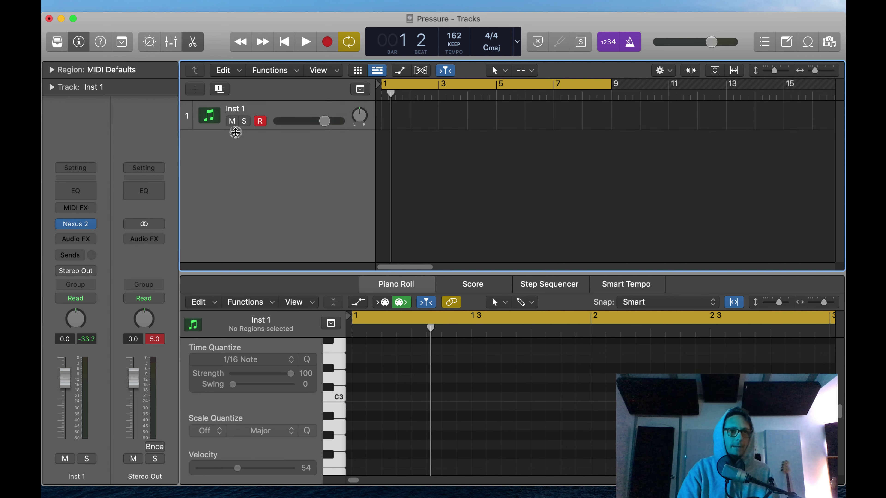
Look through the Nexus 2 library around the XP Total Piano category and its PN Muted Ambient preset, and close the plug-in window
mouse_move(76, 226)
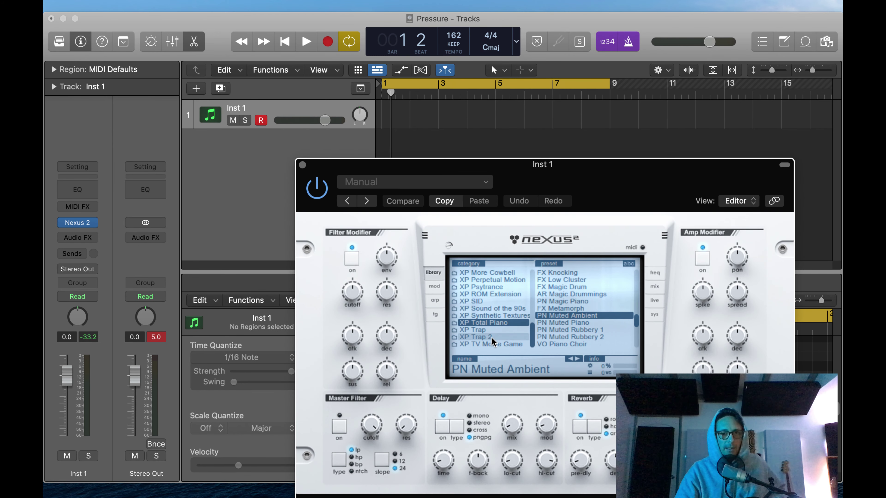
scroll(492, 342, up, 10)
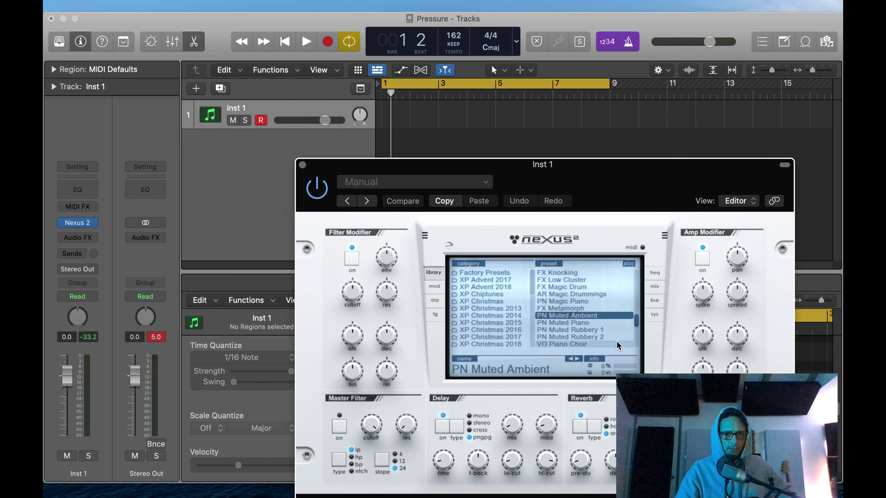
scroll(502, 294, down, 10)
click(488, 322)
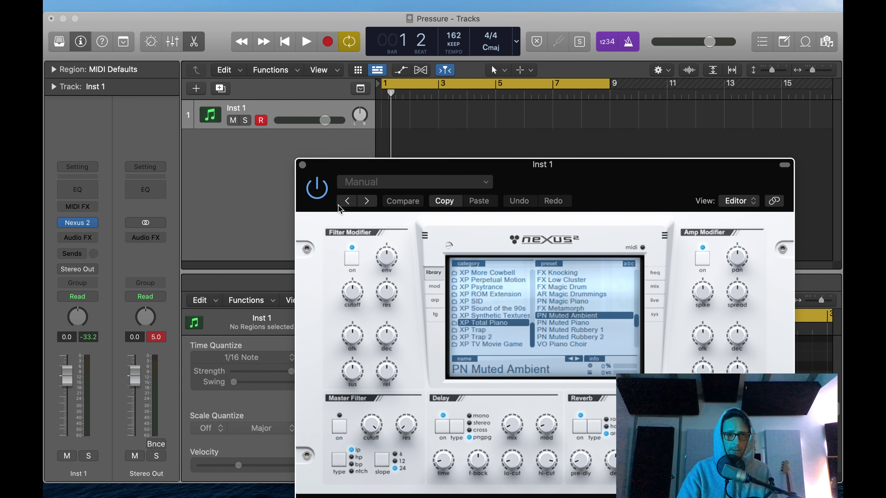
click(302, 164)
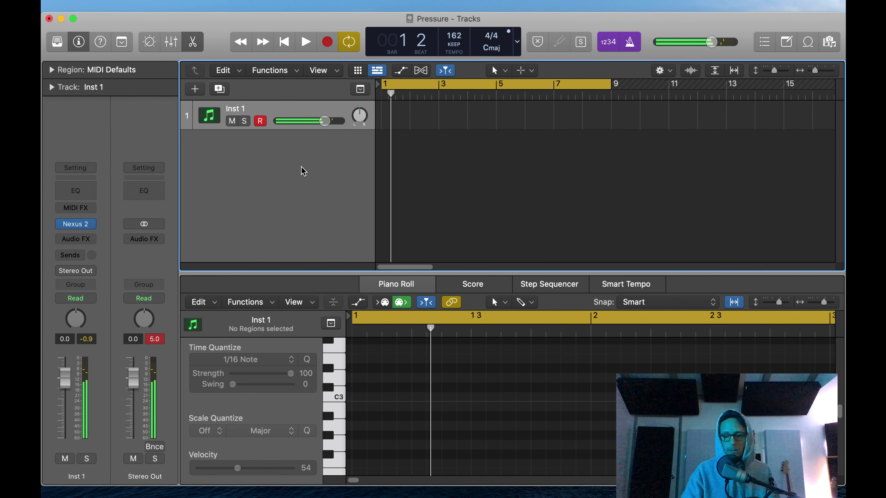
Record a four-bar MIDI part on the Inst 1 track from bar 1 and play it back
key(r)
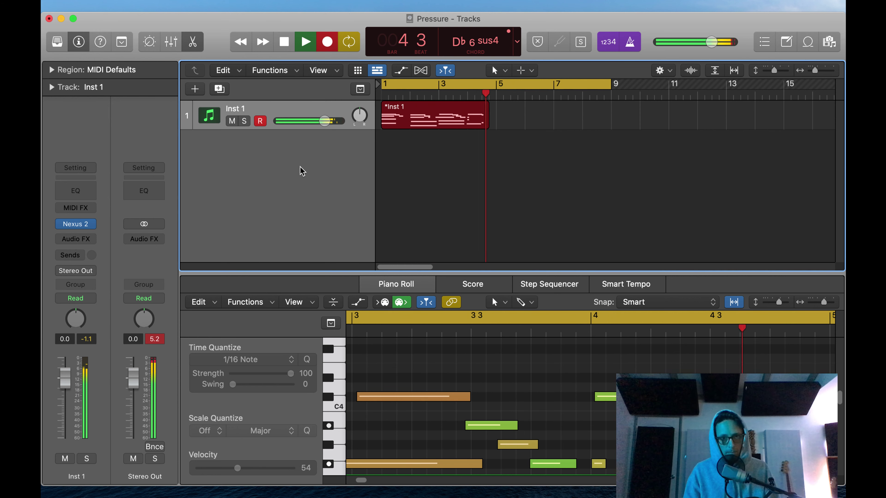
key(space)
key(space)
key(space)
key(space)
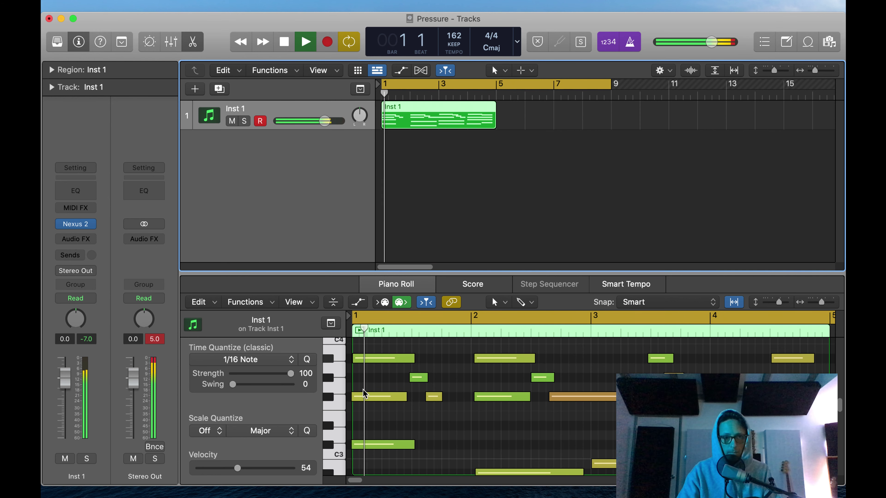
Quantize all notes of the recorded region to 1/16 notes and restart playback from the beginning
click(423, 409)
key(cmd+a)
key(q)
key(Return)
key(space)
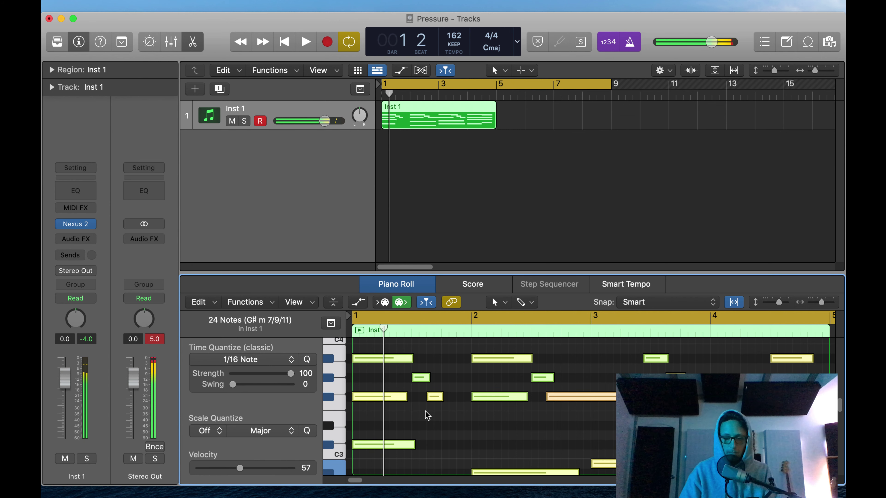
Move the short A♯3 note in bar 3 one sixteenth later, to beat 3, and check it in playback
key(space)
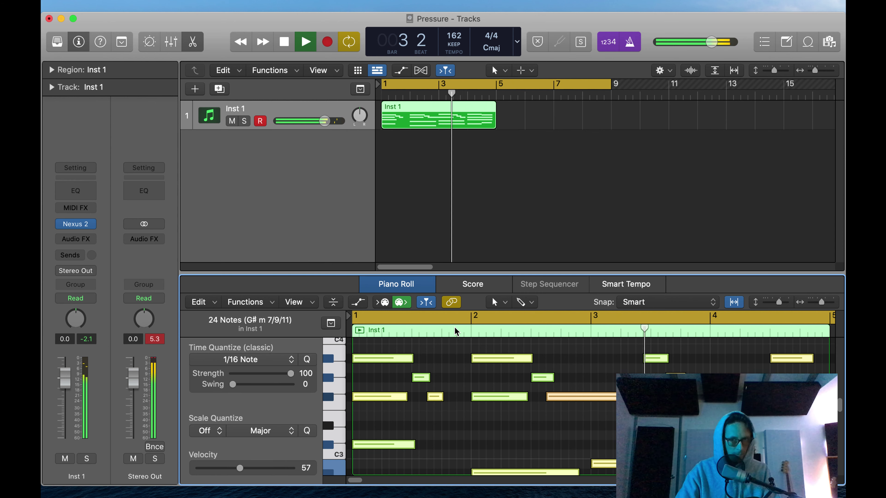
key(space)
key(space)
click(649, 368)
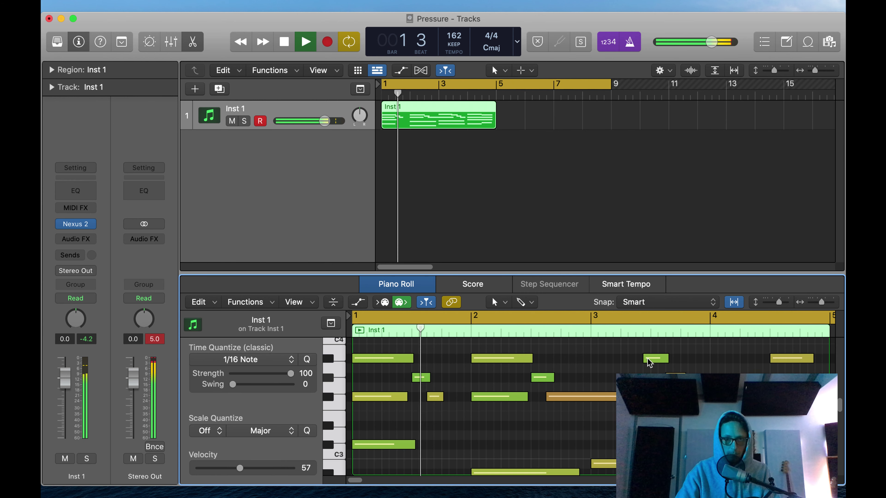
drag(650, 363, 656, 363)
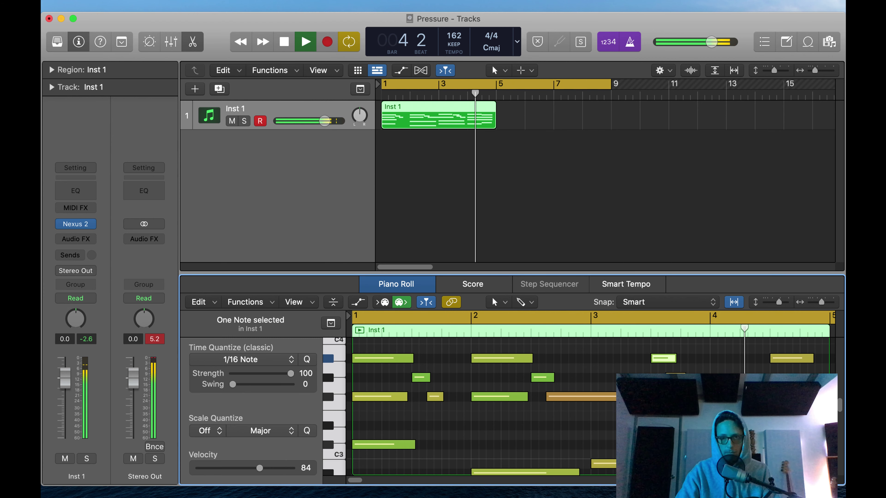
key(space)
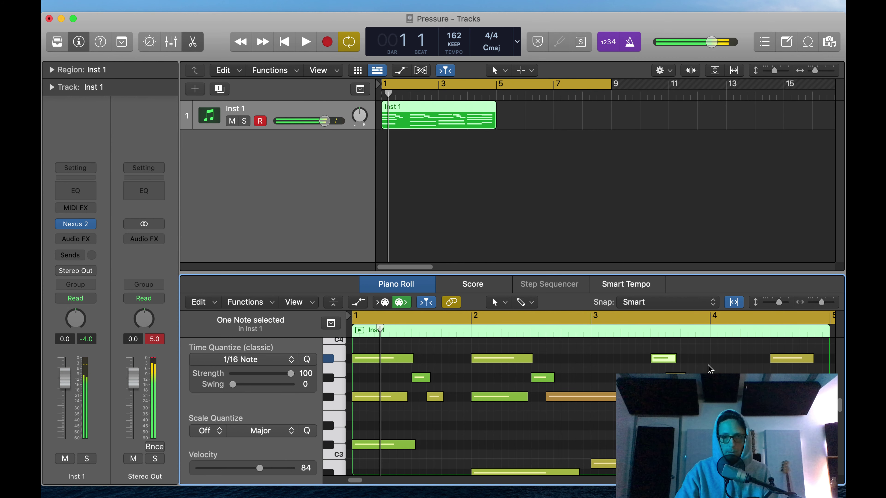
Play back the region from bar 4 and open its notes in a separate Piano Roll window
scroll(708, 365, down, 5)
scroll(707, 365, right, 3)
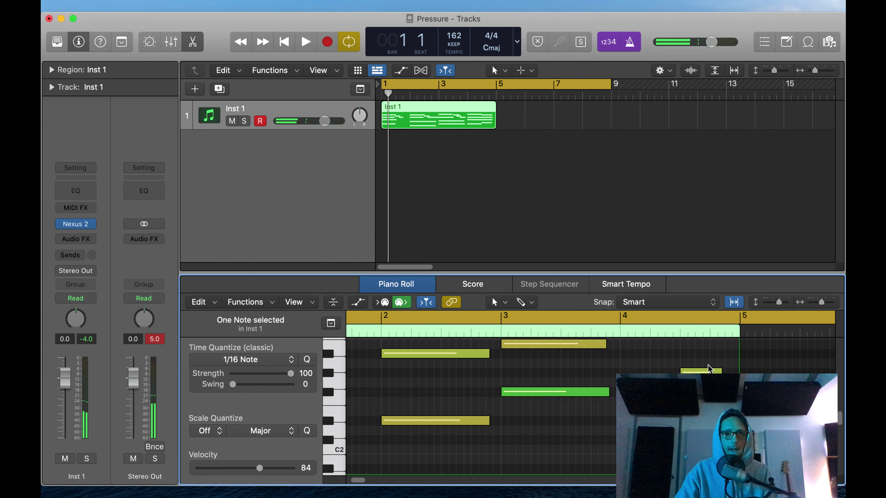
click(466, 94)
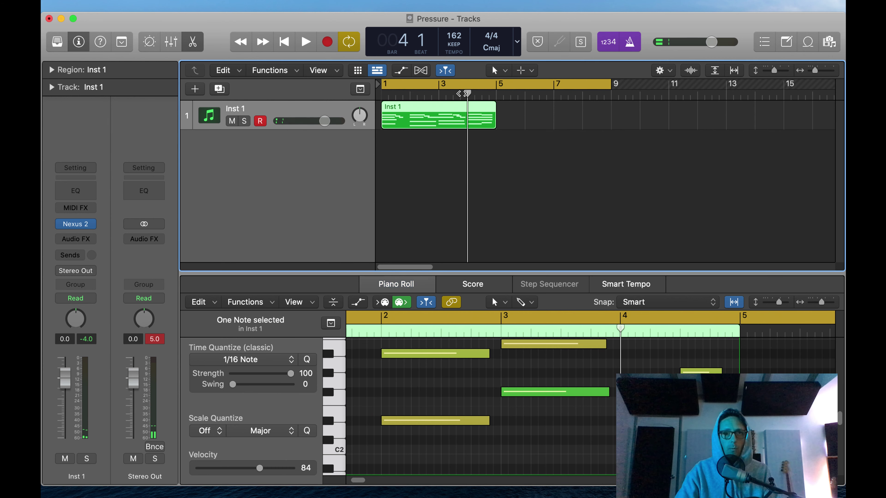
key(space)
key(space)
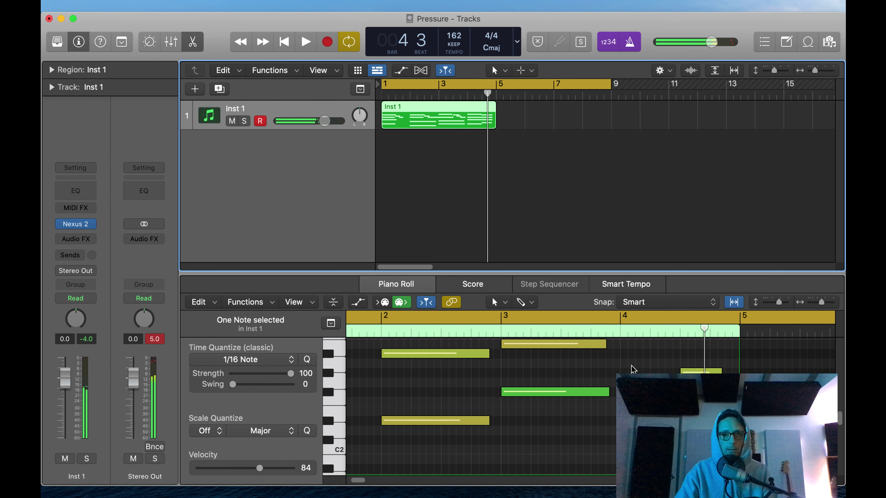
key(super+4)
key(space)
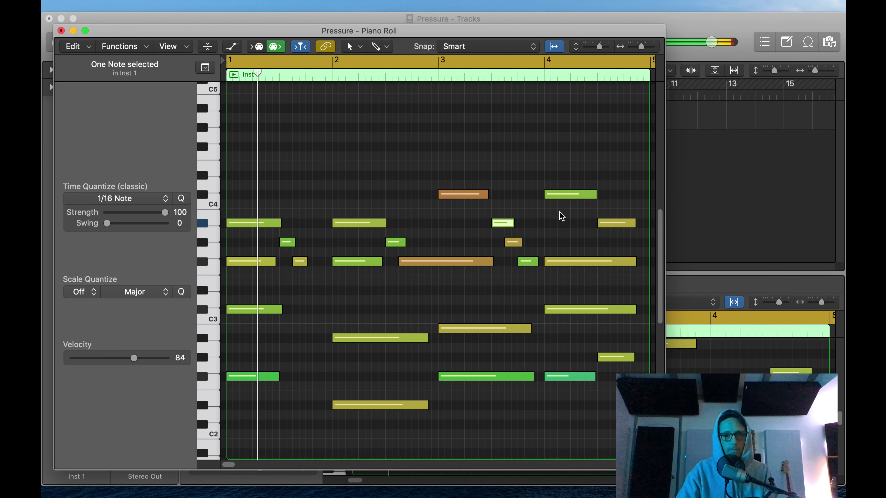
Raise the long C♯3 note in bar 4 to D♯3 and replay the passage from late bar 3
click(530, 72)
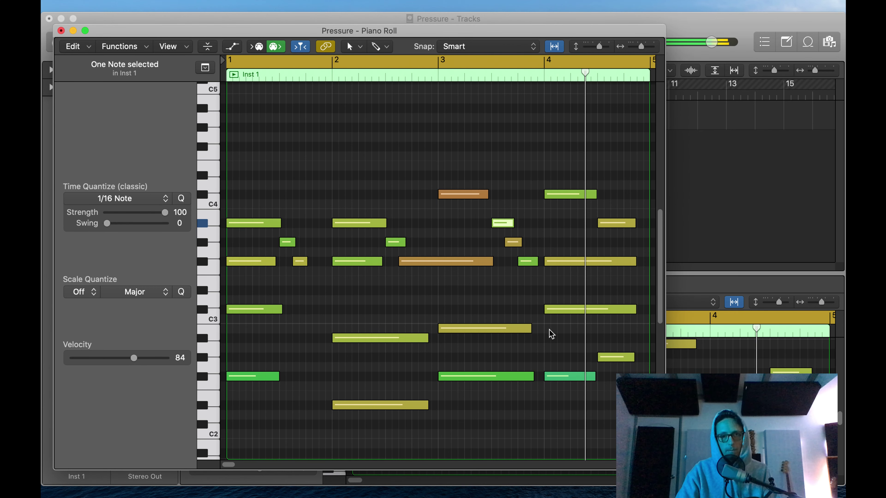
click(552, 310)
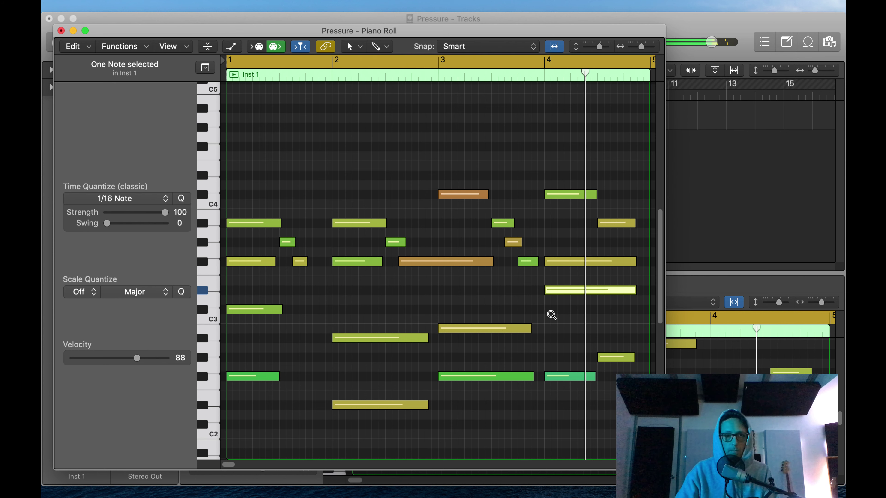
key(Return)
click(524, 74)
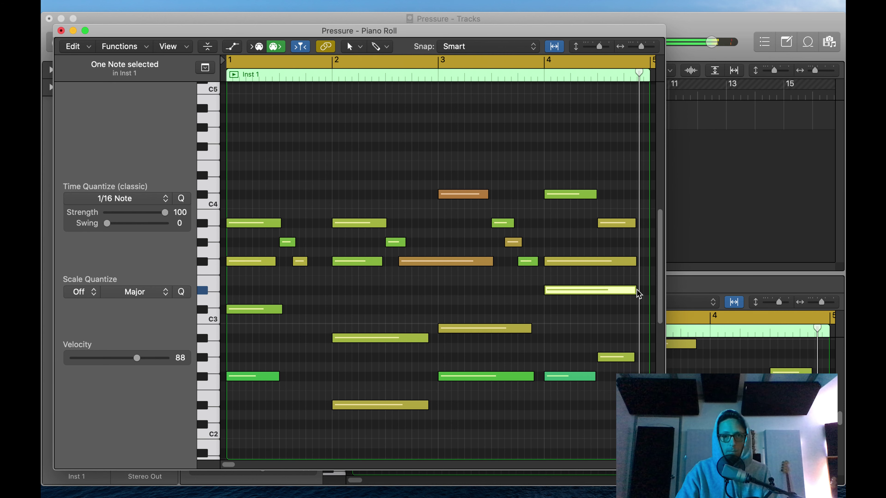
Shorten the D♯3 and F♯3 notes in bar 4 to half a bar and place a C♯3 note after the D♯3
click(638, 296)
drag(633, 294, 637, 316)
click(525, 74)
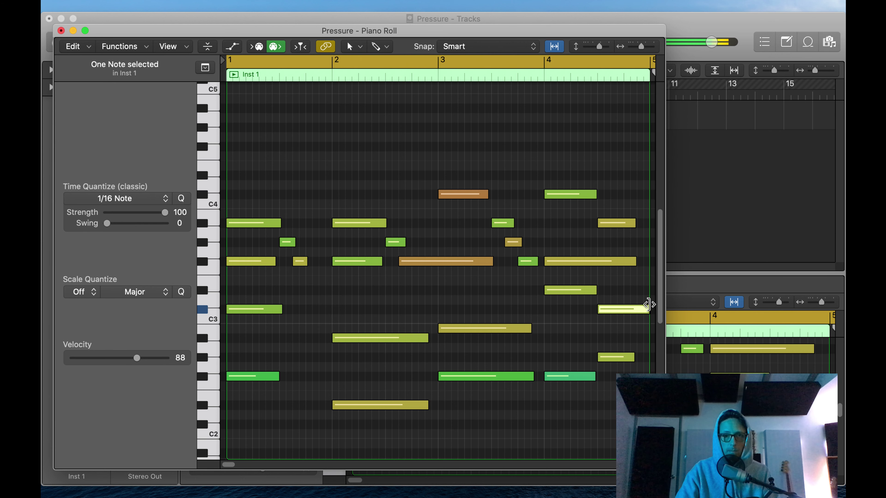
drag(641, 308, 635, 309)
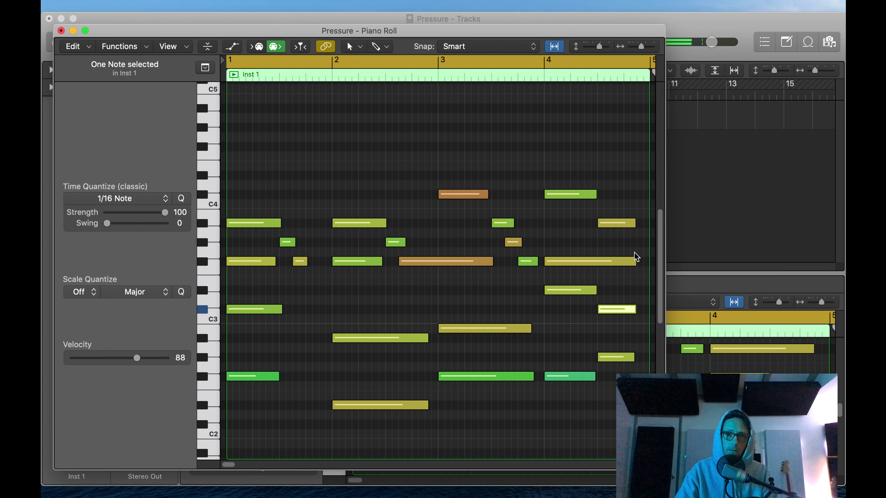
drag(636, 260, 594, 271)
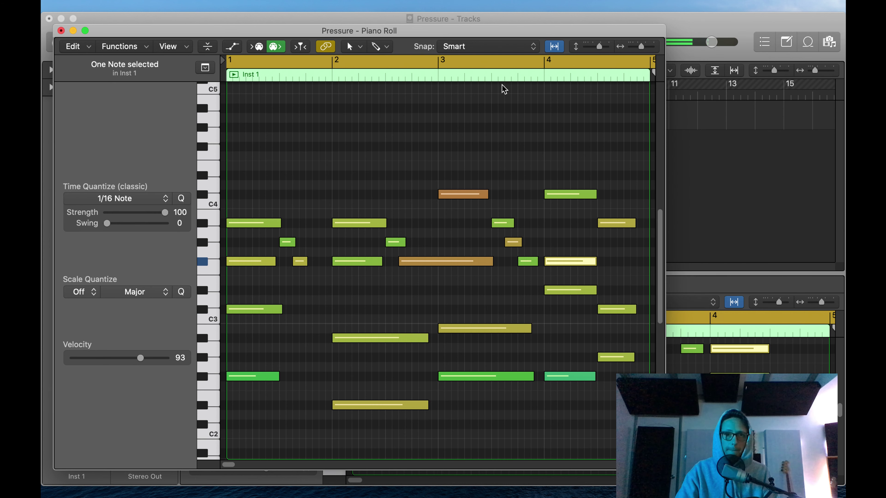
double_click(525, 77)
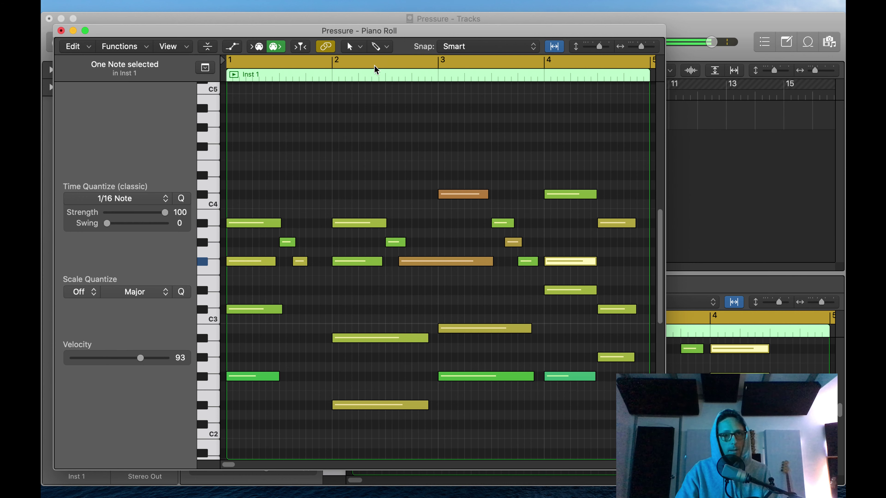
Use the Velocity Tool to set the F♯2 bass note in bar 3 to velocity 90 and the one in bar 4 to 84
click(380, 47)
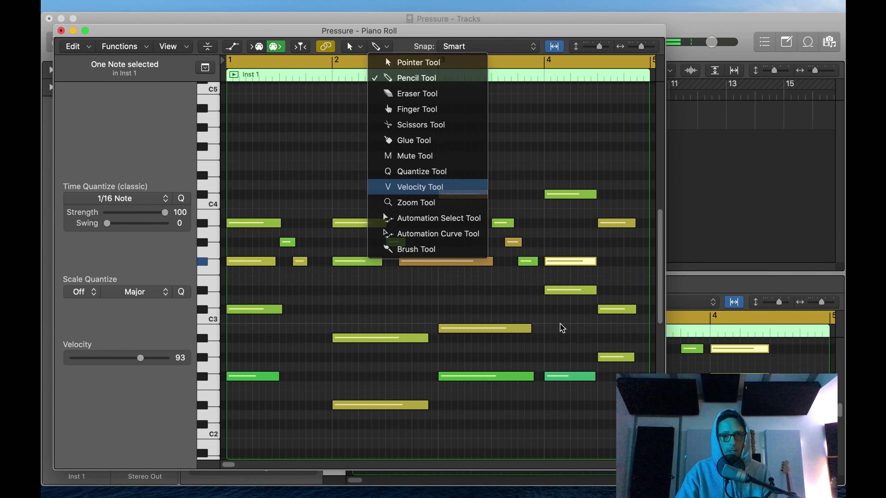
key(v)
drag(563, 382, 575, 339)
drag(501, 376, 500, 362)
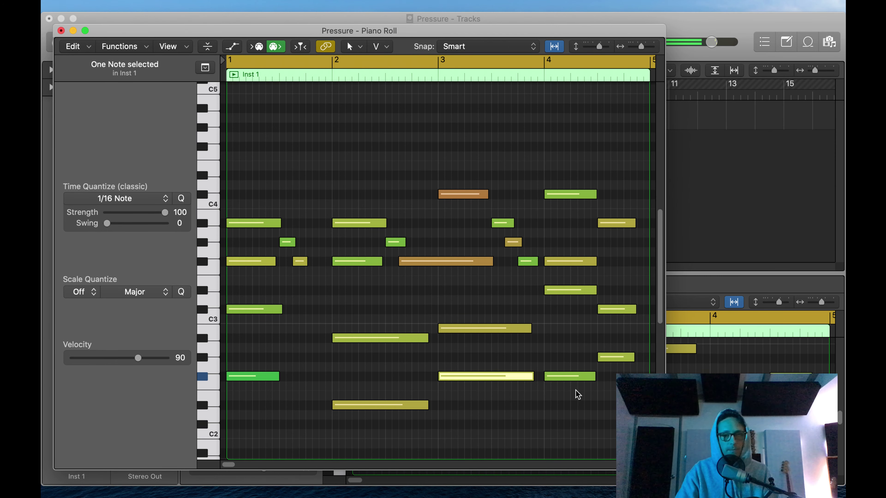
Transpose the F♯2 bass note at the start of bar 4 up four semitones to A♯2
key(alt+Up)
key(alt+Up)
key(alt+Up)
key(alt+Up)
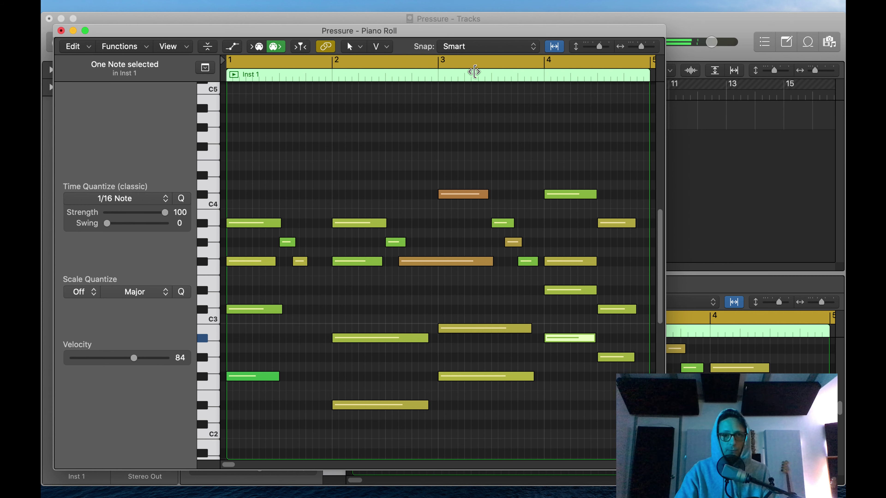
Shorten the last G♯2 bass note in bar 4 to a quarter bar, follow it with an F♯2 note, and replay from late bar 3
click(488, 79)
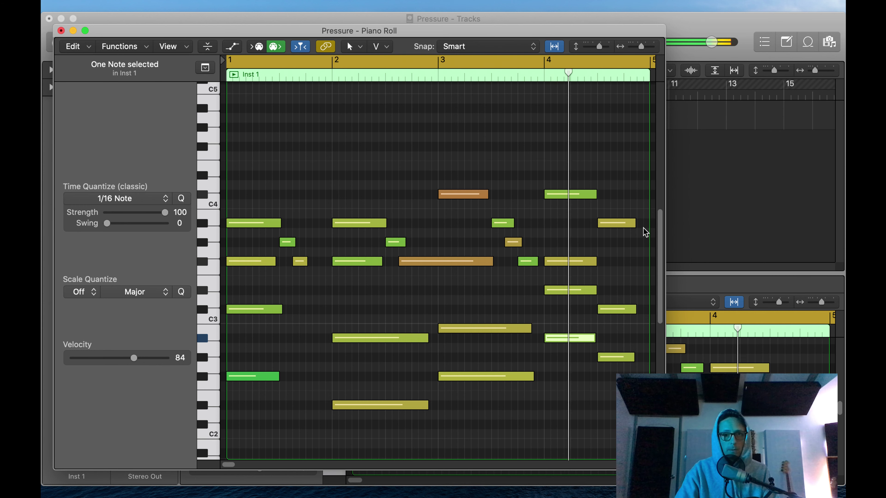
click(616, 369)
click(617, 358)
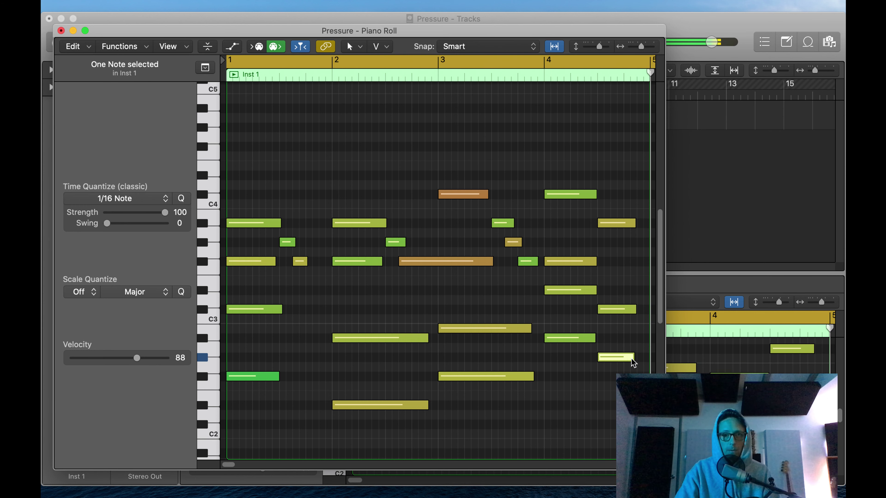
mouse_move(634, 360)
mouse_down()
mouse_move(622, 360)
mouse_move(634, 410)
mouse_move(634, 377)
mouse_up()
double_click(507, 67)
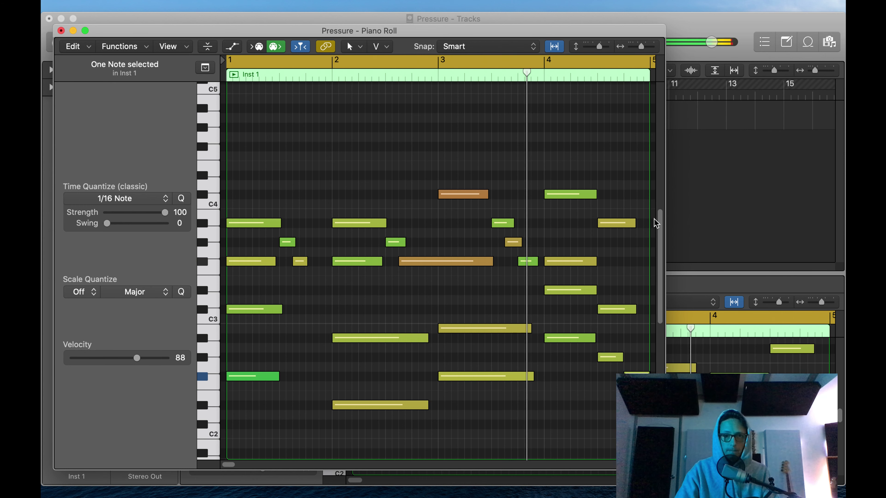
Extend the last C♯3 and A♯3 notes to the end of bar 4
mouse_move(632, 314)
mouse_down()
mouse_move(619, 312)
mouse_move(648, 310)
mouse_up()
drag(634, 224, 648, 223)
key(space)
drag(637, 349, 636, 386)
Replay the part from late bar 3 and set the velocity of the F♯2 bass note in bar 1 to 89
click(522, 75)
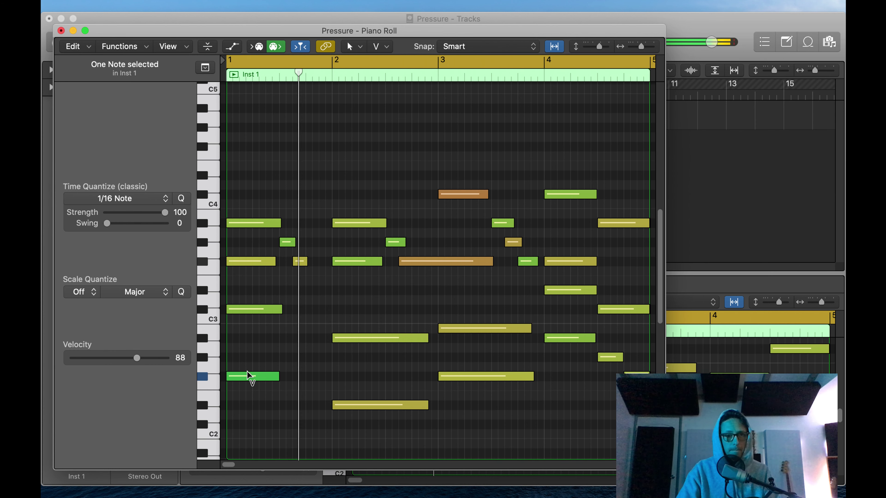
drag(251, 379, 285, 352)
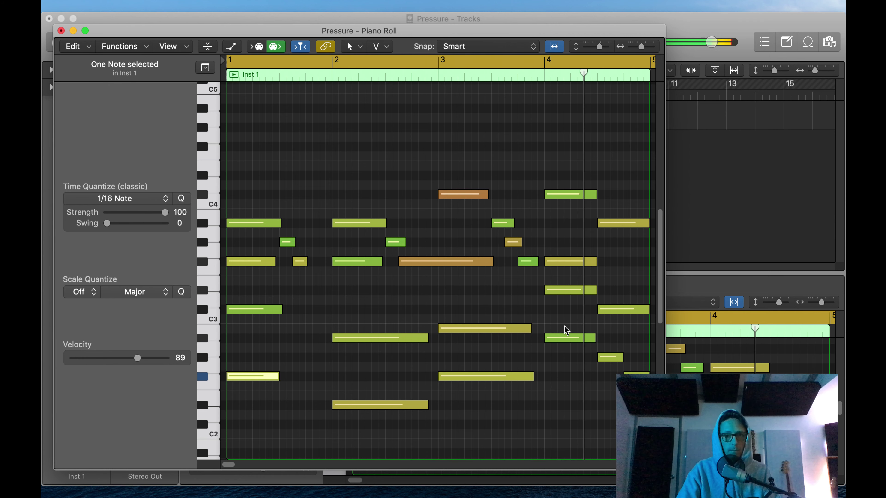
click(624, 263)
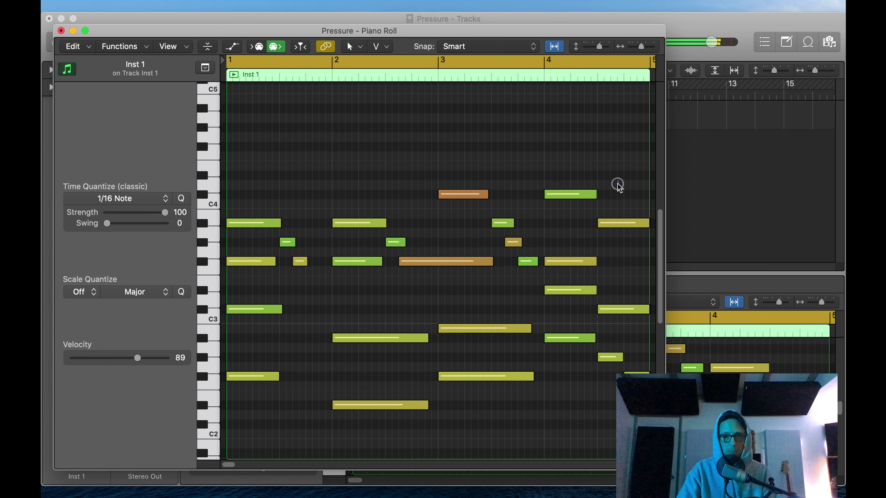
Delete the four notes in the second half of bar 4 and record a G♯2, C♯3, F3 and G♯3 chord there
drag(617, 182, 468, 399)
key(Delete)
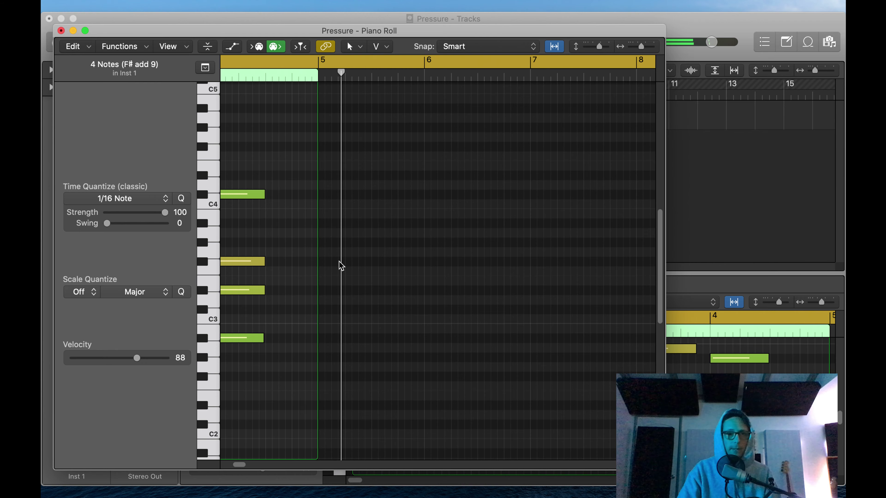
scroll(340, 263, left, 10)
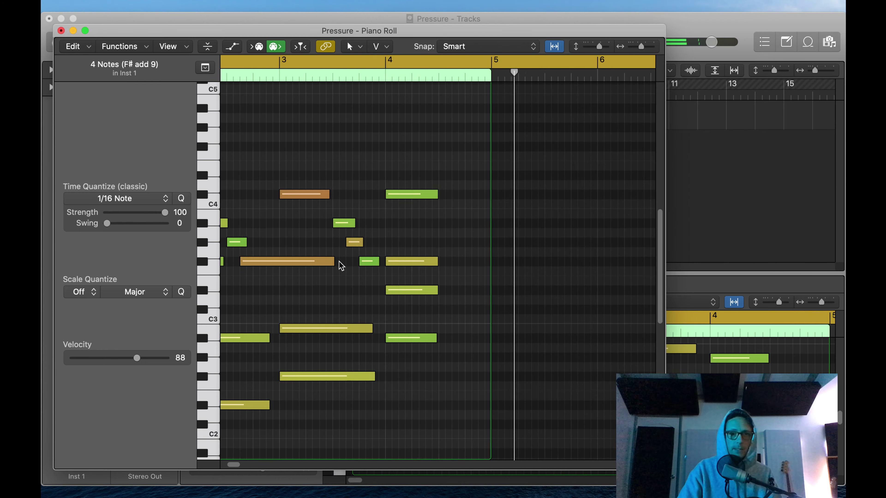
click(472, 87)
key(space)
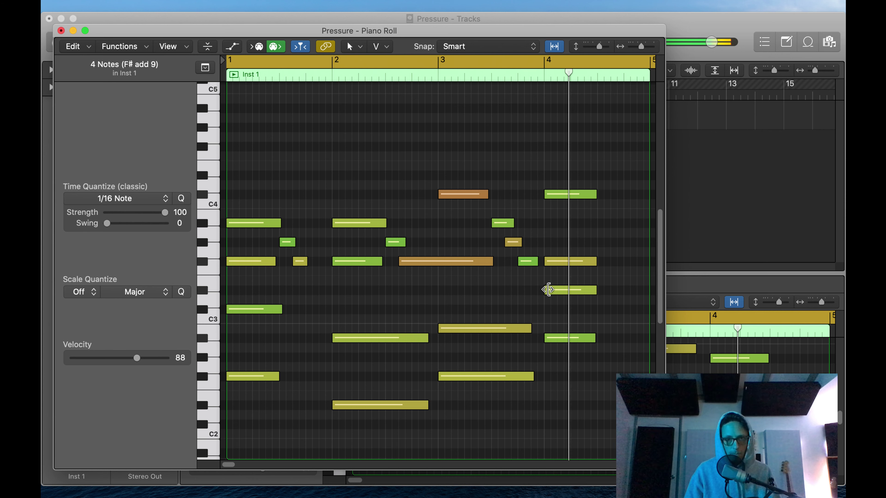
key(space)
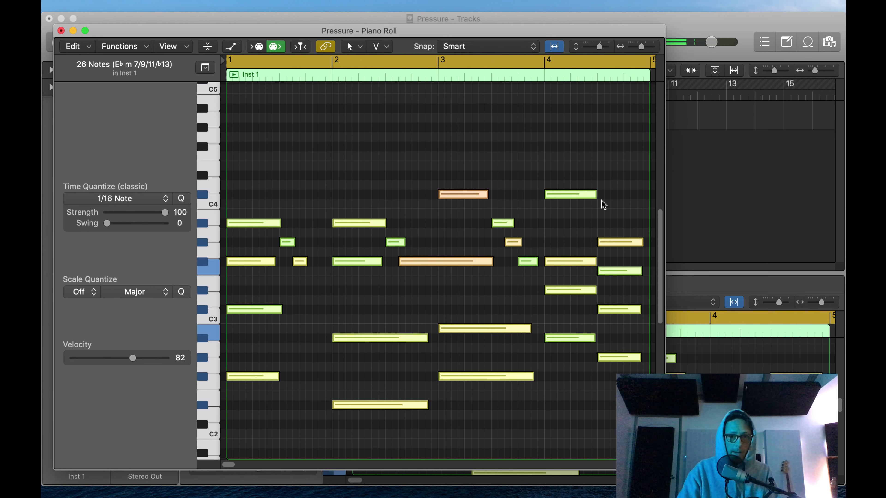
Extend the new chord's four notes to the end of bar 4, try its C♯3 an octave higher, and restore the pitch
key(space)
drag(624, 202, 614, 393)
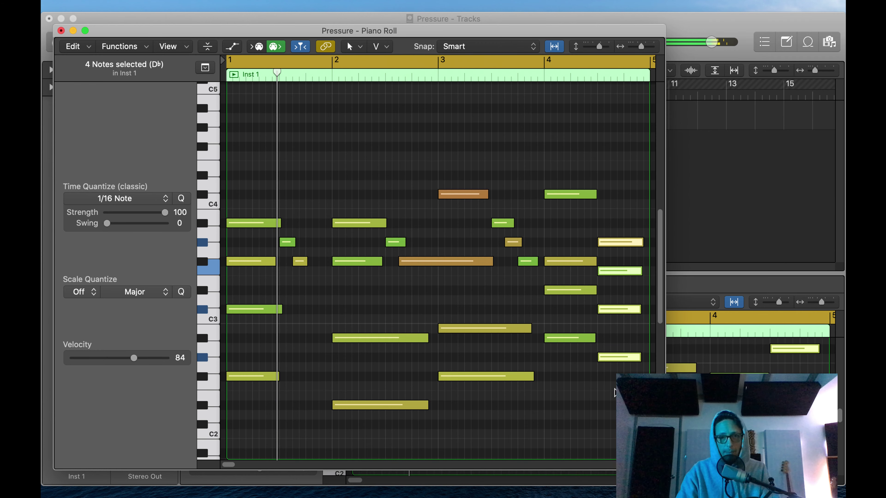
drag(641, 358, 645, 359)
click(624, 309)
key(shift+alt+Up)
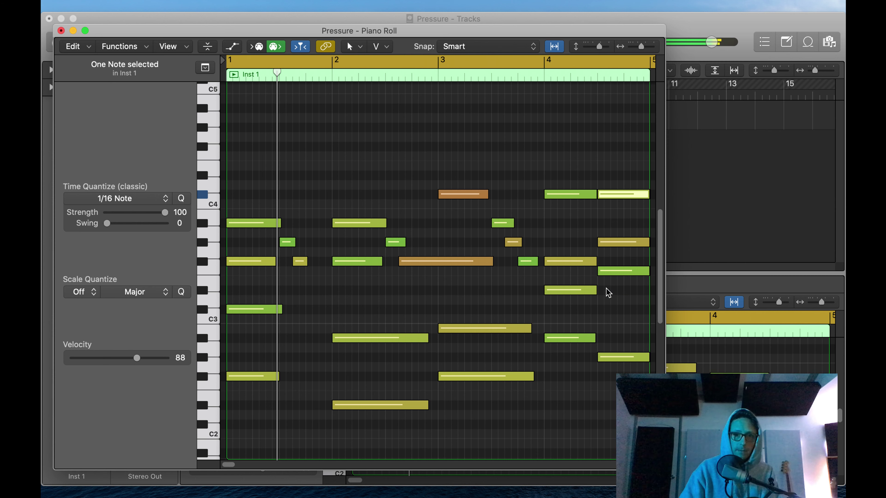
key(shift+alt+Down)
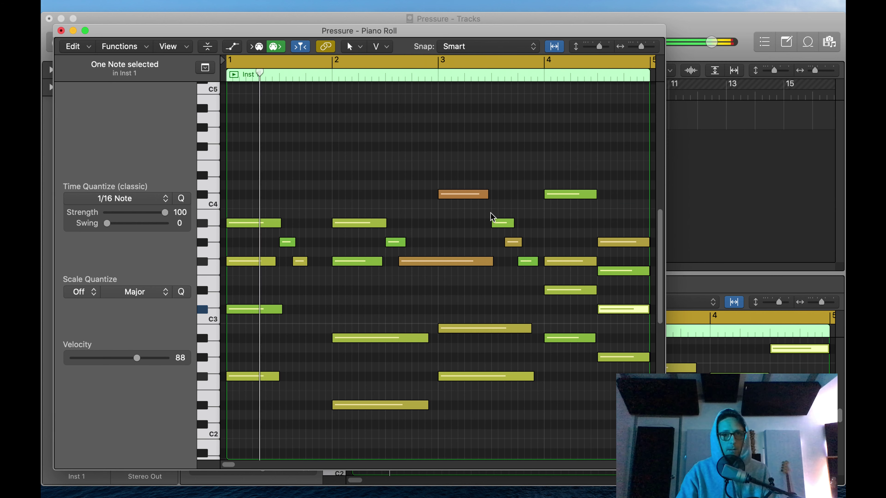
Set the velocity of the C♯4 note at the start of bar 3 to 92 and close the separate Piano Roll window
drag(471, 199, 466, 214)
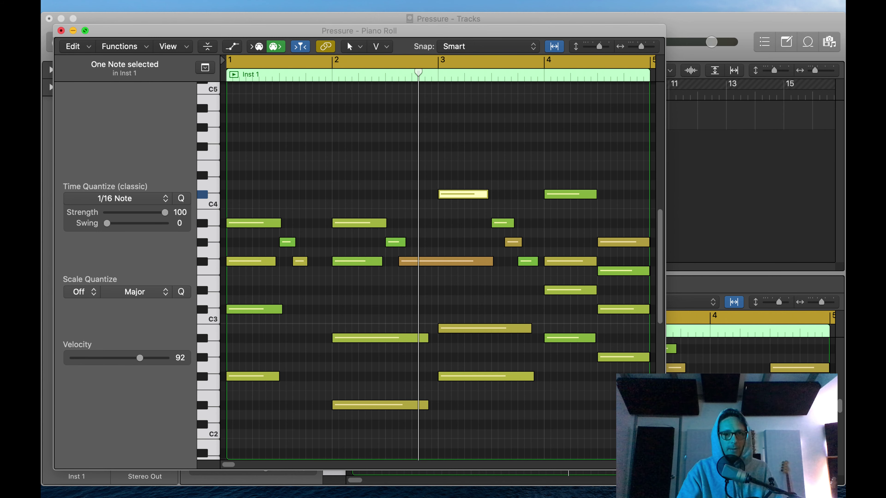
click(61, 31)
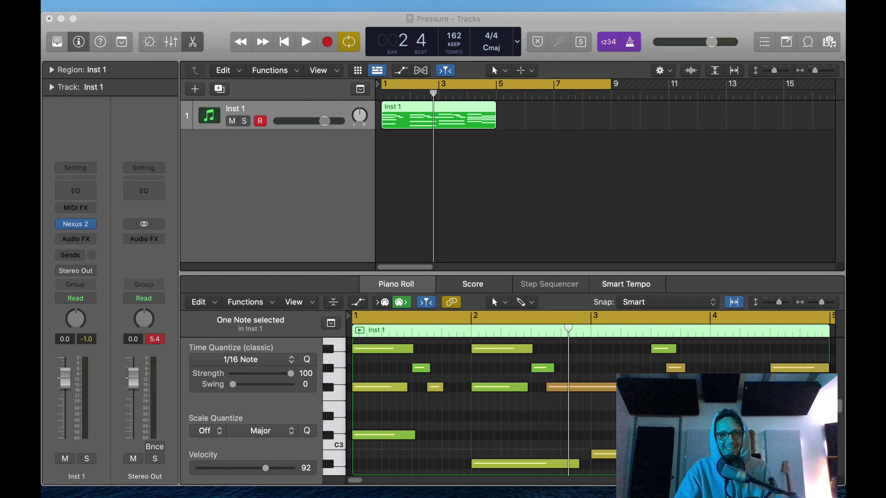
Play the Inst 1 region and repeat it once so a copy fills bars 5 to 8
click(259, 127)
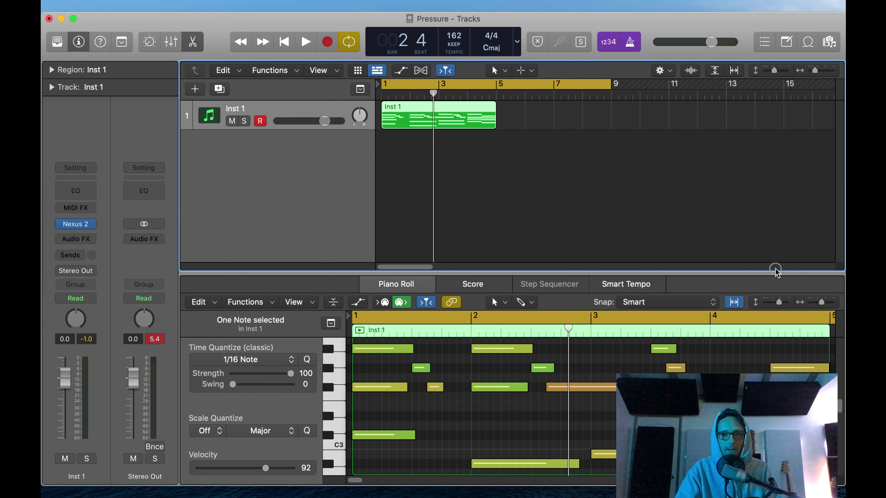
click(472, 174)
key(space)
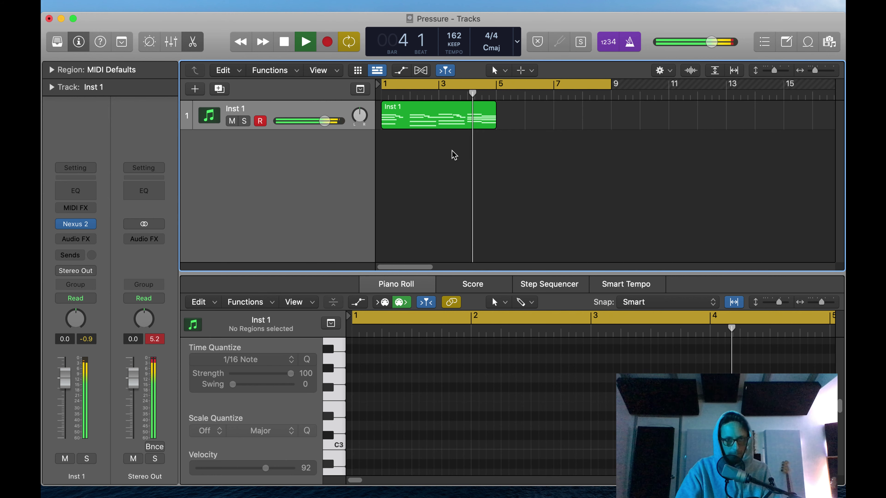
key(space)
click(459, 120)
key(super+r)
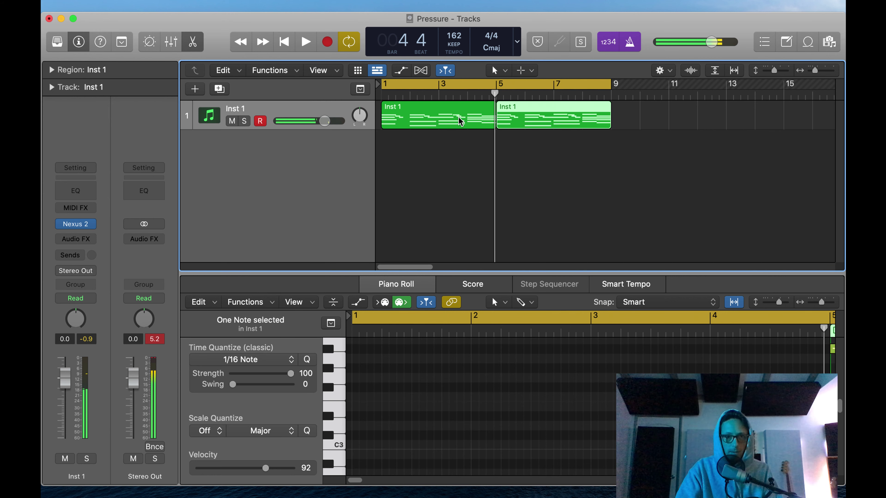
key(space)
click(514, 164)
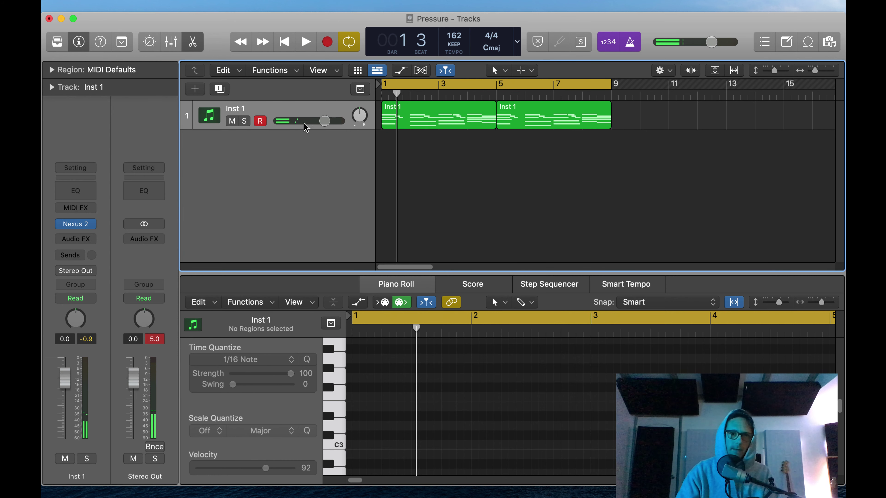
Open the first Inst 1 region in a separate Piano Roll window, zoom in on its notes, and play from late bar 2
click(477, 114)
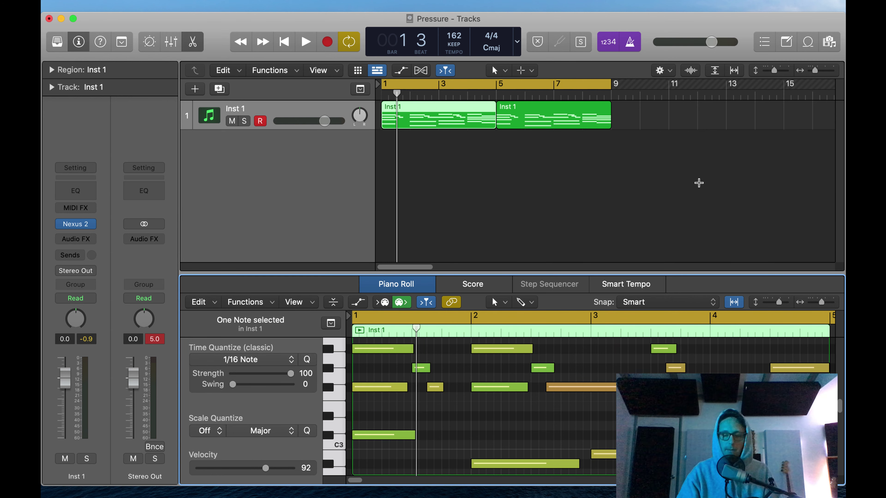
key(super+4)
ctrl+alt+click(387, 205)
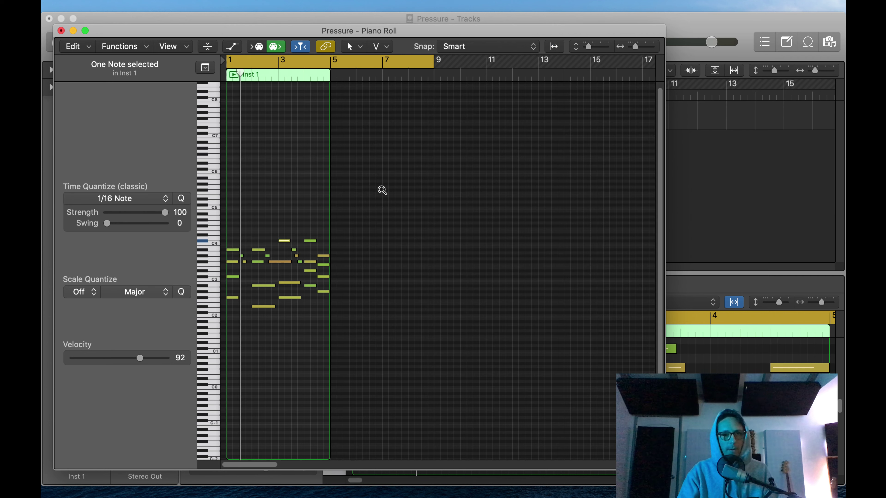
drag(381, 190, 223, 392)
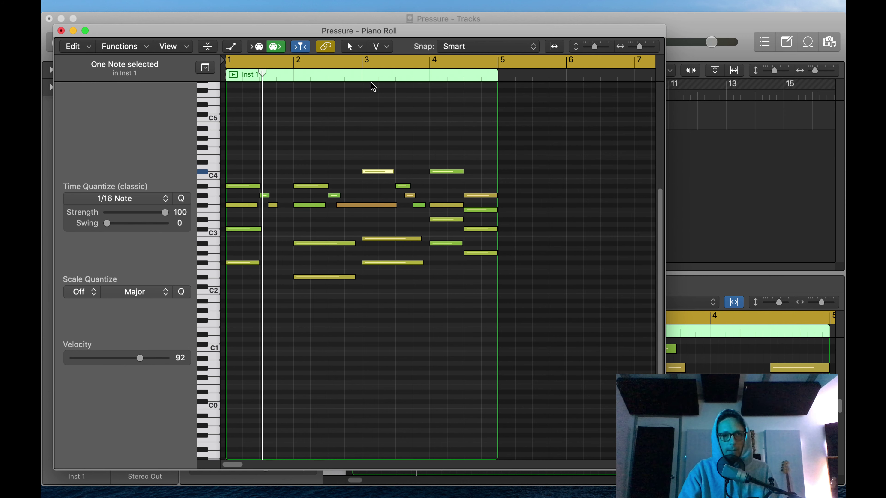
double_click(355, 78)
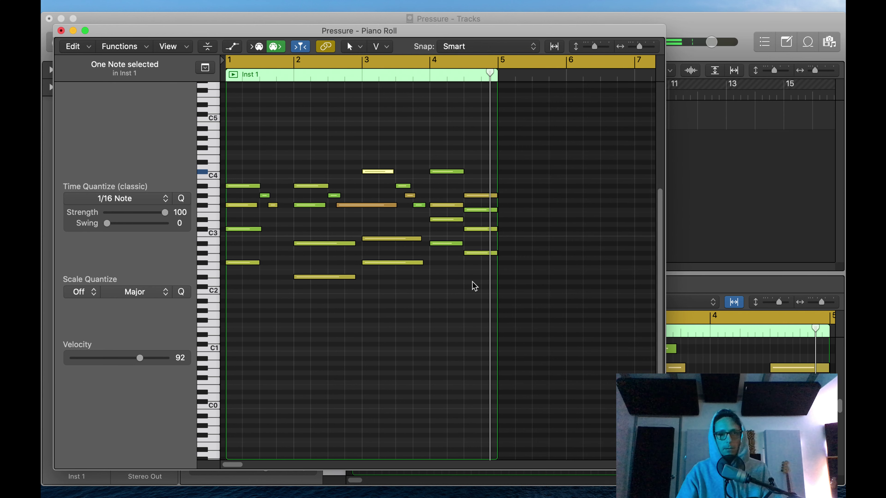
Delete the G♯2, C♯3, F3 and G♯3 chord in the second half of bar 4 and leave the remaining notes deselected
drag(477, 281, 507, 152)
key(BackSpace)
drag(433, 175, 481, 281)
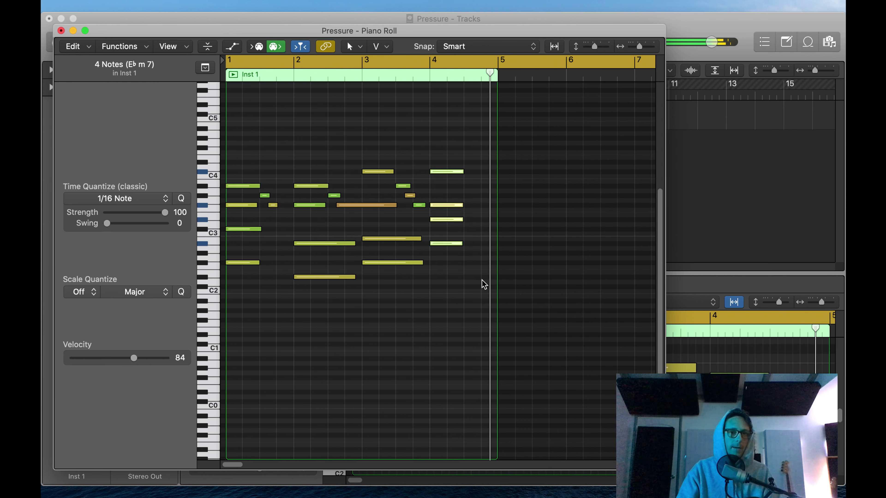
click(452, 280)
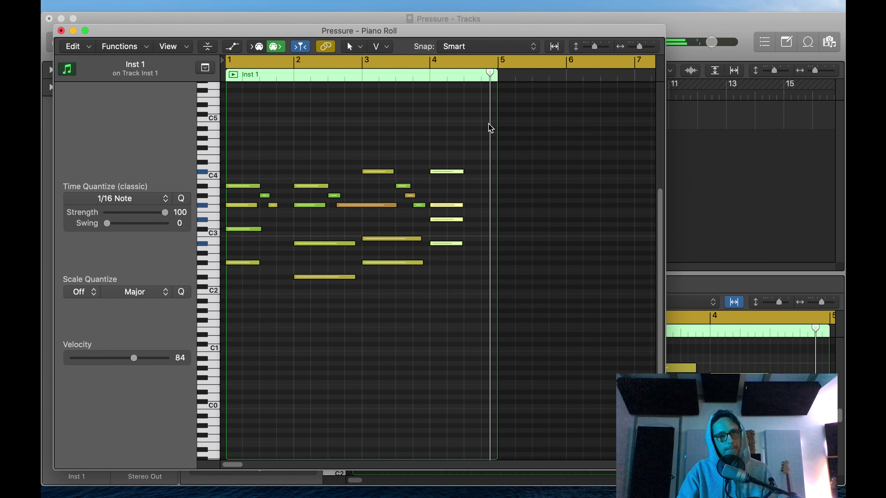
click(384, 329)
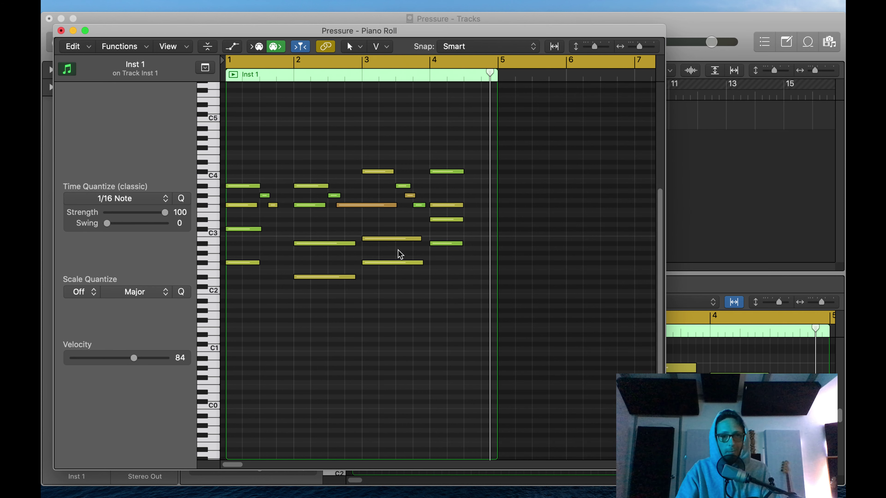
Lengthen the F♯2 and B2 notes toward the end of bar 3 and the F♯2 and C♯3 notes to fill bar 1
drag(419, 240, 429, 264)
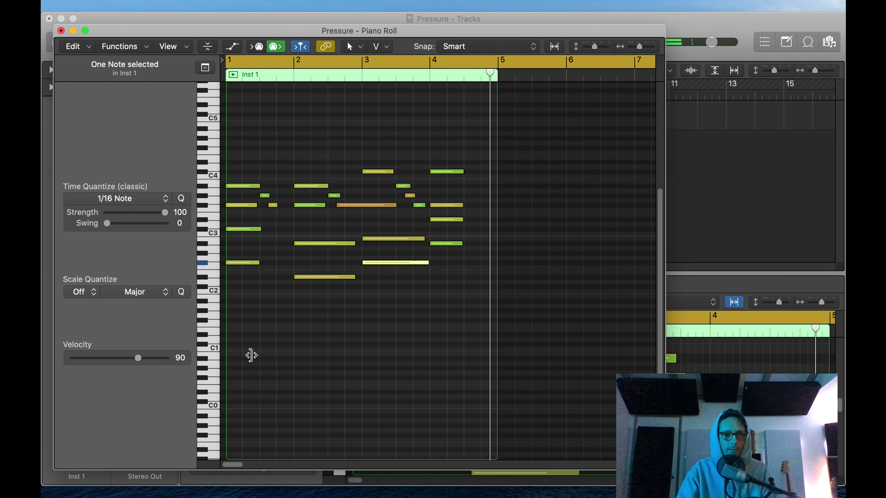
key(space)
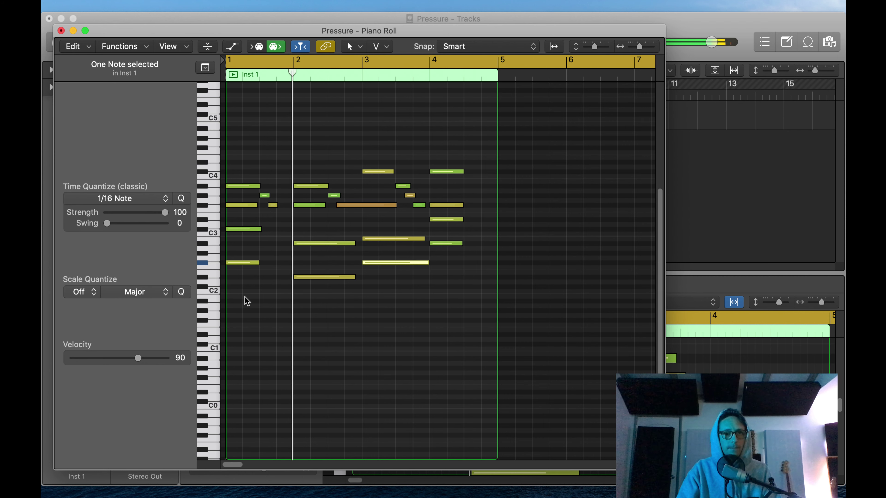
drag(245, 297, 292, 232)
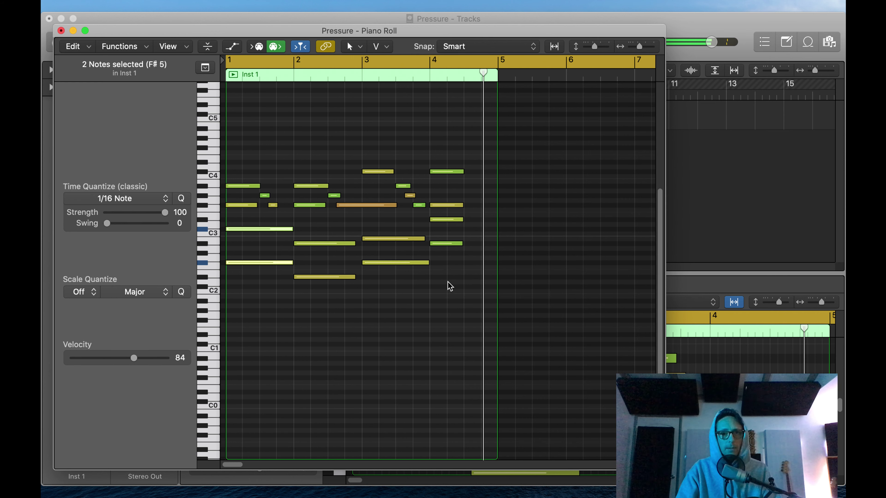
Record a G♯2, D♯3 and F♯3 chord in the second half of bar 4 and align its notes with beat 3
drag(448, 286, 440, 164)
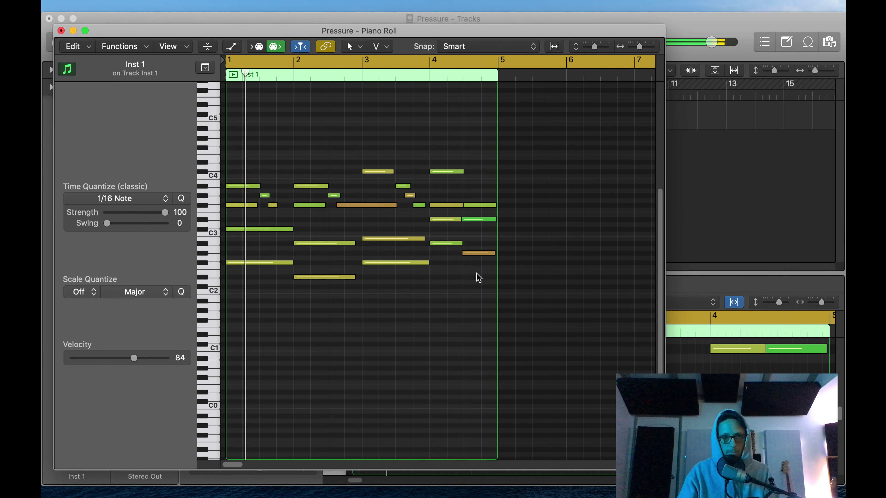
drag(476, 274, 504, 191)
drag(467, 292, 485, 256)
shift+click(473, 221)
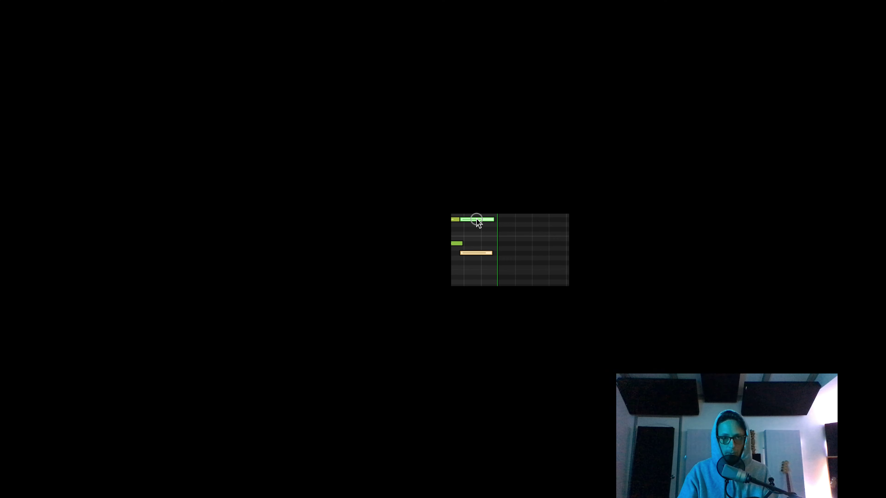
drag(474, 221, 478, 224)
Use the Velocity Tool to raise the new chord's D♯3 and lower its G♯2 to about 95
drag(471, 269, 475, 234)
click(479, 227)
click(476, 258)
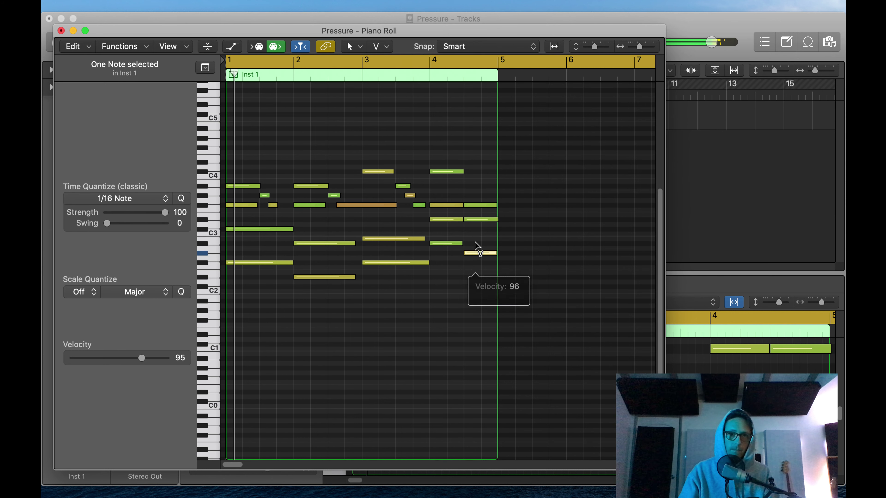
Copy the last D♯3 up to B3, trim the four-note chord to the end of bar 4, and select only the B3
key(space)
drag(480, 222, 483, 183)
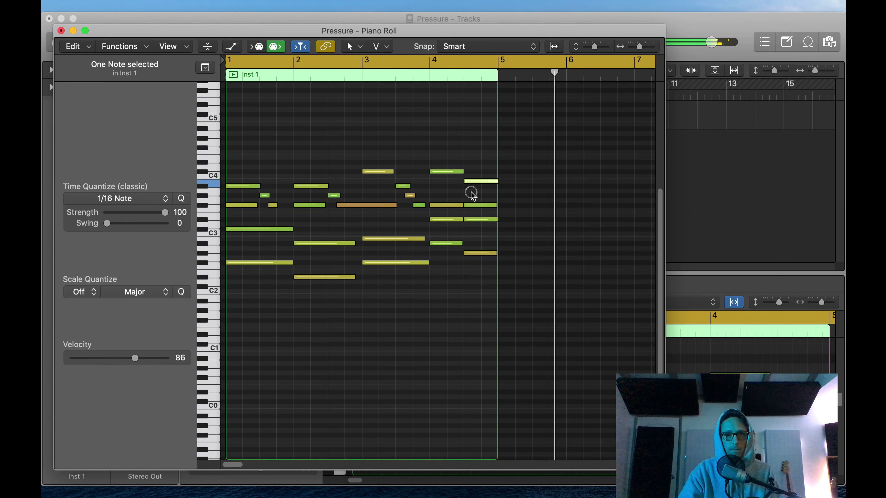
drag(477, 295, 497, 180)
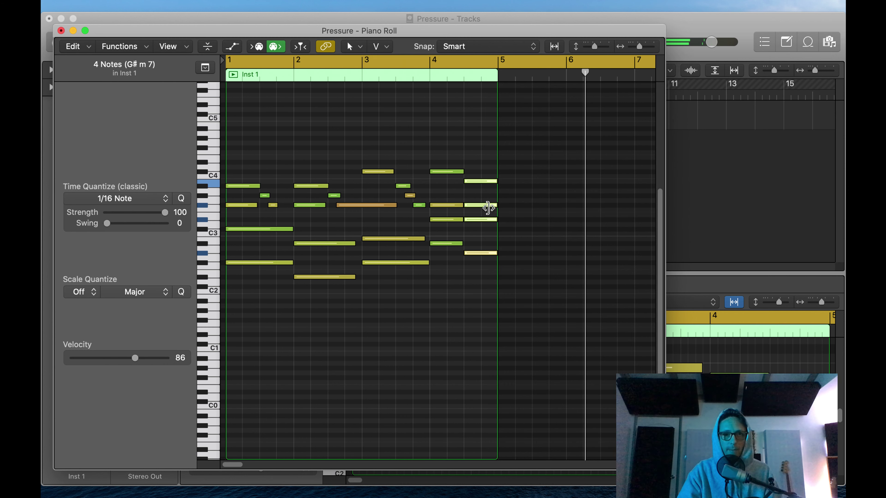
click(481, 181)
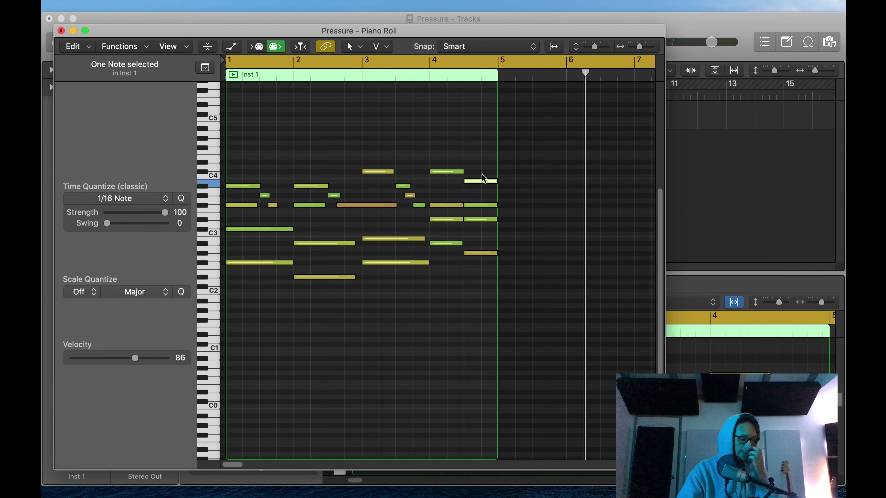
Try the final chord's top note at A♯3 and play back the result
drag(486, 157, 484, 191)
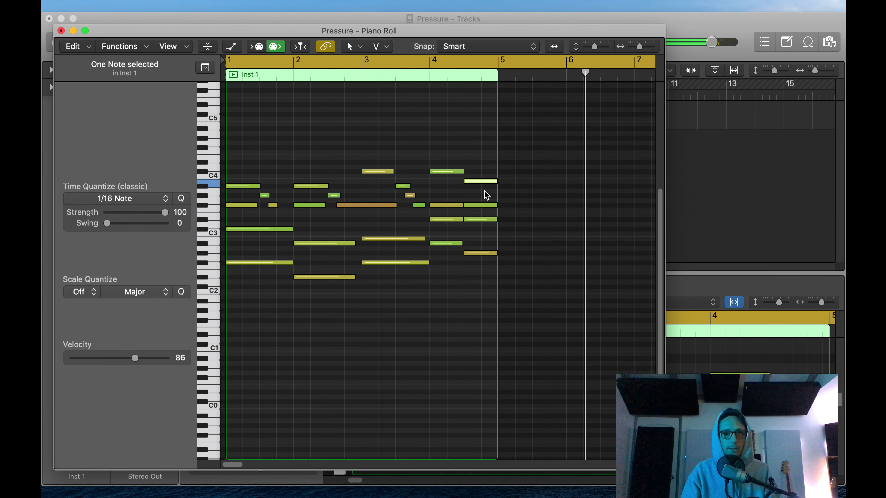
key(alt+Down)
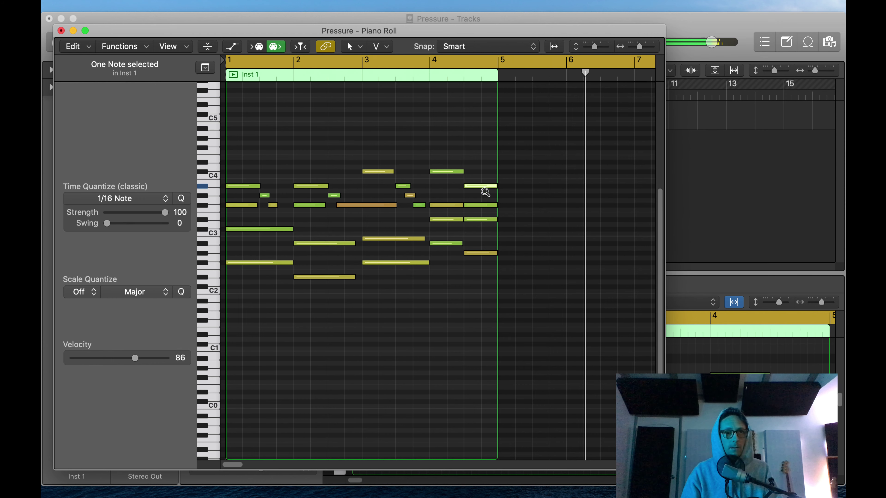
key(space)
click(379, 72)
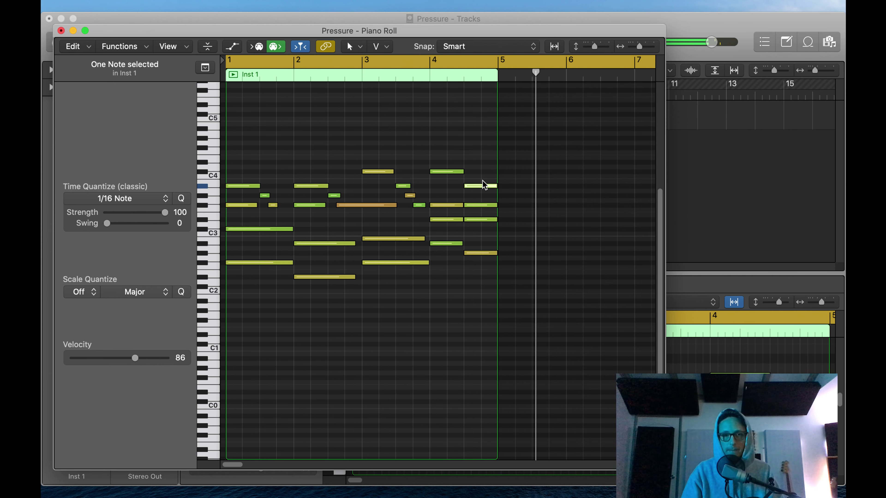
Try the final chord's top note up at D4, return it to B3 and play the chord back
key(alt+Up)
key(alt+Up)
key(alt+Up)
key(alt+Up)
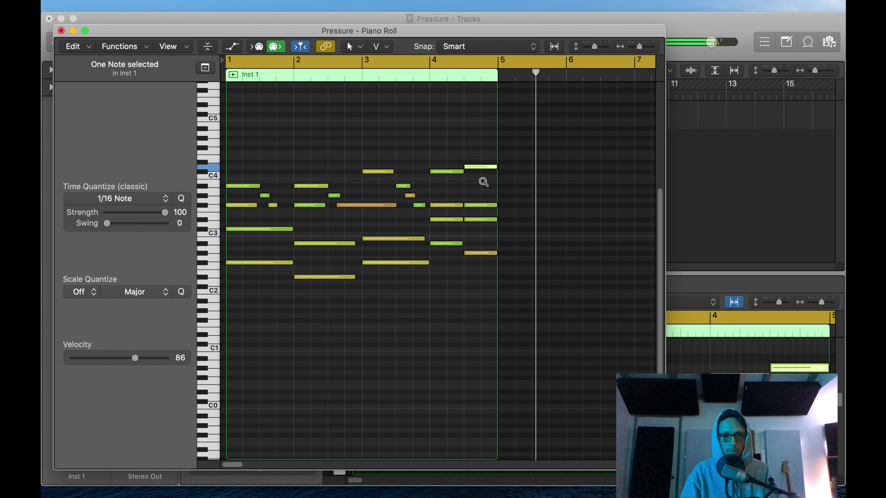
key(alt+Down)
key(alt+Down)
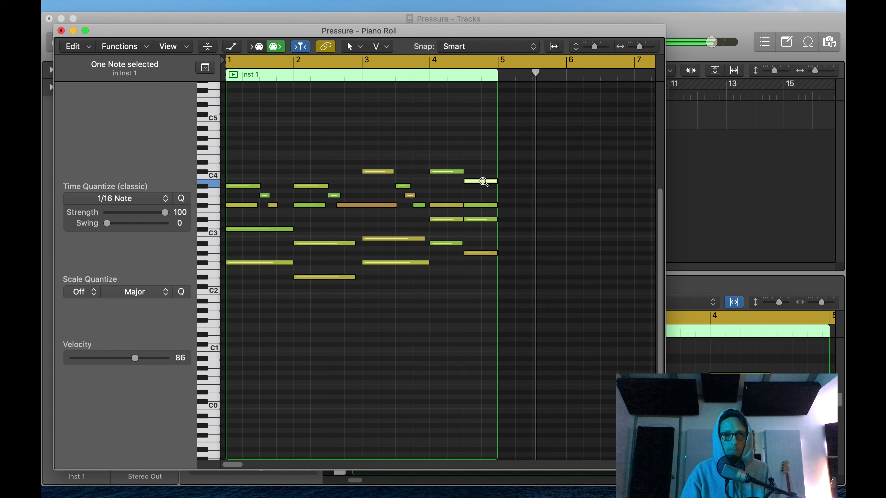
drag(483, 185, 481, 180)
key(space)
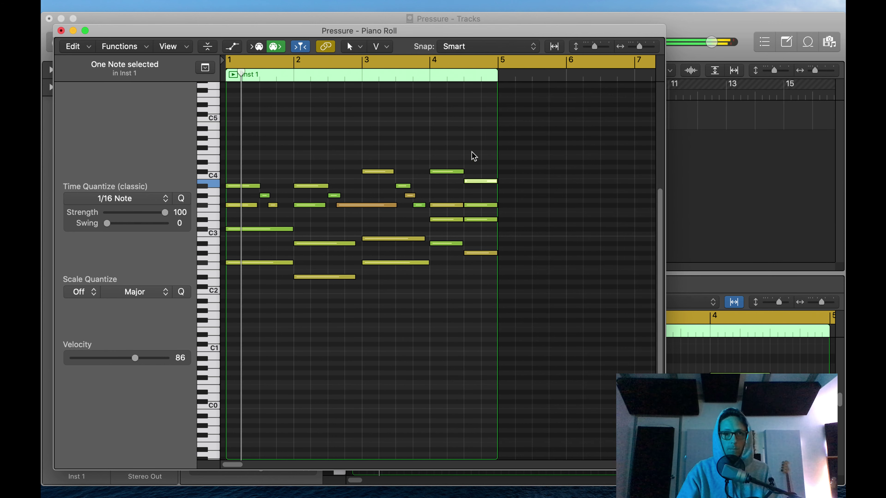
click(417, 74)
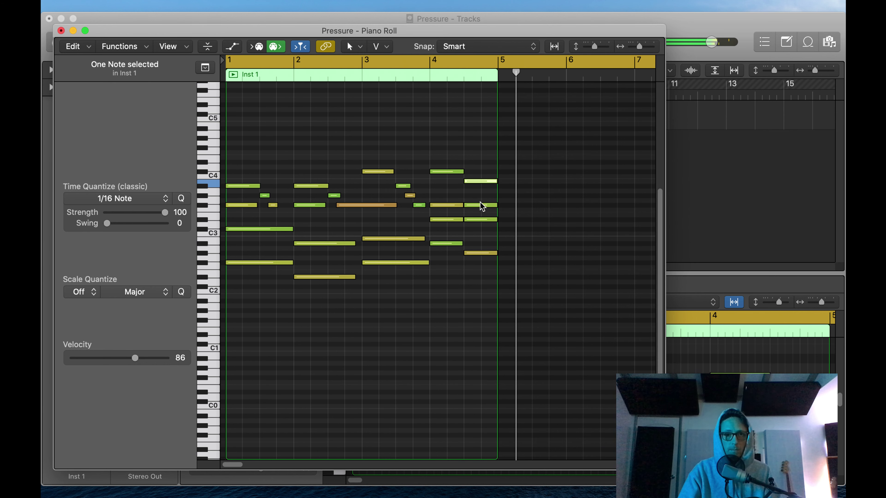
Try lowering the final chord's D♯3 to C♯3 and play back the ending
click(483, 219)
key(alt+Down)
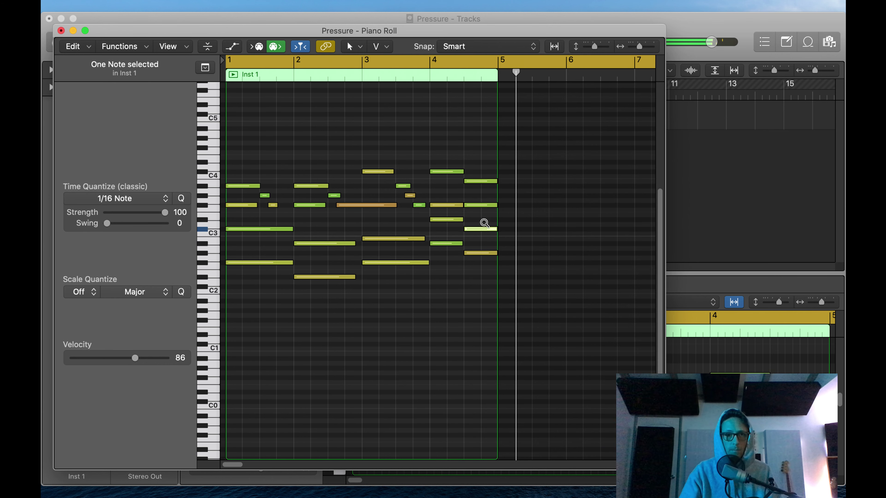
click(423, 80)
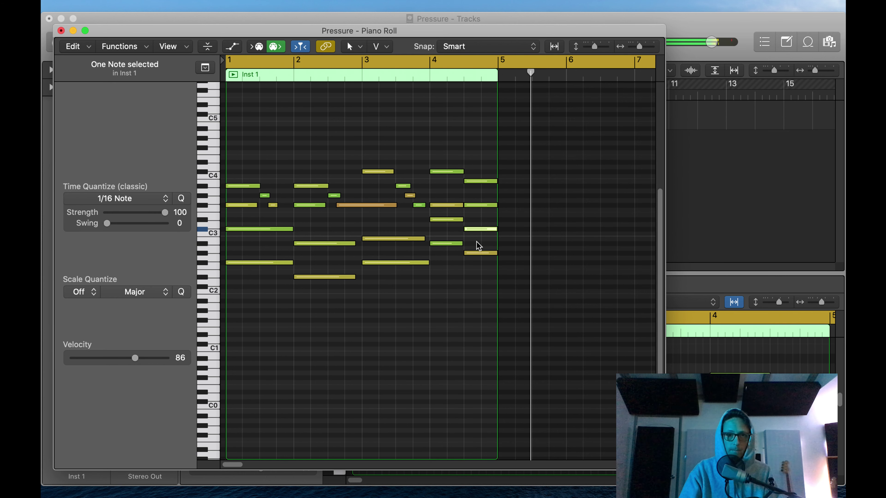
Audition the four-note final chord with its bass note at F♯2, and return the bass note to G♯2
drag(476, 242, 475, 219)
shift+click(475, 254)
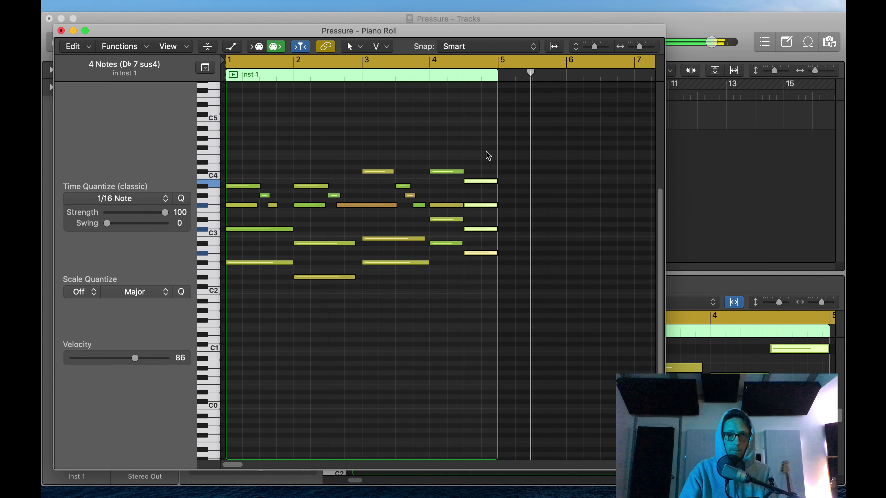
click(408, 76)
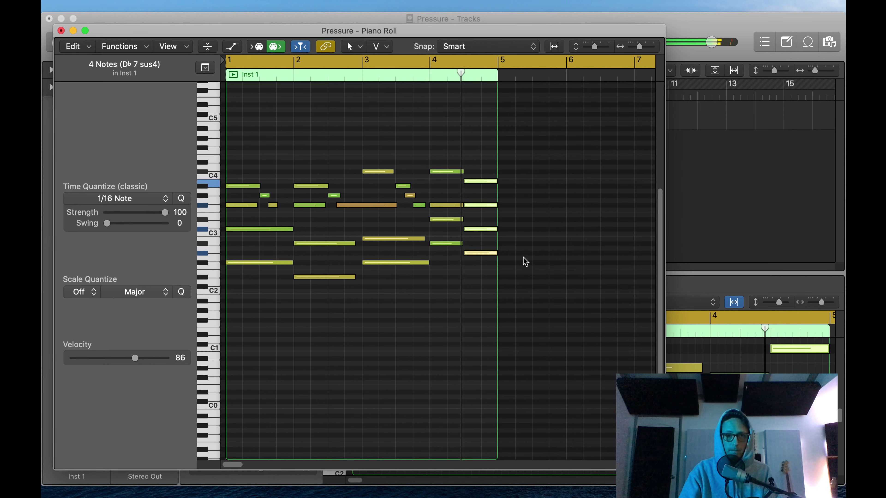
click(476, 262)
click(477, 253)
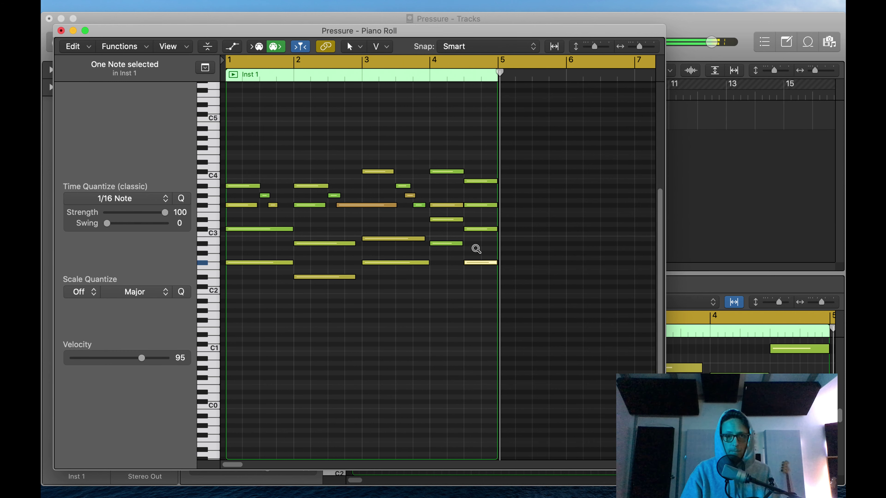
click(415, 76)
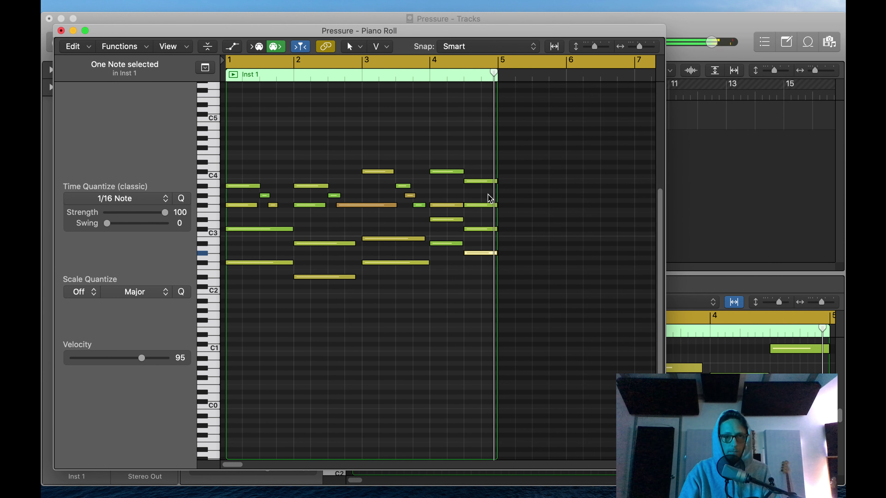
Set the final chord's top note to A♯3 and its second-lowest note to D♯3, auditioning bar 4
click(487, 181)
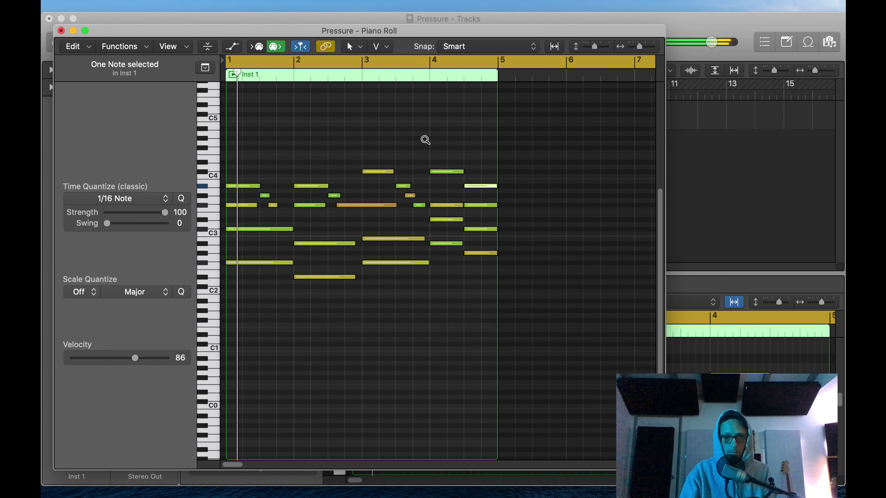
click(436, 63)
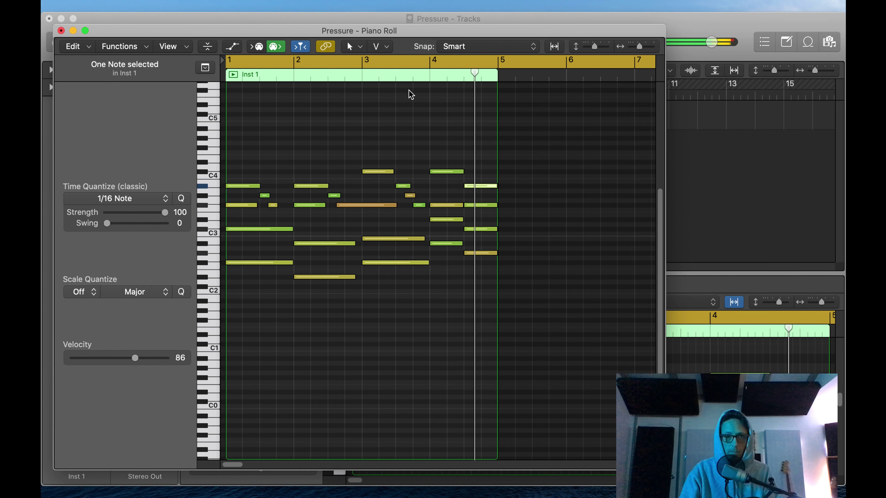
click(414, 68)
drag(479, 232, 489, 222)
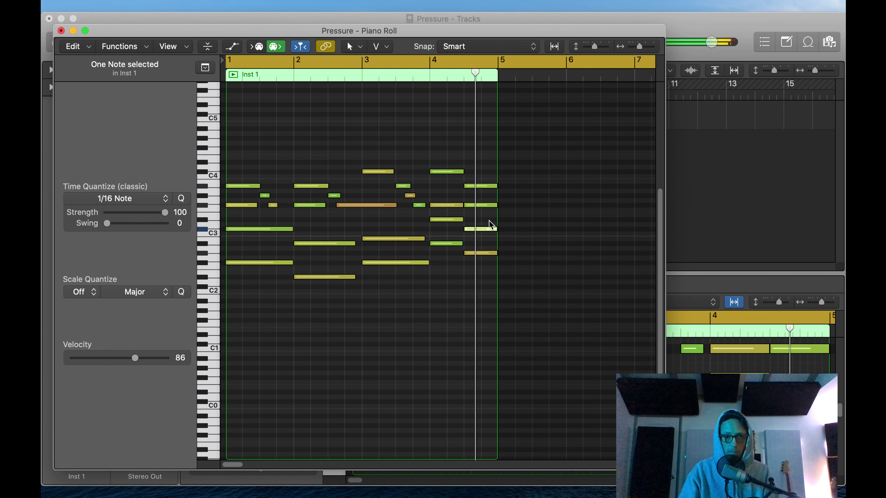
click(404, 80)
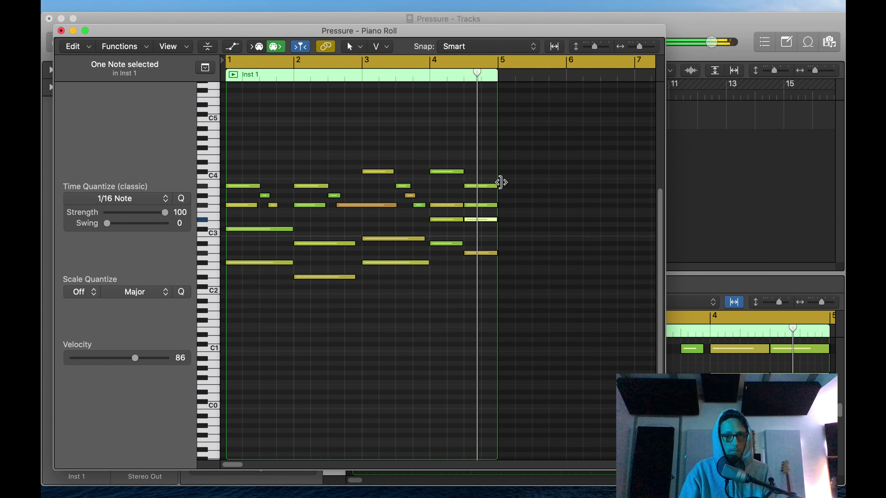
Close the Piano Roll window and join the two Inst 1 regions into one eight-bar region
key(super+w)
key(x)
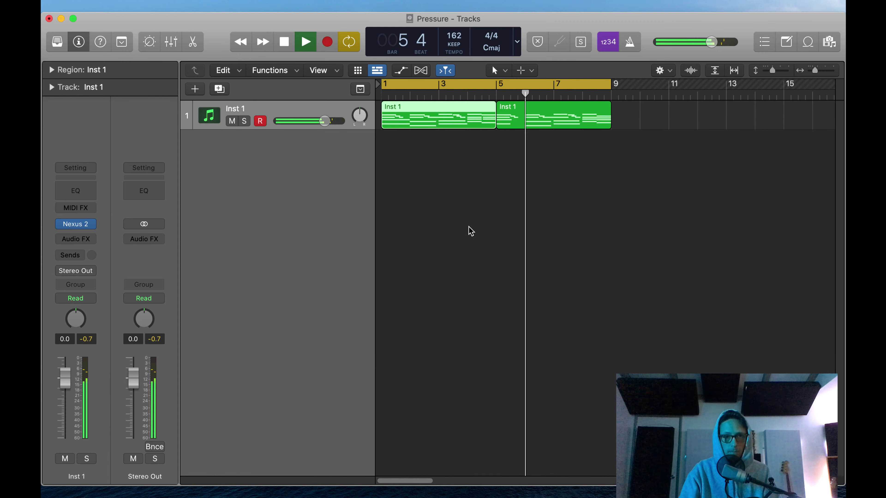
click(494, 182)
drag(466, 141, 522, 119)
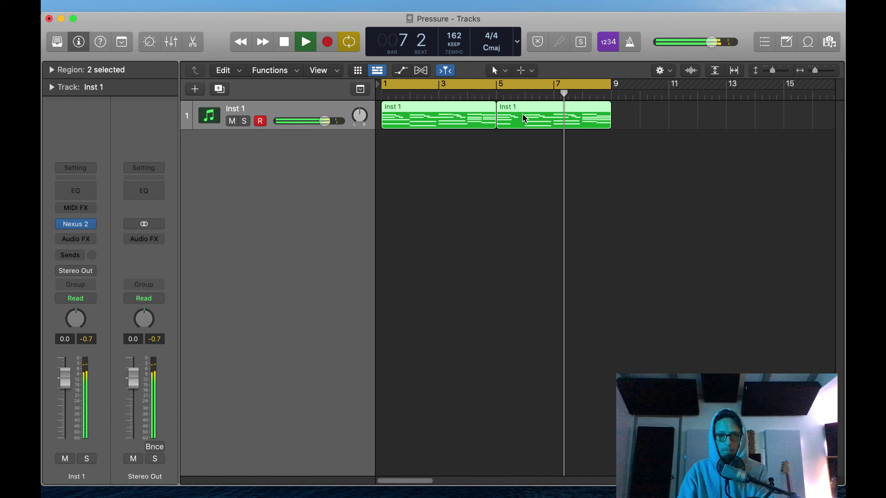
key(super+j)
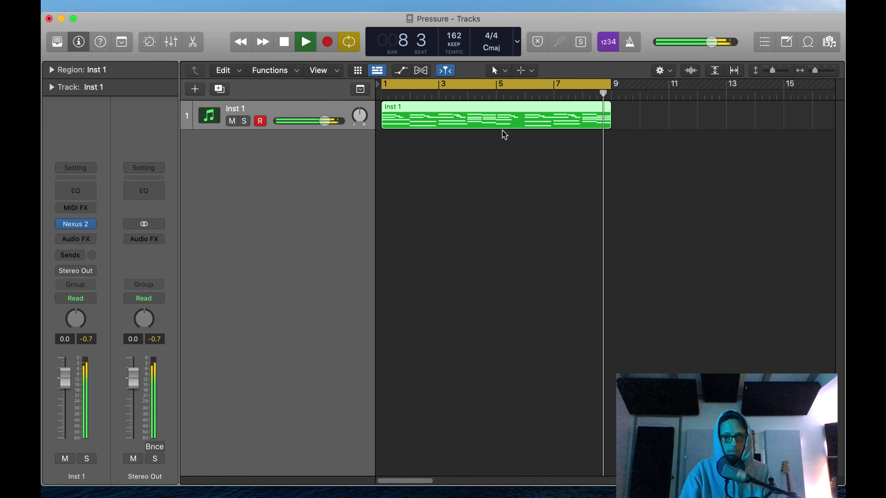
Stop playback, enlarge the Inst 1 track to zoom 10 and open its region in the Piano Roll
key(space)
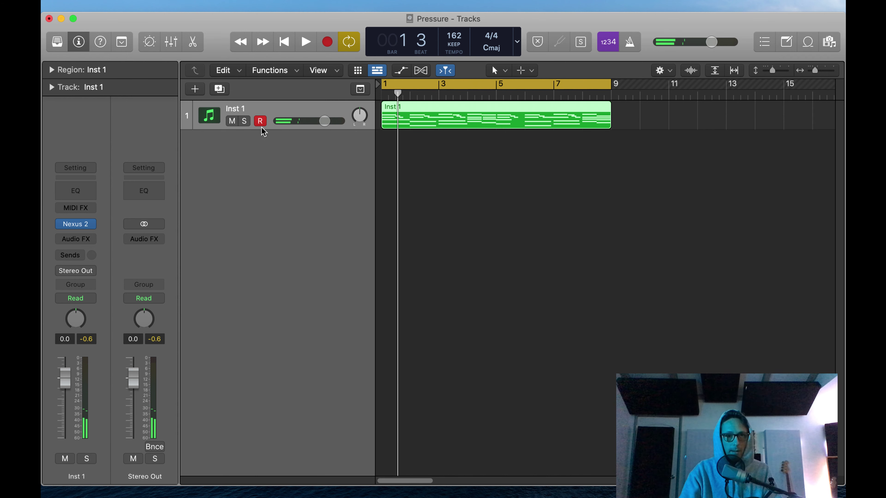
drag(264, 130, 263, 159)
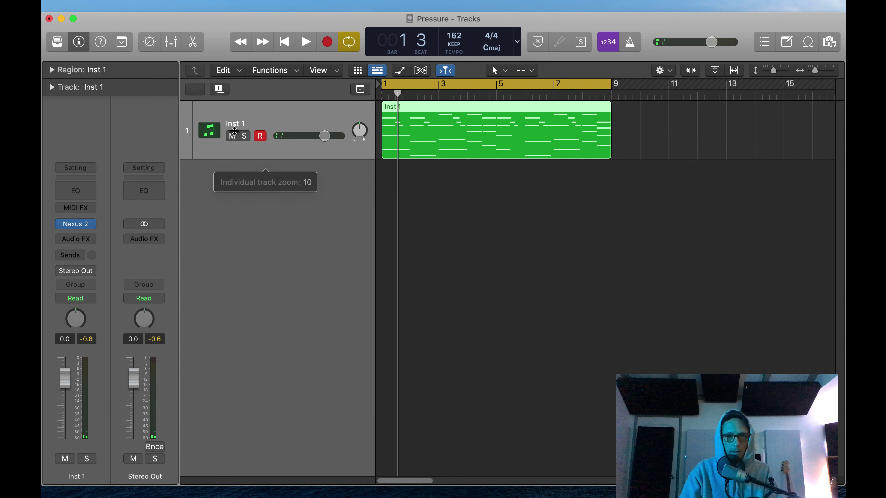
double_click(505, 145)
Transpose every note in the region up three semitones and play it from the start
key(super+a)
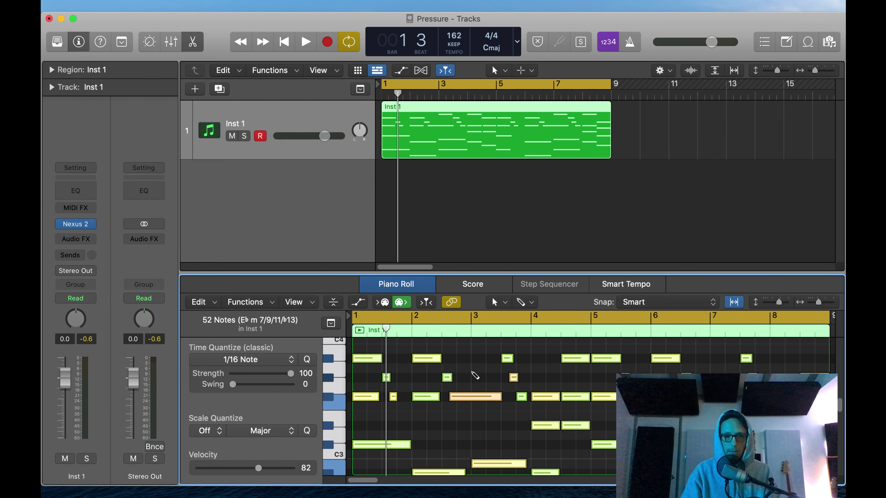
key(alt+Up)
key(alt+Up)
key(alt+Up)
key(Return)
key(space)
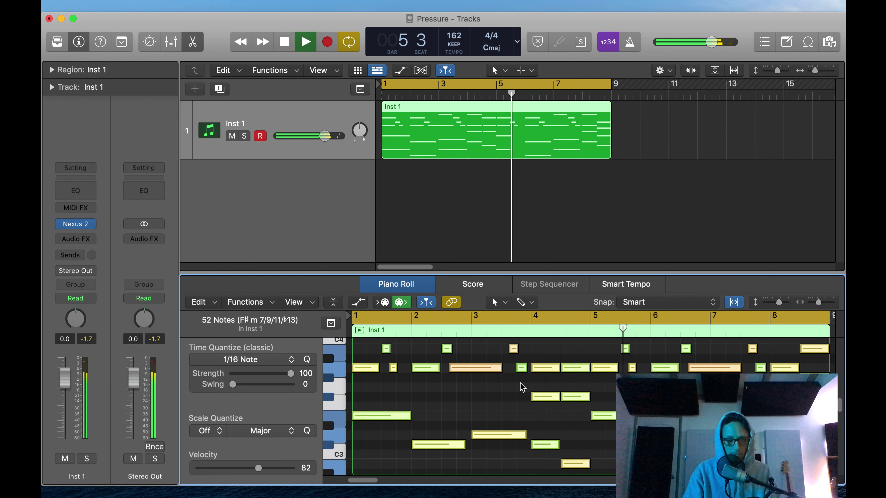
Transpose all notes up another two semitones, audition the part from the start and close the Piano Roll
key(space)
key(alt+Up)
key(alt+Up)
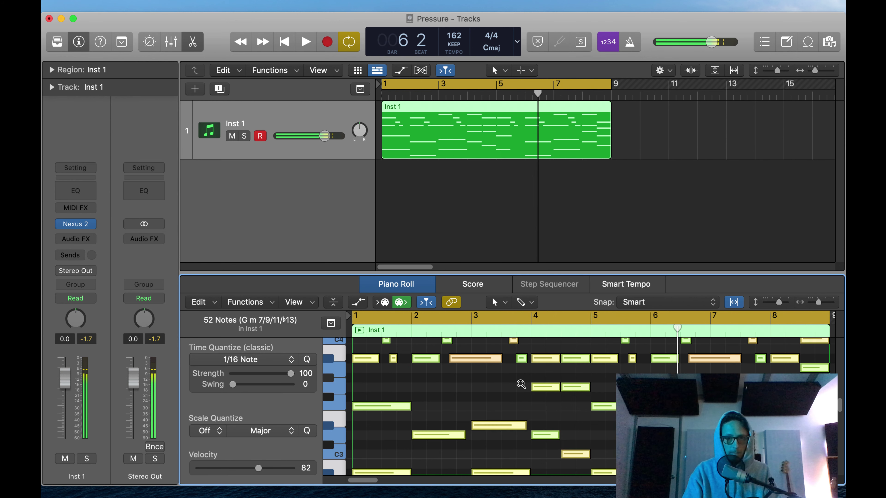
key(Return)
key(space)
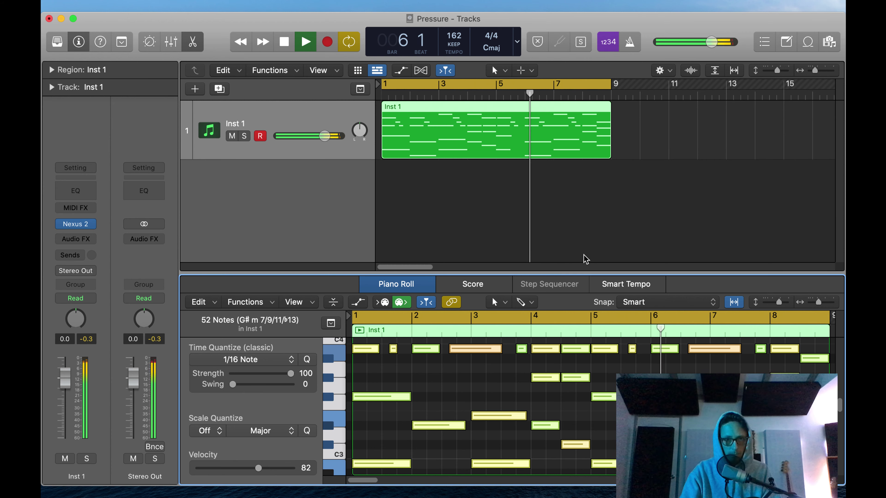
key(e)
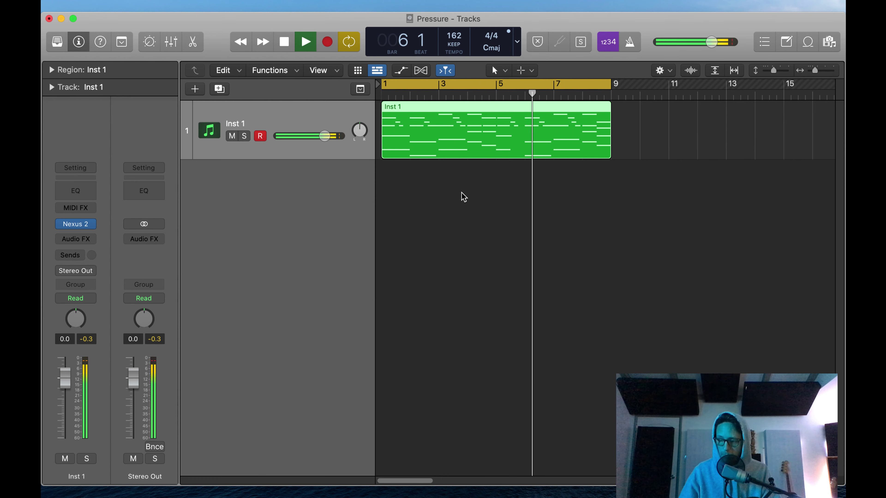
Replay the eight-bar piano part from the beginning several times to assess the new key, and stop playback
key(space)
key(Return)
key(space)
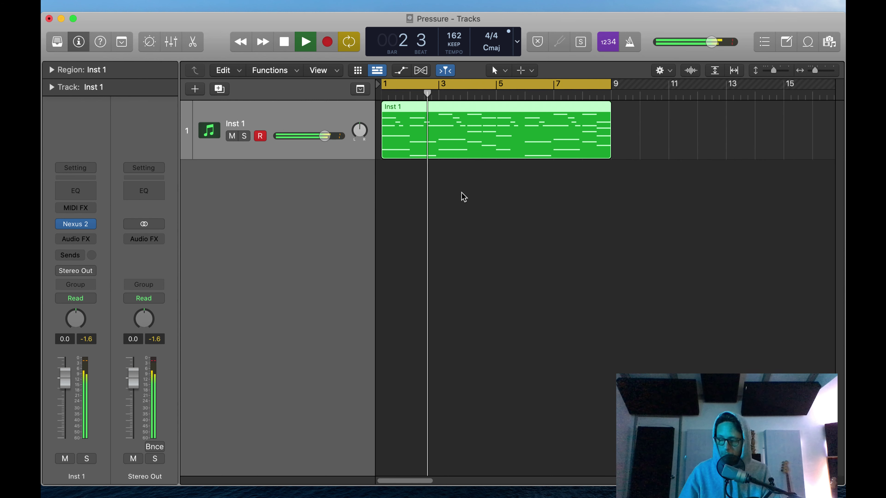
key(Return)
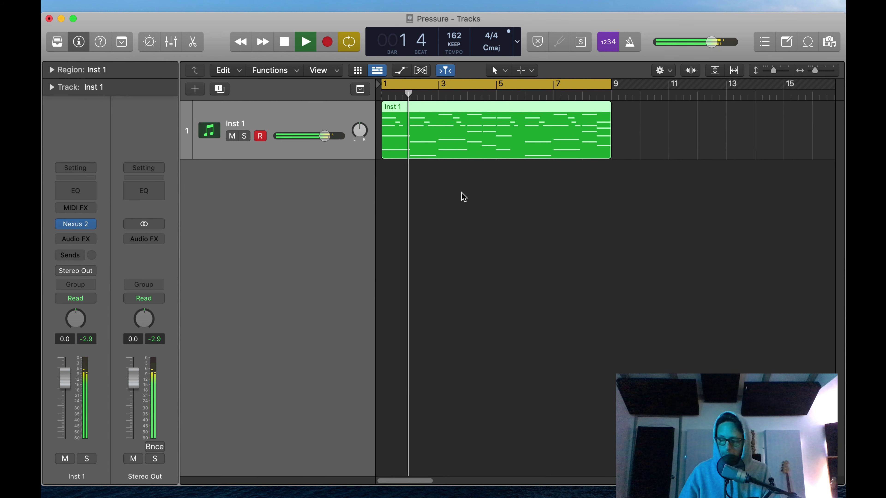
key(Return)
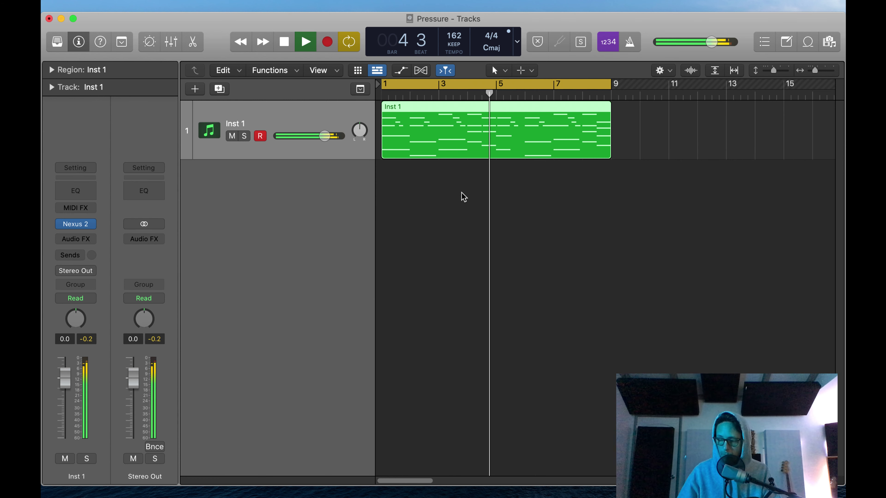
key(Return)
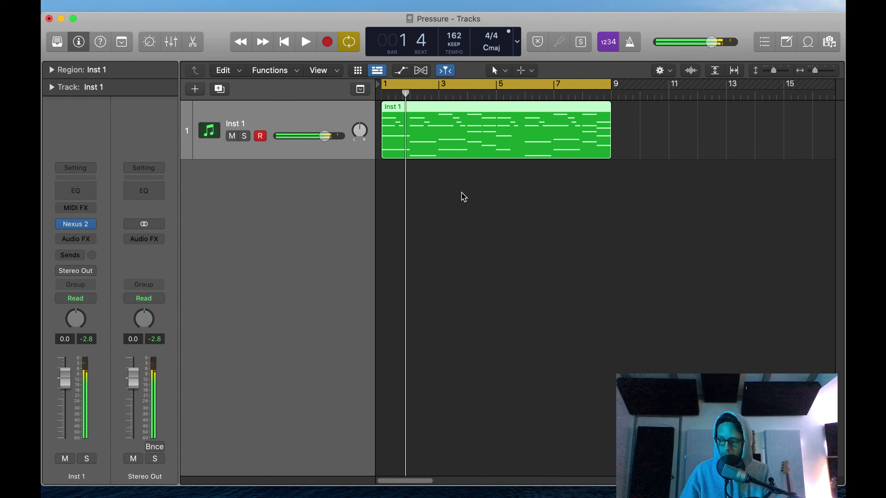
key(Return)
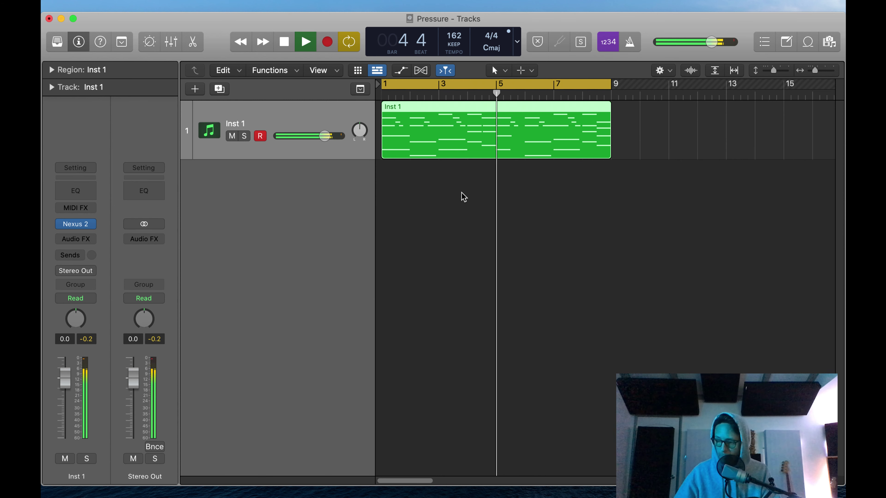
key(space)
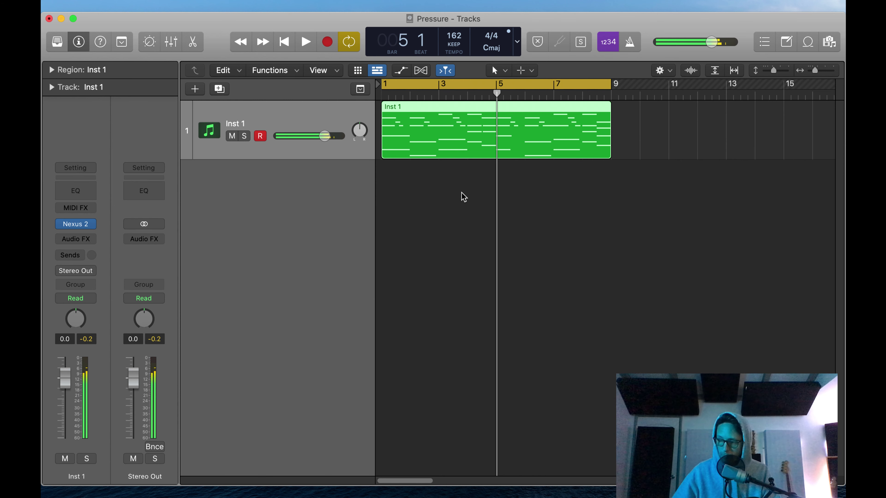
key(space)
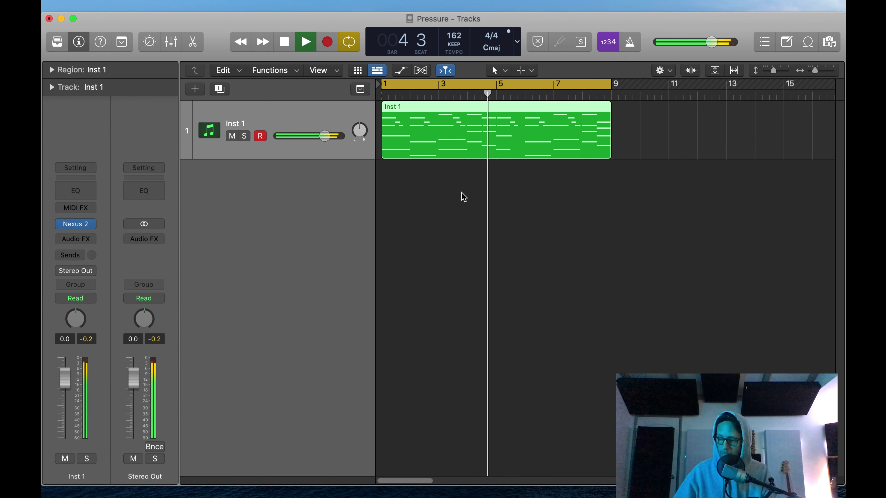
key(space)
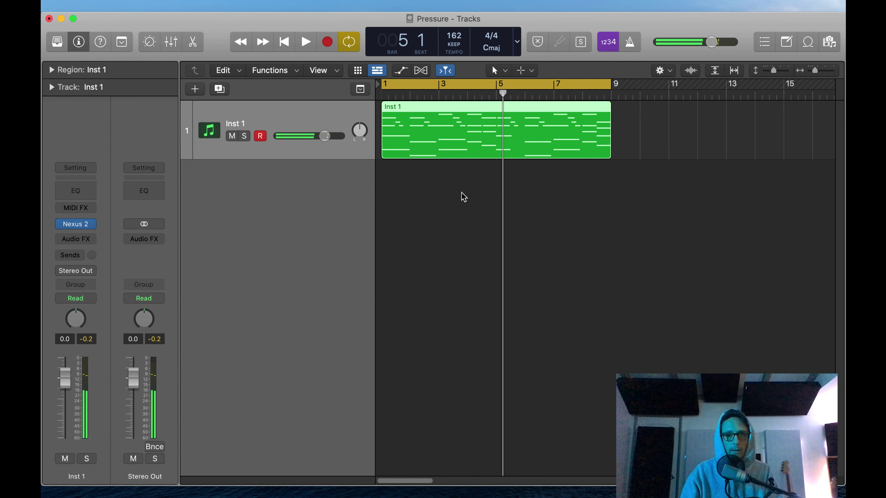
Duplicate the Inst 1 track as a second Nexus 2 instrument track and open the new track's Nexus 2 window
click(478, 237)
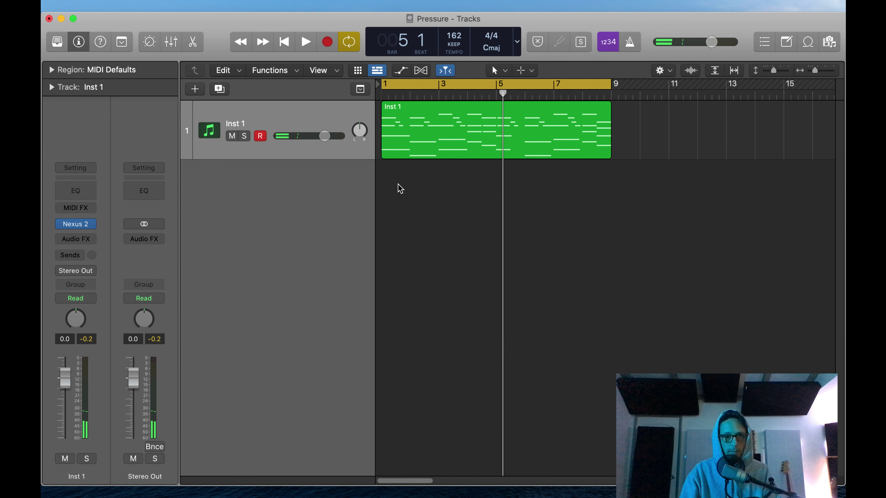
click(248, 122)
key(super+d)
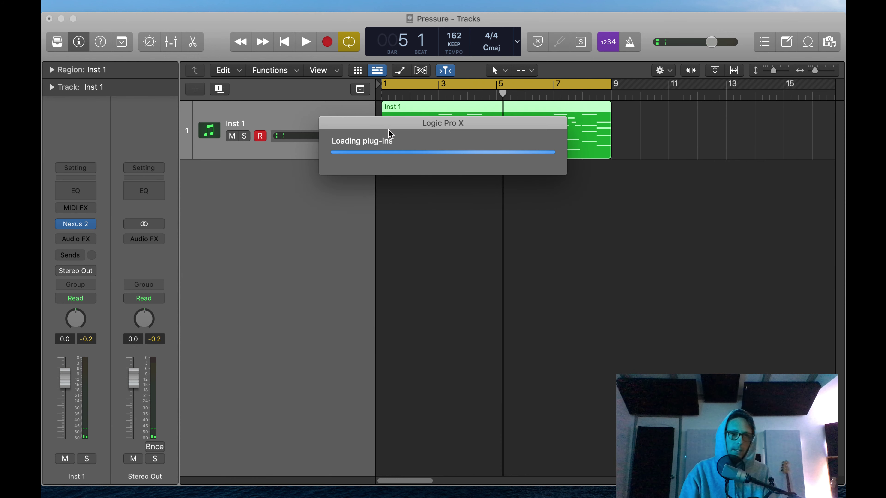
click(80, 225)
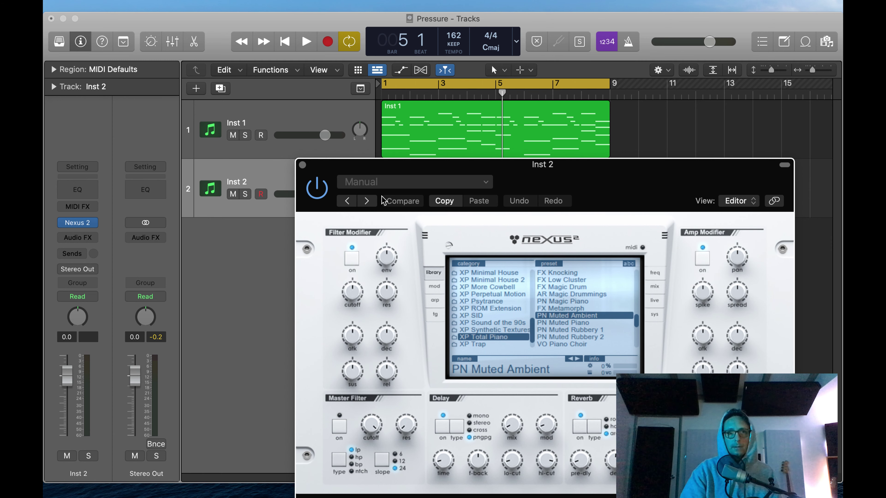
drag(326, 167, 218, 57)
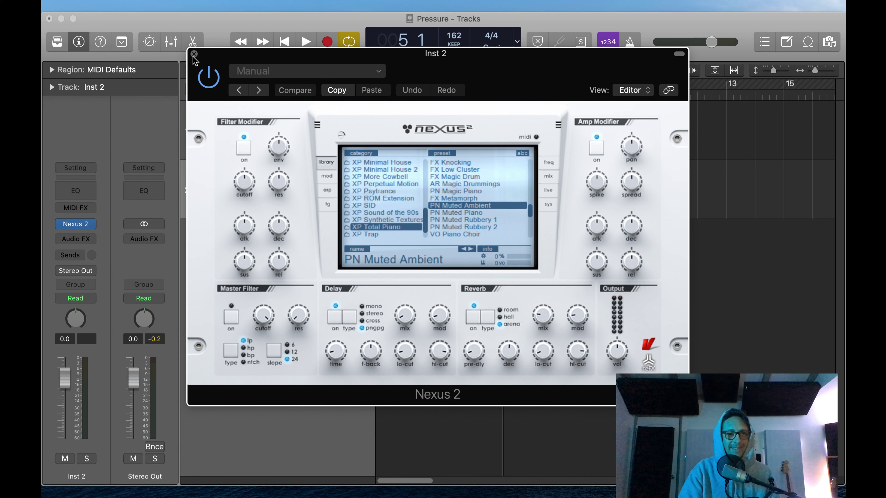
Load the PN Muted Piano preset, record a five-bar melody on Inst 2 over the piano part, and close the Nexus 2 window
click(460, 213)
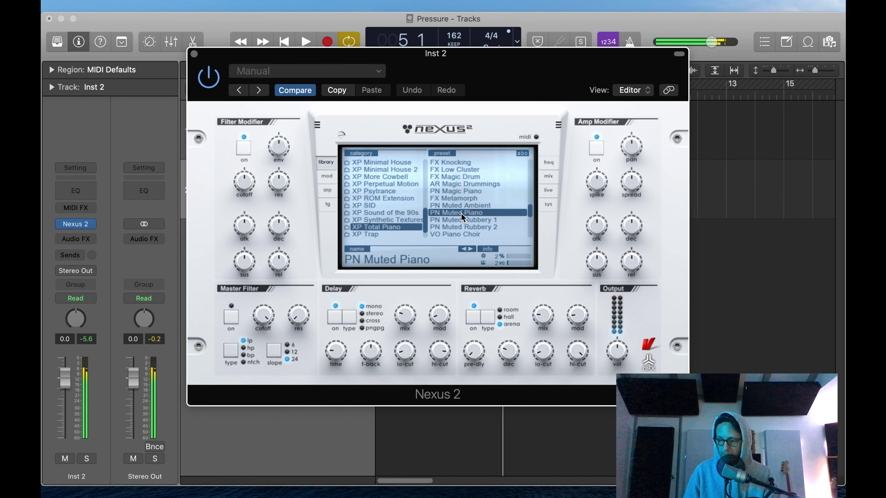
key(space)
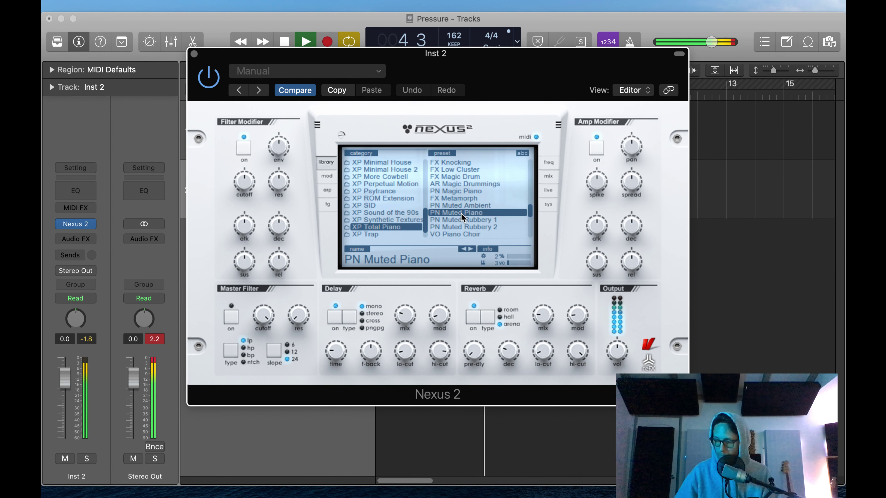
key(space)
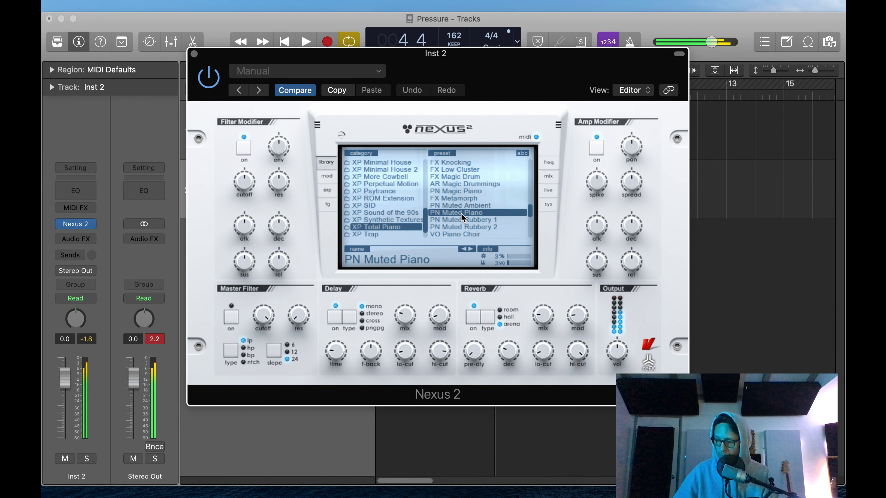
key(space)
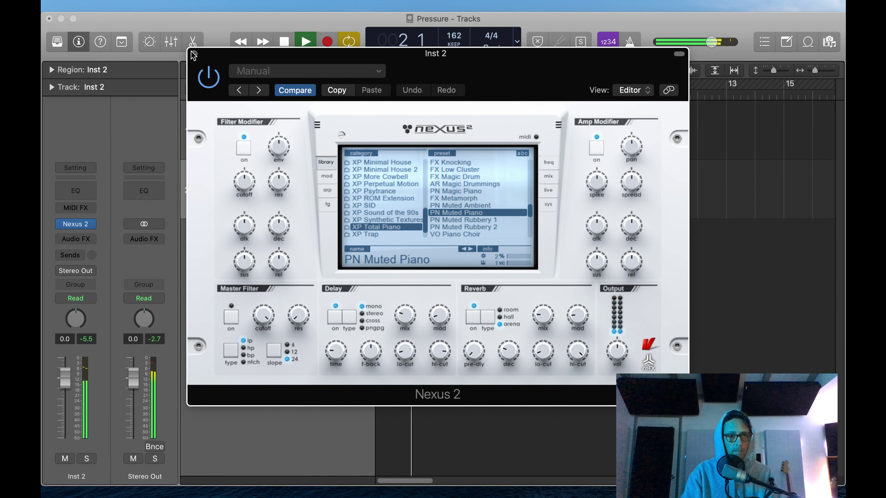
key(super+w)
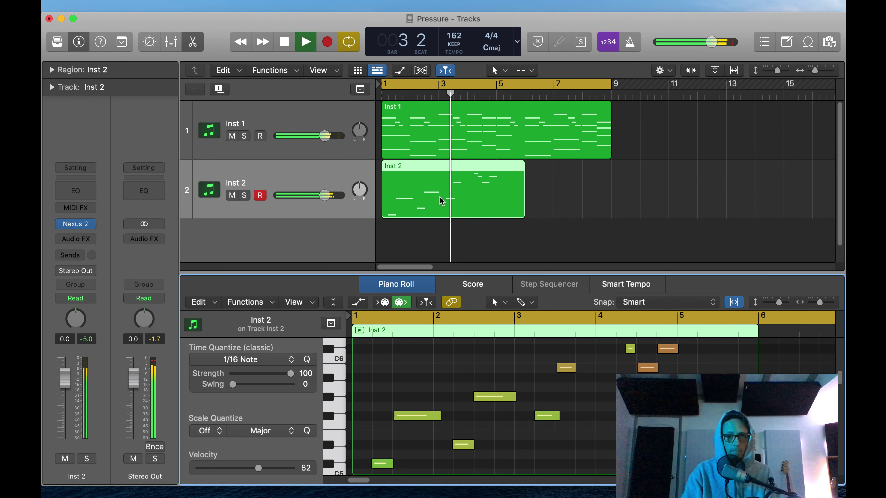
Open the Inst 2 region in the Piano Roll, select all its notes and play the project from the beginning
double_click(388, 162)
key(super+a)
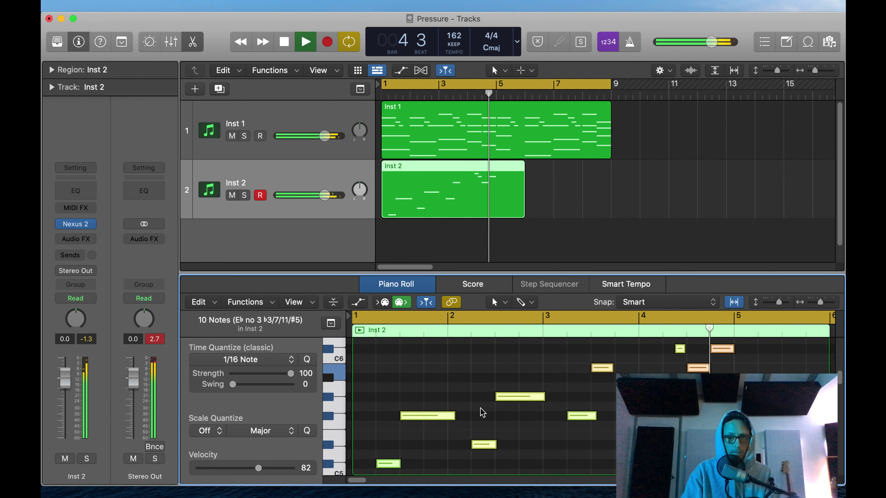
key(Return)
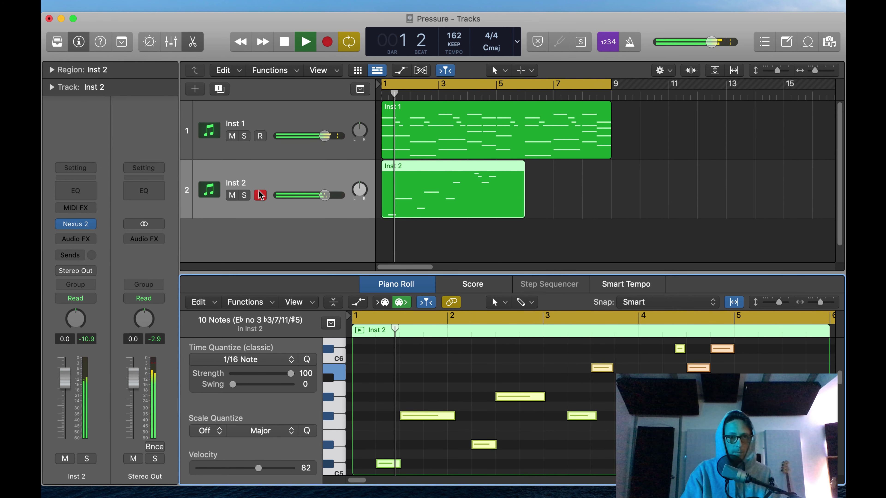
Reopen Nexus 2 on Inst 2 and audition the PN Muted Rubbery 1 and PN Muted Rubbery 2 presets on the melody
mouse_move(87, 223)
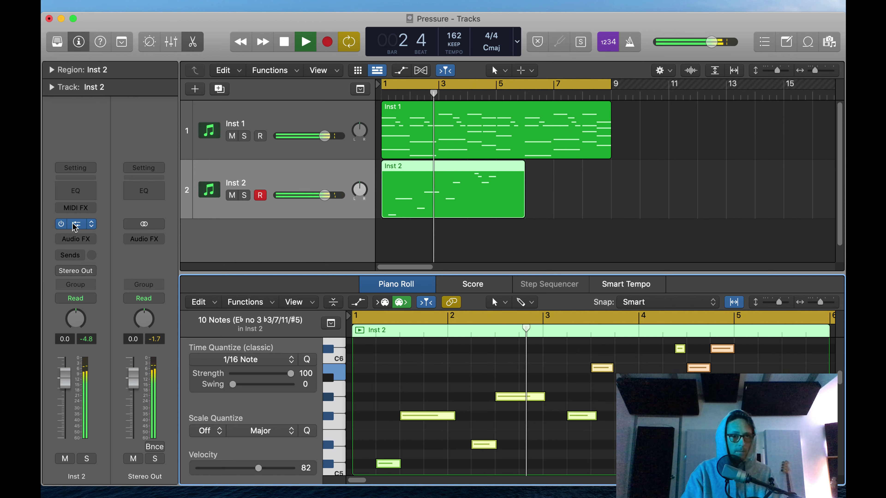
click(79, 224)
drag(464, 54, 422, 23)
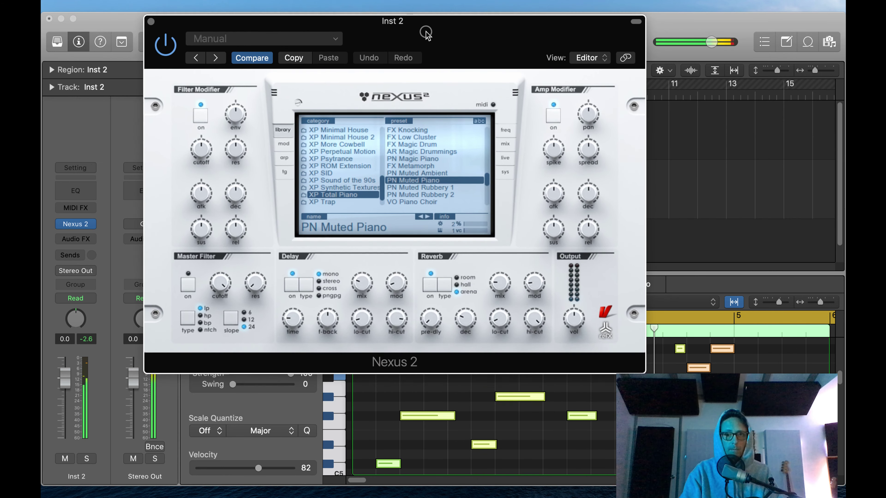
click(414, 189)
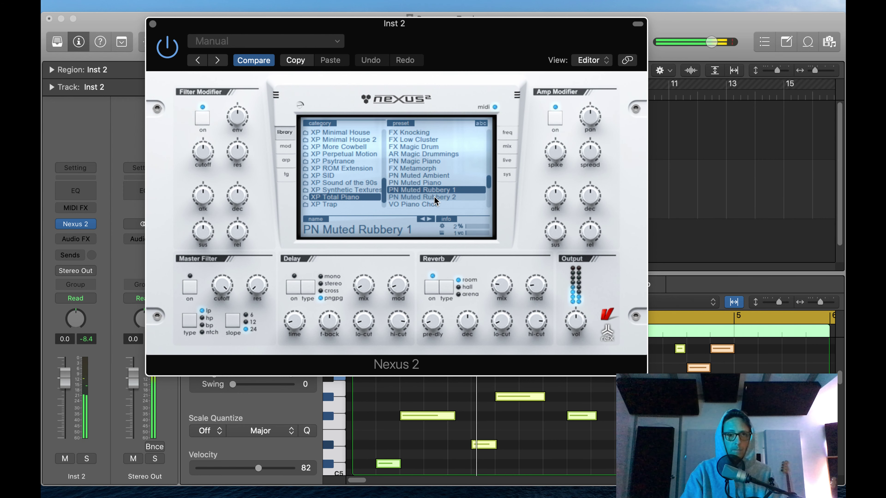
click(448, 197)
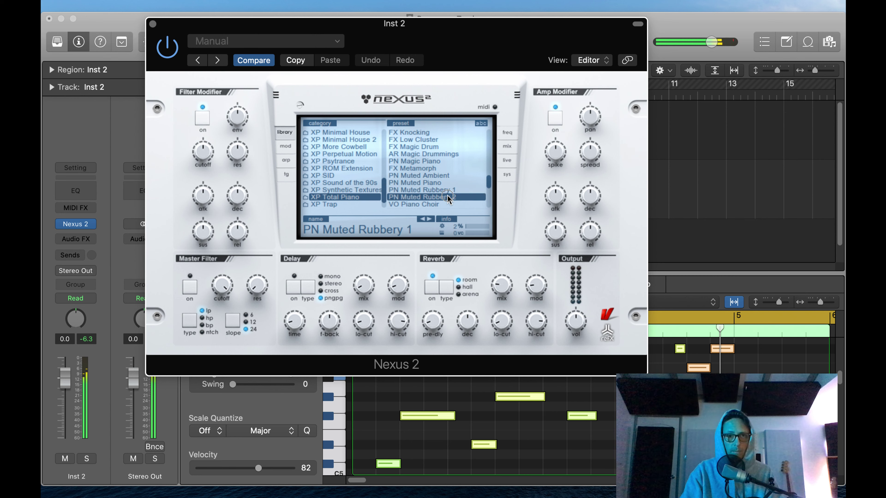
Try the PN Flageolet 7th, SQ Early 90s Sequence and PN Flageolet 5th presets from the XP Total Piano category
scroll(432, 181, up, 6)
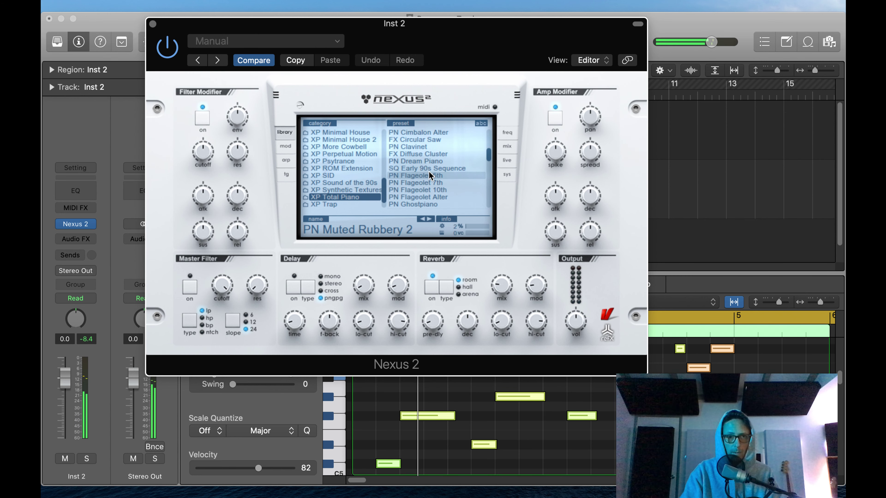
scroll(432, 180, up, 5)
click(437, 183)
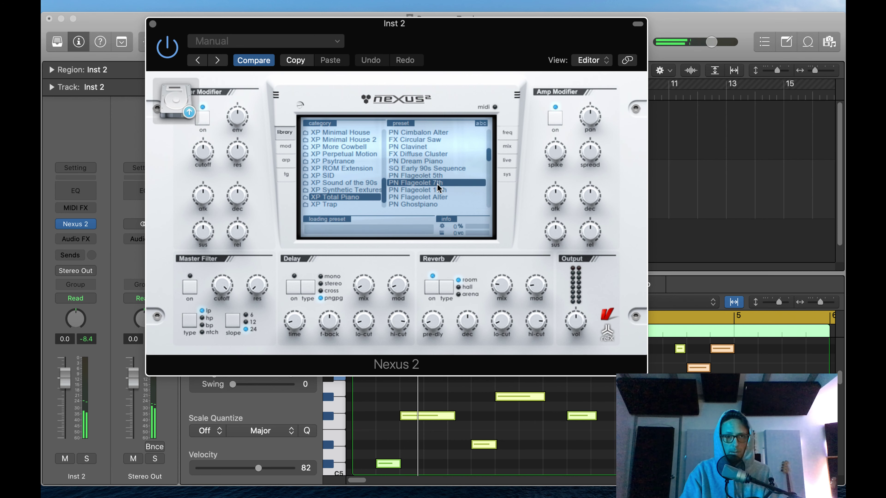
click(432, 168)
click(407, 175)
scroll(439, 185, down, 5)
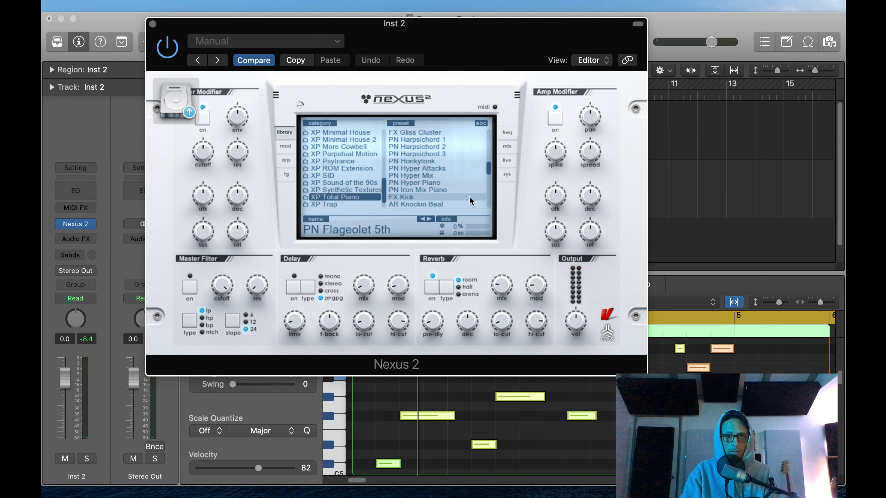
Browse to the XP Sound of the 90s category and audition its PL Sonic Blips preset on the melody
scroll(342, 167, up, 10)
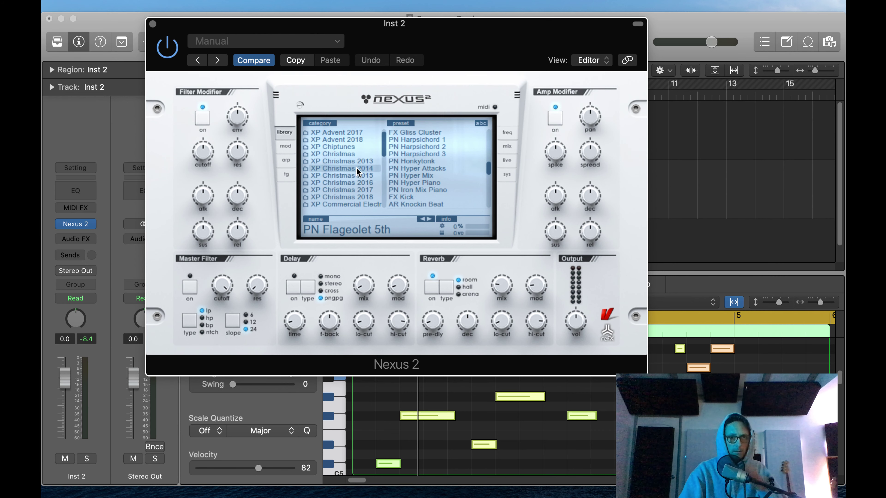
scroll(357, 167, up, 1)
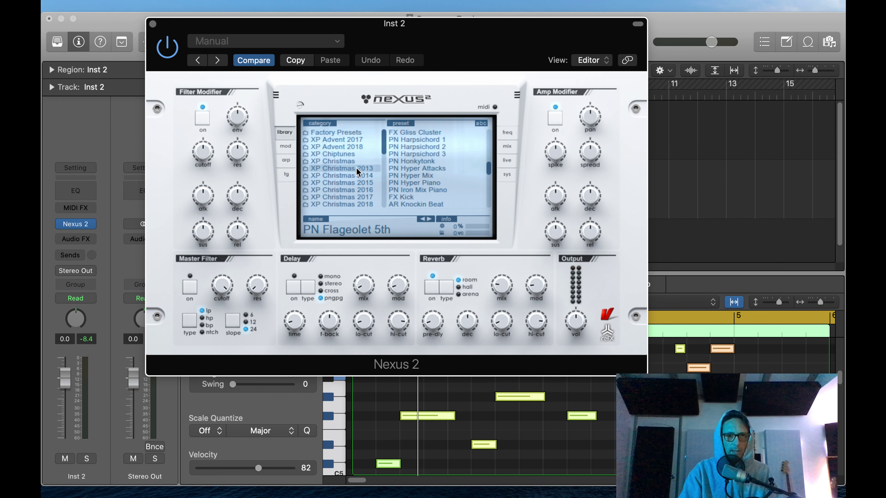
scroll(351, 157, down, 10)
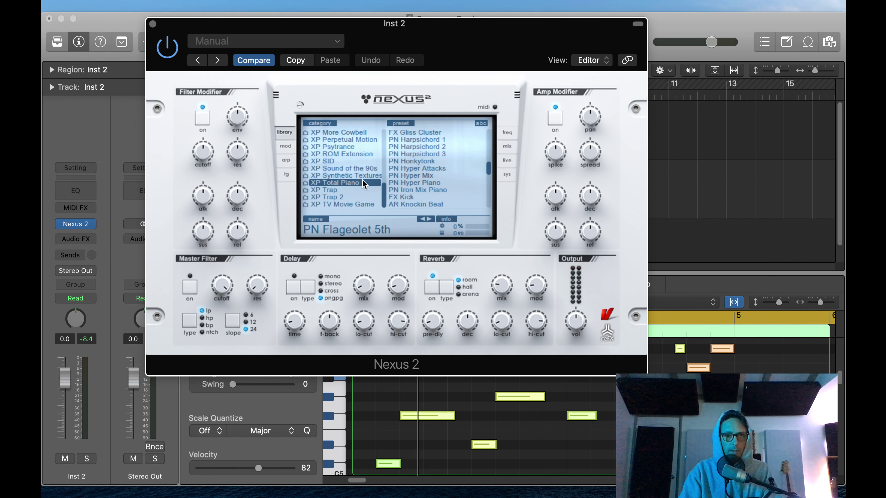
click(368, 169)
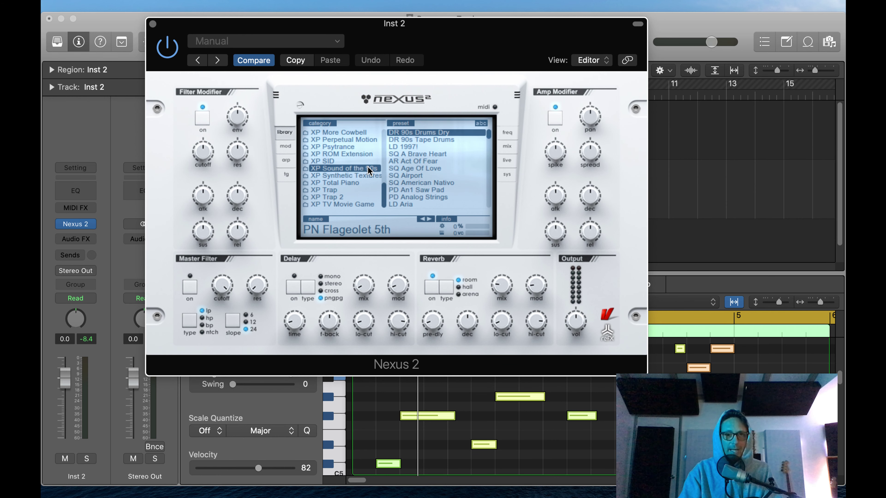
scroll(462, 162, down, 5)
scroll(462, 162, up, 6)
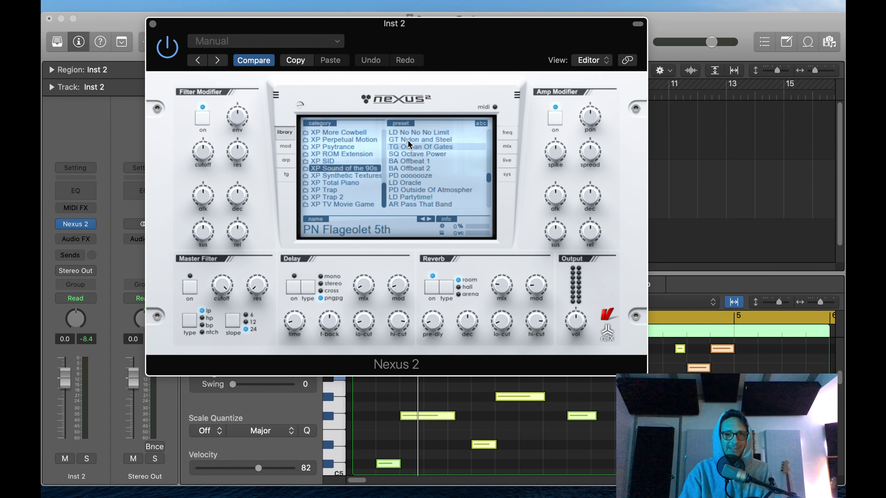
scroll(416, 188, down, 4)
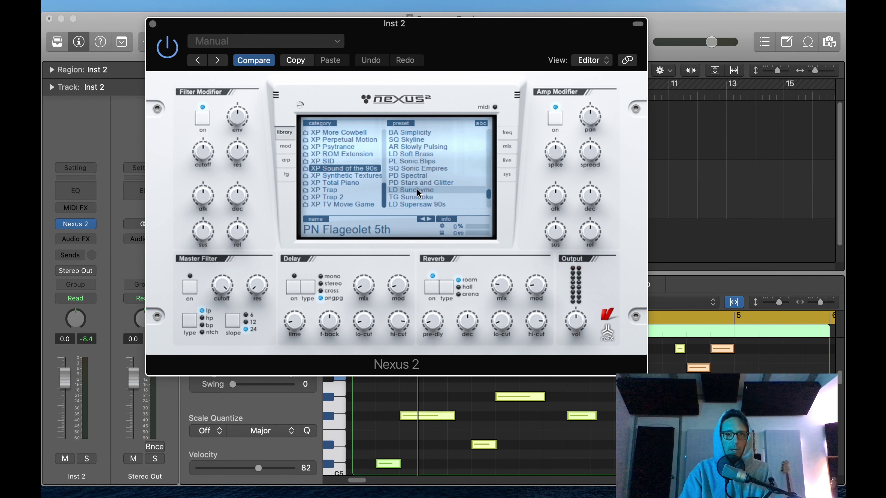
click(418, 161)
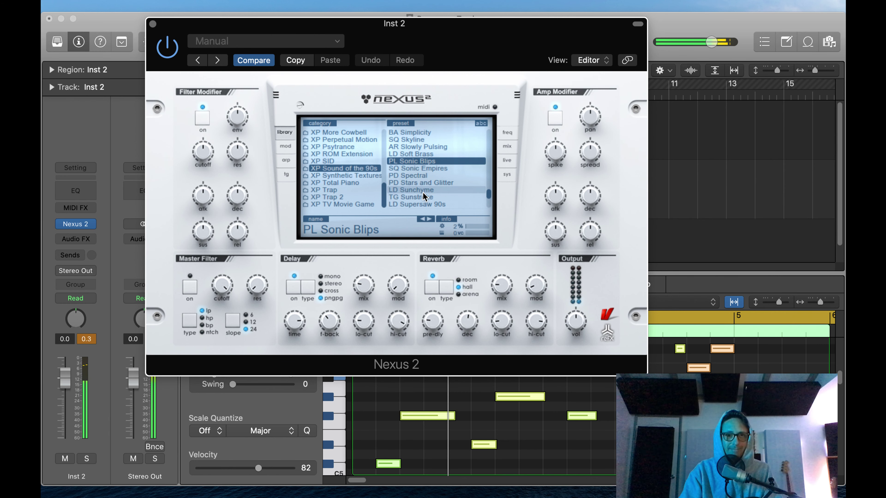
Audition the PL Tuned 909 Sidestick preset, look through the other 90s presets, and close Nexus 2 with playback stopped
scroll(421, 190, down, 5)
click(430, 161)
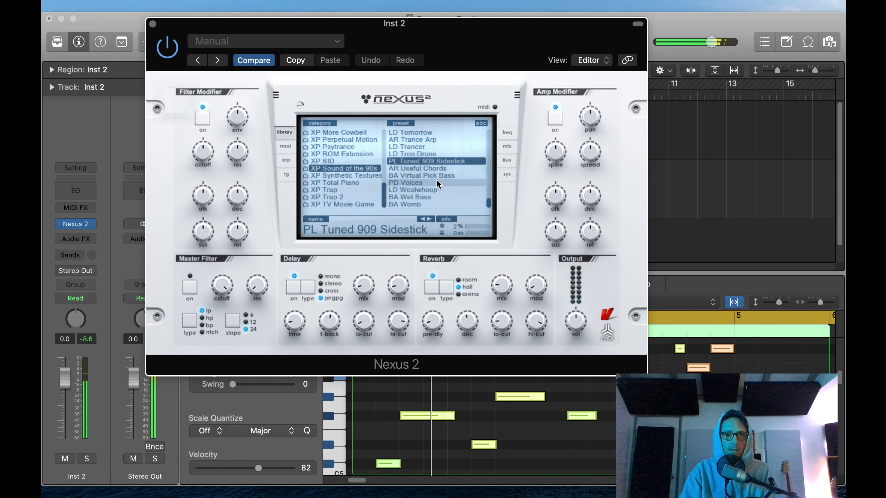
scroll(424, 178, up, 6)
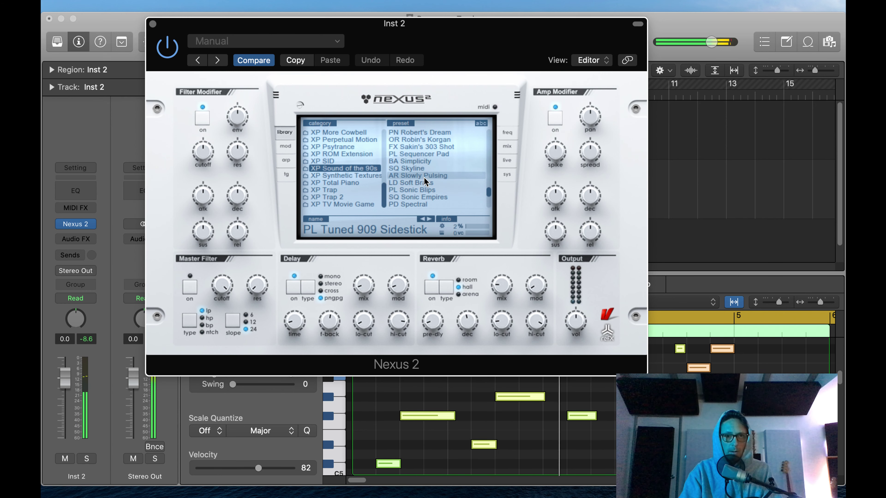
scroll(424, 159, up, 4)
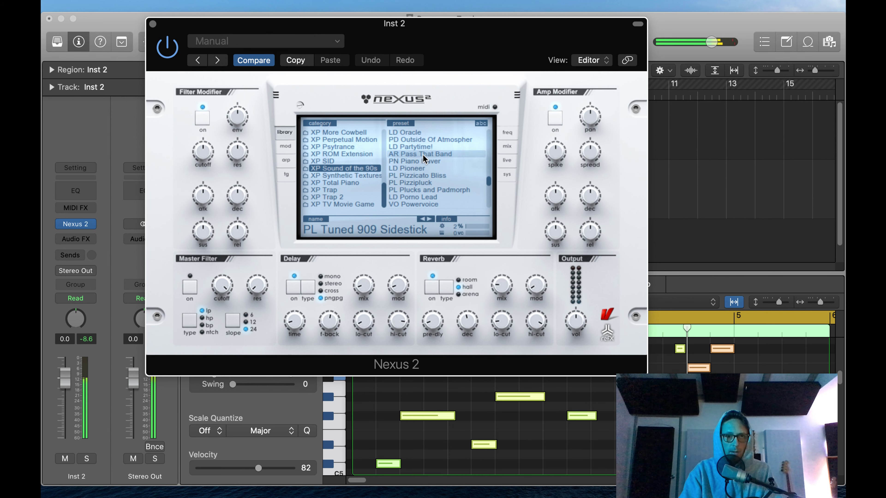
scroll(423, 156, up, 6)
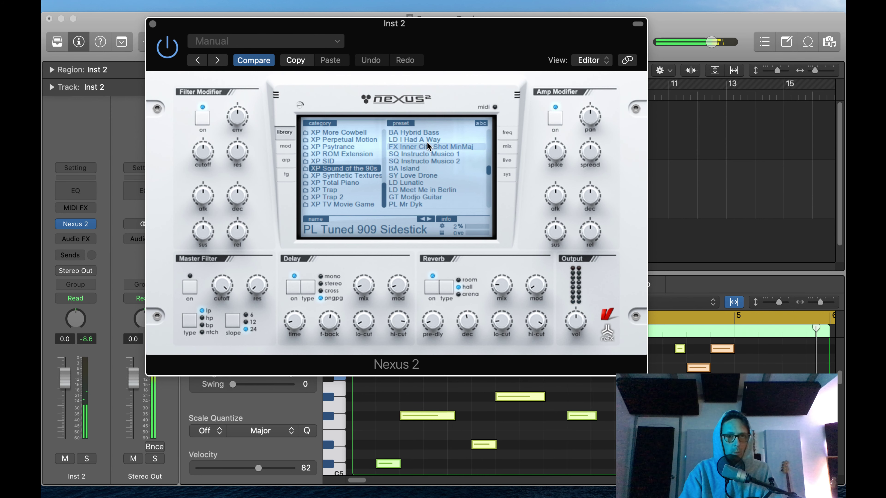
click(153, 24)
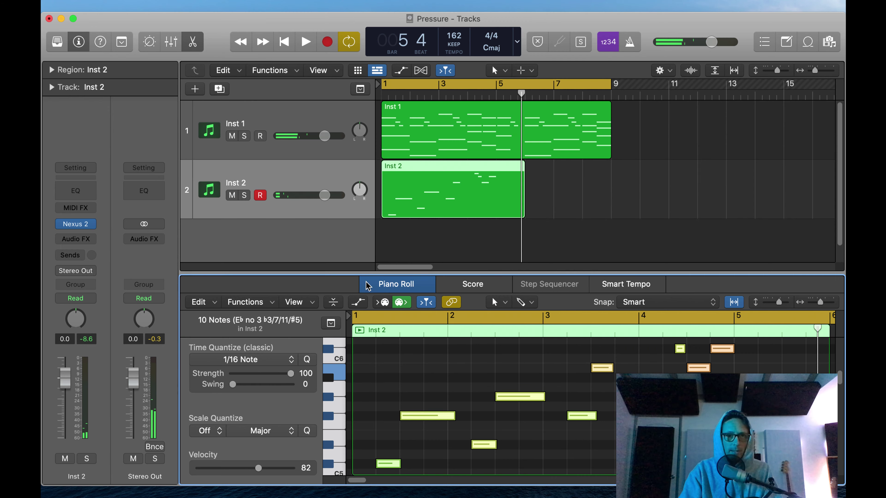
Replace Nexus 2 on Inst 2 with Spectrasonics Omnisphere, dismiss the library notice, and filter its patches to the Guitars category
click(91, 225)
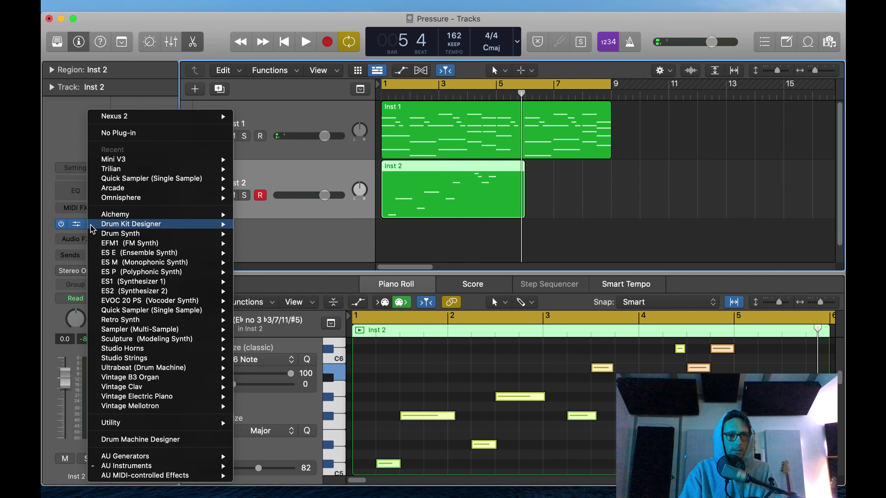
mouse_move(209, 465)
mouse_move(309, 418)
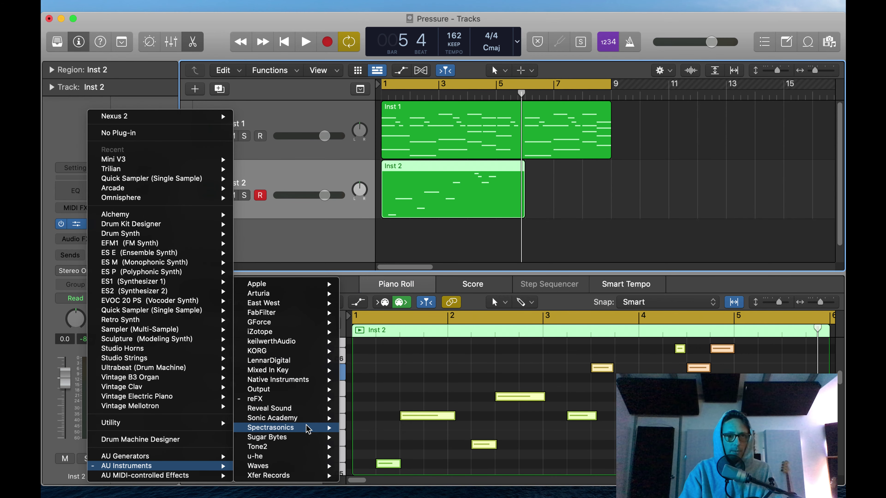
click(392, 440)
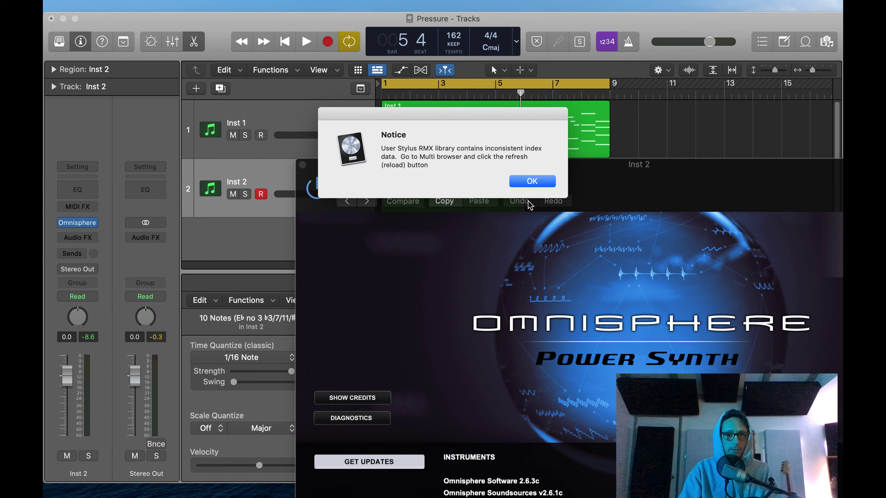
click(545, 188)
drag(633, 167, 395, 25)
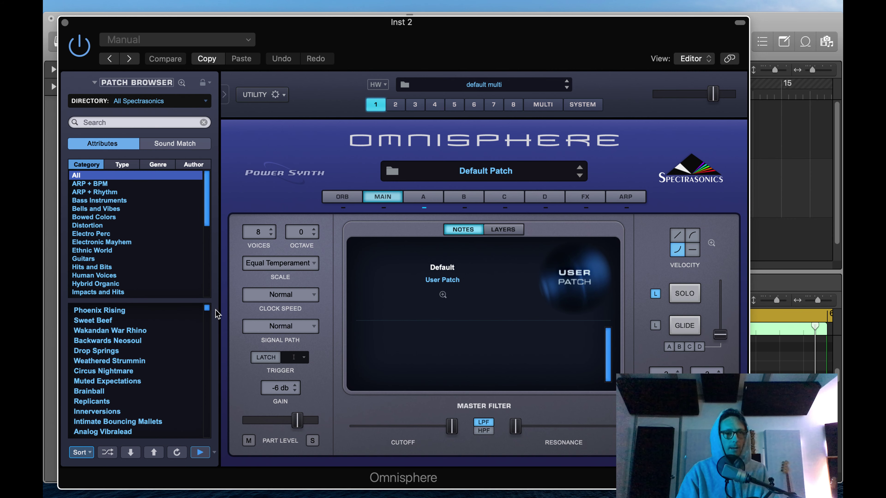
click(92, 256)
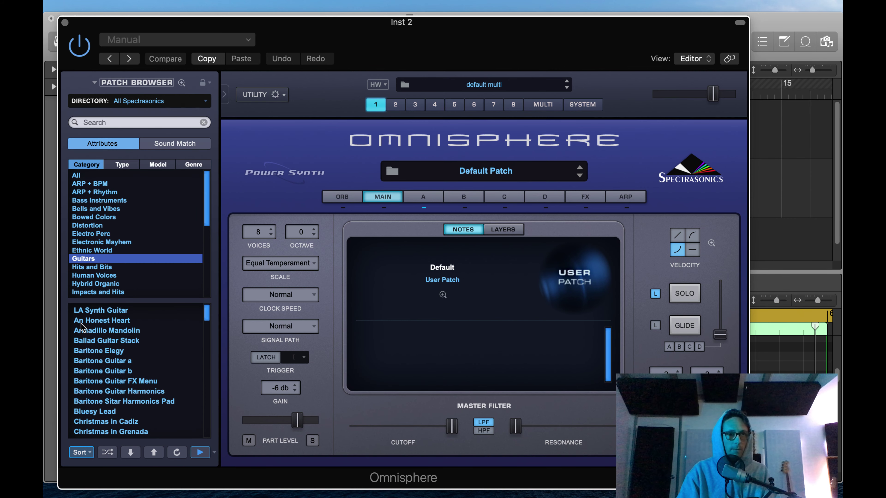
Load the Classic Nylon Guitar patch from the Guitars category and close the Omnisphere window
scroll(136, 375, down, 5)
scroll(137, 376, up, 1)
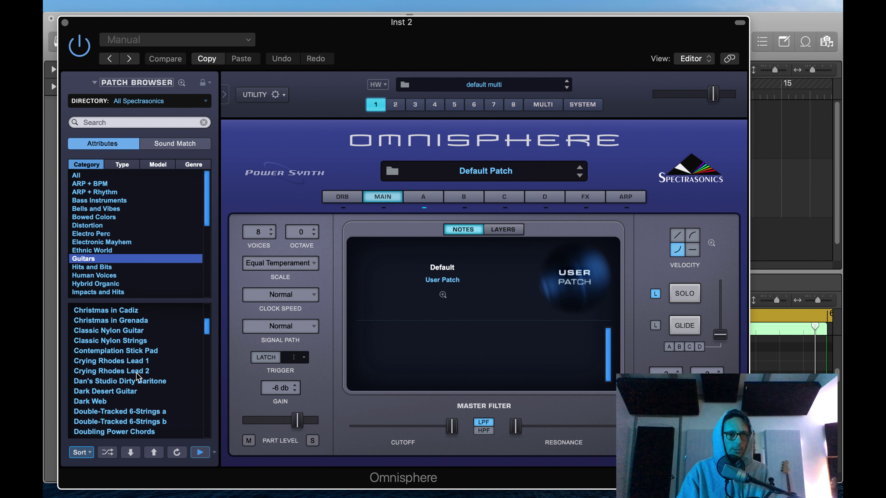
click(119, 330)
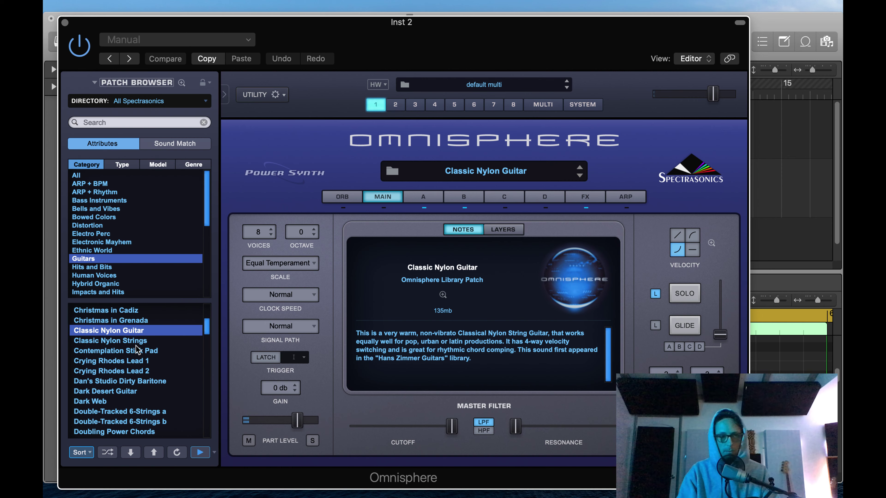
click(65, 22)
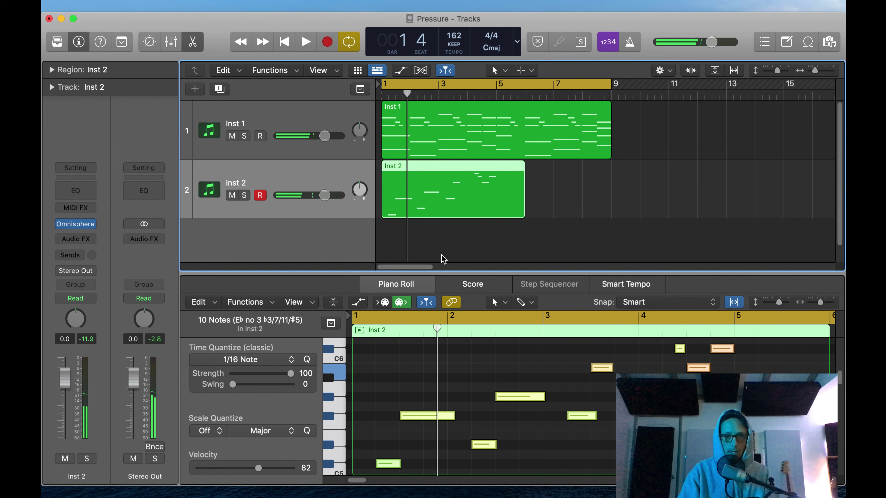
Transpose all Inst 2 melody notes down one octave in the Piano Roll and play the result against Inst 1
double_click(418, 214)
double_click(395, 194)
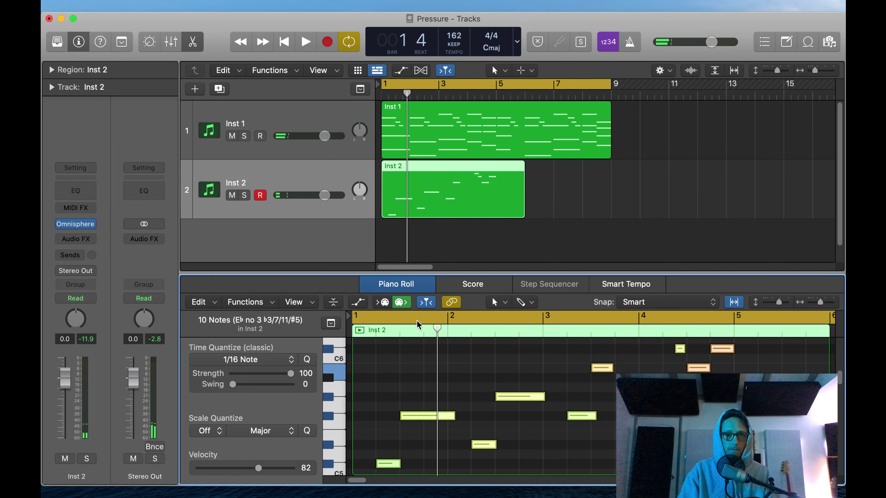
click(421, 376)
key(space)
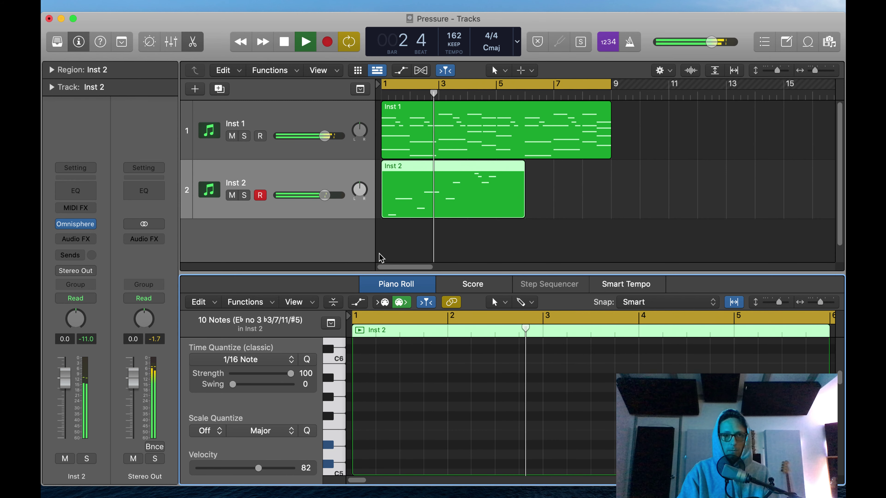
click(547, 424)
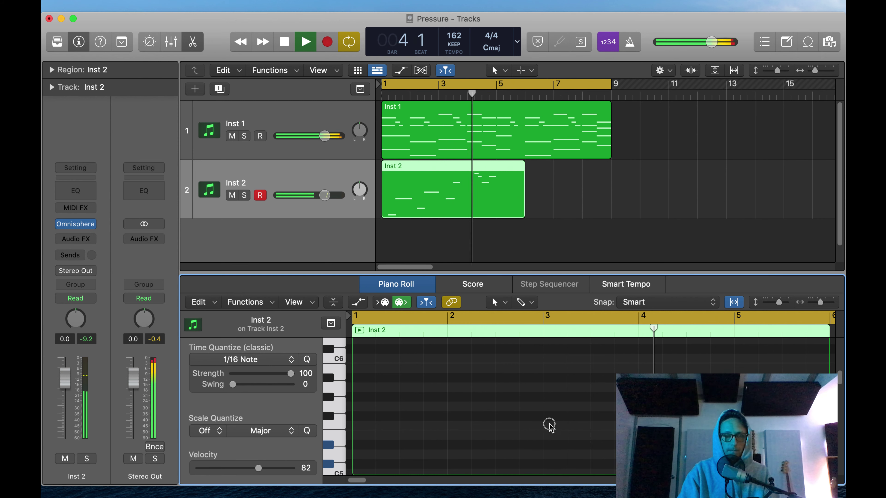
scroll(547, 423, down, 3)
key(space)
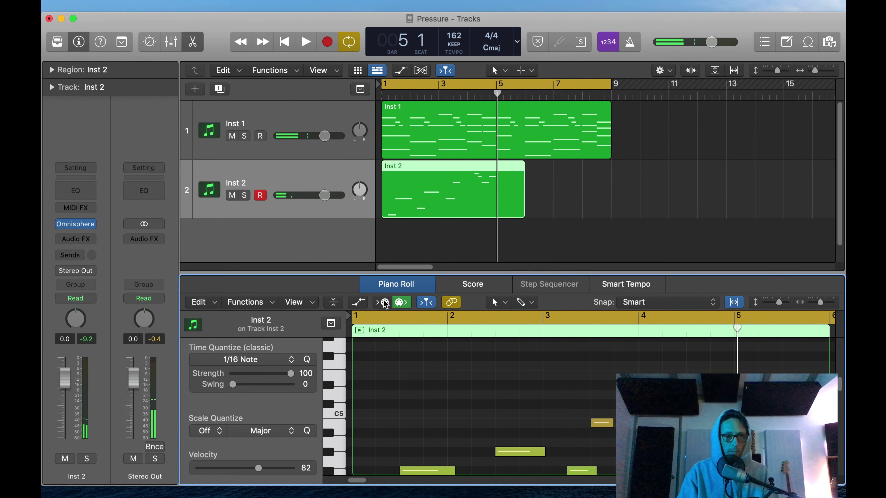
Reopen Omnisphere on Inst 2 and search its patches for kalimba across all categories
click(76, 224)
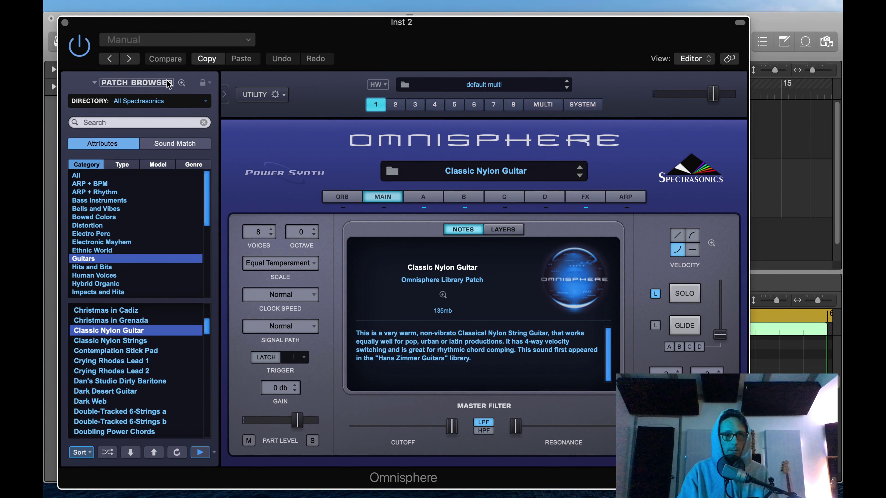
click(149, 121)
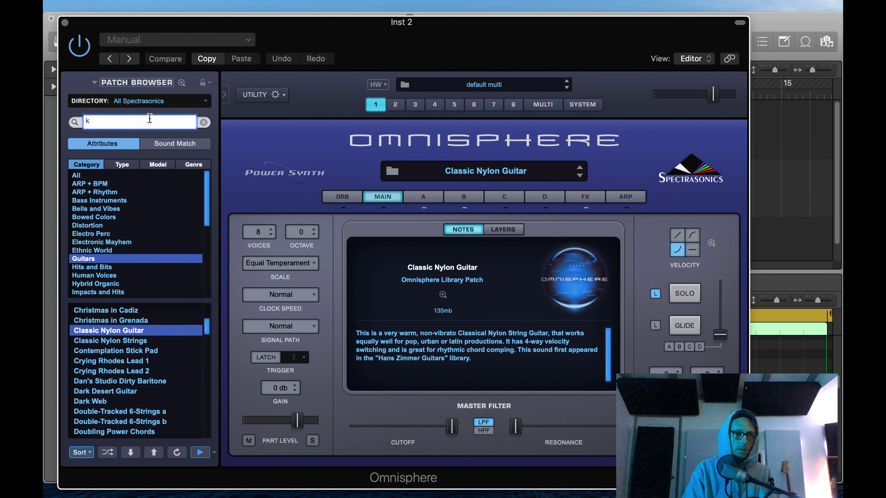
key(Return)
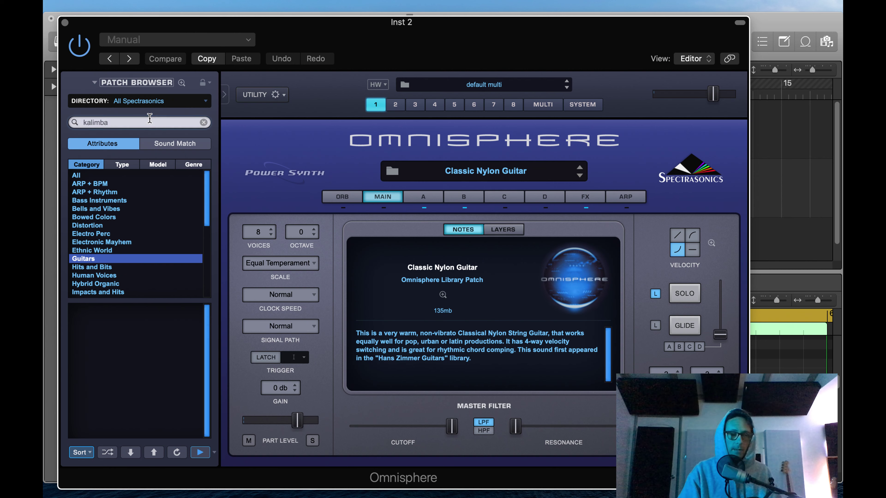
click(87, 174)
Audition Analimbionic Builder, Blue Nile Baseball Bat and the Bottlecap Zim'bira Magnet and Sugar patches, load Bottlecap Zim'bira Spork, and close Omnisphere
click(96, 310)
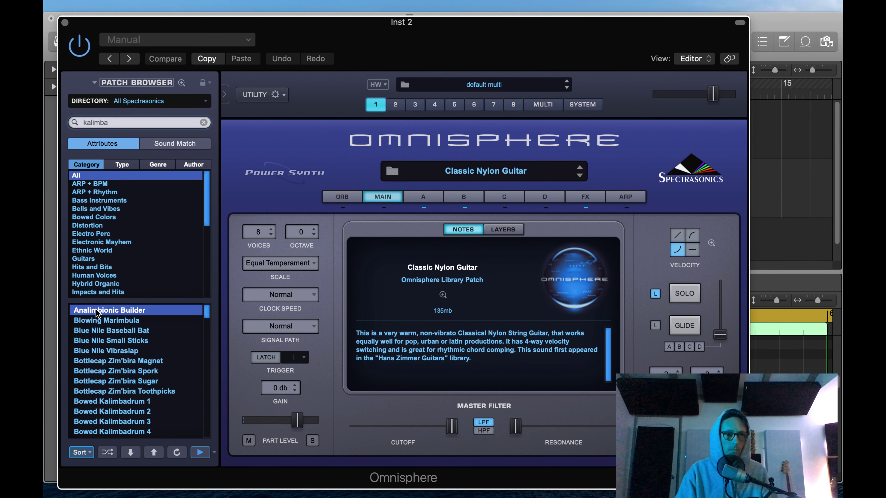
click(96, 310)
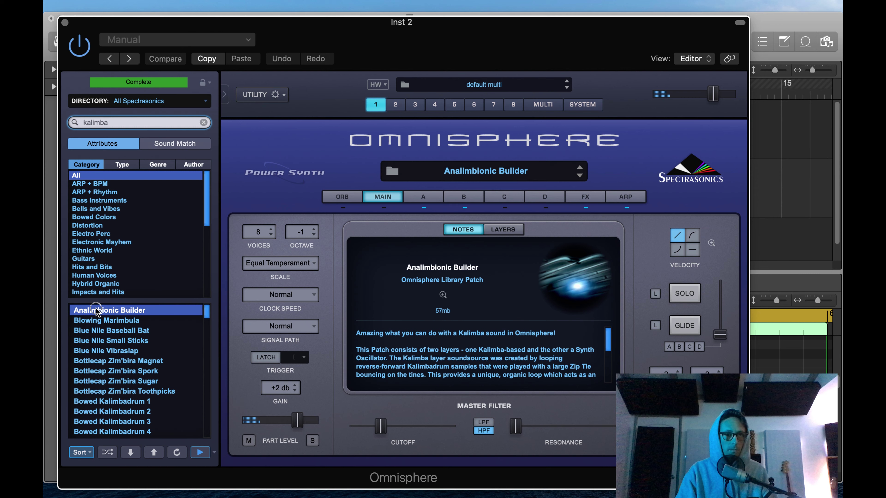
click(111, 322)
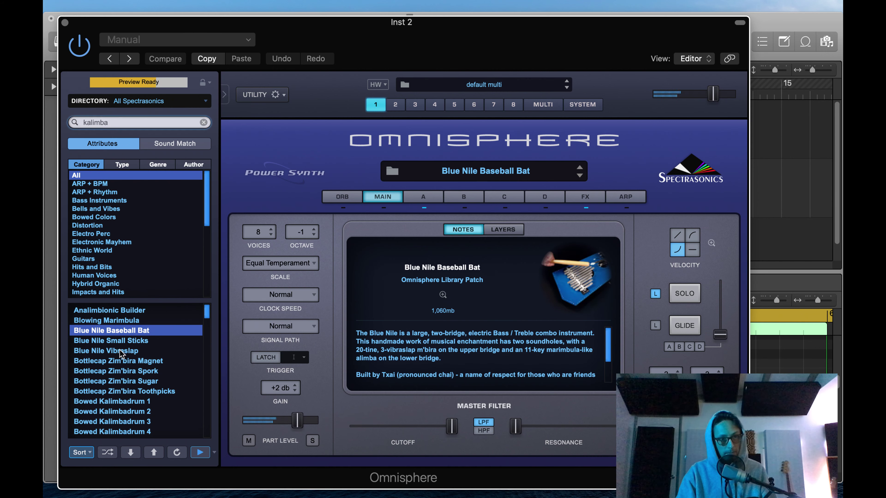
click(126, 362)
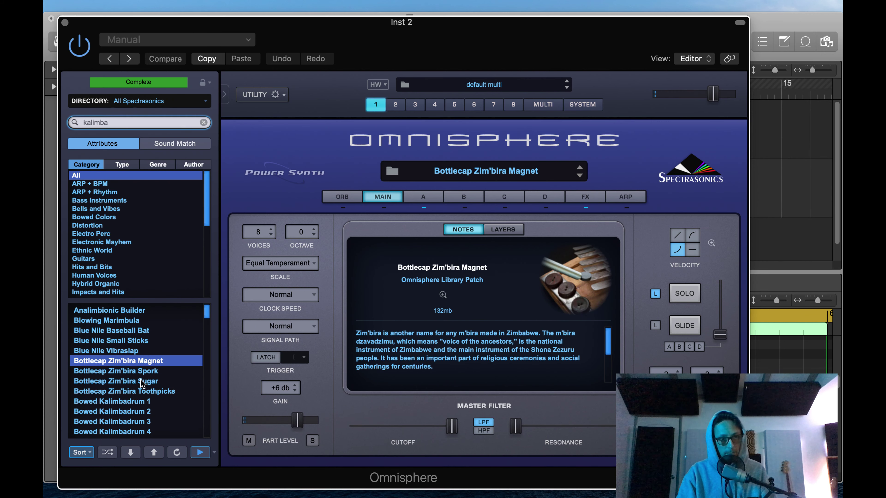
click(134, 402)
click(153, 381)
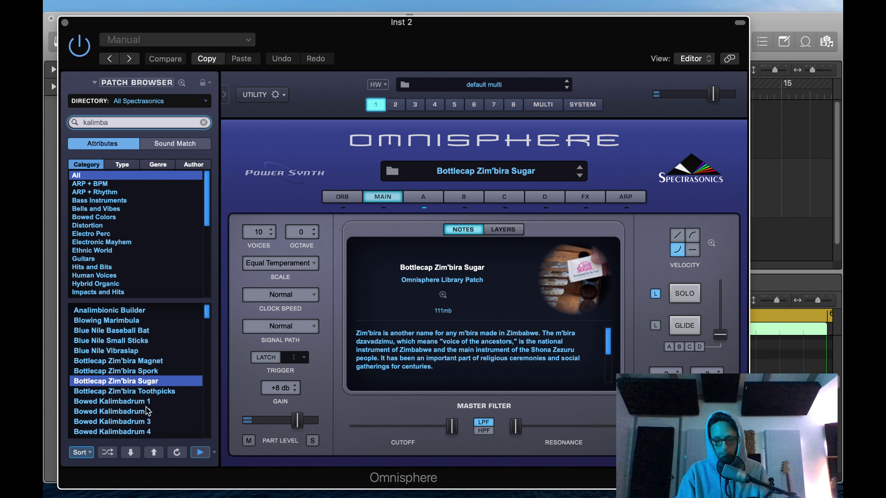
click(136, 371)
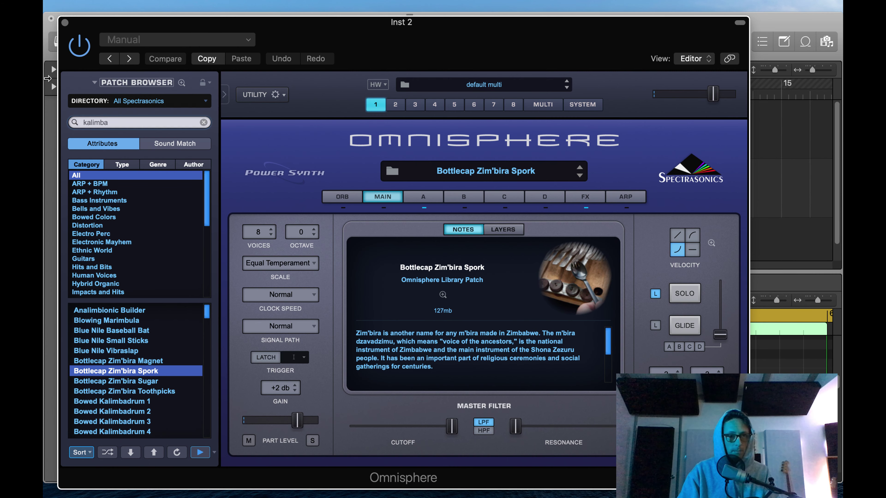
click(64, 23)
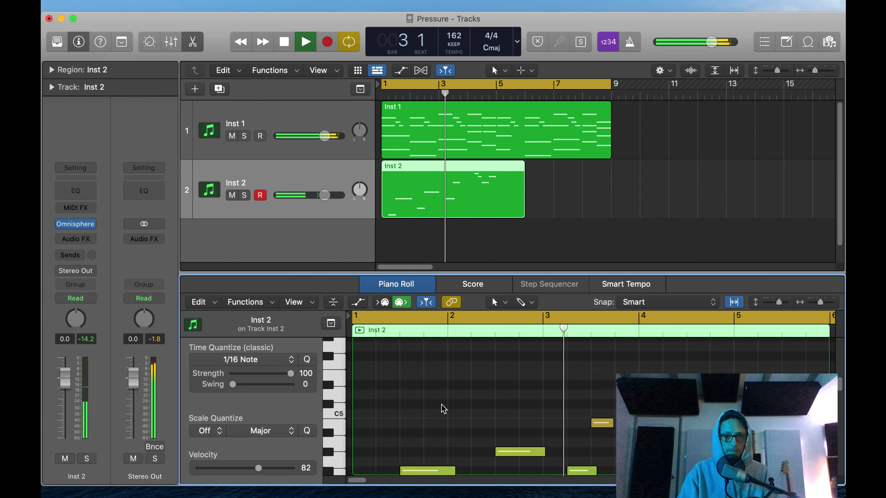
Raise the velocity of all Inst 2 melody notes to 113 with the Velocity Tool, checking it during playback
key(space)
click(525, 301)
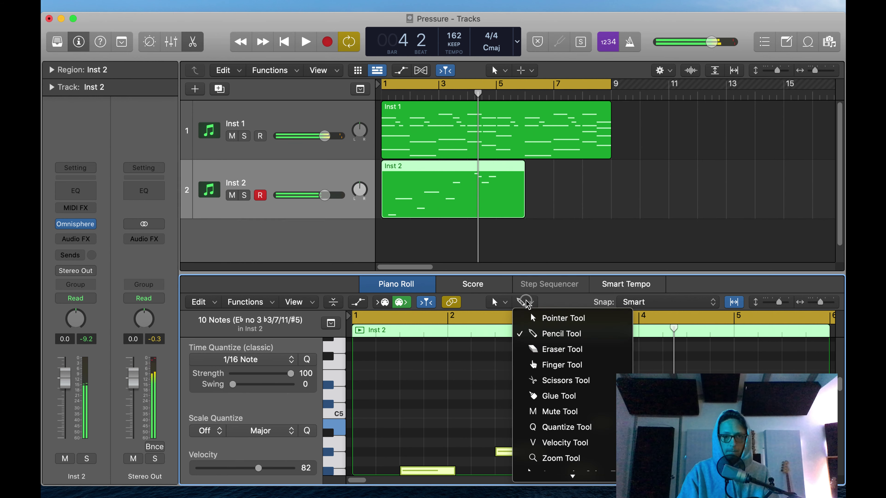
click(544, 395)
click(525, 302)
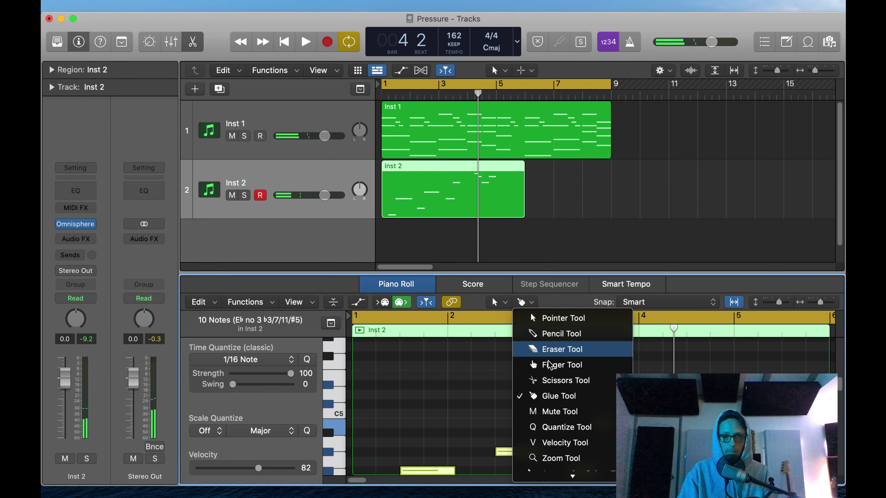
click(546, 441)
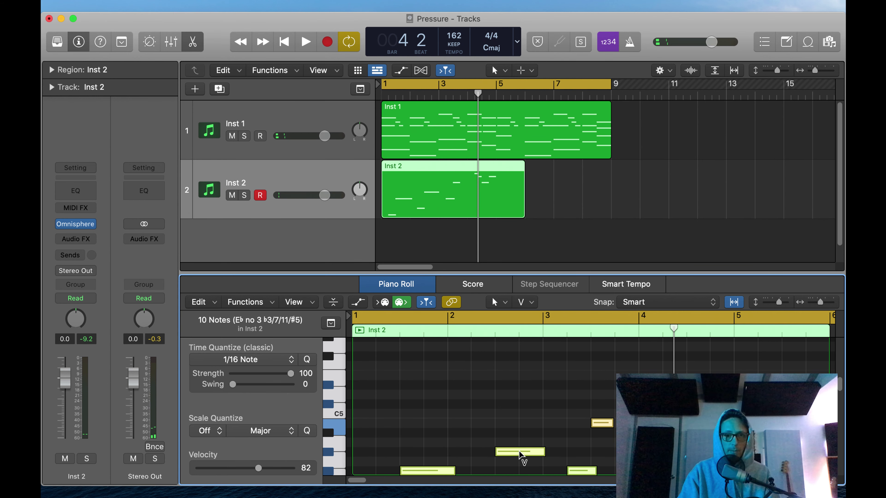
drag(519, 454, 523, 408)
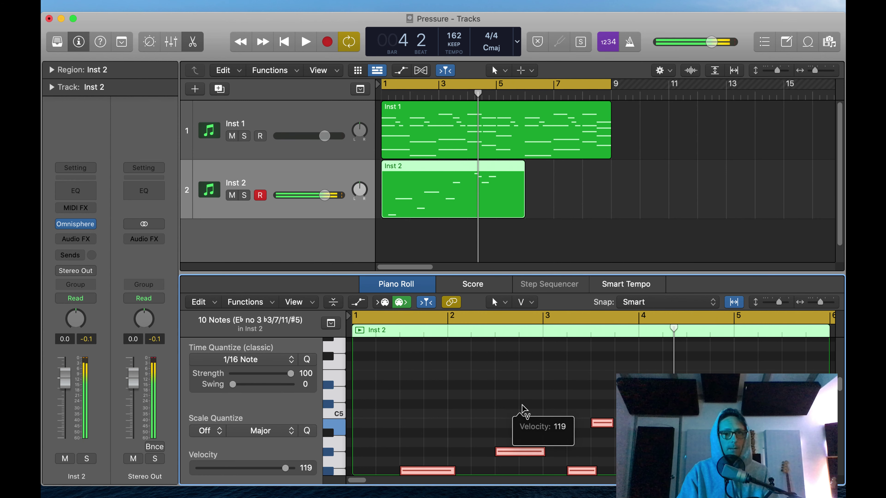
key(space)
click(517, 451)
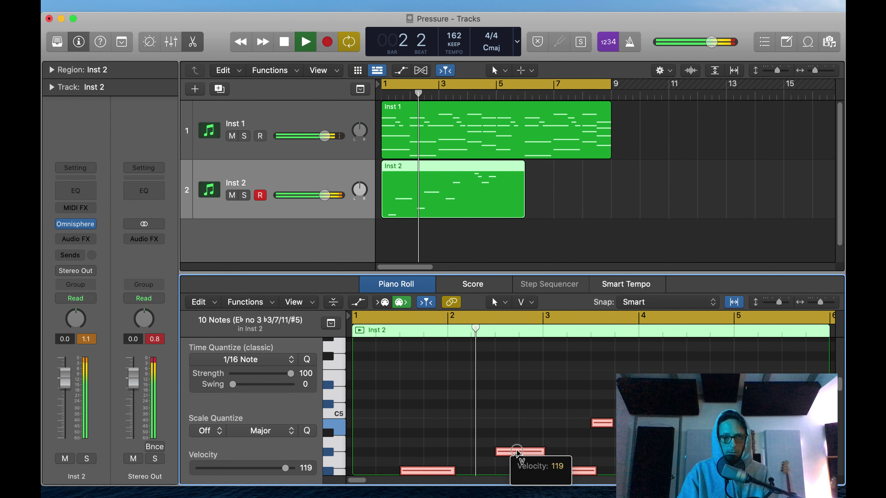
Reselect the Inst 2 region and try its melody notes one octave higher before returning them to their previous pitch
click(459, 230)
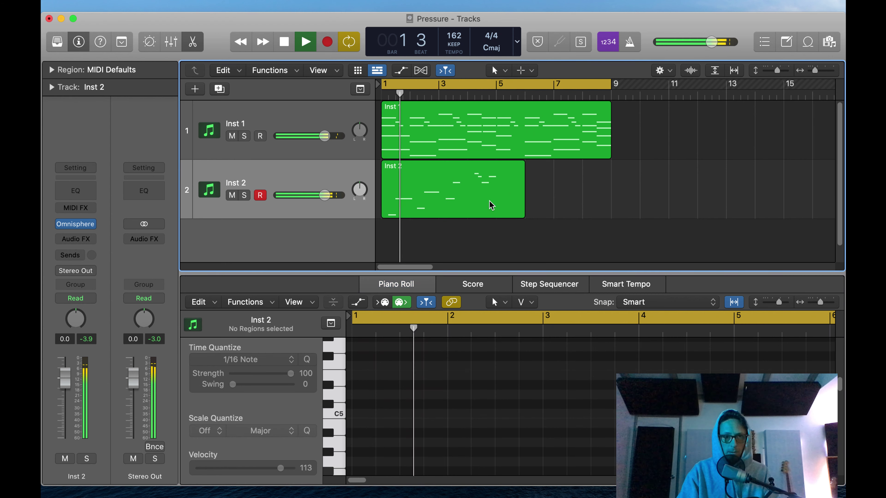
click(447, 200)
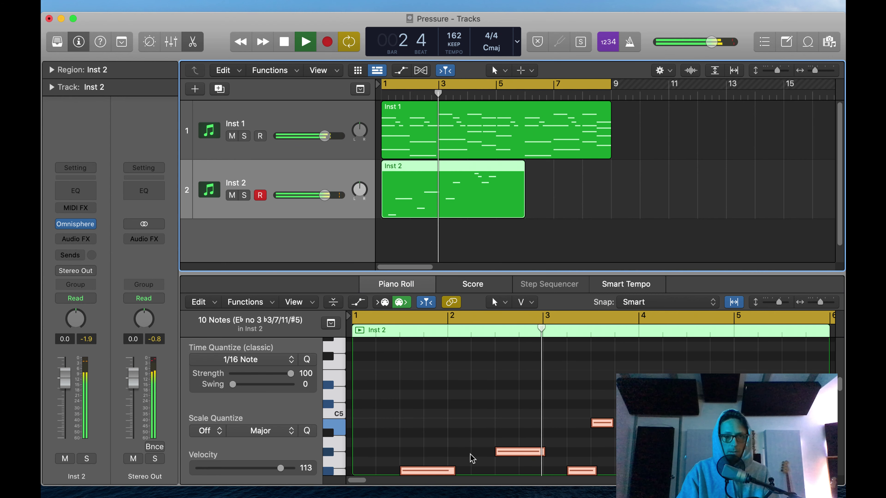
click(458, 413)
scroll(459, 413, down, 3)
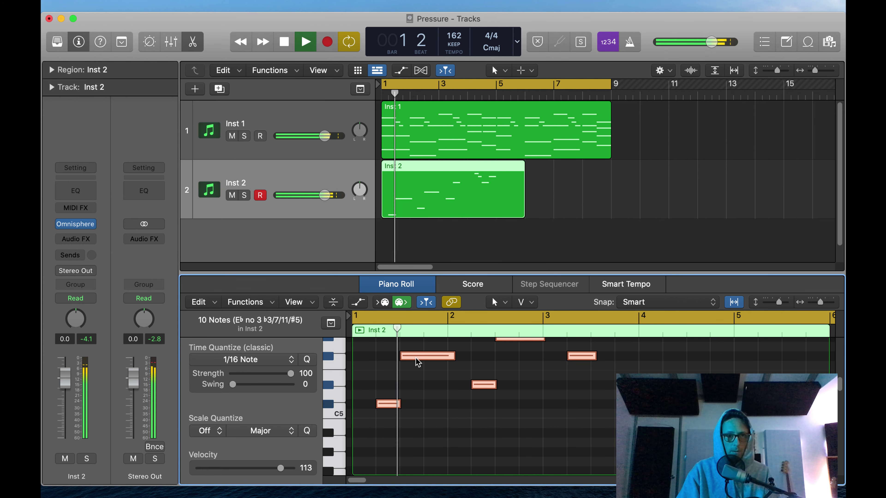
scroll(418, 363, up, 3)
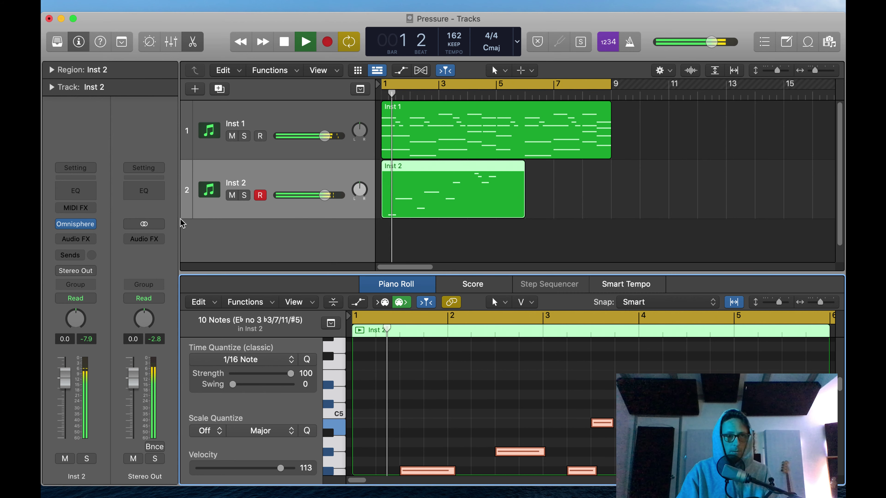
Reopen Omnisphere and audition the Buzz Evolvoscraper, Bowed Pills, Bowed Organ Pipe and Ceramic Kalimbadrum Rattle Pills patches
click(76, 223)
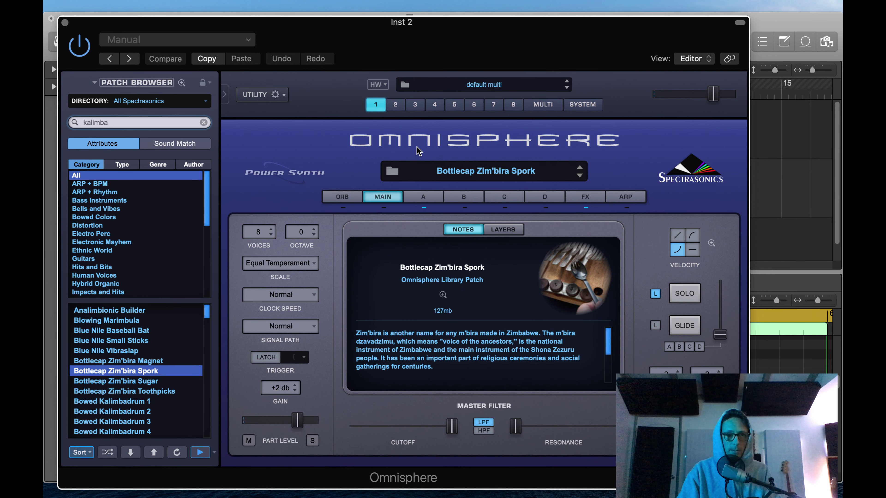
scroll(141, 413, down, 5)
click(142, 412)
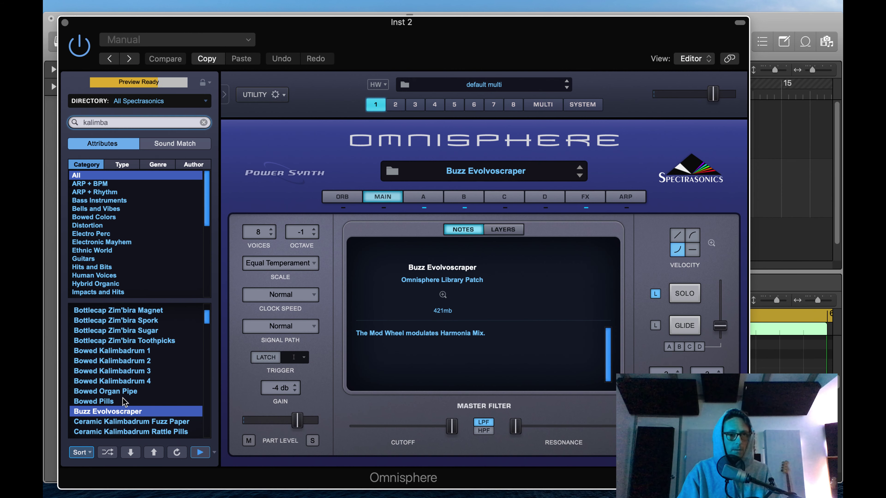
click(123, 401)
click(128, 392)
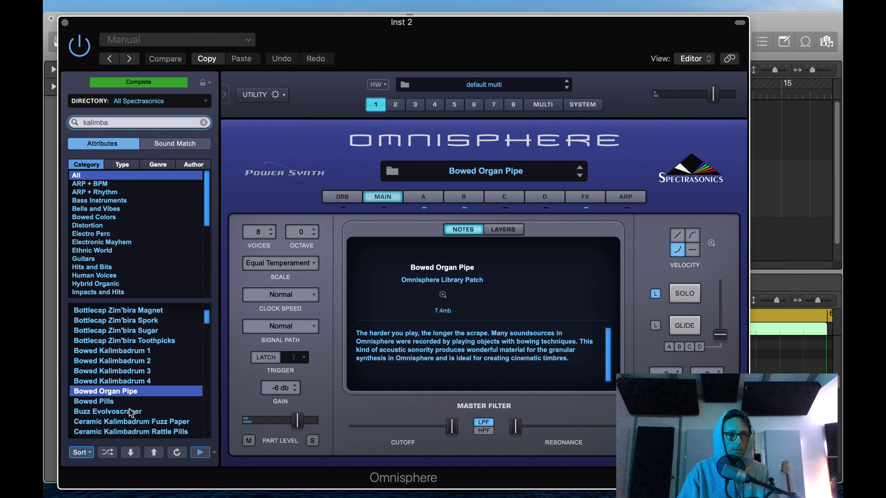
click(138, 432)
scroll(139, 425, down, 5)
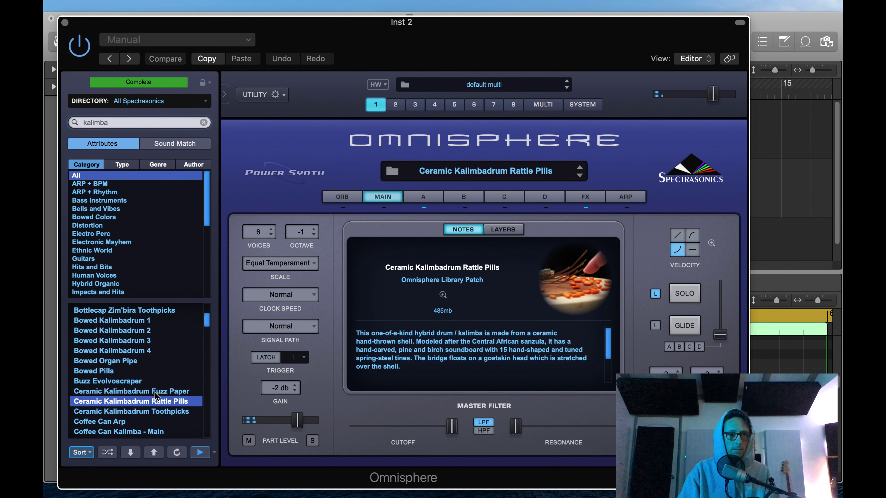
Compare the Coffee Can Arp and Coffee Can Kalimba Coin patches, load Coffee Can Kalimba Felt, and close Omnisphere
click(156, 391)
click(132, 404)
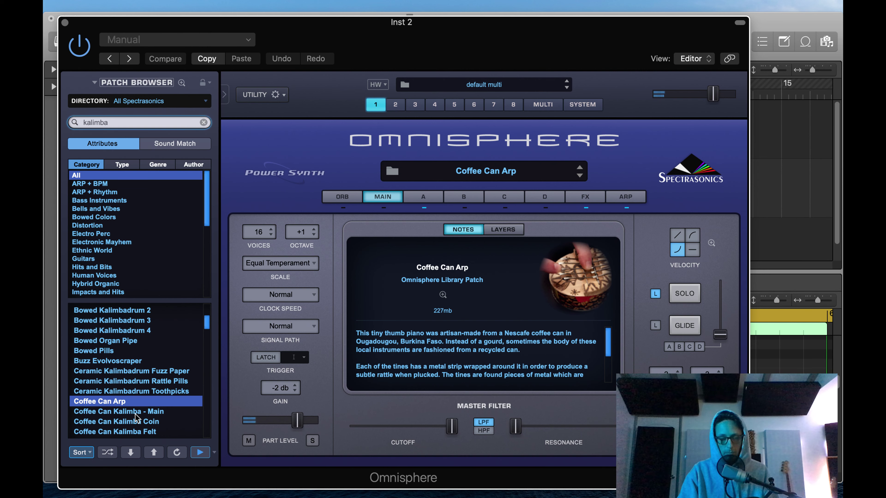
click(135, 422)
scroll(136, 415, down, 2)
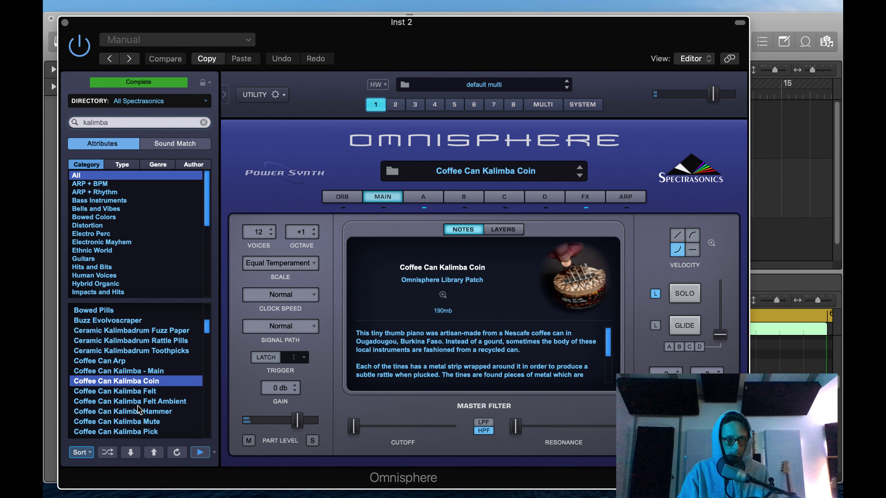
click(137, 408)
click(134, 393)
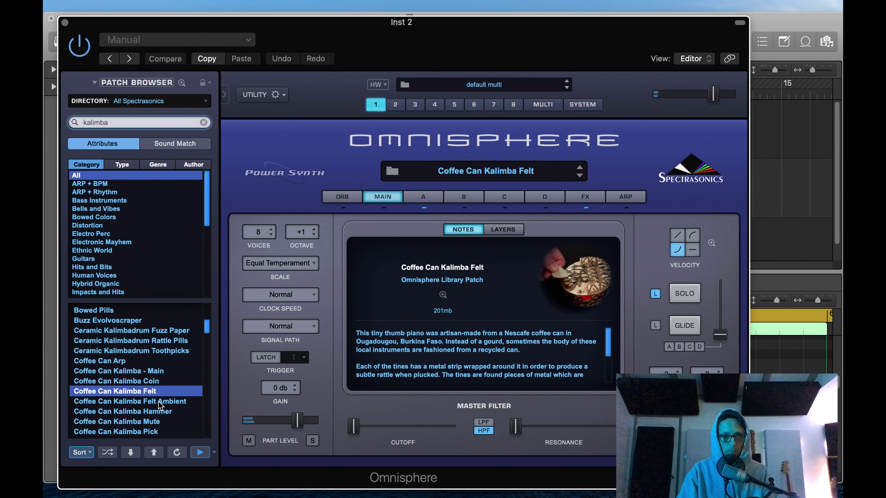
click(65, 23)
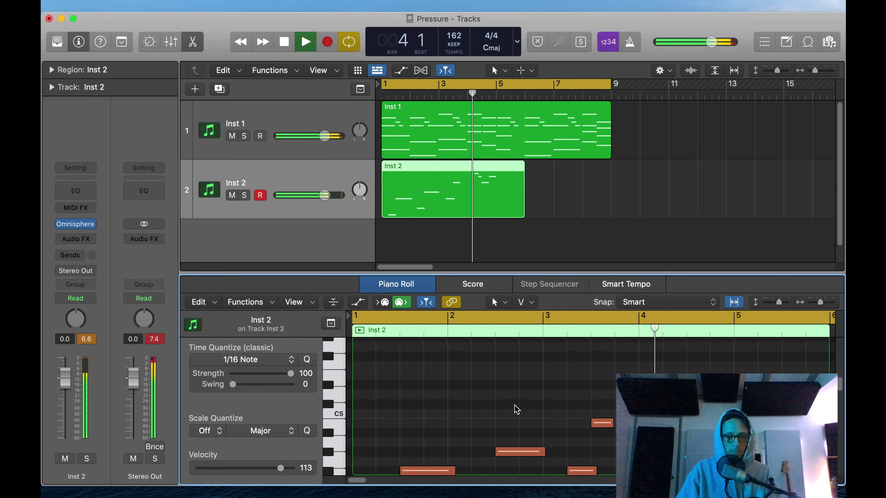
Transpose all Inst 2 melody notes down one octave for the kalimba sound and replay the loop from the start
key(super+a)
key(alt+shift+Down)
key(Return)
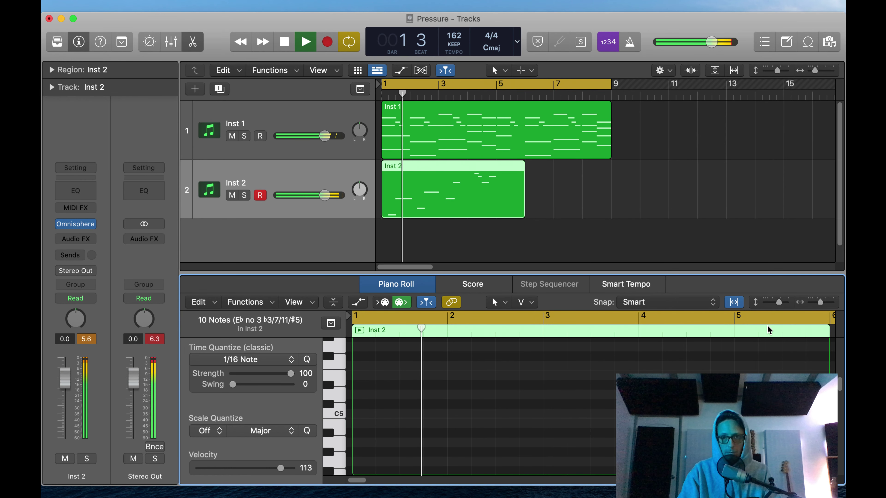
Close the piano roll and move the Inst 2 melody region along its track to start at bar 13
click(626, 197)
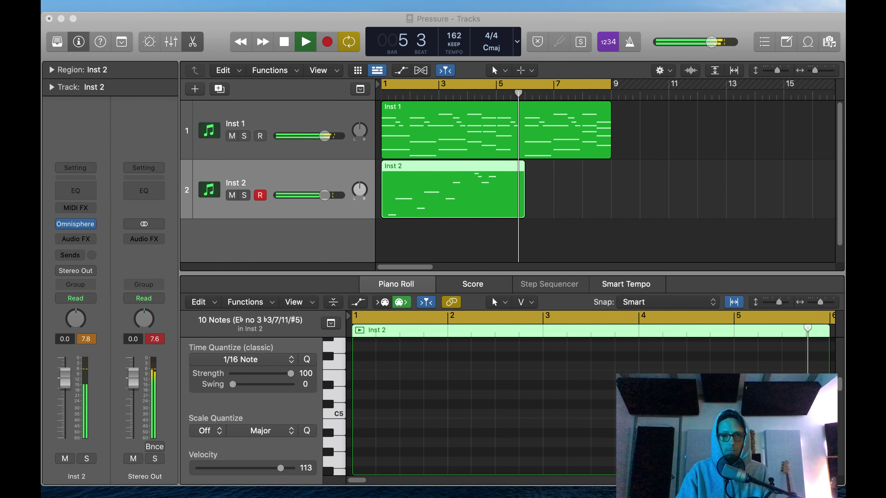
click(490, 231)
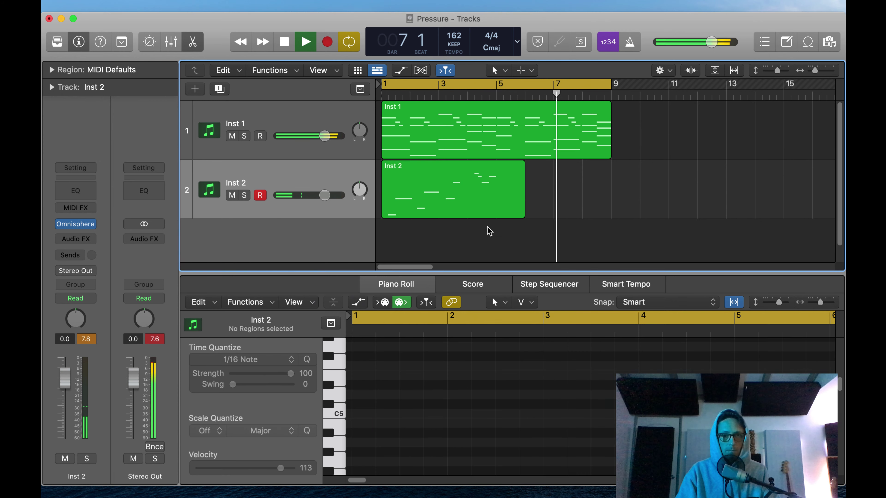
key(e)
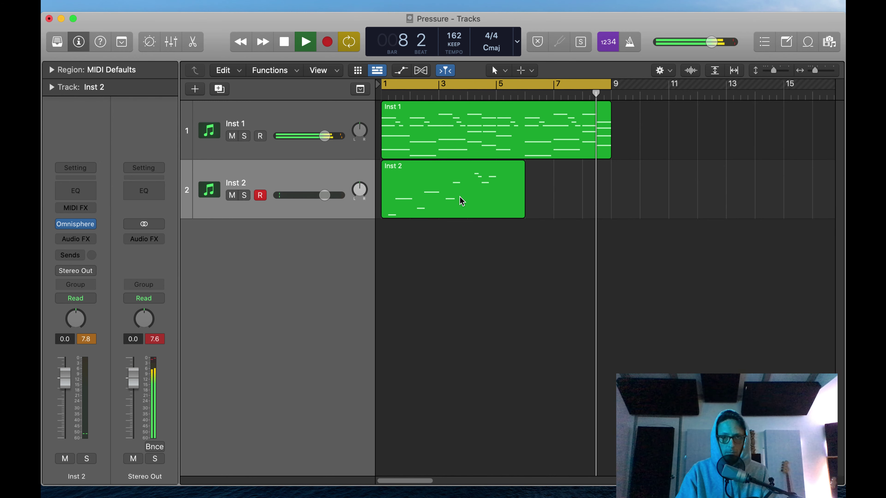
drag(462, 202, 808, 202)
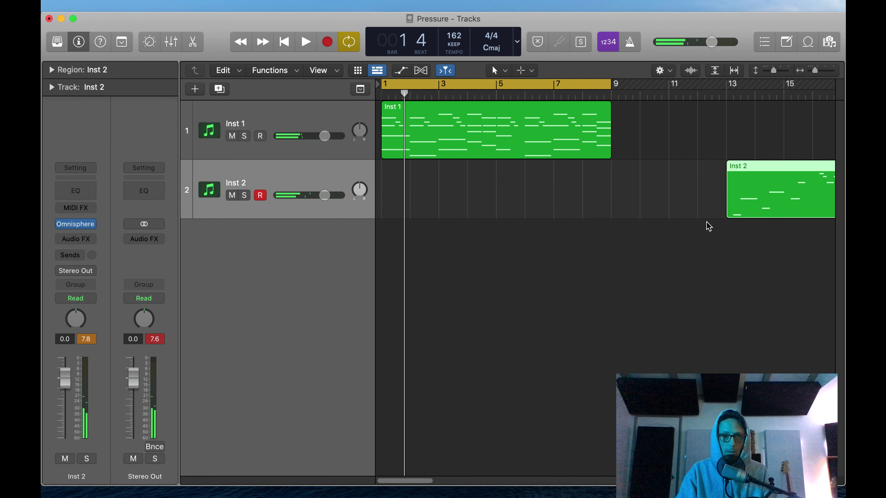
Audition a copy of the Inst 1 region on the Inst 2 track at bar 1, and delete the copy
click(436, 146)
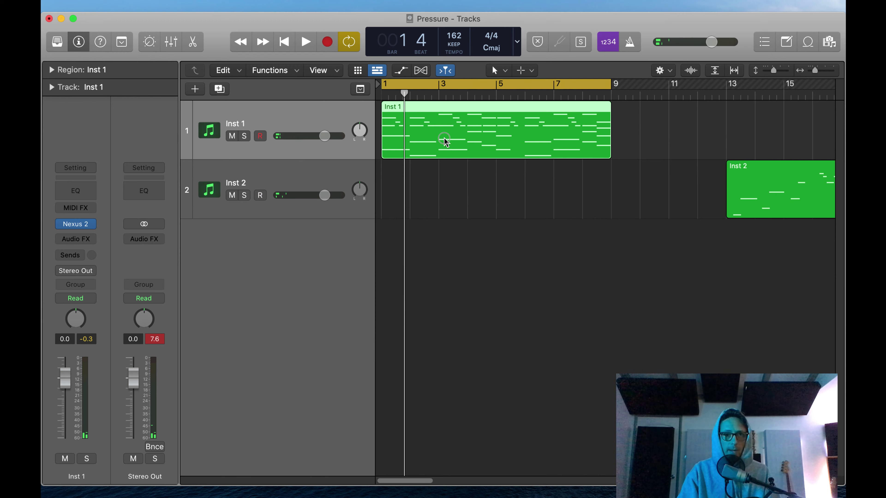
drag(444, 141, 436, 192)
key(space)
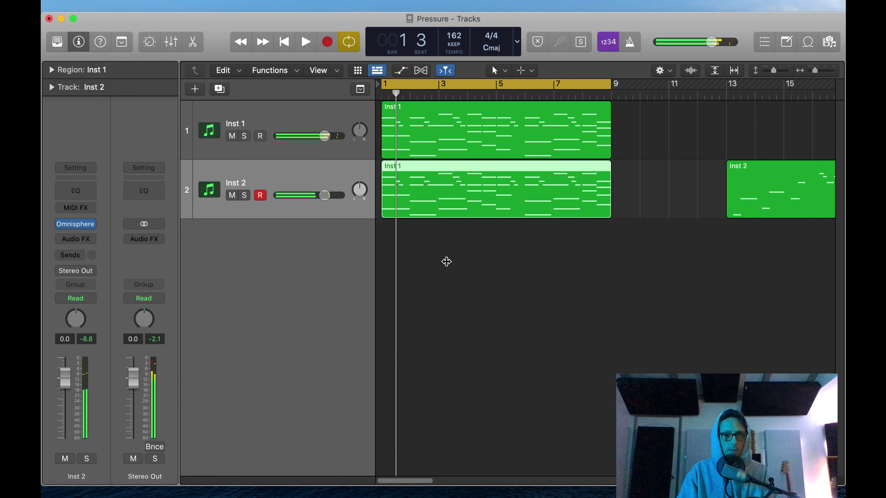
key(space)
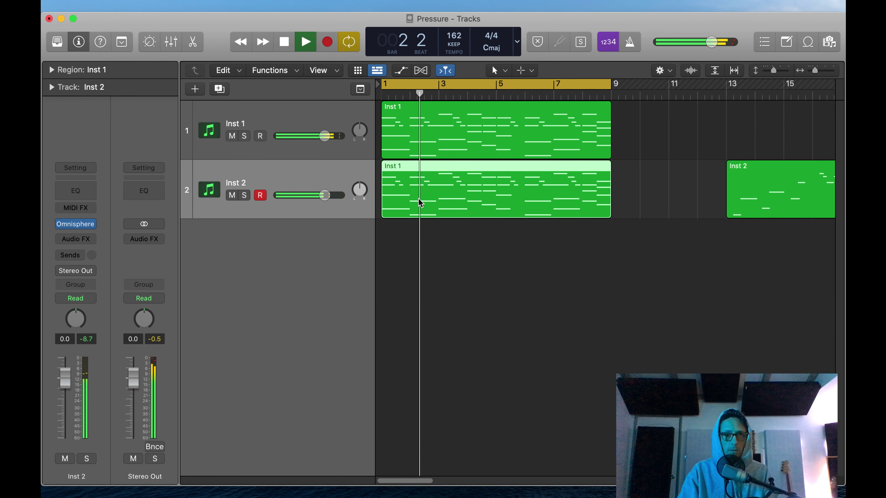
key(Delete)
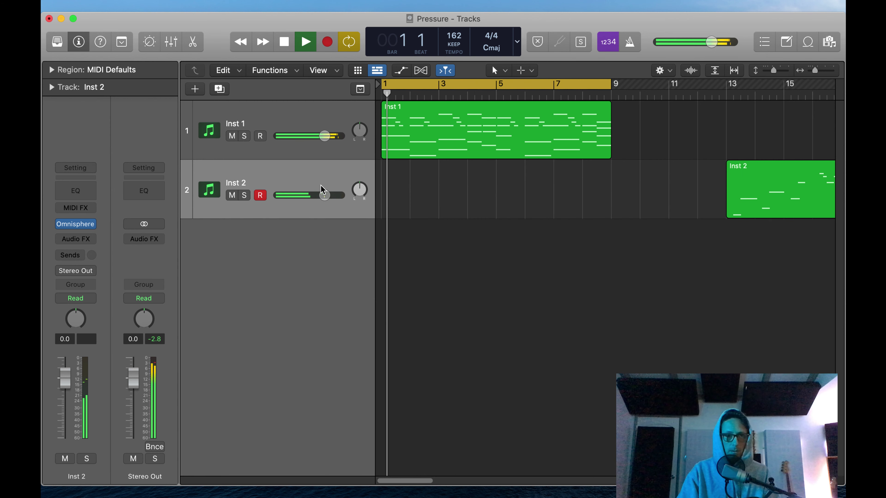
key(Return)
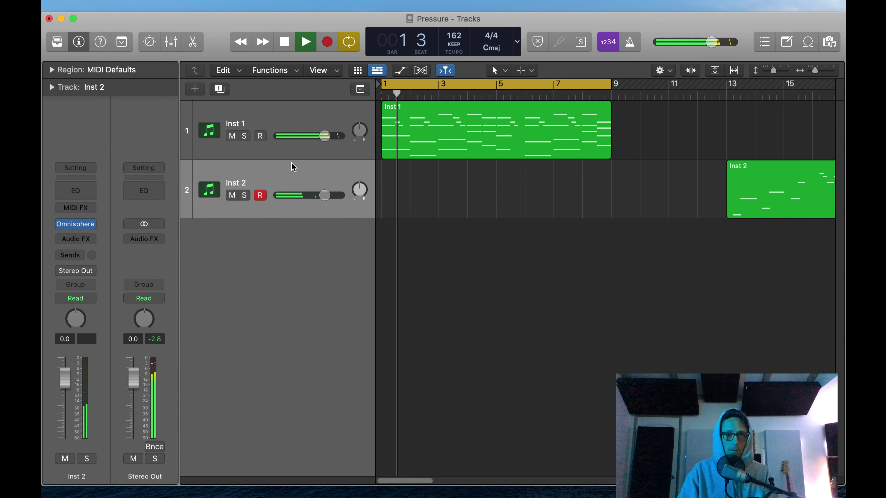
Transpose all notes of the Inst 1 region up one octave and replay the loop from the start
click(254, 122)
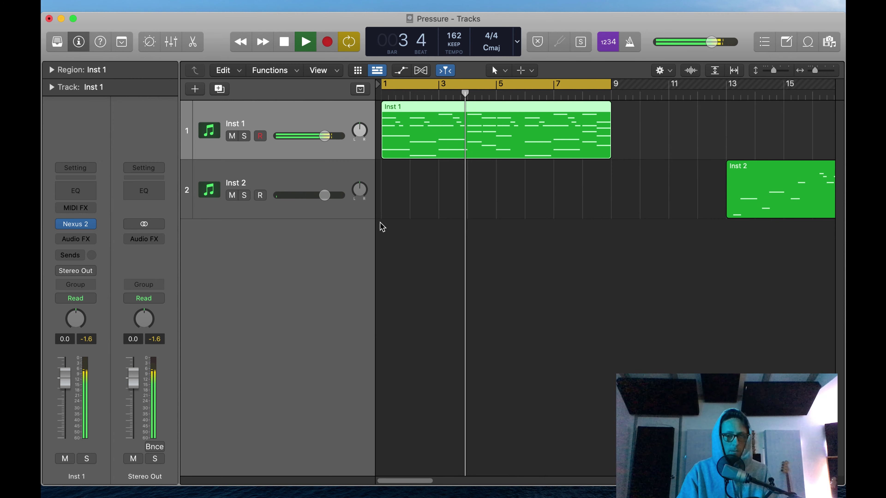
key(space)
click(494, 206)
double_click(490, 136)
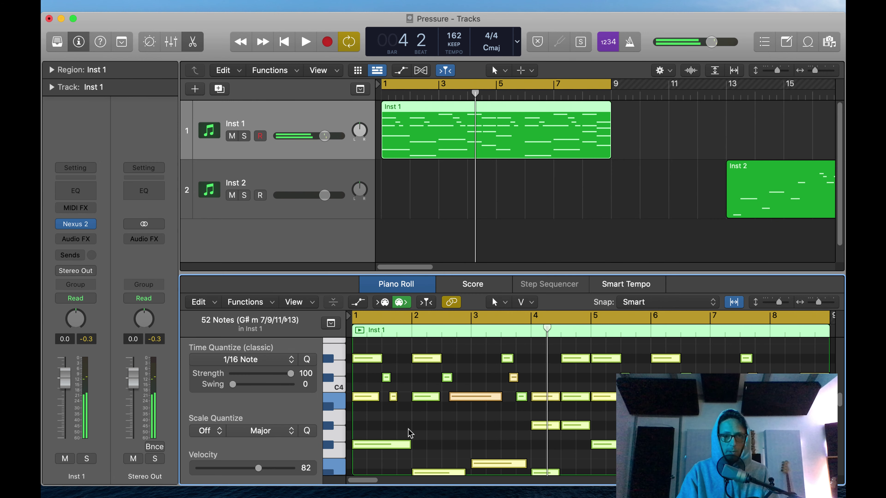
click(419, 432)
key(super+a)
key(alt+shift+Up)
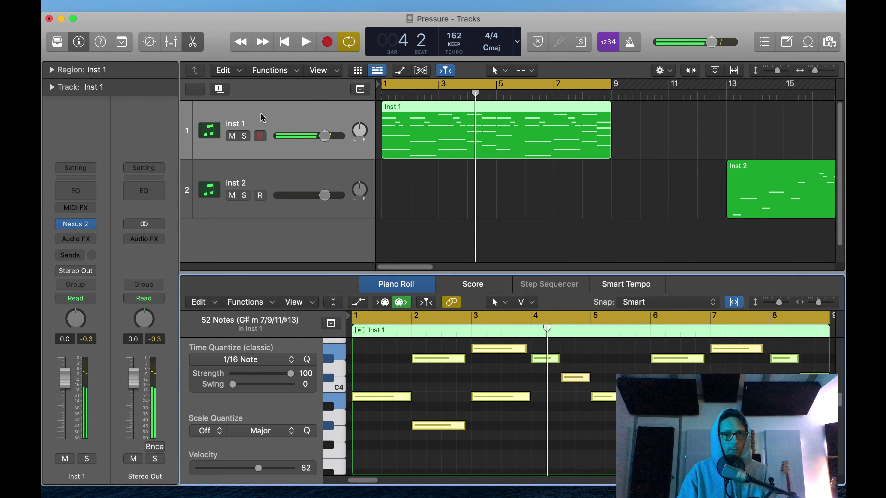
key(Return)
key(space)
key(space)
click(255, 109)
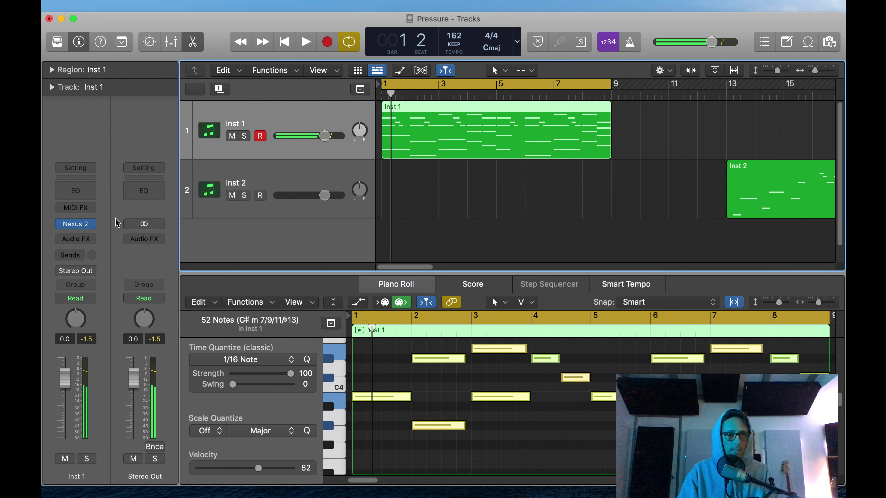
click(92, 239)
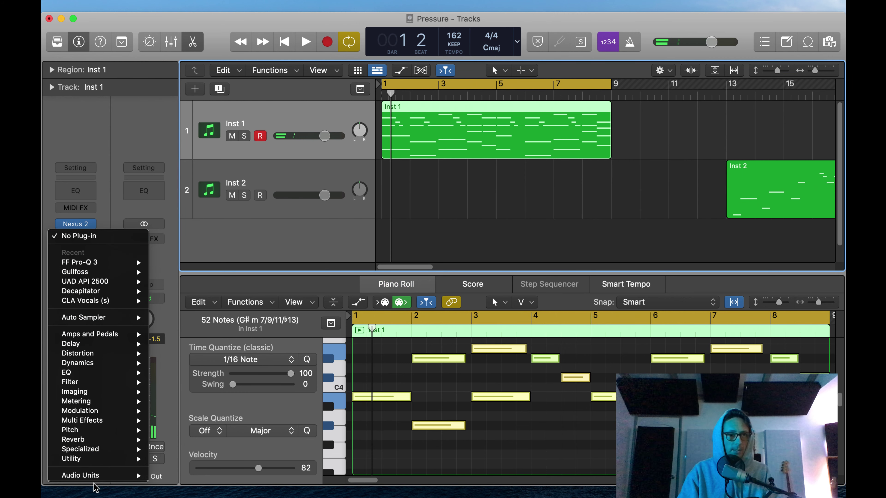
mouse_move(109, 480)
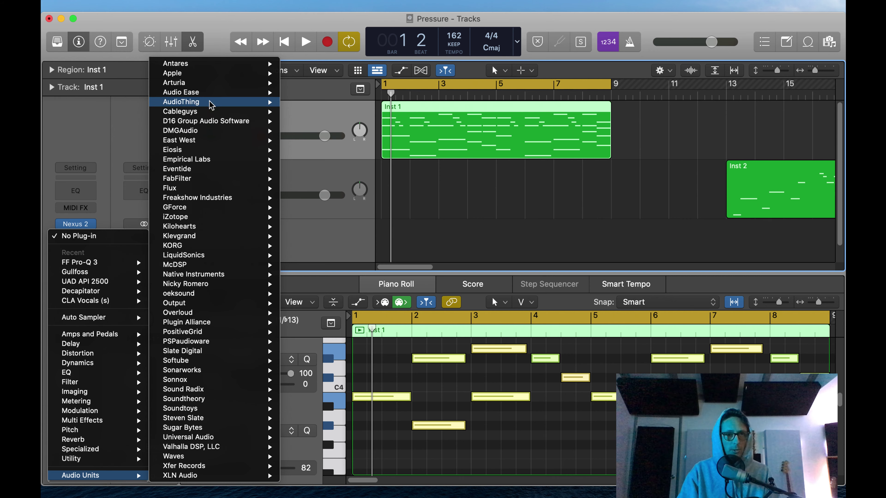
mouse_move(210, 117)
click(533, 116)
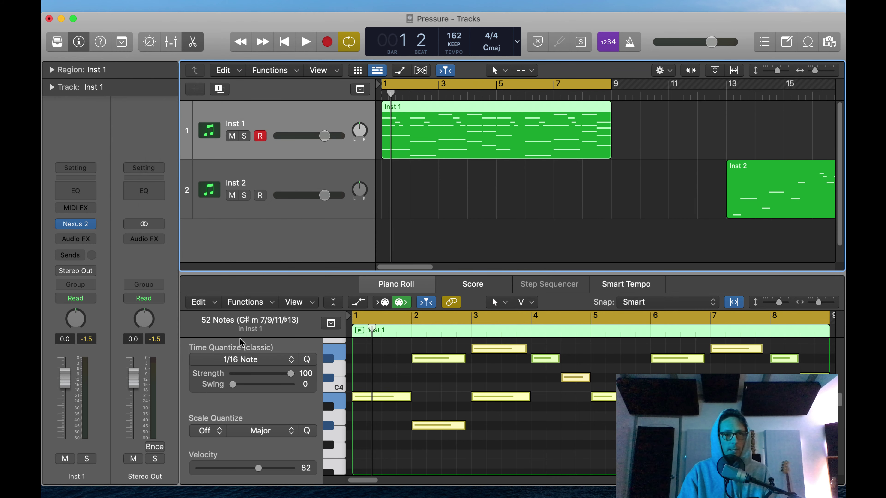
Insert the Cableguys HalfTime effect on Inst 1, set its loop length to 1/4, audition it, and close its window
click(87, 244)
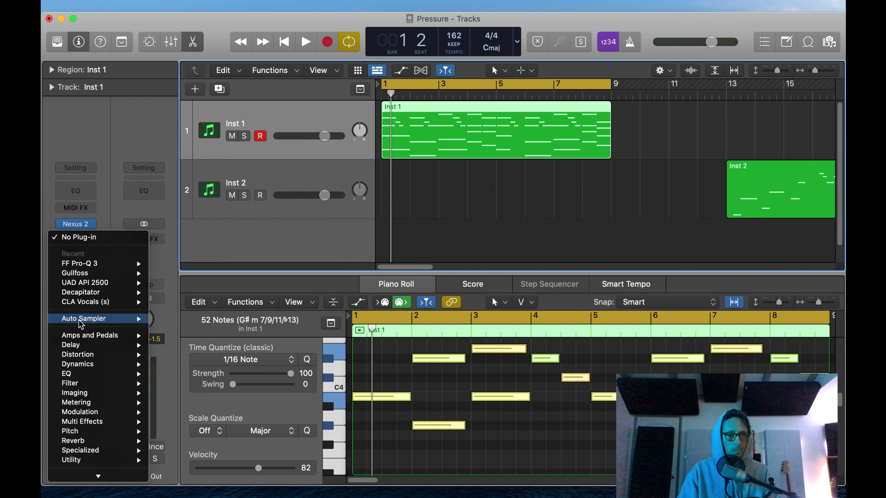
mouse_move(91, 477)
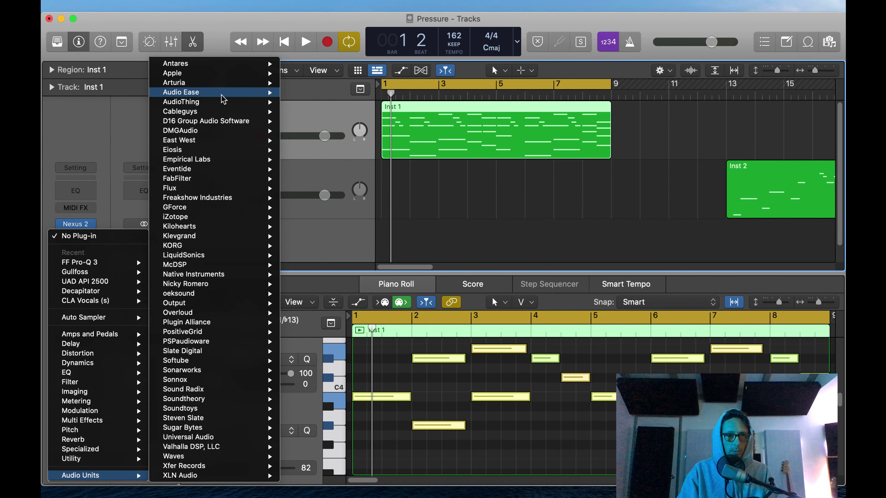
mouse_move(235, 120)
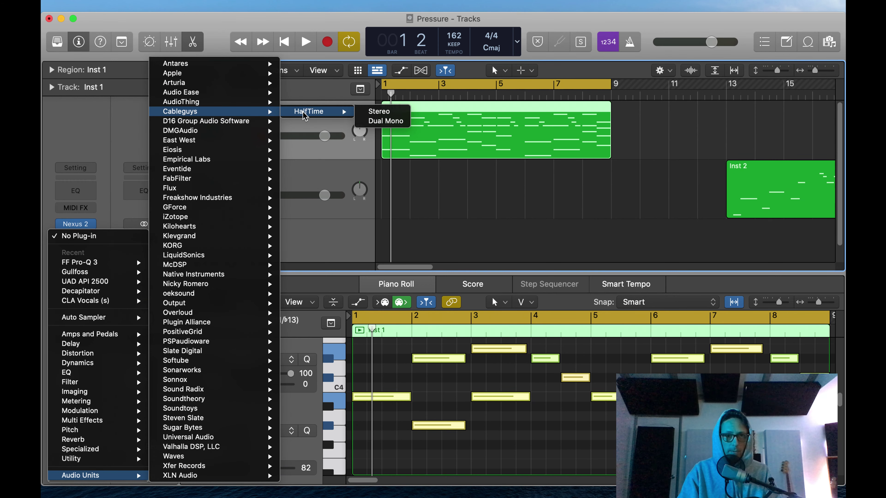
click(313, 121)
drag(537, 166, 391, 32)
click(276, 129)
key(space)
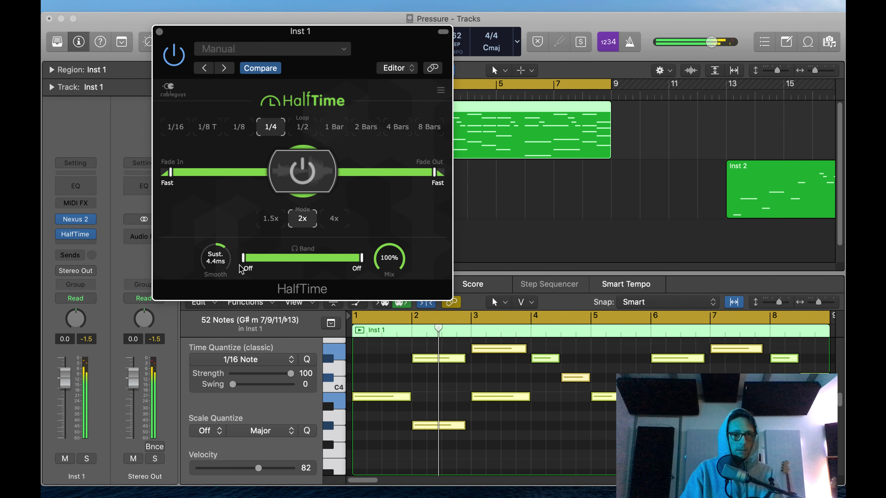
click(159, 31)
Transpose all Inst 1 notes up another octave, replay the loop from the start, and close the piano roll
click(540, 438)
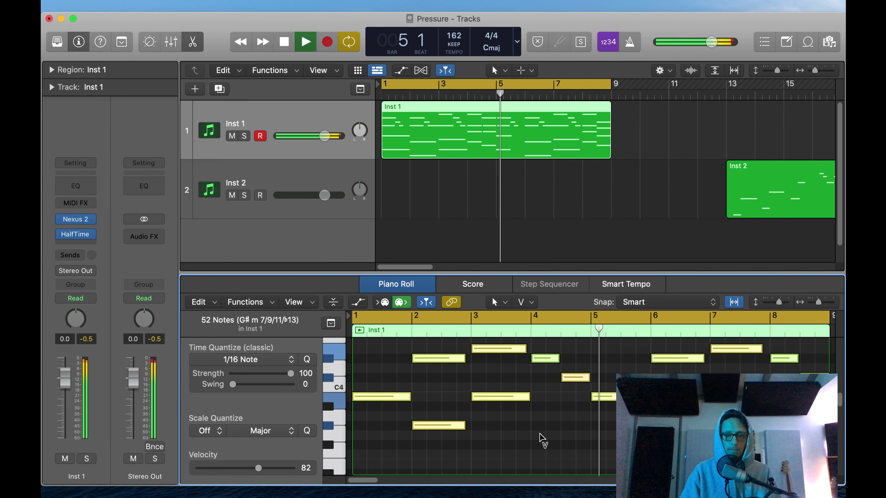
key(Return)
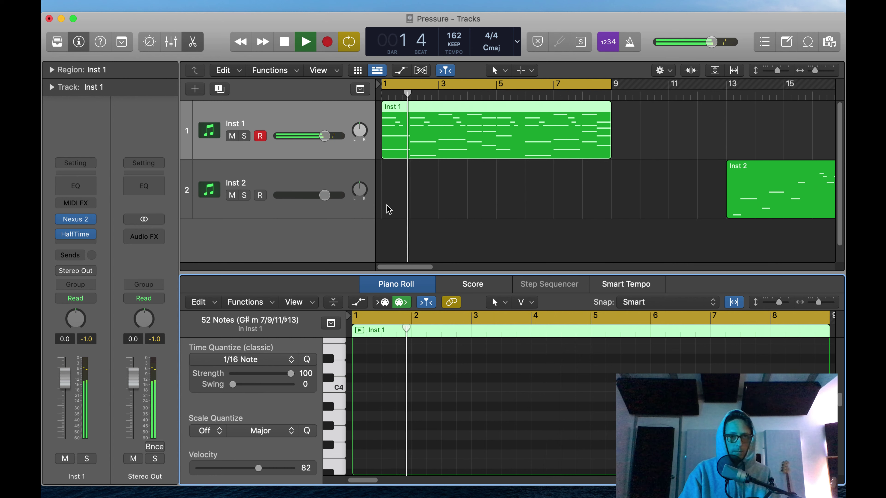
key(e)
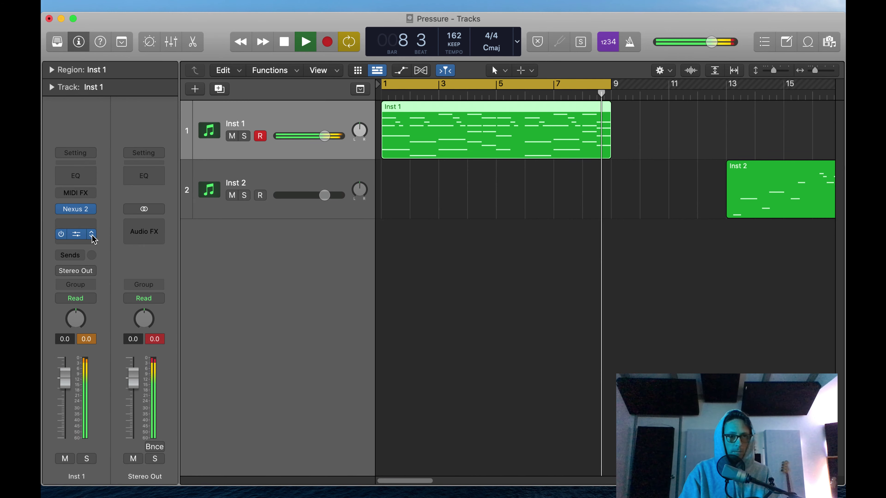
Insert the Sugar Bytes Effectrix effect before HalfTime on Inst 1 and move its window clear for editing
click(96, 226)
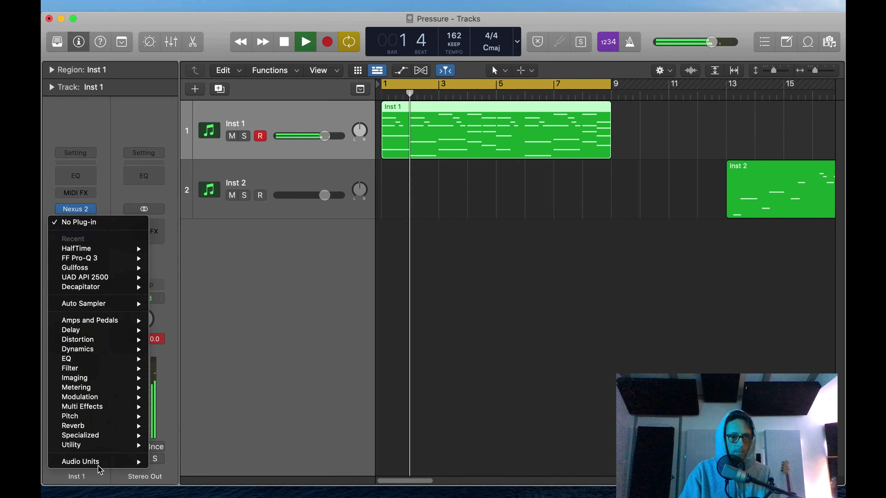
mouse_move(88, 461)
mouse_move(245, 396)
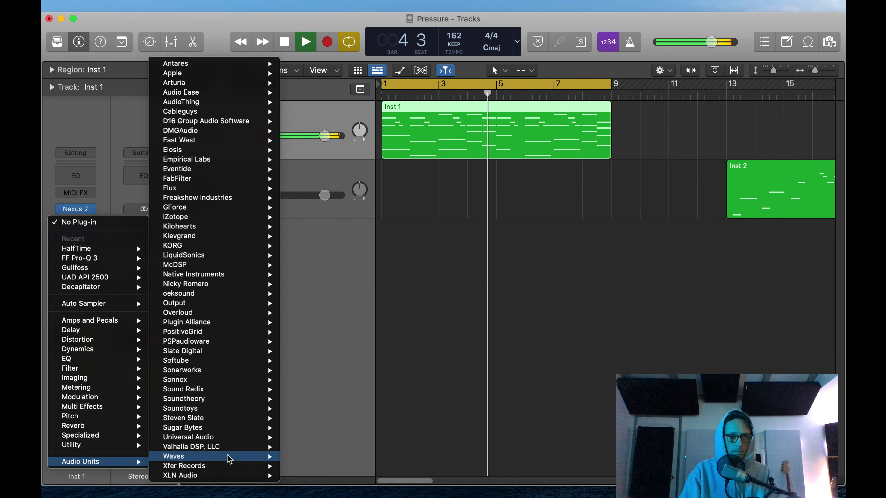
mouse_move(231, 430)
mouse_move(309, 432)
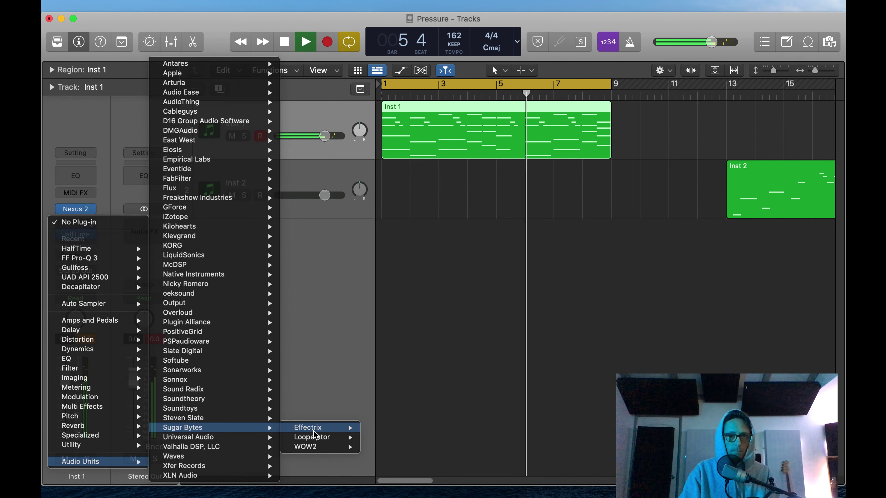
click(385, 427)
drag(483, 162, 336, 93)
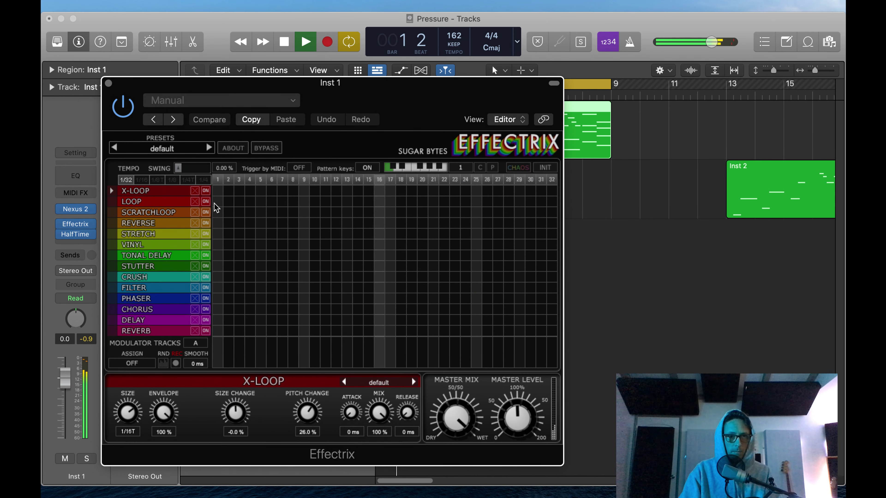
Try an Effectrix Loop block over steps 1 to 17 with the size at 1/1, and replay the loop
key(space)
drag(216, 203, 289, 210)
key(space)
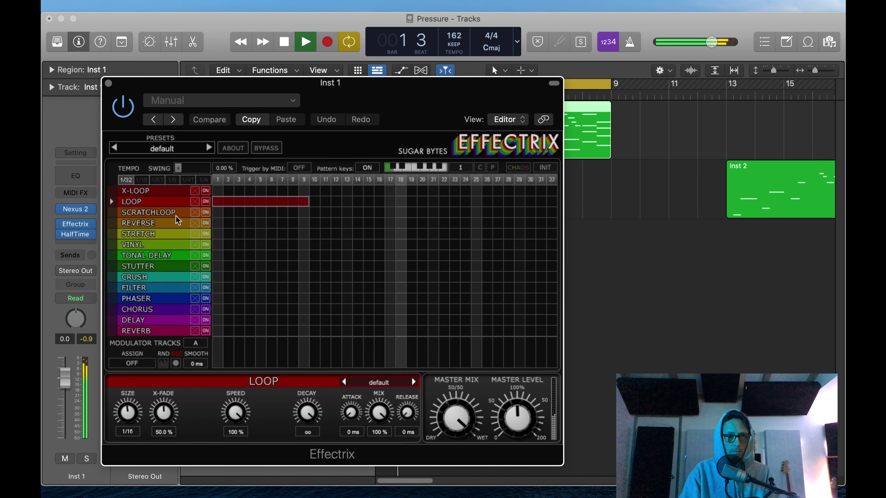
mouse_move(127, 412)
mouse_down()
mouse_move(129, 383)
mouse_move(129, 405)
mouse_up()
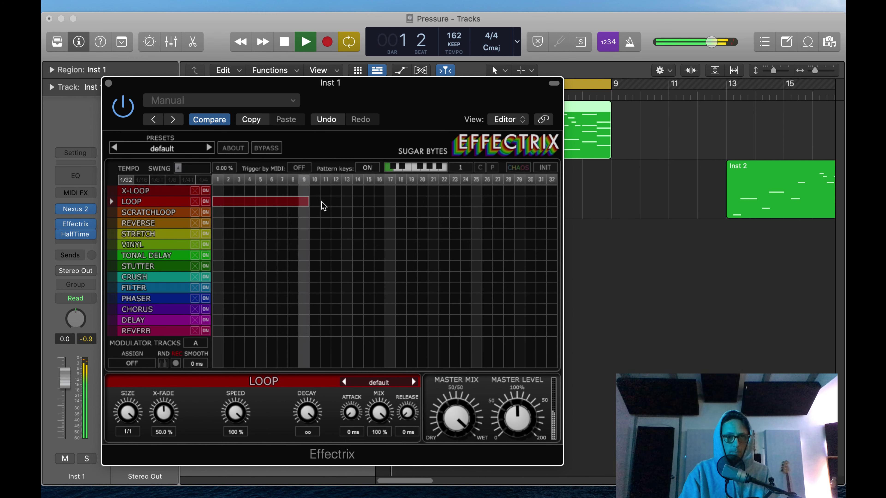
drag(307, 202, 396, 209)
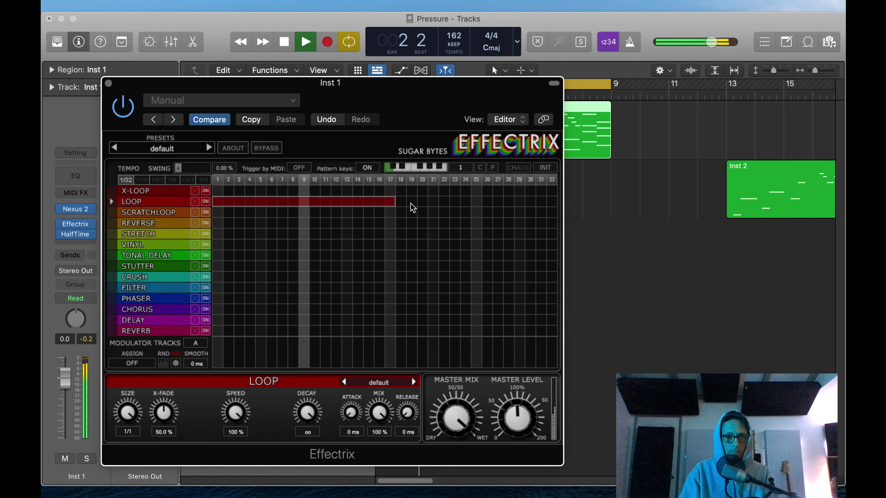
key(space)
key(space)
Replace the first Loop block in Effectrix with blocks over steps 17 to 24 and 25 to 32, and set the size to 1/2
drag(475, 202, 579, 201)
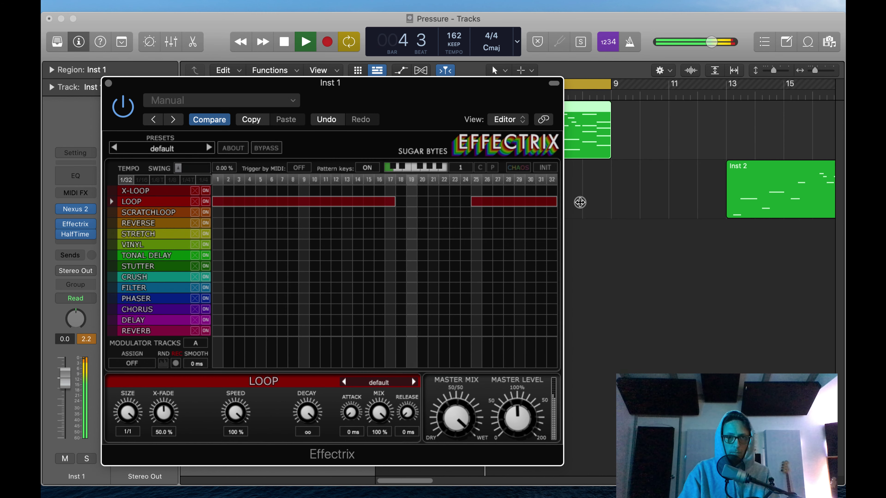
click(387, 202)
drag(393, 206, 464, 200)
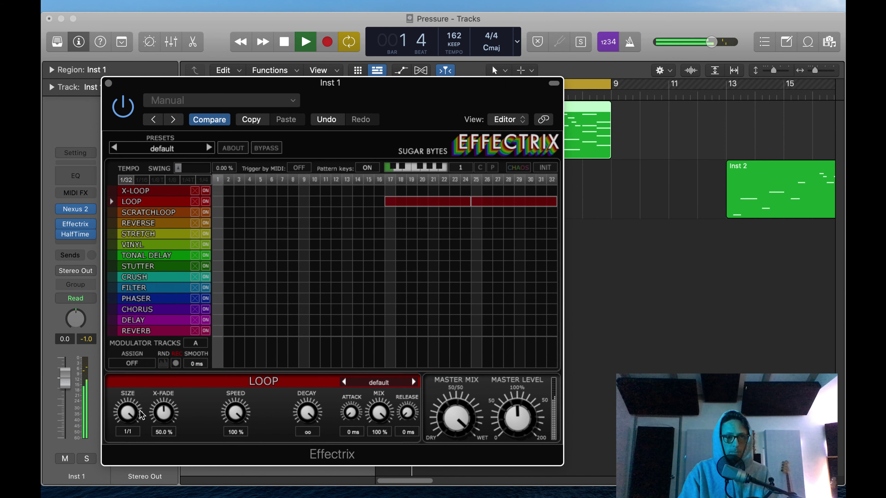
drag(124, 414, 132, 401)
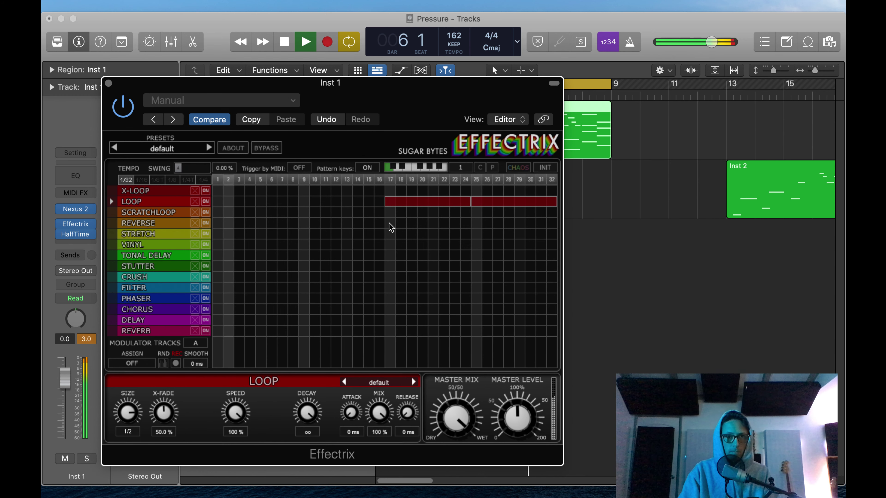
Try Effectrix Reverse blocks over steps 17 to 24 and 1 to 9, set the reverse time to 1/2, and remove both blocks
drag(388, 223, 470, 223)
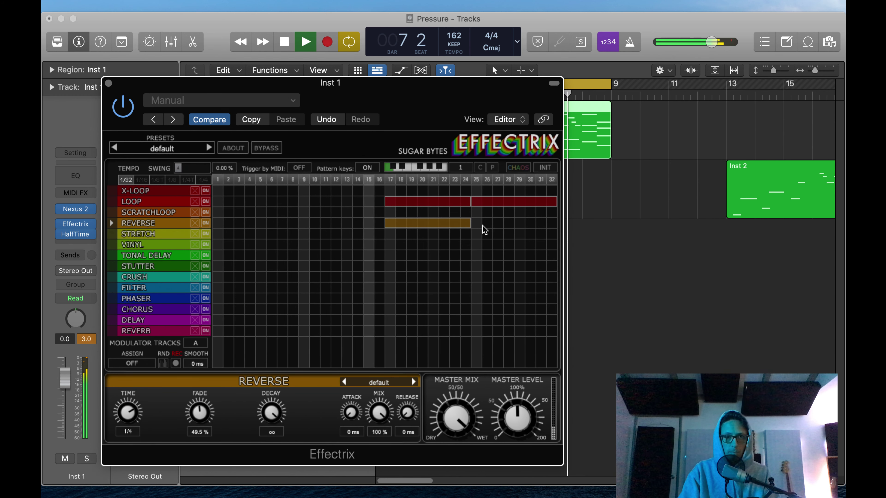
drag(216, 224, 307, 223)
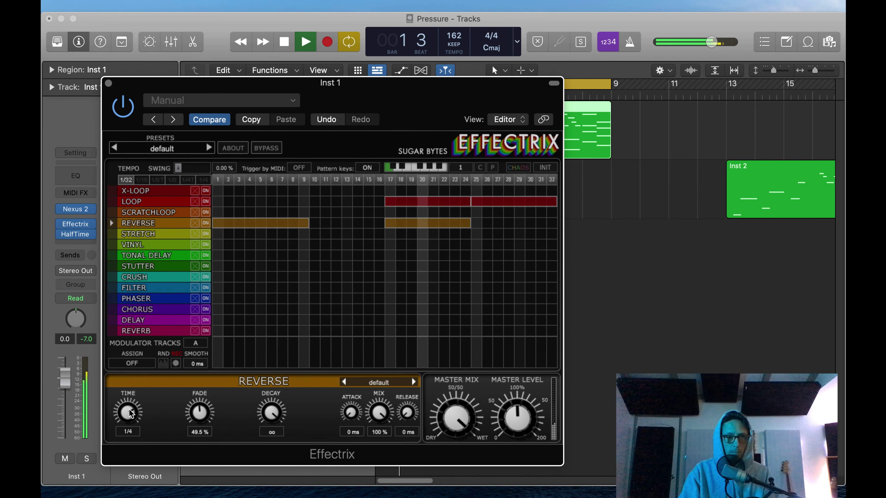
drag(129, 410, 132, 396)
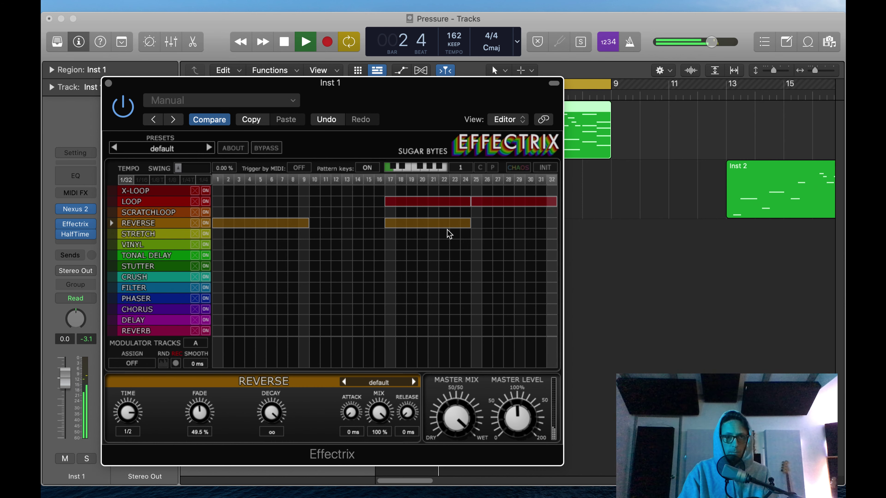
click(440, 227)
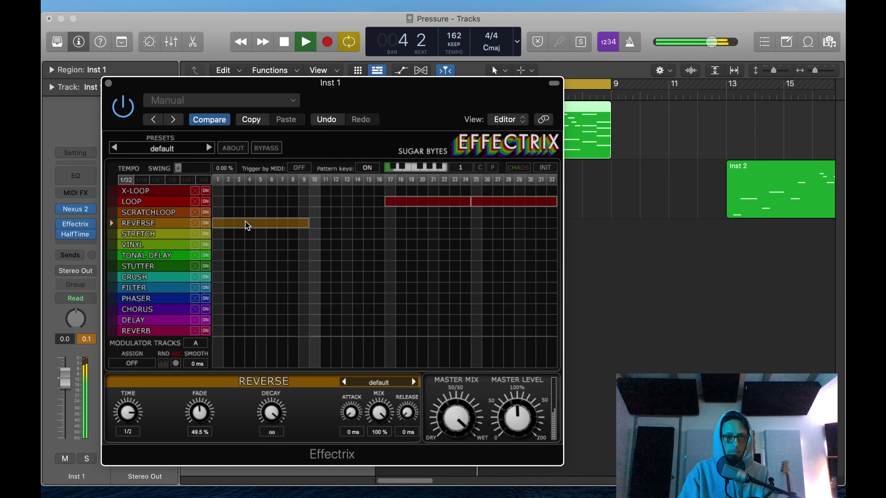
click(234, 223)
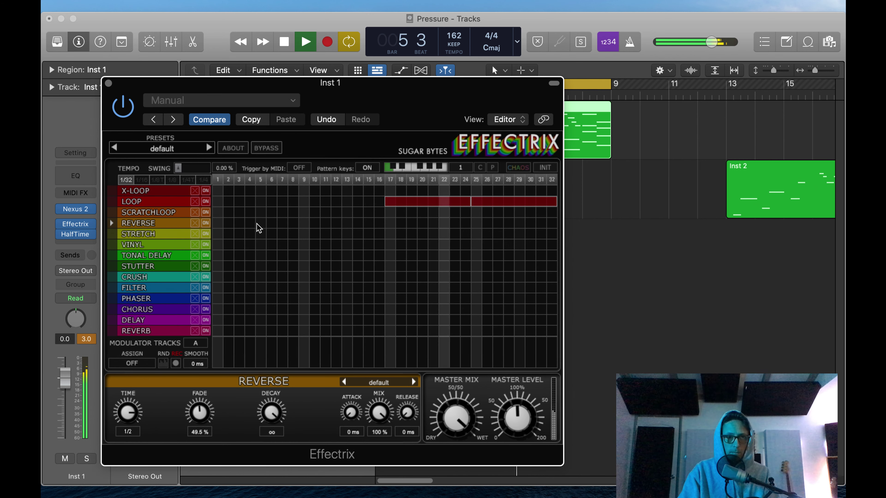
Place Reverse blocks over steps 5 to 16 and 25 to 32 in Effectrix, and remove the Loop block over steps 25 to 32
mouse_move(259, 224)
mouse_down()
mouse_move(405, 227)
mouse_move(395, 233)
mouse_up()
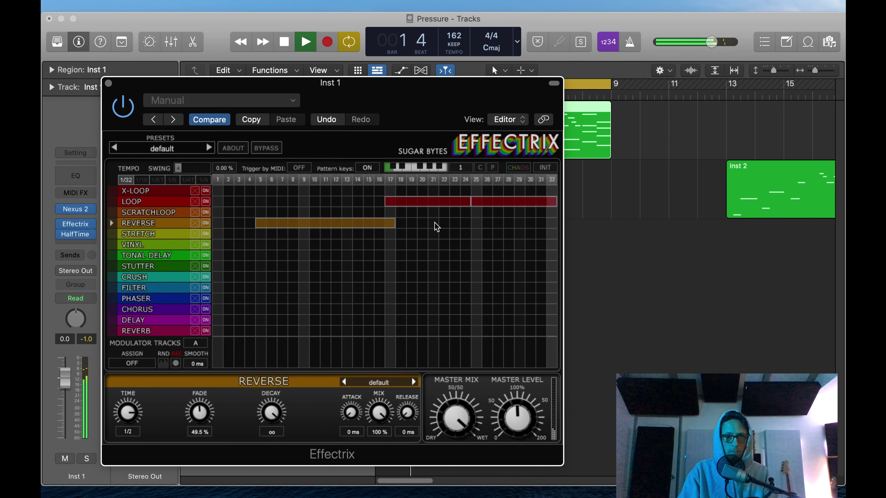
drag(395, 230, 382, 227)
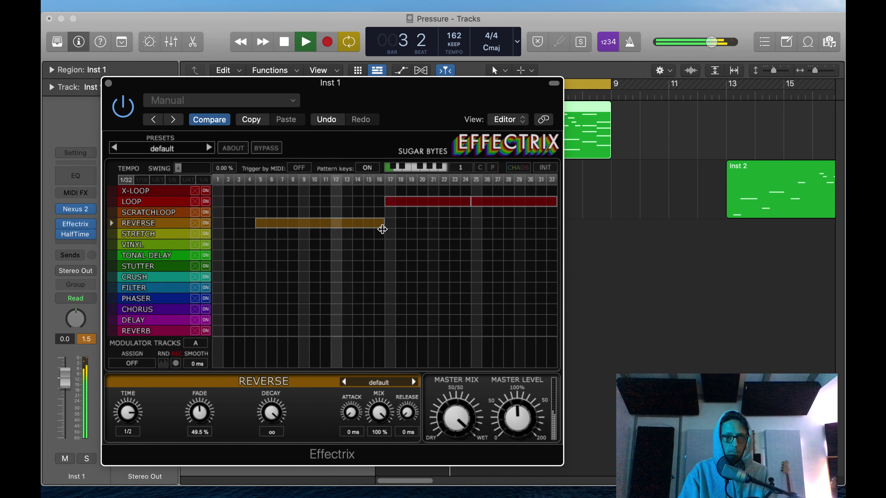
drag(480, 225, 561, 223)
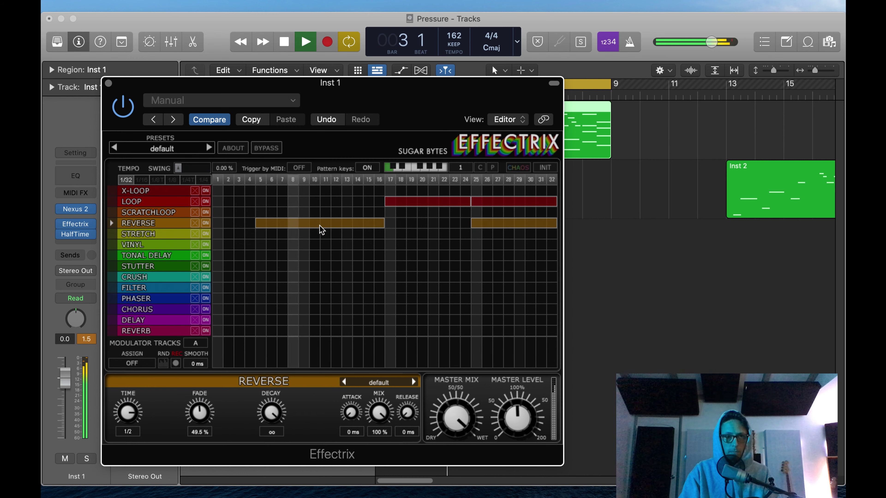
click(487, 202)
click(486, 202)
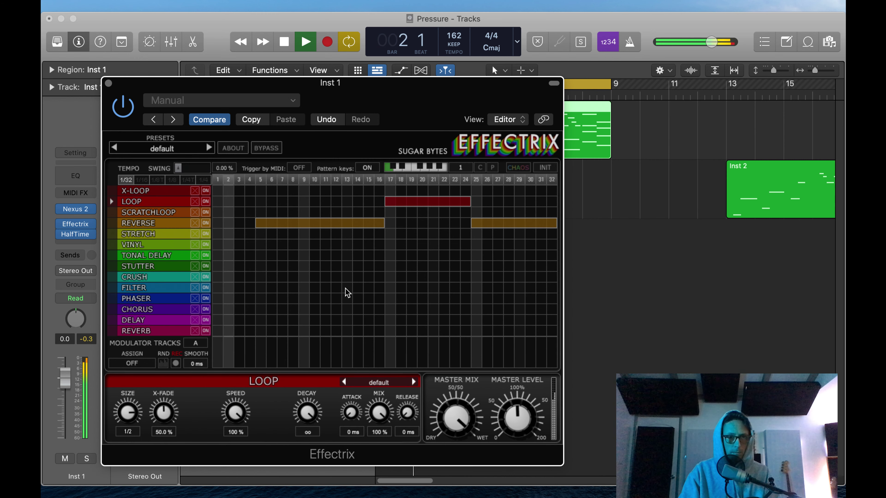
Try a Phaser block over steps 1 to 17 and a Chorus block over steps 1 to 9, removing each after listening
mouse_move(222, 299)
mouse_down()
mouse_move(402, 303)
mouse_move(385, 306)
mouse_up()
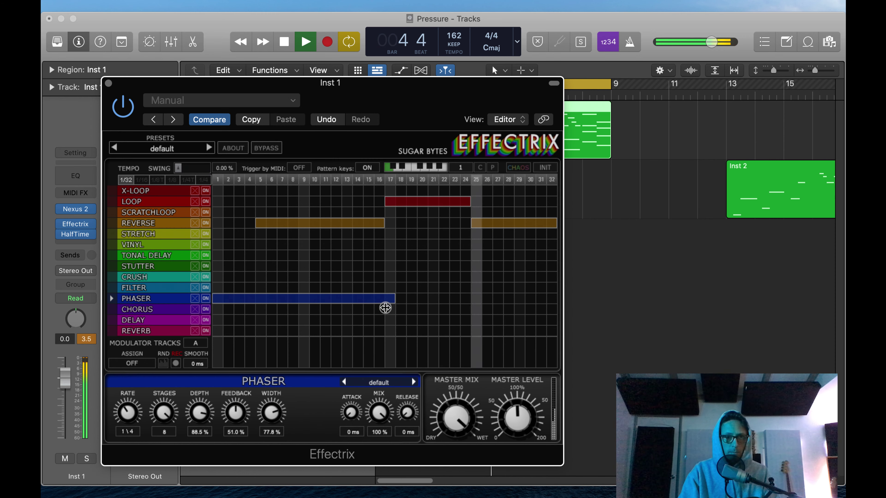
click(328, 298)
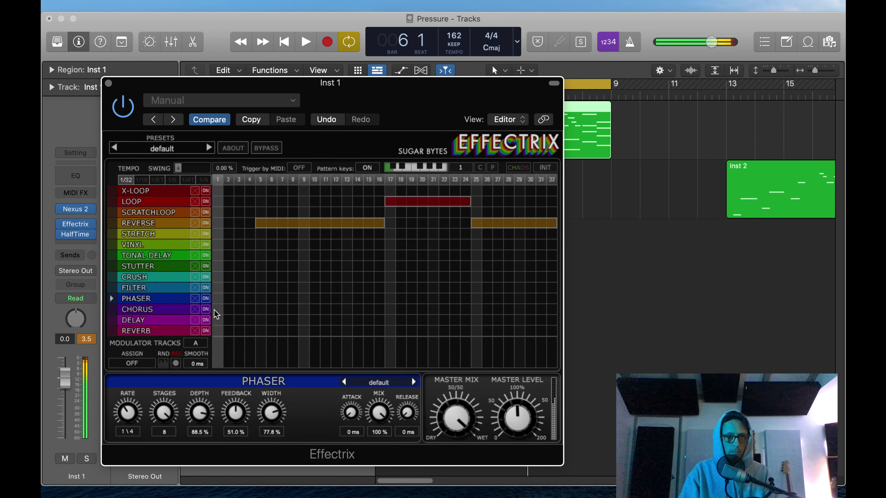
drag(220, 310, 306, 309)
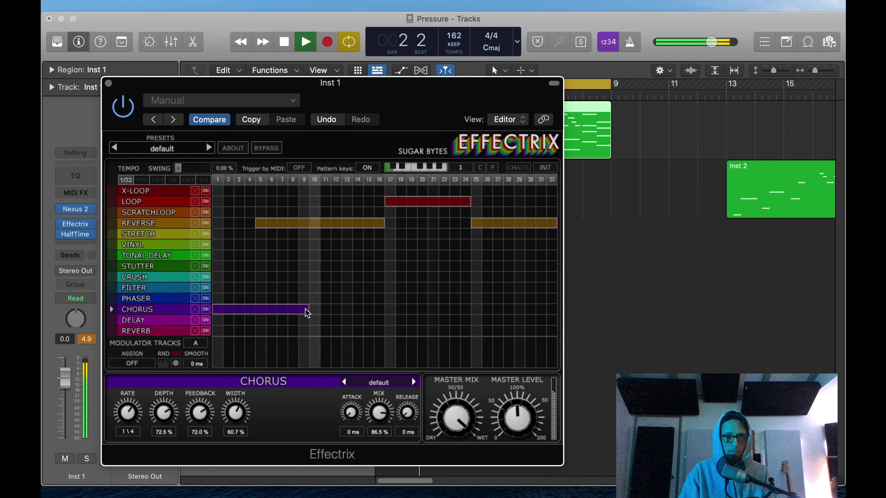
click(293, 310)
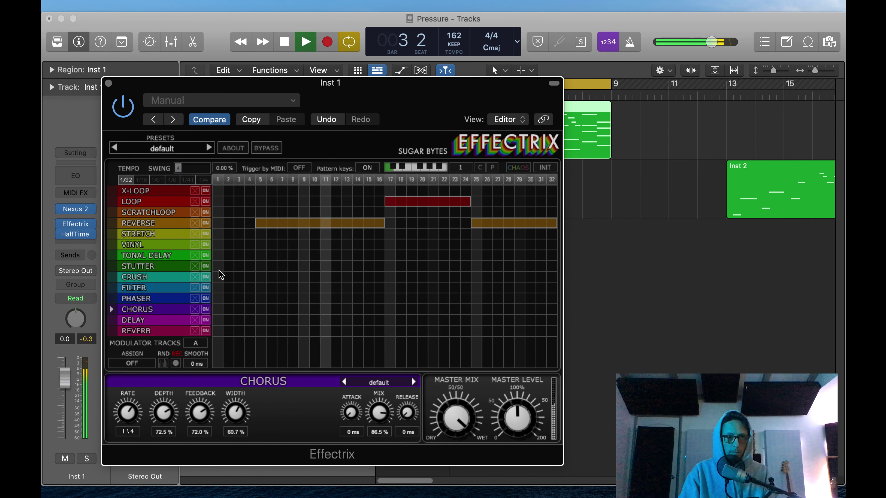
Close Effectrix, set the HalfTime loop length on Inst 1 to 1/2, replay the loop, and close HalfTime
click(109, 84)
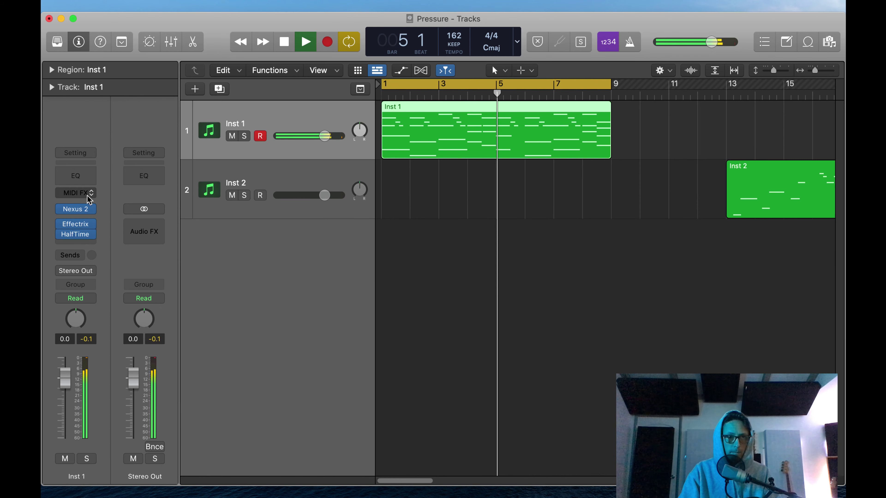
click(79, 235)
click(445, 263)
key(space)
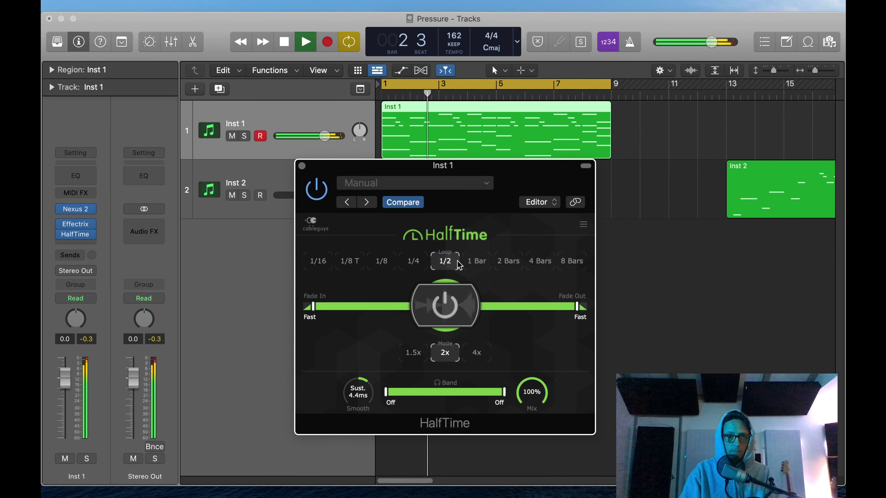
click(301, 167)
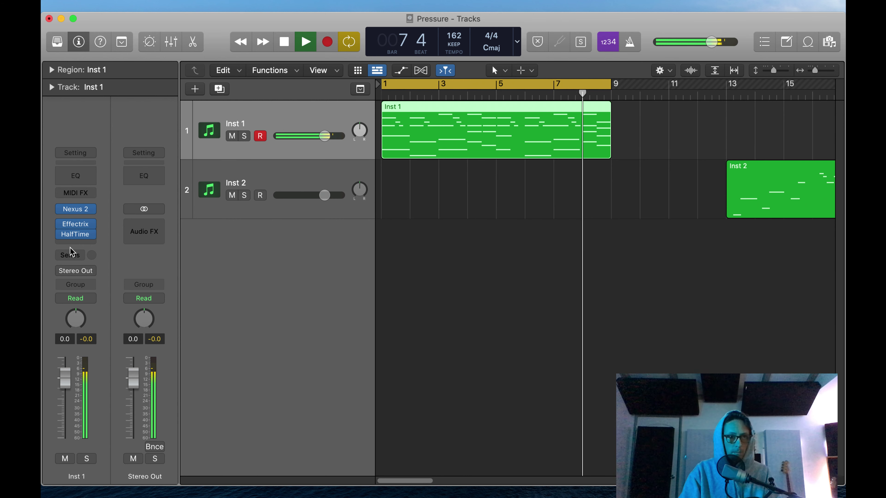
Insert XLN Audio RC-20 Retro Color after HalfTime on Inst 1, load the Vinyl 2 preset, and move its window fully into view
click(79, 243)
mouse_move(89, 475)
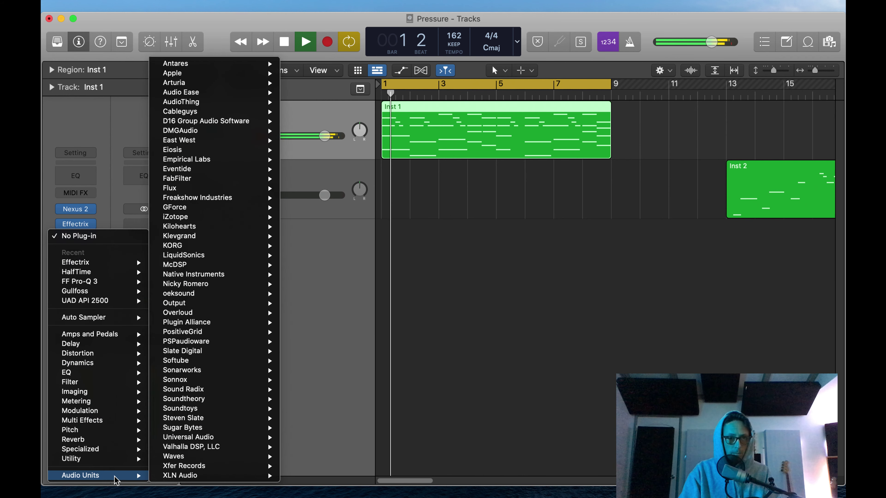
mouse_move(222, 476)
click(314, 480)
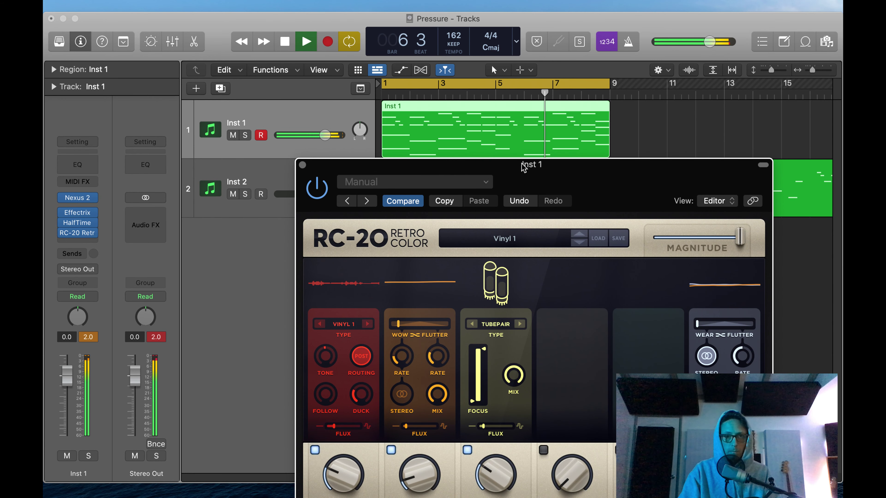
drag(523, 166, 297, 88)
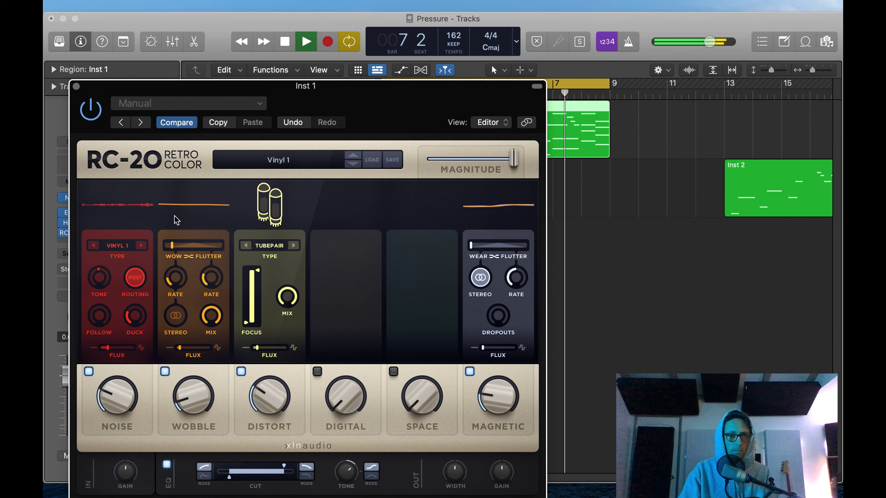
click(356, 165)
drag(385, 115, 395, 47)
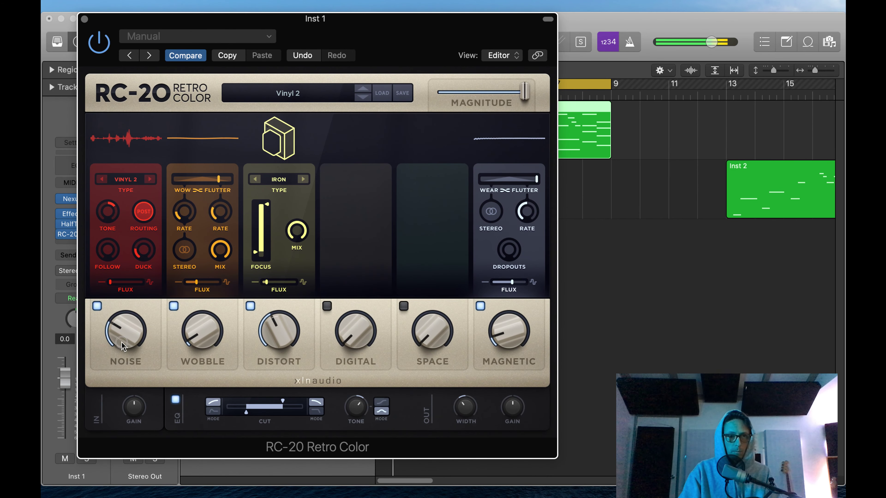
Turn the RC-20 Noise and Distort amounts far down, and adjust the EQ cut filters with the low cut at 109 Hz
drag(122, 345, 115, 371)
click(98, 307)
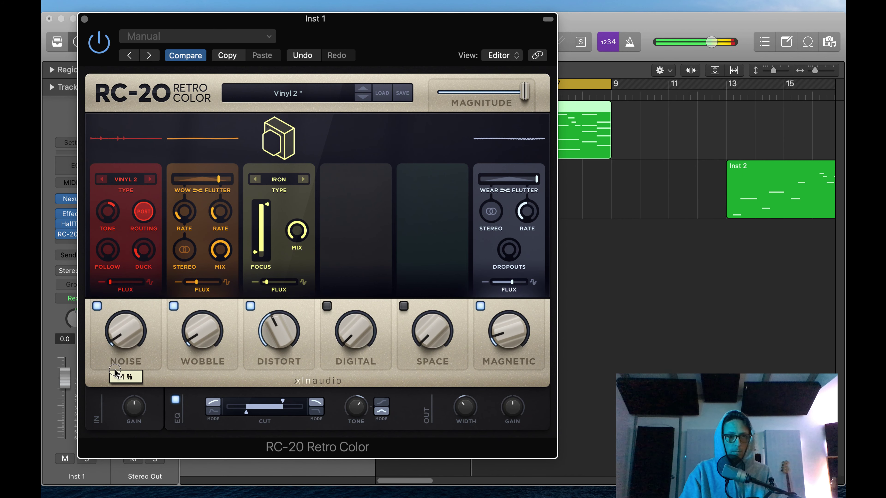
drag(278, 332, 246, 419)
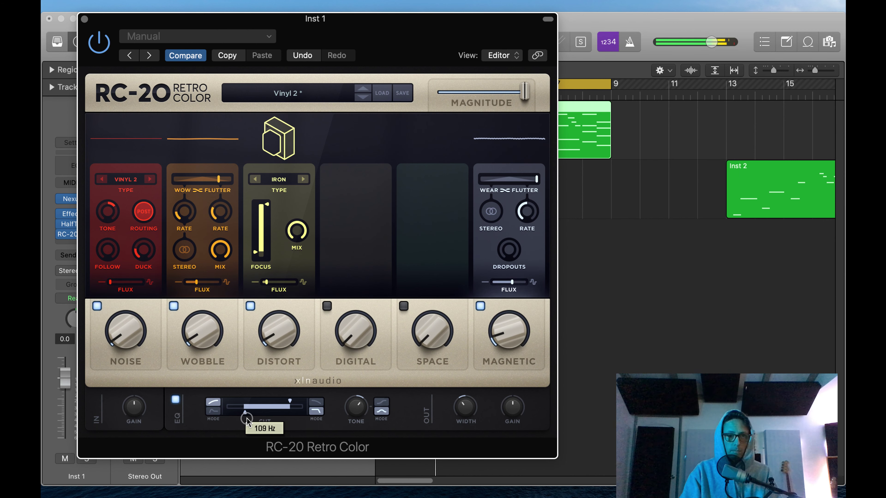
Set the RC-20 Wobble amount to 4%, shift its balance toward Wow, enable its stereo mode, and replay the loop
click(205, 336)
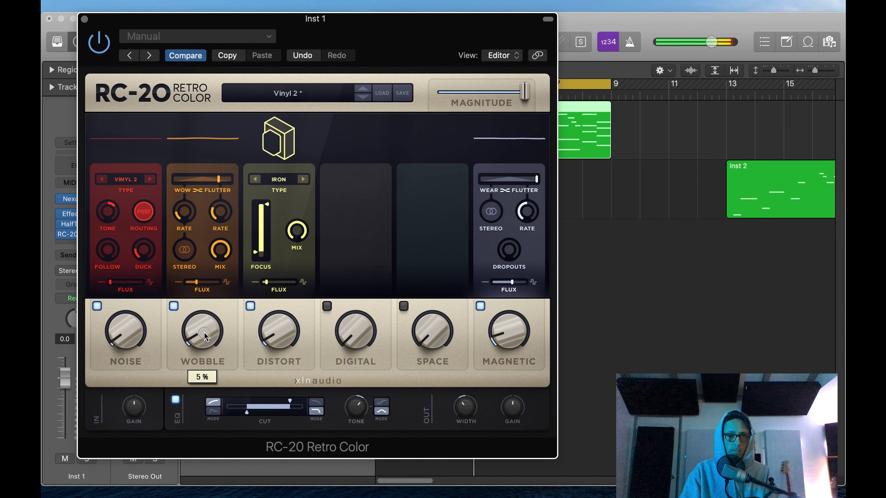
drag(206, 336, 203, 339)
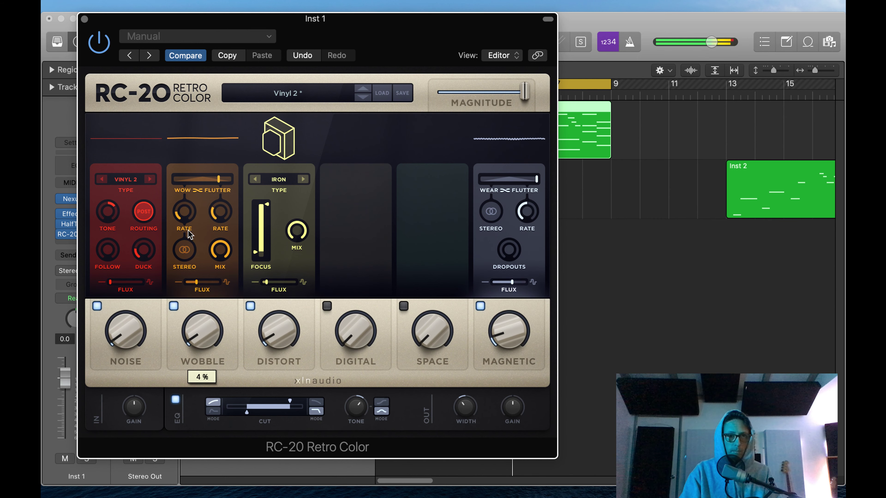
drag(218, 179, 176, 195)
key(space)
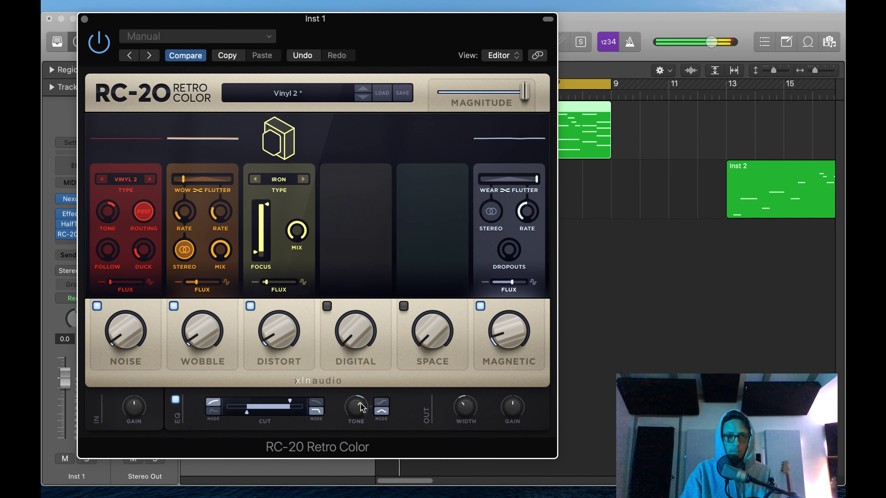
Fine-tune the RC-20 EQ tone and raise the output width to around its midpoint while replaying the loop
drag(355, 407, 356, 405)
click(467, 406)
drag(467, 406, 479, 377)
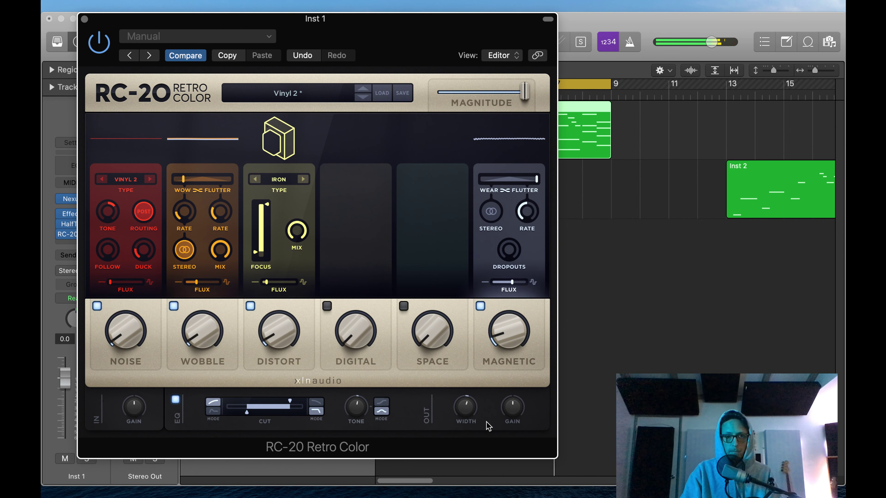
key(space)
drag(469, 411, 471, 418)
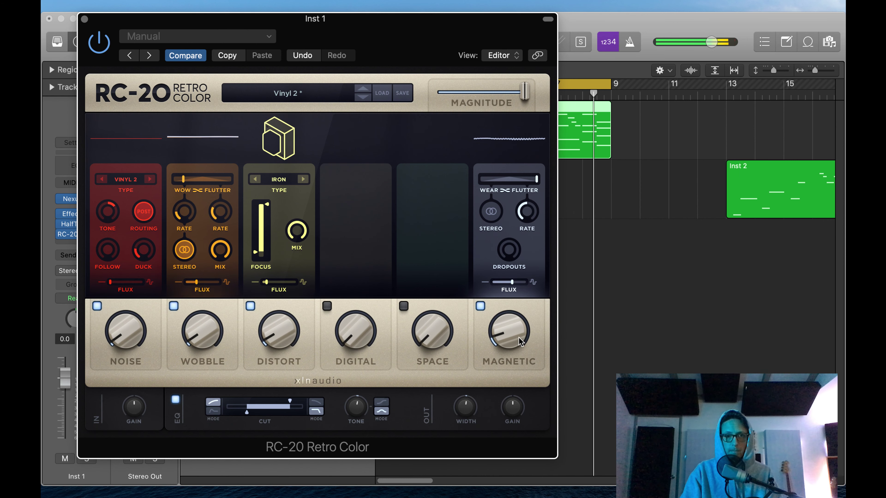
Enable RC-20 Space with a raised amount, stereo off, shorter decay and narrower focus, close the plug-in window, and stop playback
mouse_move(467, 331)
click(404, 306)
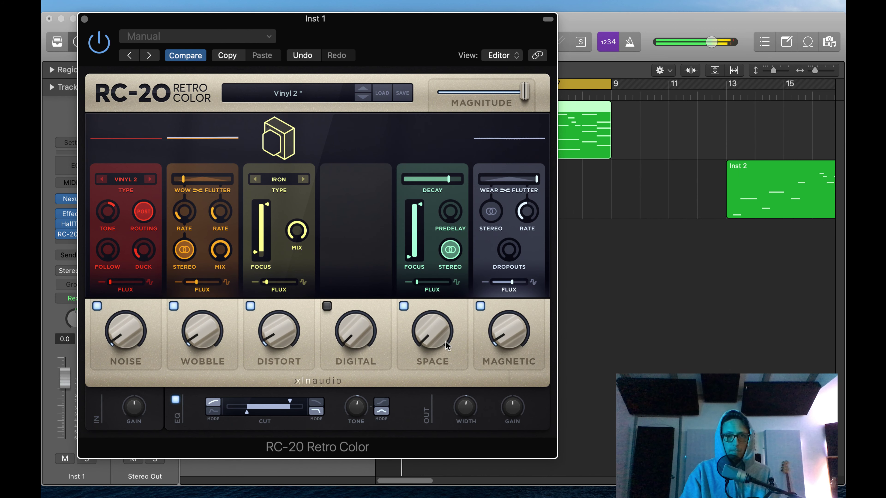
drag(431, 333, 433, 309)
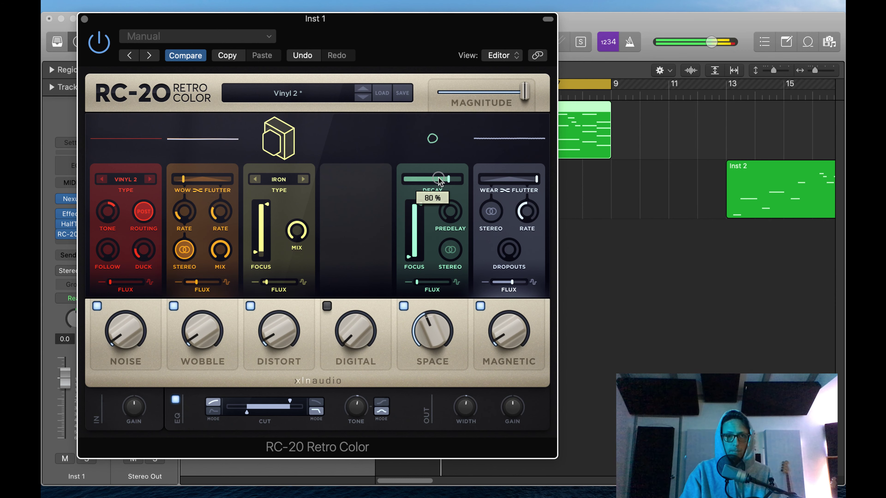
drag(431, 194, 411, 241)
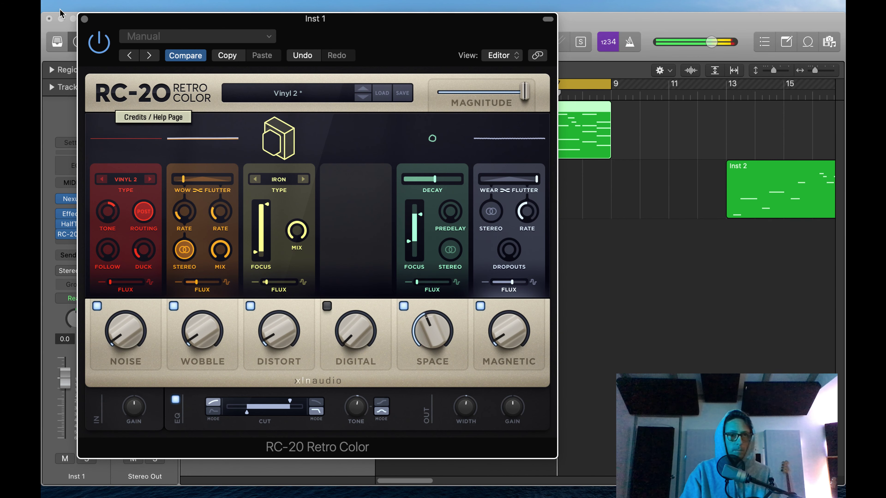
click(84, 19)
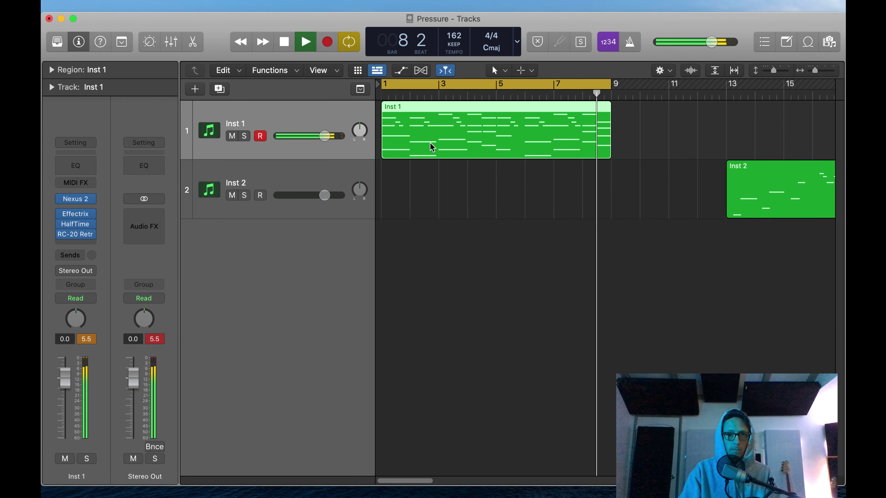
key(space)
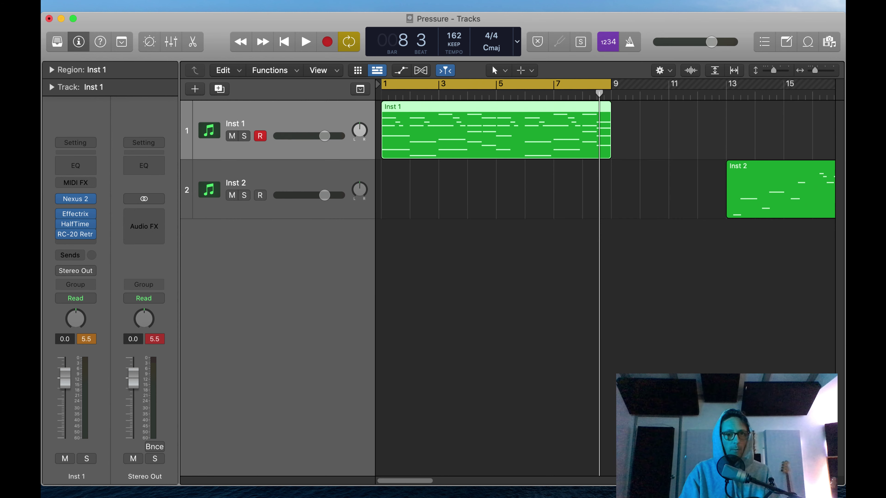
key(super+Tab)
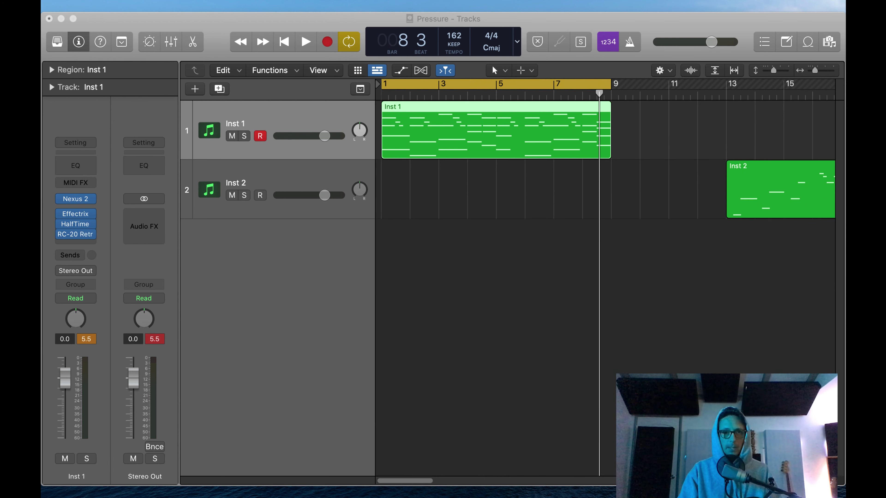
click(419, 207)
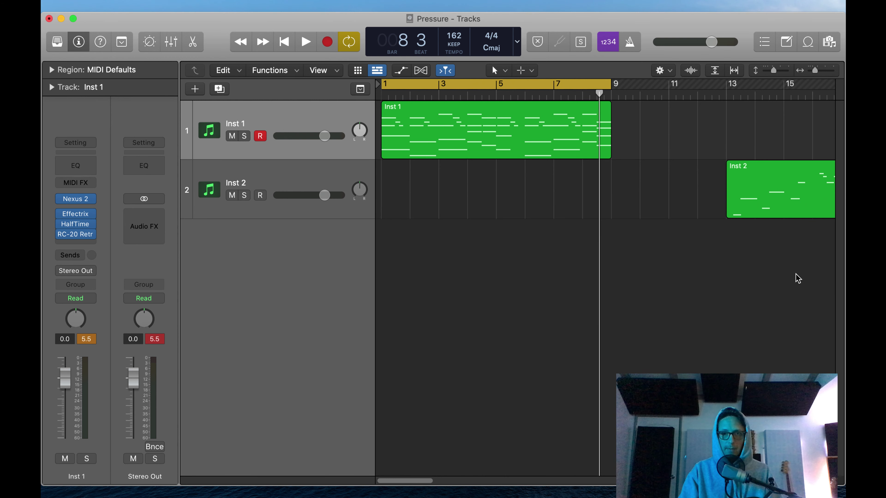
key(super+Tab)
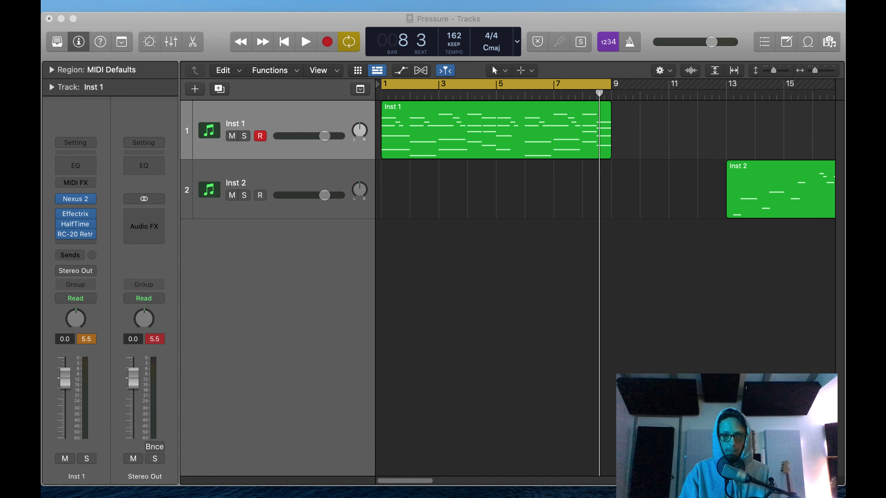
Select the Inst 2 track, switch to Splice, move its window aside and audition the KIT1_Hat.wav and KIT2_Kick_B.wav samples
click(218, 136)
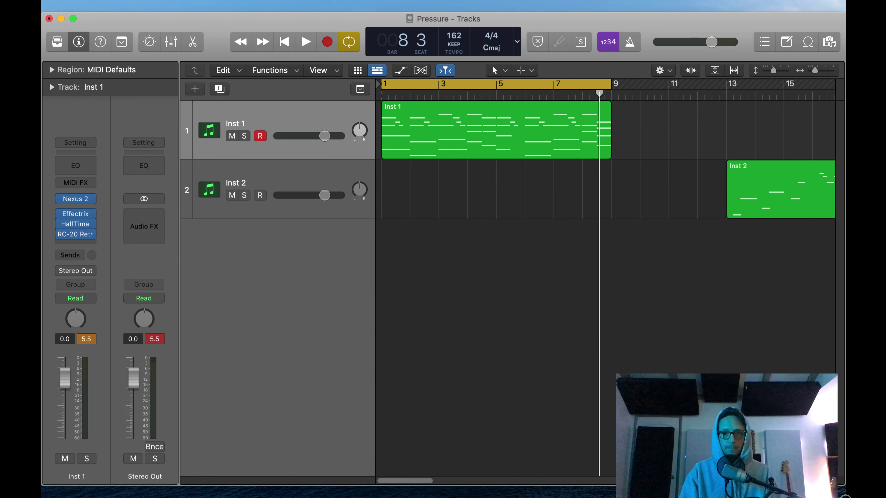
click(240, 185)
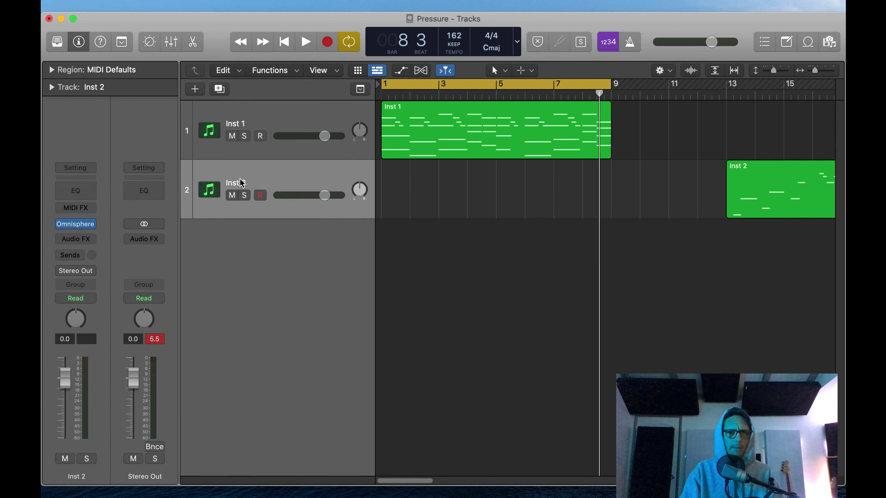
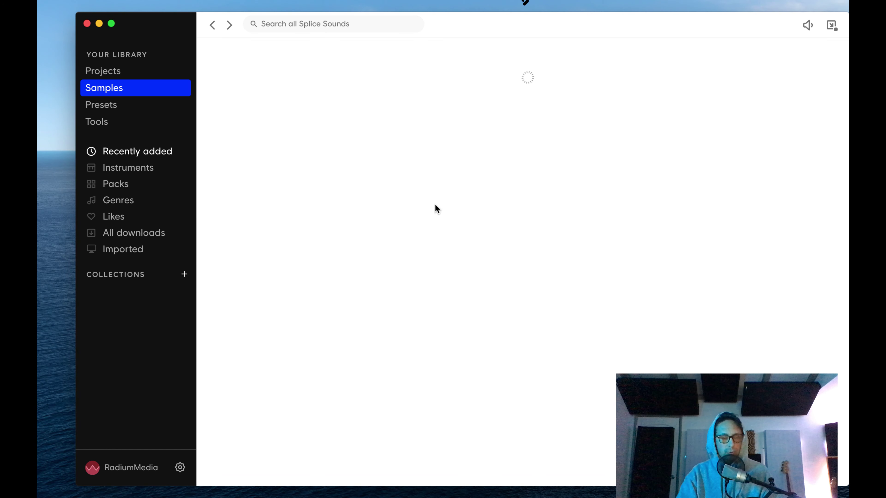
drag(160, 32, 509, 32)
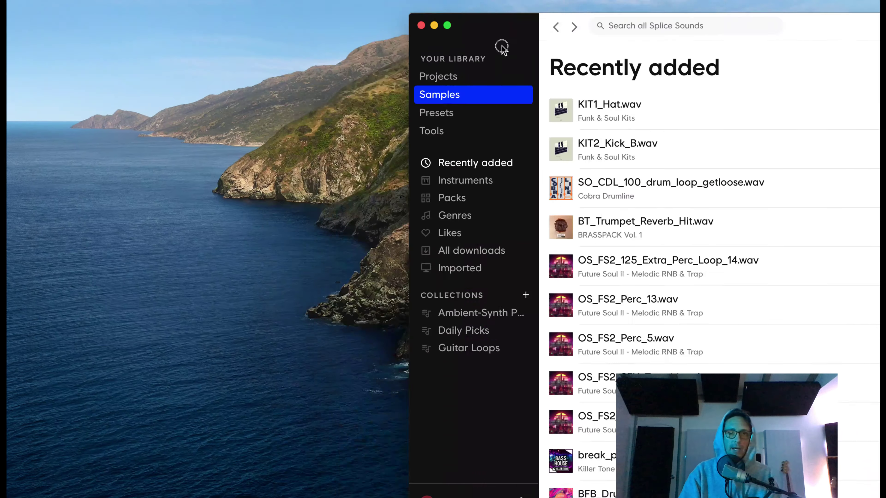
click(575, 111)
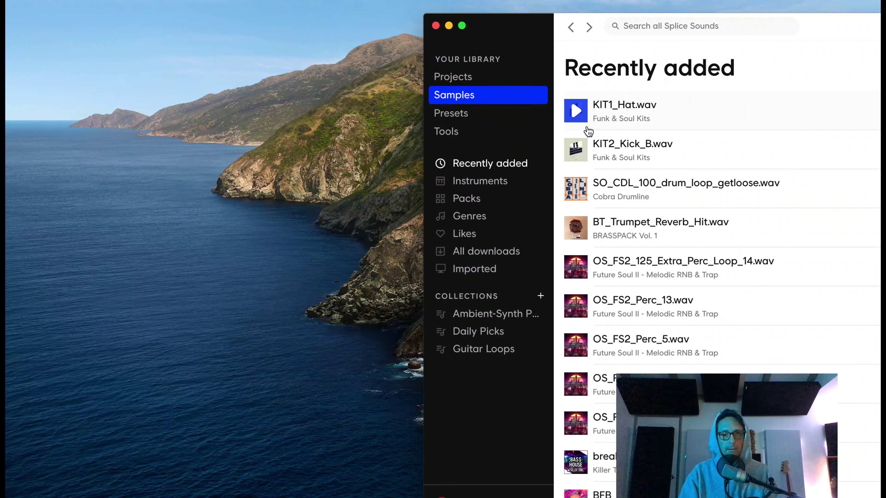
click(575, 150)
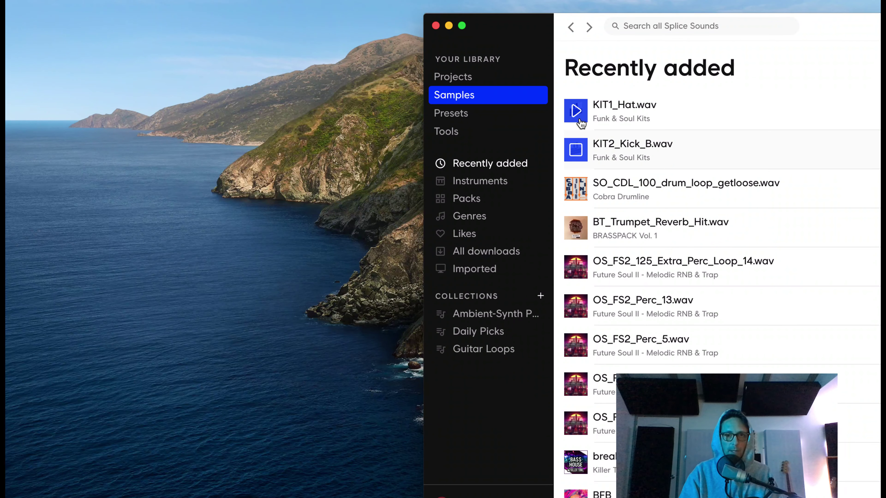
Load KIT1_Hat.wav from Splice onto a new Quick Sampler (Original) track in Logic Pro X, close the sampler window and enlarge the track's height
drag(575, 111, 184, 282)
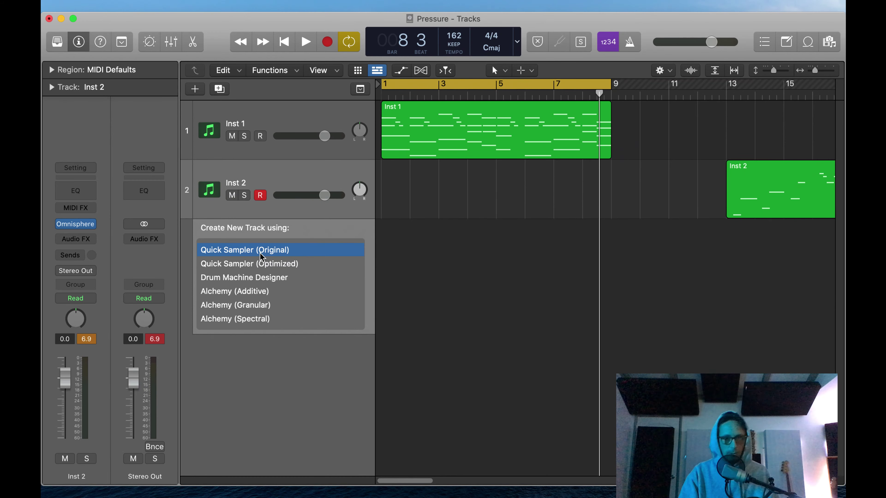
drag(261, 257, 262, 258)
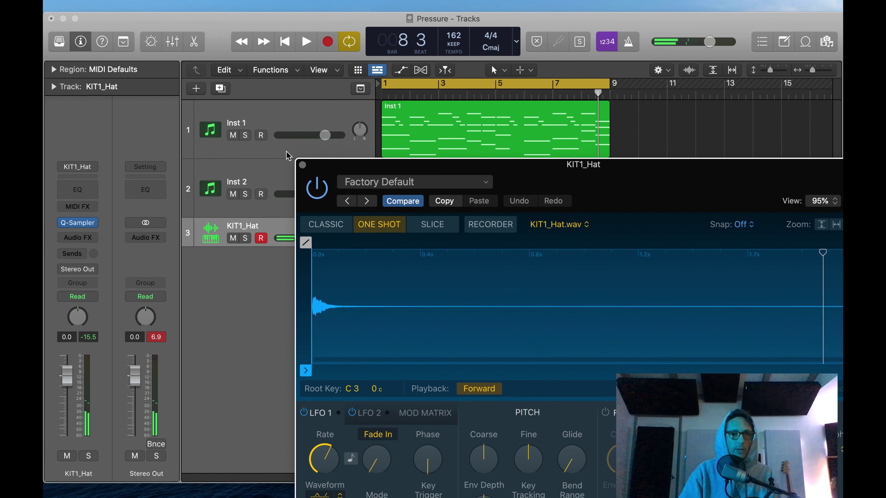
click(302, 165)
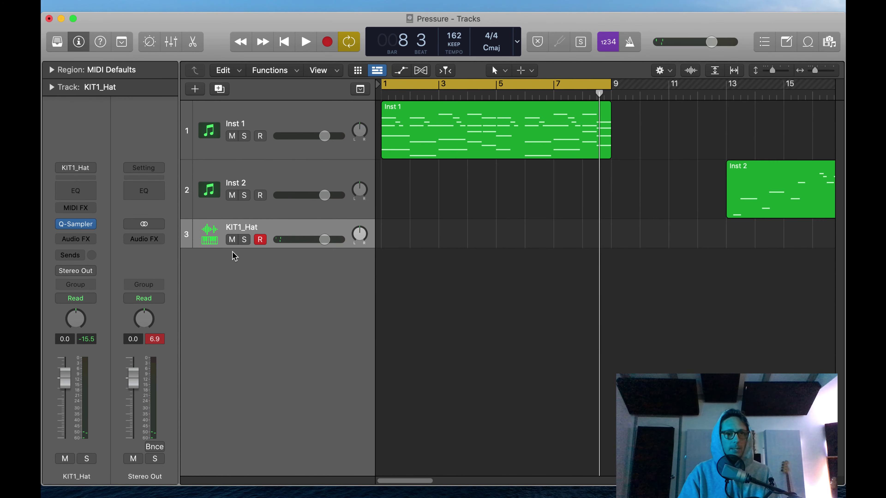
drag(234, 248, 233, 308)
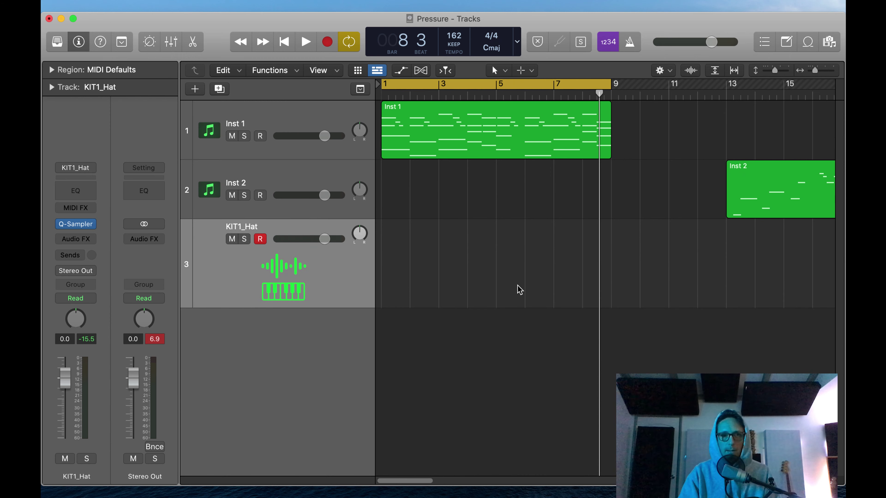
Import MPC4000 16 Swing 52.mid from the MPC4000 folder of the Grooves From Mars MIDI collection, without its tempo information
click(96, 6)
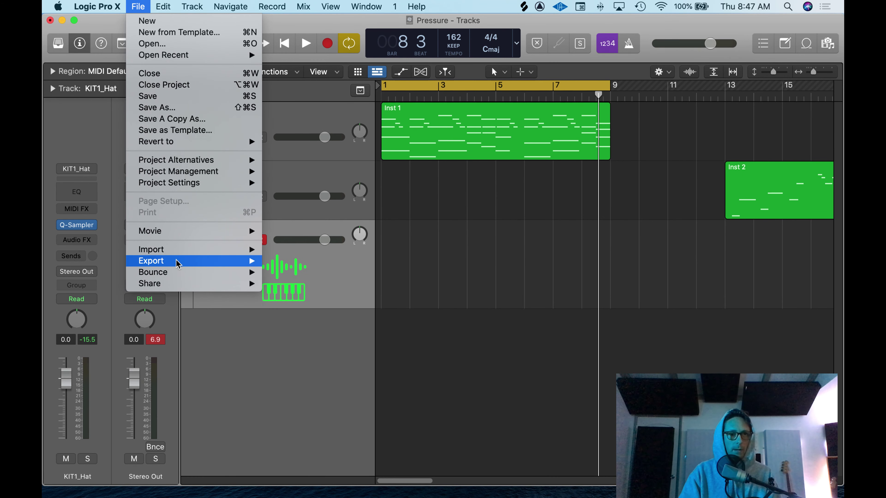
mouse_move(184, 249)
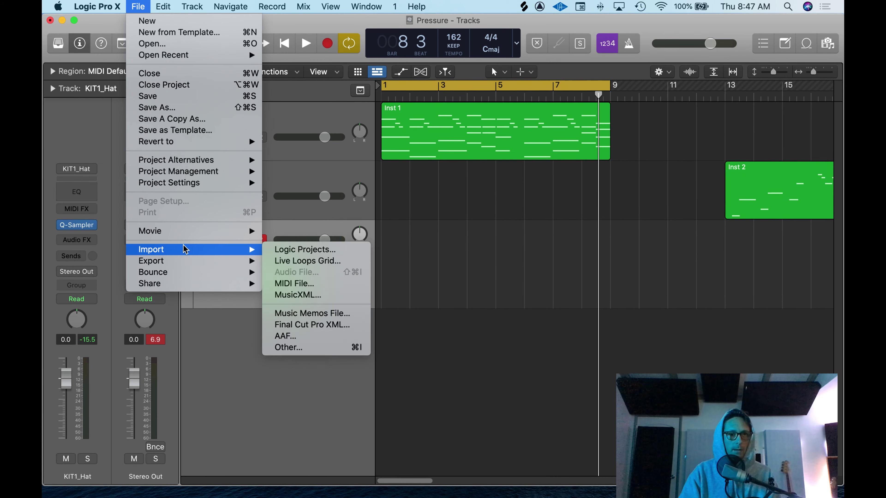
click(335, 286)
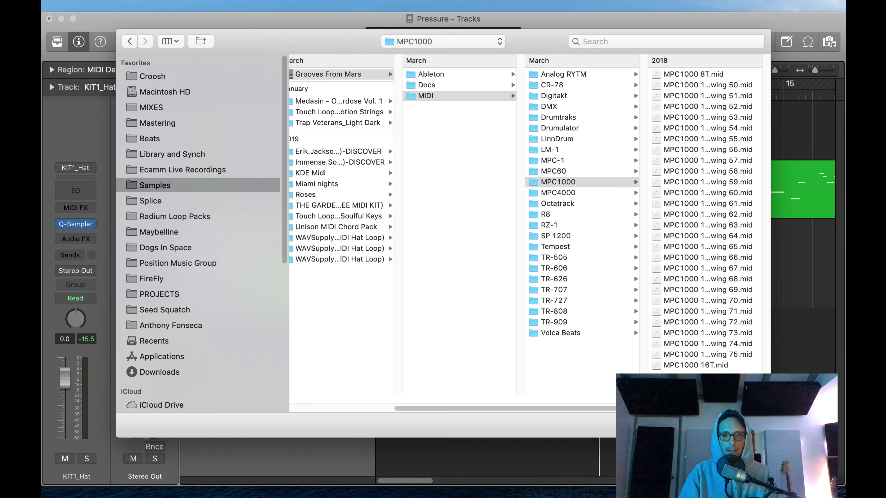
click(568, 193)
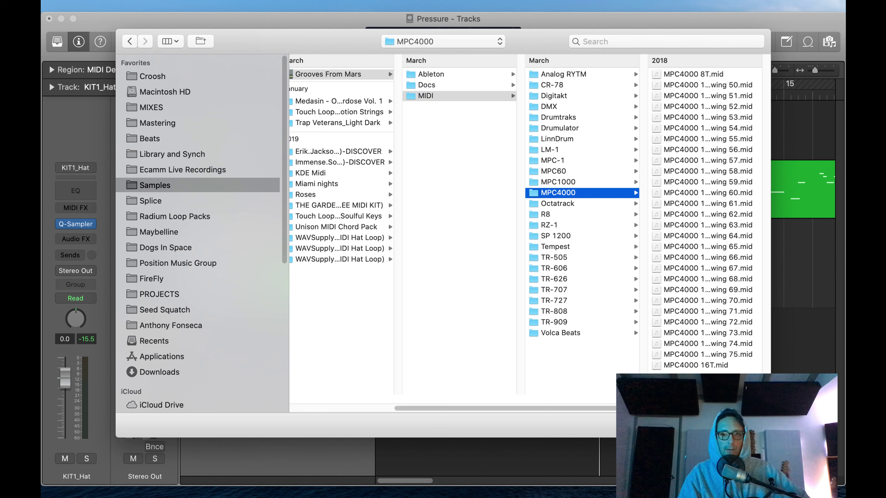
drag(765, 400, 773, 400)
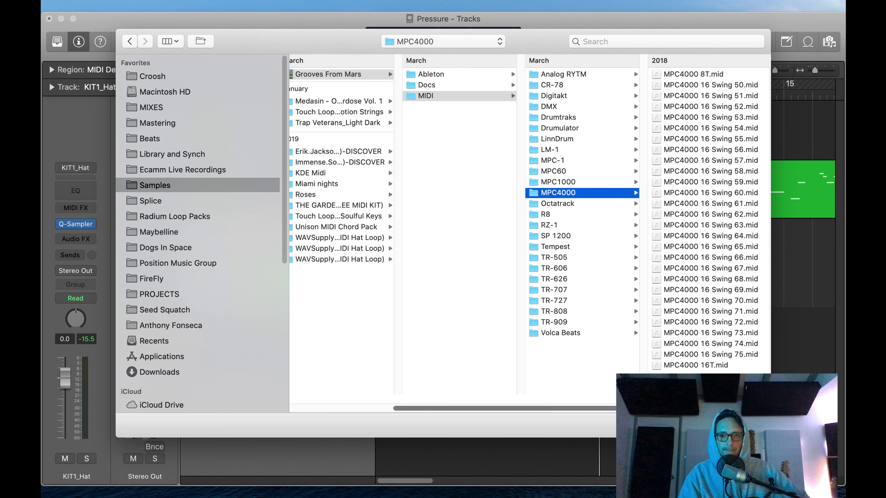
drag(771, 422, 840, 422)
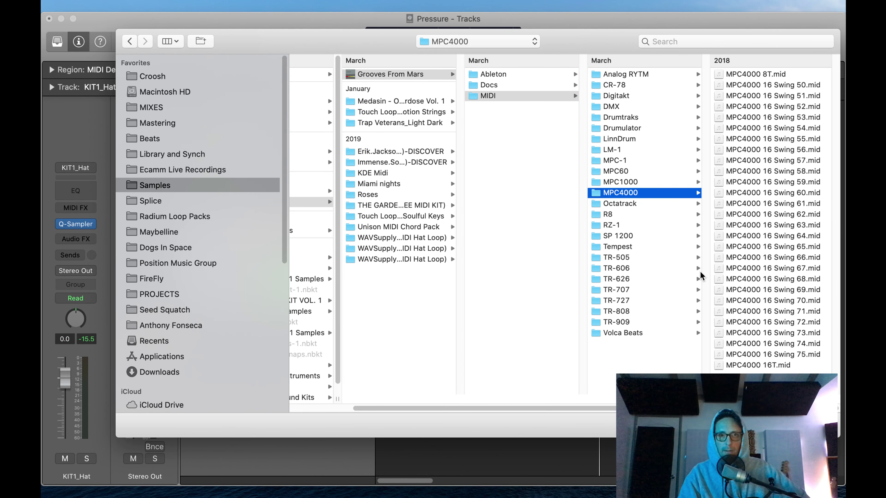
drag(592, 37, 499, 31)
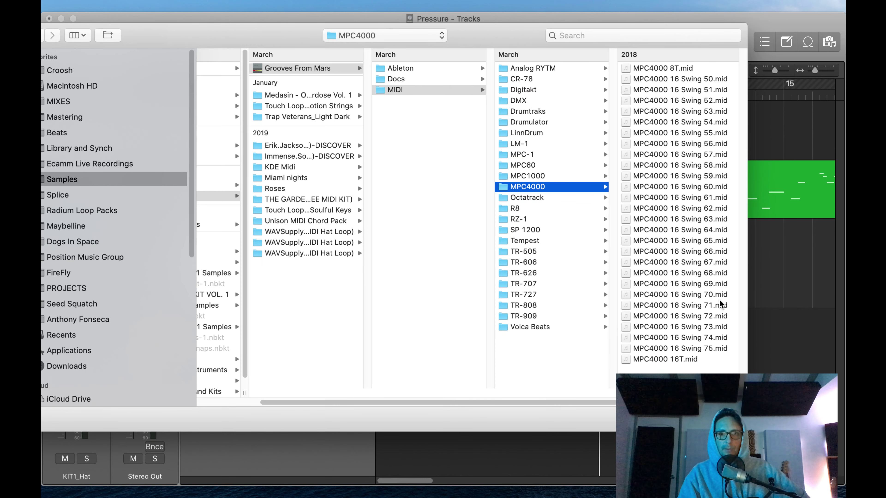
double_click(692, 103)
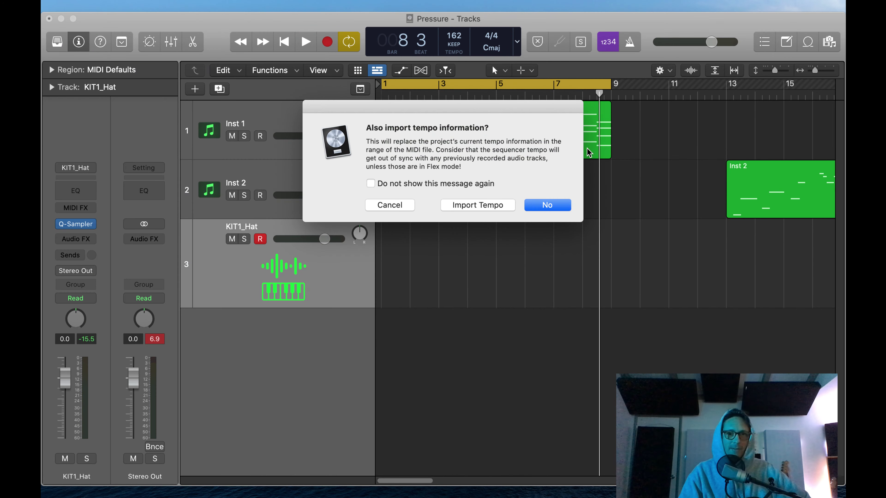
click(537, 207)
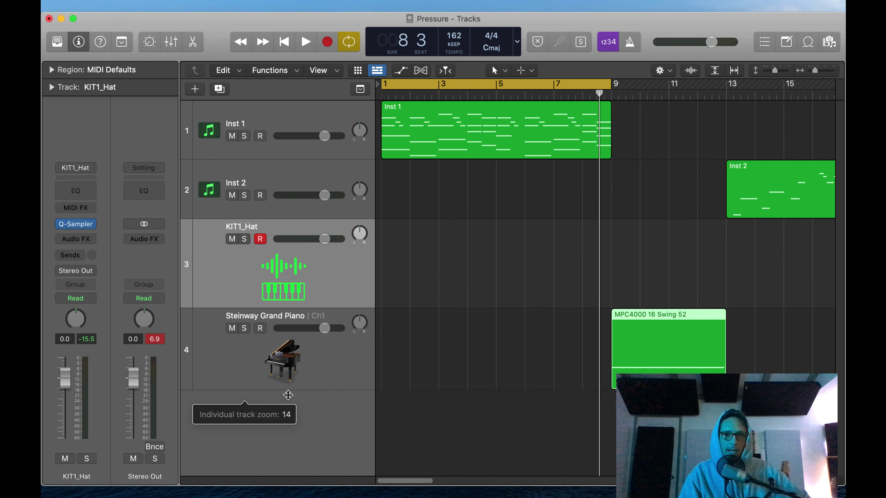
Make a quantize groove template from the imported MPC4000 16 Swing 52 region and check for it among the quantize options
mouse_move(698, 363)
mouse_down()
mouse_move(445, 359)
mouse_move(695, 368)
mouse_up()
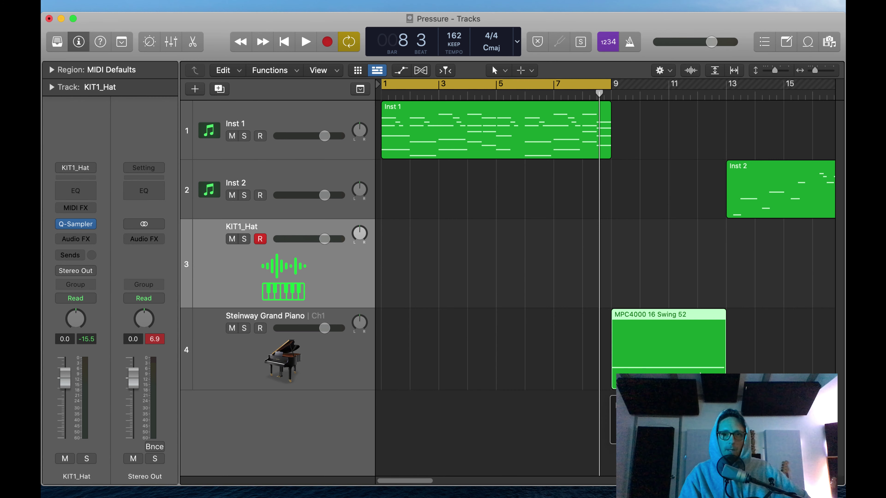
click(53, 69)
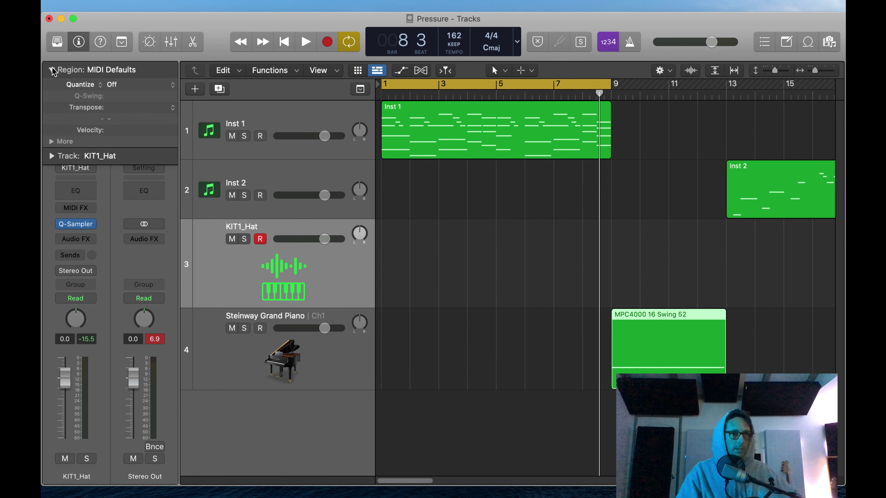
click(51, 165)
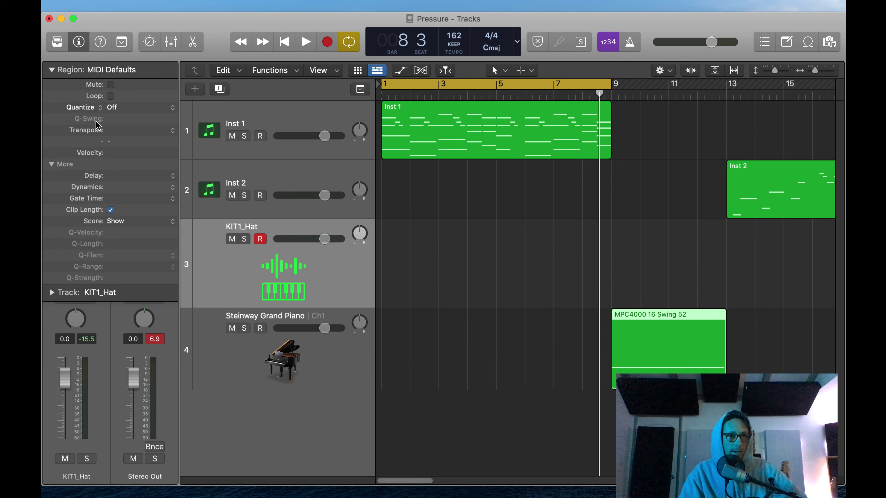
click(119, 109)
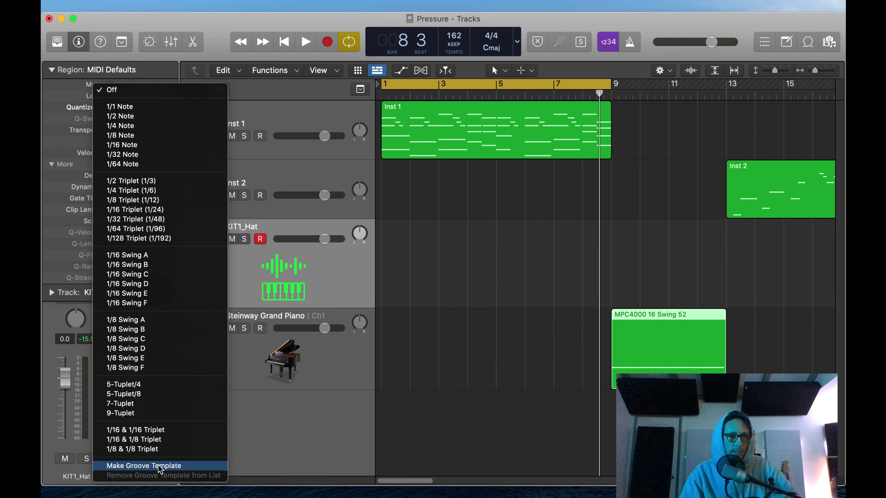
click(159, 471)
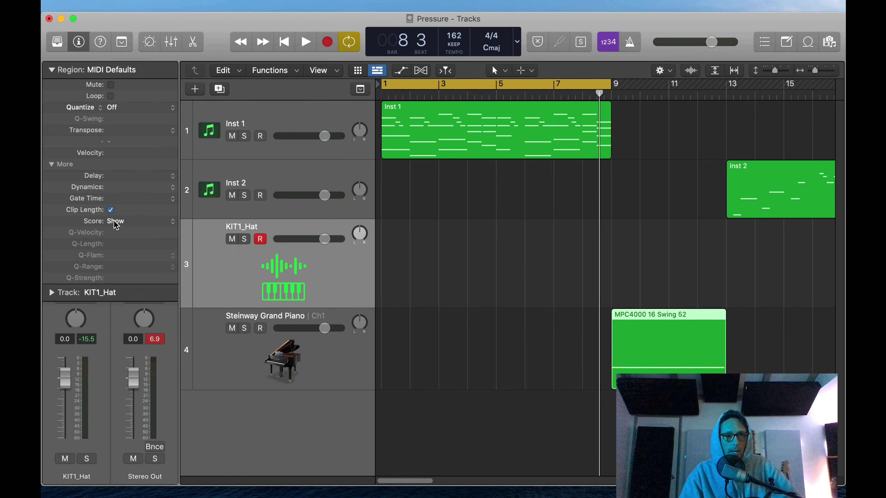
click(113, 111)
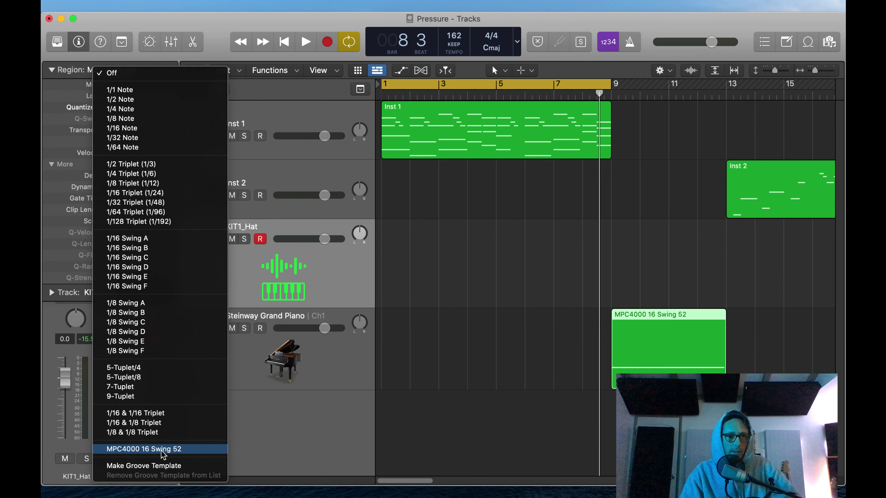
click(565, 433)
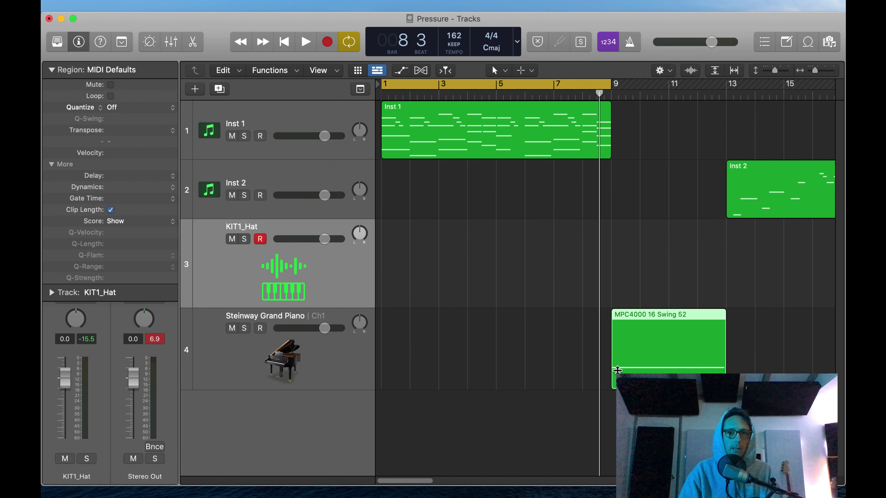
Mute the Steinway Grand Piano track that holds the imported swing region and reselect the KIT1_Hat track
click(532, 344)
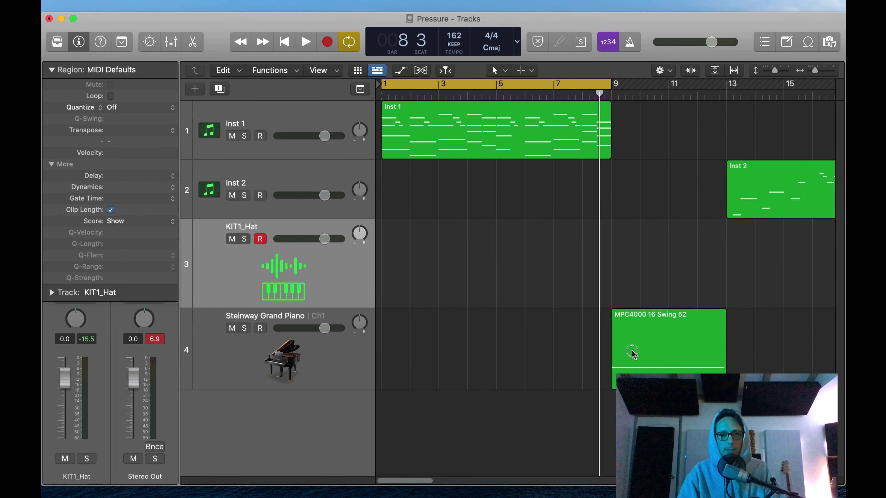
click(632, 351)
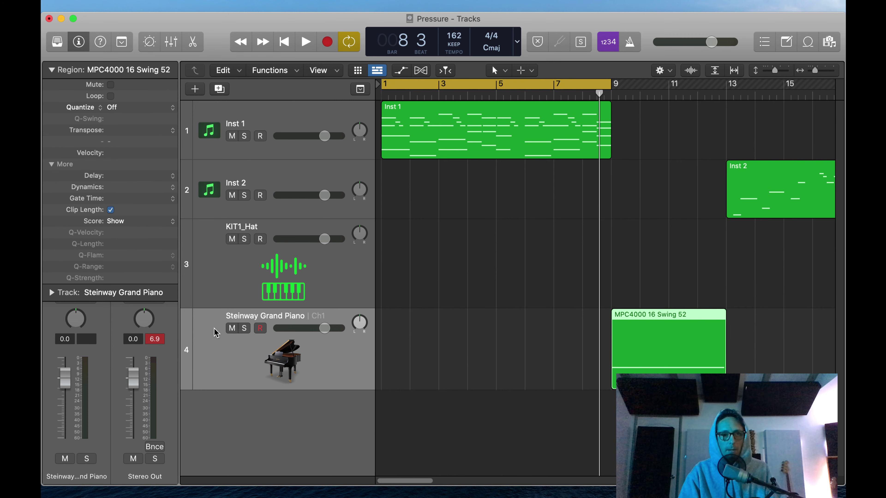
click(233, 328)
click(227, 251)
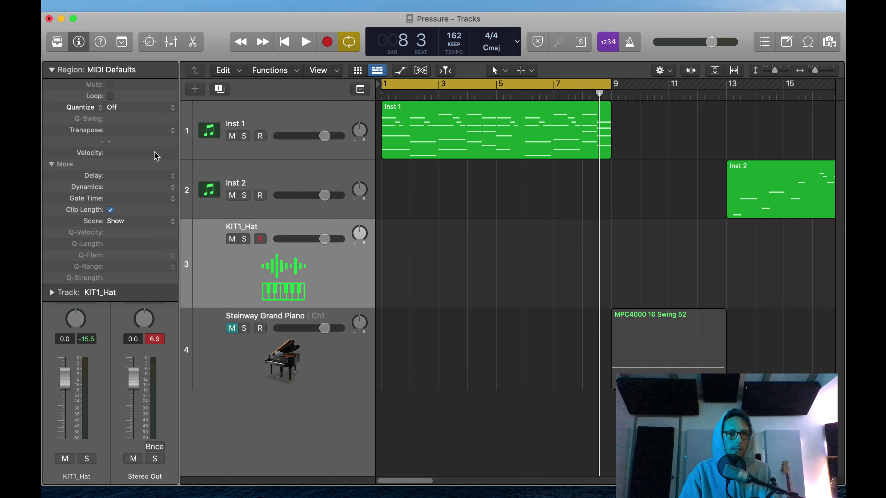
Create an empty MIDI region at bar 1 on the KIT1_Hat track and extend it to eight bars
right_click(401, 263)
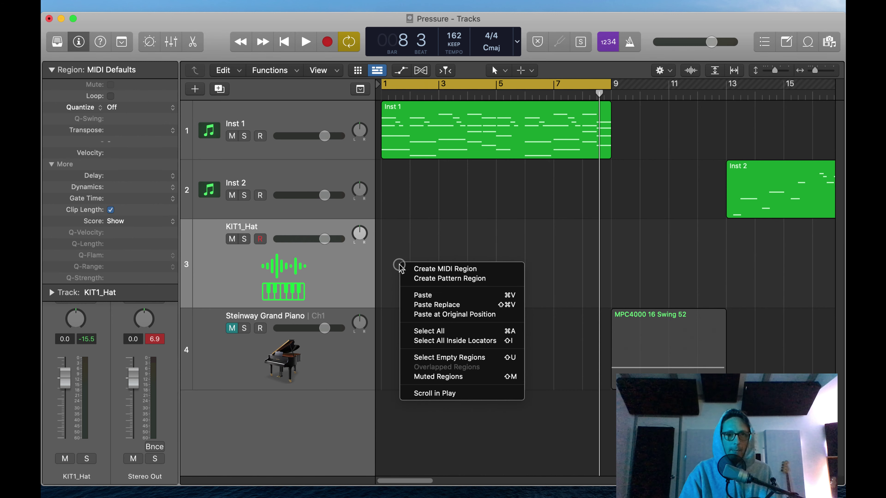
click(431, 271)
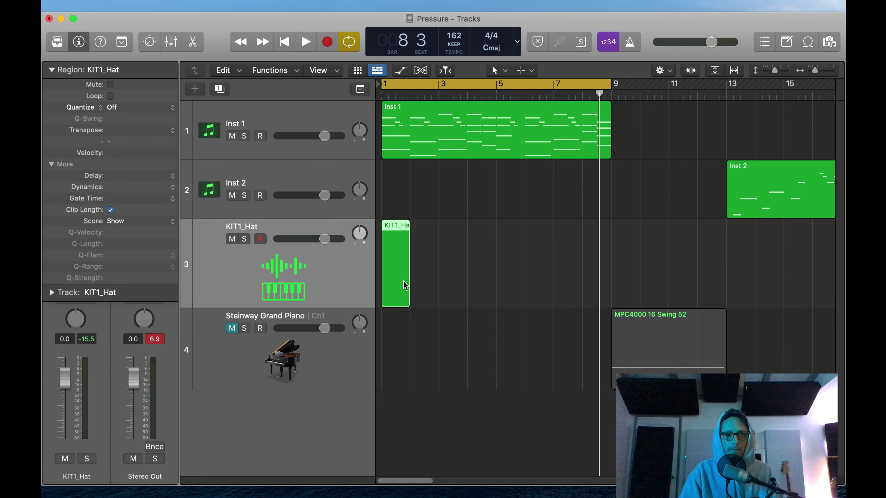
drag(407, 283, 605, 291)
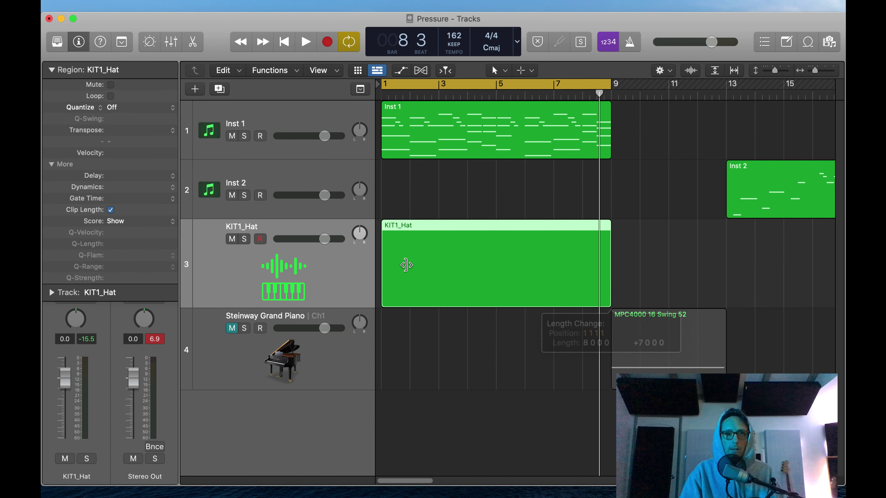
Record-enable the KIT1_Hat track, collapse the region settings, and record a steady hi-hat pattern from bar 1 across the eight-bar loop
click(259, 239)
key(Return)
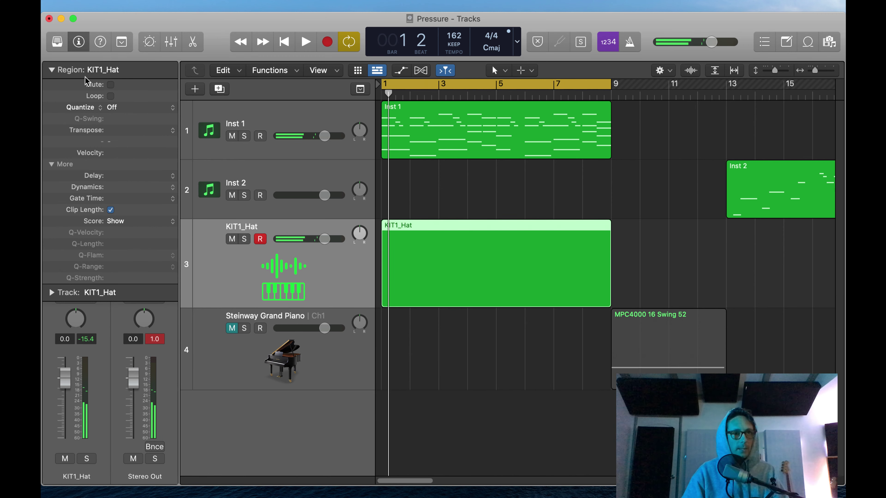
click(51, 70)
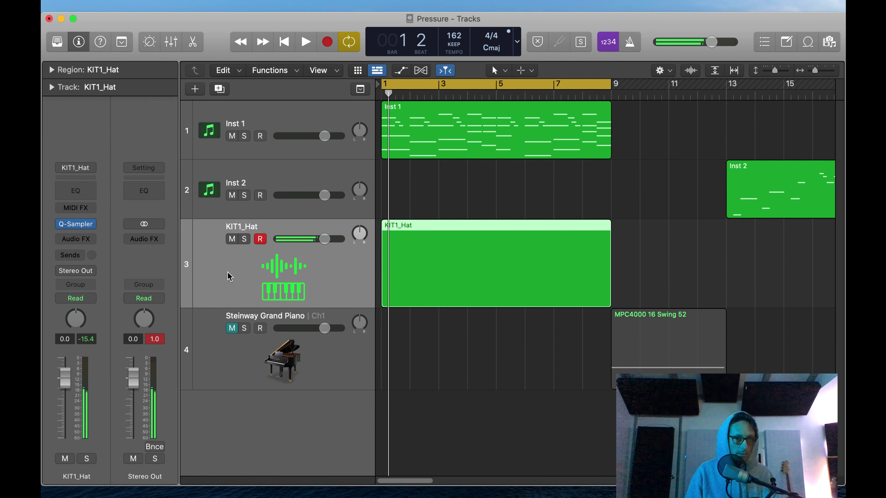
key(r)
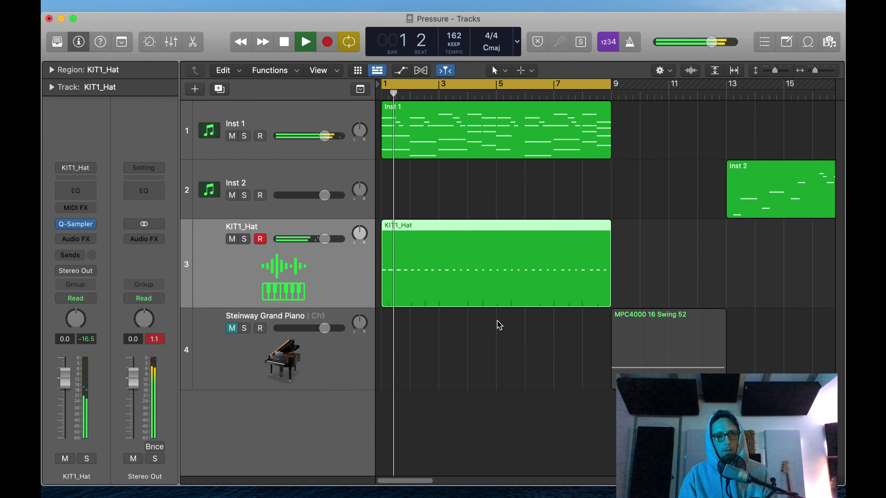
Stop playback, quantize all recorded hi-hat notes in the KIT1_Hat region to 1/16 notes, and close the note editor
key(space)
double_click(491, 286)
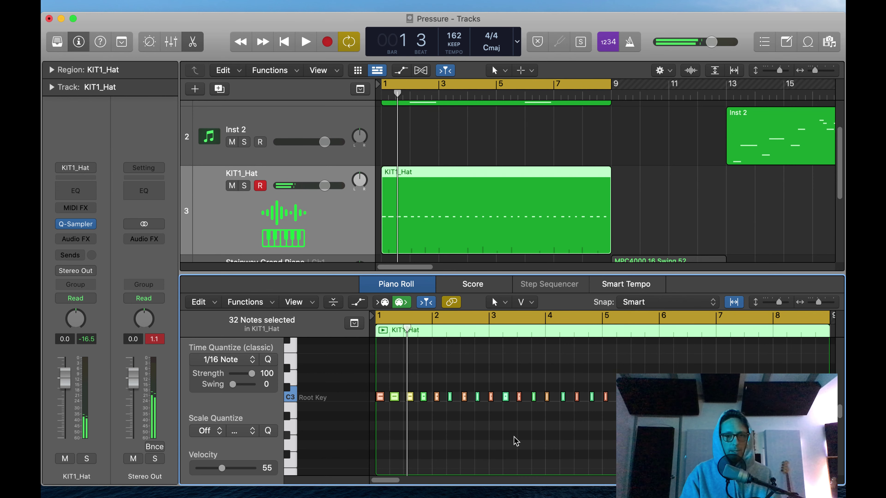
key(q)
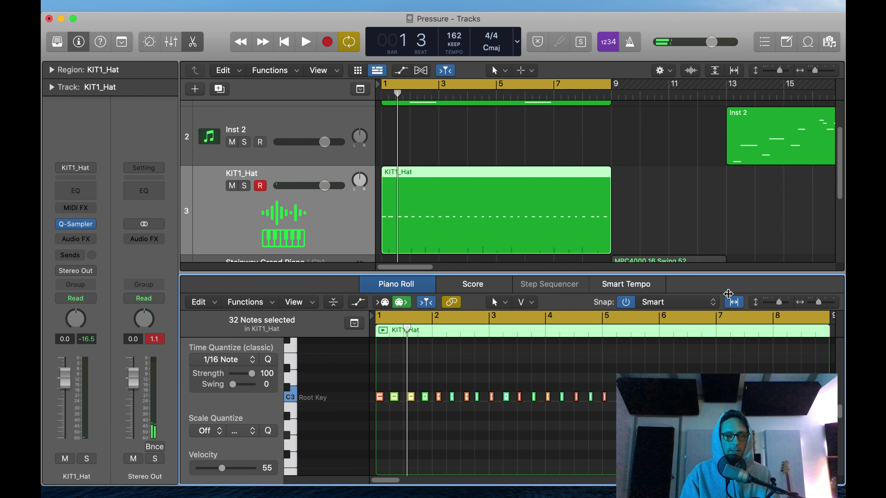
key(e)
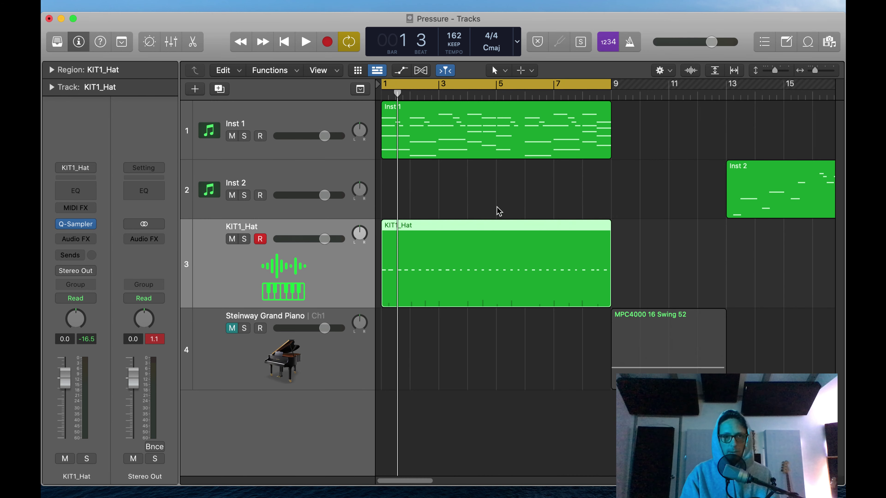
Replace the first four bars of the KIT1_Hat region with a copy of bars 5 to 8 and join the two regions
click(497, 245)
click(459, 254)
key(Delete)
click(530, 266)
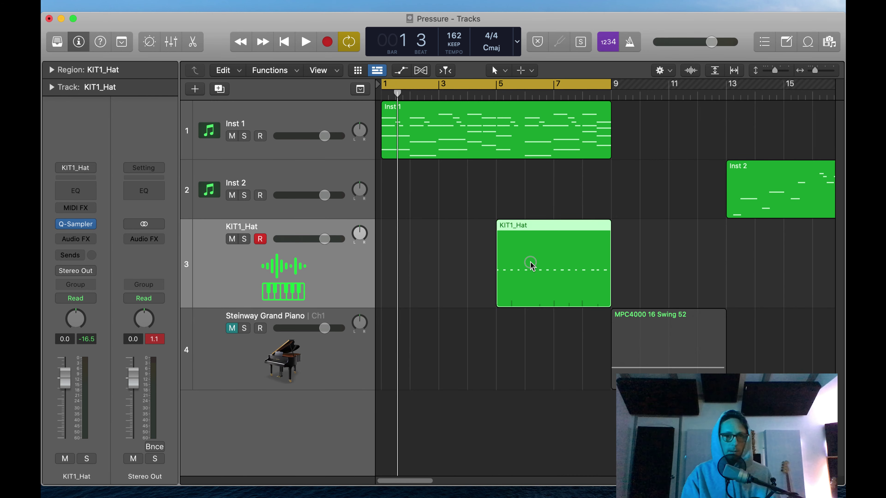
drag(530, 265, 415, 257)
drag(664, 247, 456, 255)
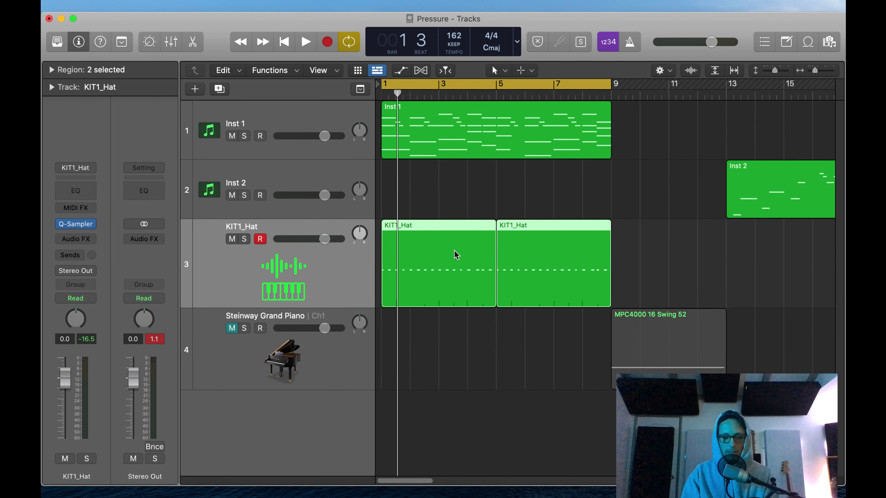
key(super+j)
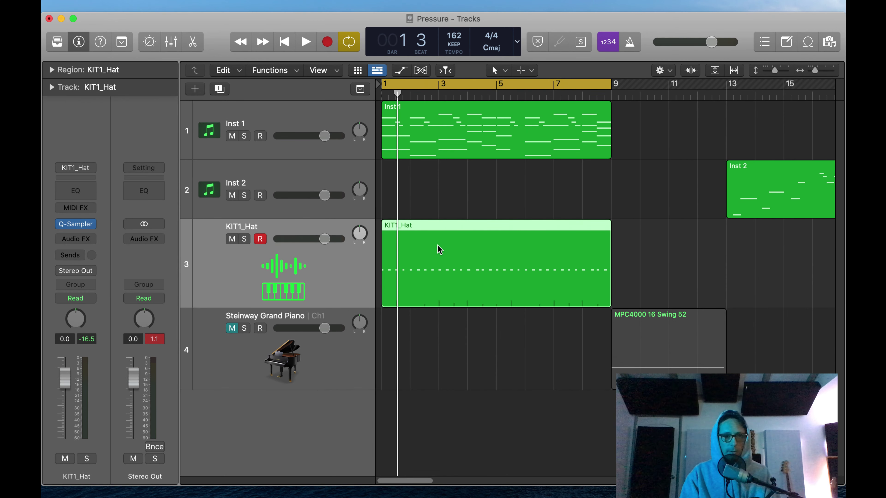
Quantize all notes in the joined KIT1_Hat region with the MPC4000 16 Swing 52 template and listen to the groove
double_click(434, 271)
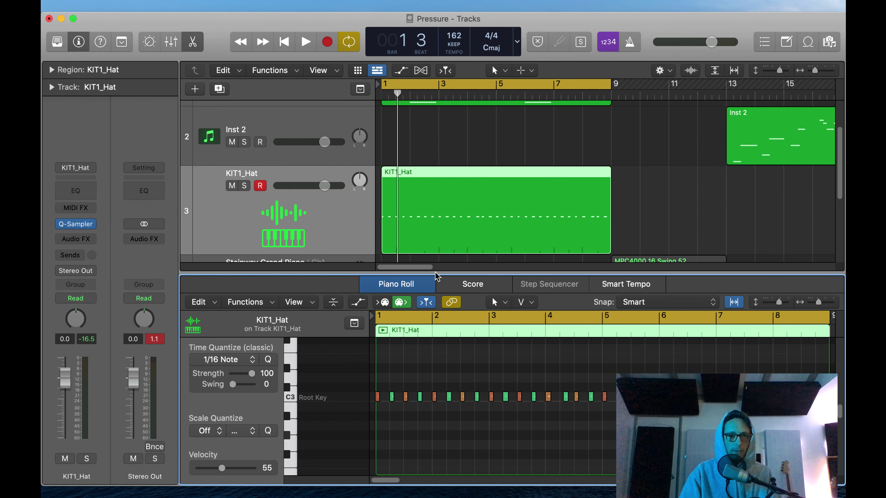
click(229, 358)
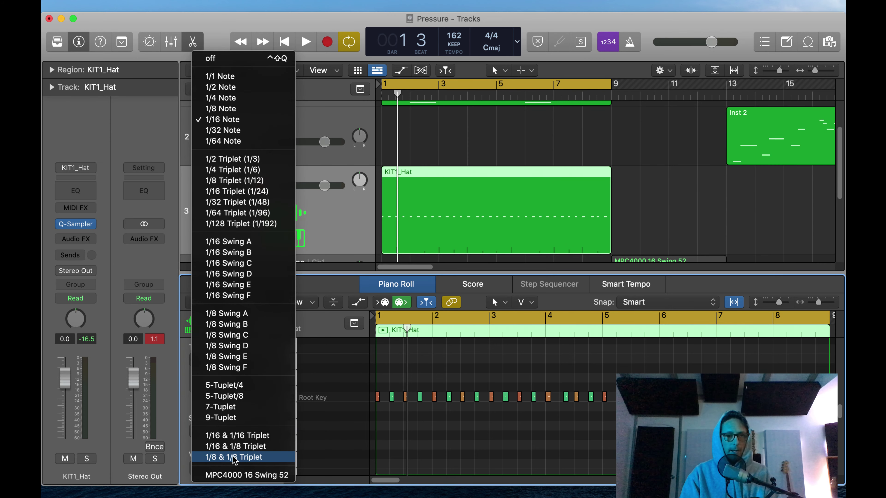
click(243, 477)
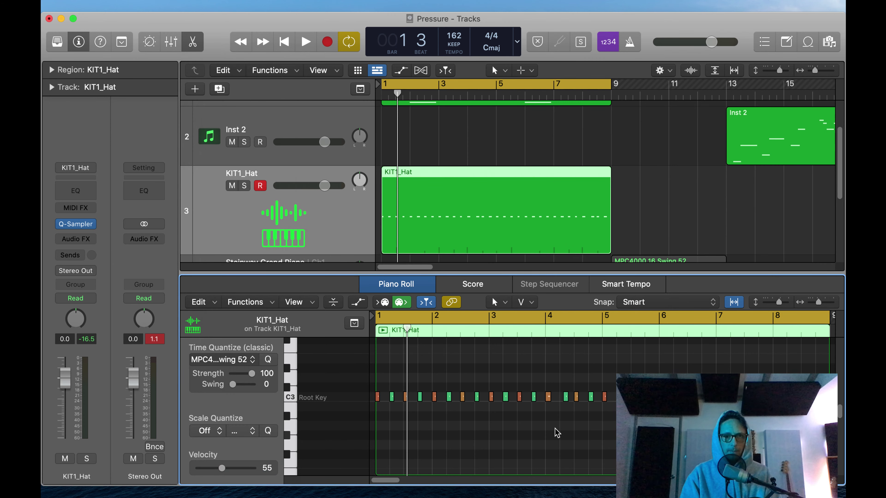
key(super+a)
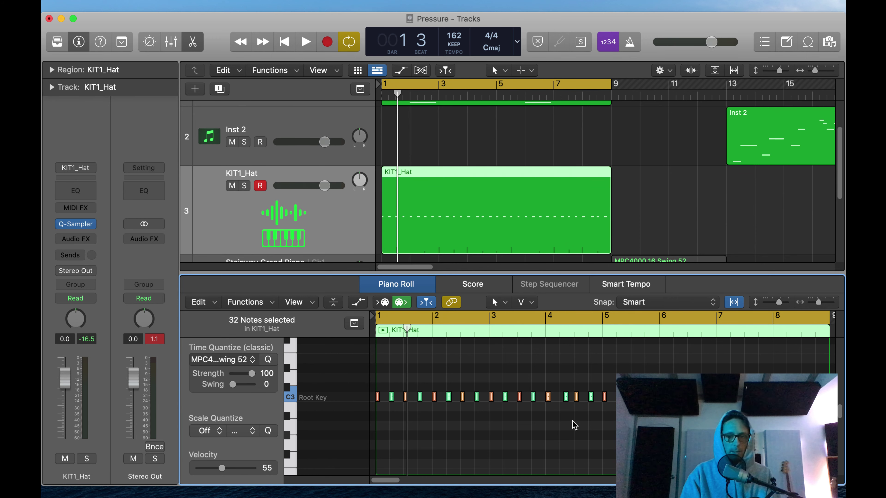
key(space)
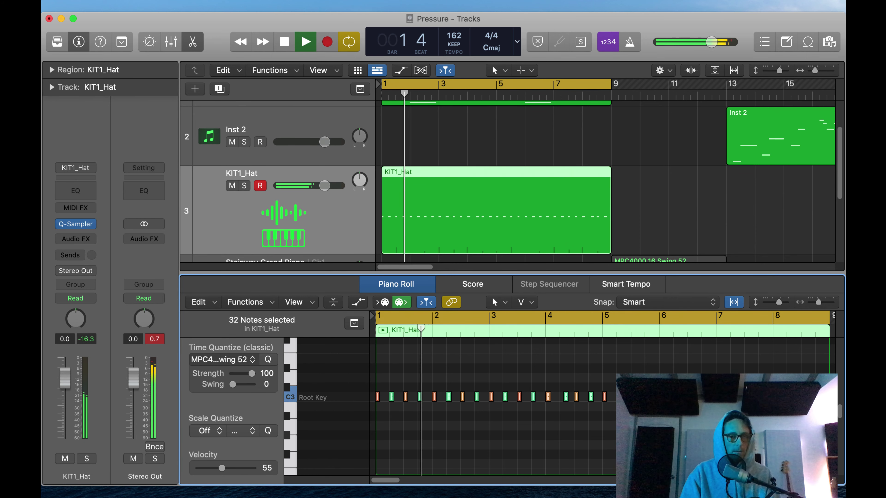
key(x)
key(x)
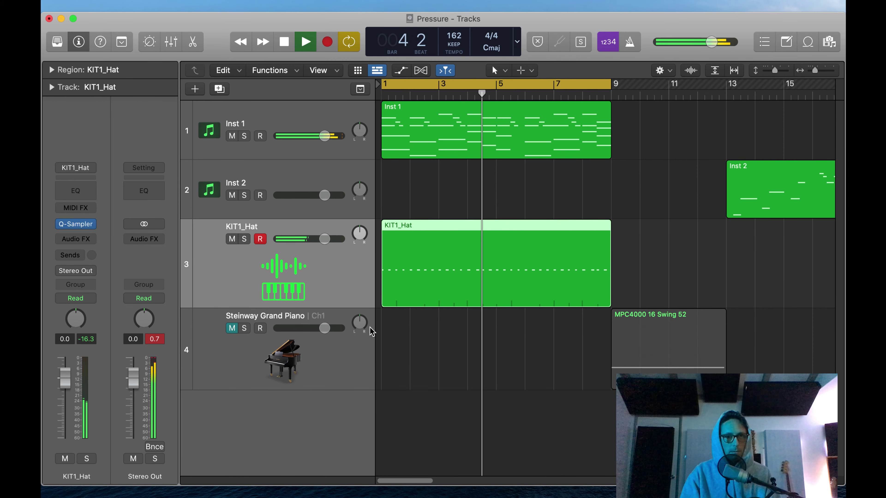
key(space)
Move the late hi-hat note in bar 4 of the KIT1_Hat region earlier so it starts at about beat 2
double_click(504, 263)
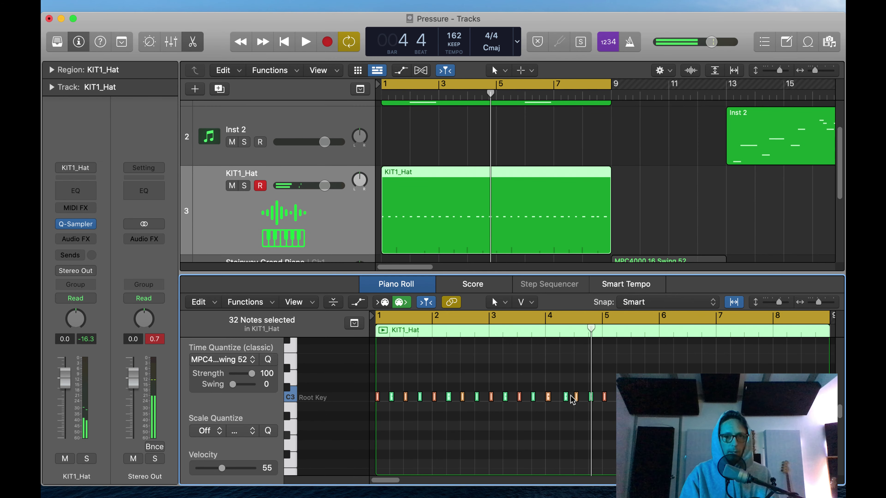
drag(467, 367, 624, 437)
click(558, 425)
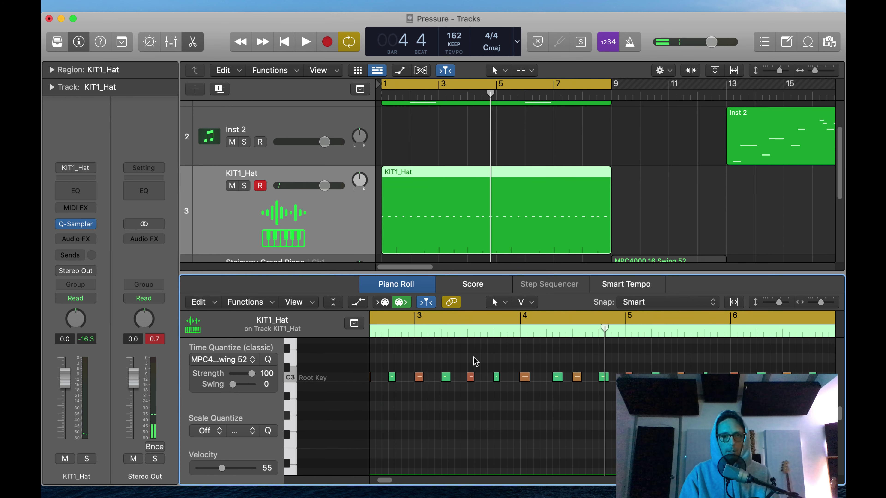
drag(481, 359, 621, 405)
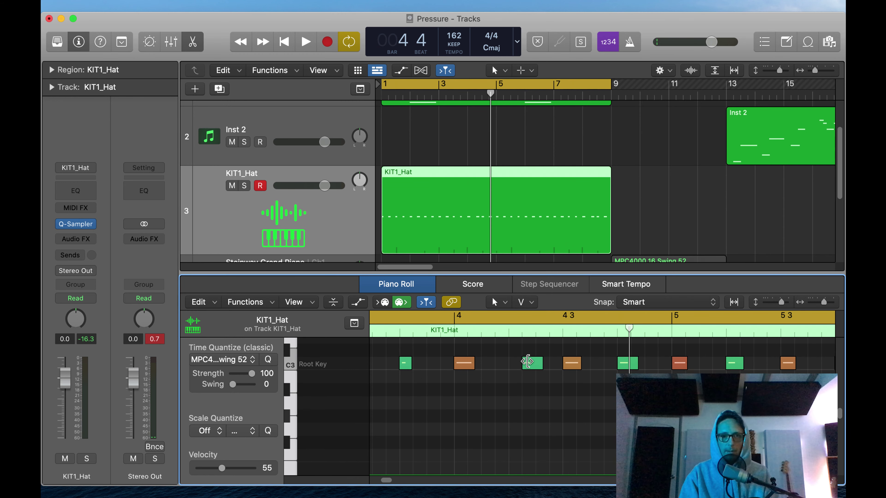
click(526, 364)
drag(525, 363, 512, 364)
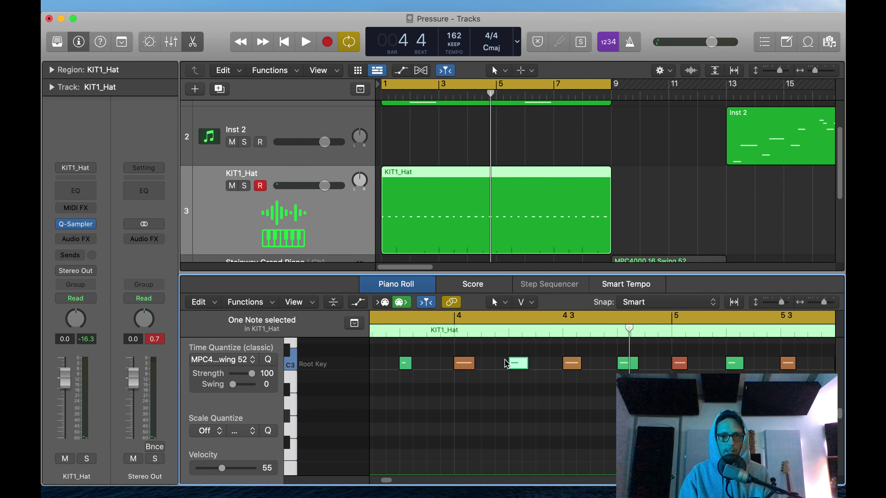
drag(486, 354, 541, 383)
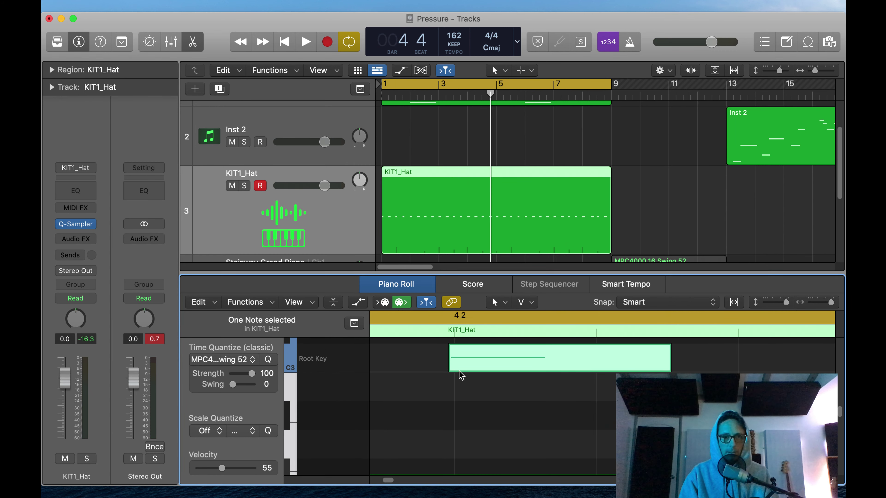
ctrl+alt+click(443, 379)
ctrl+alt+click(443, 380)
Play the eight-bar loop from bar 1 with the note editor closed to check the hi-hat timing
key(space)
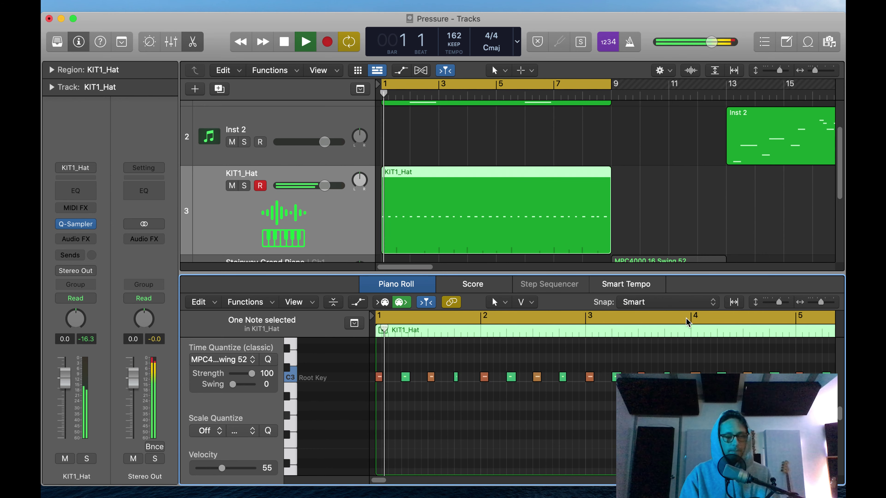
key(x)
key(x)
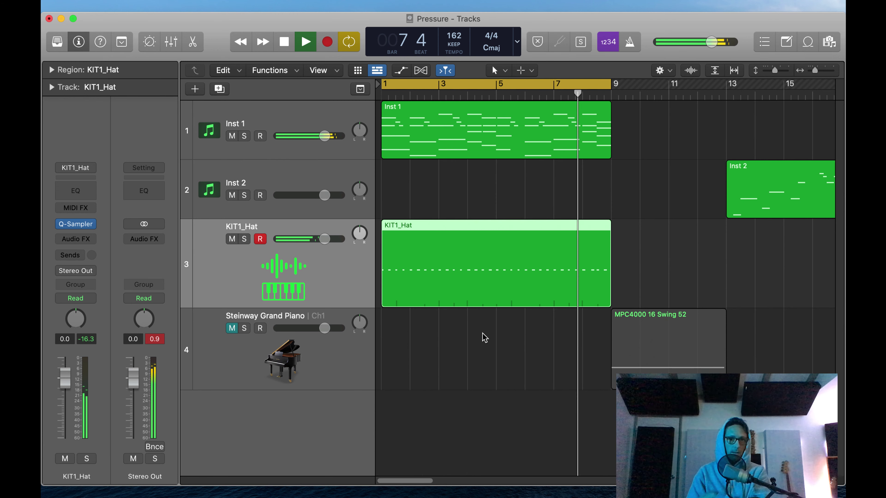
key(space)
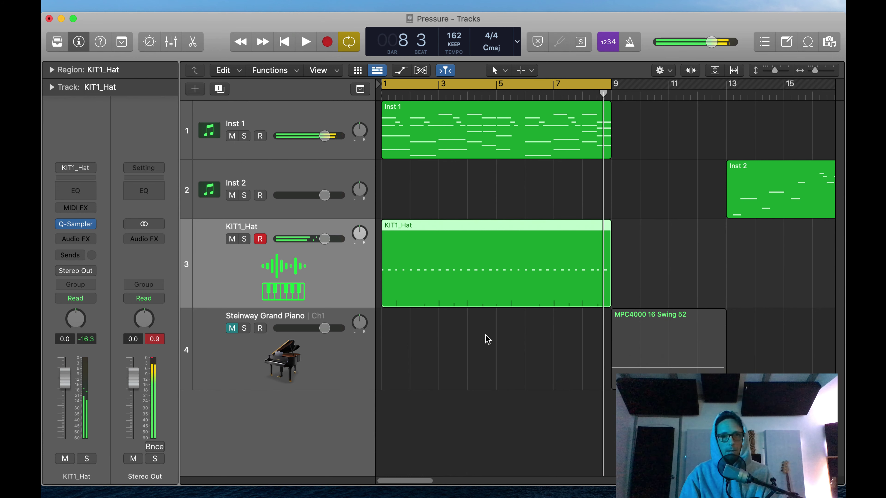
Move the late hi-hat note in bar 8 of the KIT1_Hat region to about beat 2, audition it, and close the note editor
double_click(571, 249)
scroll(612, 381, right, 10)
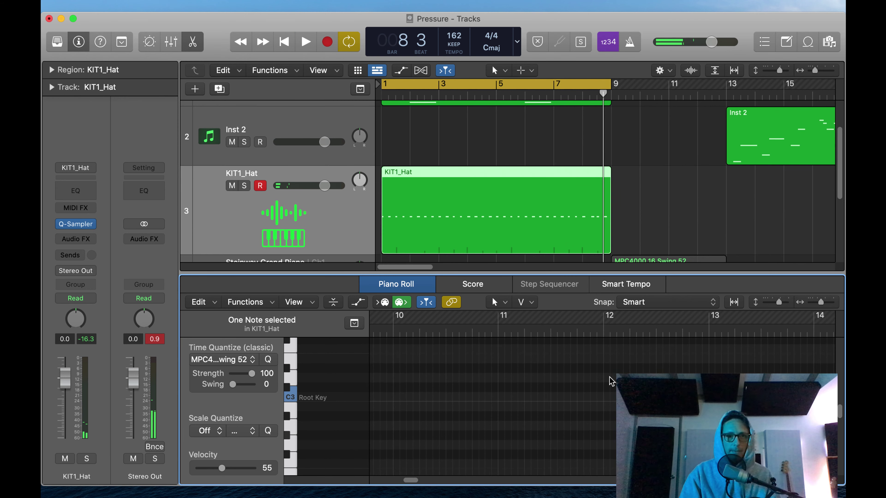
drag(538, 354, 742, 436)
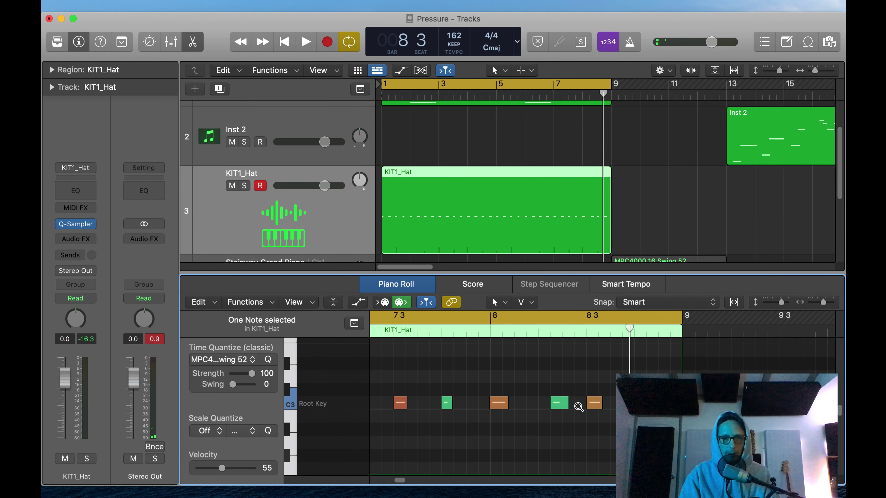
drag(568, 407, 558, 407)
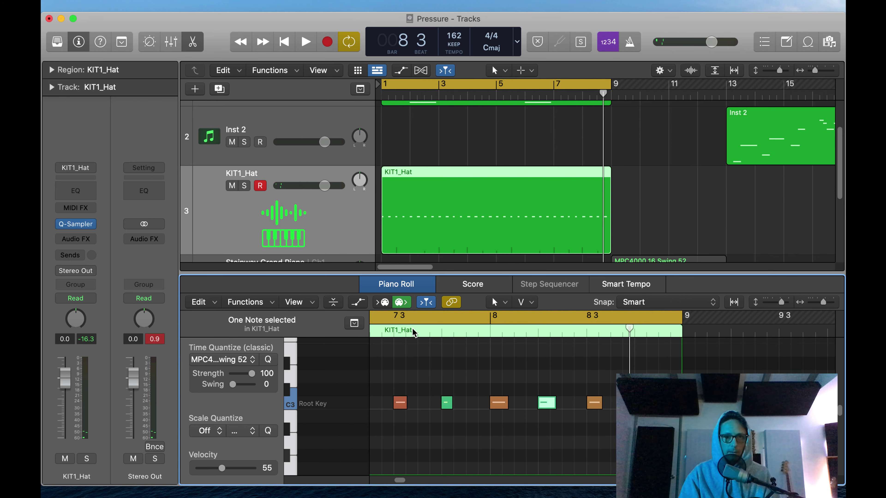
key(space)
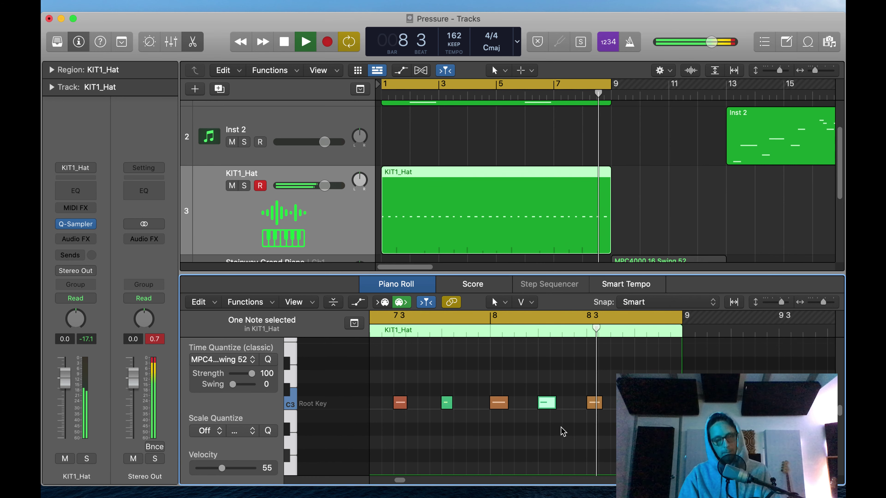
key(space)
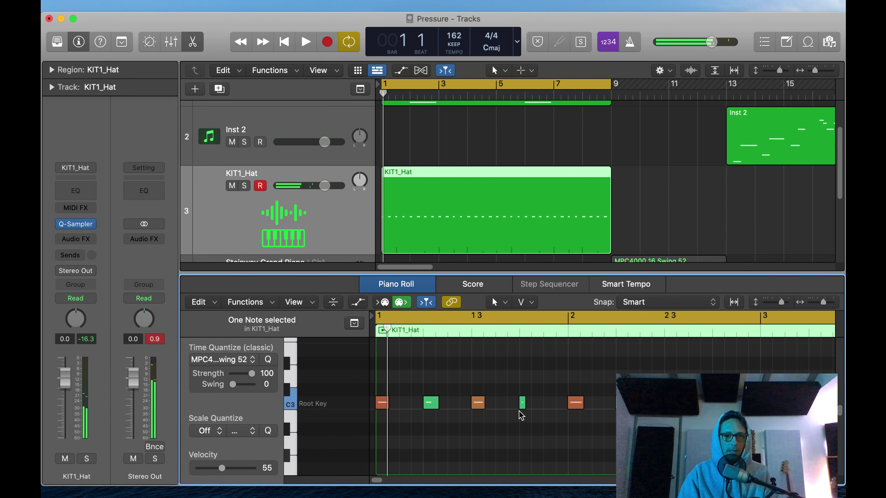
key(x)
key(x)
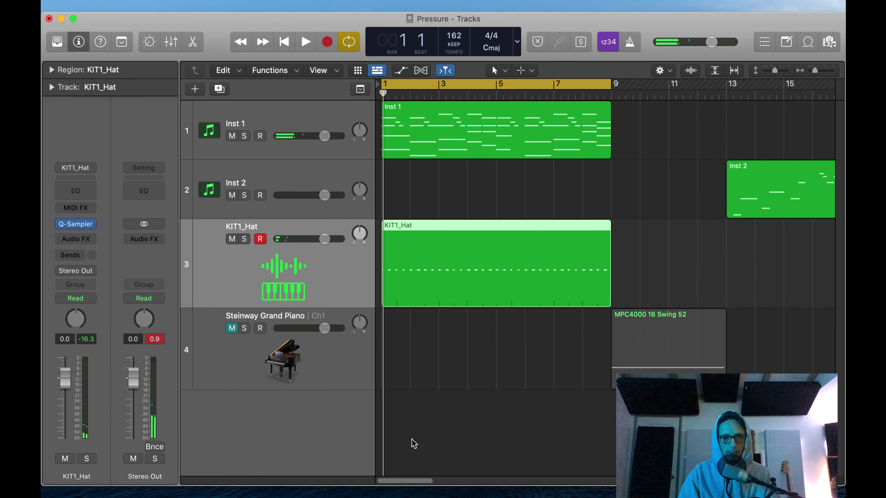
click(415, 444)
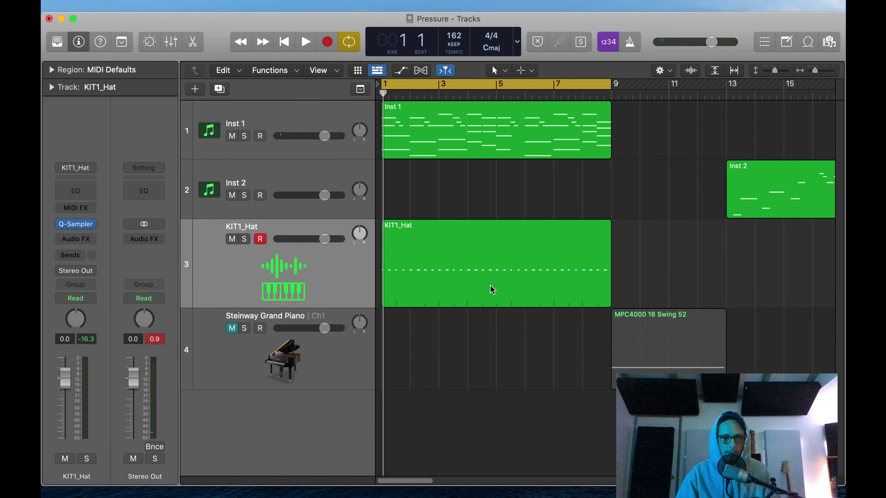
Move the muted Steinway Grand Piano track to the top of the track list at minimal height
click(250, 183)
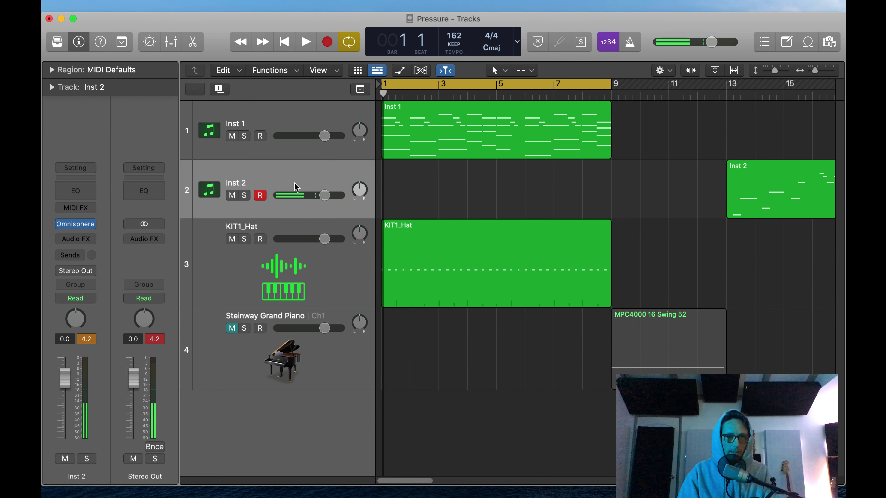
click(284, 260)
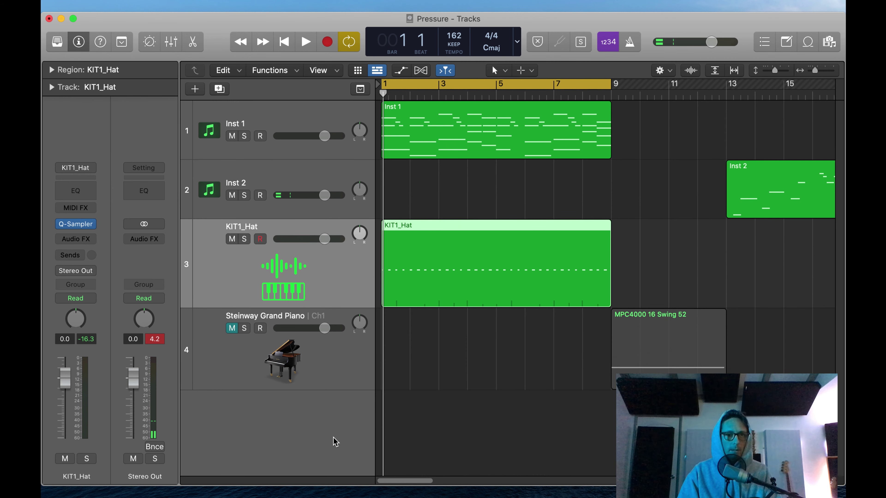
drag(251, 389, 211, 99)
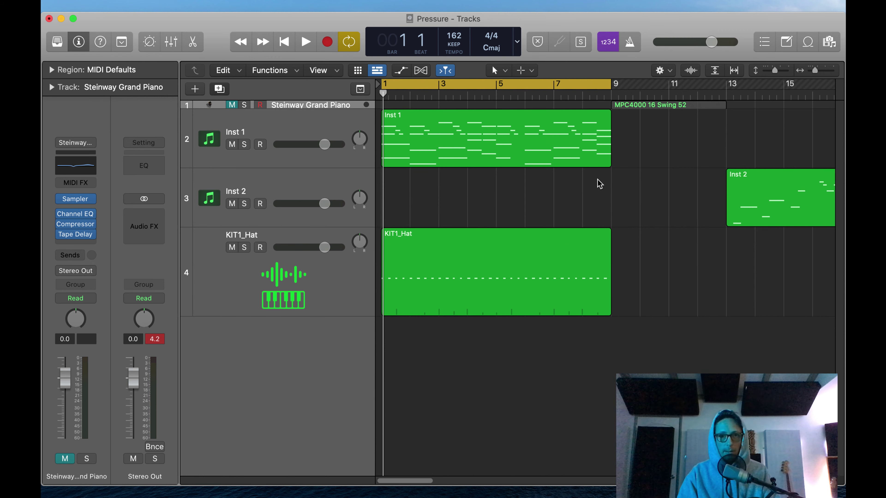
key(z)
drag(439, 107, 349, 330)
ctrl+alt+click(435, 302)
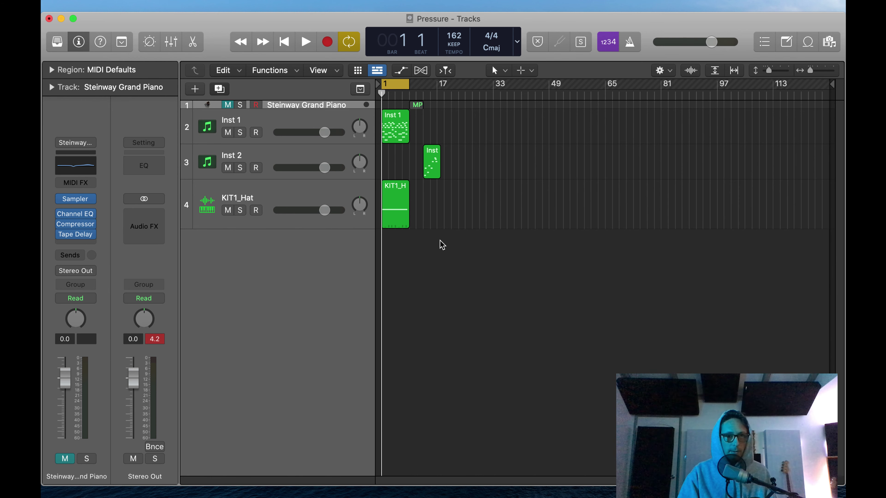
Reselect the KIT1_Hat track, switch to Splice, and preview the KIT2_Kick_B.wav sample among the recently added sounds
click(284, 200)
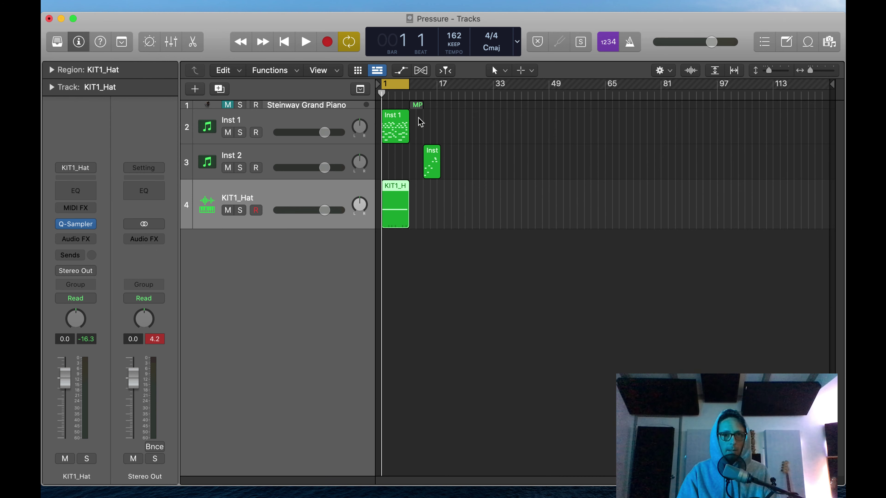
drag(421, 122, 340, 332)
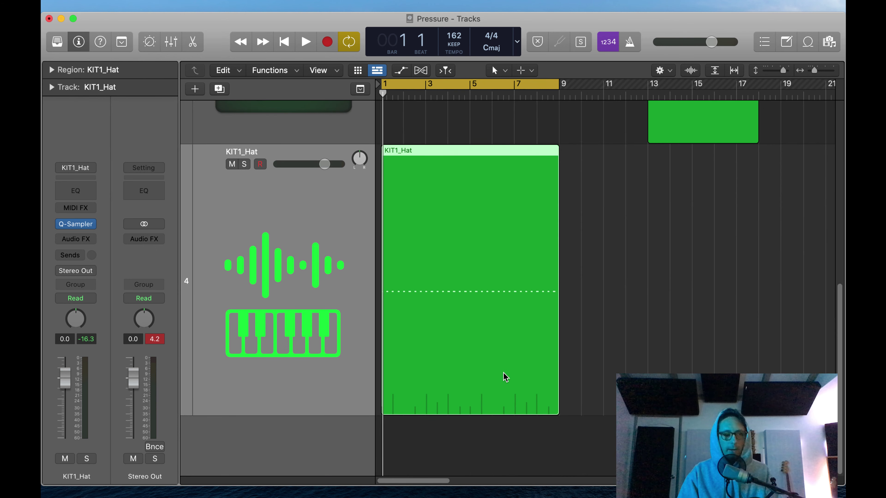
ctrl+alt+click(532, 271)
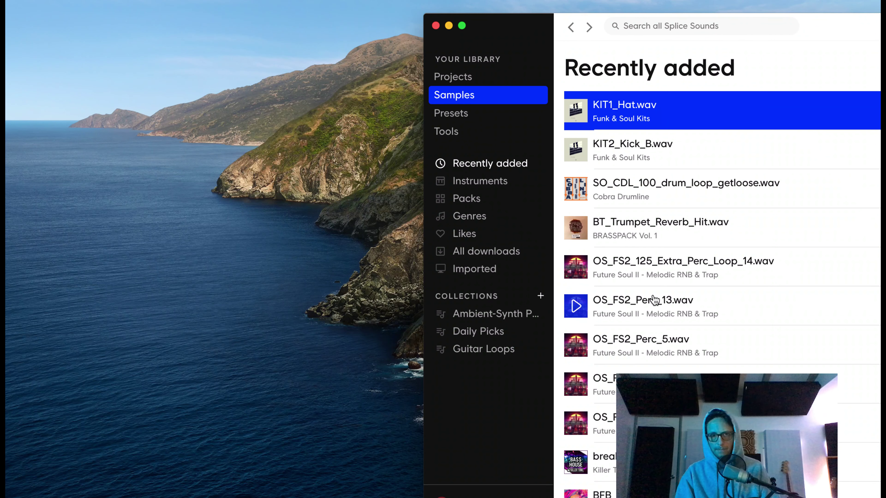
click(576, 156)
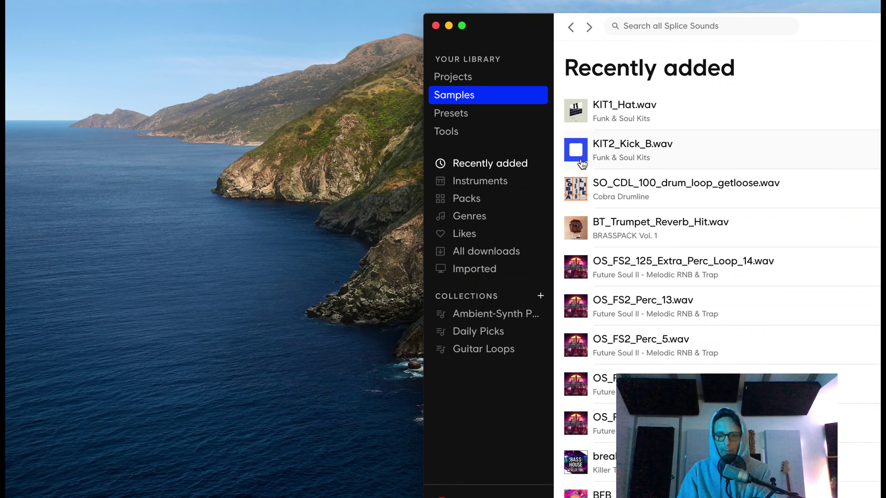
Preview the recently added samples below KIT2_Kick_B.wav, from SO_CDL_100_drum_loop_getloose.wav to OS_FS2_Perc_13.wav
key(Down)
key(Down)
key(Down)
key(Up)
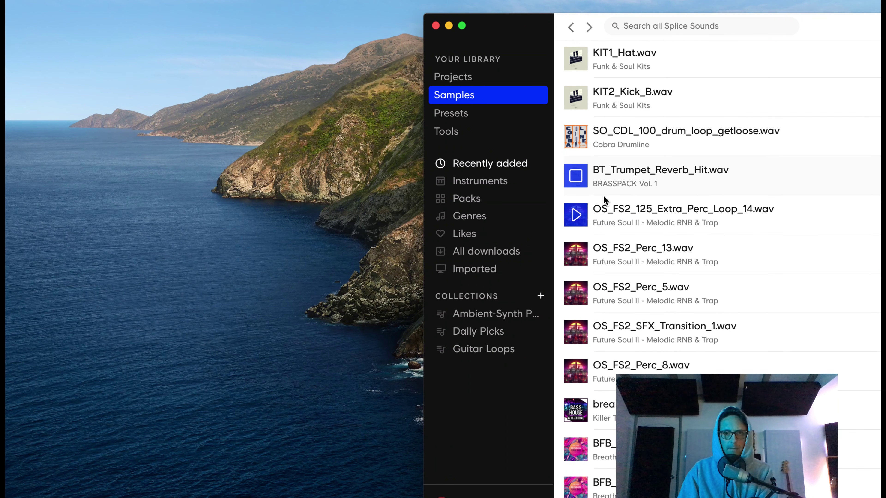
key(Up)
key(Down)
key(Down)
key(Down)
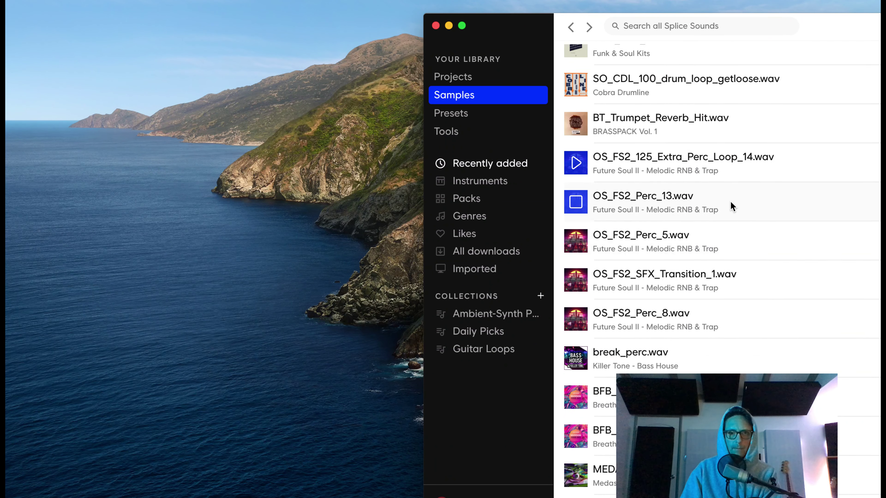
Audition the samples from OS_FS2_Perc_5.wav through MEDASIN_percussion_one_shot_clavhi.wav, replaying a few of them along the way
key(Down)
key(Down)
key(Down)
key(Down)
key(Down)
key(Down)
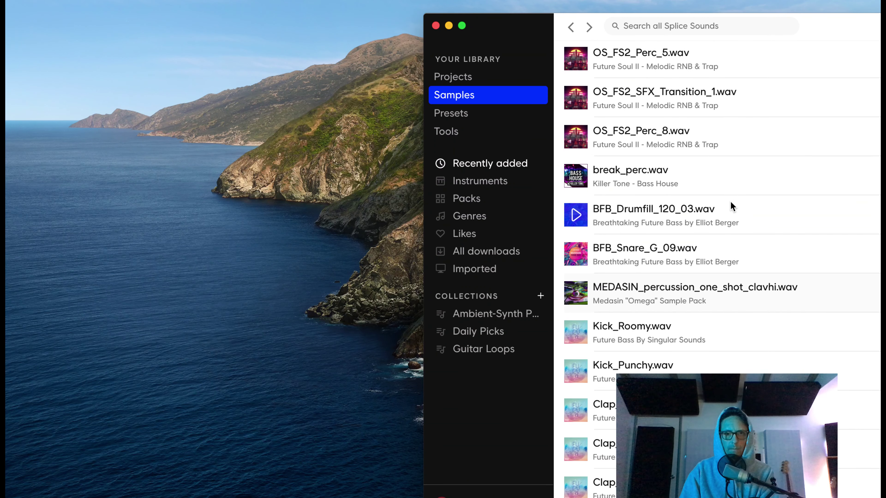
key(Up)
key(Up)
key(Up)
key(Down)
key(Down)
key(Down)
key(Down)
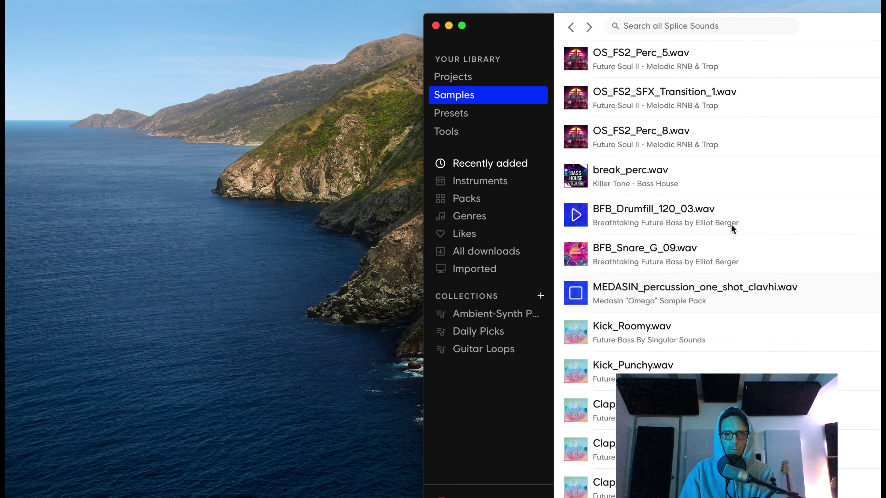
Preview the Future Bass By Singular Sounds kicks and claps, starting with Kick_Roomy.wav and Kick_Punchy.wav
key(Down)
key(Down)
key(Down)
key(Down)
key(Down)
key(Down)
Find the Luke Holland Beats + Shots one-shots and preview samples through jc_ma_kick_one_shot_synthetic_tape_ripper.wav
scroll(671, 339, down, 10)
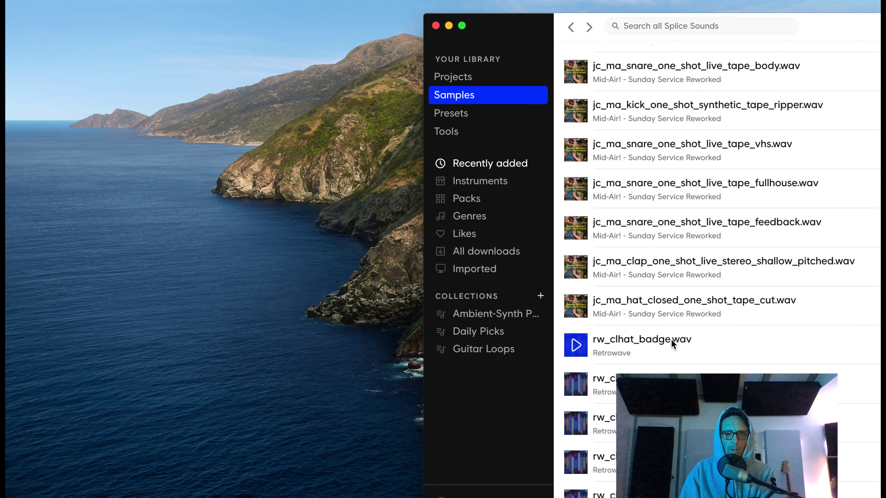
scroll(671, 339, up, 10)
key(Up)
scroll(645, 268, up, 1)
scroll(646, 268, down, 10)
scroll(617, 198, up, 4)
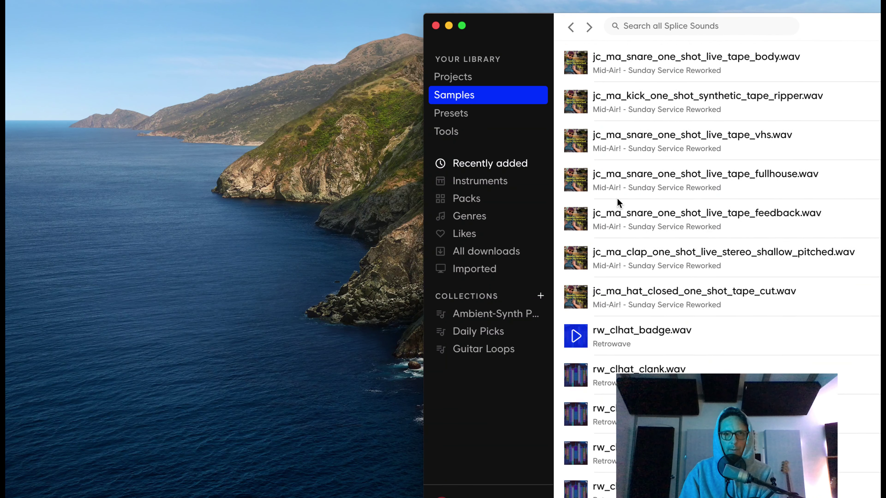
scroll(618, 199, up, 7)
click(576, 169)
key(Down)
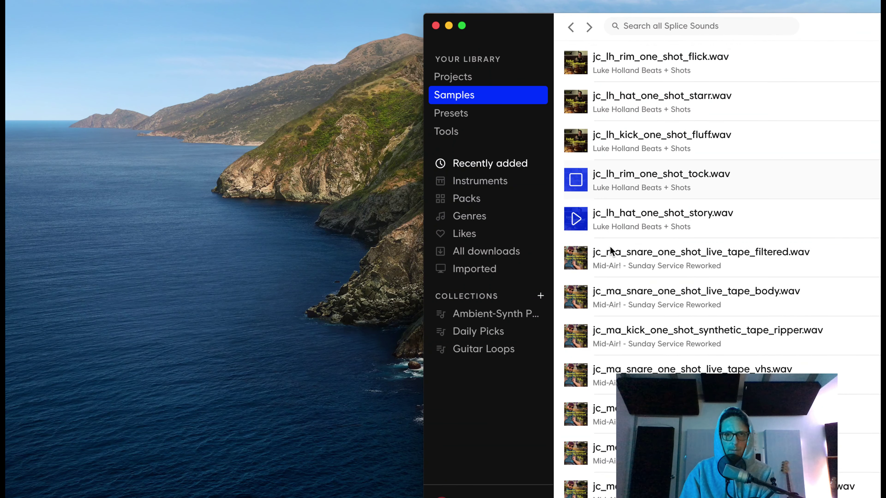
key(Down)
key(Down)
key(Down)
key(Down)
key(Up)
key(Down)
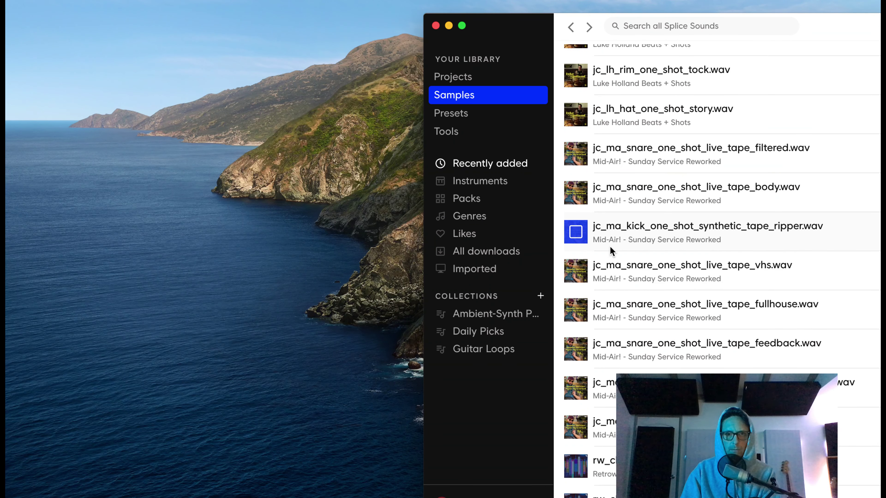
Audition the Mid-Air! tape snares from vhs to feedback and the jc_ma_clap_one_shot_live_stereo_shallow_pitched.wav sample
key(Down)
key(Down)
key(Up)
key(Down)
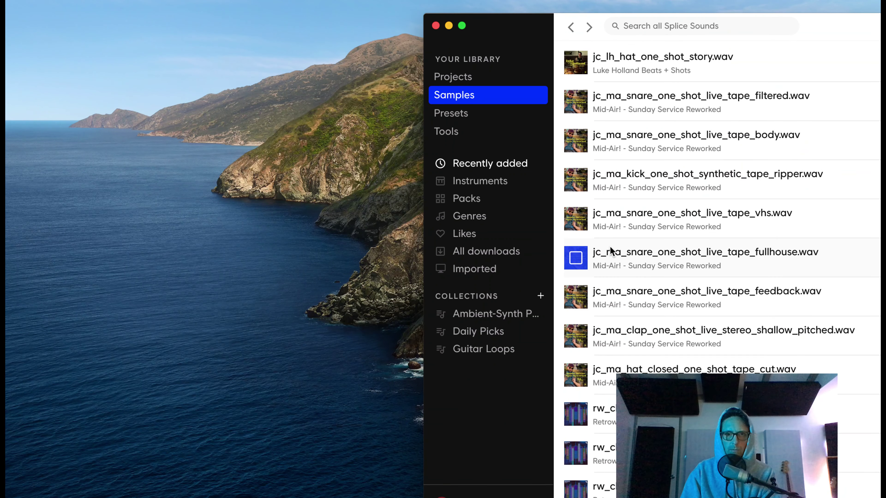
key(Down)
key(Down)
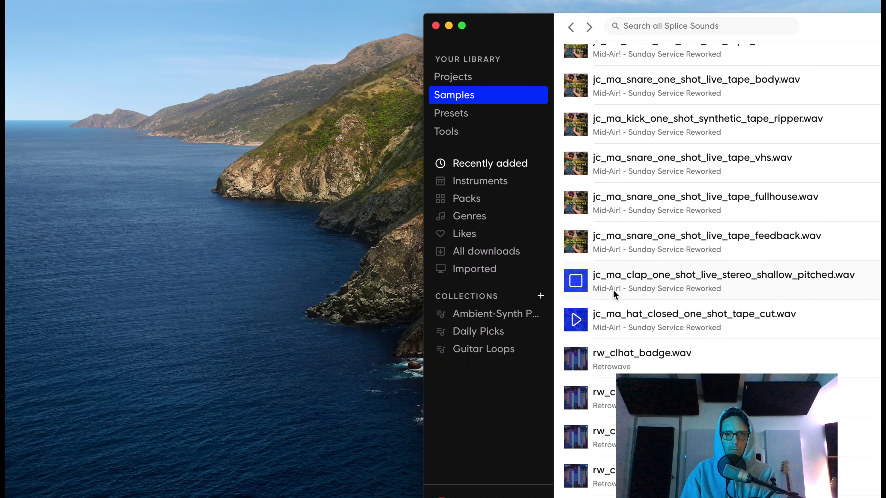
Load jc_ma_clap_one_shot_live_stereo_shallow_pitched.wav from Splice into Logic Pro as a new Quick Sampler (Original) track and dismiss the sampler window
drag(625, 282, 267, 446)
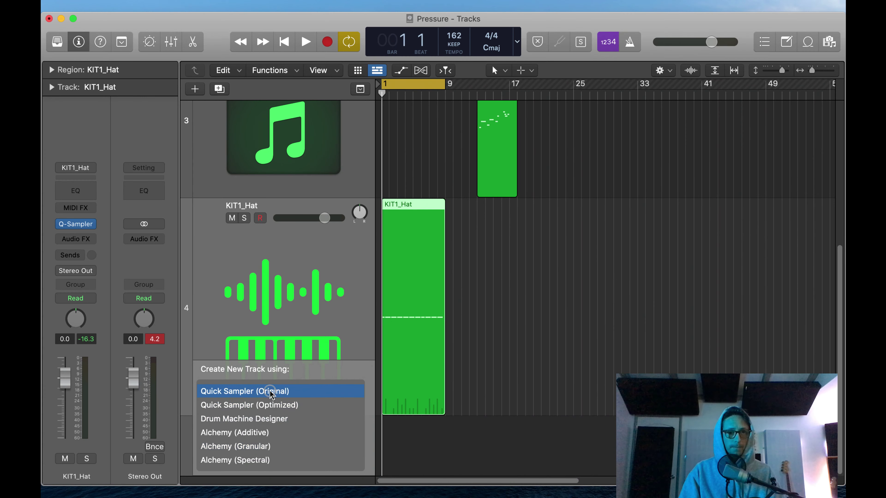
click(275, 393)
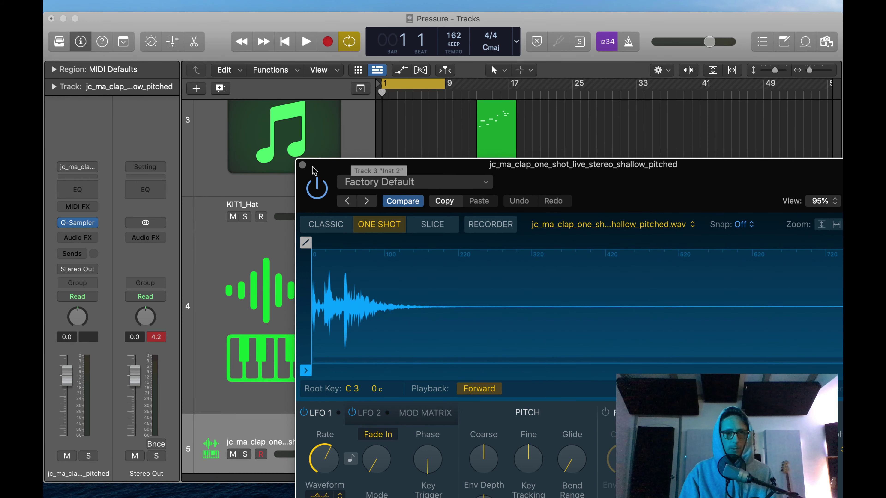
click(303, 165)
Create a pattern region at bar 1 on the new clap track
scroll(502, 346, down, 3)
drag(467, 334, 378, 455)
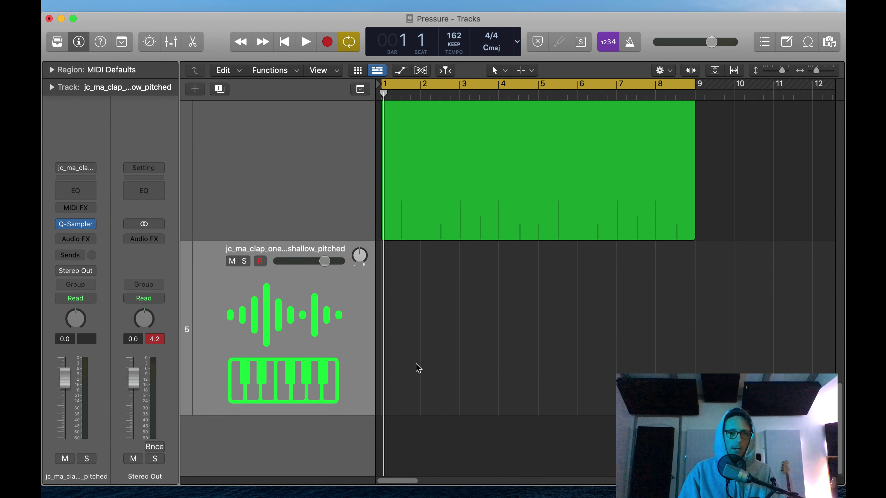
right_click(417, 328)
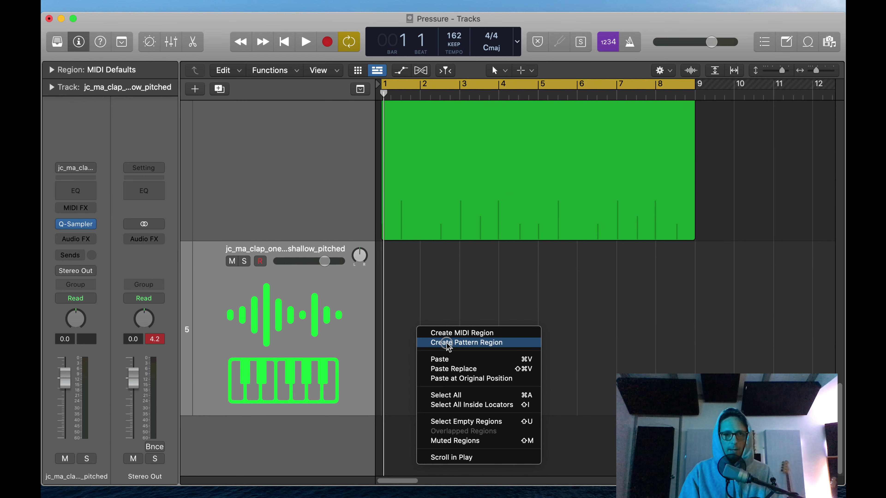
click(448, 342)
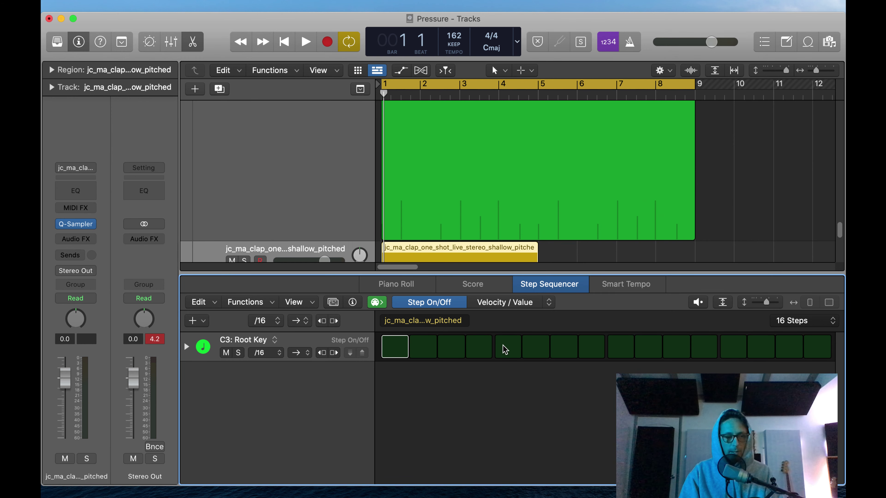
Set the clap pattern's length to 64 steps in the Step Sequencer
key(x)
key(x)
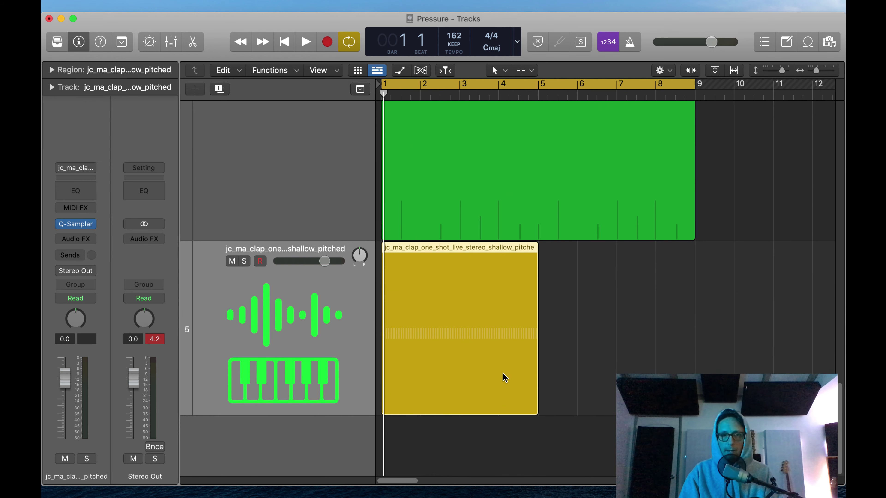
key(e)
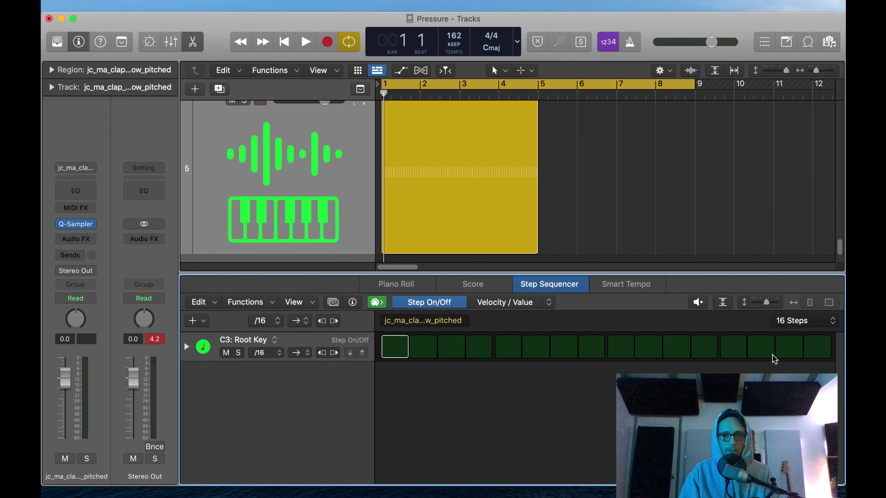
click(803, 325)
click(812, 369)
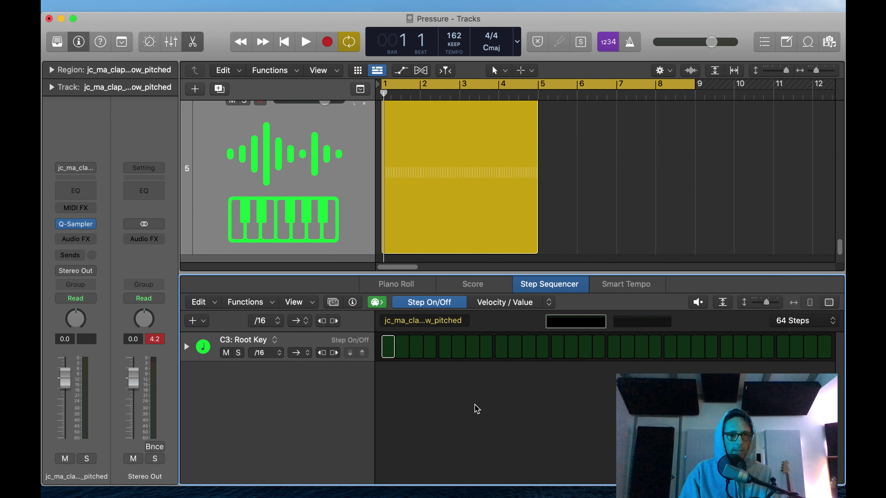
During playback, turn on clap steps 9, 25, 41 and 57 across both halves of the pattern, and close the sequencer
key(space)
click(500, 347)
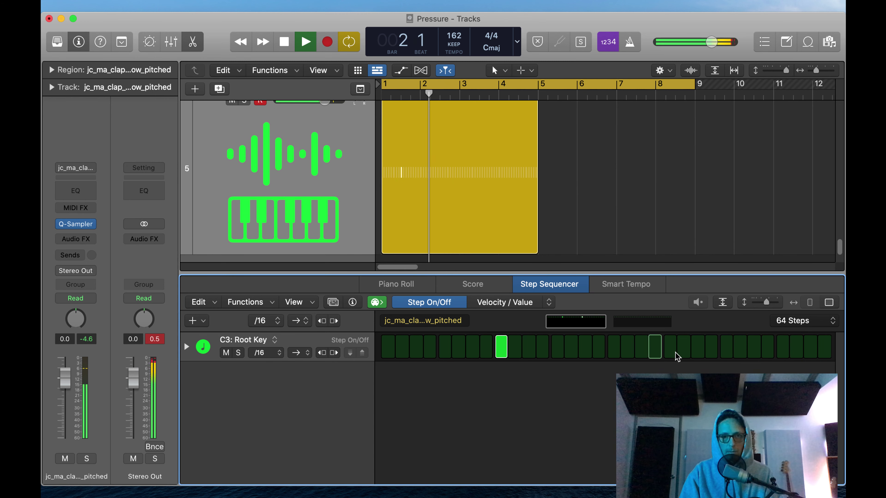
click(728, 353)
click(638, 325)
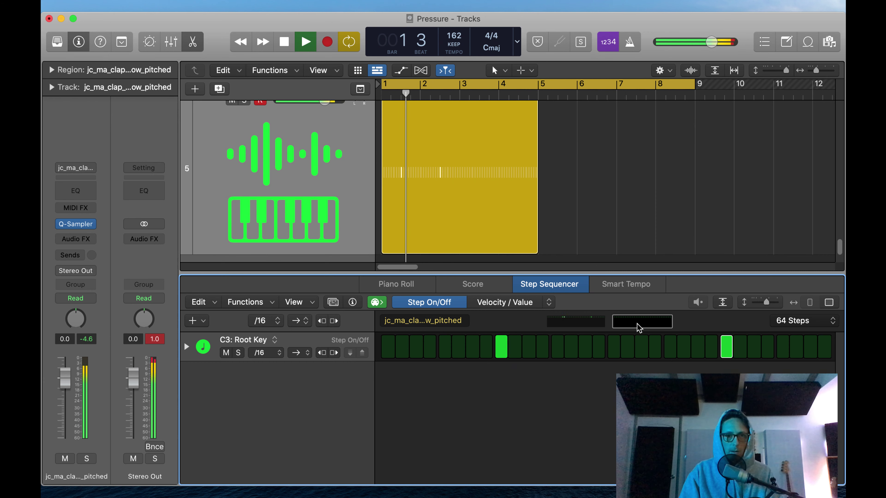
click(502, 349)
click(727, 348)
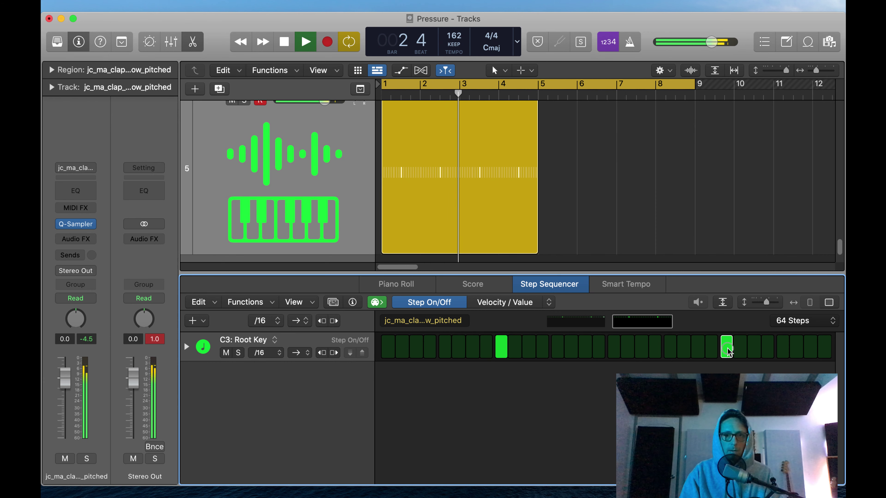
key(e)
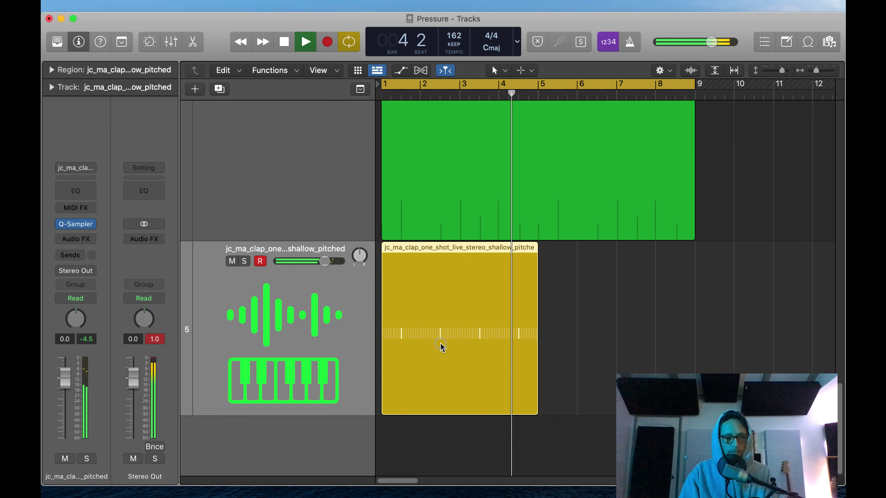
Repeat the clap pattern region once to fill bars 5 to 8, and lower the clap track's volume to -1.3 dB
key(super+r)
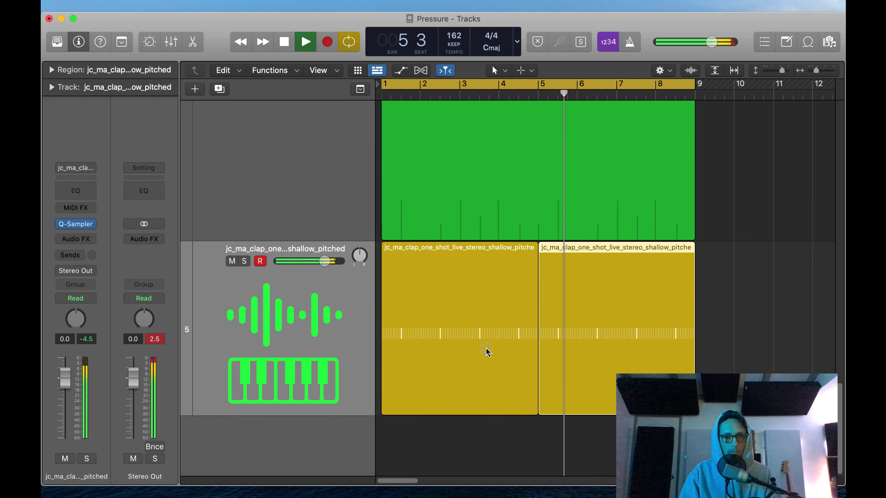
ctrl+alt+click(487, 350)
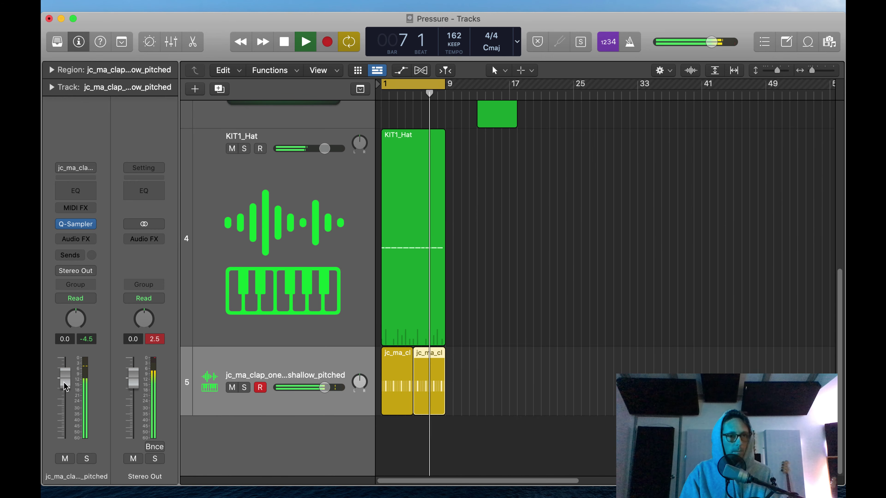
drag(65, 380, 66, 390)
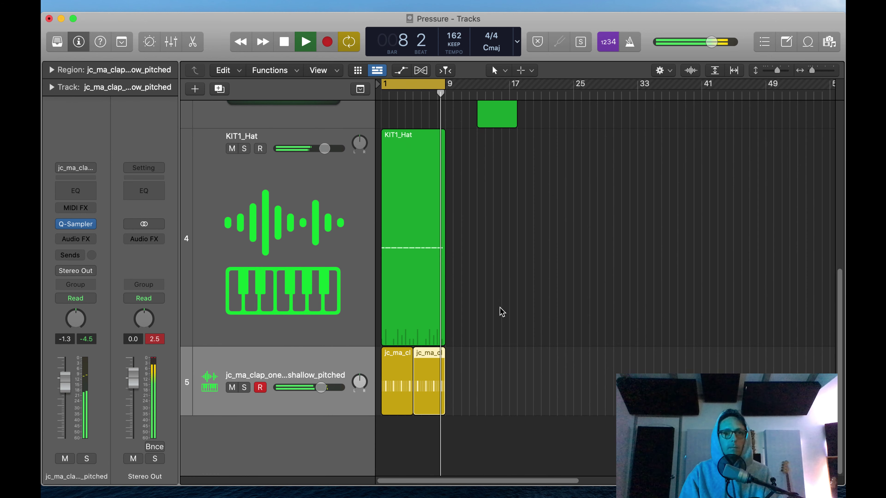
key(space)
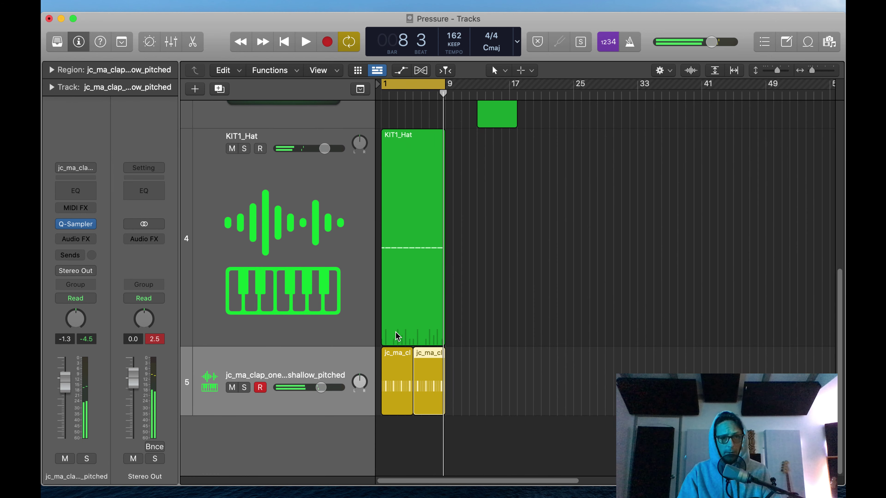
Switch to the Splice sample library and audition the Mid-Air! - Sunday Service Reworked snare and kick one-shots
drag(309, 344, 296, 393)
scroll(523, 273, down, 3)
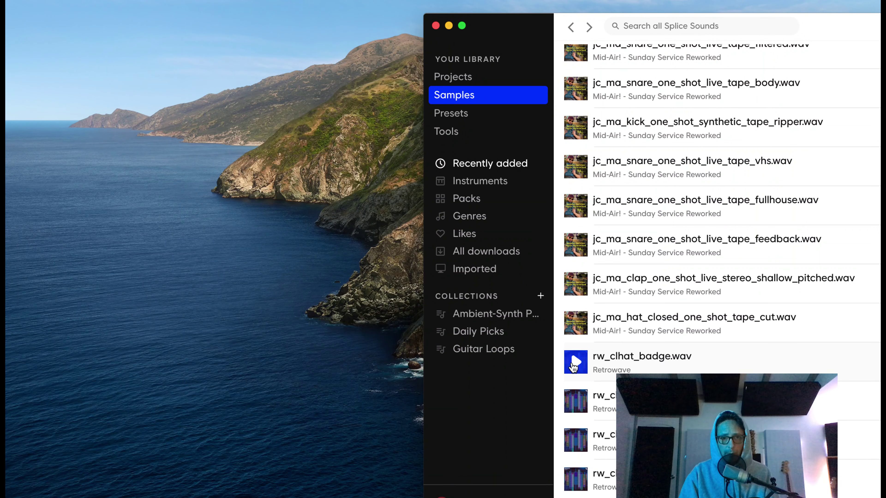
click(575, 284)
key(Up)
key(Up)
key(Up)
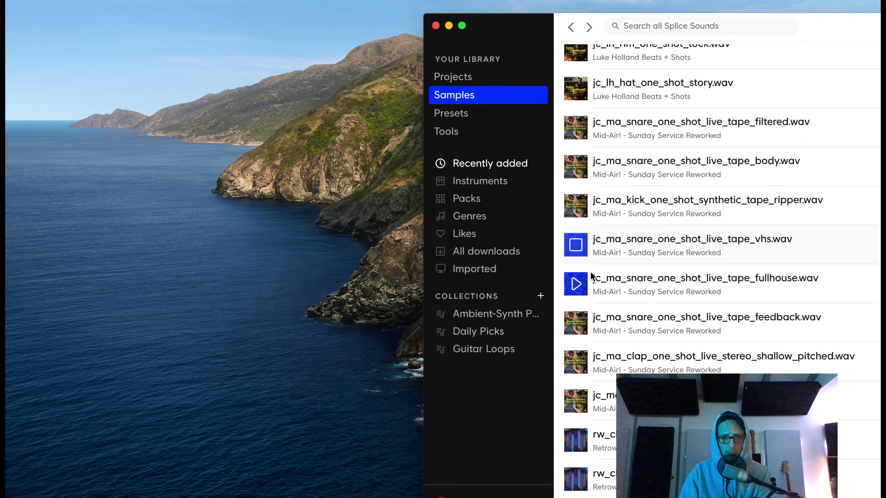
key(Up)
key(Down)
key(Down)
key(Up)
key(Up)
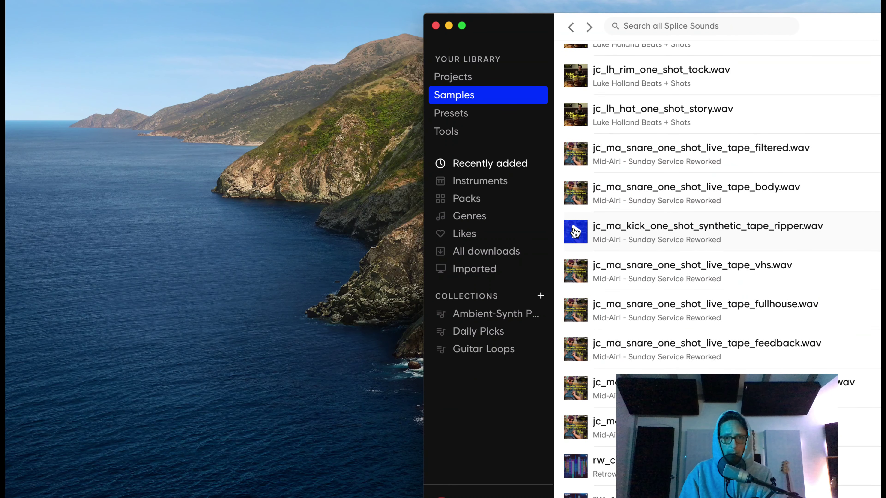
key(Up)
key(Up)
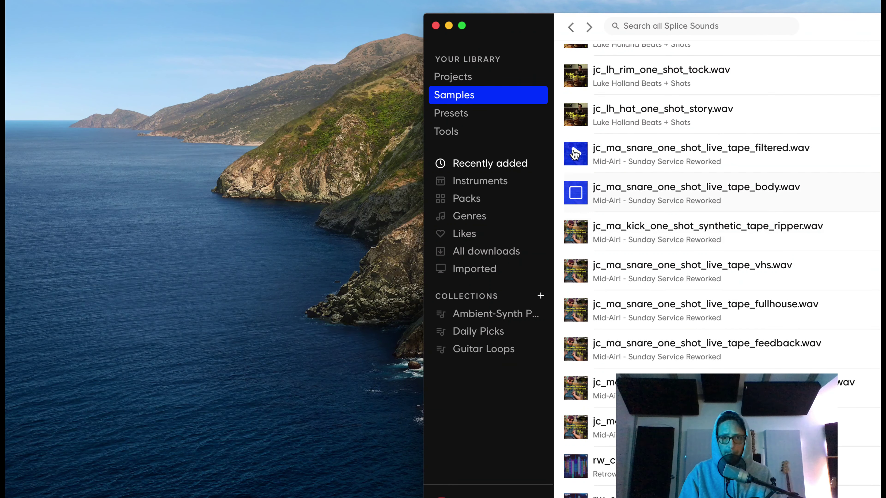
key(Down)
key(Down)
Load jc_ma_kick_one_shot_synthetic_tape_ripper.wav into Logic Pro as a new Quick Sampler (Original) track and dismiss the sampler window
drag(628, 225, 263, 461)
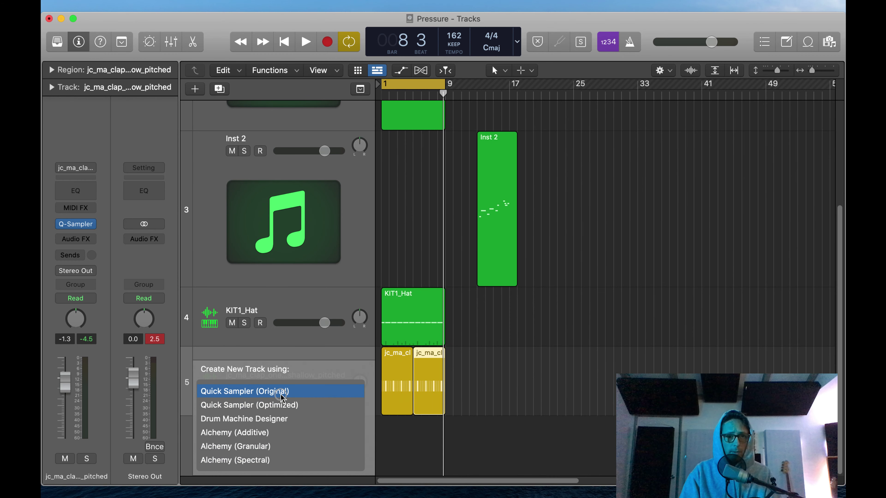
drag(281, 397, 281, 397)
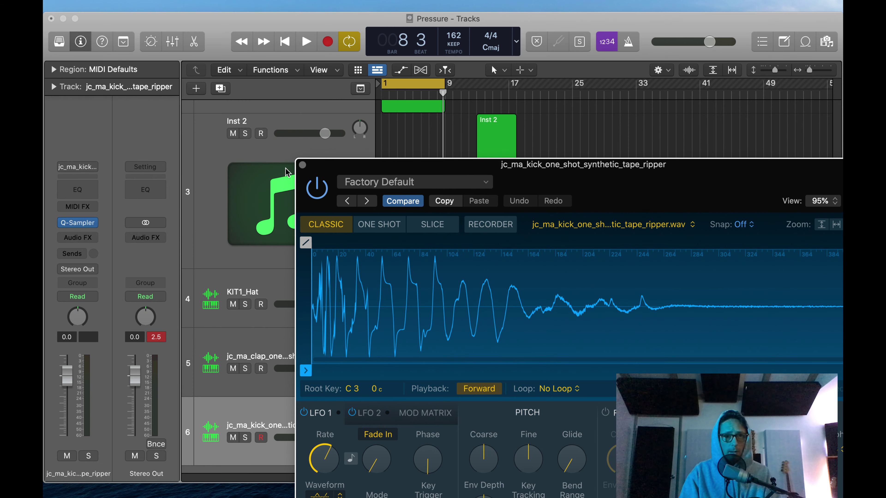
click(303, 166)
Record a four-bar kick pattern starting at bar 1 on the new kick track, and stop recording
scroll(482, 357, down, 2)
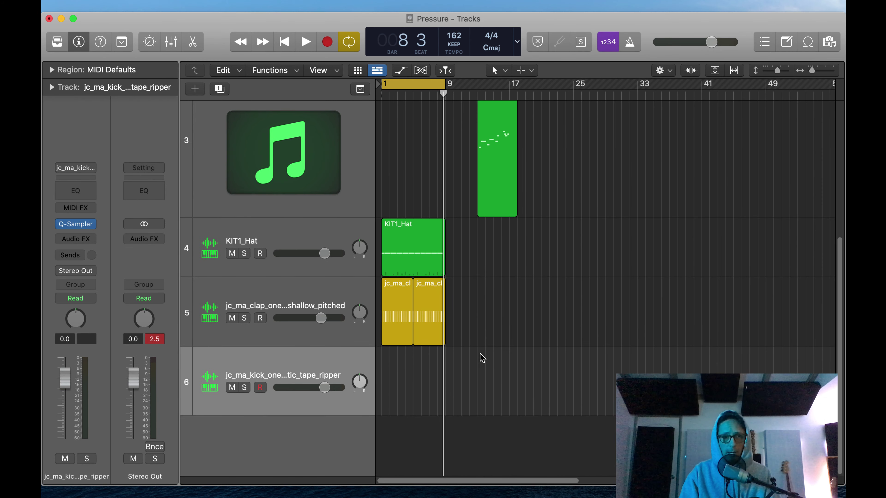
drag(481, 339, 377, 475)
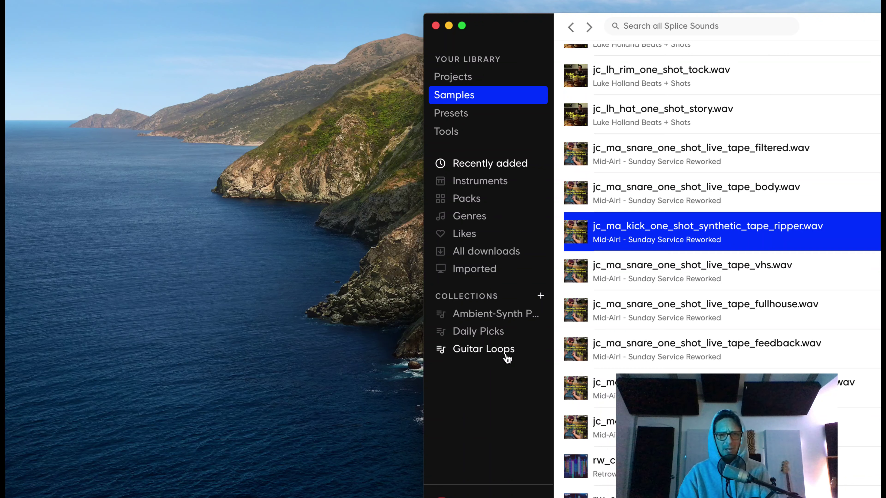
key(super+Tab)
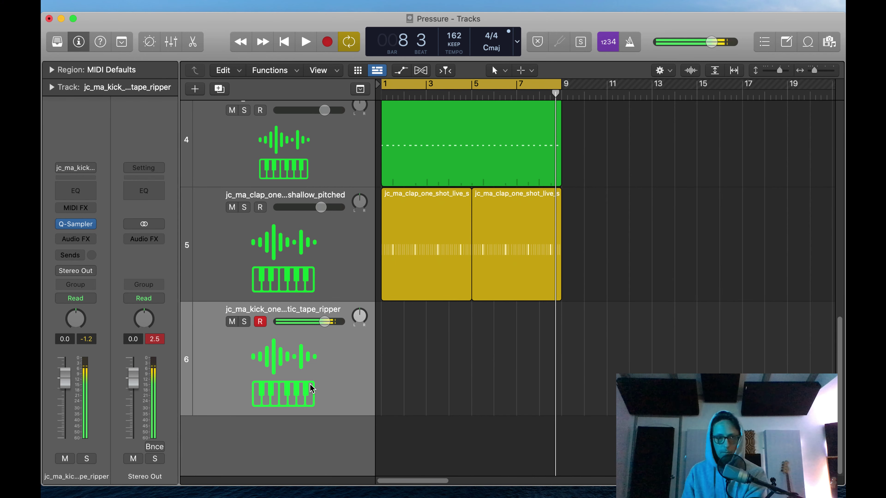
key(r)
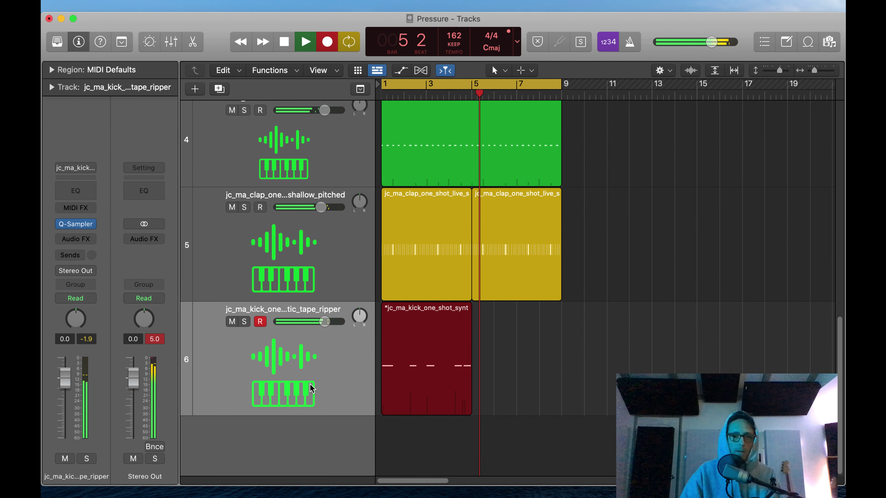
key(space)
Open the recorded kick region in the Piano Roll, move its first note to the start of bar 1, and play it back
double_click(443, 374)
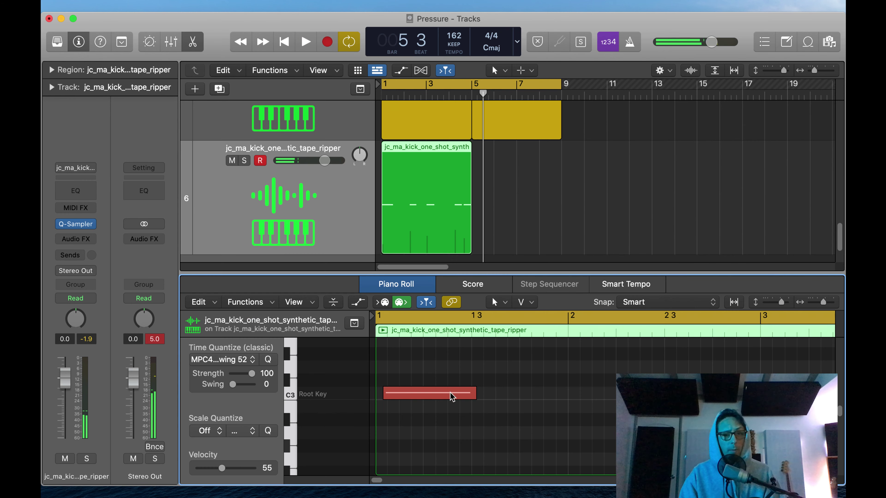
key(super+a)
key(space)
key(space)
click(502, 456)
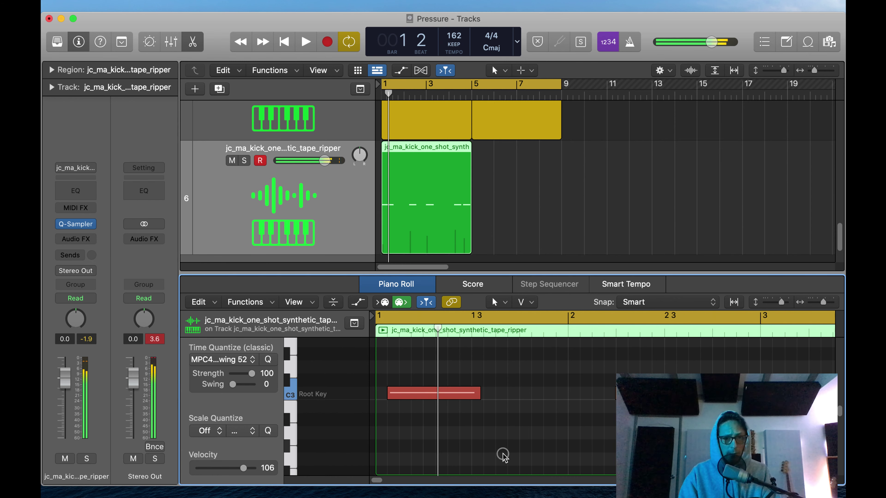
mouse_move(439, 395)
mouse_down()
mouse_move(415, 394)
mouse_move(423, 393)
mouse_up()
key(space)
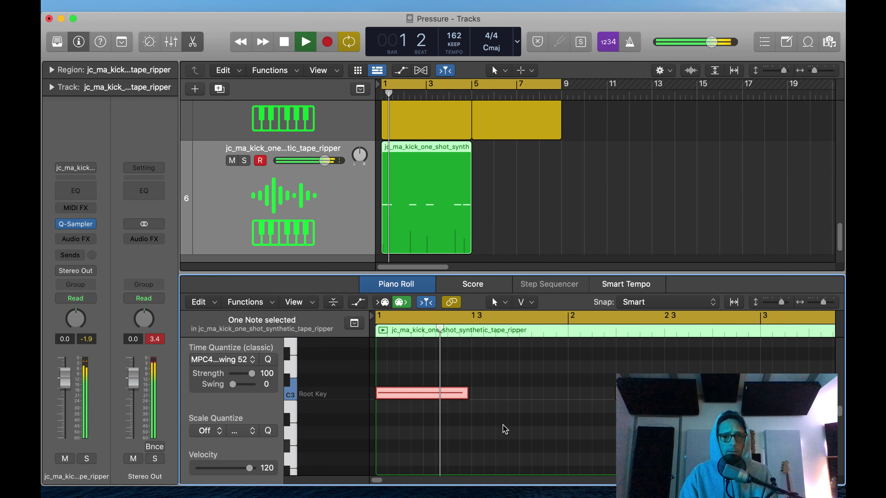
Repeat the kick region once, join both copies into a single eight-bar region, and close the note editor
ctrl+alt+click(504, 425)
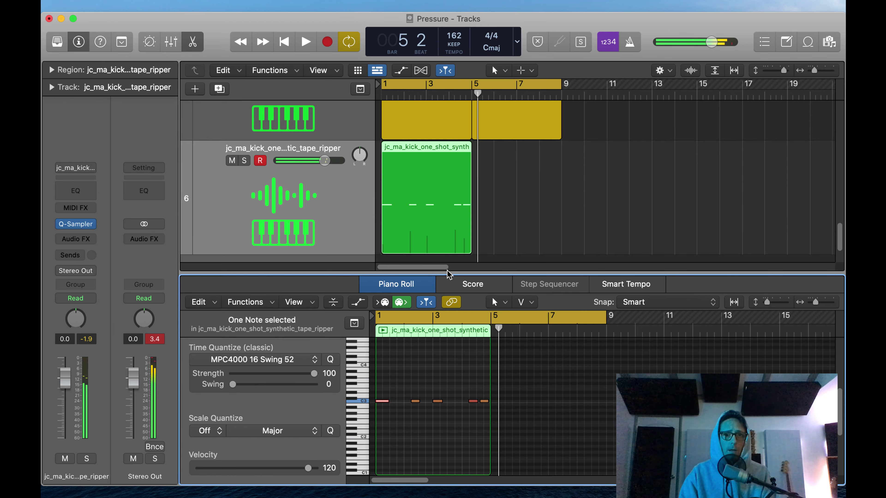
click(431, 229)
key(super+r)
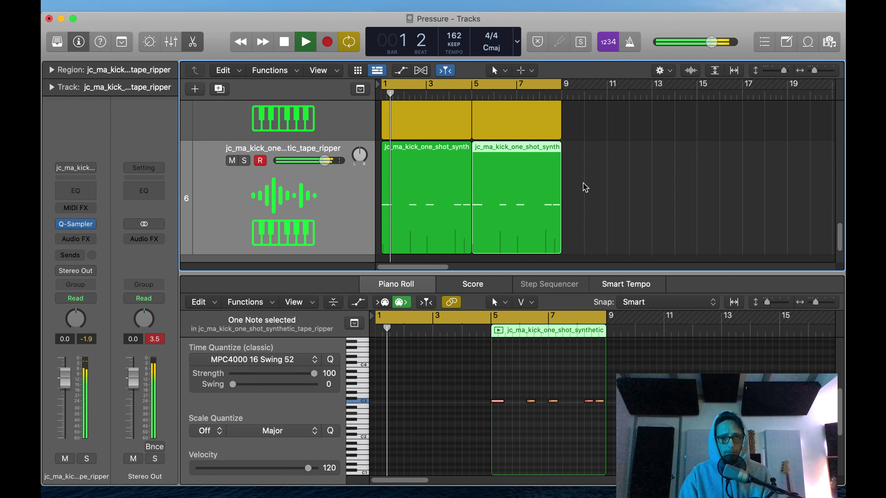
shift+click(457, 192)
key(super+j)
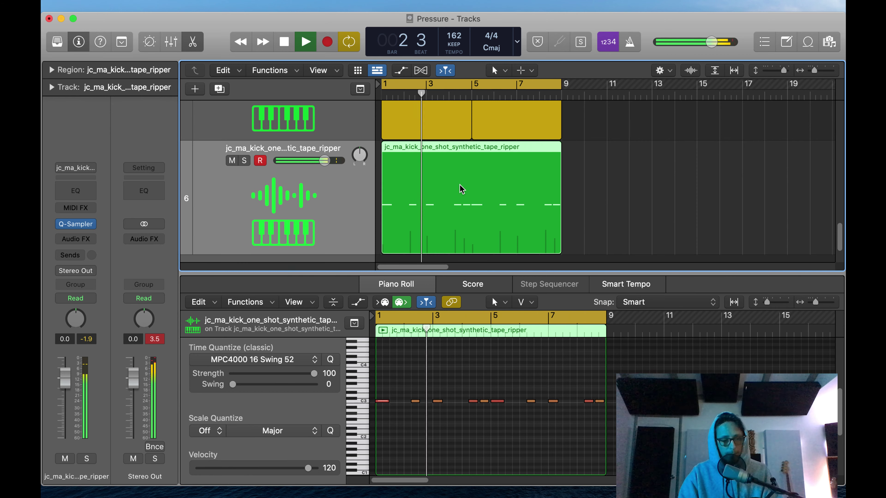
key(e)
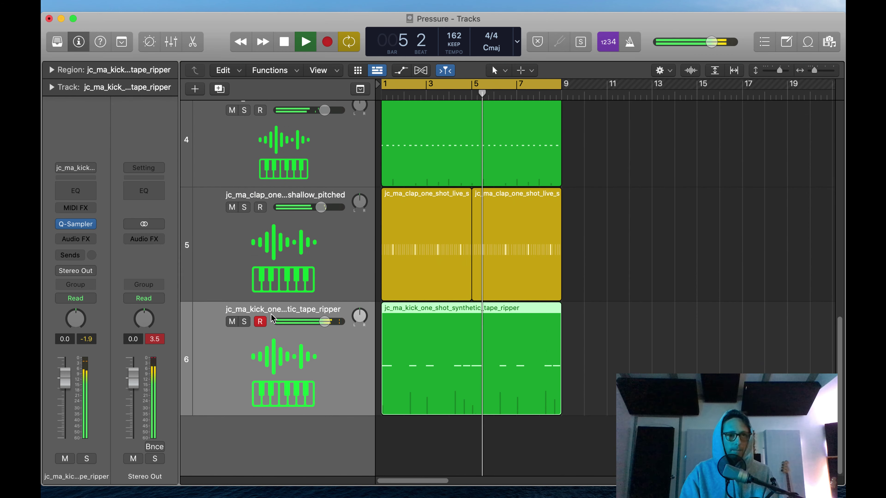
Stop playback and insert FabFilter Pro-Q 3 as an audio effect on the synthetic tape ripper kick track
key(space)
mouse_move(85, 227)
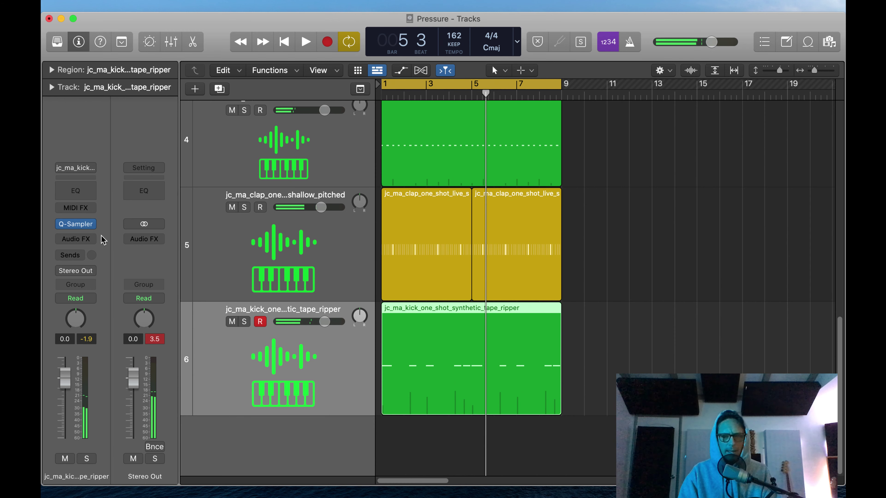
click(89, 241)
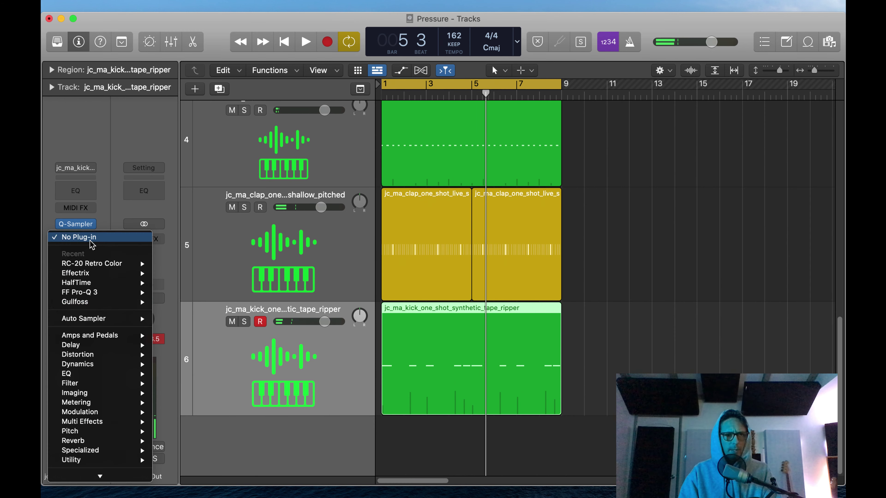
click(97, 297)
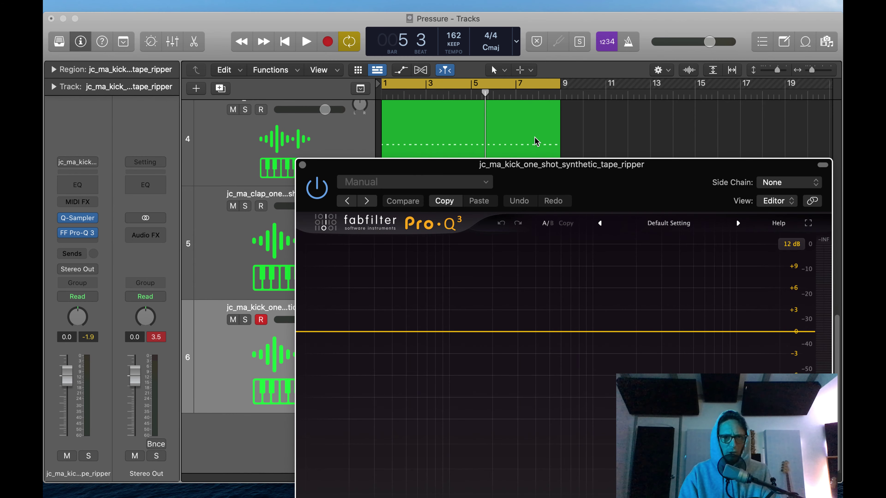
drag(647, 198, 490, 117)
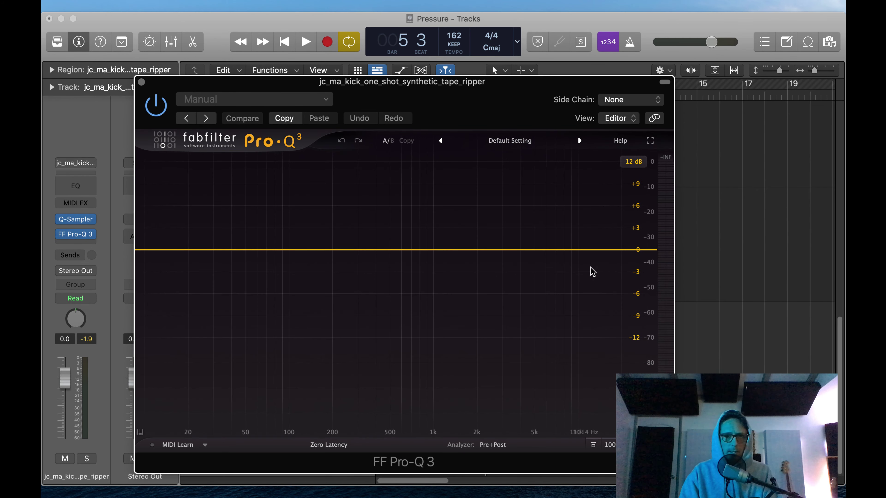
Add a high-cut band at about 3400 Hz with a 24 dB/oct slope to the kick EQ, auditioning it during playback
key(space)
click(580, 249)
click(551, 229)
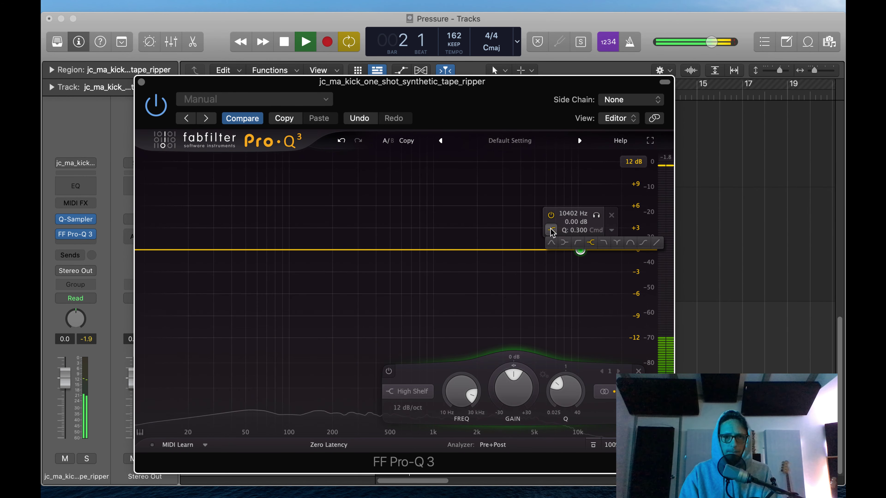
click(603, 242)
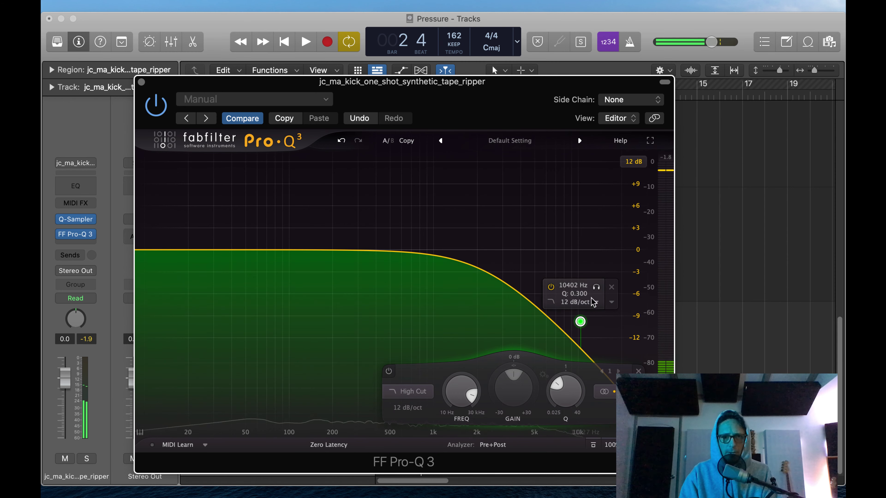
click(580, 303)
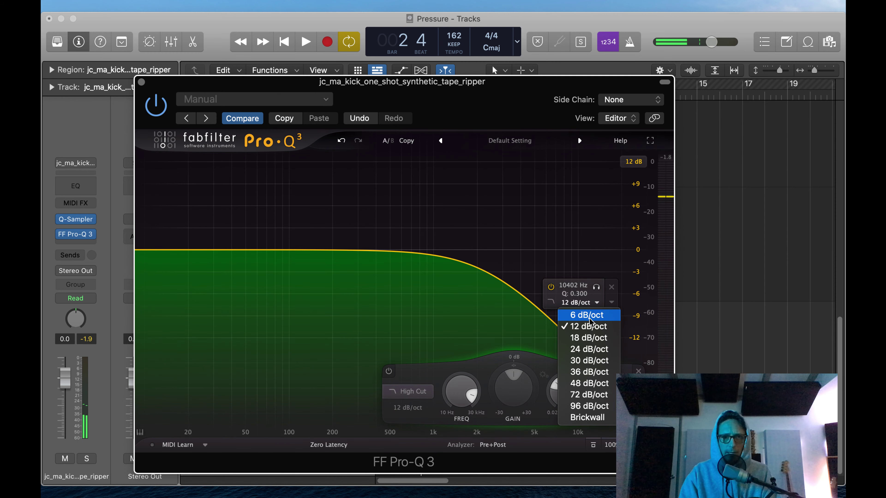
click(589, 349)
key(space)
drag(581, 323, 510, 268)
key(space)
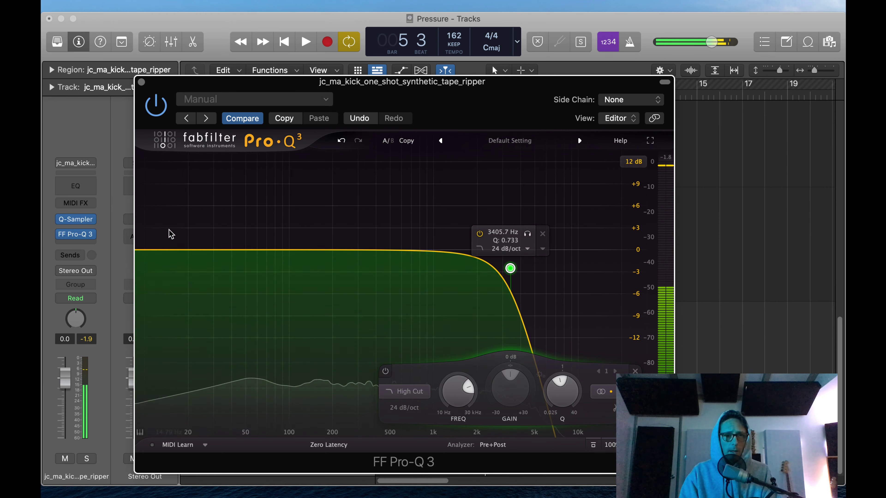
Add a low-cut band at about 20 Hz with a 24 dB/oct slope to the kick EQ
click(147, 249)
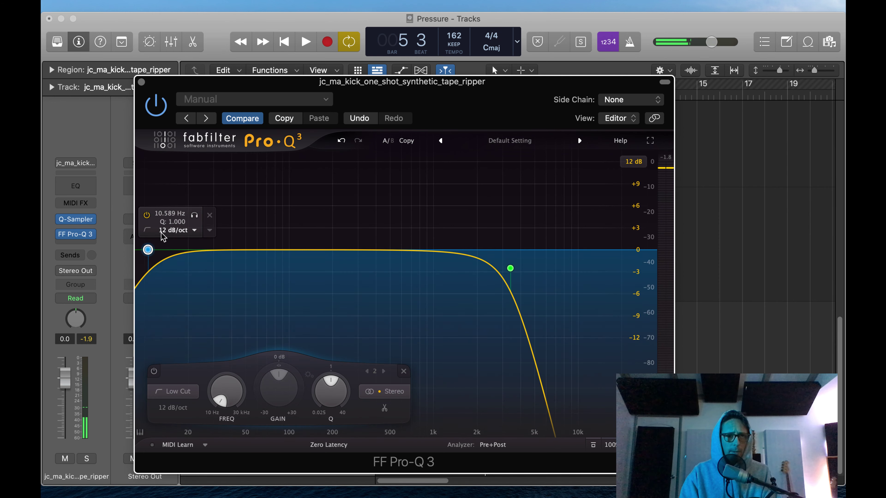
click(178, 231)
click(195, 278)
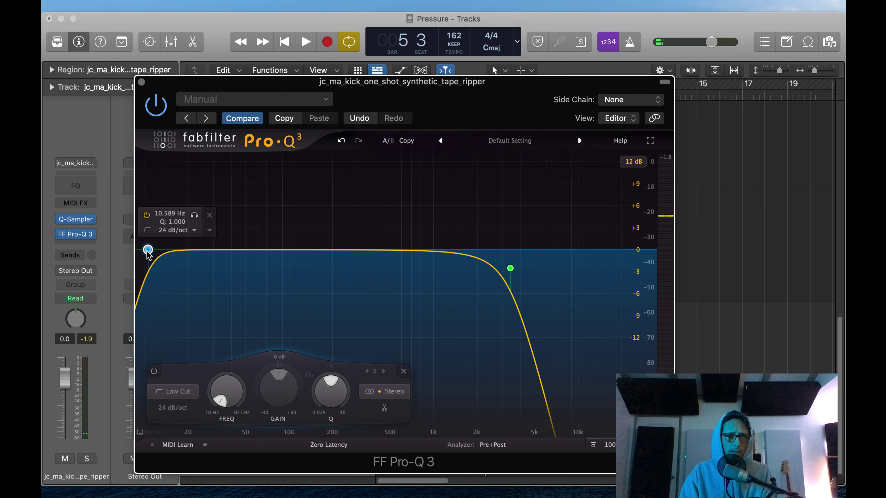
drag(148, 249, 187, 250)
Add bell bands boosting about 1.4 dB at 46 Hz and cutting about 3.9 dB at 387 Hz with Q 2, and close the EQ
key(space)
drag(266, 251, 243, 240)
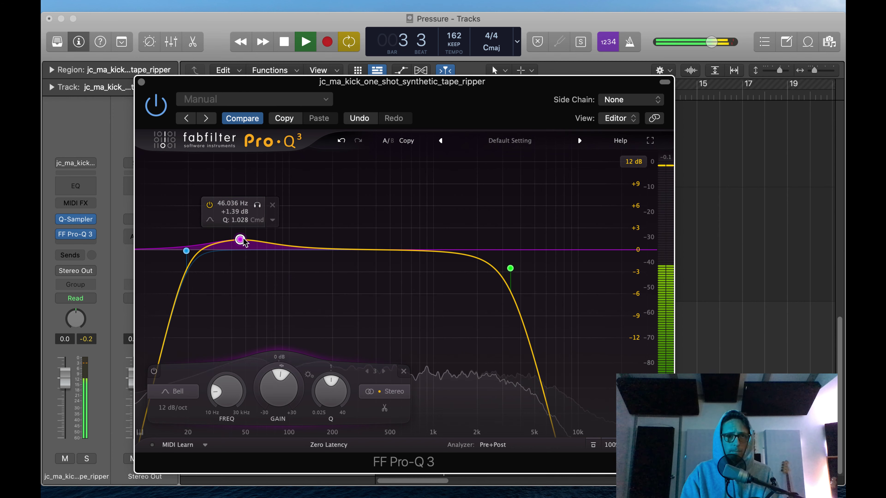
drag(371, 251, 376, 282)
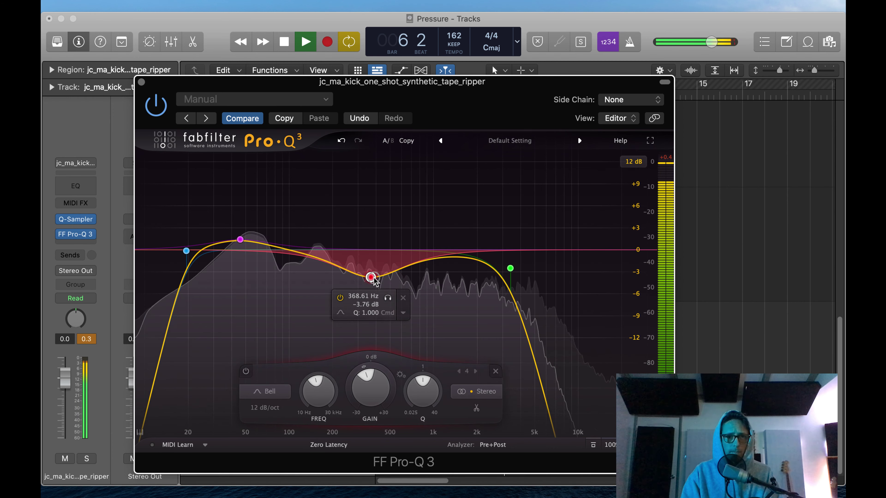
drag(425, 393, 431, 361)
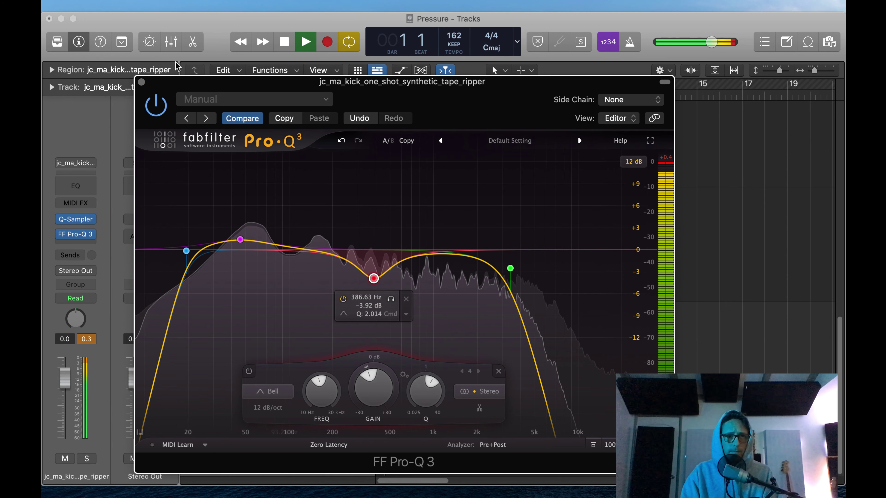
key(space)
click(142, 83)
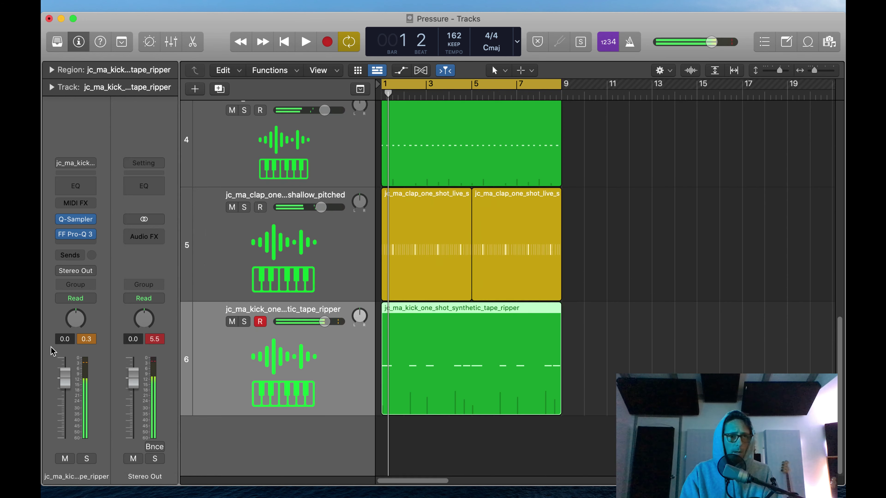
Insert the stereo Waves RCompressor after the EQ on the kick track
click(83, 244)
mouse_move(108, 475)
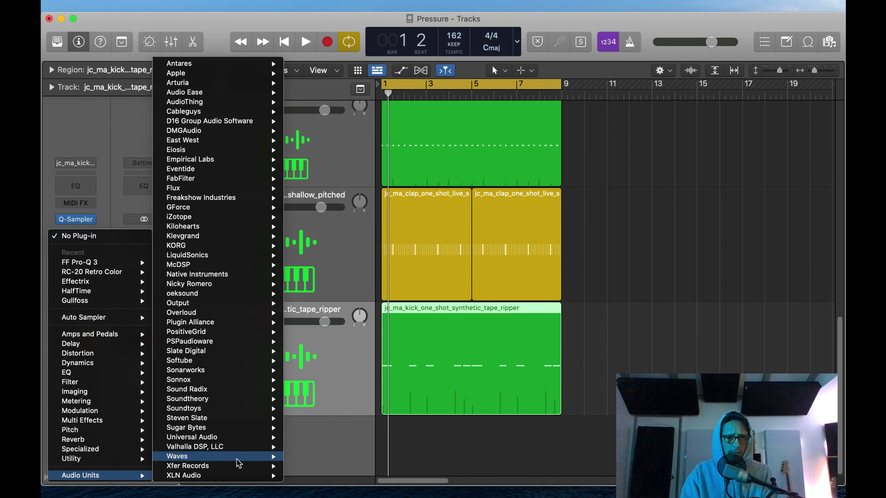
mouse_move(239, 463)
scroll(363, 336, down, 15)
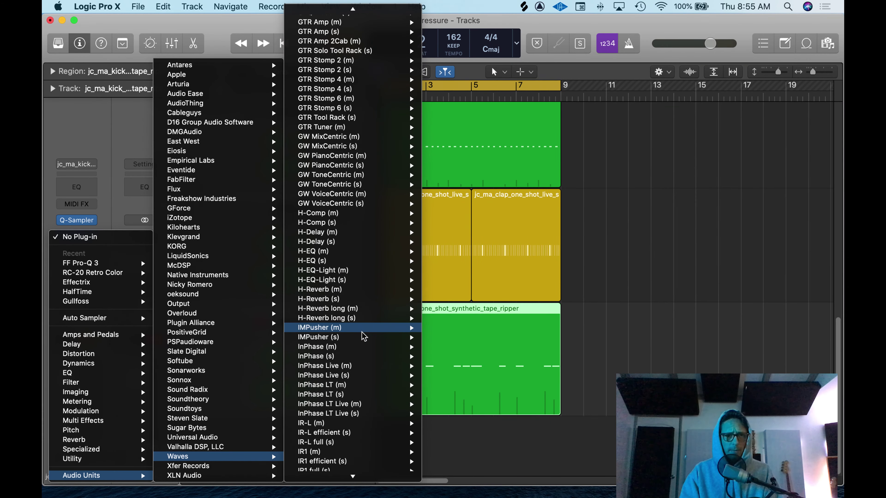
scroll(363, 336, down, 20)
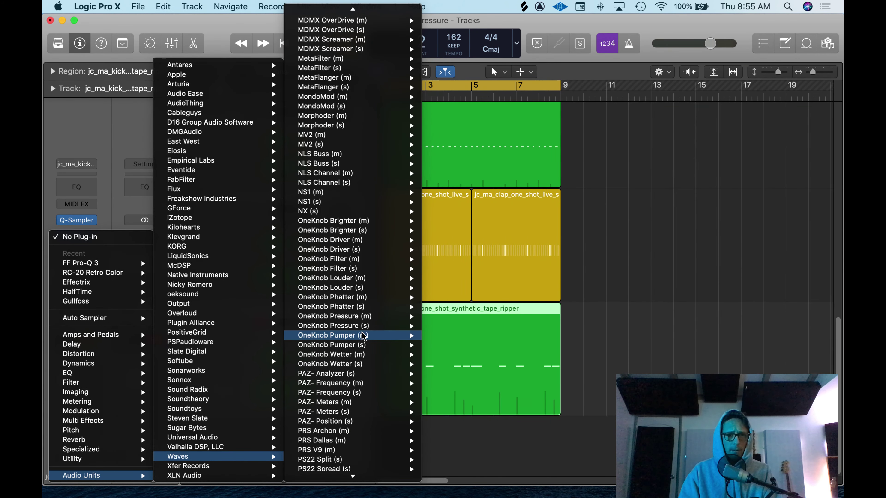
scroll(361, 389, down, 20)
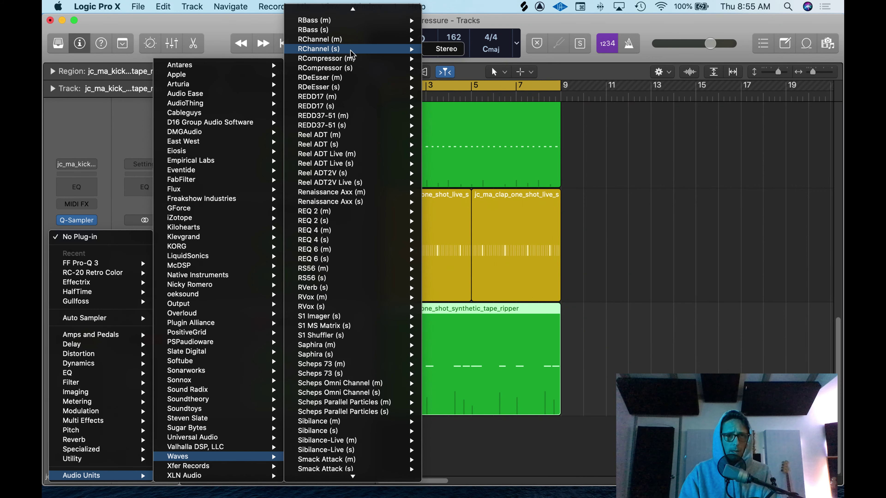
click(442, 67)
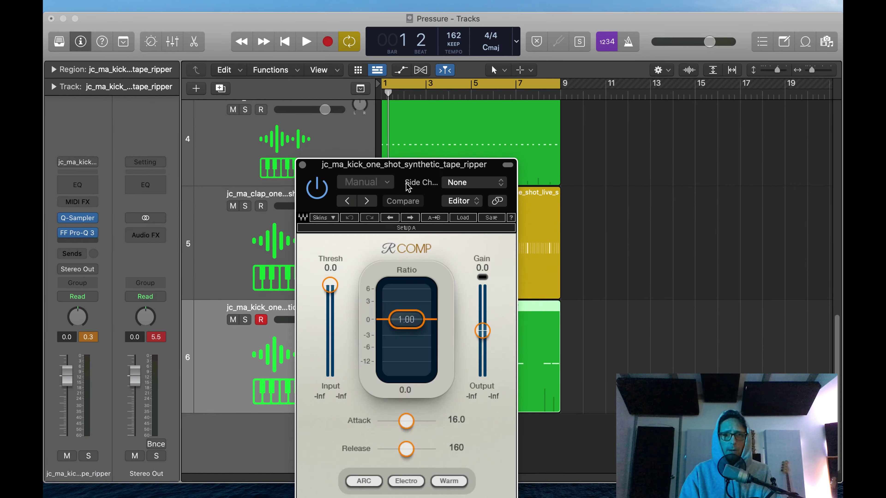
drag(413, 175, 422, 73)
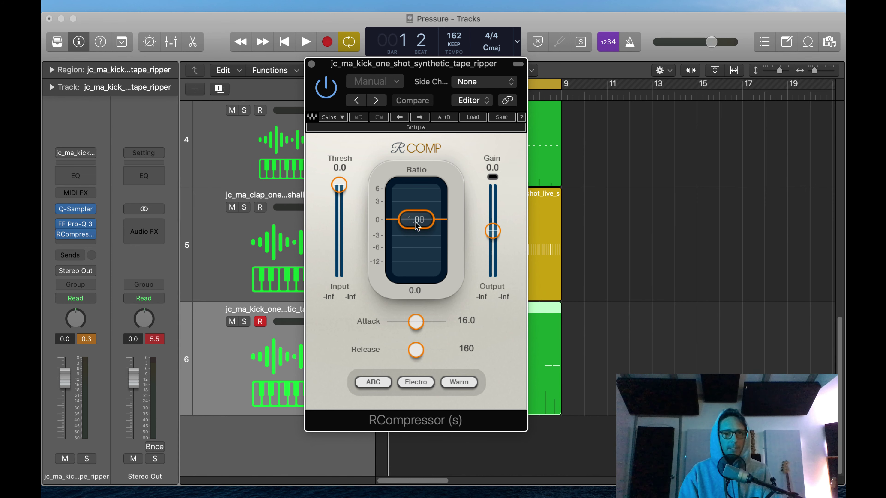
Set RCompressor to ratio 3.01, attack 68.3 and release 5.00, using the Opto and Smooth modes
drag(416, 225, 418, 252)
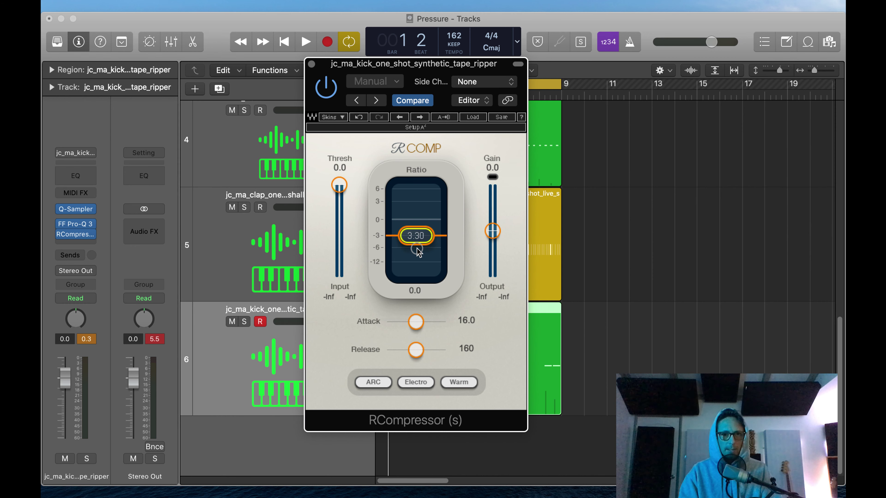
key(Return)
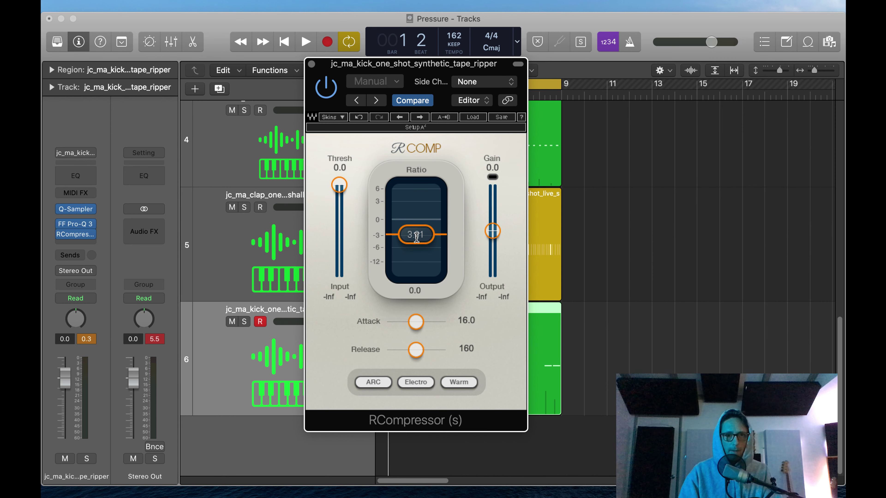
drag(417, 324, 439, 327)
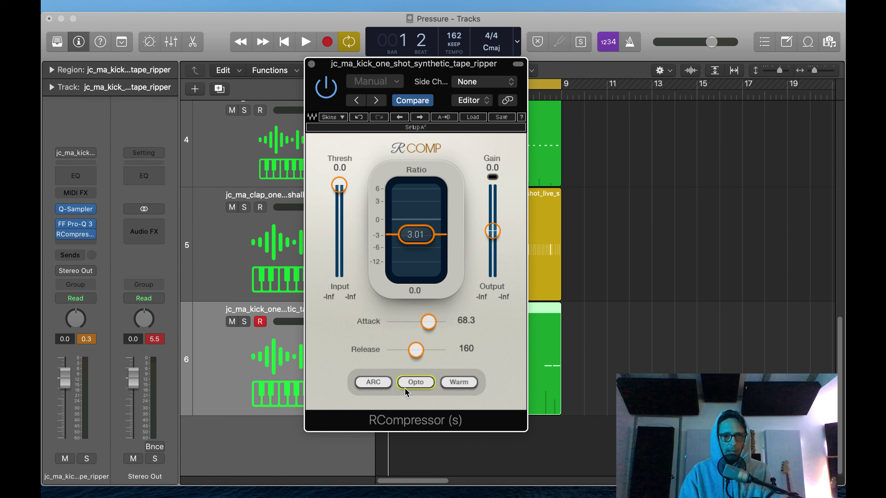
drag(421, 357, 391, 355)
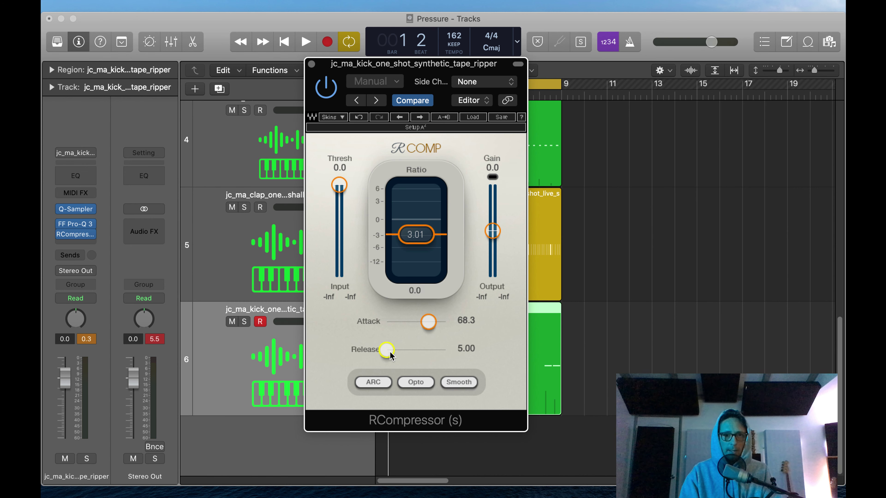
Lower the kick compressor's threshold to -14.1 while auditioning the beat
key(space)
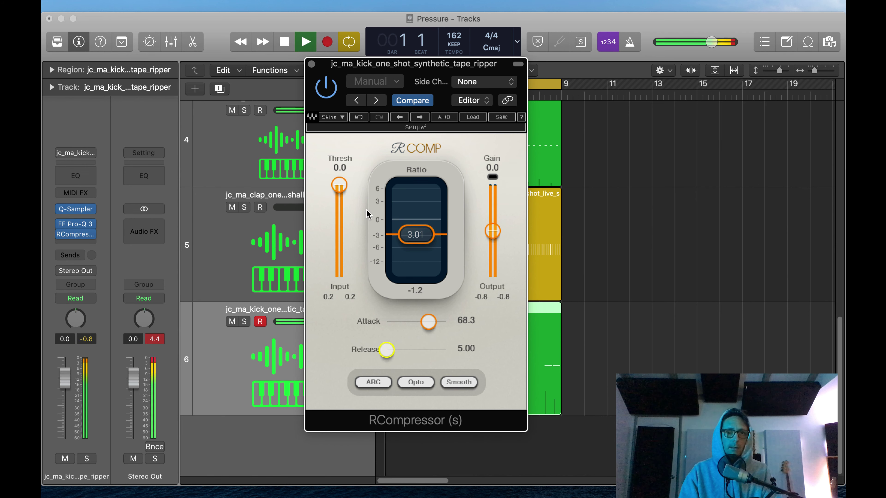
drag(339, 185, 339, 204)
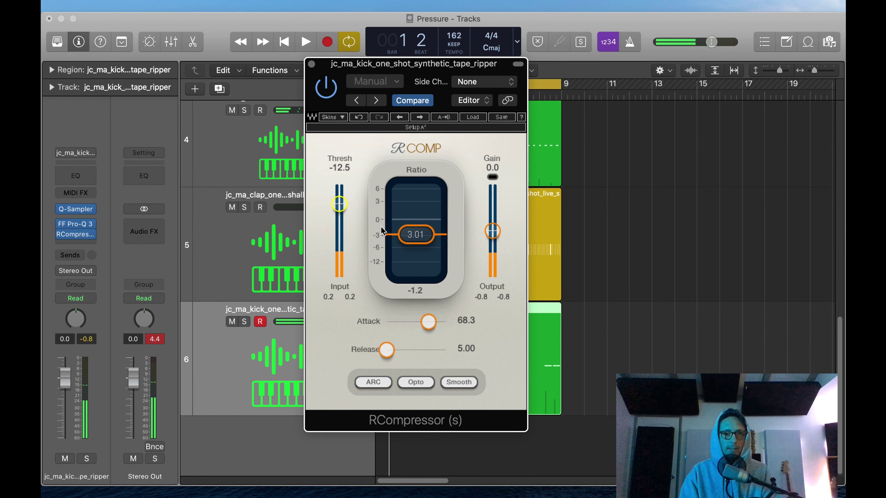
key(space)
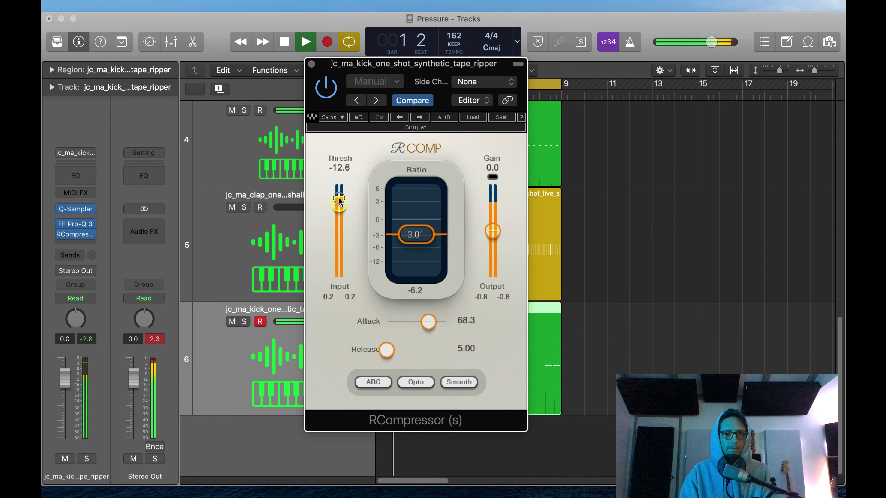
drag(340, 204, 339, 214)
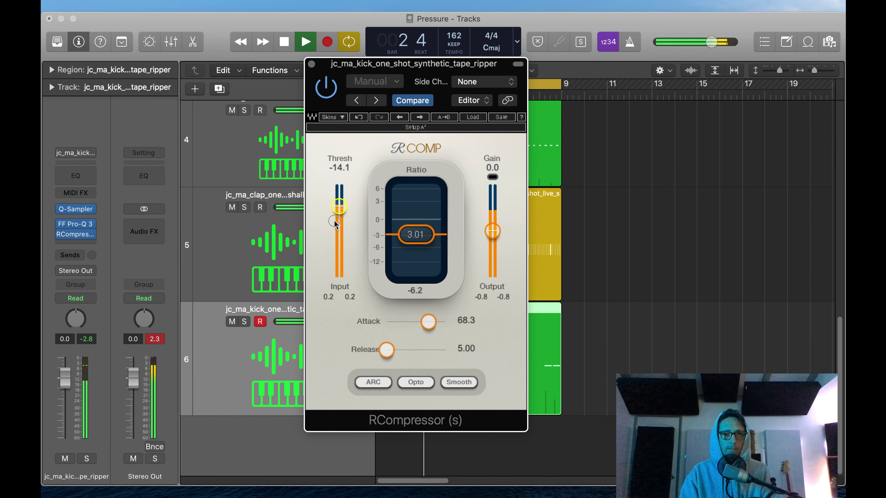
key(space)
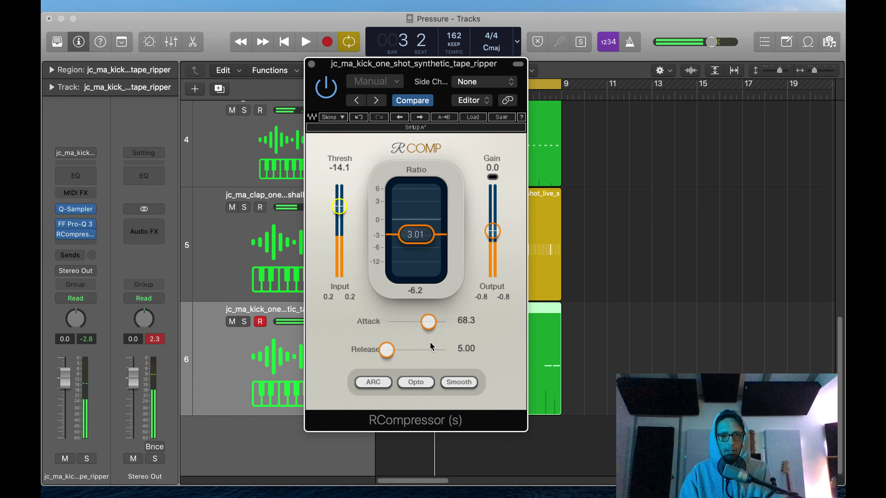
Set the kick compressor's attack to 74.7 and its output gain to 2.8 during playback
drag(428, 329, 437, 327)
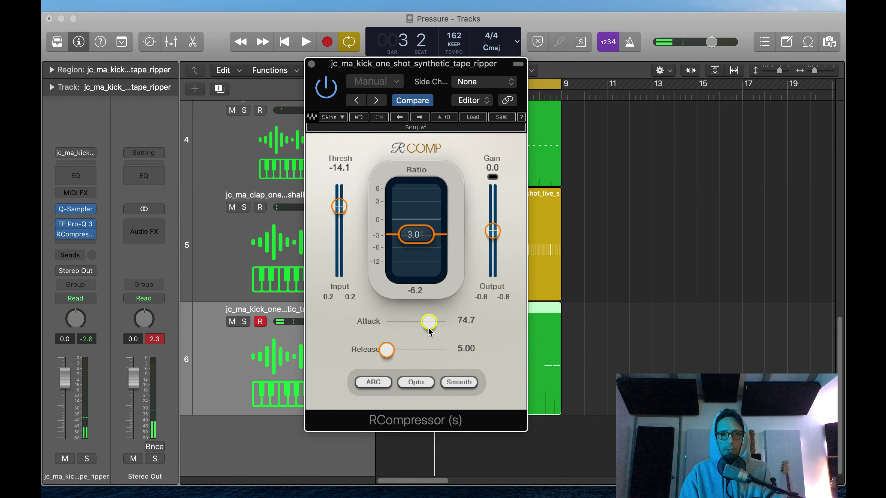
key(space)
drag(492, 231, 491, 255)
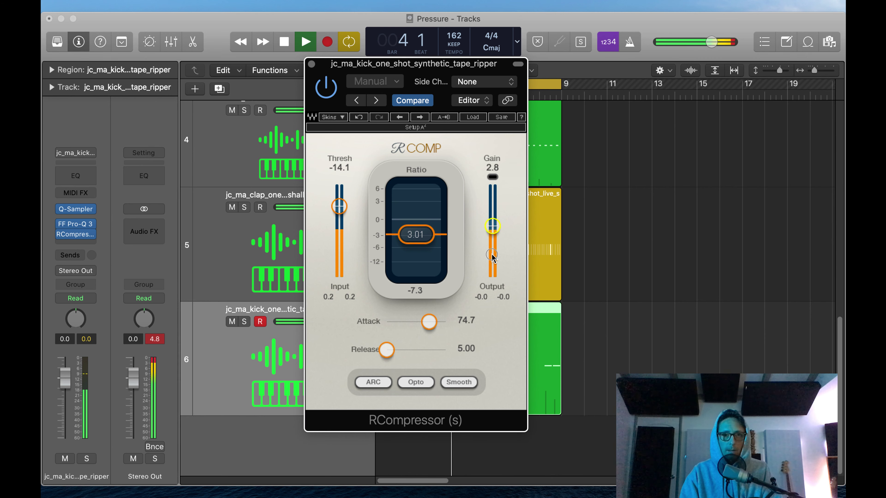
key(space)
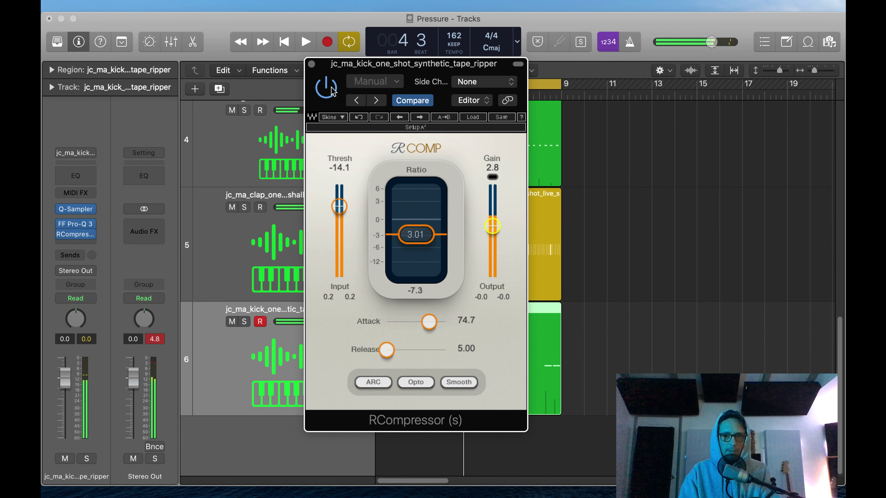
Compare the kick with RCompressor bypassed and engaged during playback, close the compressor window and stop playback
key(space)
click(331, 93)
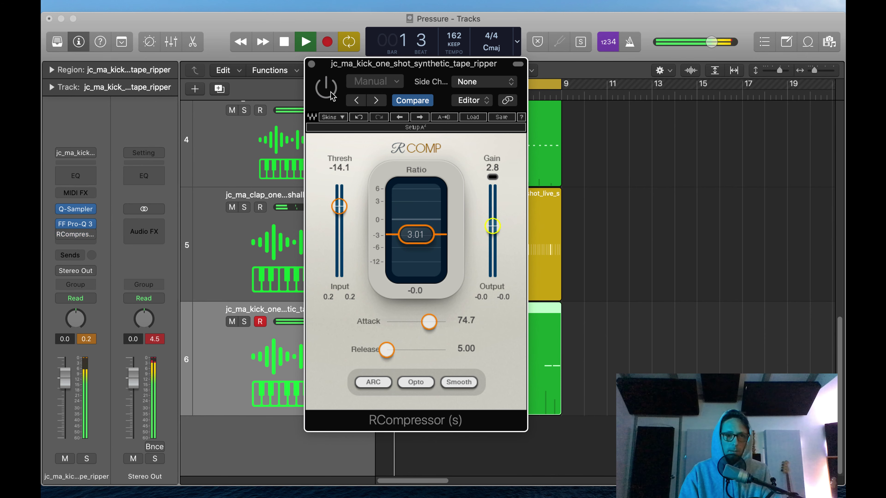
click(332, 90)
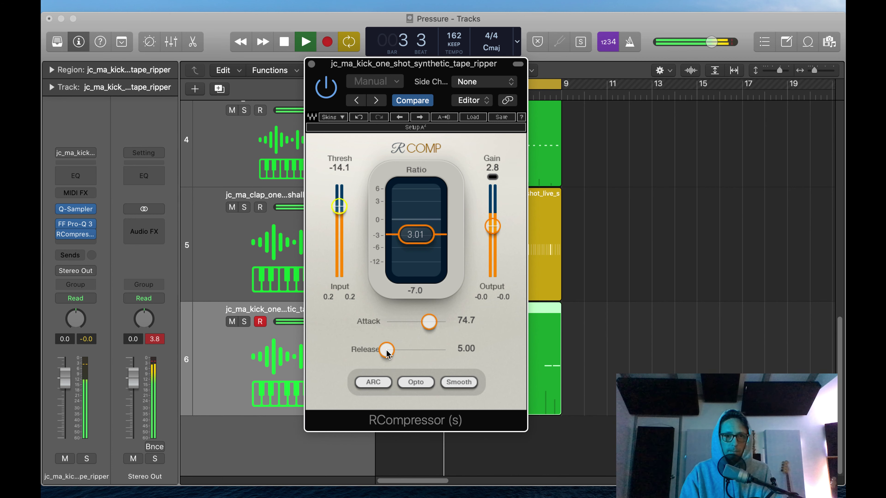
click(312, 64)
key(space)
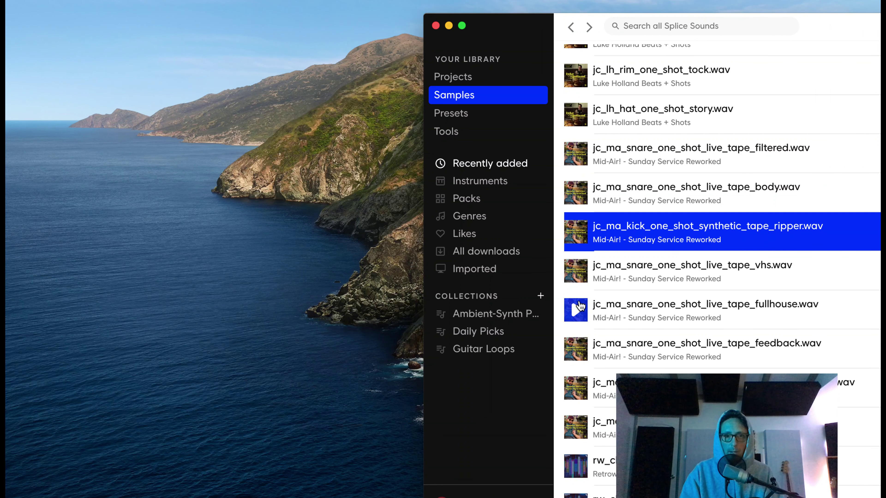
Browse the recently added Splice samples and preview KIT1_Hat.wav
scroll(640, 336, down, 10)
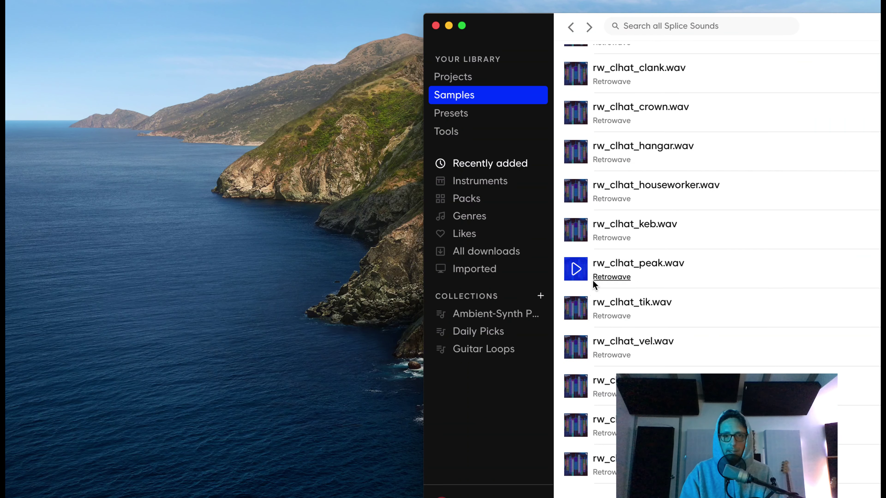
key(Down)
key(Down)
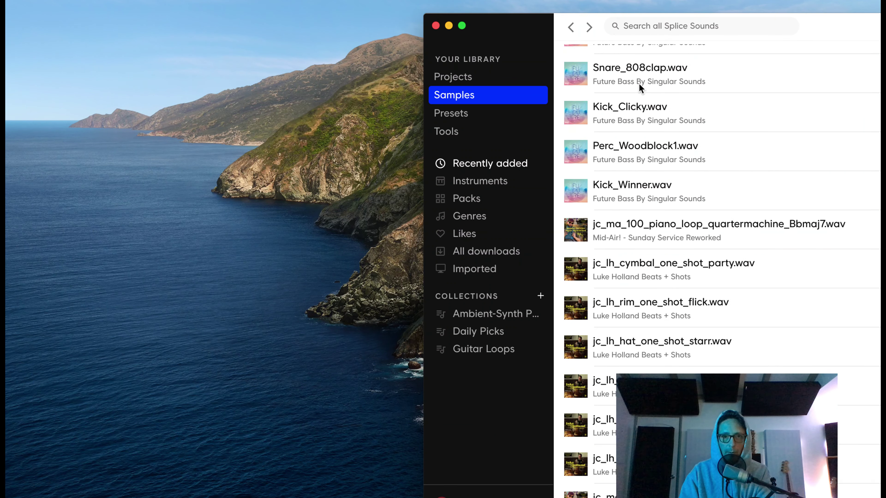
scroll(642, 104, up, 15)
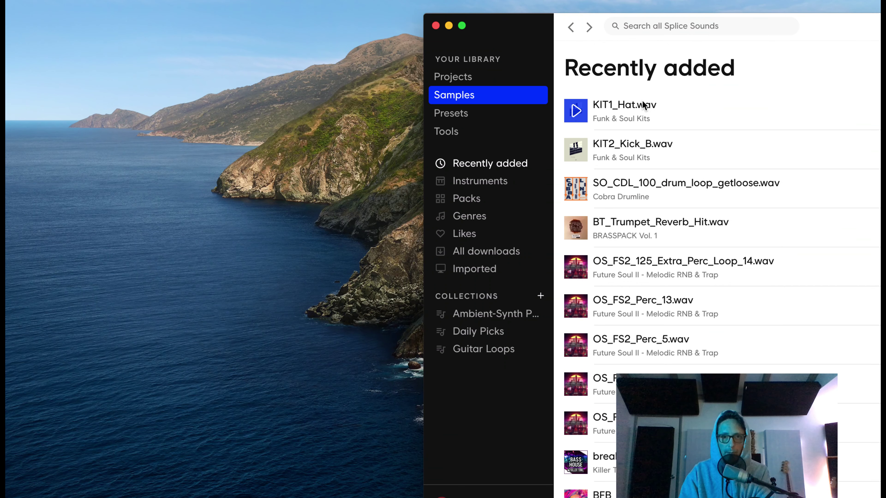
click(586, 115)
Search the Splice samples for kick
click(664, 25)
text(j)
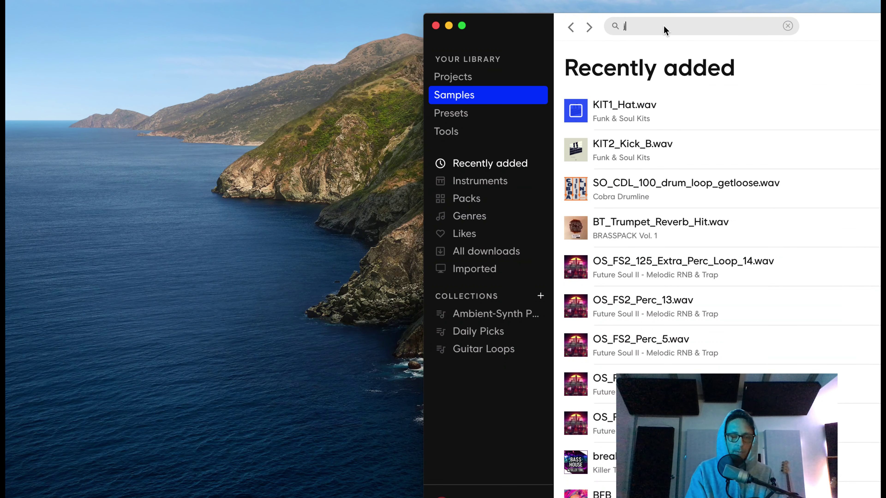
key(BackSpace)
text(kick)
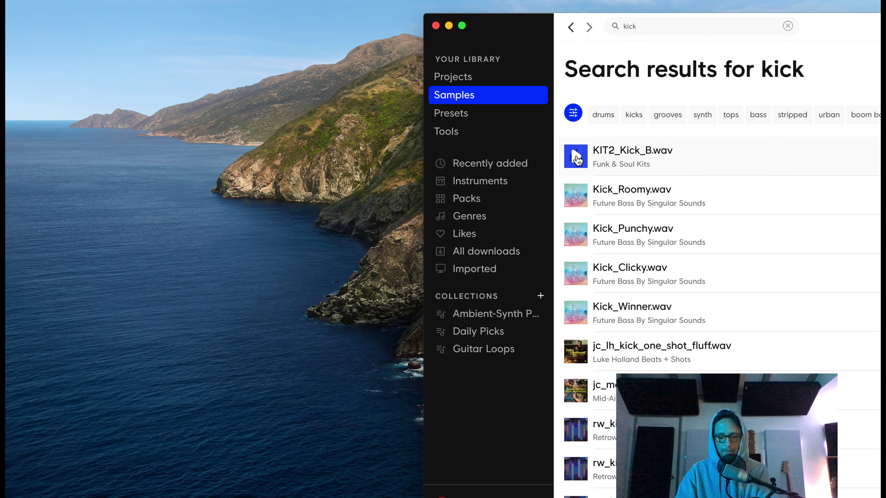
Audition the kick results from the Future Bass, Luke Holland, Mid-Air! and Retrowave packs
scroll(576, 160, down, 1)
key(Down)
key(Down)
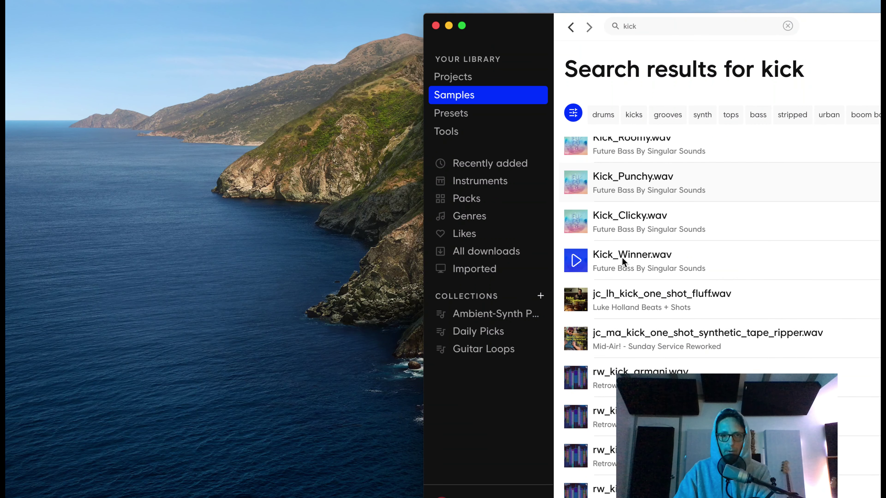
key(Up)
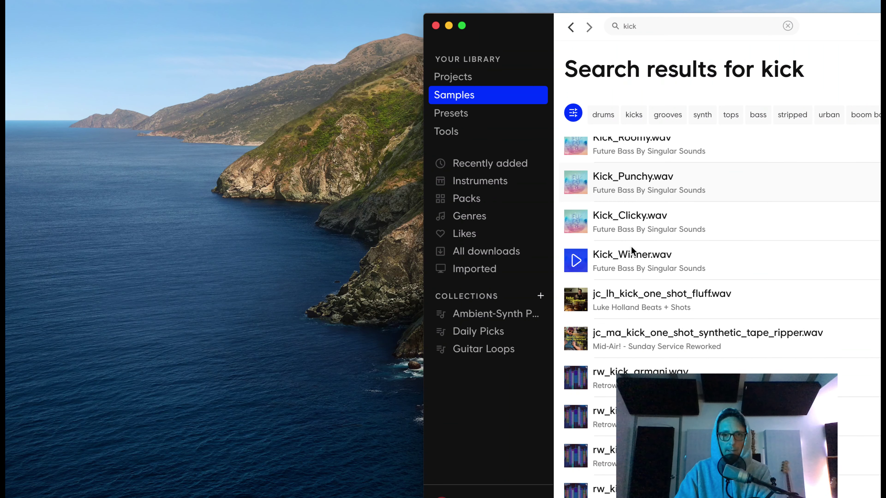
key(Down)
key(Down)
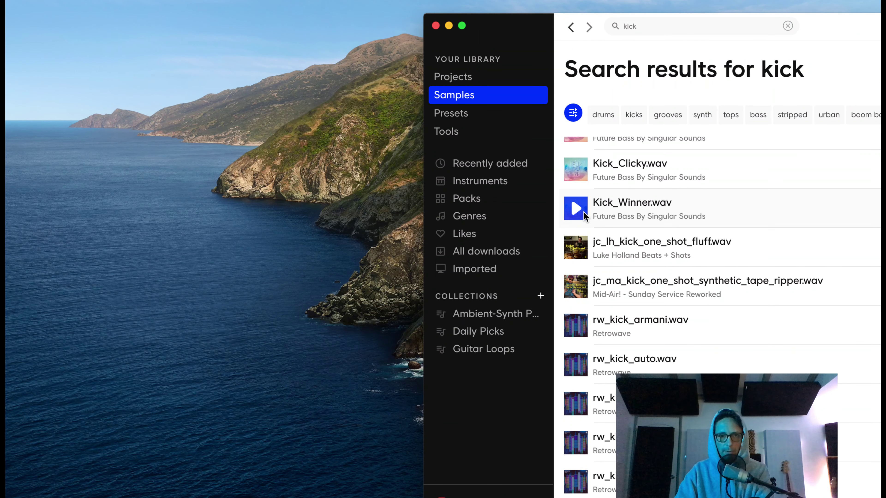
key(Down)
key(Down)
key(Down)
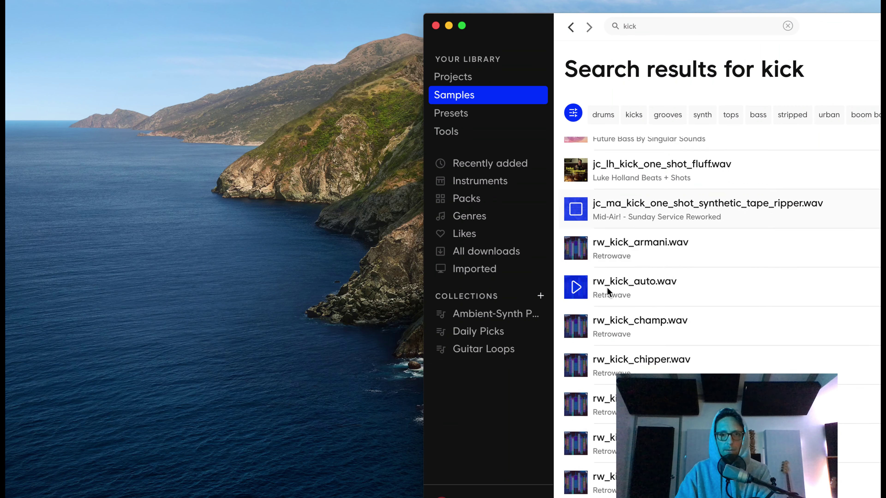
key(Down)
key(Down)
key(Down)
key(Down)
key(Down)
key(Down)
key(Down)
key(Down)
key(Down)
key(Down)
key(Down)
key(Down)
key(Down)
key(Down)
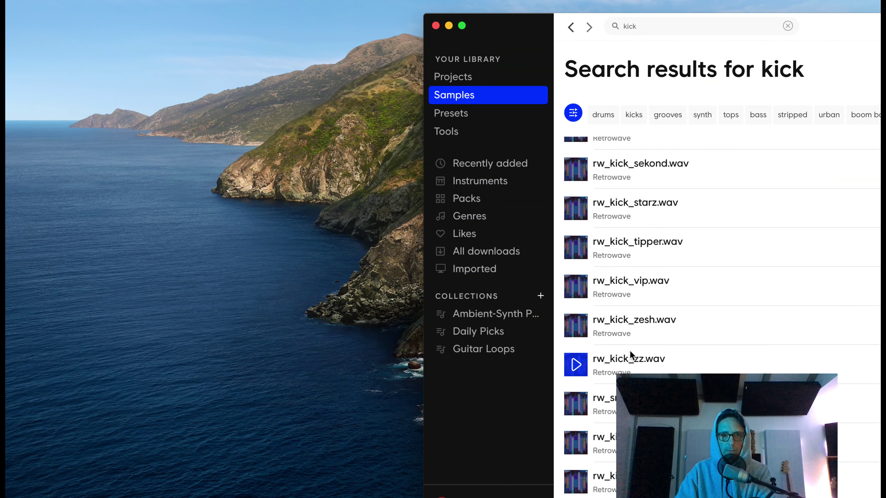
Audition nn_drum_120_flame_kick.wav and the kicks listed before it, back up to rw_kick_zinclair.wav
key(Down)
key(Down)
key(Down)
key(Down)
key(Down)
key(Down)
key(Down)
key(Down)
click(575, 221)
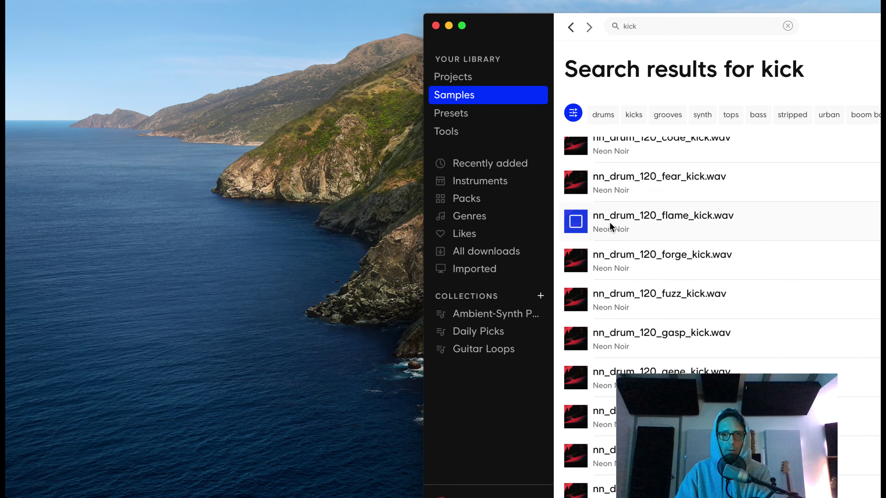
key(Up)
key(Up)
key(Up)
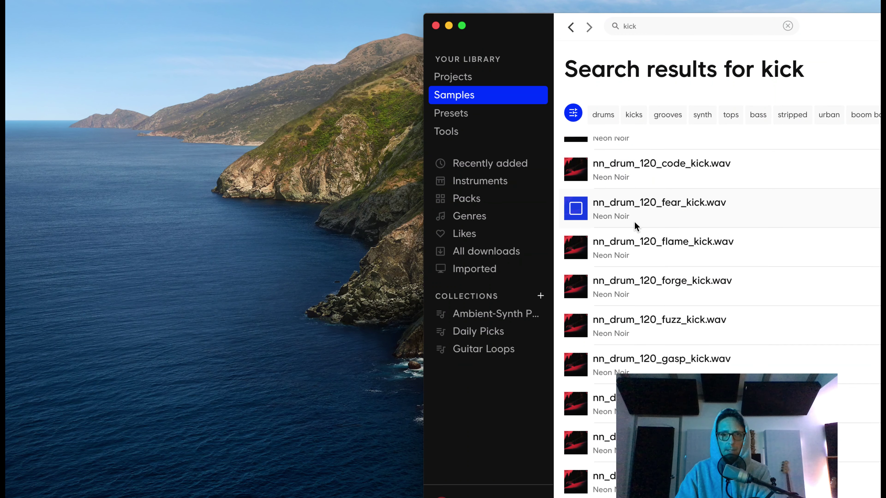
key(Up)
key(Up)
key(Up)
key(Up)
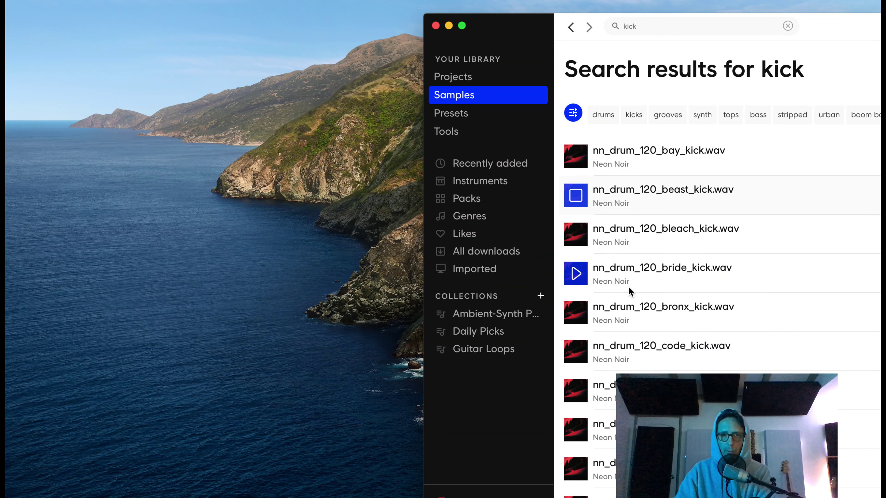
key(Up)
key(Up)
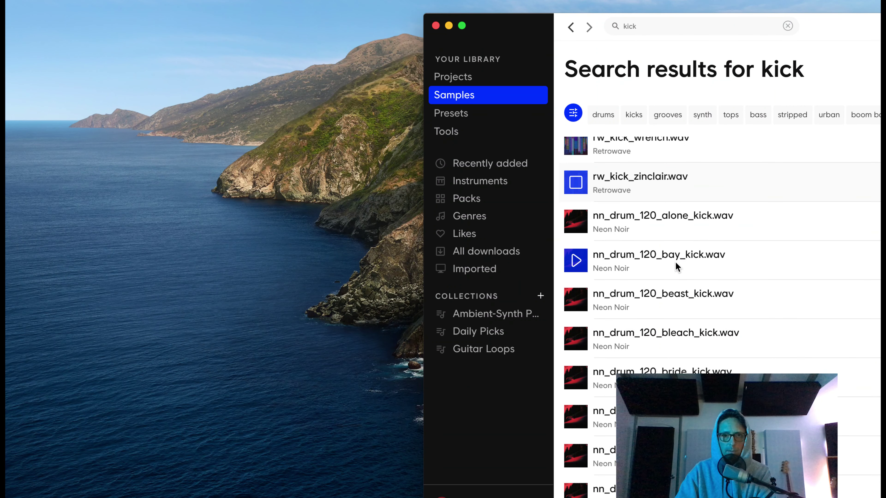
Audition the Neon Noir kicks down to nn_drum_120_gene_kick.wav, replaying the forge, fuzz and gasp samples for comparison
key(Down)
key(Down)
key(Down)
key(Down)
key(Down)
key(Down)
key(Down)
key(Down)
key(Down)
key(Down)
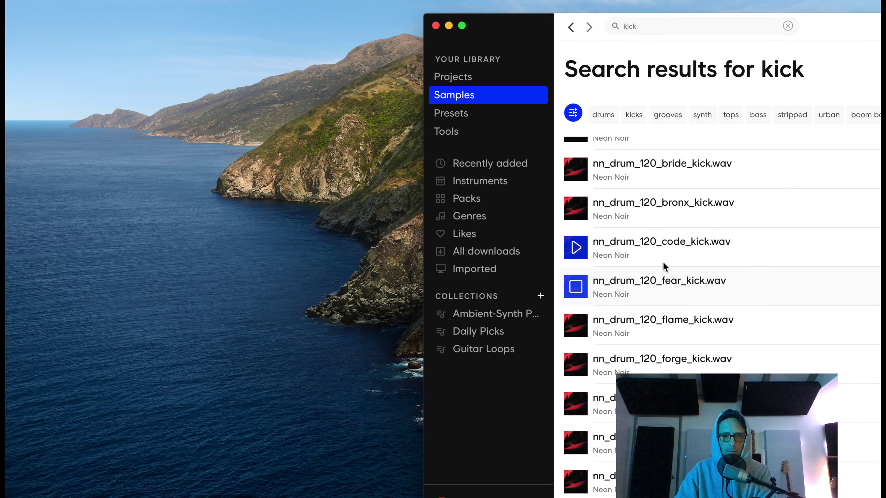
key(Down)
key(Down)
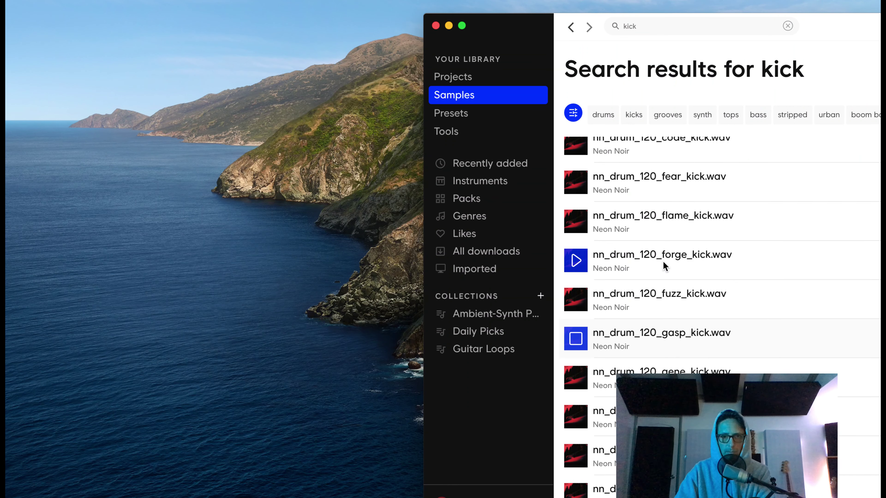
key(Up)
click(582, 330)
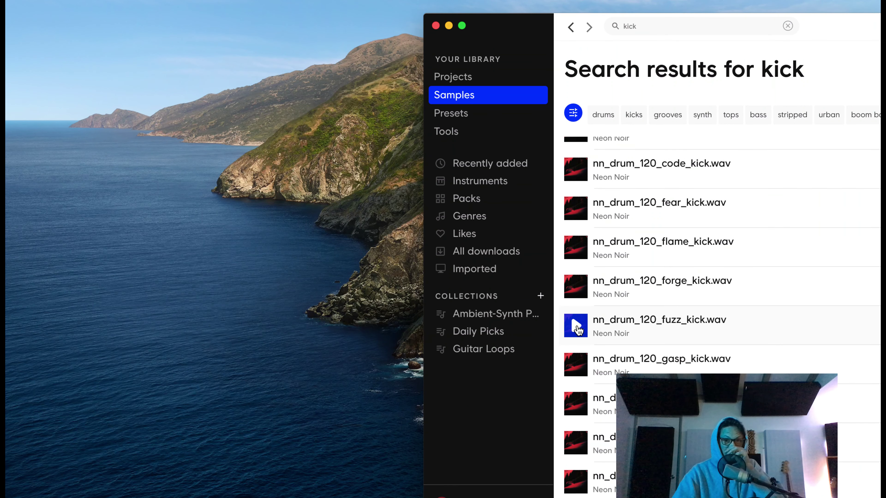
click(579, 330)
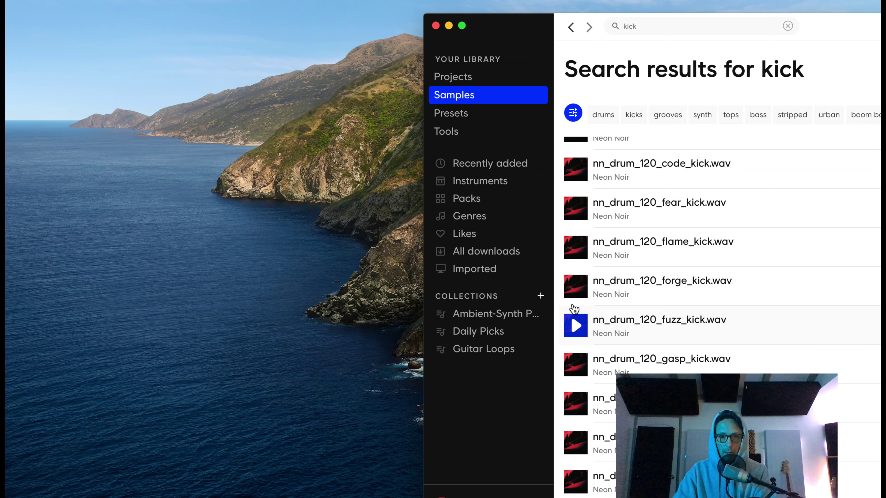
click(576, 289)
key(Down)
key(Down)
key(Down)
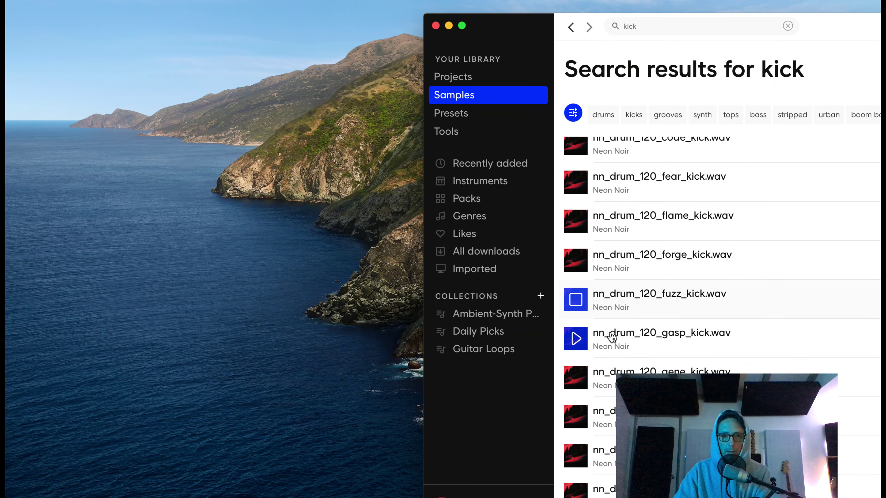
key(Up)
key(Down)
key(Down)
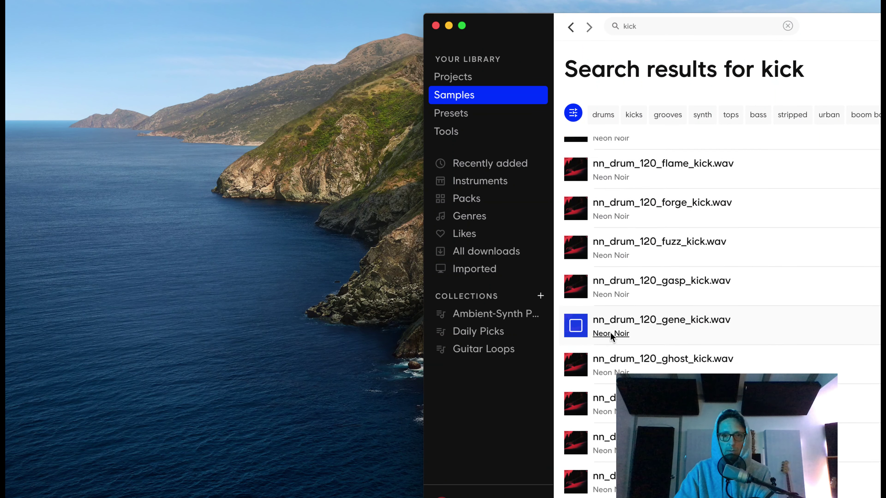
Audition the remaining Neon Noir kicks from nn_drum_120_ghost_kick.wav onward, past the guest, heart and reptil samples
key(Down)
key(Down)
key(Down)
key(Down)
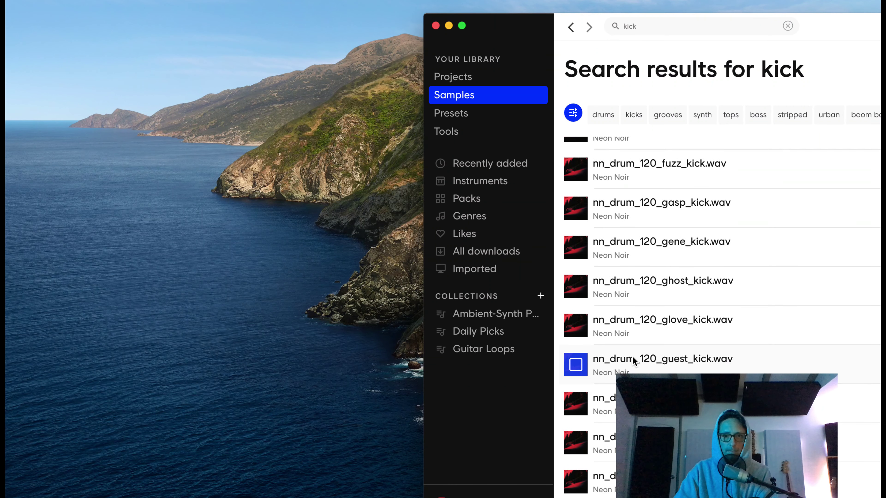
key(Down)
key(Up)
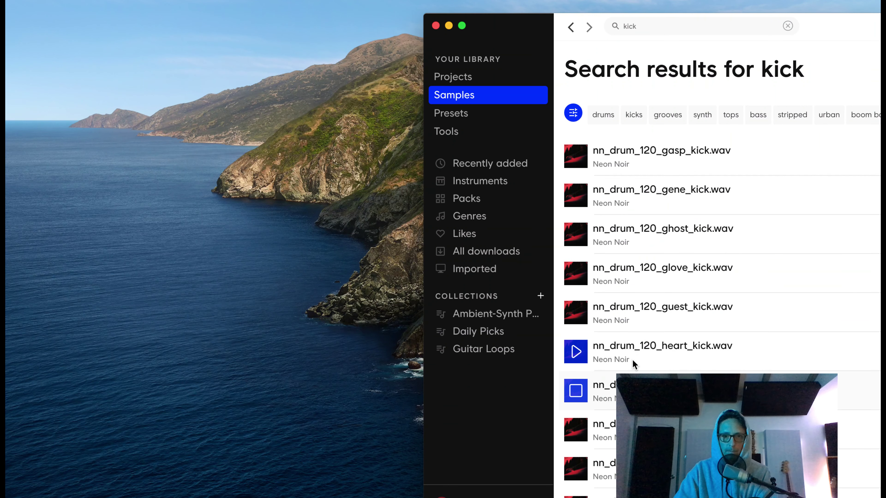
click(581, 394)
key(Down)
key(Down)
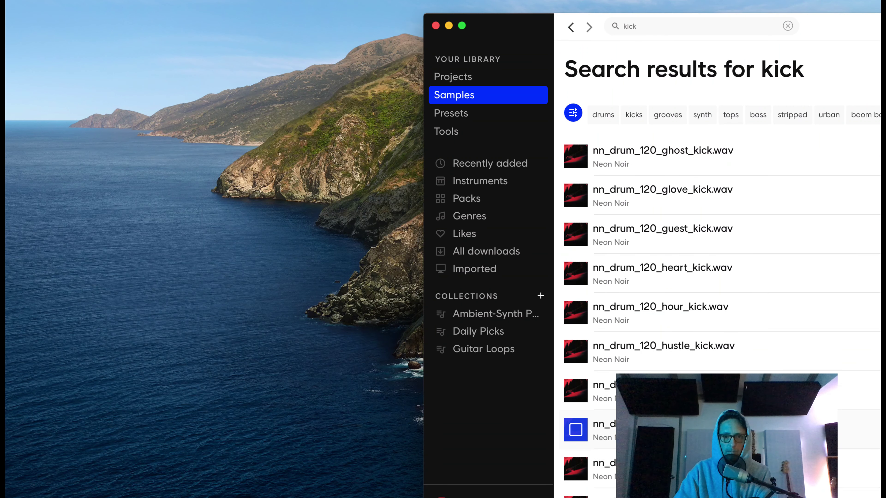
key(Down)
key(Down)
key(Down)
key(Down)
key(Down)
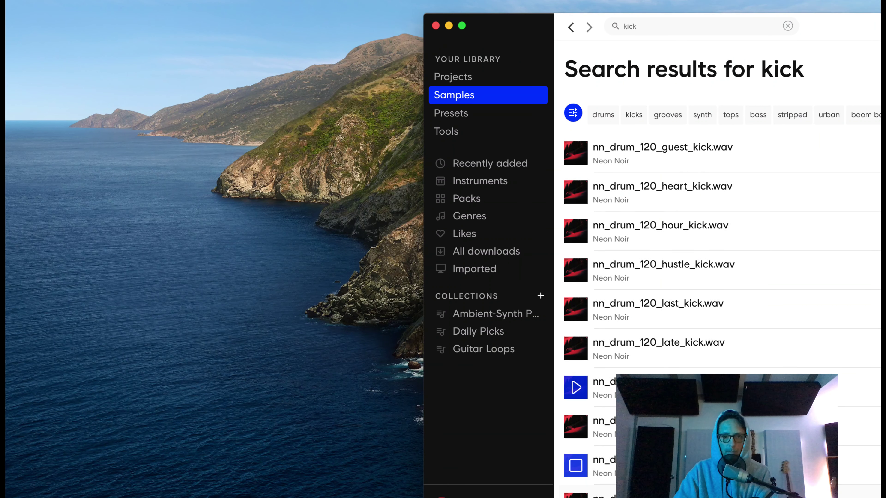
key(Down)
key(Down)
key(Down)
key(Down)
key(Down)
key(Down)
key(Down)
key(Down)
key(Down)
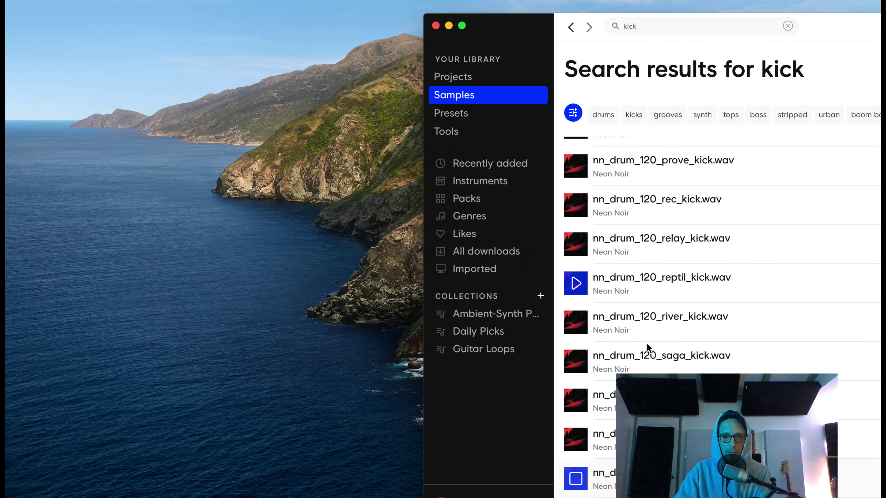
key(Down)
key(Down)
key(Down)
Filter the search results by the kicks tag and audition the one-shots around jc_lh_kick_one_shot_fluff.wav
click(633, 115)
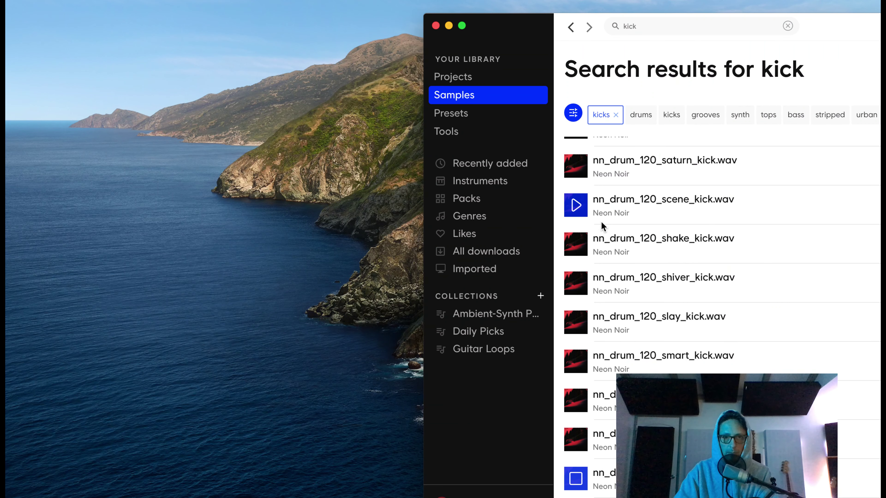
key(Down)
key(Down)
key(Down)
scroll(636, 263, down, 3)
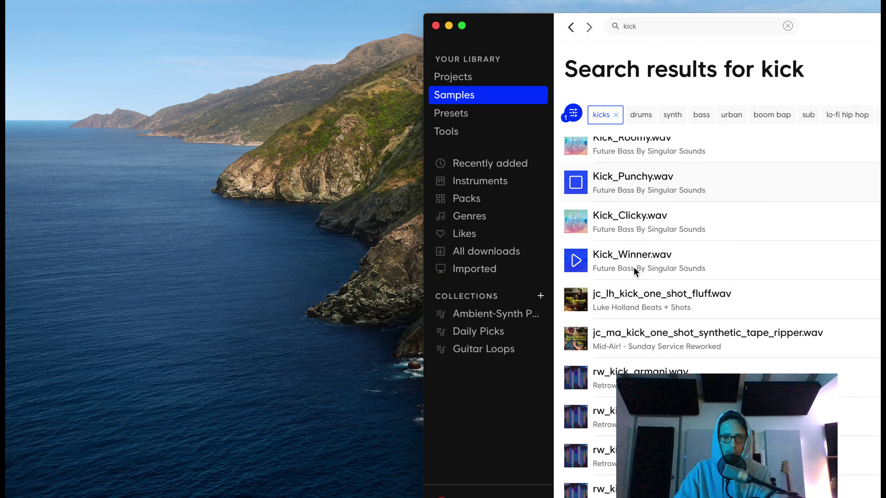
key(Down)
key(Down)
key(Down)
key(Down)
key(Up)
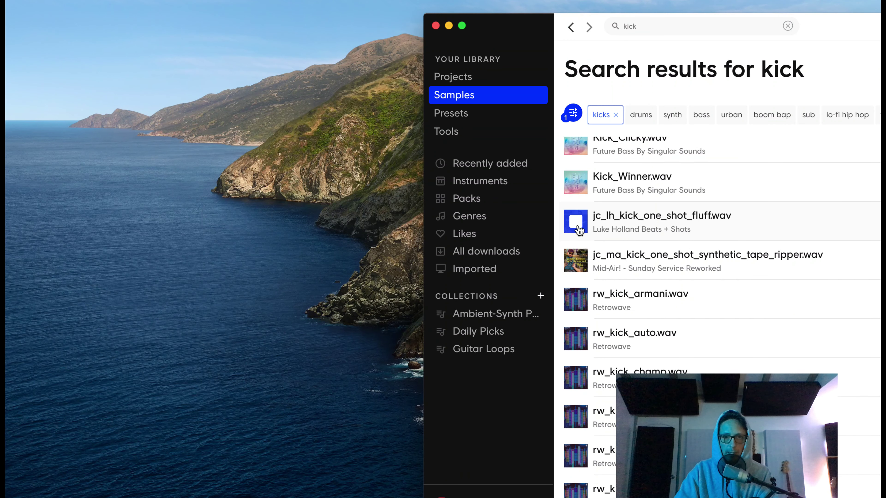
Create a Quick Sampler (Original) track in Logic Pro from jc_lh_kick_one_shot_fluff.wav and copy the existing kick region onto it
drag(579, 230, 265, 435)
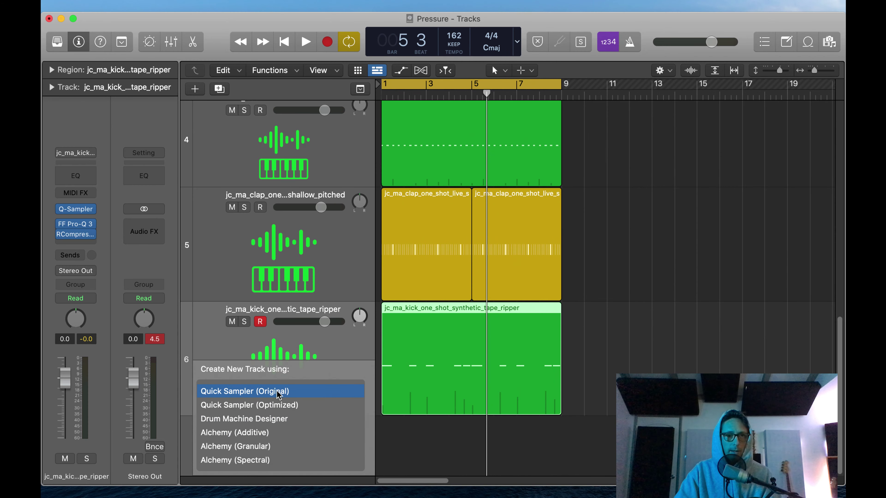
click(244, 391)
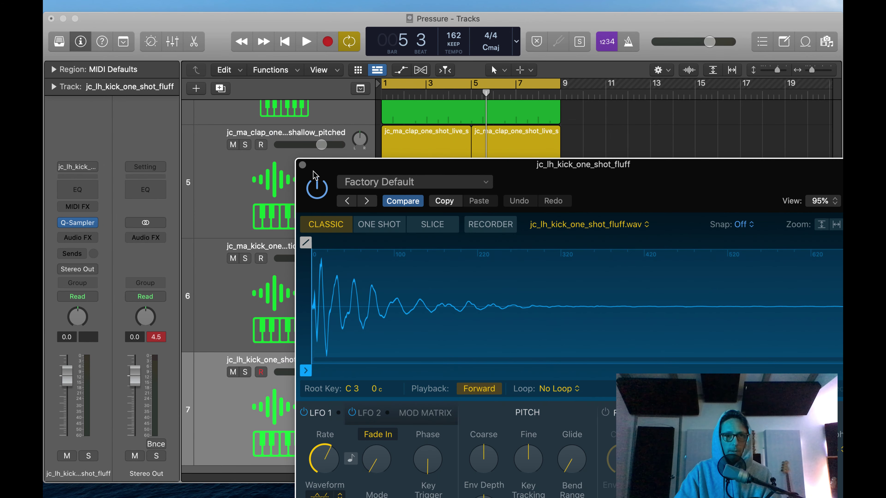
click(302, 165)
drag(435, 317, 432, 373)
Balance the layered kicks during playback, setting the tape_ripper track to -2.7 dB and the fluff track to -1.0 dB
key(space)
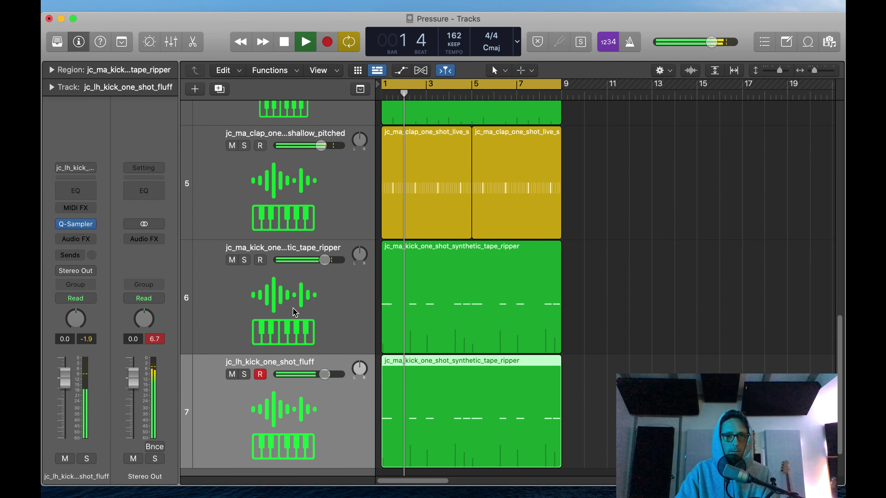
click(310, 295)
drag(324, 259, 307, 265)
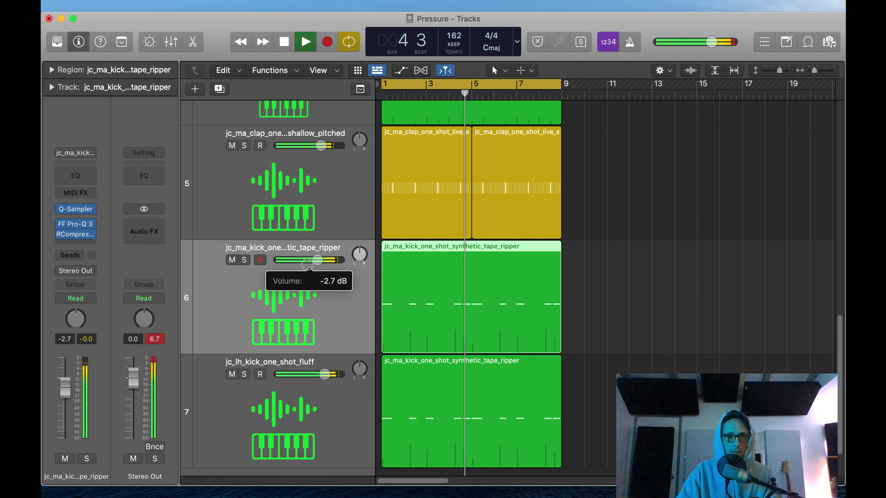
drag(325, 374, 319, 375)
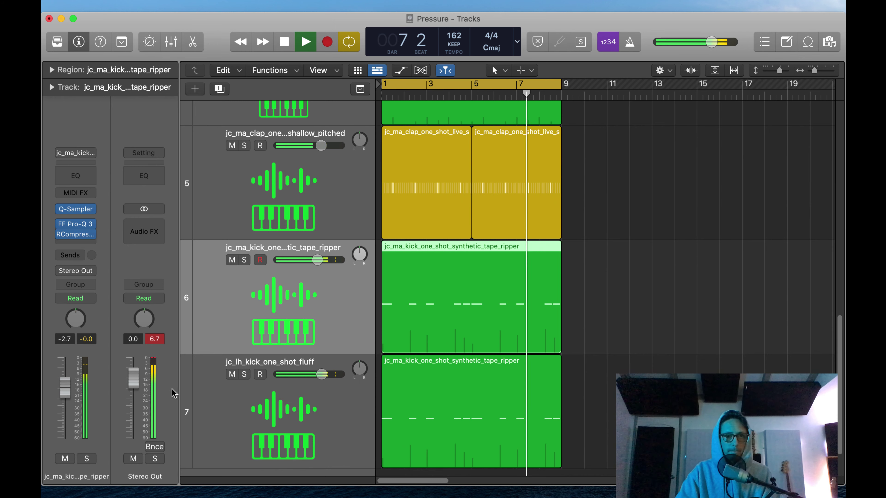
Audition the fluff kick track soloed and back in the full beat, select that track and stop playback
click(244, 374)
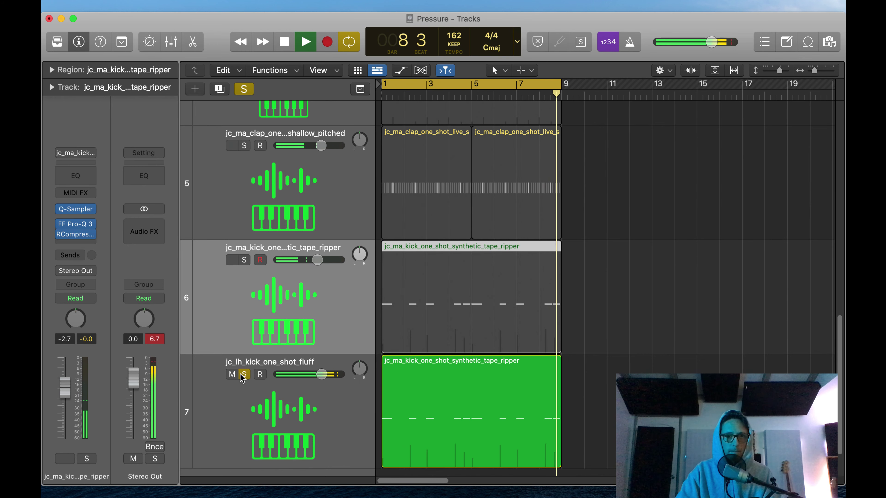
click(244, 374)
click(246, 437)
key(space)
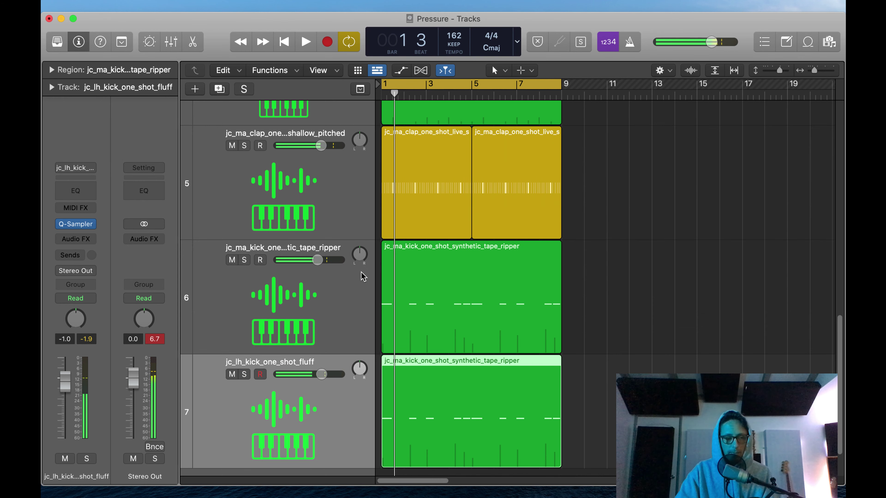
Copy the tape_ripper channel's Pro-Q 3 and RCompressor to the fluff kick channel and delete the copied EQ's 46 Hz boost band
key(x)
drag(455, 197, 496, 188)
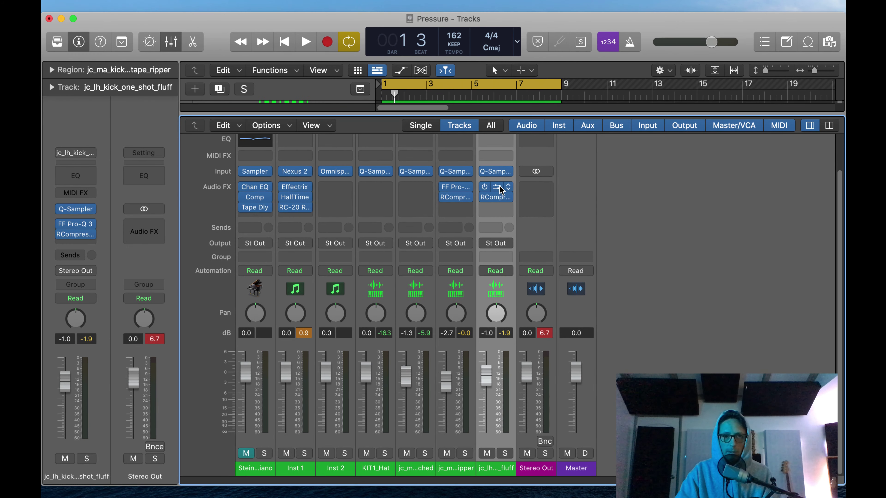
click(496, 189)
click(399, 323)
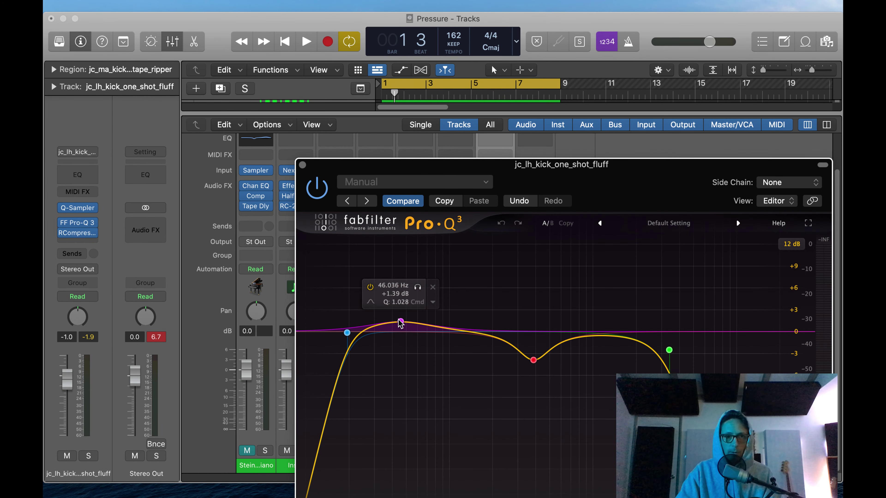
double_click(401, 324)
click(433, 287)
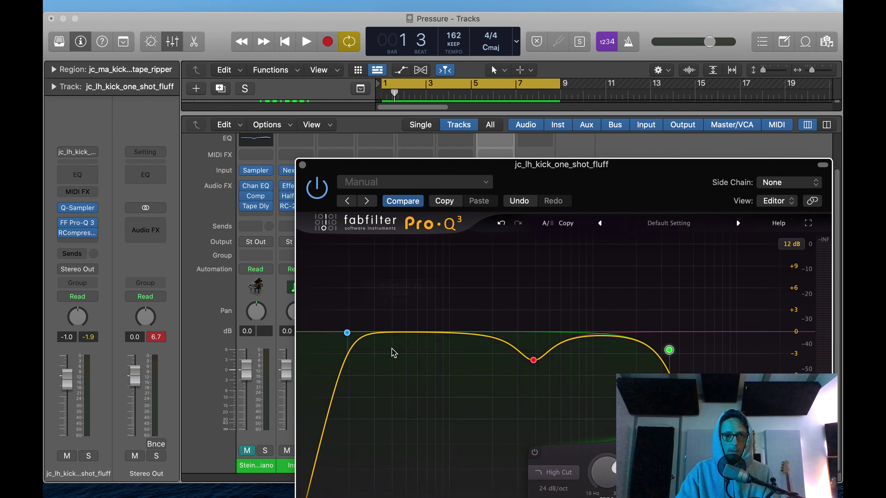
Lower the fluff kick EQ's low cut to about 17 Hz and delete its mid-range dip and high-cut bands
drag(348, 334, 338, 336)
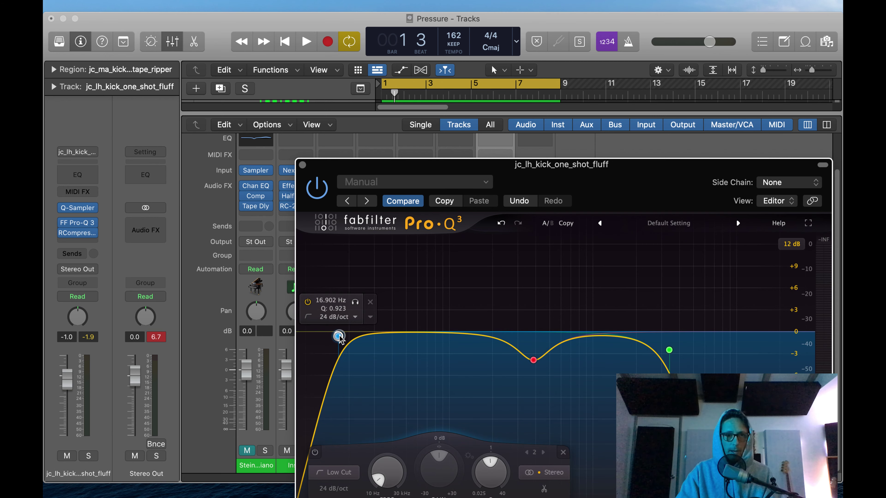
drag(534, 364, 507, 368)
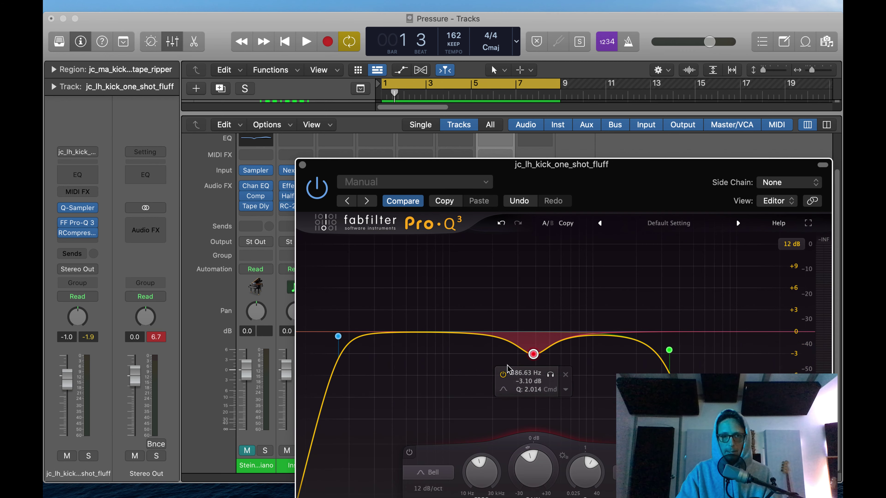
click(565, 374)
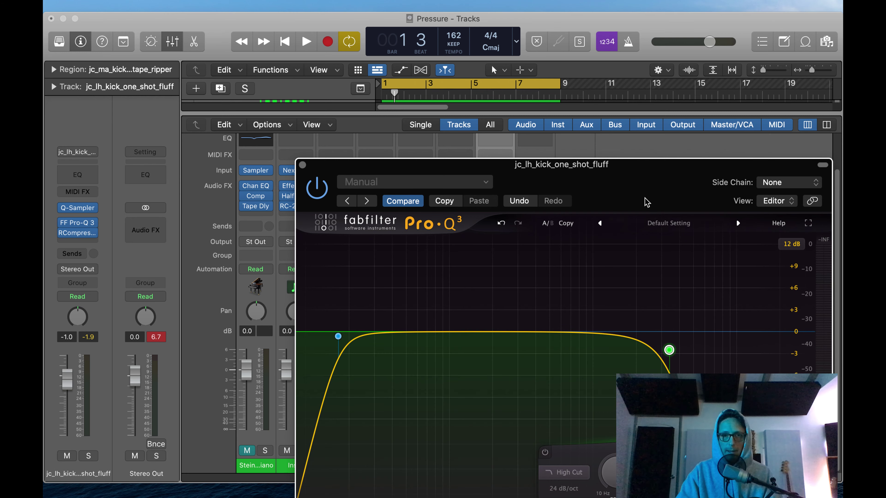
drag(647, 202, 524, 154)
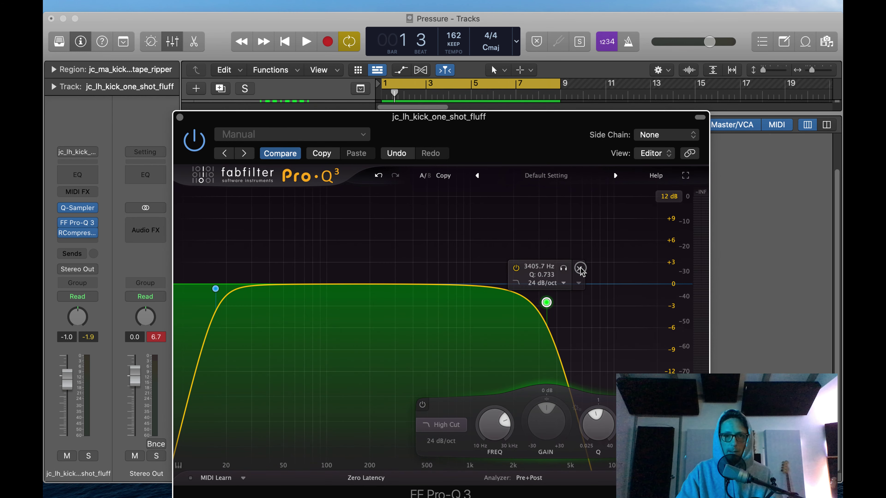
click(580, 268)
key(space)
click(180, 117)
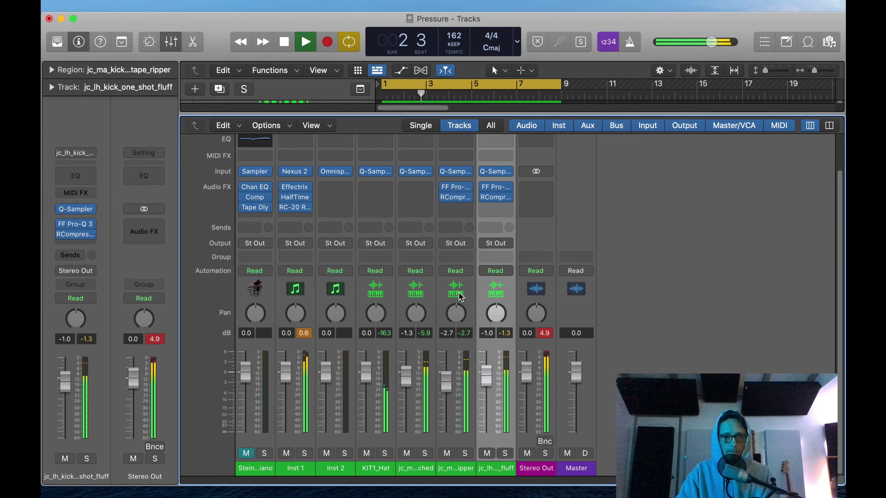
Solo the fluff kick track and set its RComp threshold to -24.7 and gain to 4.1 while checking playback
key(x)
click(245, 374)
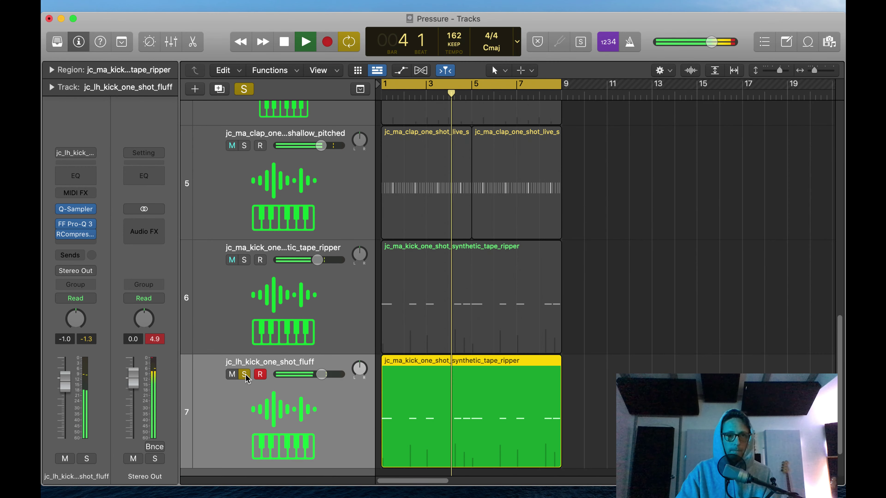
click(75, 234)
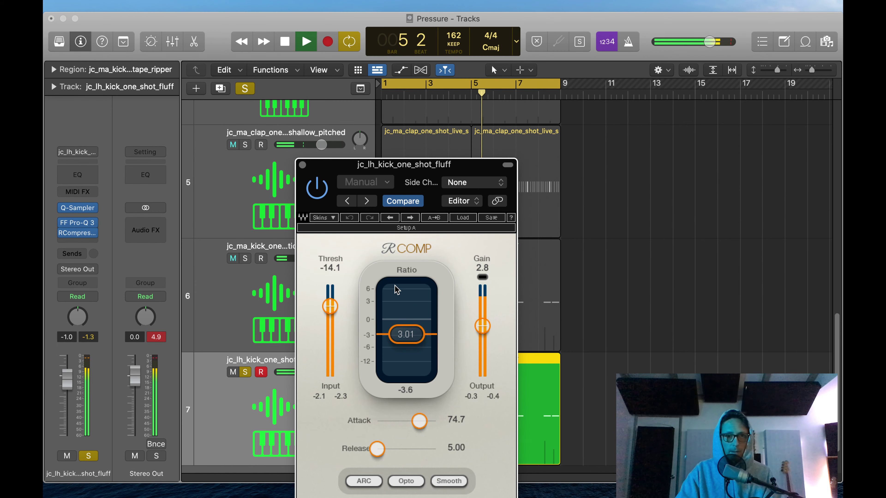
key(space)
key(space)
key(space)
drag(330, 306, 333, 366)
key(space)
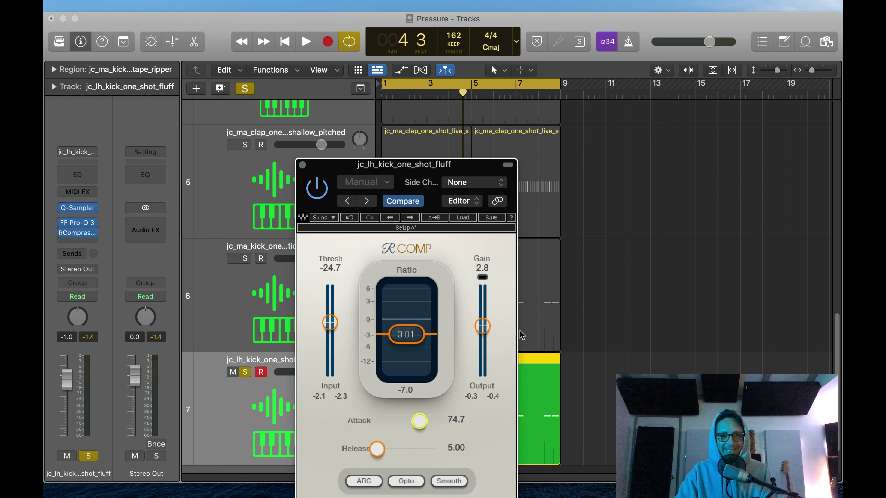
drag(482, 326, 484, 322)
key(space)
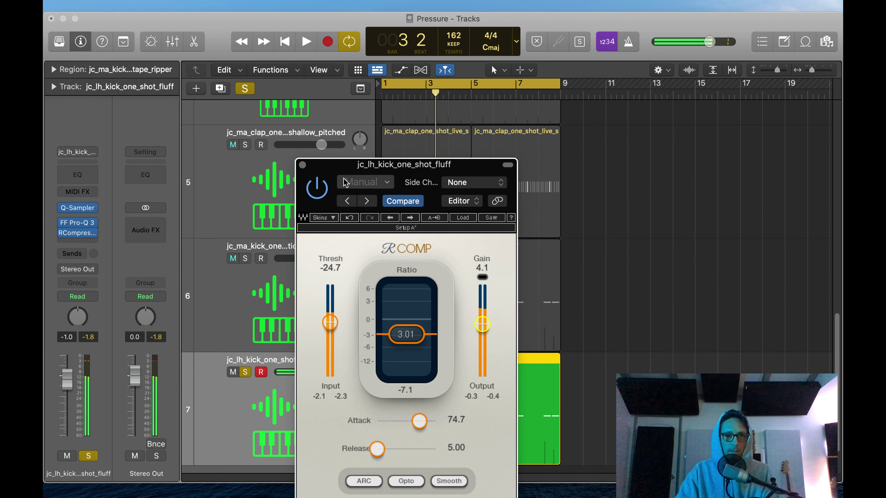
click(301, 165)
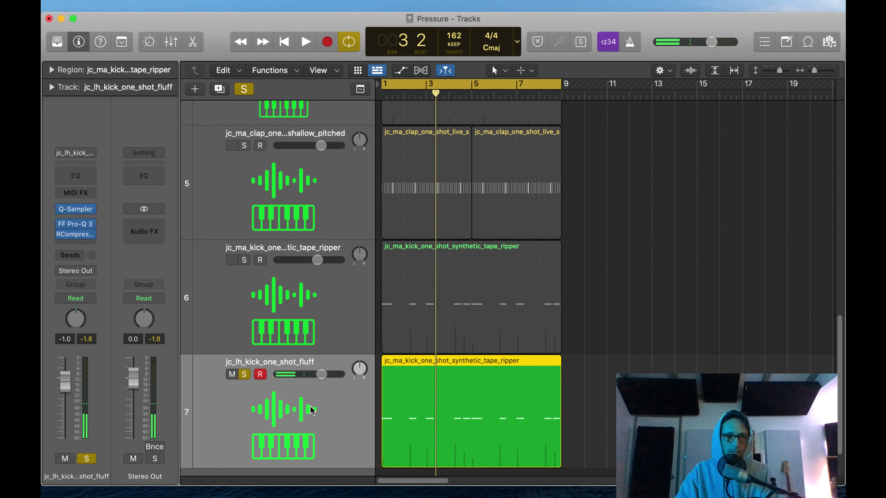
Unsolo the fluff kick track and audition the layered kicks in the full beat
click(249, 378)
key(space)
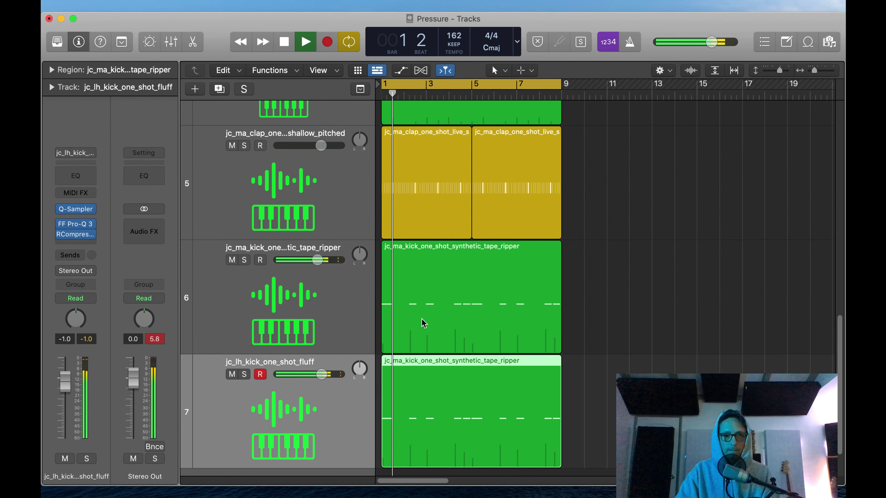
click(310, 301)
drag(324, 378, 323, 378)
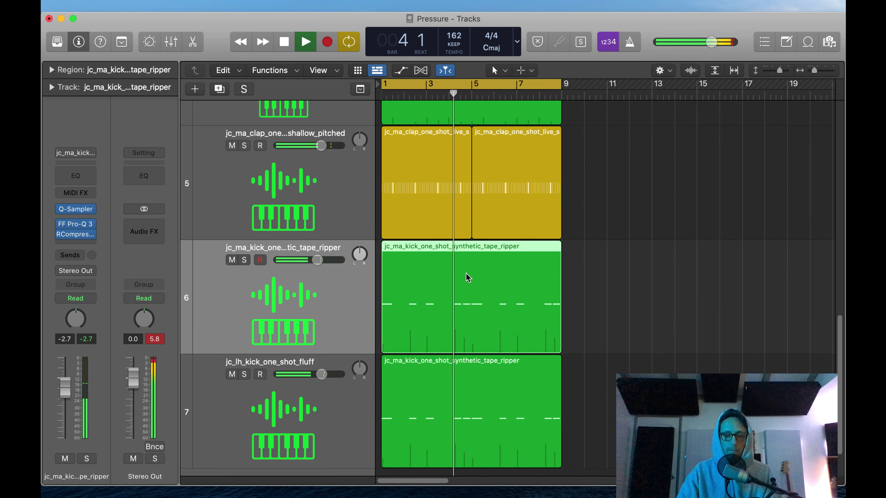
key(z)
scroll(467, 277, down, 2)
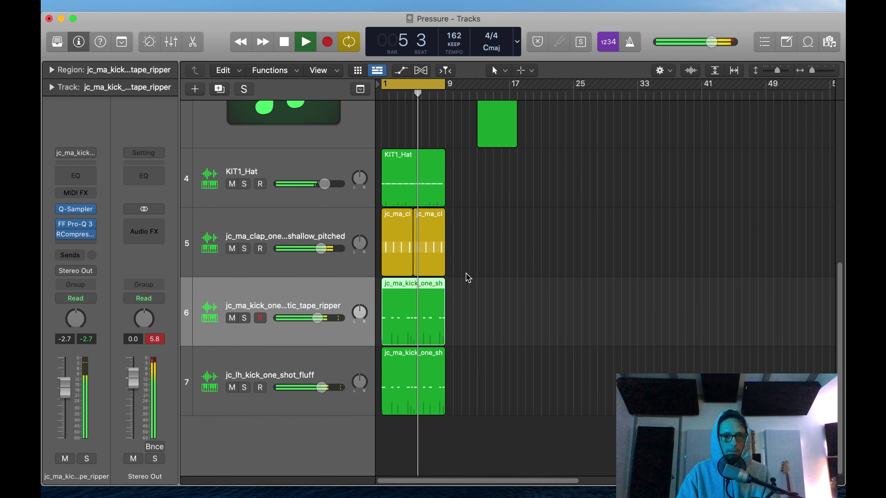
scroll(464, 314, up, 6)
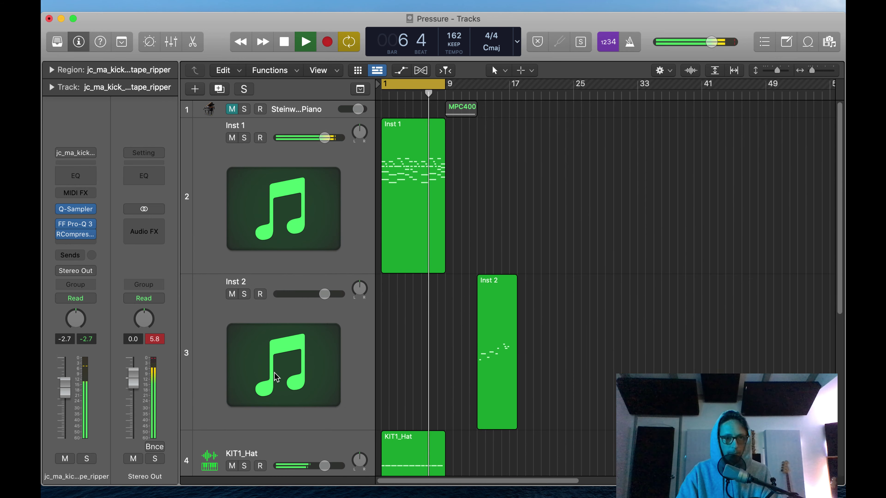
Stop playback and replace the Inst 2 track's Omnisphere instrument with Arturia's Prophet V3
click(314, 366)
key(space)
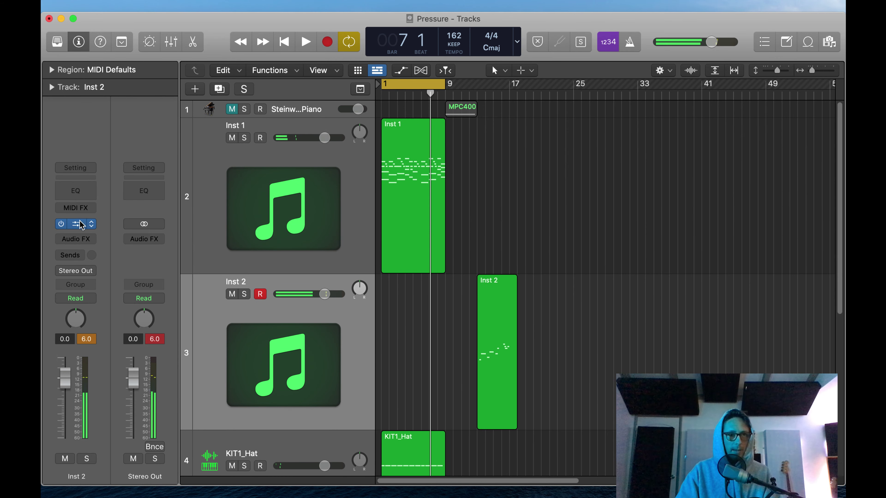
click(91, 226)
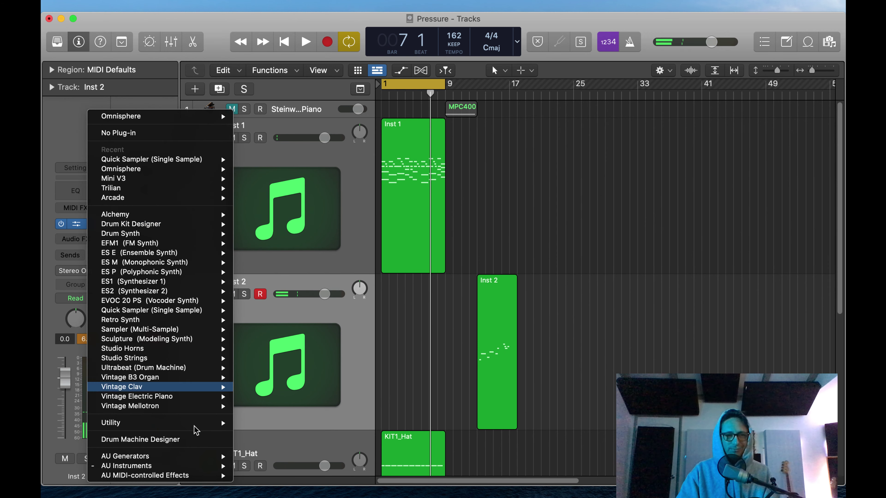
mouse_move(210, 466)
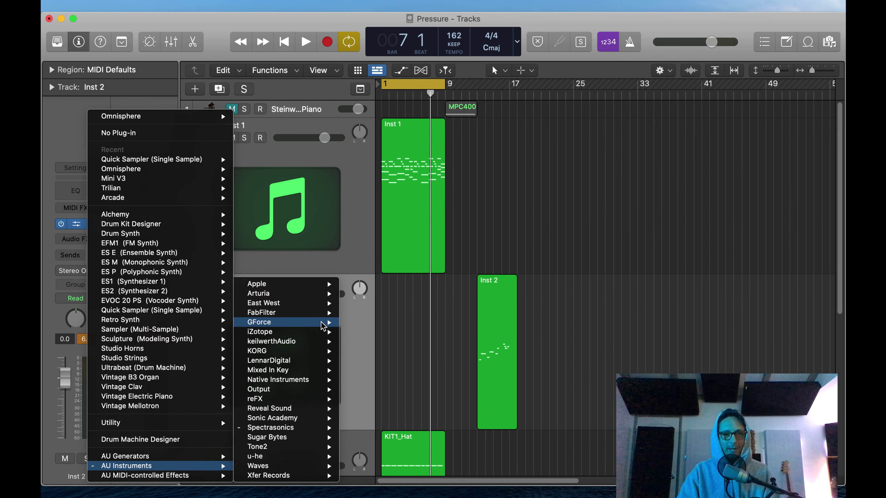
mouse_move(315, 297)
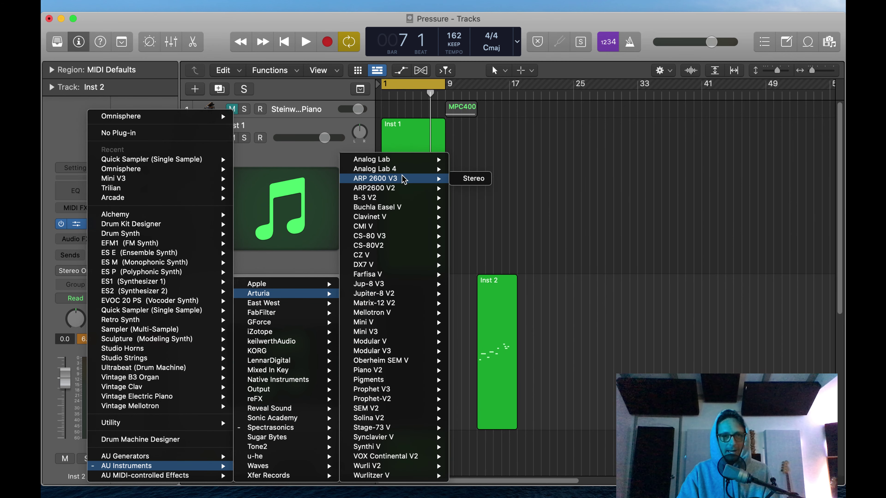
mouse_move(410, 183)
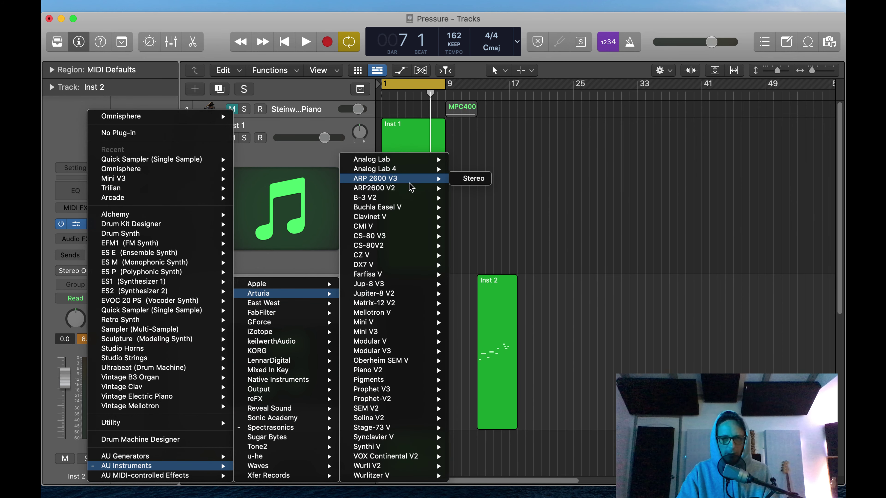
click(411, 391)
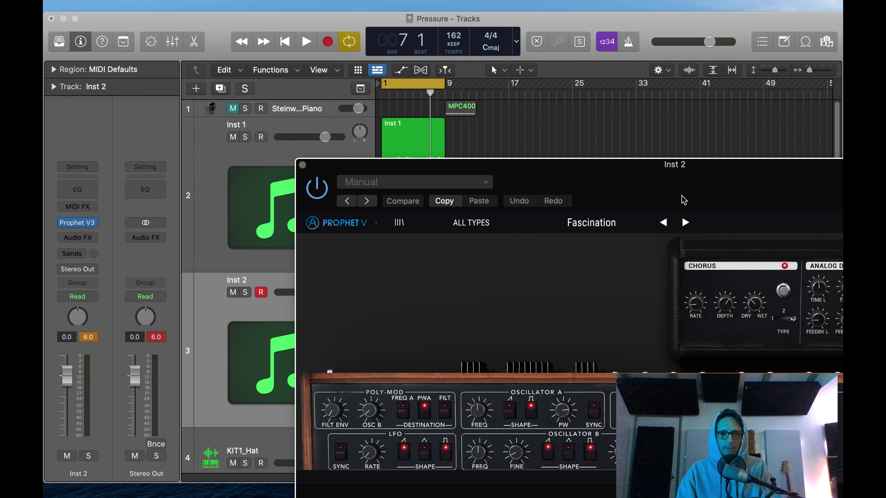
drag(682, 198, 479, 119)
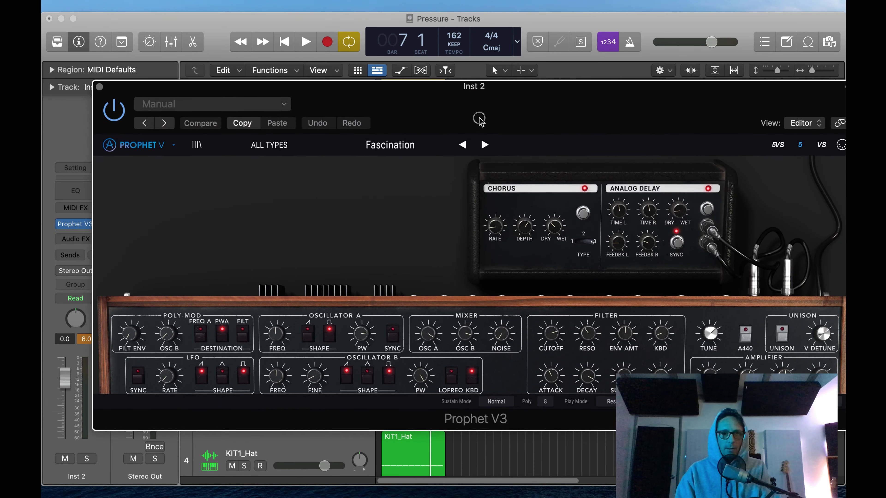
Load the A Kiss Brass preset from the Prophet V3's Brass category
click(271, 145)
mouse_move(268, 247)
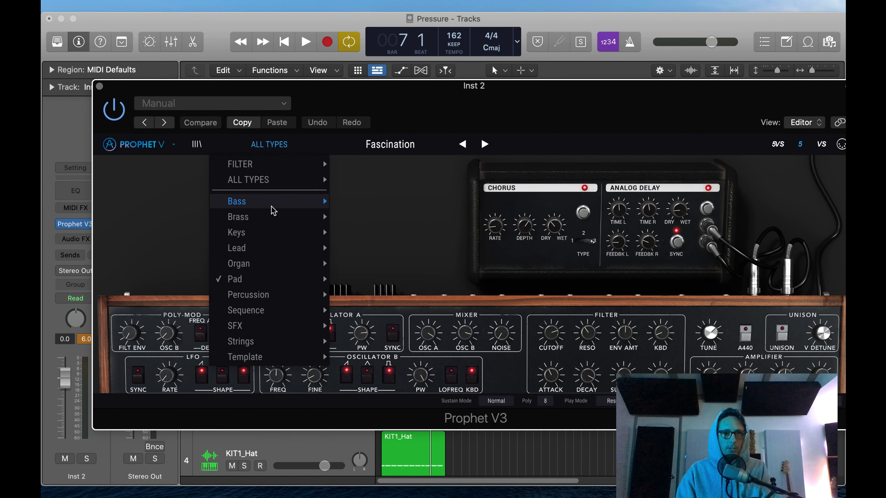
mouse_move(266, 217)
click(396, 220)
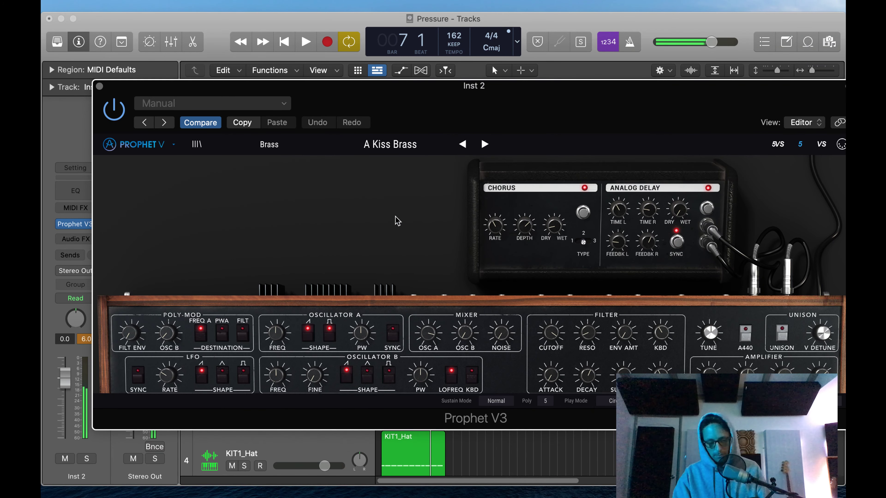
Audition the Prophet V3's Brass presets one after another, from Accordation through Octopus Brass to Oldbut
click(484, 144)
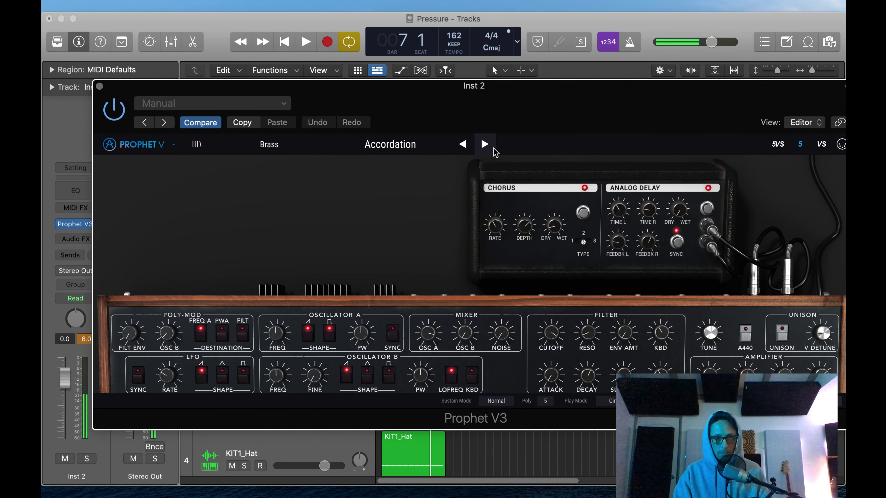
click(495, 150)
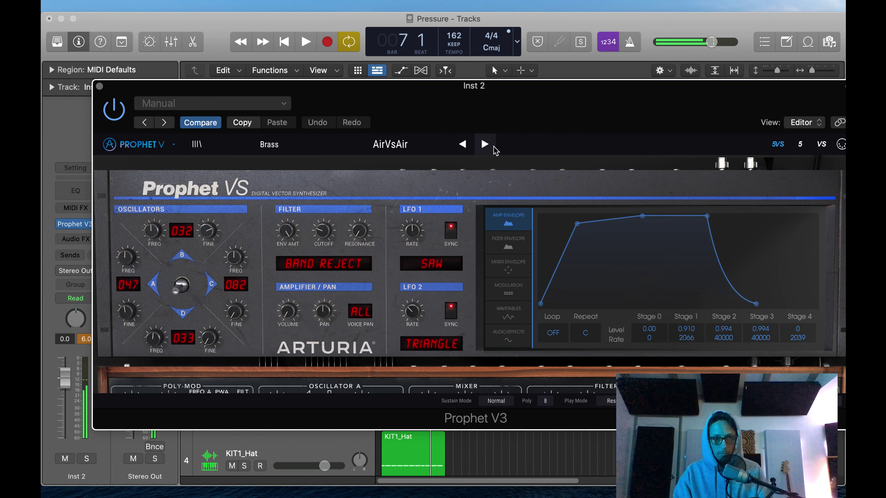
click(496, 149)
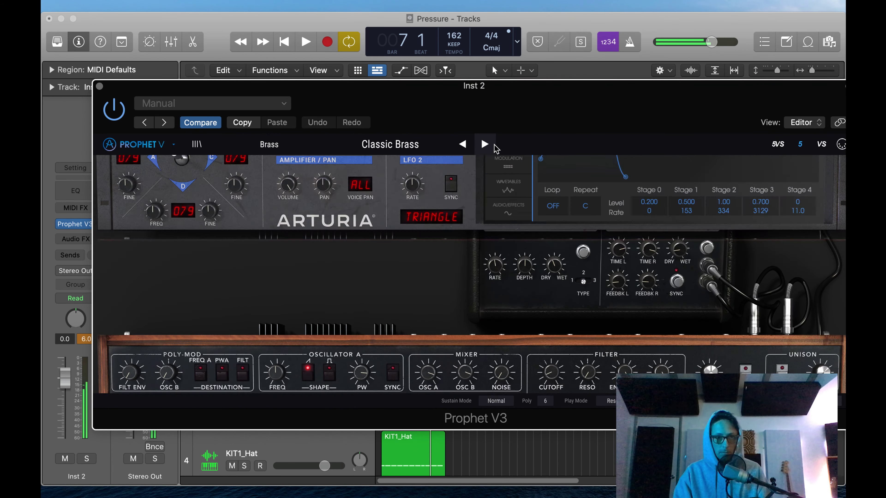
click(493, 145)
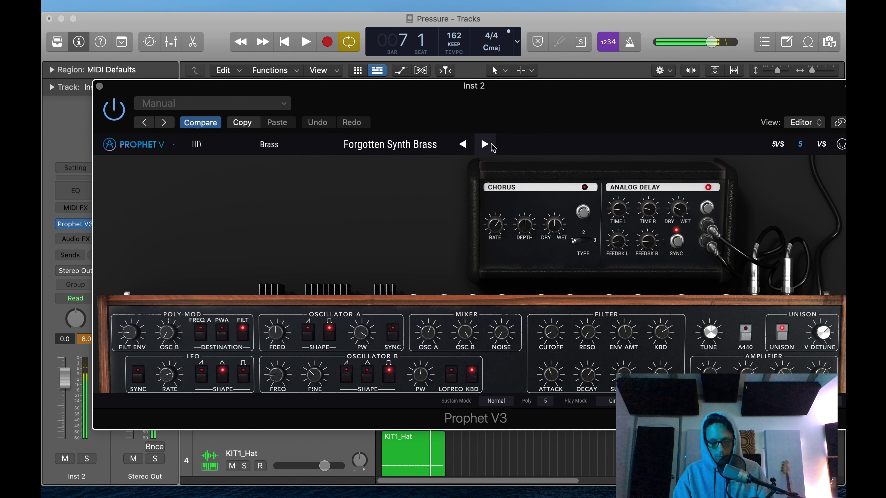
click(485, 144)
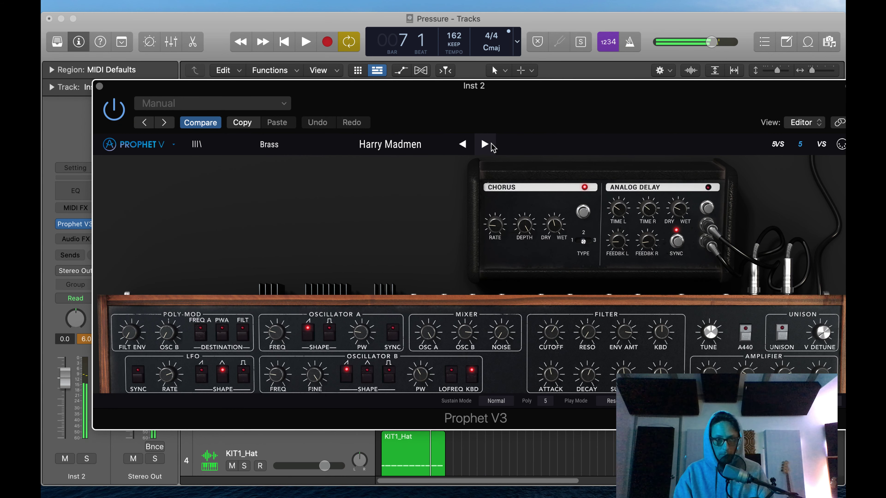
click(485, 144)
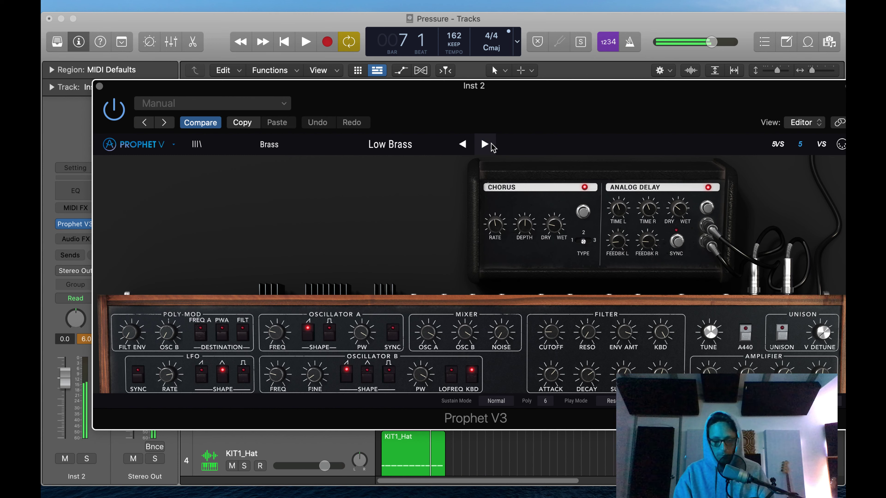
click(484, 144)
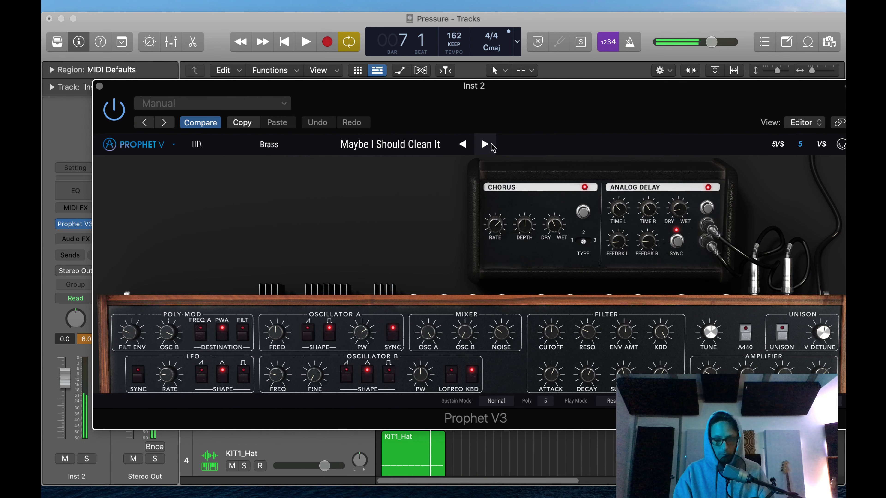
click(491, 144)
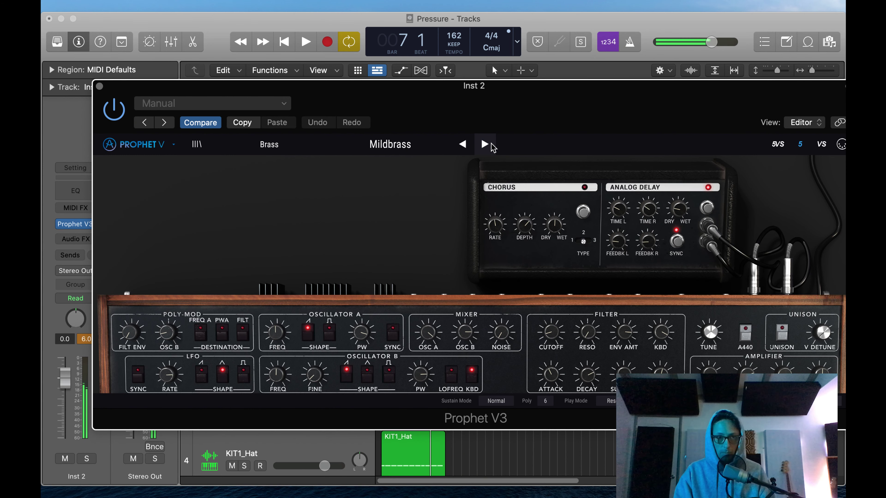
click(485, 144)
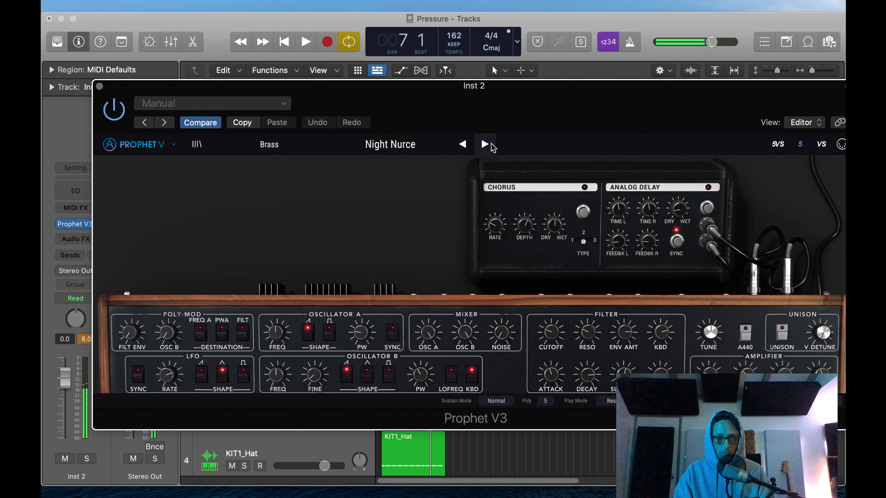
click(485, 144)
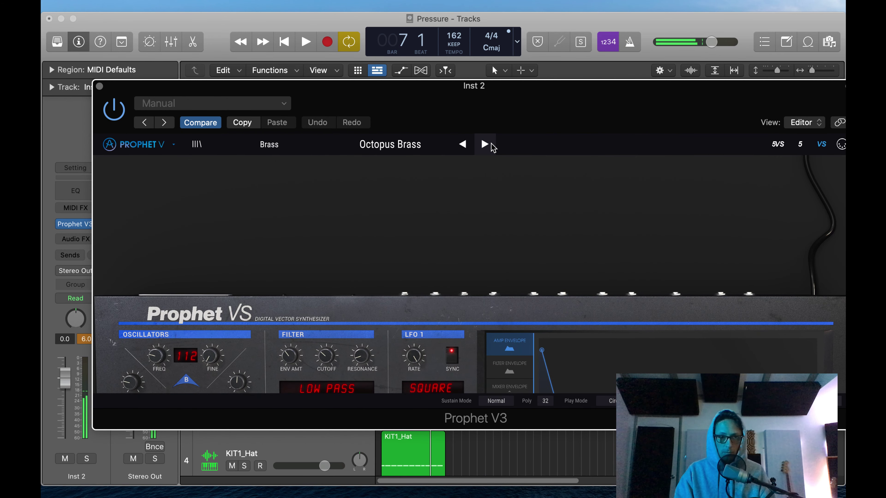
click(484, 144)
click(491, 145)
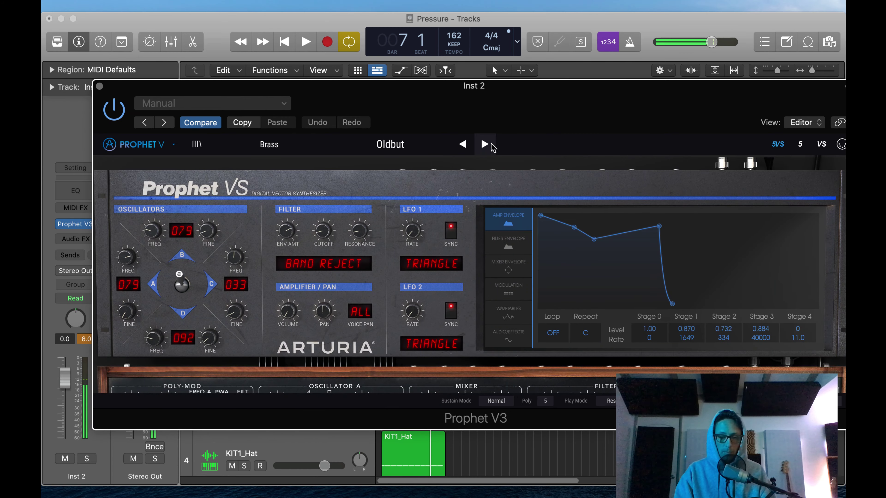
Continue auditioning the Brass presets from Pro5 11-Brass through Pro5 57-Dupe1 to ProVS 94-Dadadum
click(491, 145)
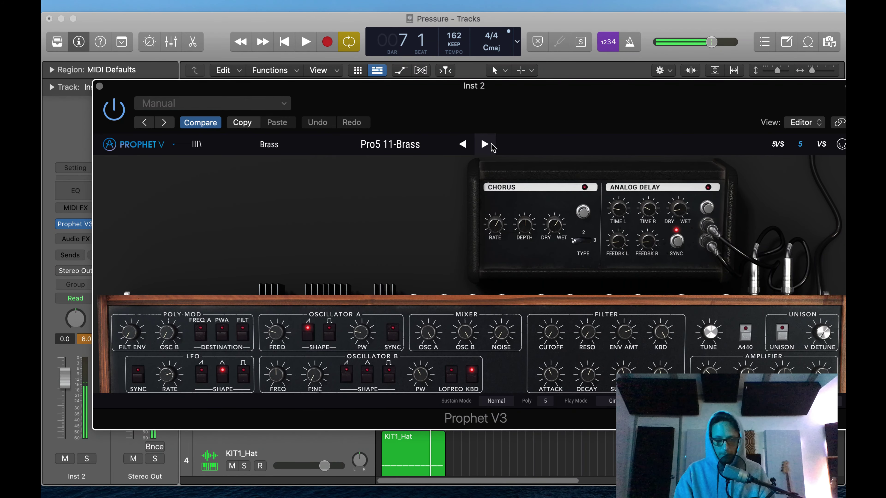
click(491, 145)
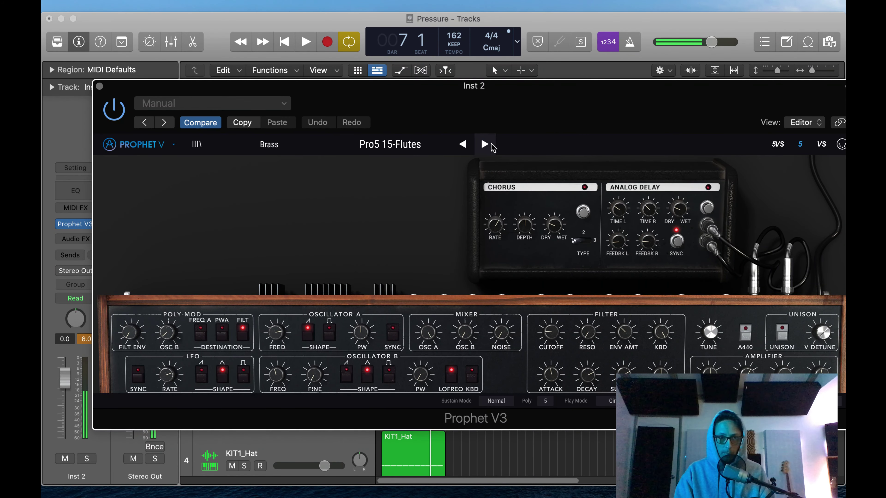
click(491, 145)
click(491, 145)
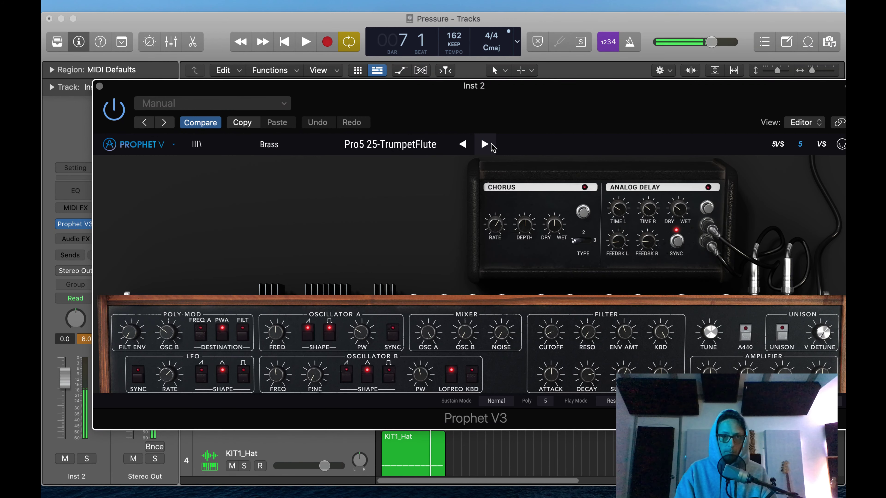
click(492, 145)
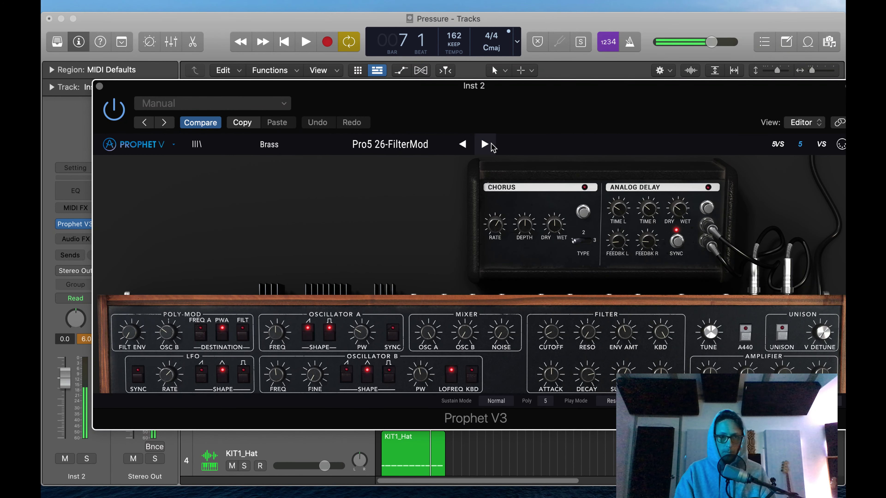
click(492, 145)
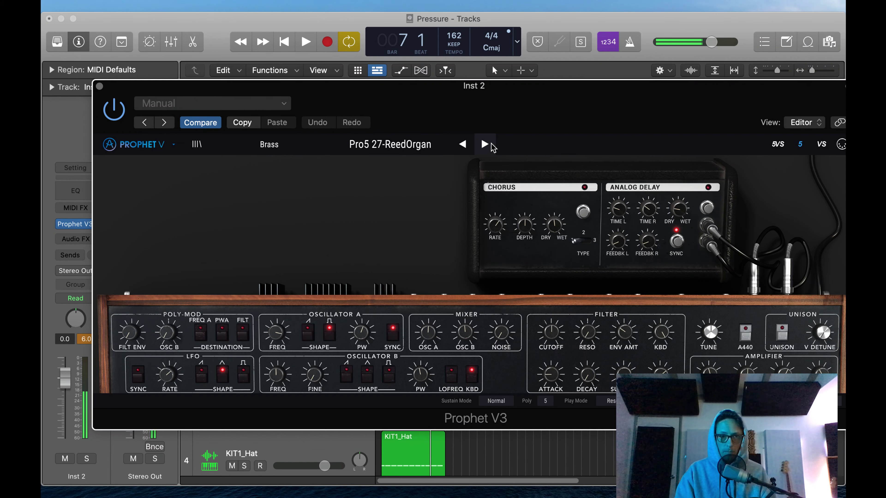
click(492, 144)
click(491, 145)
click(484, 144)
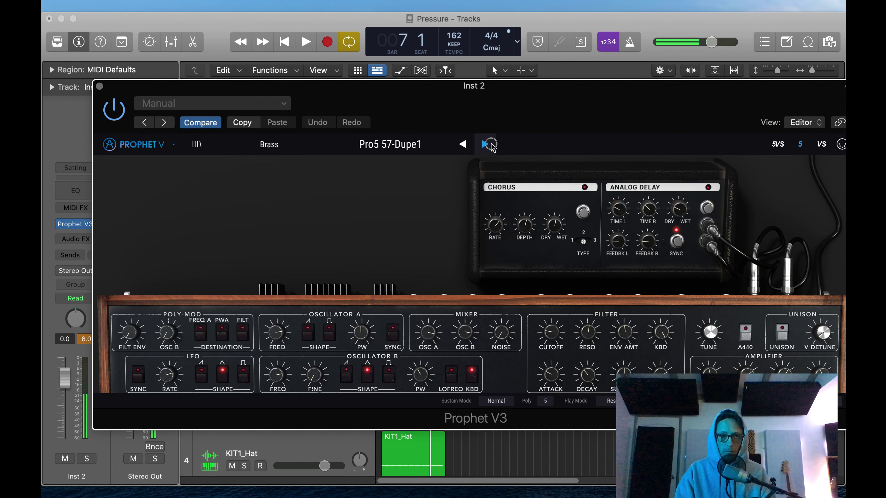
click(485, 144)
click(485, 144)
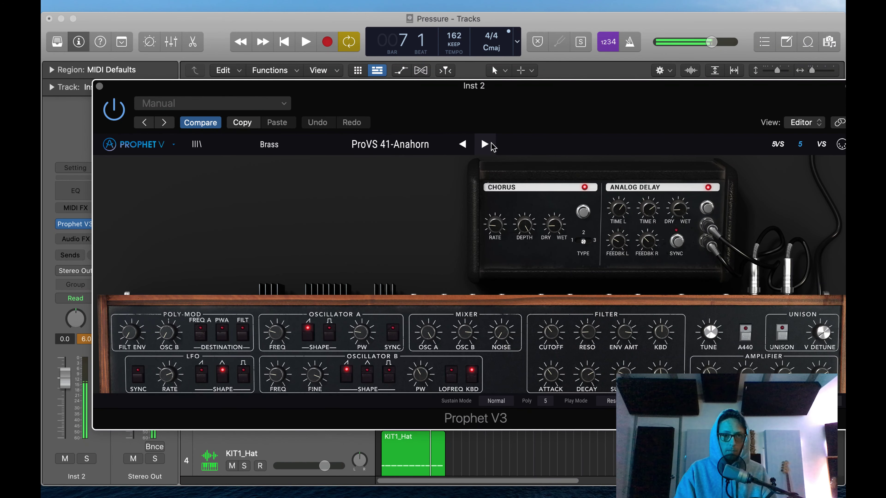
click(485, 144)
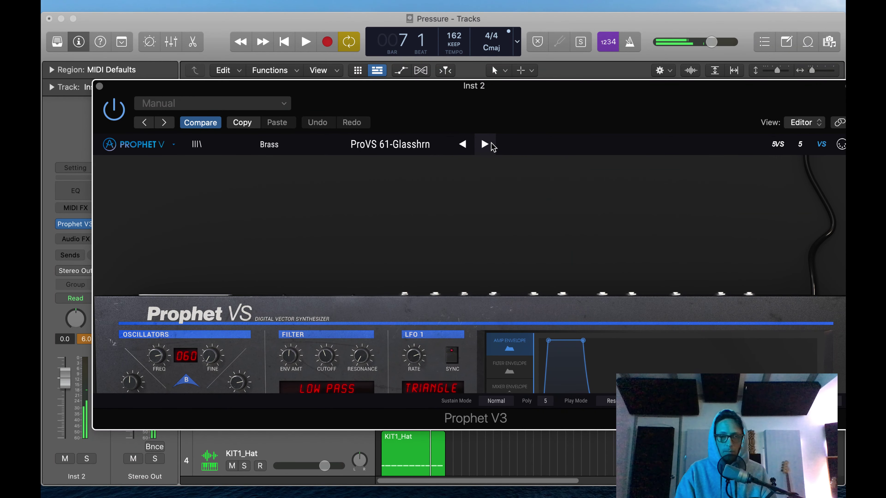
click(485, 144)
click(485, 144)
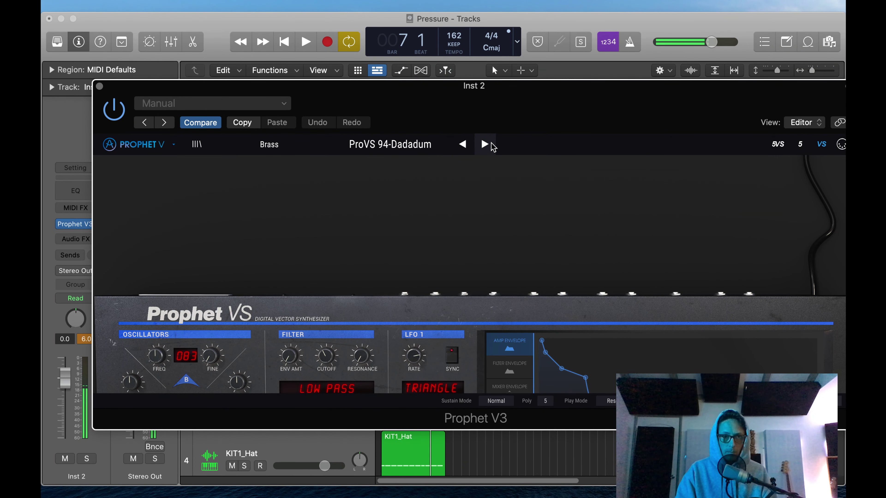
Load the Slew Brass preset and try it against the playing beat
click(490, 144)
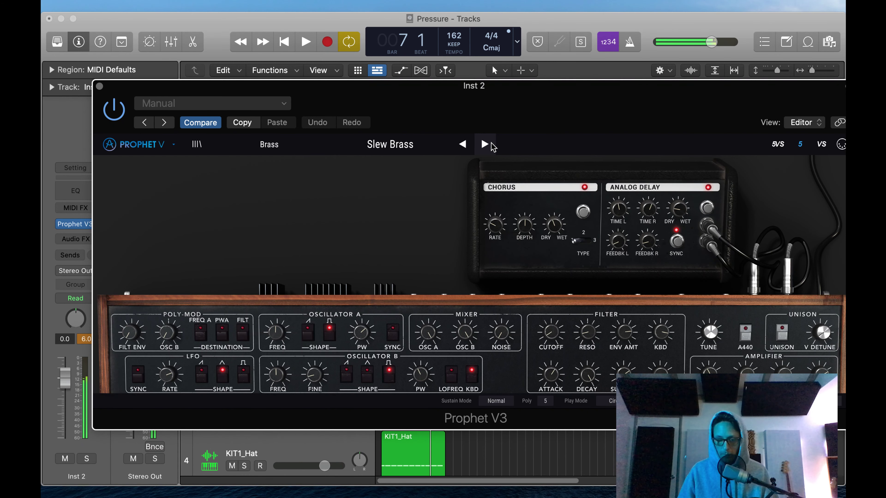
key(space)
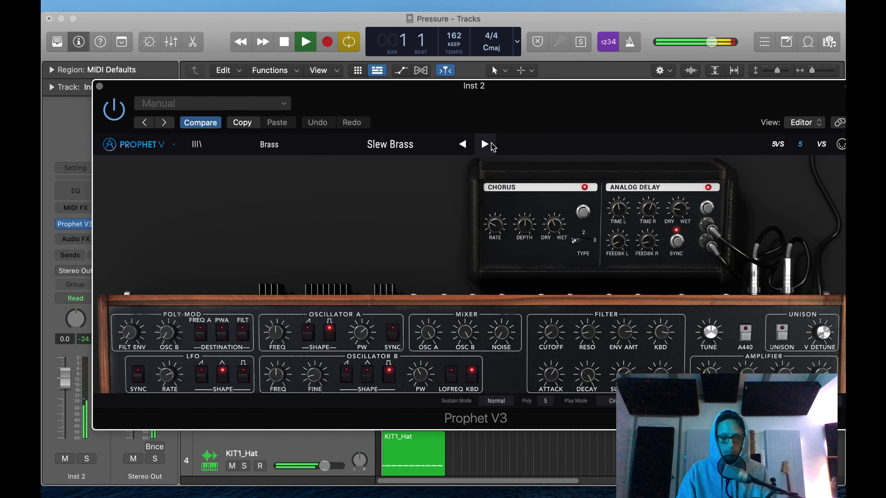
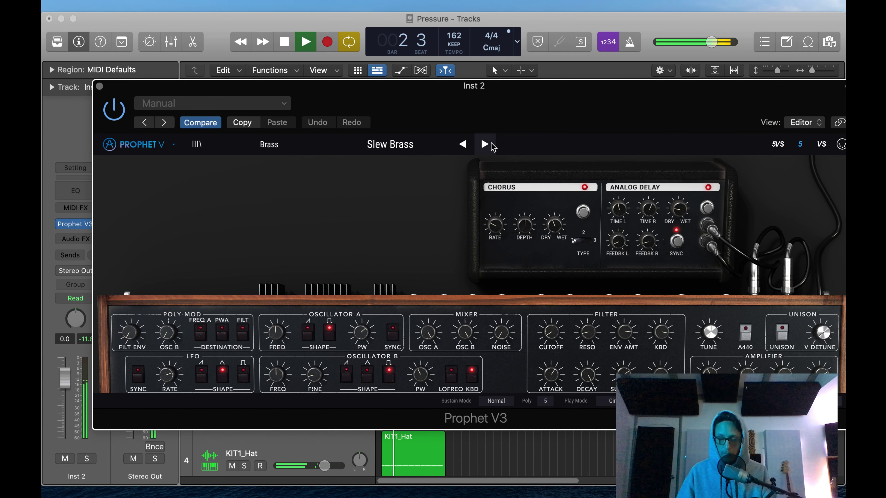
key(space)
Load the Warmy brass preset, adjust its chorus Dry/Wet amount, and close the Prophet V3 window
click(492, 145)
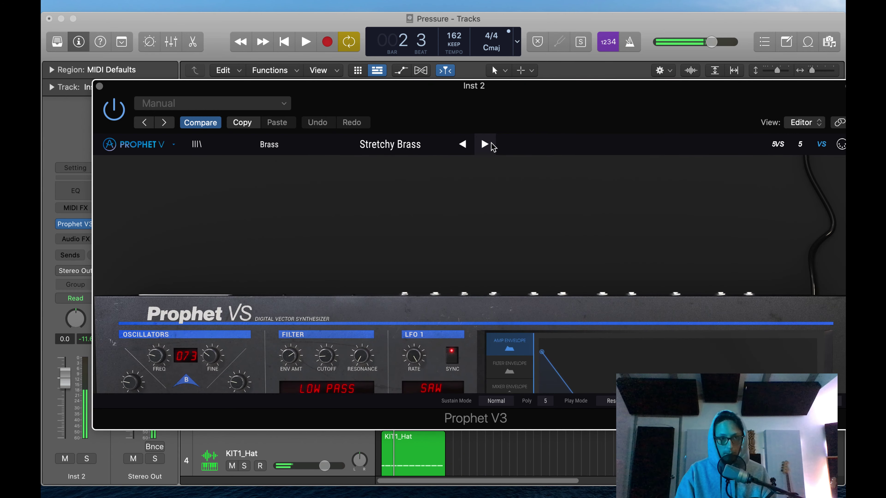
click(484, 145)
click(485, 144)
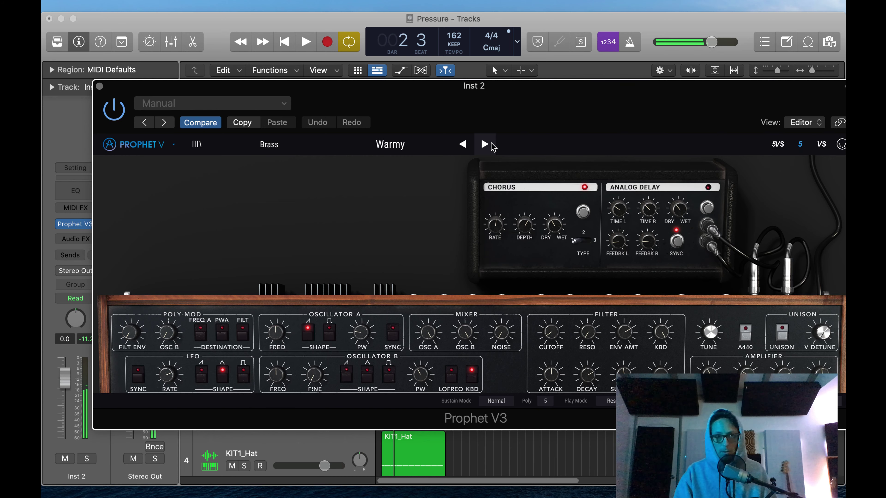
drag(629, 102, 526, 54)
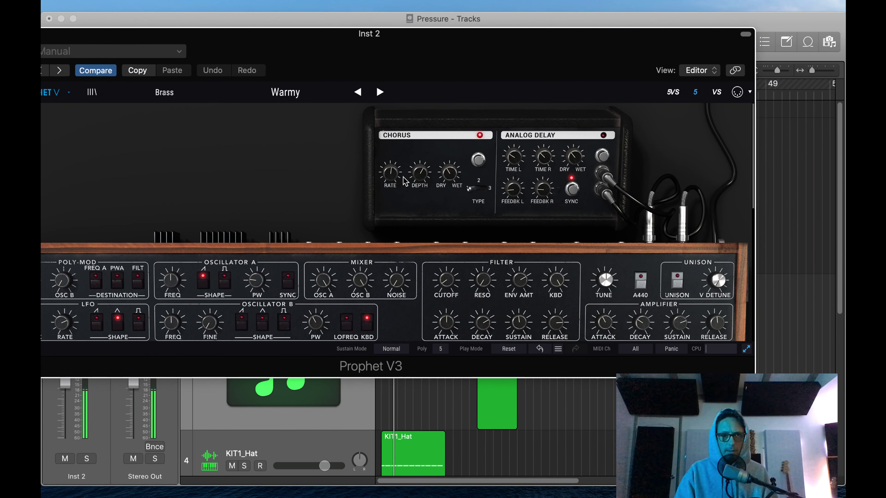
mouse_move(450, 174)
mouse_down()
mouse_move(453, 139)
mouse_move(442, 163)
mouse_up()
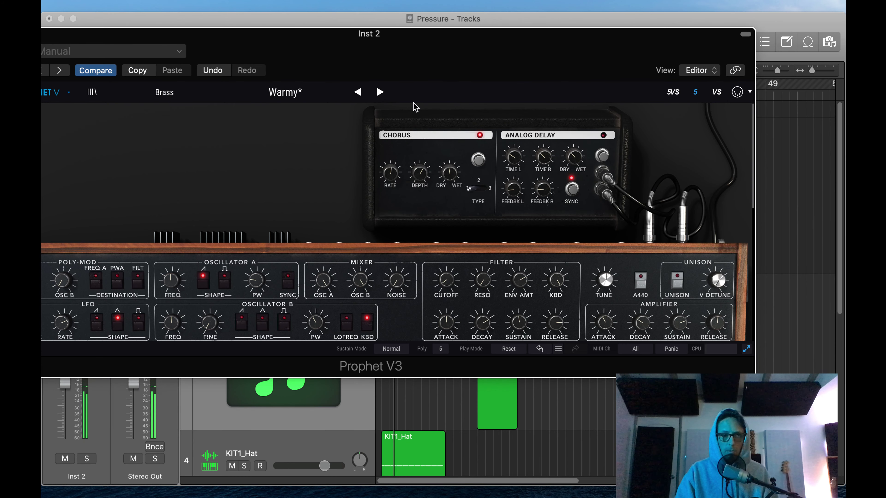
drag(109, 37, 240, 39)
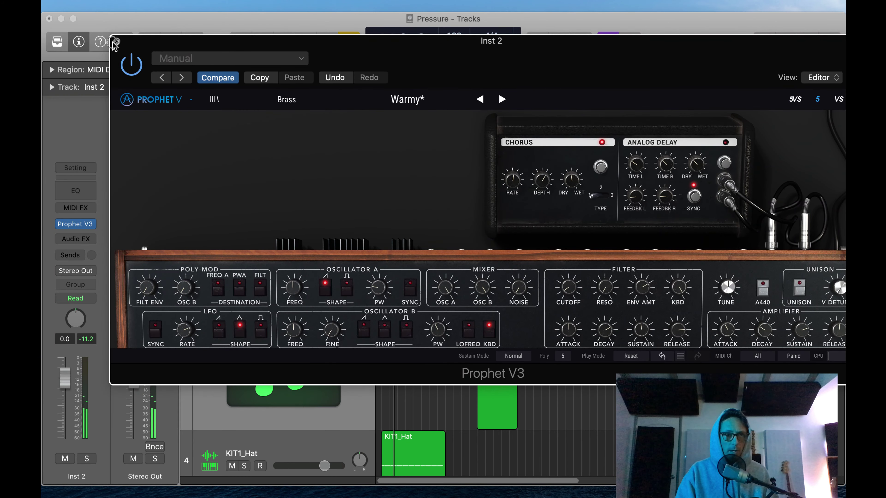
click(117, 39)
Insert the Valhalla DSP ValhallaRoom reverb as an audio effect on the Inst 2 track
click(75, 239)
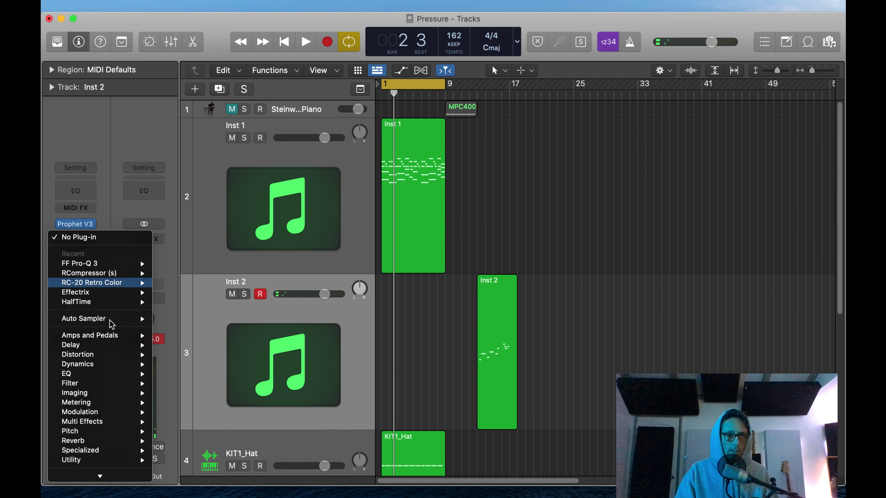
mouse_move(105, 478)
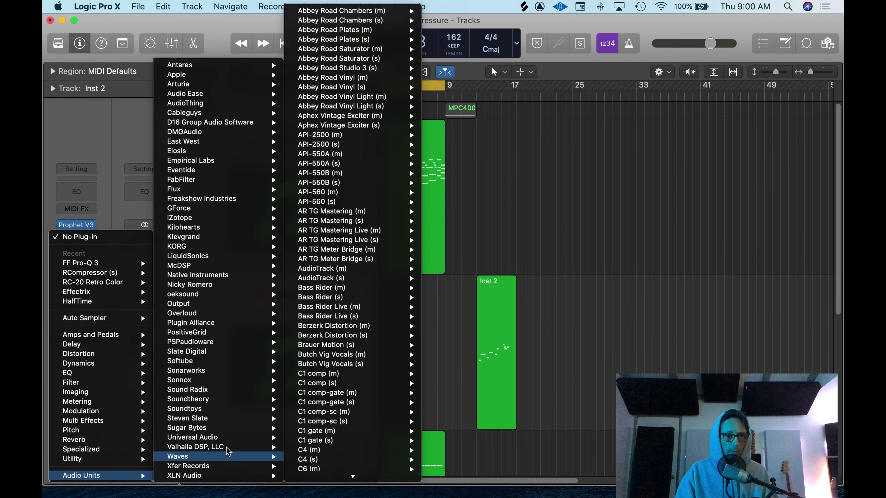
mouse_move(213, 446)
mouse_move(318, 432)
click(431, 427)
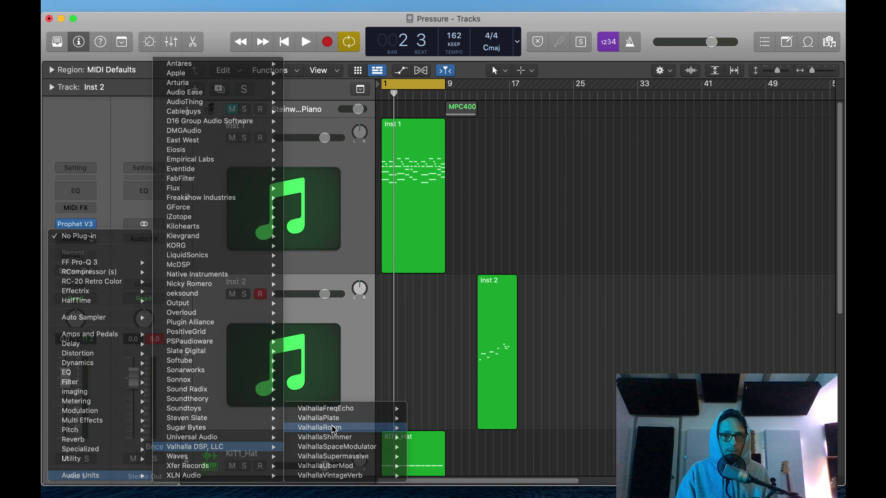
Set ValhallaRoom to the Dark Chamber reverb mode with the mix at 22.6 %, and close its window
drag(325, 331, 330, 372)
click(408, 436)
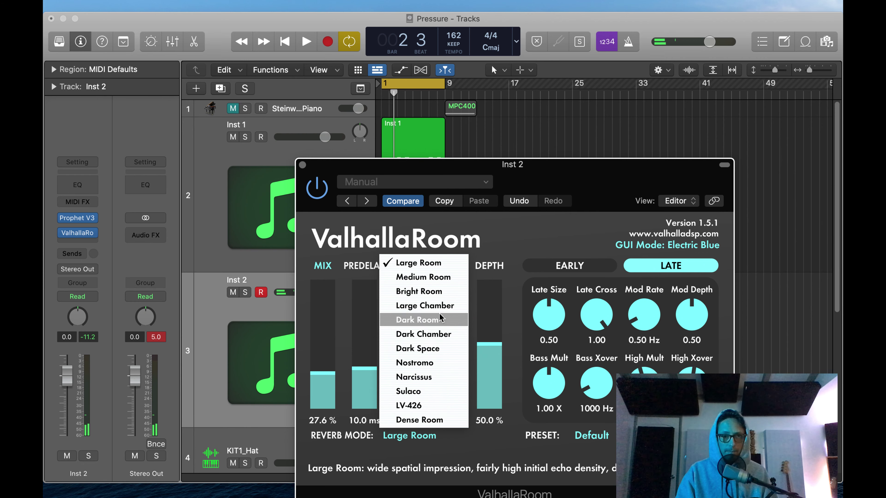
click(431, 334)
drag(534, 166, 418, 49)
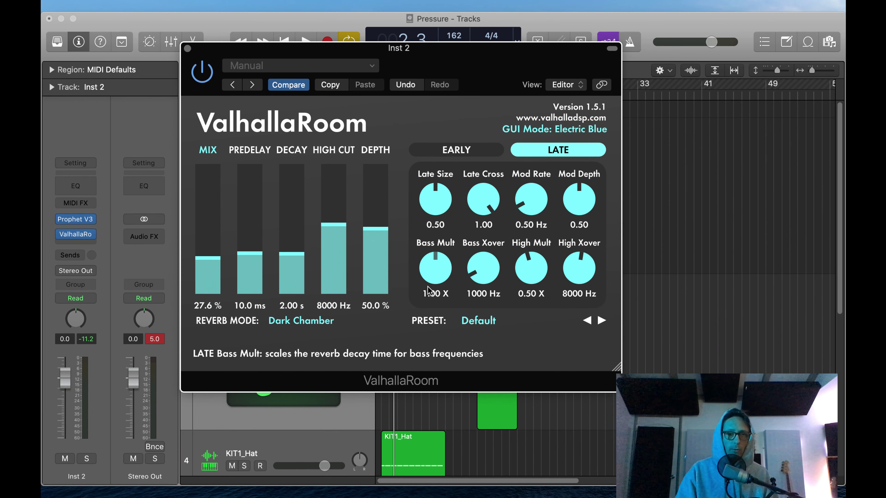
mouse_move(202, 259)
mouse_down()
mouse_move(224, 198)
mouse_move(204, 237)
mouse_move(203, 267)
mouse_up()
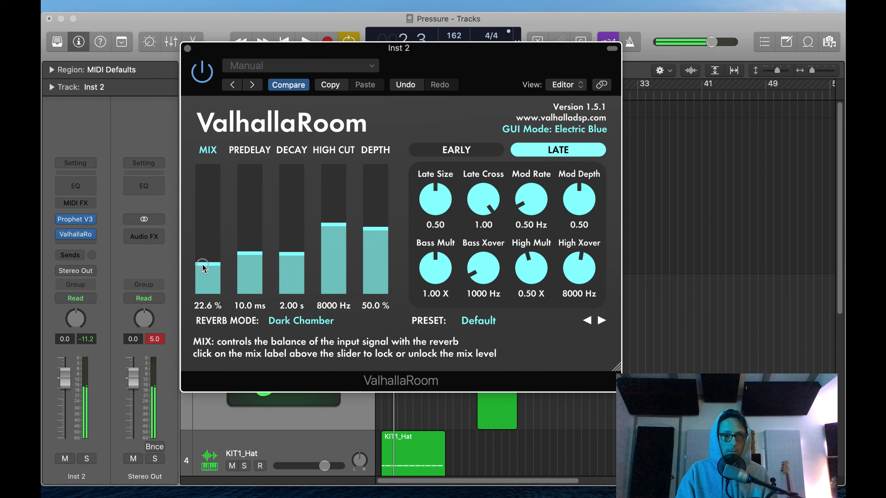
click(188, 49)
Move the Inst 2 region to the start of bar 1 and play it with the full beat
drag(494, 352, 388, 363)
key(space)
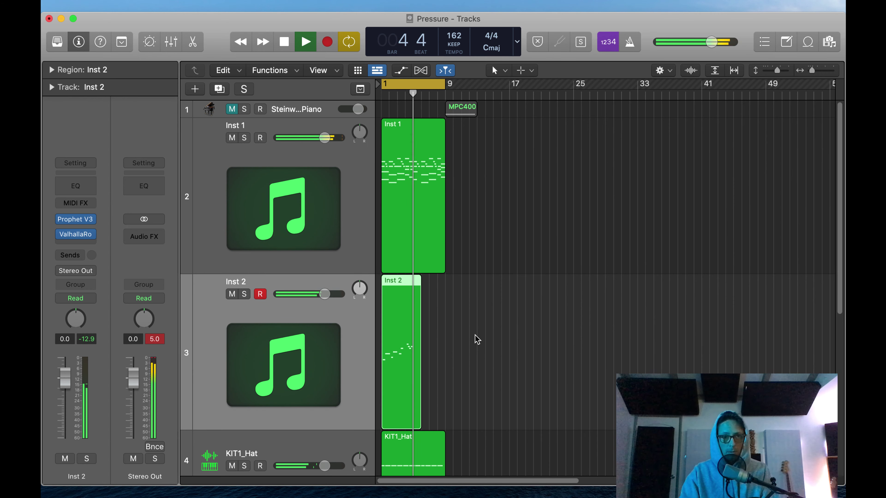
Move the Inst 2 region aside to around bar 19, copy the Inst 1 region onto the Inst 2 track at bar 1, and open the copy's notes
key(space)
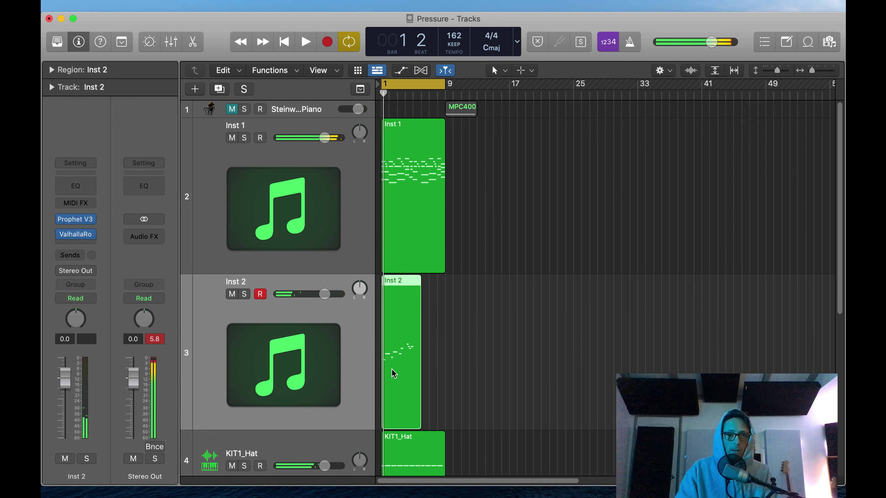
drag(393, 373, 530, 368)
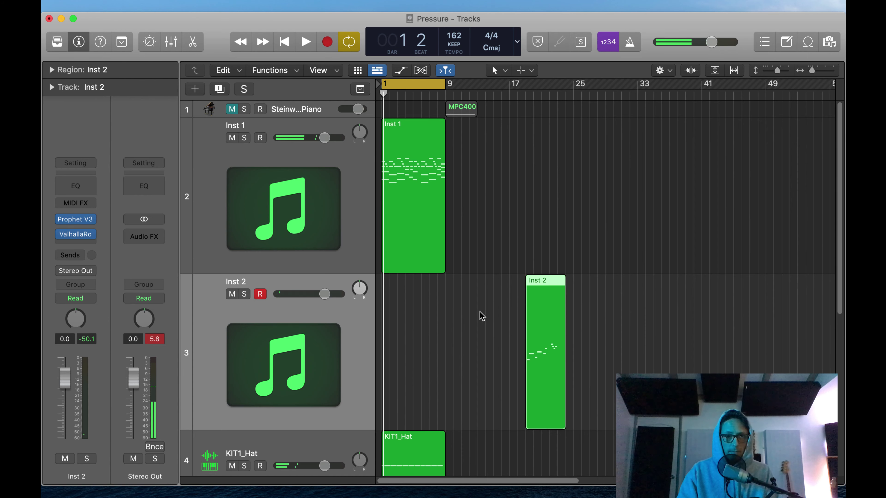
drag(408, 208, 403, 363)
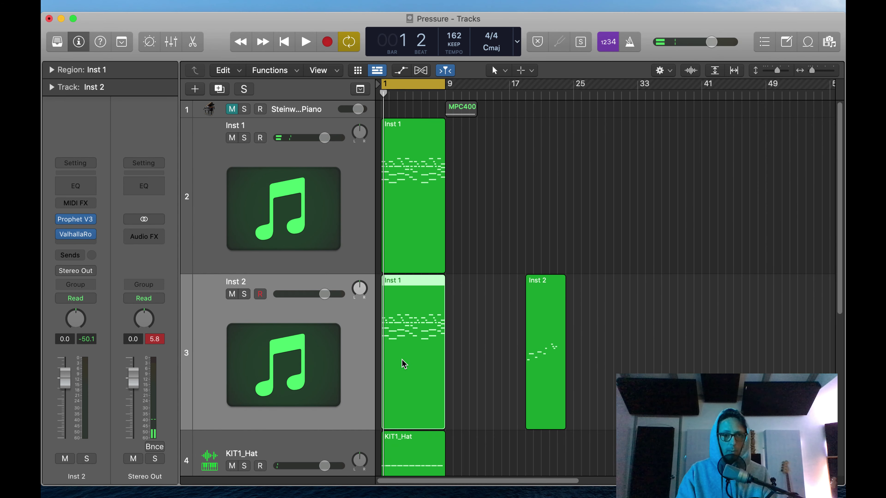
double_click(436, 378)
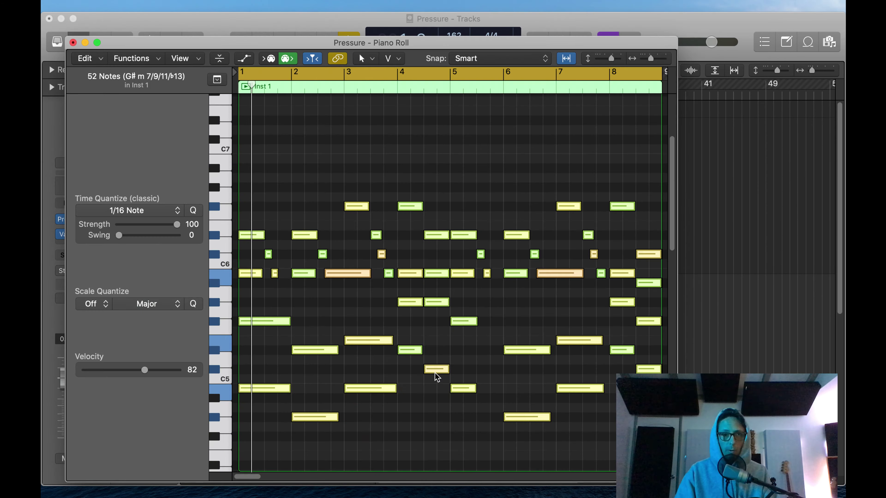
Delete the short melody notes between the chords in bars 1 to 3 of the copied region
drag(284, 235, 271, 277)
key(Delete)
key(Delete)
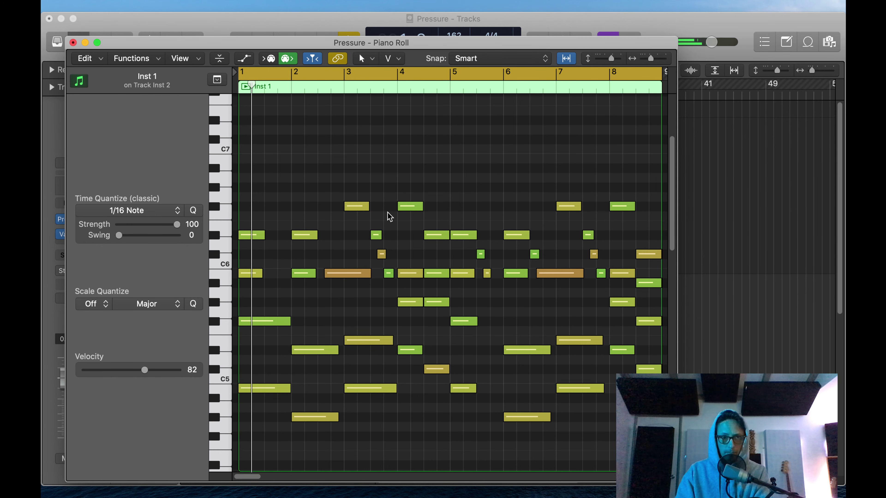
drag(390, 212, 381, 253)
key(Delete)
click(388, 274)
key(Delete)
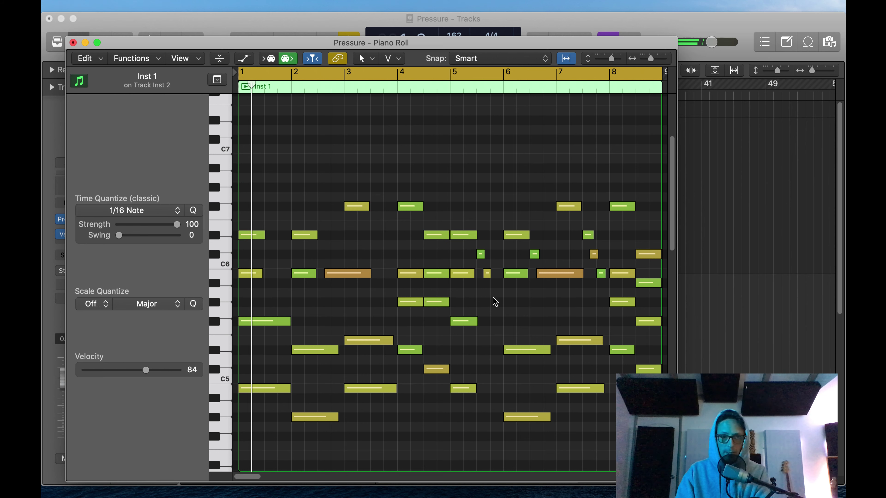
Delete the long melody note crossing into bar 3, the short notes in bar 5, and the short and long melody notes late in bar 6
click(354, 273)
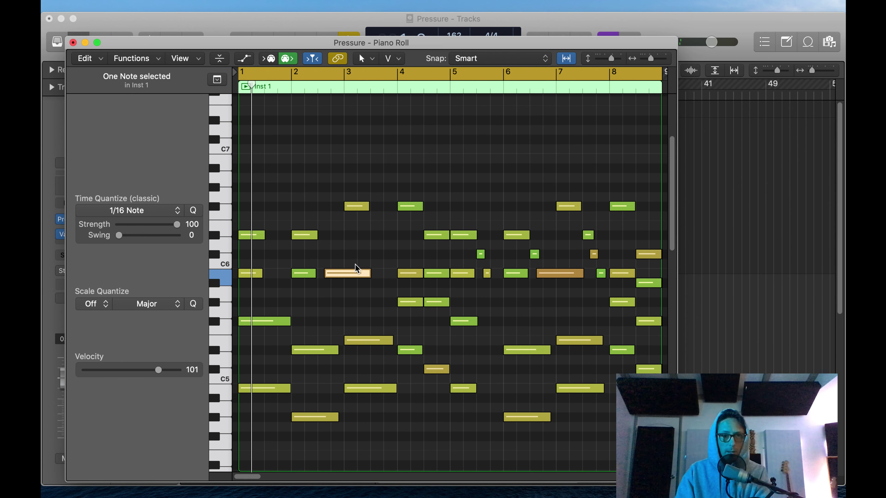
key(Delete)
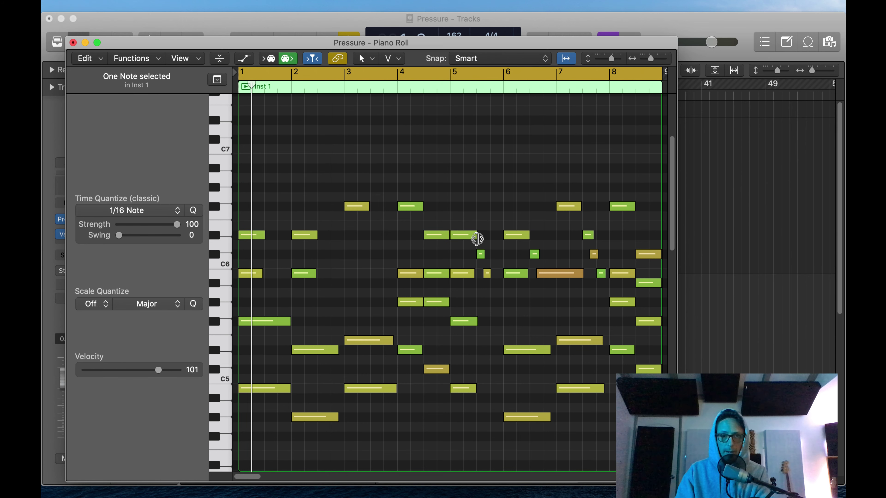
drag(487, 236, 480, 307)
key(Delete)
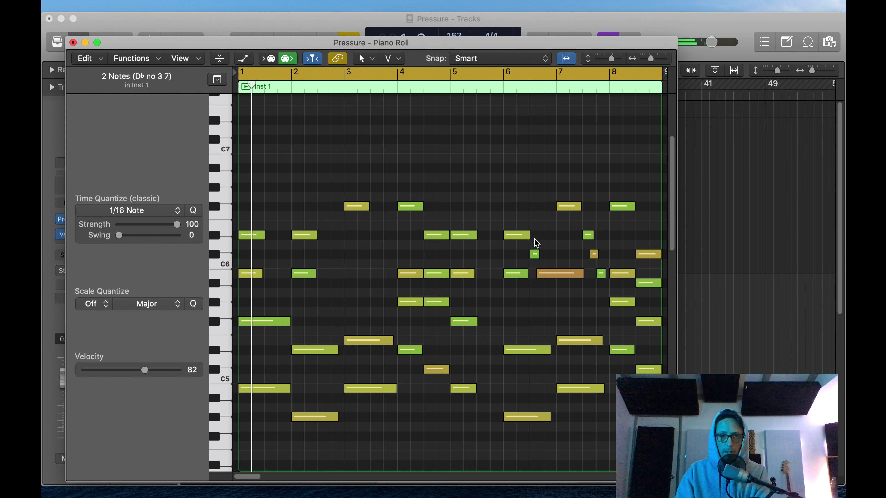
drag(536, 243, 548, 275)
key(Delete)
Try deleting the three short melody notes in bar 7, and undo the deletion
drag(589, 225, 610, 283)
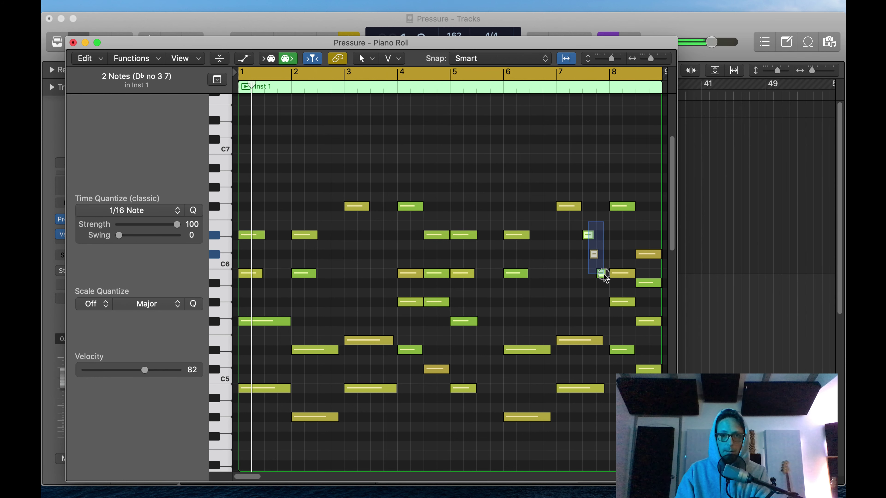
key(Delete)
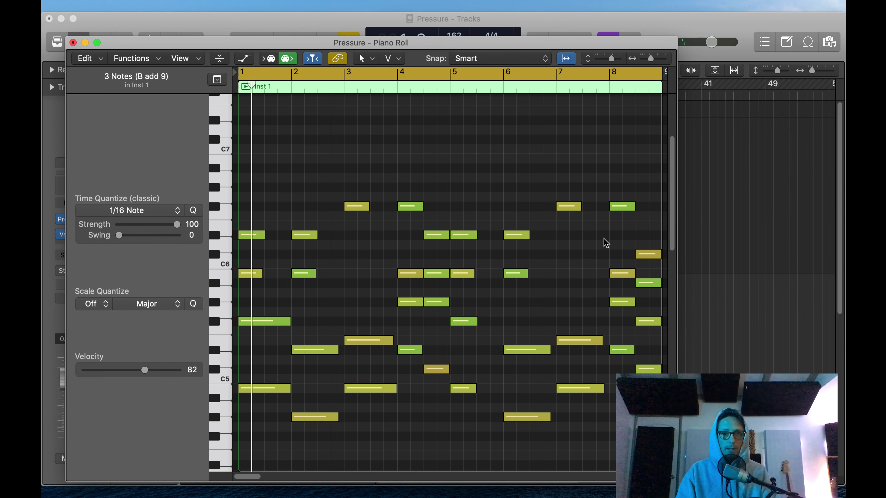
key(super+z)
click(588, 242)
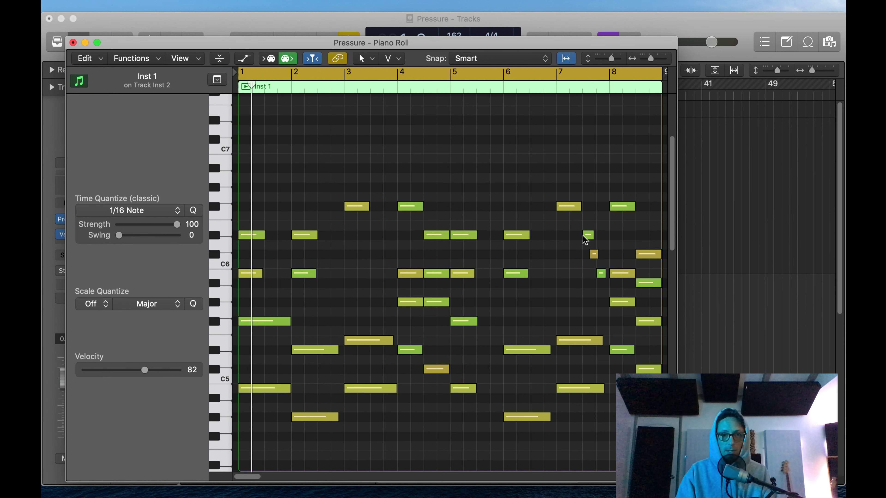
Move the first and last short notes of bar 7 to the bar's start, and remove the remaining short middle note
drag(586, 236, 561, 235)
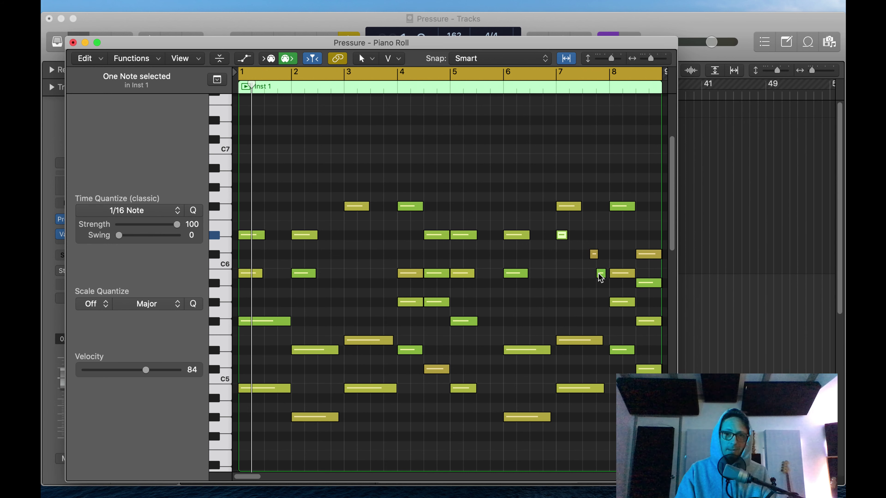
drag(600, 278, 561, 278)
click(589, 264)
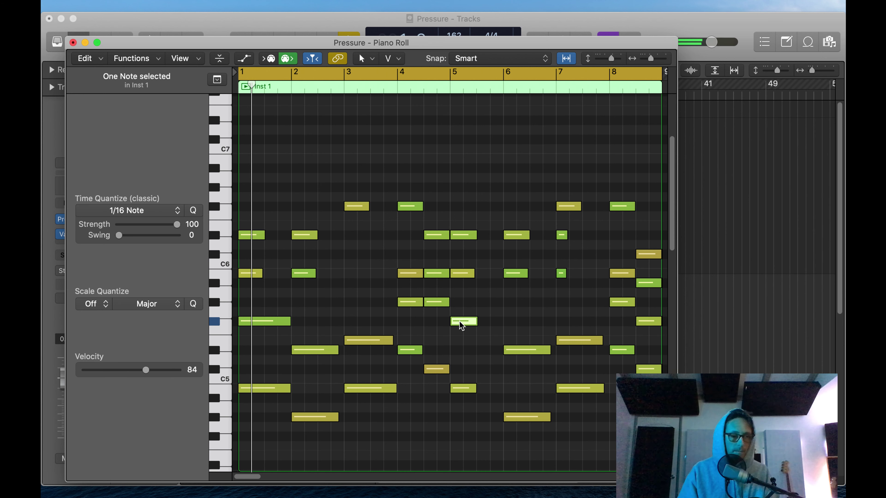
Force all notes in the region legato while keeping the chord notes, and transpose them down two octaves during playback
key(super+a)
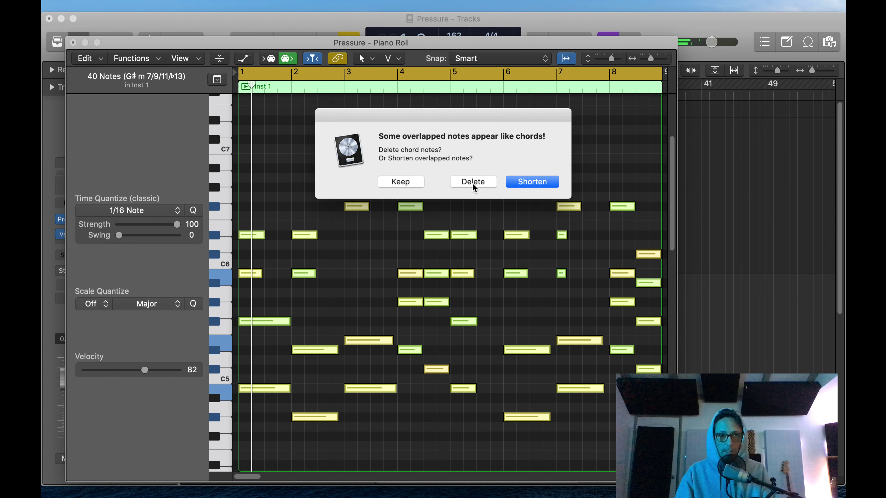
click(392, 183)
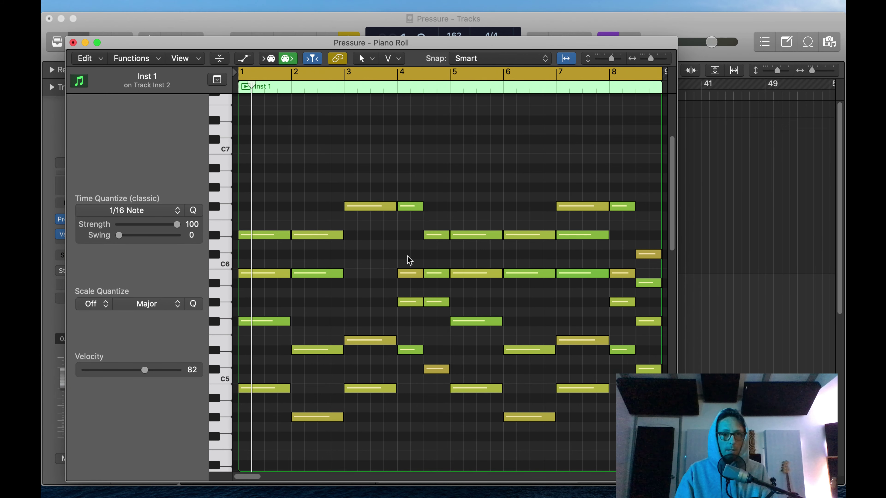
key(space)
key(alt+shift+Down)
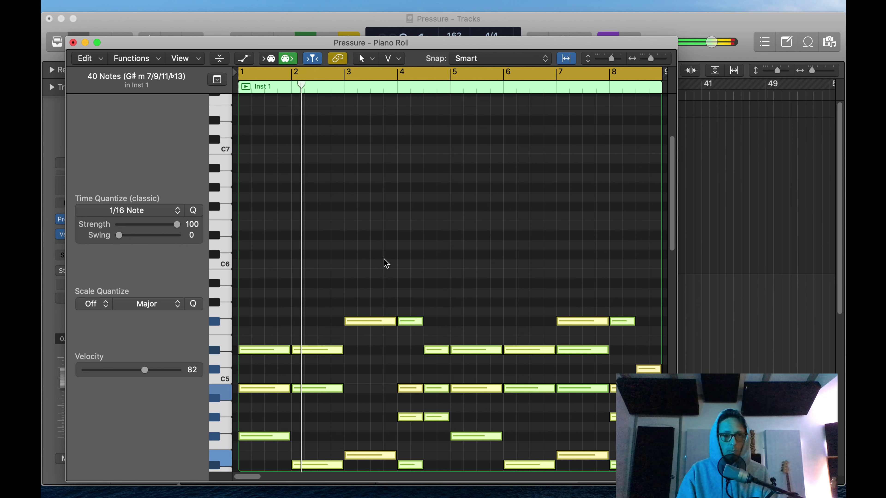
key(alt+shift+Down)
scroll(602, 240, down, 8)
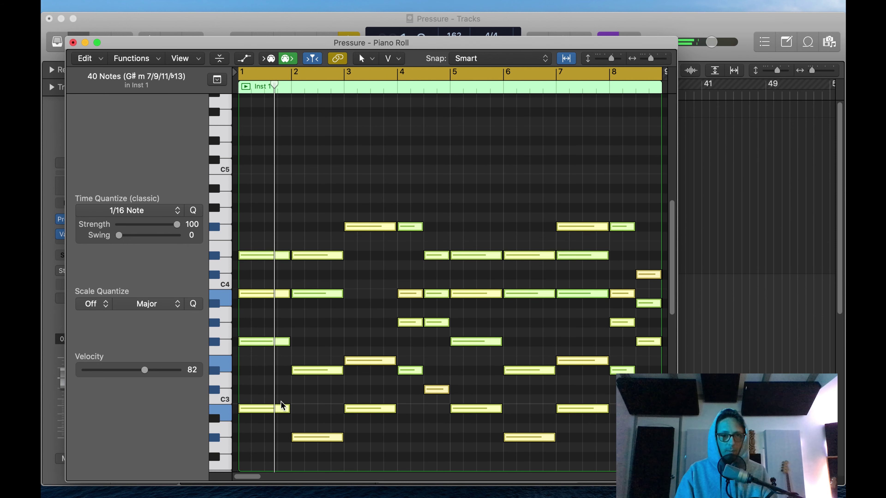
Shorten the chords in bars 1 to 3 and bars 5 to 7 to about half a bar each
click(269, 465)
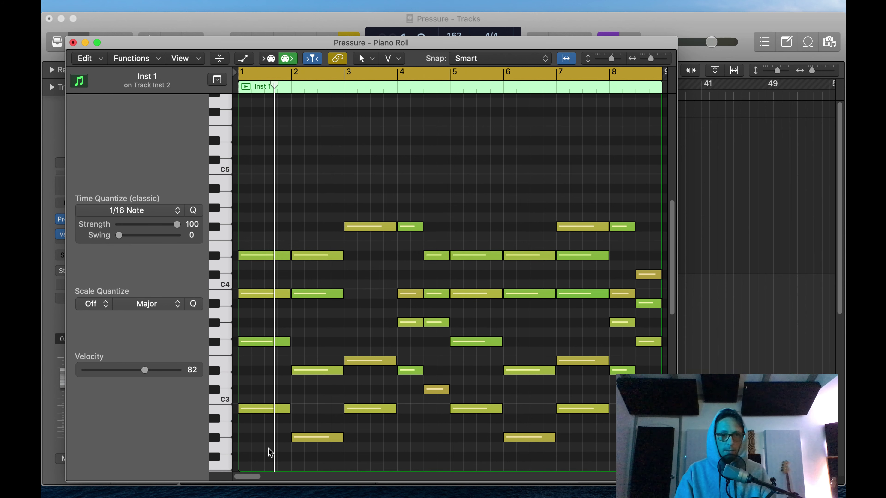
drag(269, 453, 347, 220)
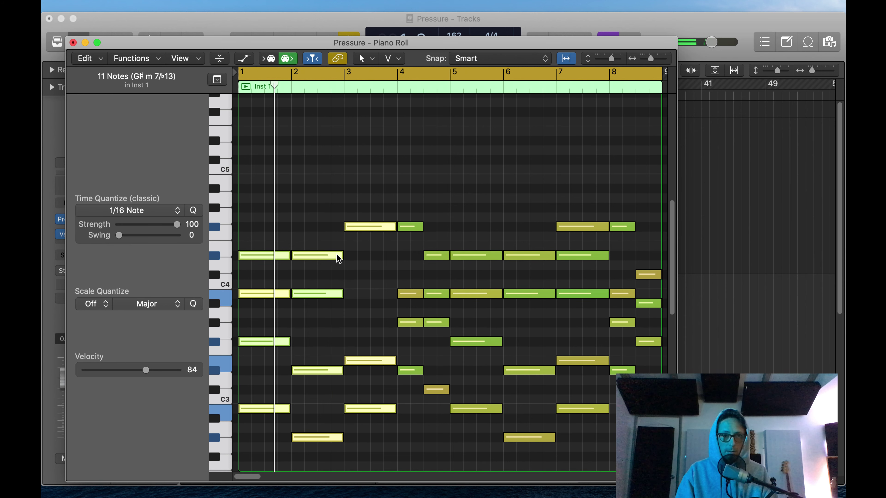
drag(338, 258, 317, 262)
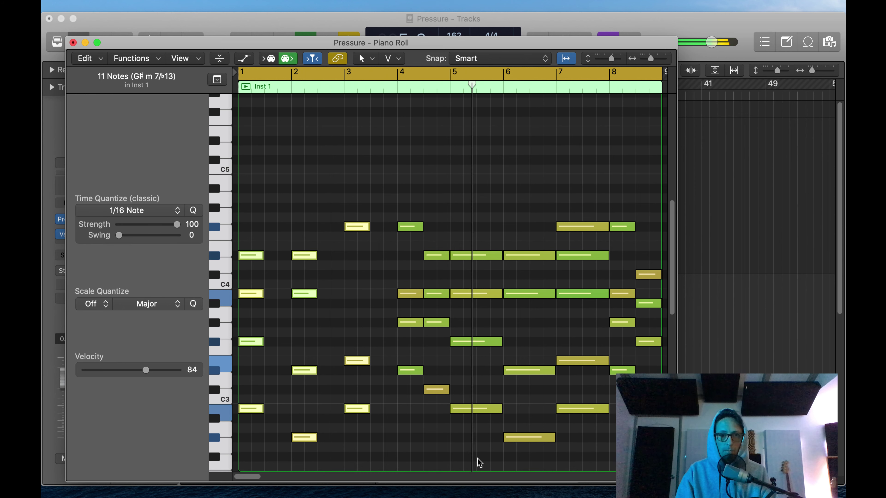
drag(477, 460, 581, 250)
click(510, 206)
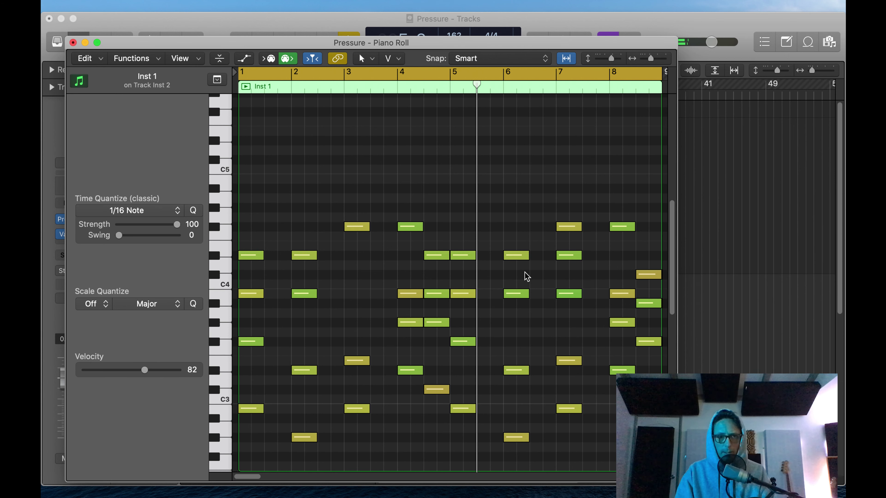
Play the part from the beginning and slightly shorten both chords in bar 4
key(Return)
key(space)
click(404, 202)
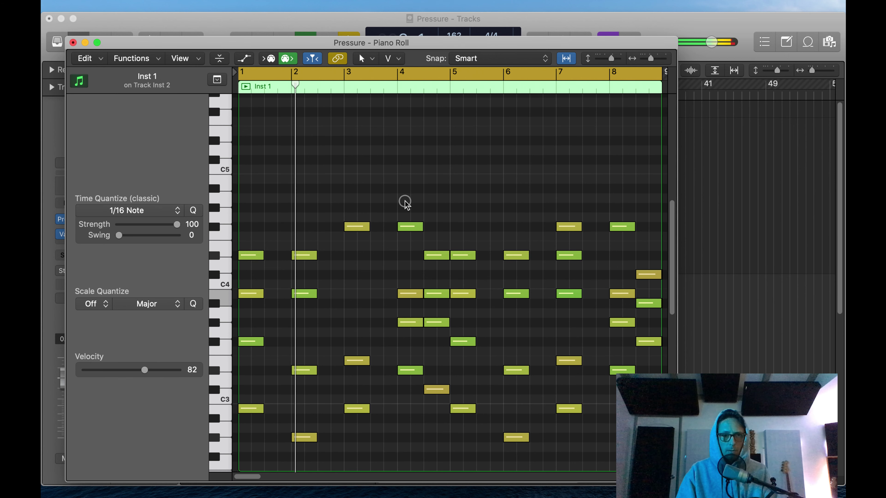
drag(404, 201, 437, 402)
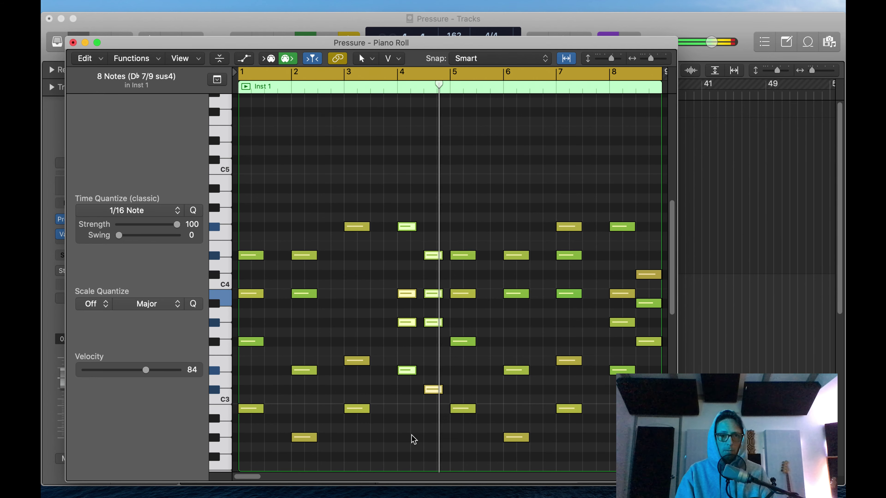
Set the velocity of all notes in the region to a uniform 98
click(408, 434)
key(super+a)
drag(358, 366, 388, 235)
click(359, 241)
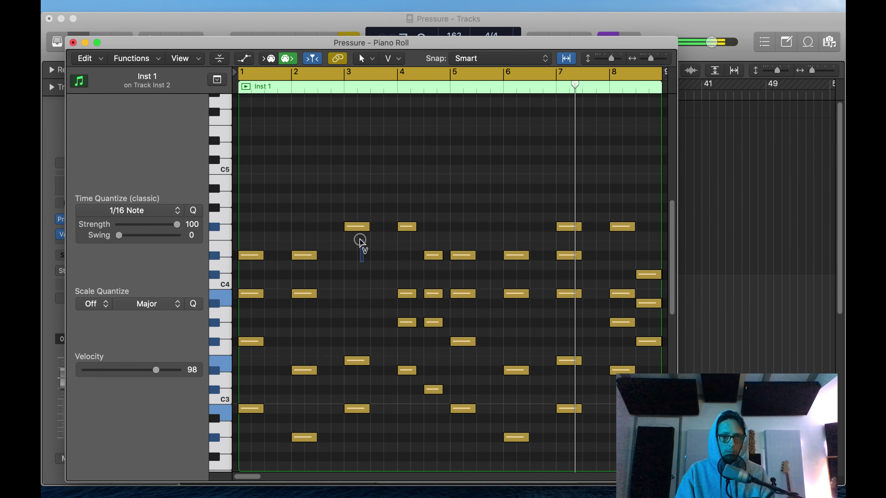
Try the top note of the bar 3 chord an octave lower, and raise it back to its original octave
click(357, 227)
key(alt+shift+Down)
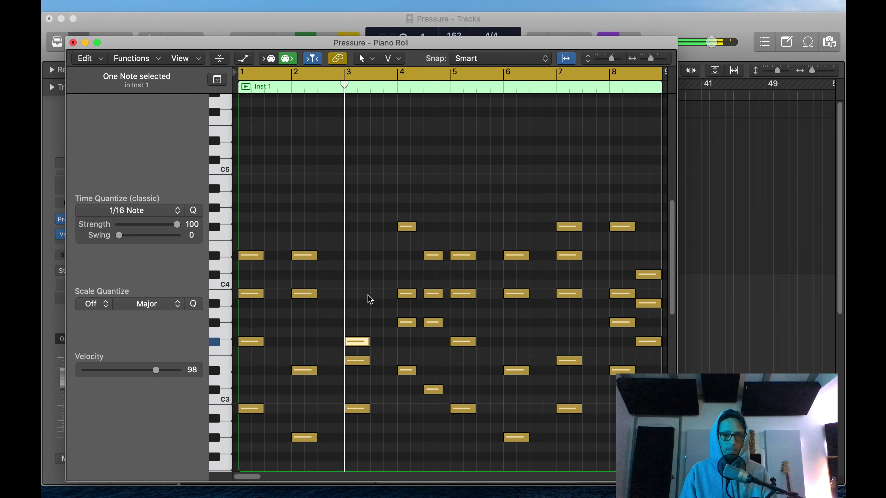
key(alt+shift+Up)
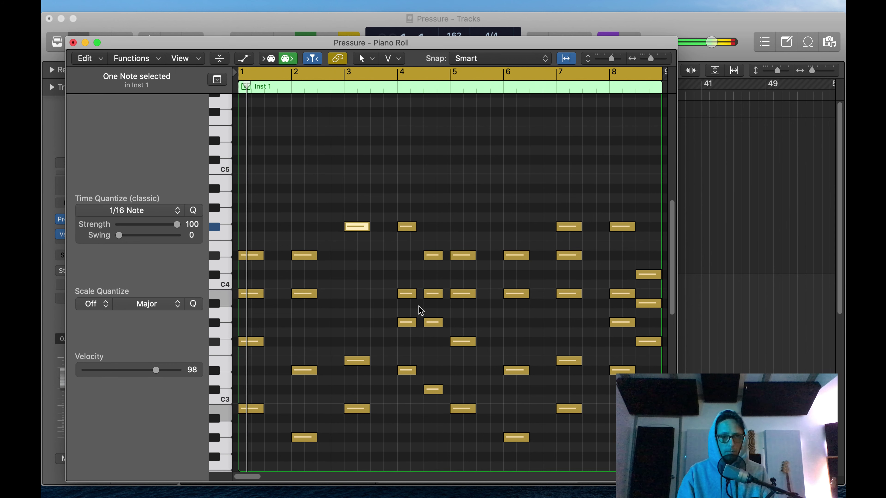
click(357, 361)
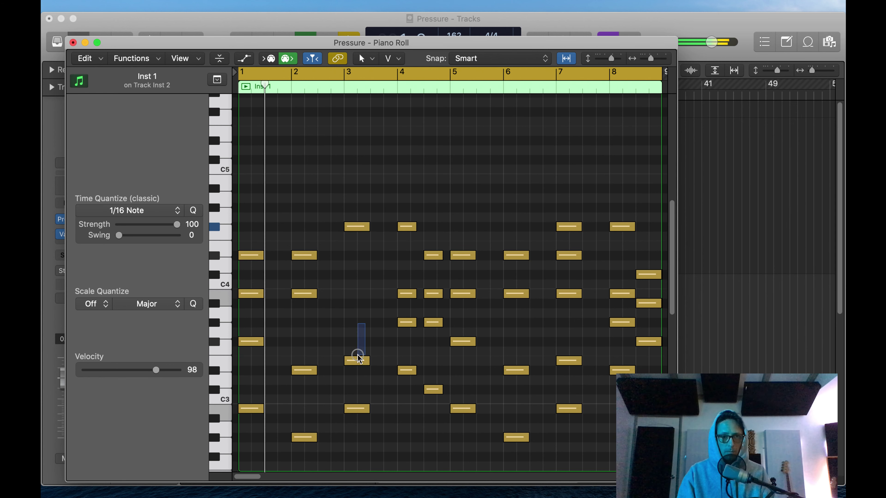
click(355, 380)
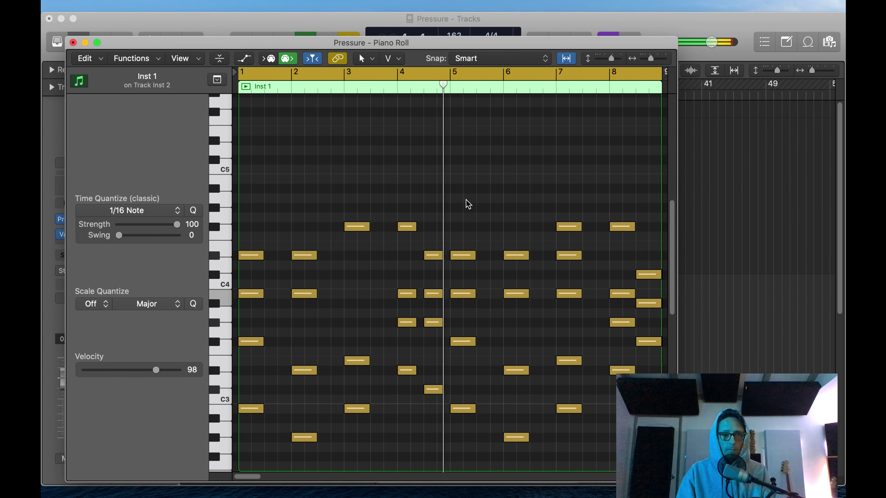
Transpose all notes down one more octave, play from the start, and close the Piano Roll
key(super+a)
key(shift+alt+Down)
key(Return)
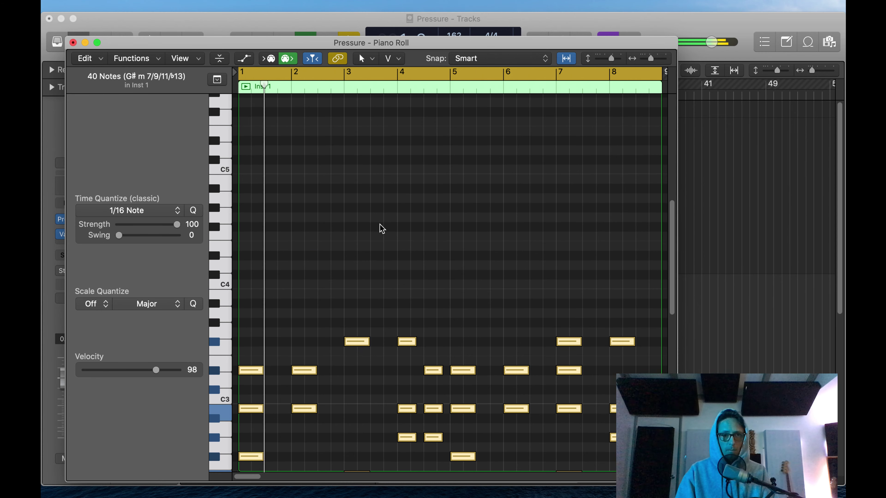
scroll(382, 228, down, 5)
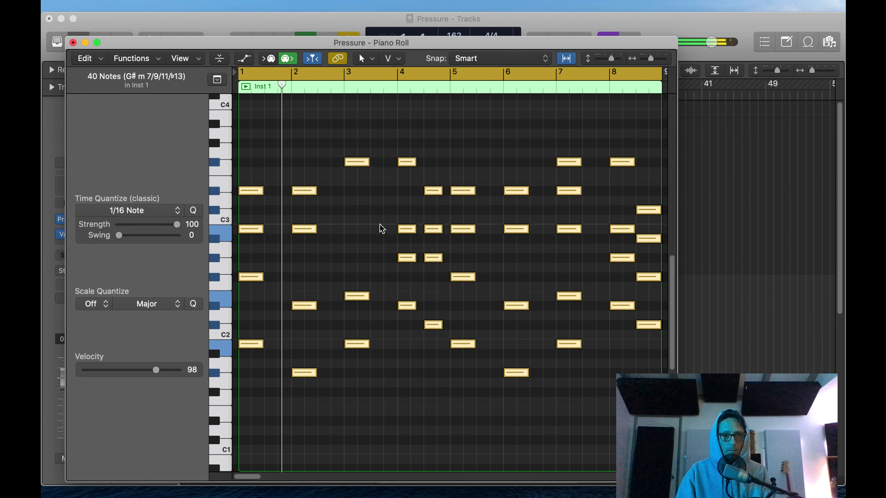
click(73, 42)
scroll(326, 272, down, 5)
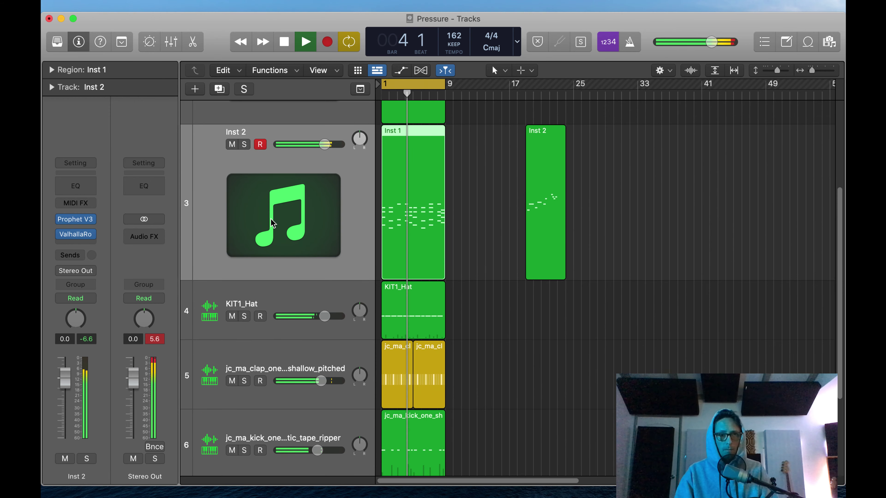
Open the Prophet V3 instrument on the Inst 2 track and reposition its window so the whole synth panel is accessible
mouse_move(74, 222)
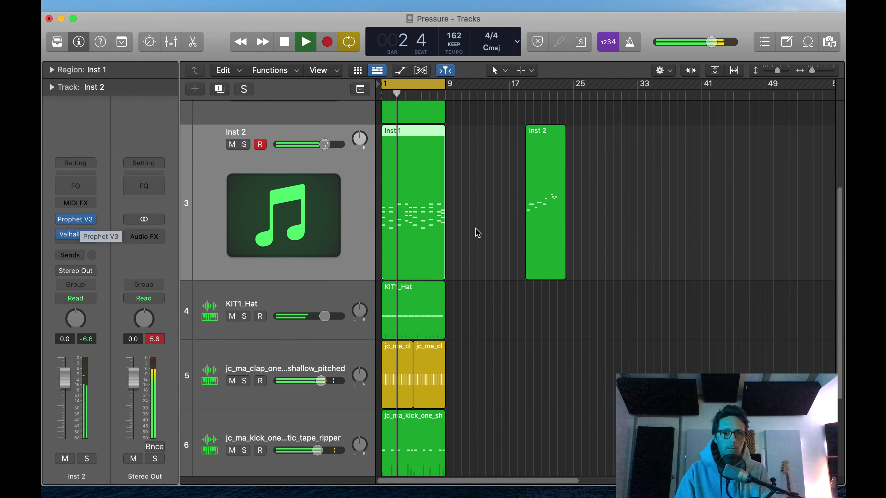
click(77, 222)
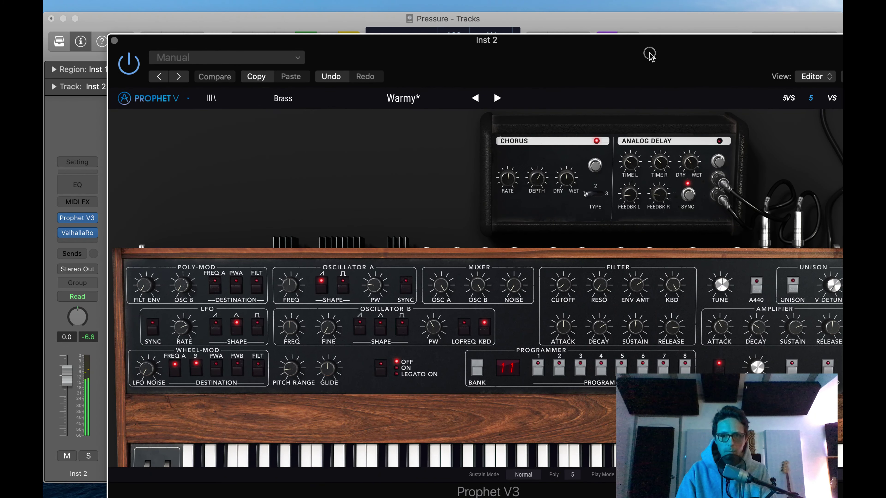
drag(649, 54, 624, 6)
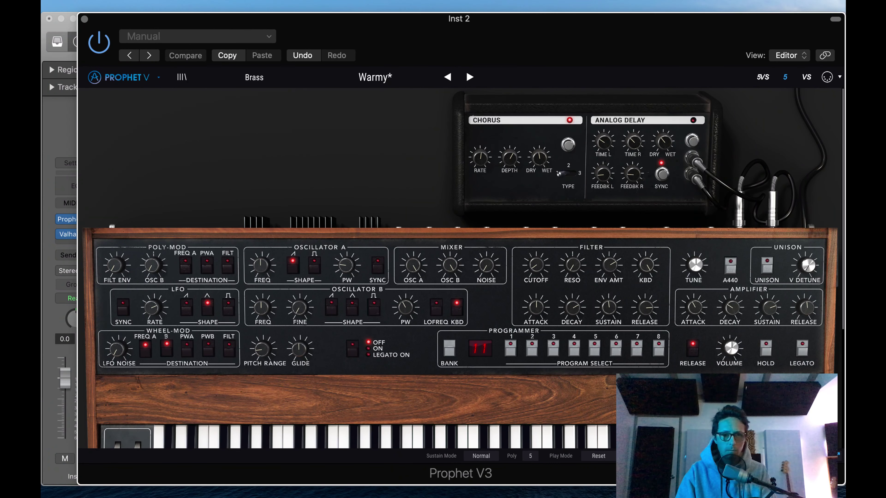
Adjust the filter envelope's attack and decay and the amplifier envelope's sustain and attack on the Inst 2 Prophet V3
key(super+w)
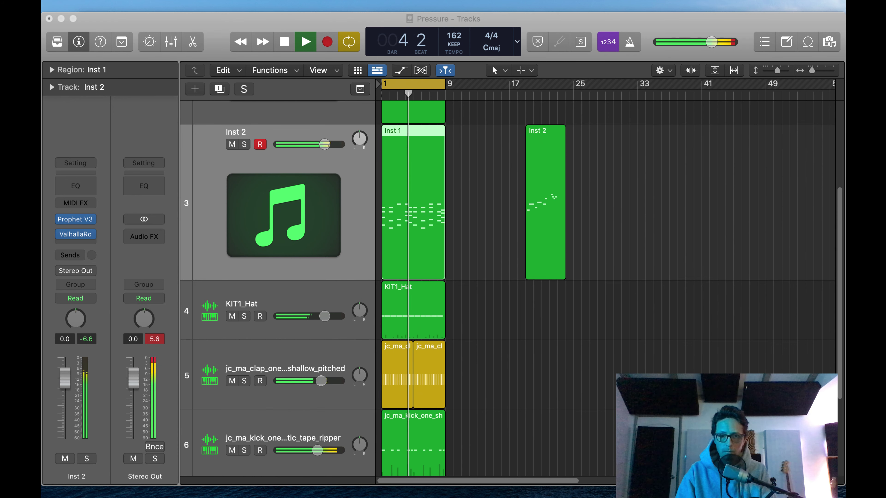
click(215, 142)
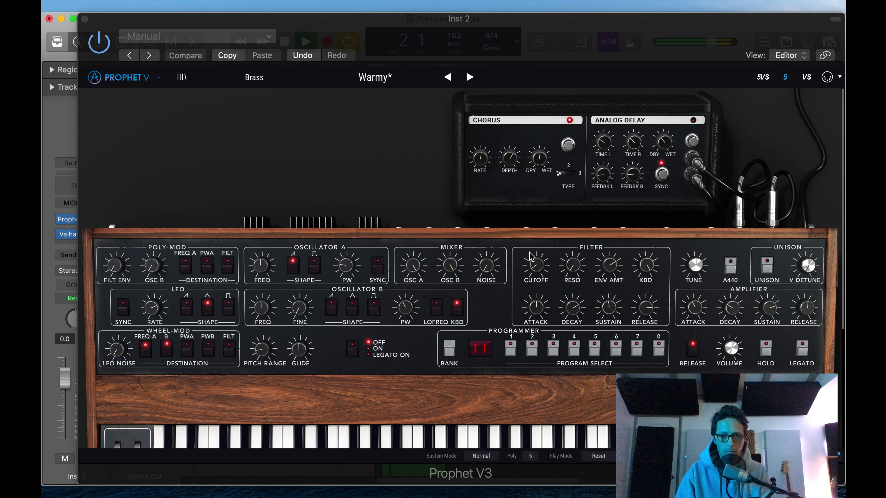
drag(540, 314, 549, 258)
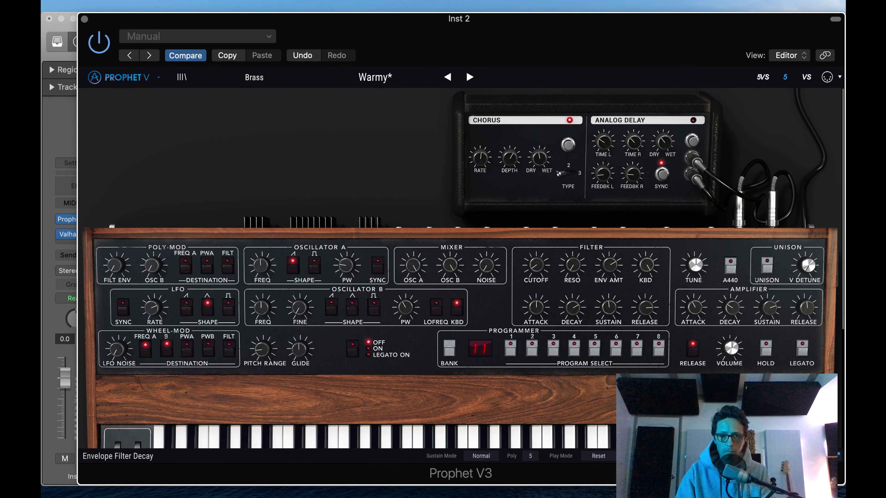
drag(571, 314, 567, 326)
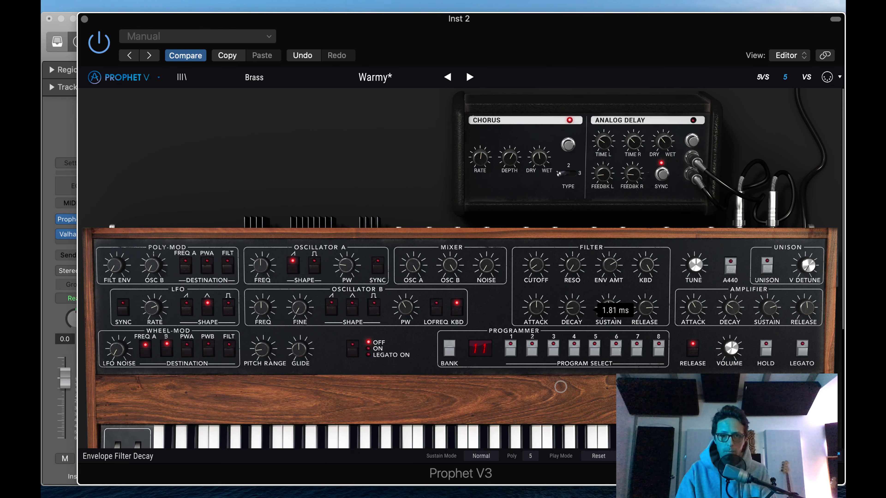
drag(568, 359, 568, 334)
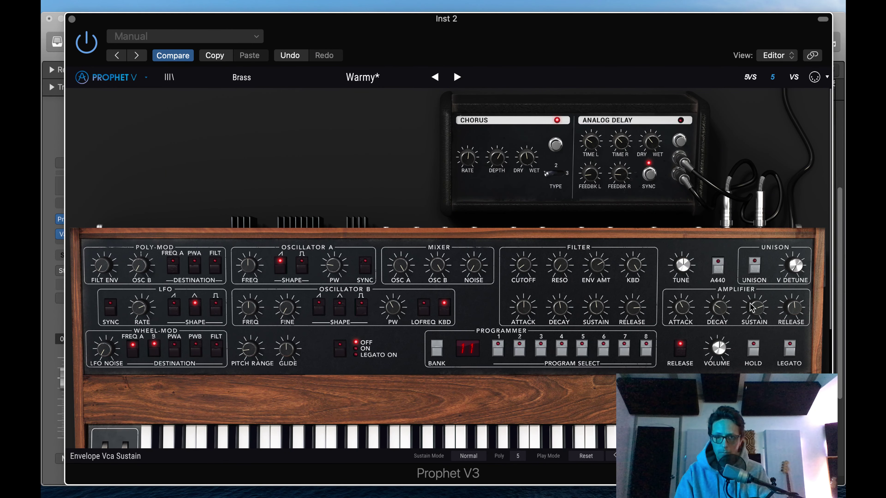
drag(764, 309, 746, 333)
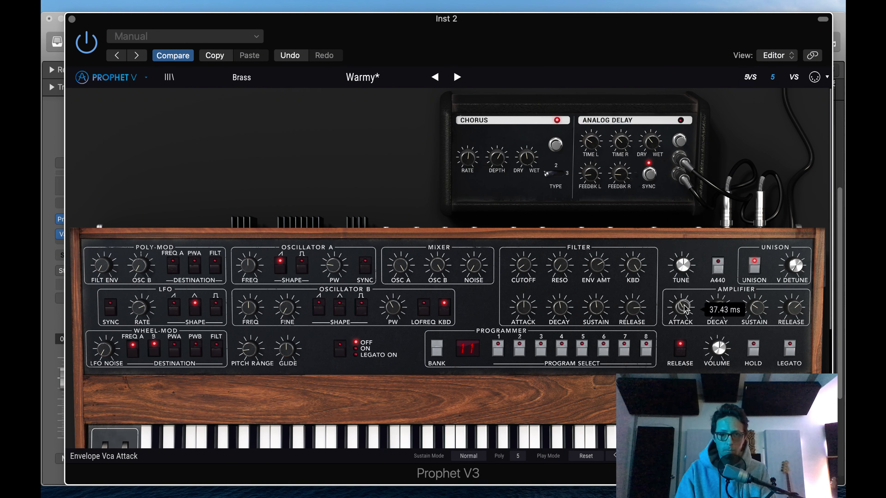
drag(682, 308, 684, 313)
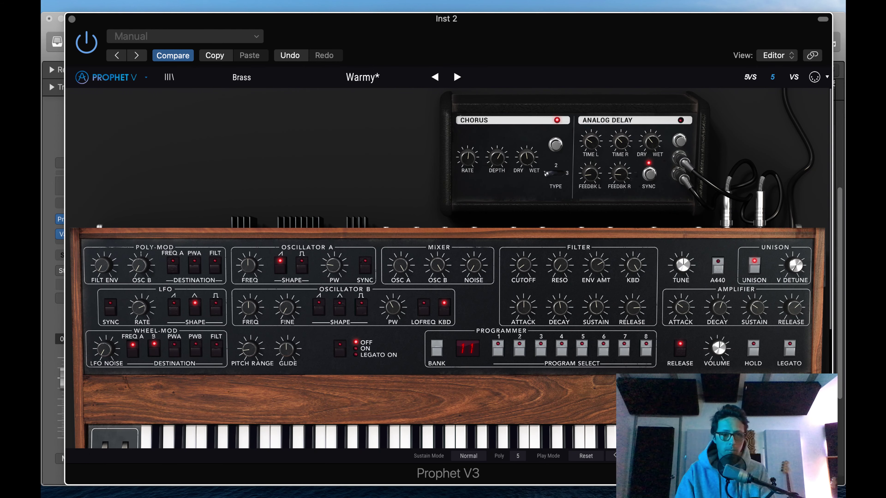
Adjust the Prophet V3's filter cutoff and resonance, and close the synth to play the loop
drag(523, 265, 523, 242)
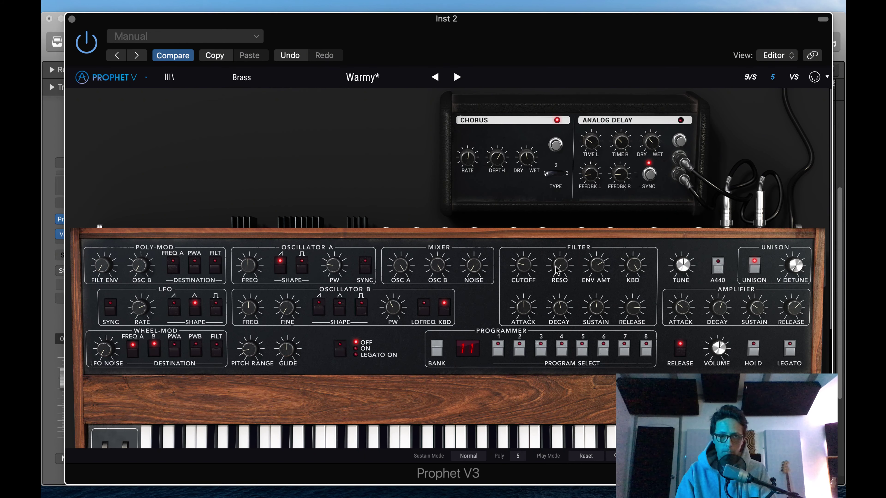
drag(559, 265, 561, 227)
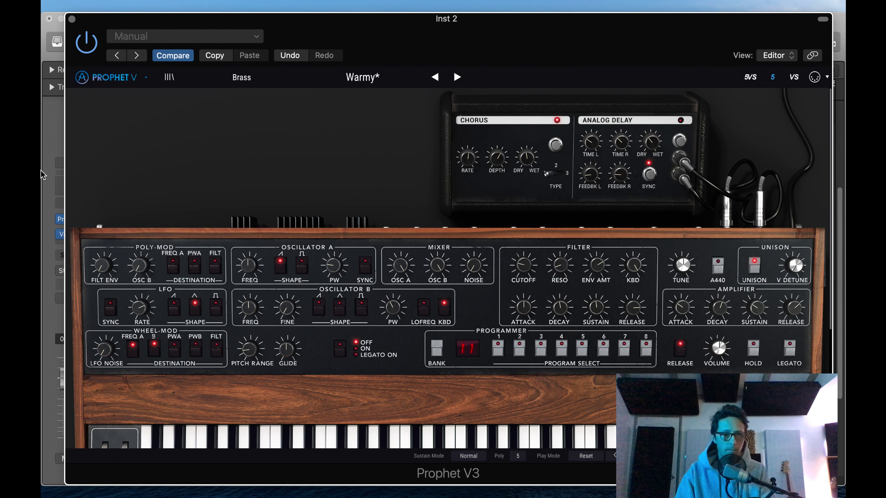
click(72, 19)
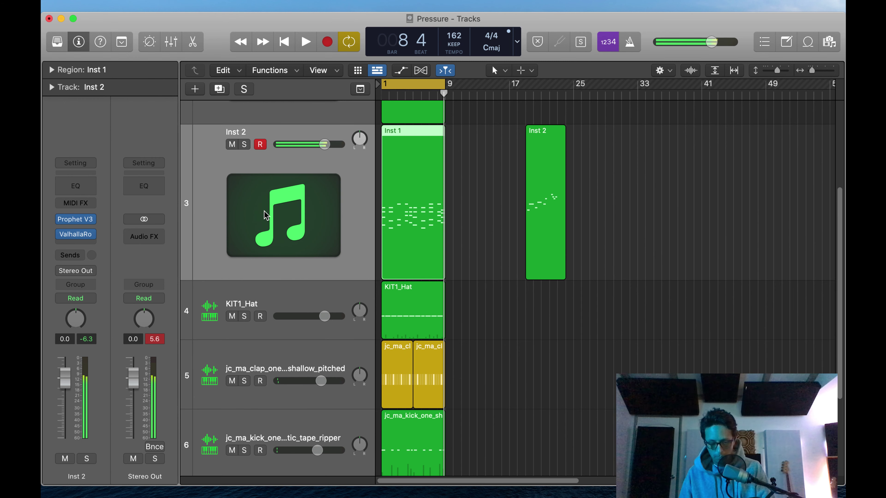
key(space)
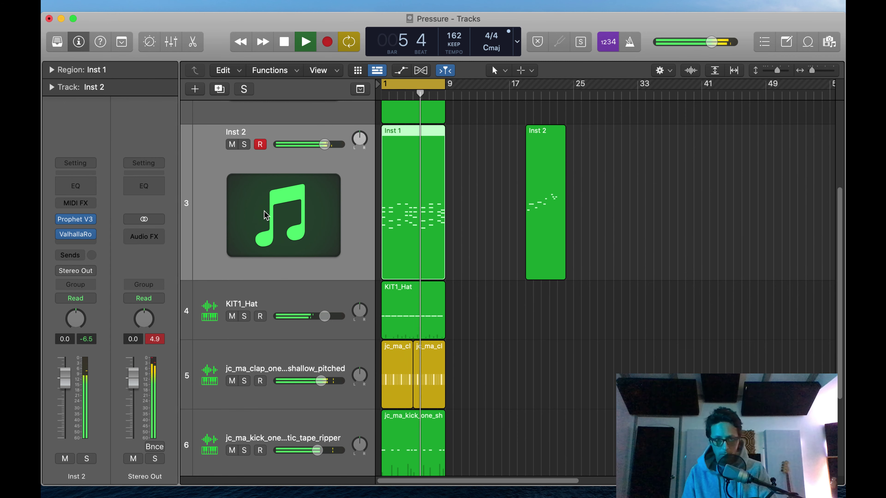
Refine the Prophet V3 amplifier envelope's sustain, attack and decay, auditioning Inst 2 both soloed and in the full mix
click(244, 144)
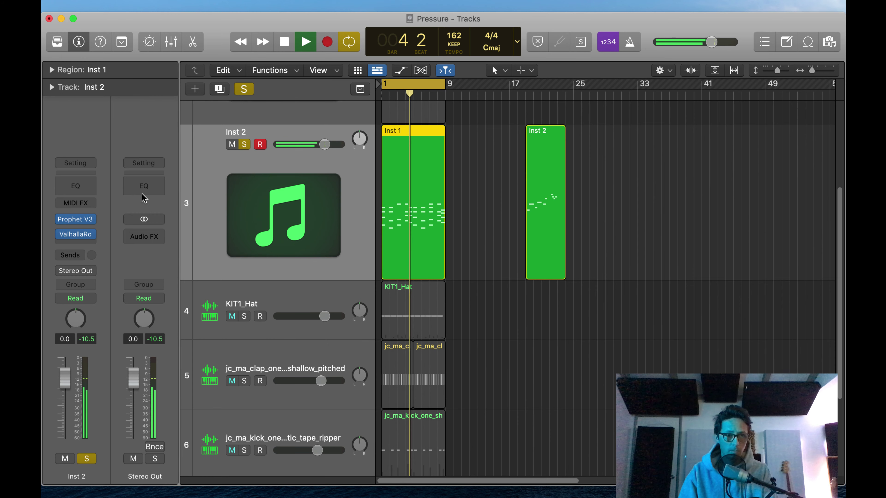
click(73, 223)
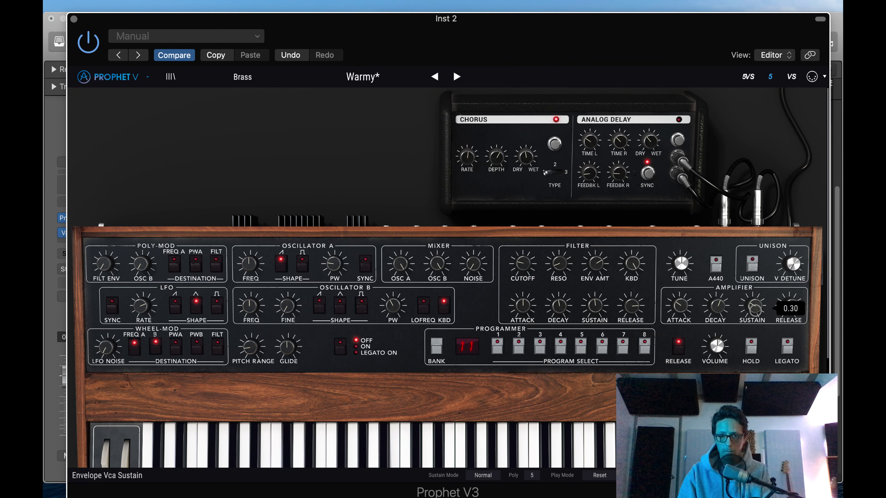
drag(749, 321, 680, 331)
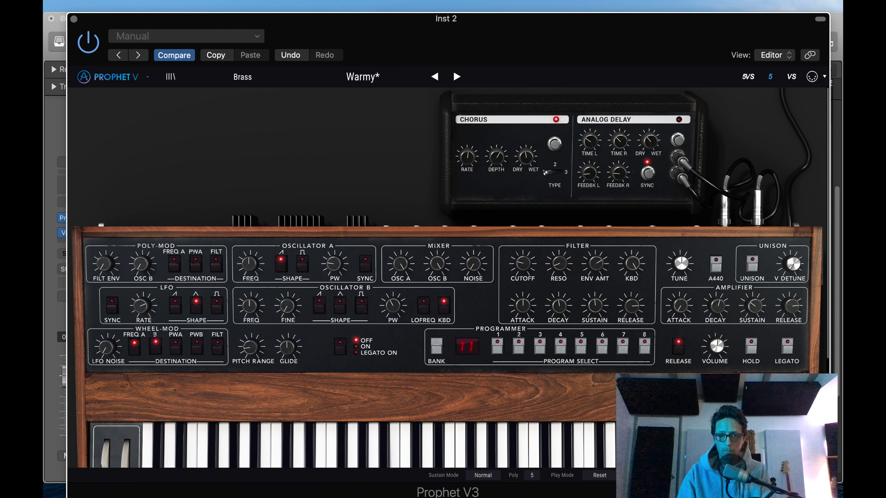
mouse_move(682, 299)
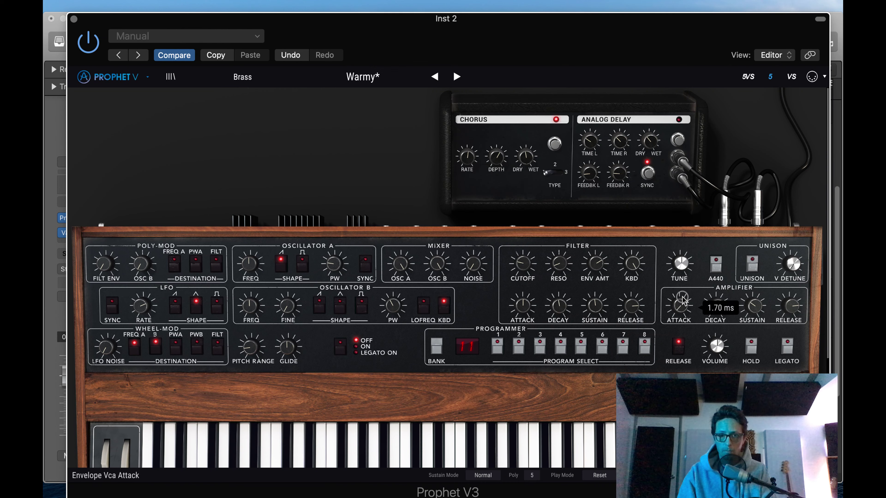
drag(700, 233, 697, 224)
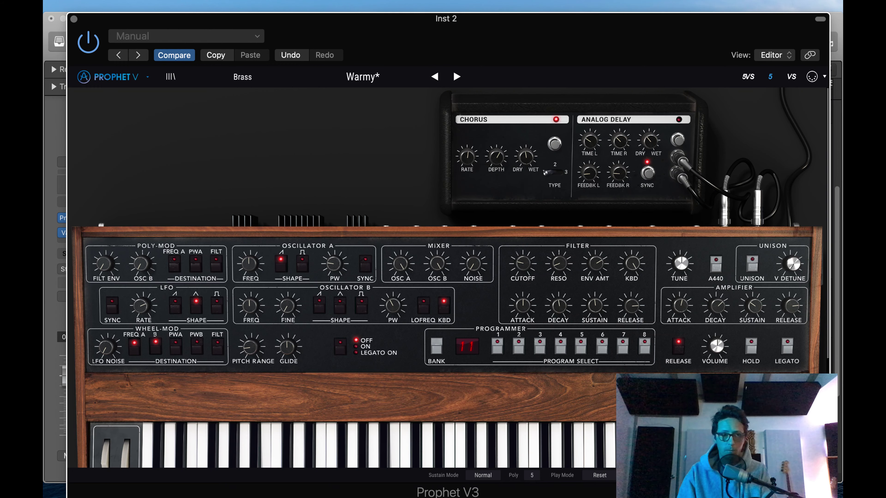
click(74, 17)
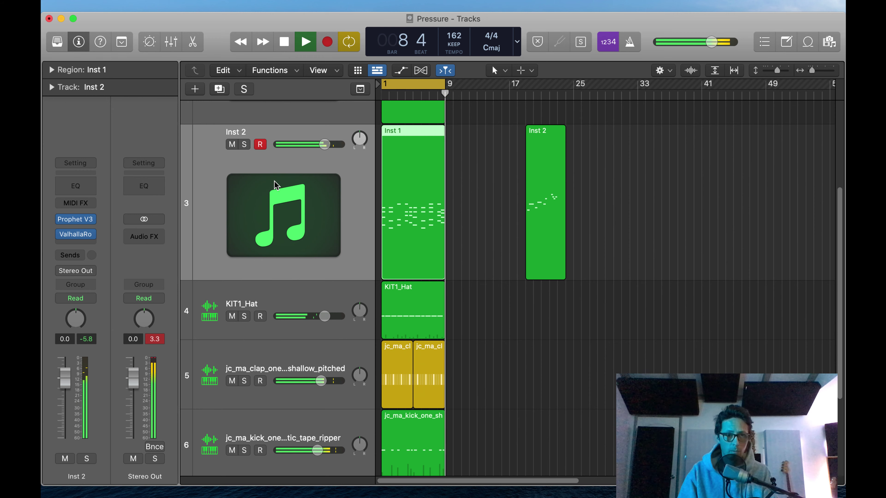
click(76, 220)
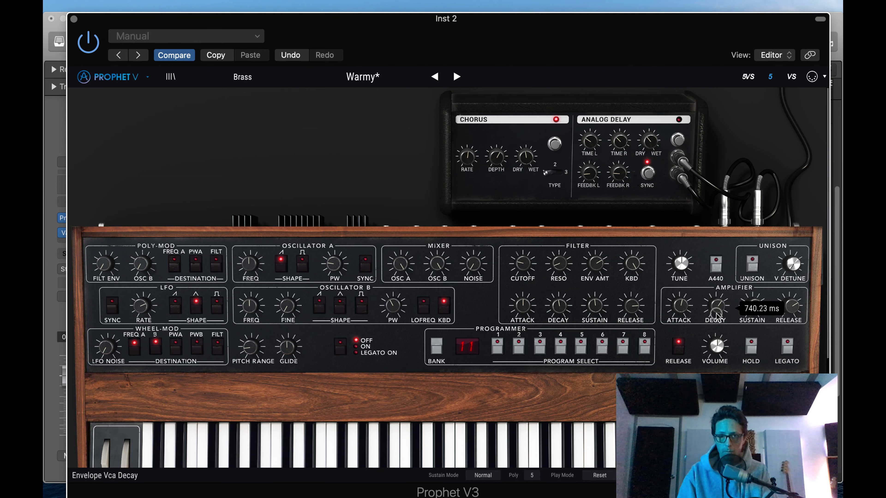
drag(715, 307, 715, 332)
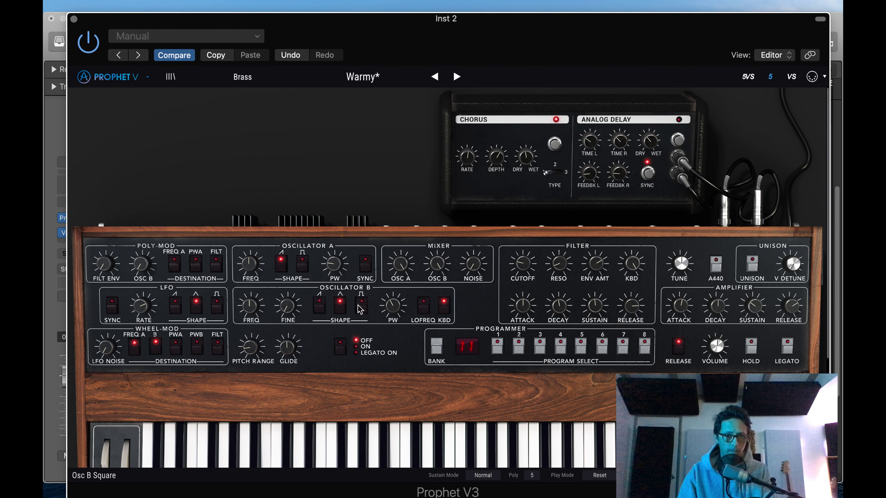
Try triangle and square shapes and the pulse width on Oscillator B, enable Oscillator A sync, and close the synth
drag(396, 307, 396, 293)
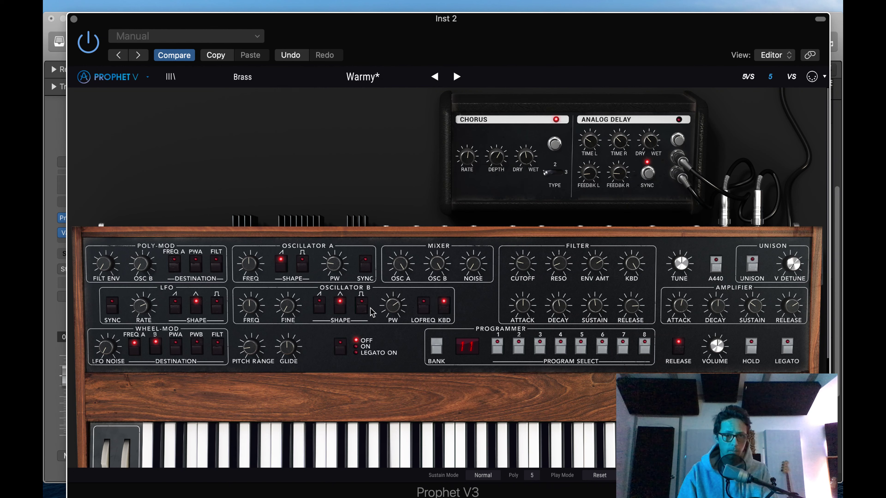
click(362, 303)
click(340, 308)
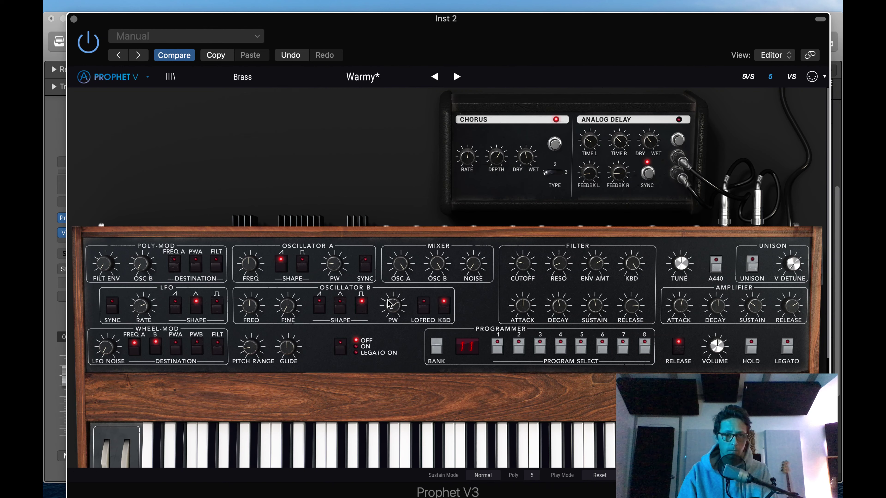
mouse_move(401, 310)
click(365, 266)
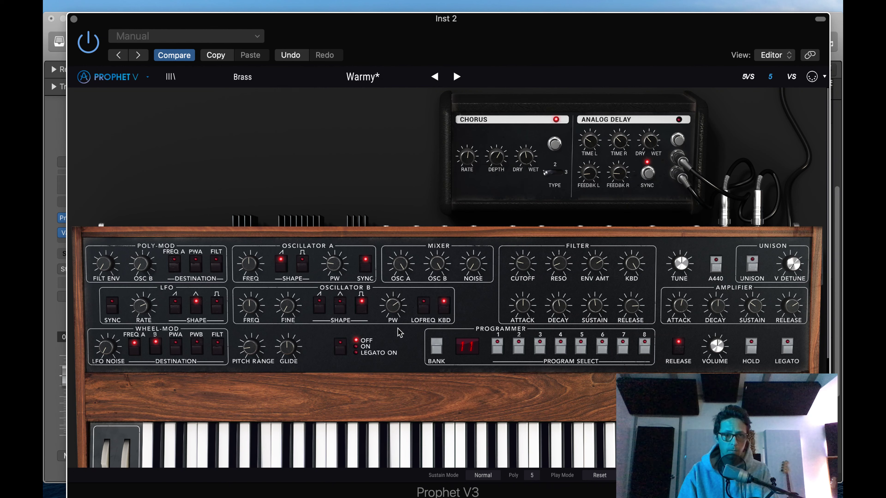
drag(388, 322, 386, 370)
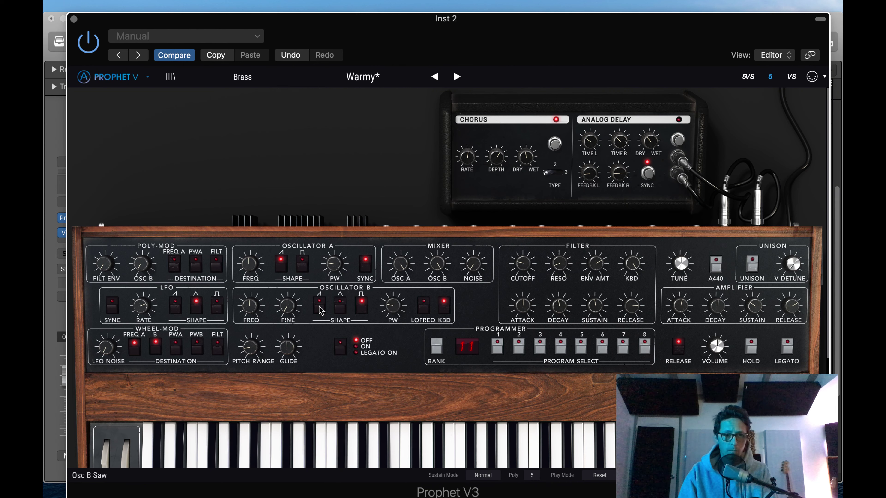
click(363, 310)
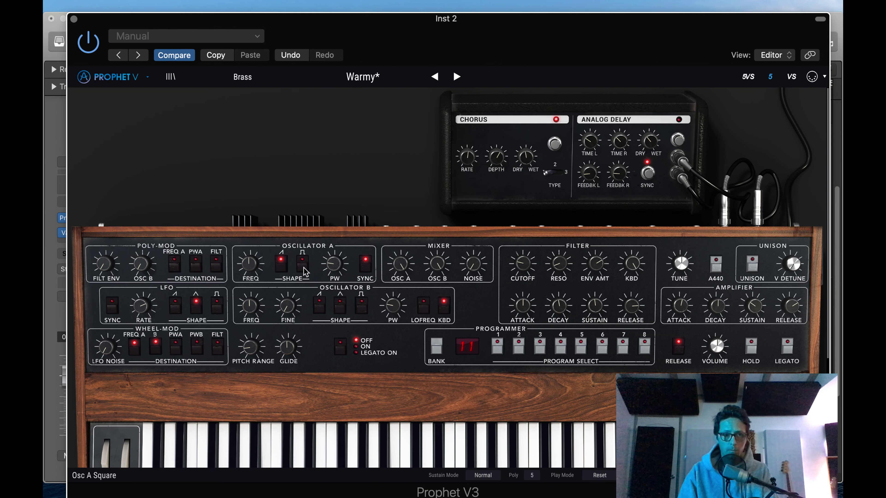
click(74, 19)
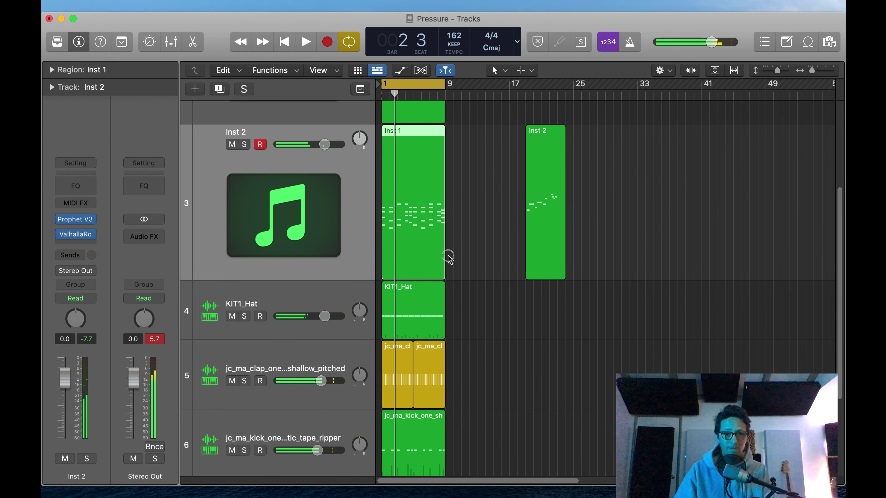
Move the spare Inst 2 region out to about bar 65 and repeat all the eight-bar loop regions three times
key(z)
drag(457, 169, 612, 158)
drag(434, 122, 345, 301)
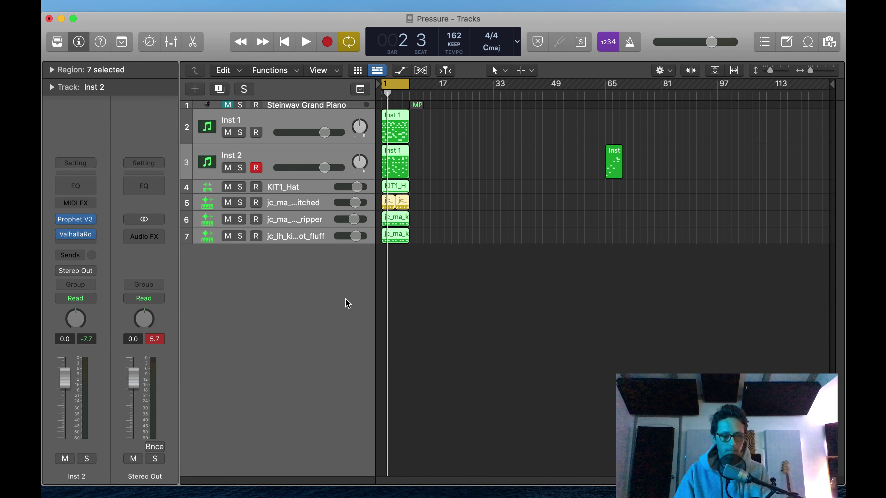
key(super+r)
key(super+r)
key(super+r)
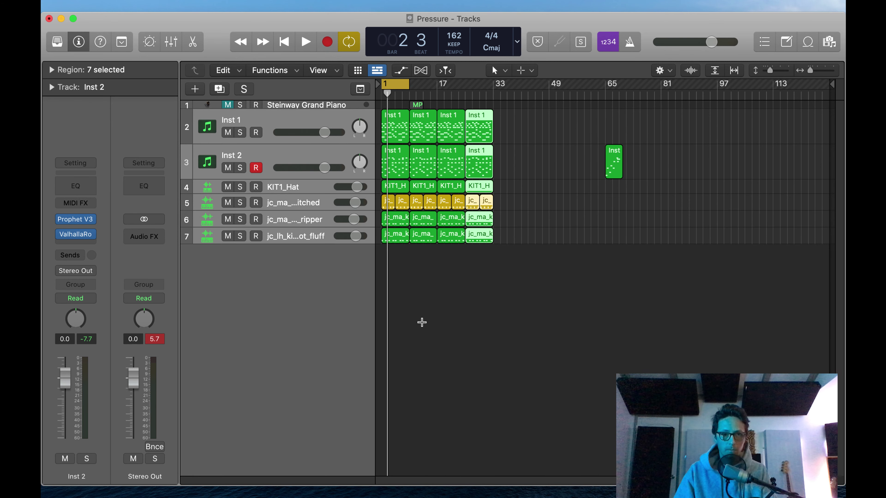
click(407, 283)
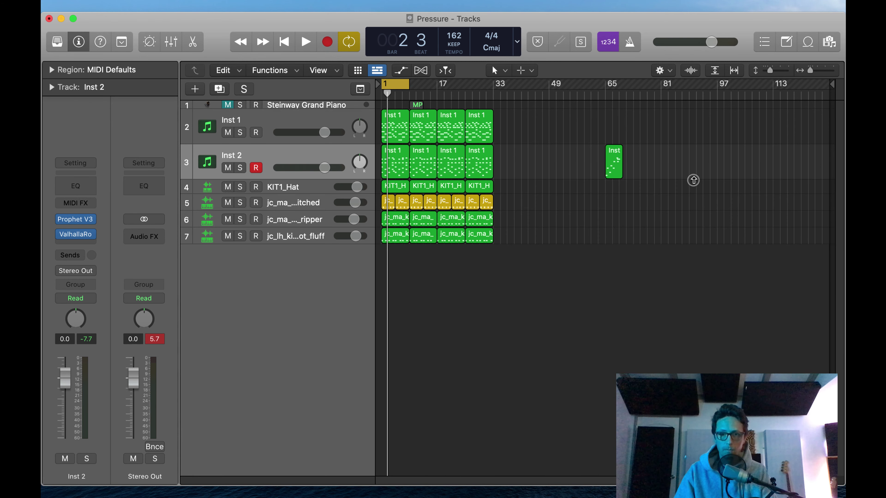
click(842, 494)
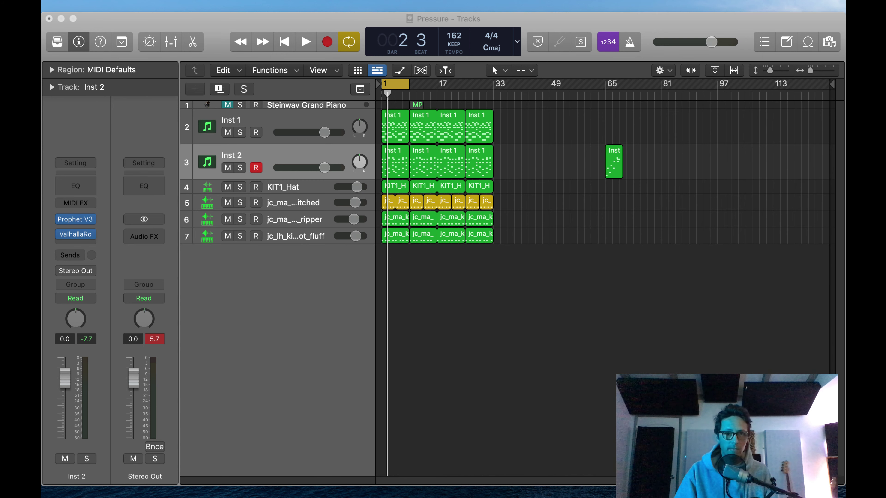
click(48, 113)
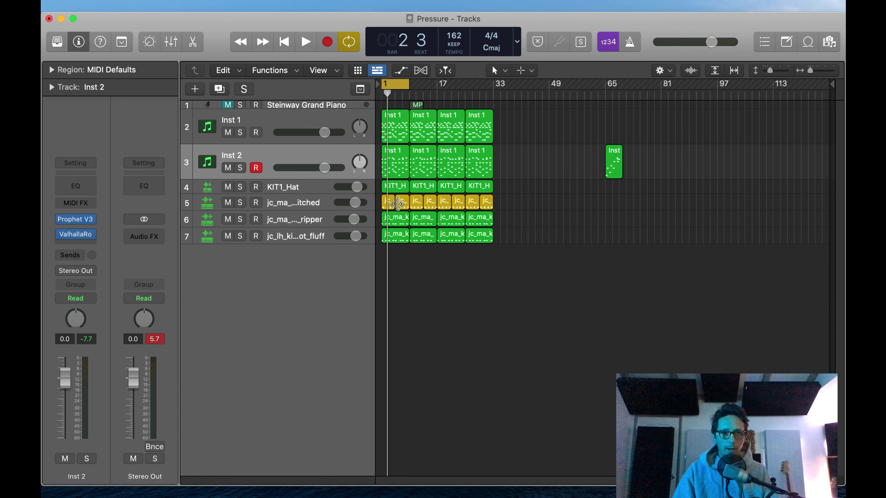
drag(440, 126, 383, 270)
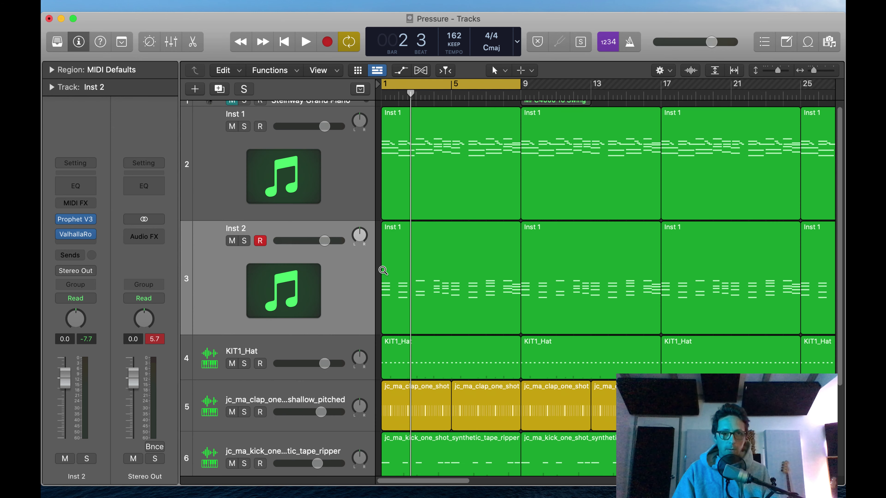
Mute the first eight-bar region on Inst 2 and the first regions on all hat, clap and kick tracks
ctrl+alt+click(436, 289)
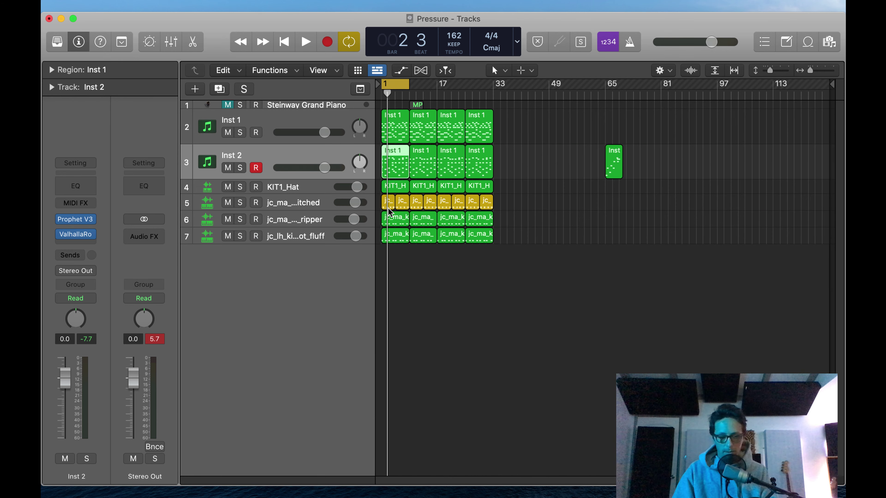
key(ctrl+m)
drag(405, 261, 397, 190)
key(ctrl+m)
Play the opening section briefly, and shift the cycle range to the second eight-bar section, starting at bar 9
key(space)
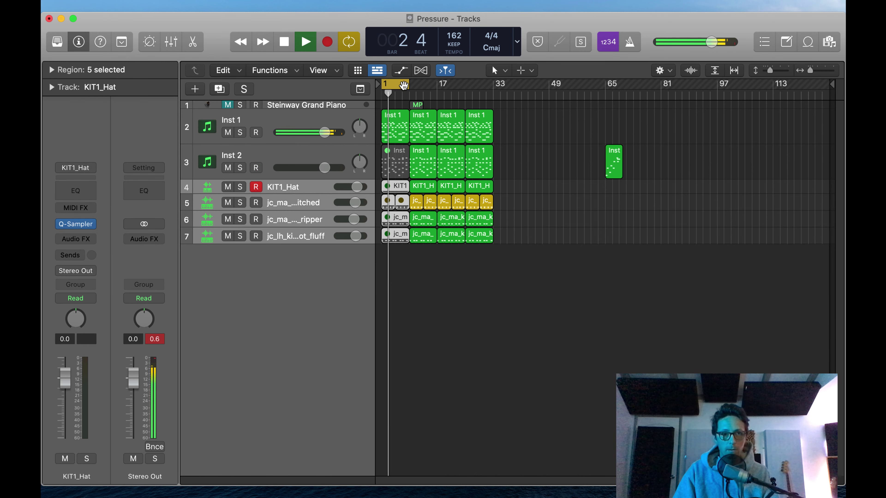
key(space)
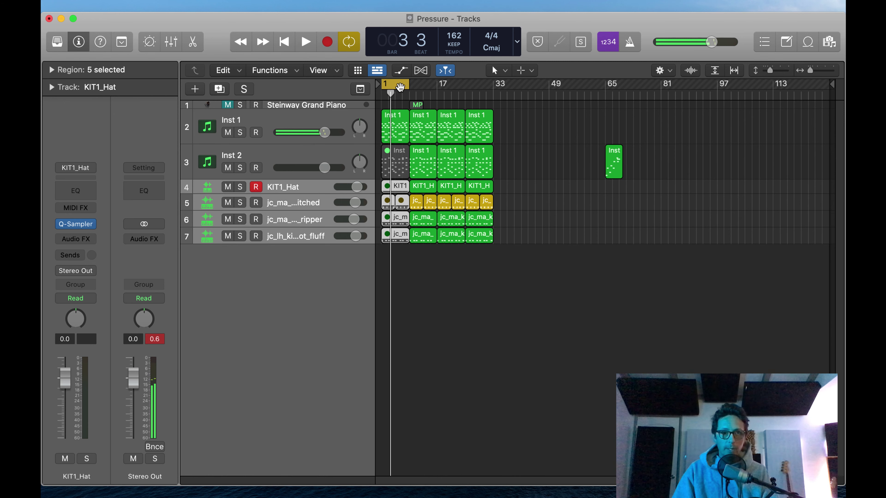
drag(403, 85, 428, 84)
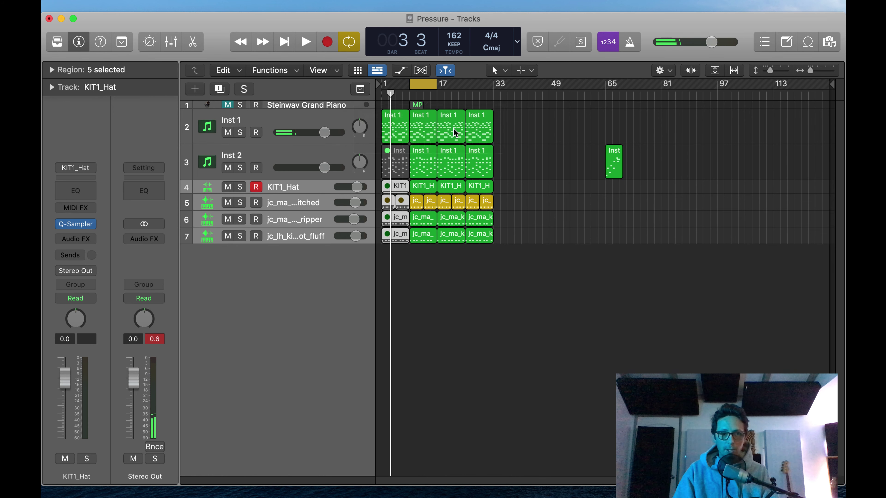
Play through the second eight-bar section, and shift the cycle range to bar 17 and back to bar 9
key(space)
key(space)
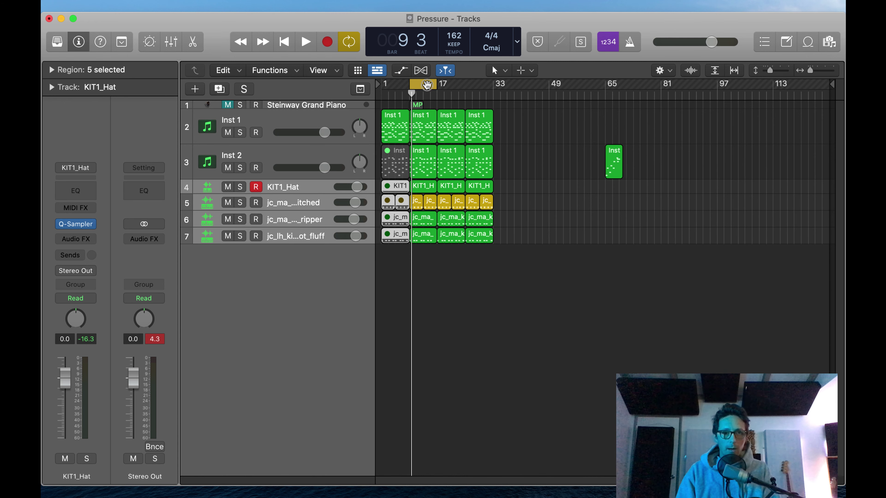
drag(425, 84, 453, 83)
key(space)
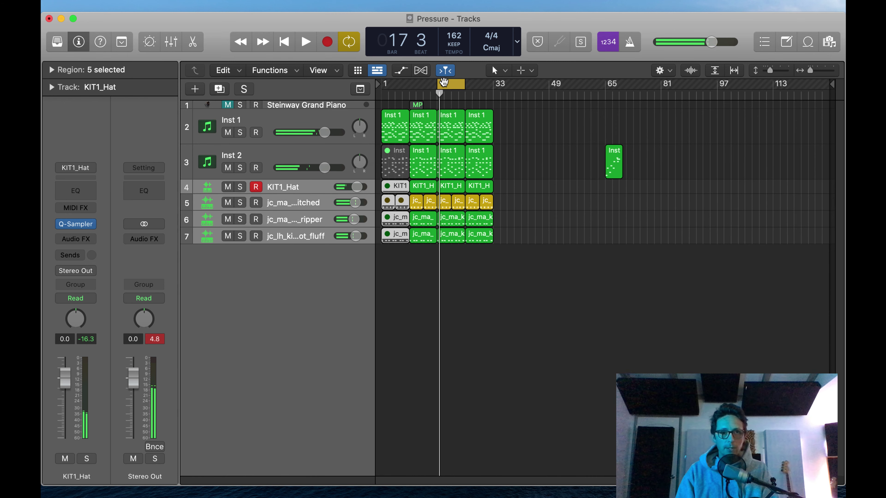
drag(444, 84, 416, 95)
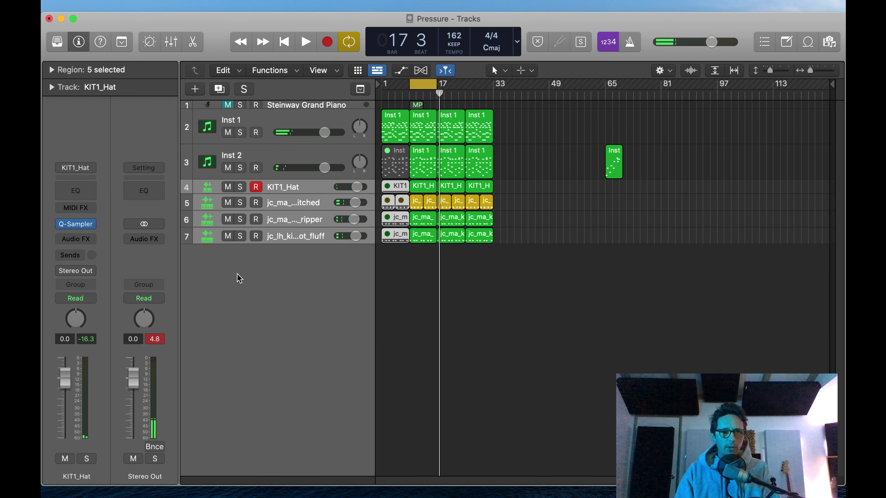
Add a new software instrument track below the last kick track and name it Bass
drag(511, 121, 372, 342)
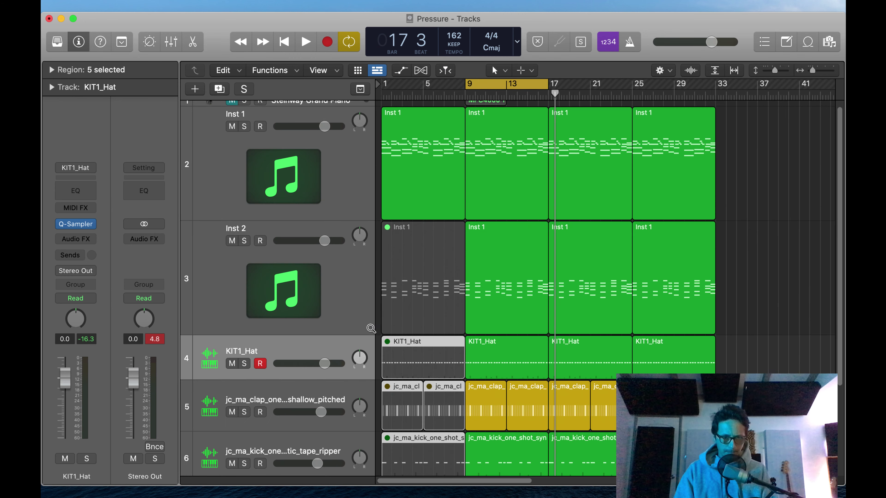
ctrl+alt+click(441, 288)
click(297, 240)
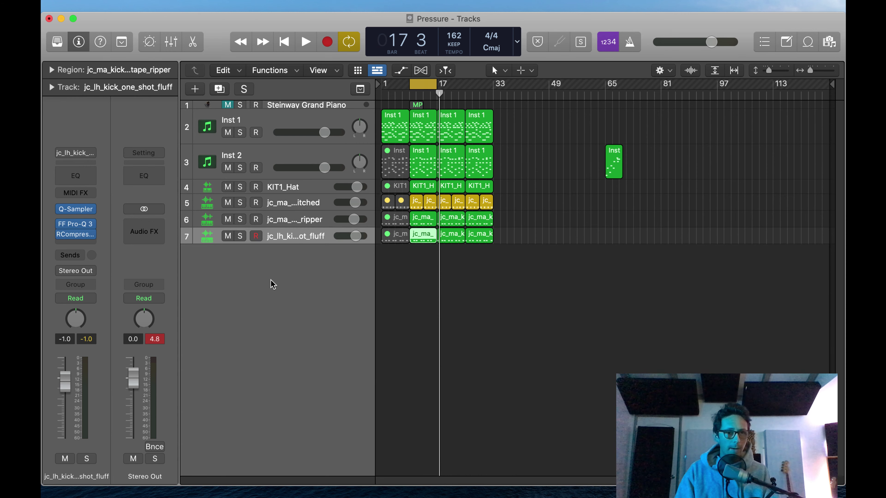
key(alt+super+s)
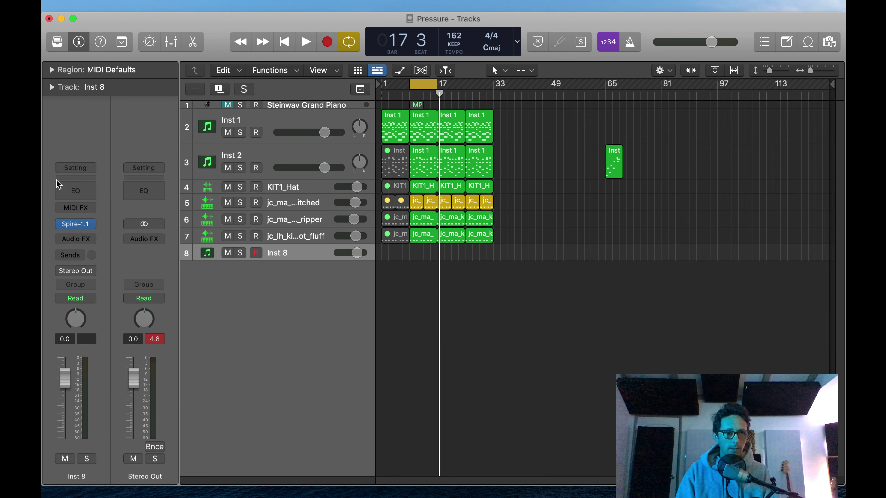
double_click(274, 258)
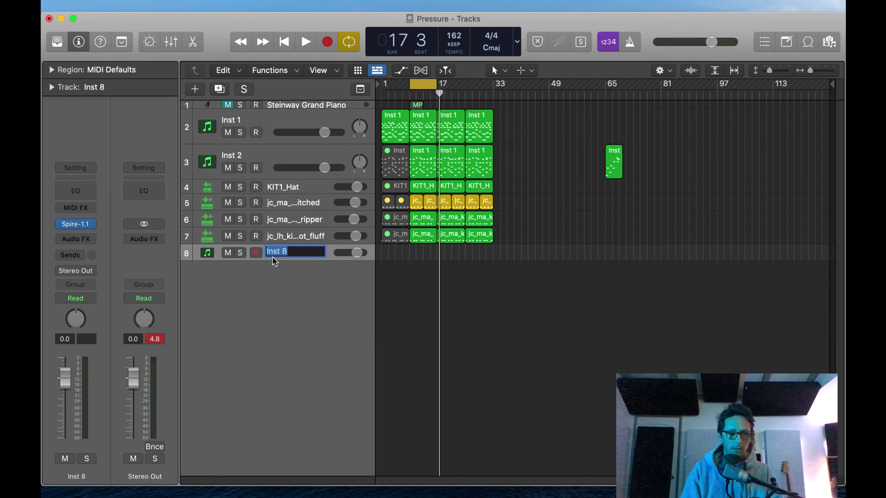
text(Bass)
key(Return)
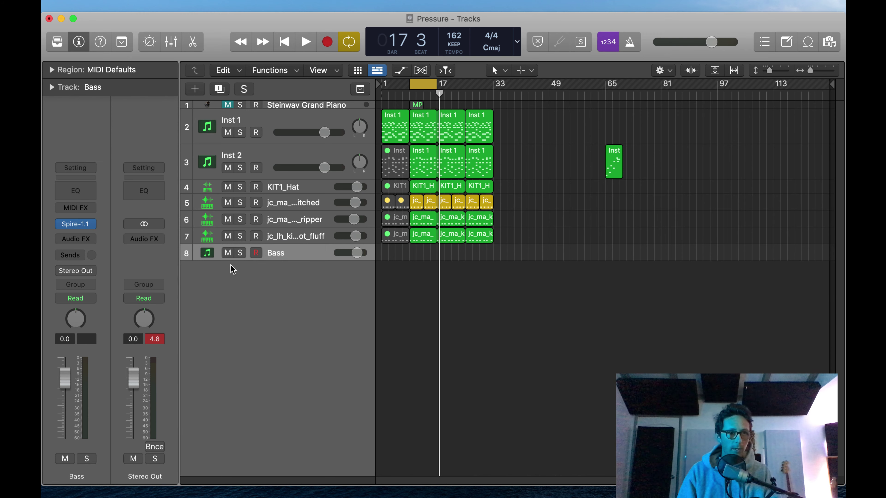
Open the Bass track's Spire synth, load the Retro Future bank and step forward to the AMB m7 & Sines preset
click(77, 225)
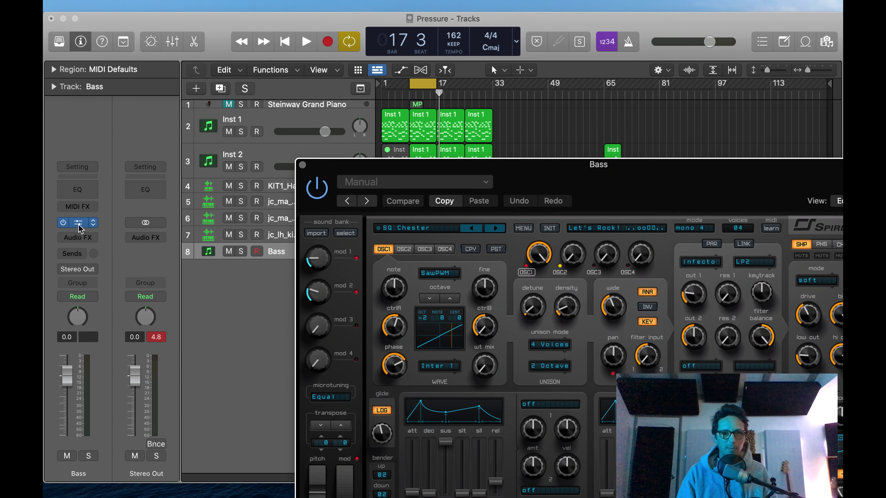
drag(516, 164, 299, 36)
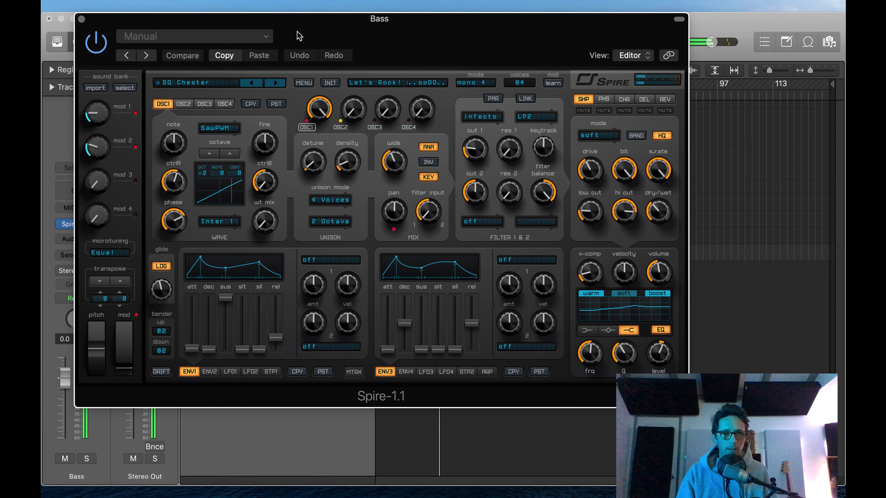
click(302, 84)
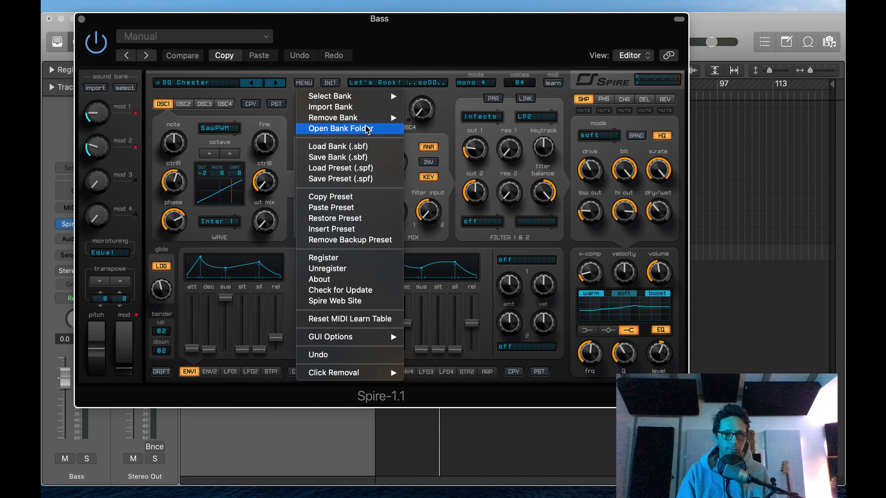
mouse_move(363, 95)
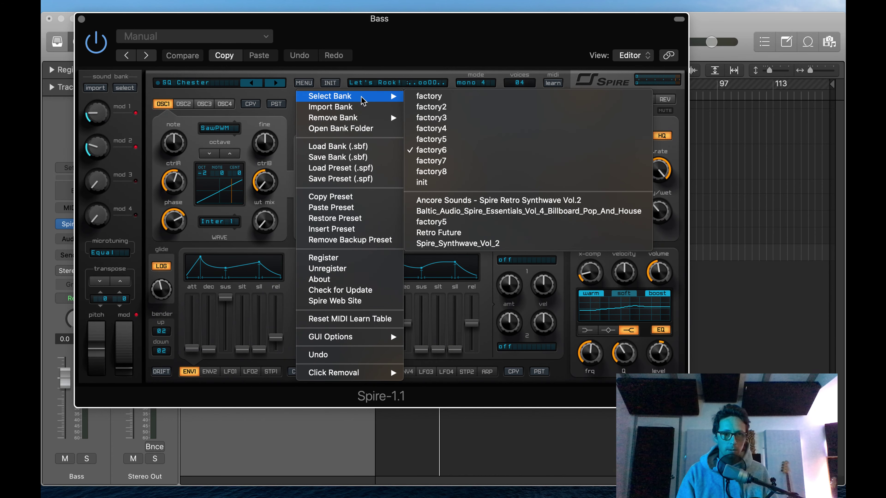
click(480, 232)
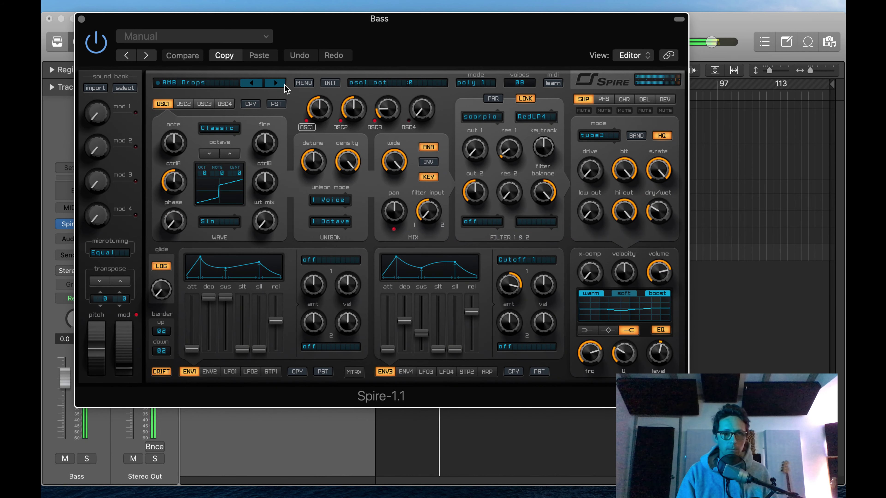
click(276, 83)
click(276, 83)
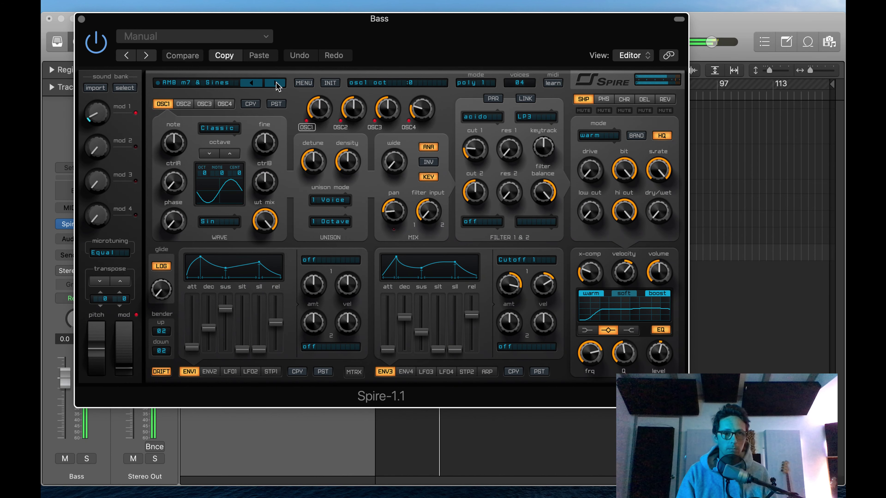
Choose the BR Pulse Sweep preset, and advance to the one after it, BR Saw Bass
click(224, 83)
scroll(233, 314, down, 5)
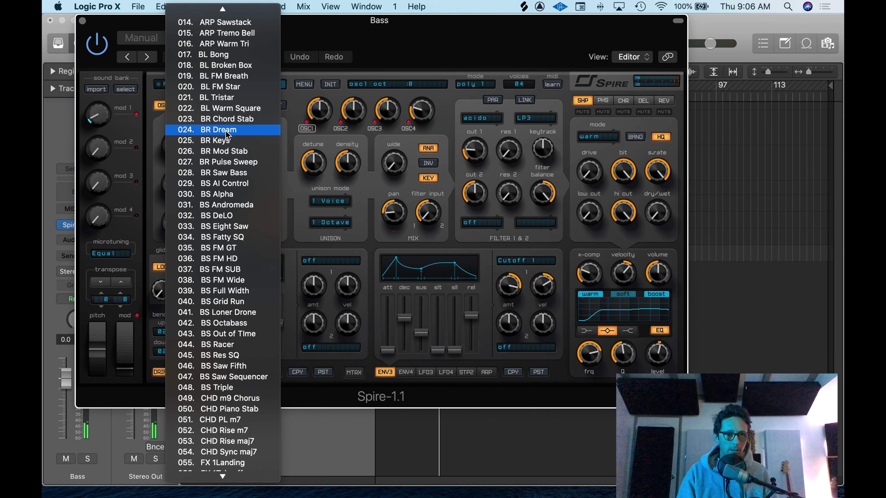
click(215, 162)
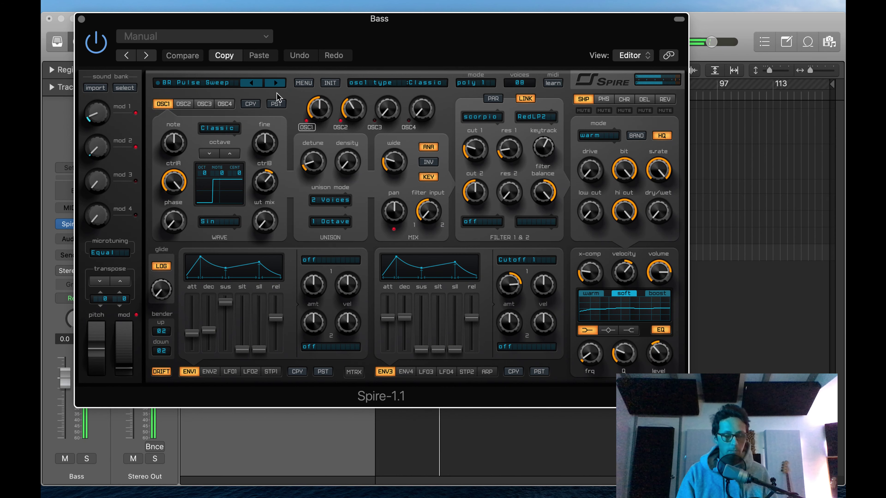
click(274, 81)
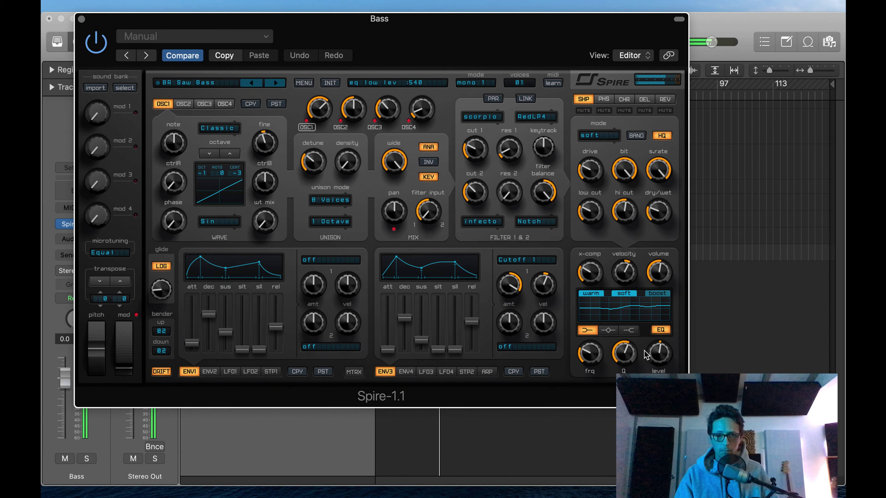
Adjust the EQ's high band level and the shaper's drive, low cut, hi cut and dry/wet on the bass patch
click(628, 330)
drag(657, 356, 648, 363)
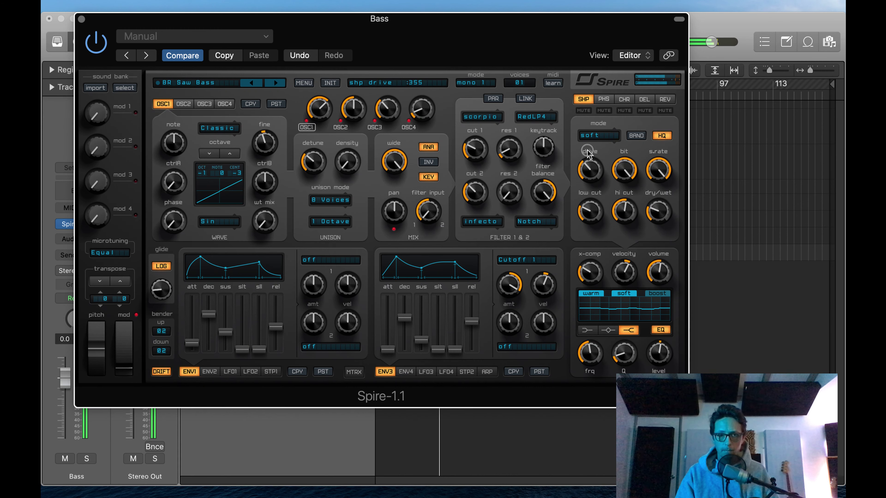
mouse_move(588, 154)
mouse_down()
mouse_move(599, 87)
mouse_move(589, 142)
mouse_up()
drag(584, 215, 585, 238)
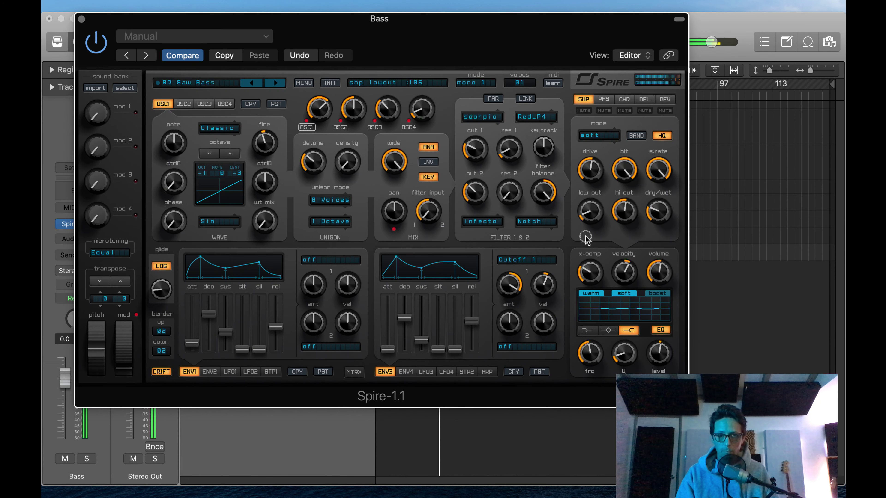
drag(624, 211, 649, 162)
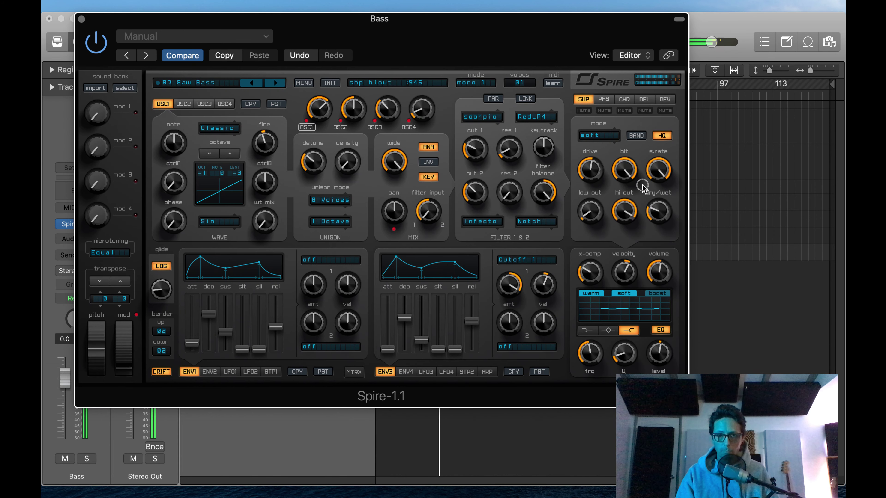
drag(639, 195, 662, 138)
Set the shaper's hi cut to about 305 and drive to about 155, fine-tune its low cut, and close the synth
drag(653, 174, 625, 256)
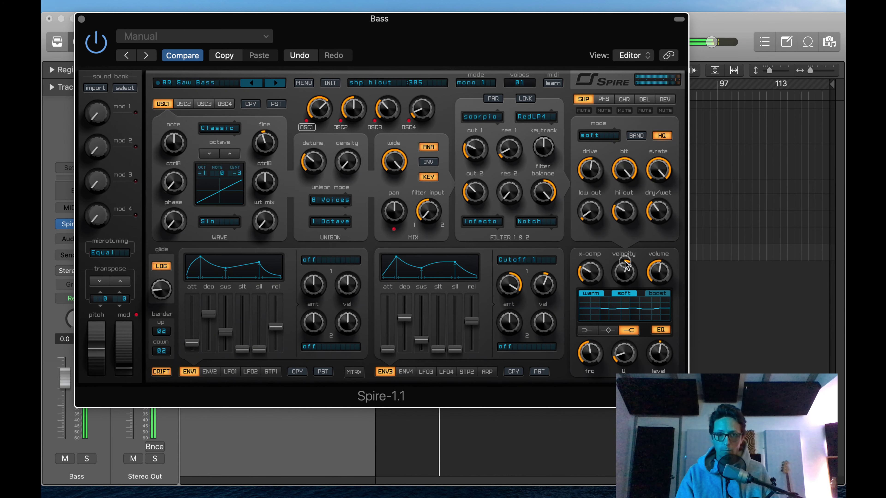
drag(626, 279, 628, 272)
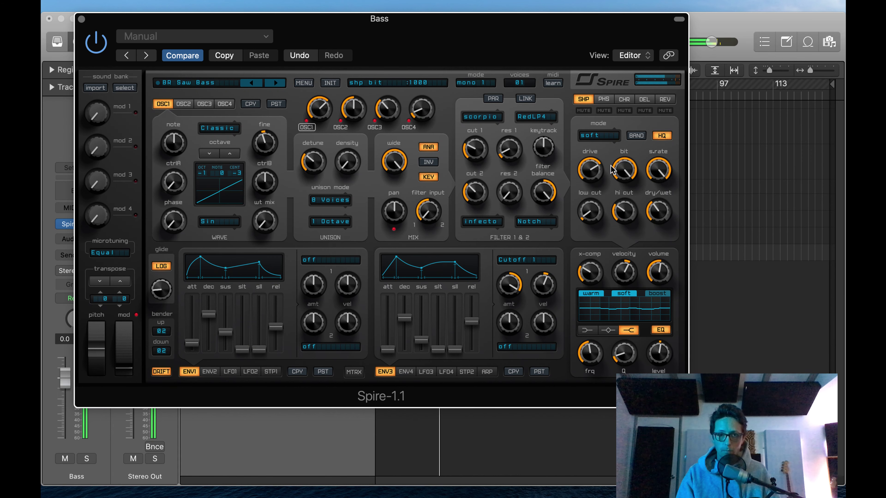
drag(611, 169, 671, 86)
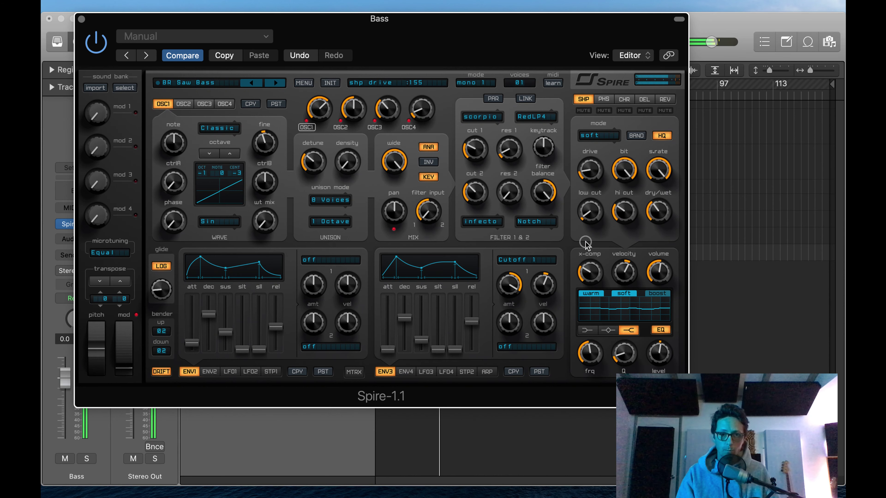
drag(592, 220, 591, 212)
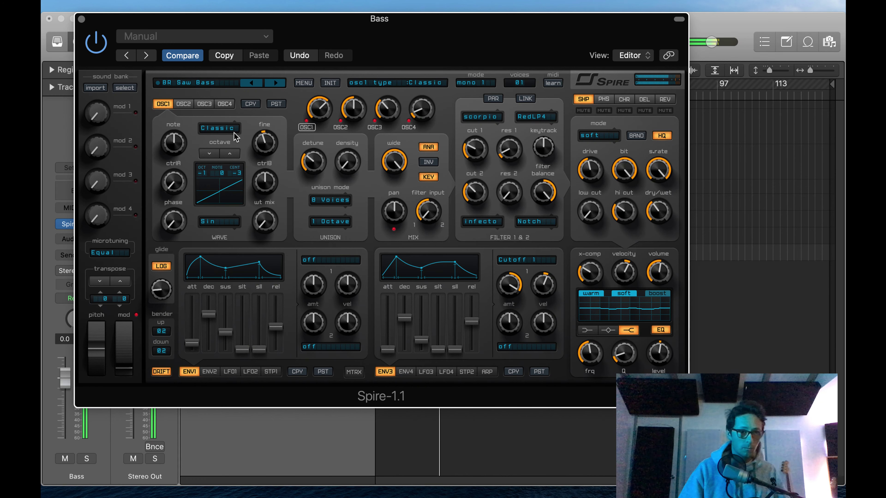
click(82, 20)
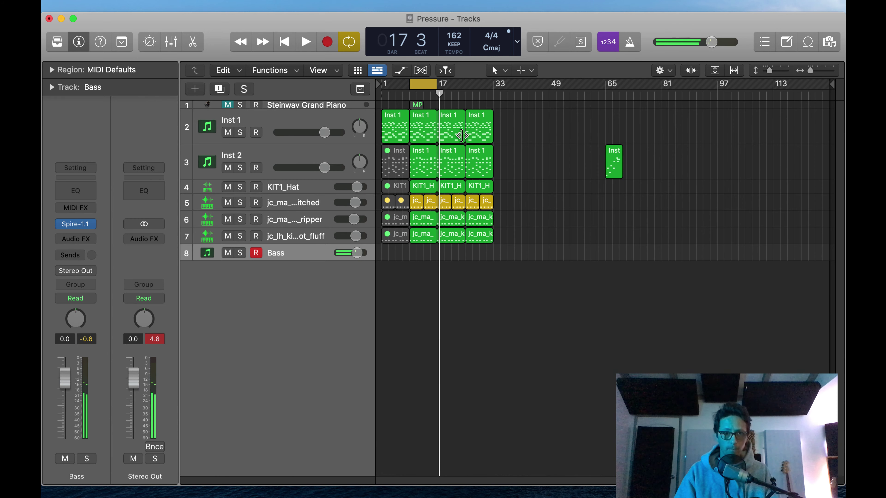
Copy the Inst 2 track's region at bar 9 onto the Bass track and open it in a separate Piano Roll window
drag(493, 119, 398, 295)
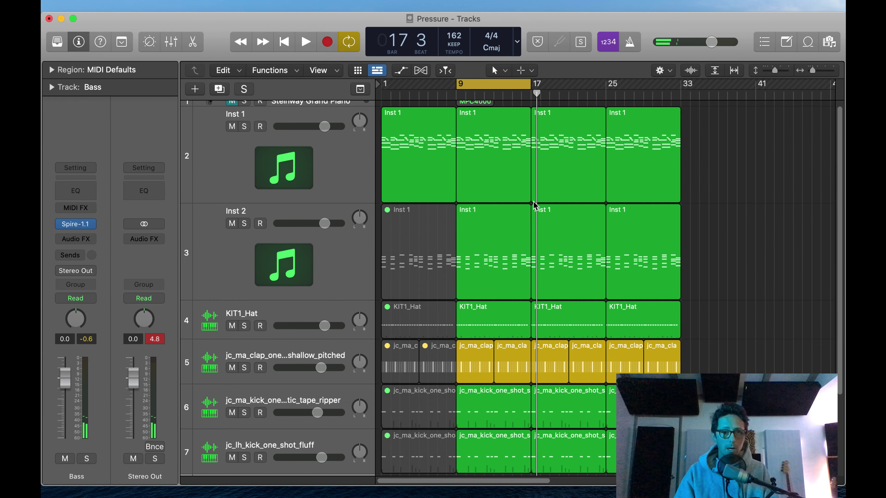
scroll(540, 217, down, 3)
drag(489, 160, 481, 398)
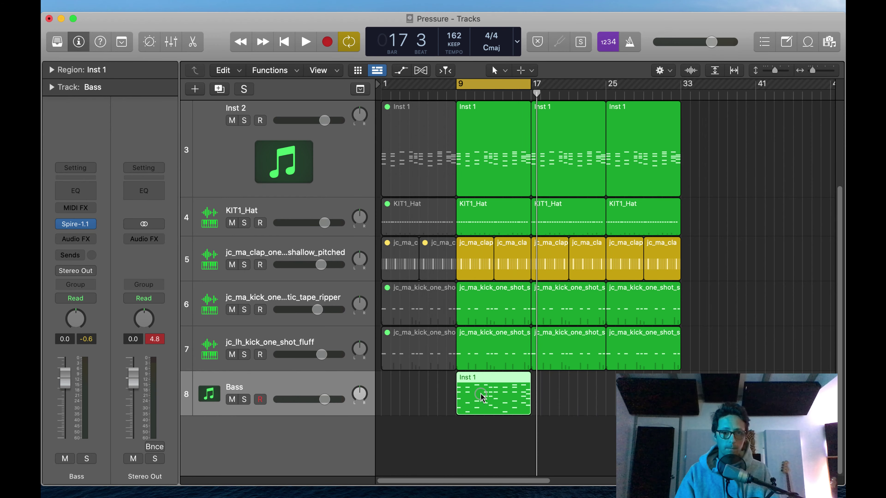
double_click(481, 398)
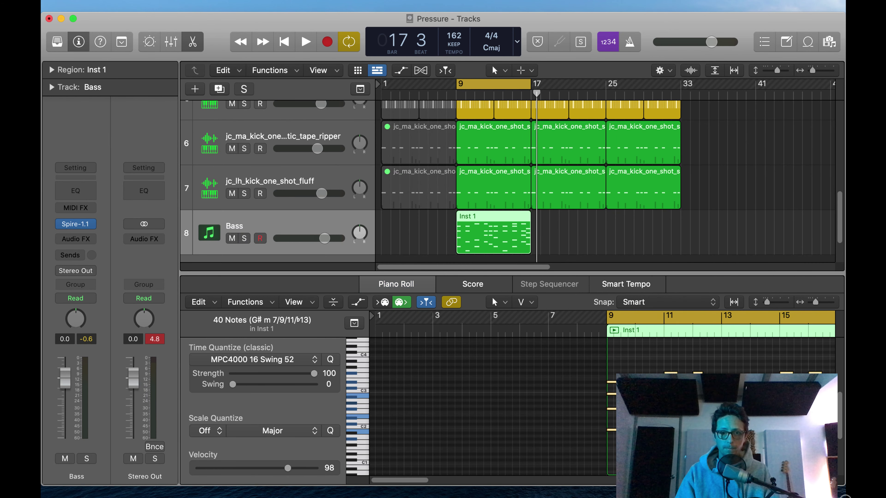
key(z)
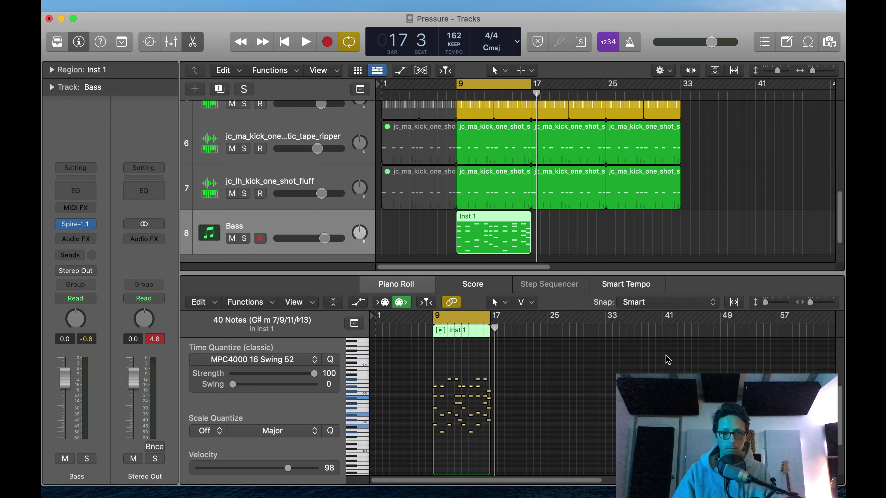
key(super+4)
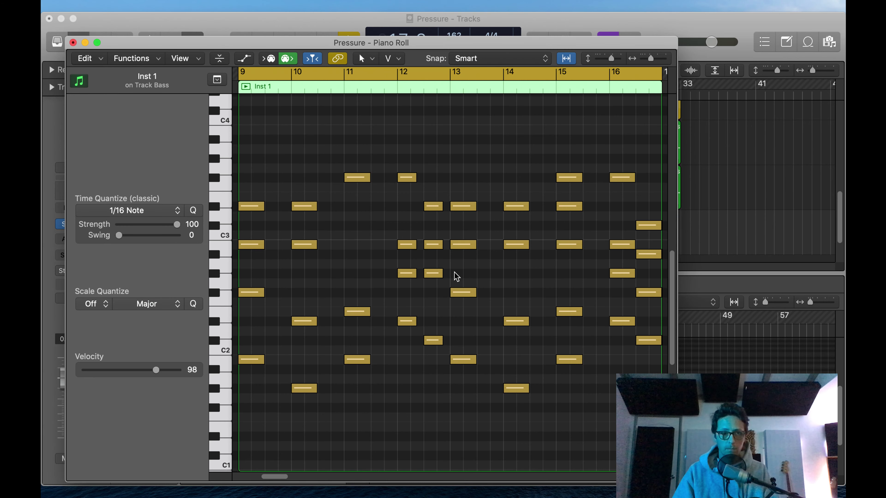
Delete all the upper chord notes in the Bass region, keeping only the lowest note of each chord
drag(255, 308, 553, 307)
key(Delete)
key(Delete)
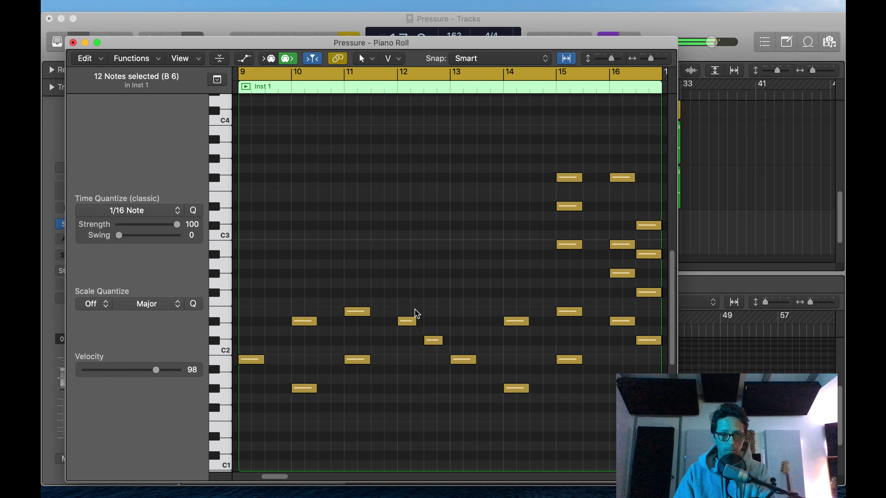
drag(271, 281, 381, 336)
key(Delete)
drag(495, 143, 608, 343)
key(Delete)
scroll(505, 203, right, 6)
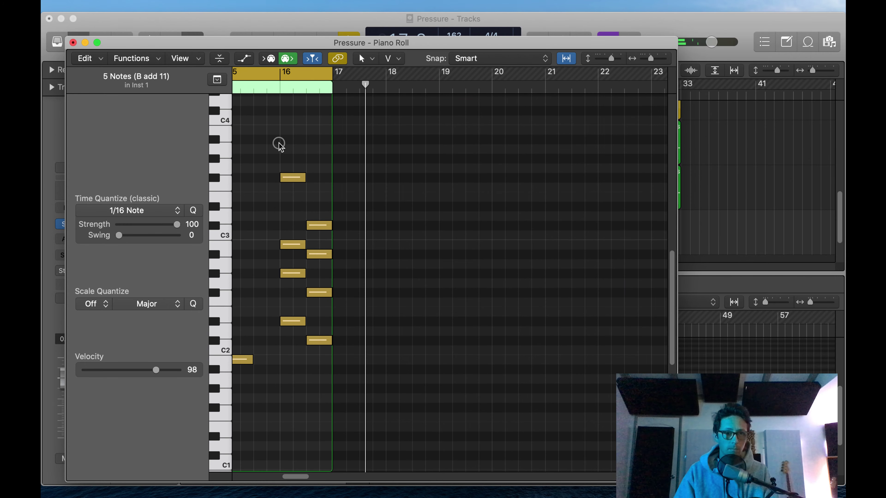
drag(279, 140, 336, 302)
key(Delete)
Play the bass line and apply force legato to all its notes so each extends to the following one
key(space)
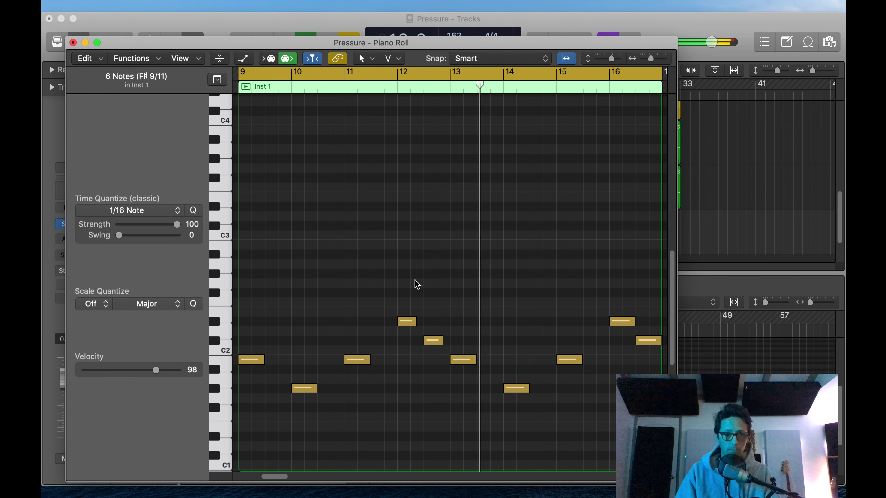
key(super+a)
key(shift+l)
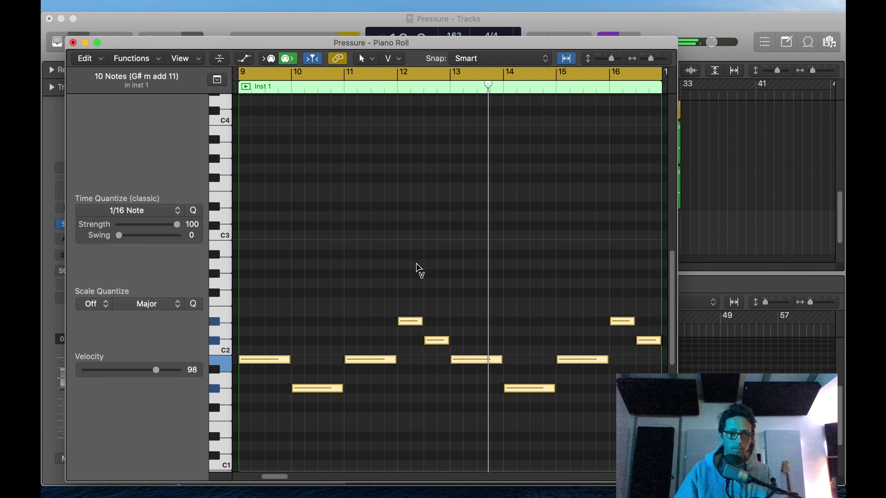
click(279, 342)
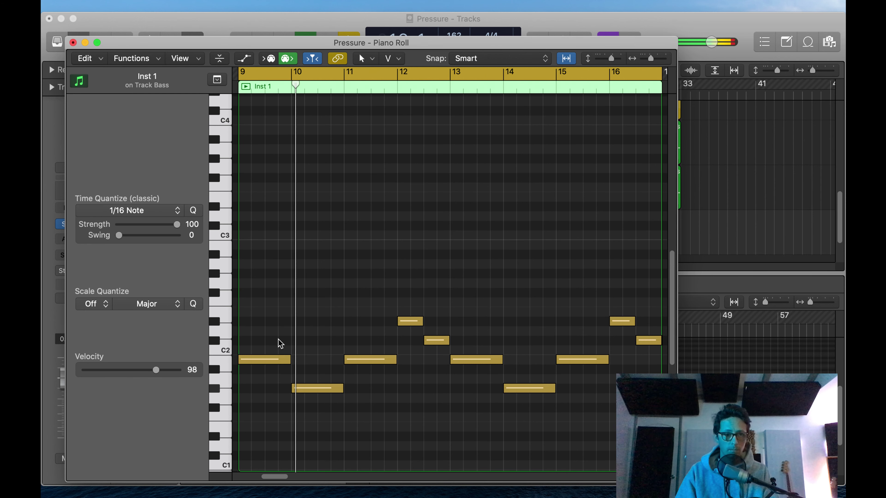
Shorten the B1 note in bar 9 to three beats and place a one-beat copy an octave higher on beat 4
click(268, 359)
drag(270, 359, 293, 260)
click(299, 246)
drag(290, 360, 277, 361)
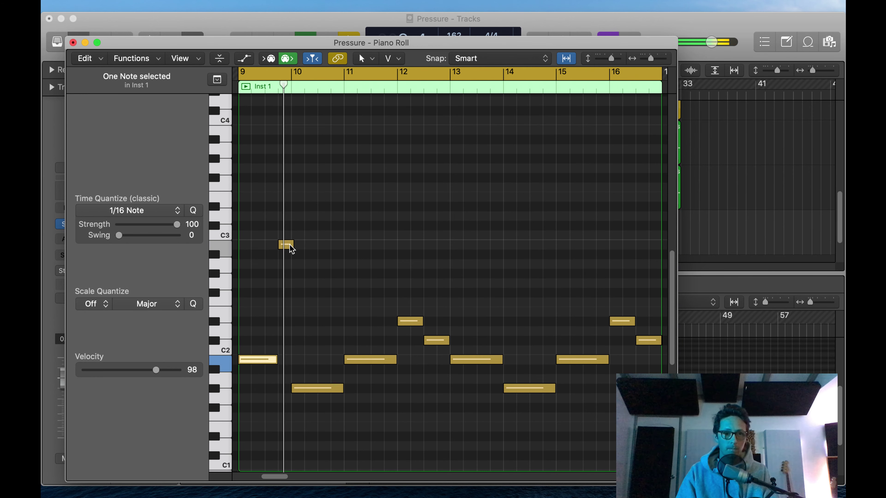
drag(292, 247, 283, 245)
Shorten the G#1 note in bar 10 to two beats and duplicate it to fill the second half of the bar
drag(344, 390, 323, 396)
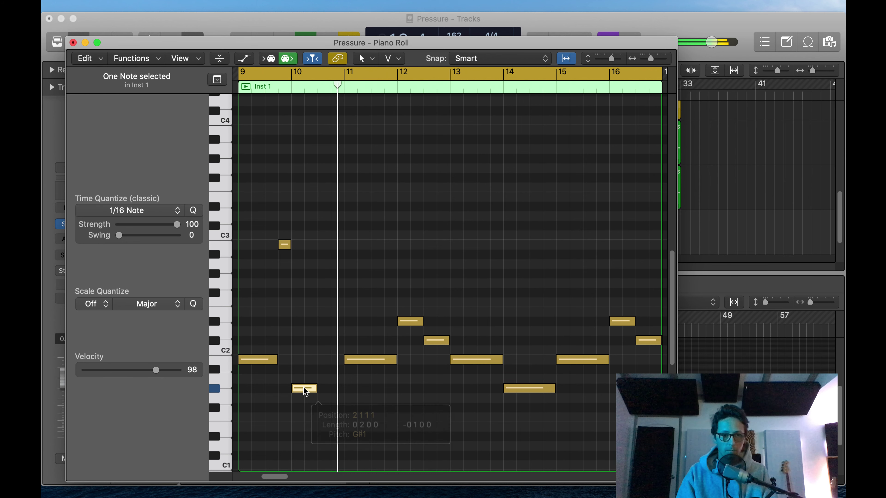
drag(301, 389, 331, 389)
drag(328, 391, 360, 433)
click(384, 413)
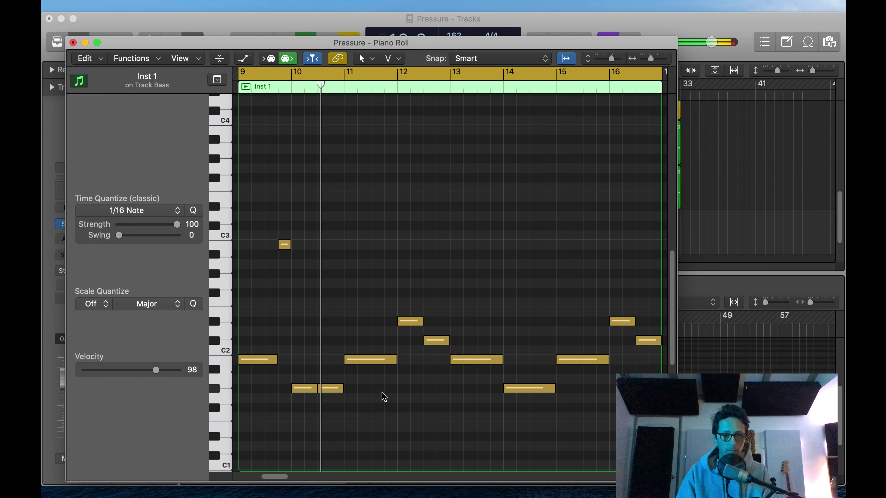
Shorten the B1 note in bar 11 to three beats and copy the short B2 note onto the bar's fourth beat
mouse_move(388, 360)
mouse_down()
mouse_move(400, 365)
mouse_move(384, 365)
mouse_up()
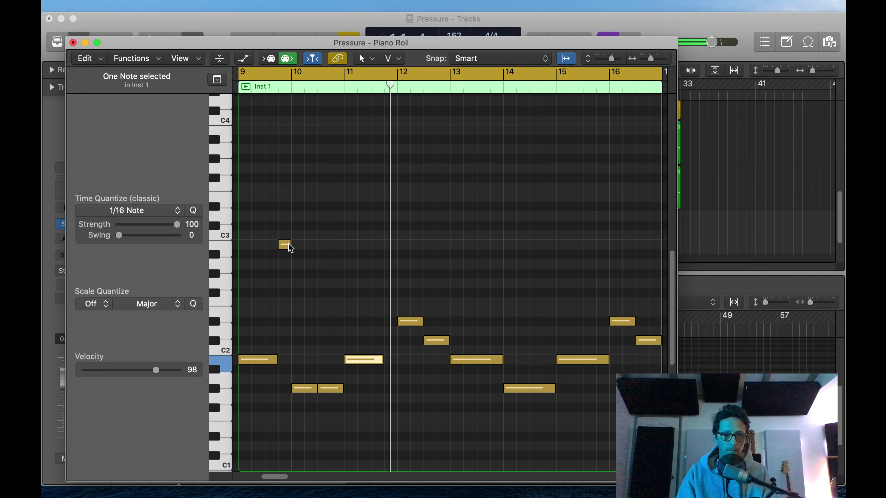
drag(285, 247, 392, 362)
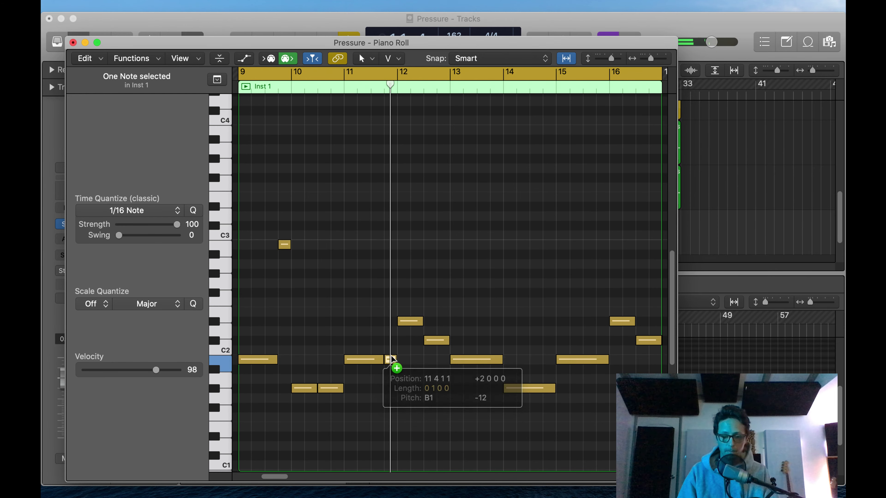
key(space)
click(381, 251)
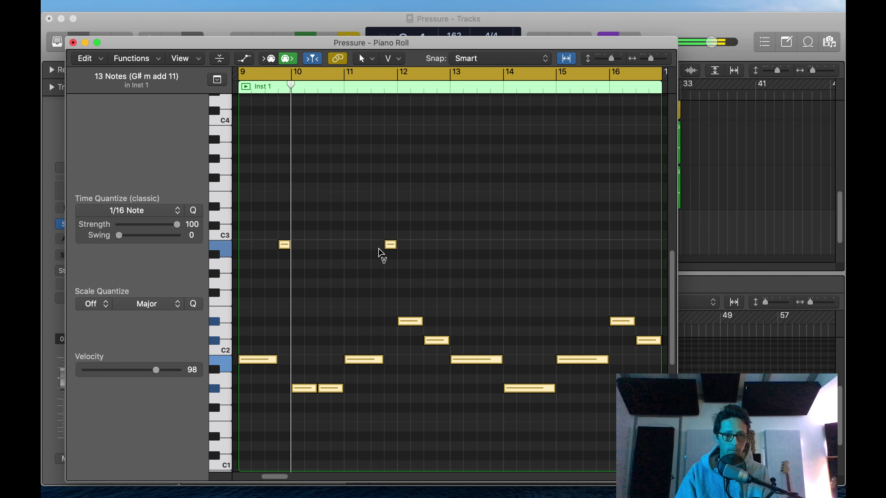
Play back the edited bass line, close the separate Piano Roll window and enlarge the region's notes in the main window's editor
key(space)
key(space)
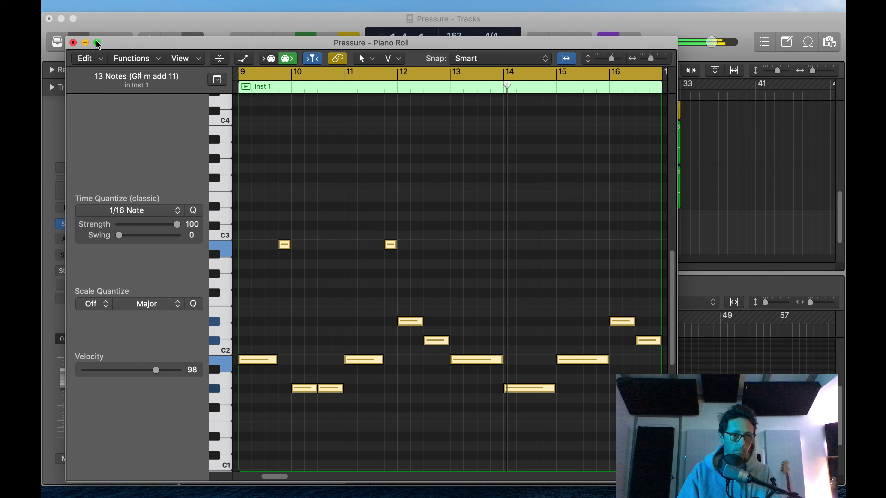
click(73, 43)
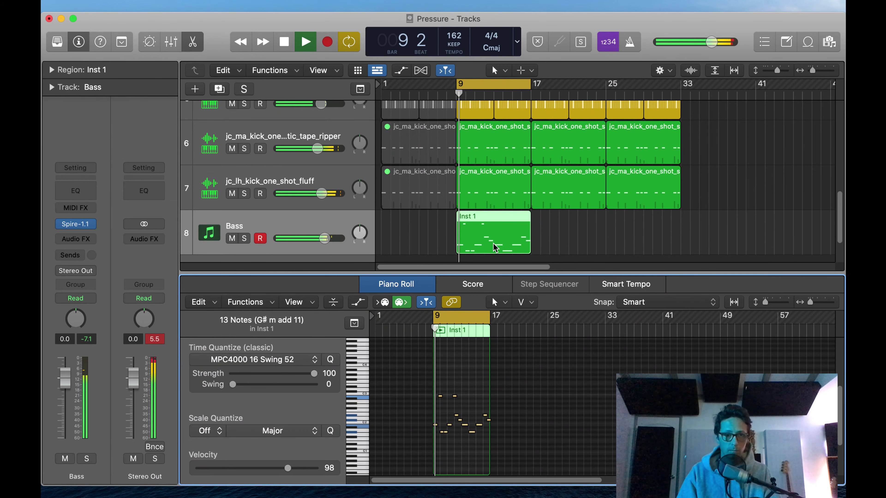
key(space)
key(z)
key(space)
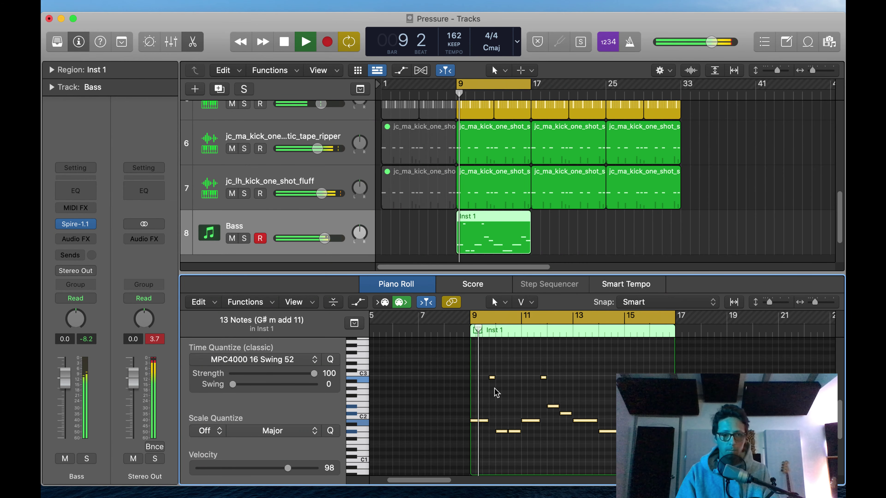
key(space)
Open Spire on the Bass track and audition the presets preceding BR Saw Bass, going back through BR Pulse Sweep and BR Mod Stab to BR Keys
click(492, 378)
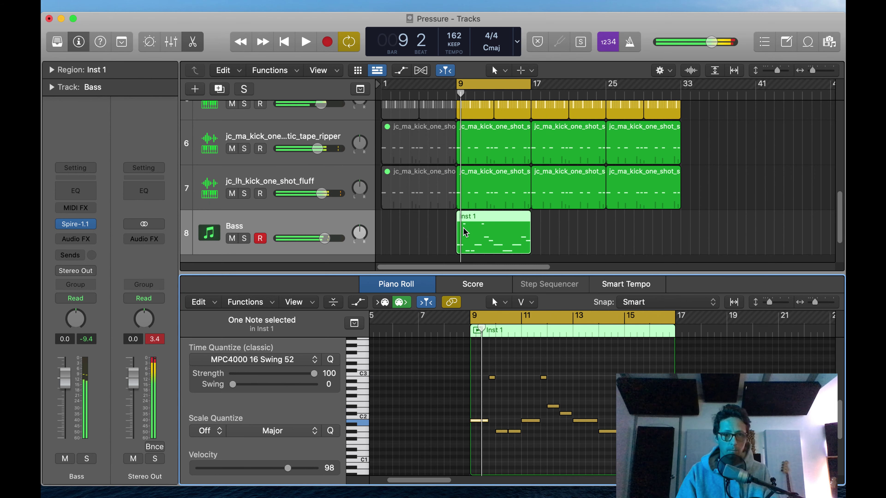
click(438, 231)
click(277, 227)
click(75, 223)
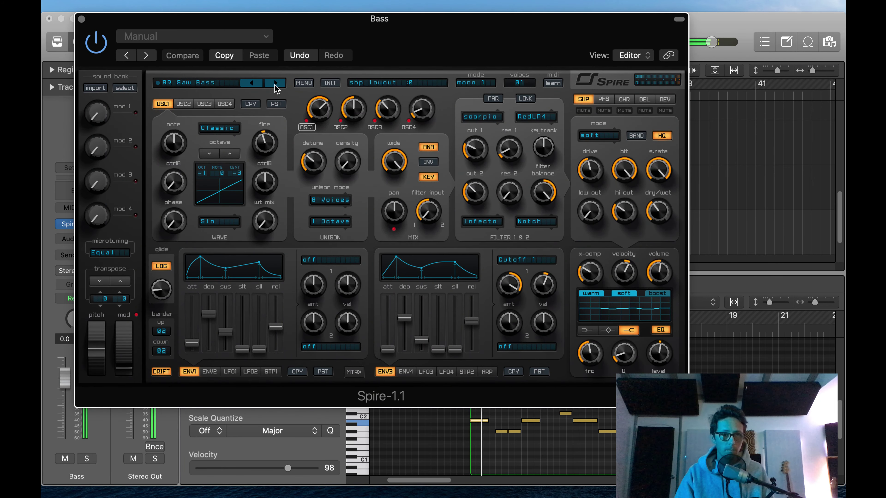
click(275, 83)
click(250, 83)
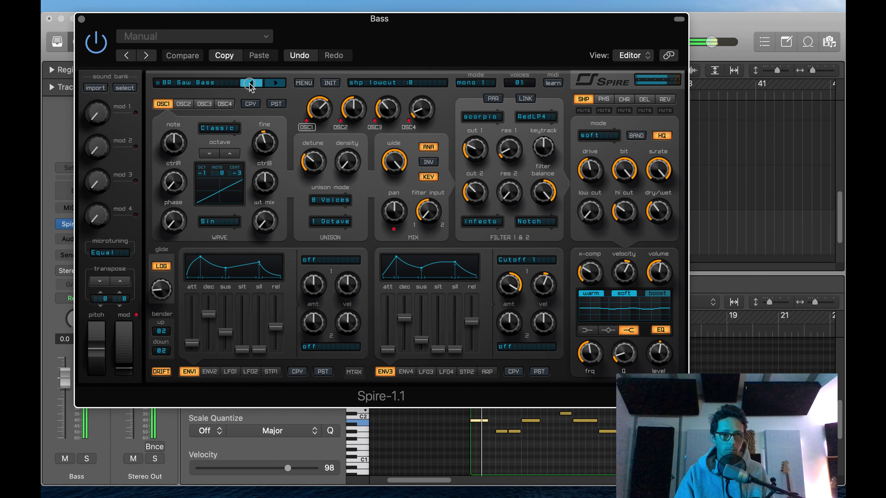
click(251, 83)
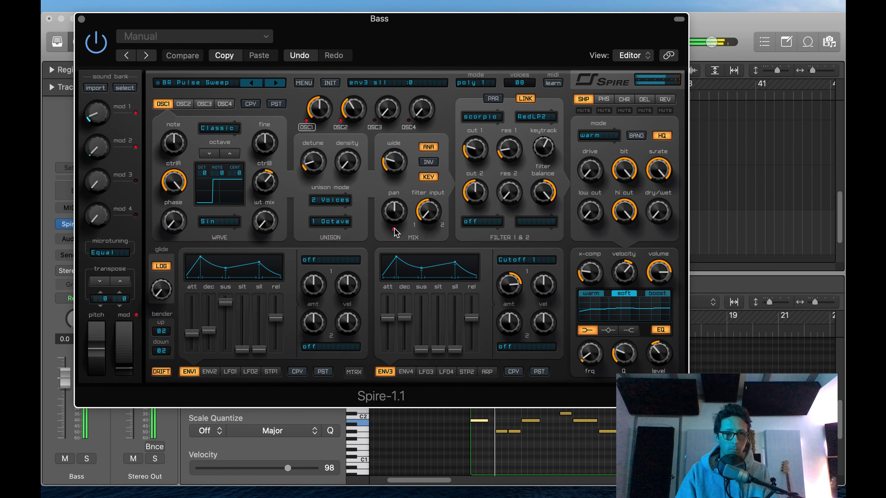
click(253, 83)
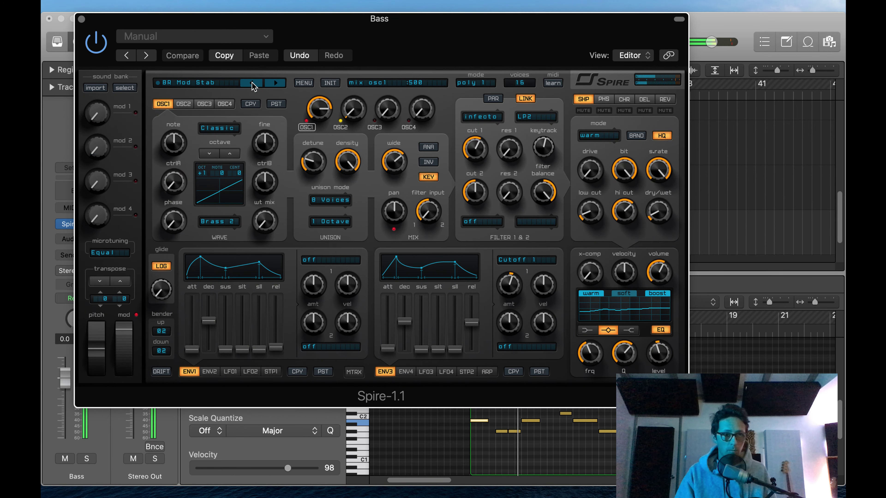
click(250, 84)
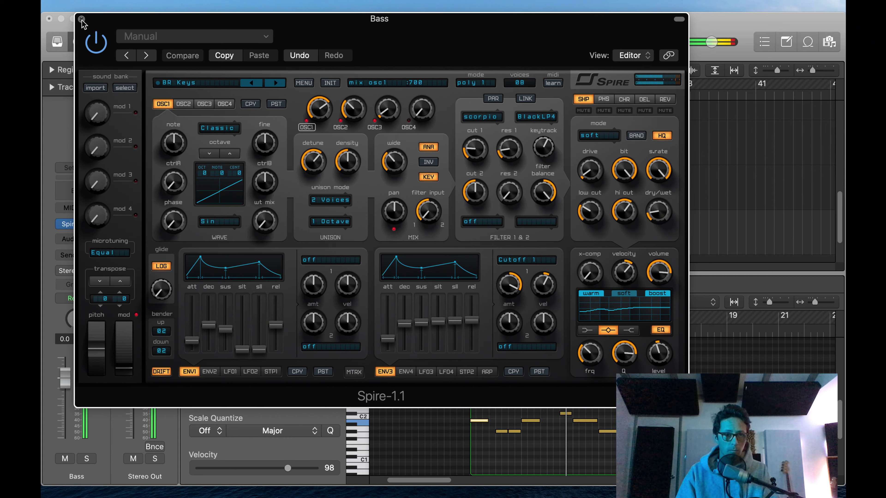
Audition the following Spire presets, including BS Alpha and BS Andromeda, and settle on BS Eight Saw for the bass
click(282, 86)
click(282, 87)
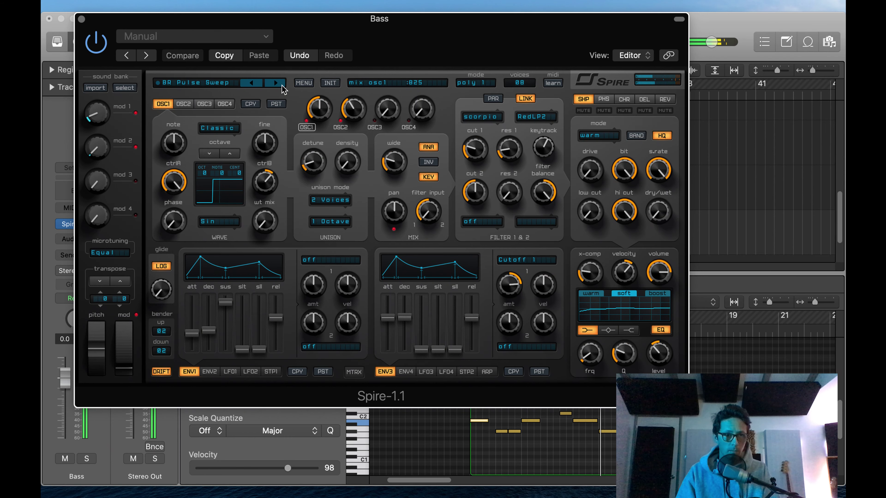
click(282, 87)
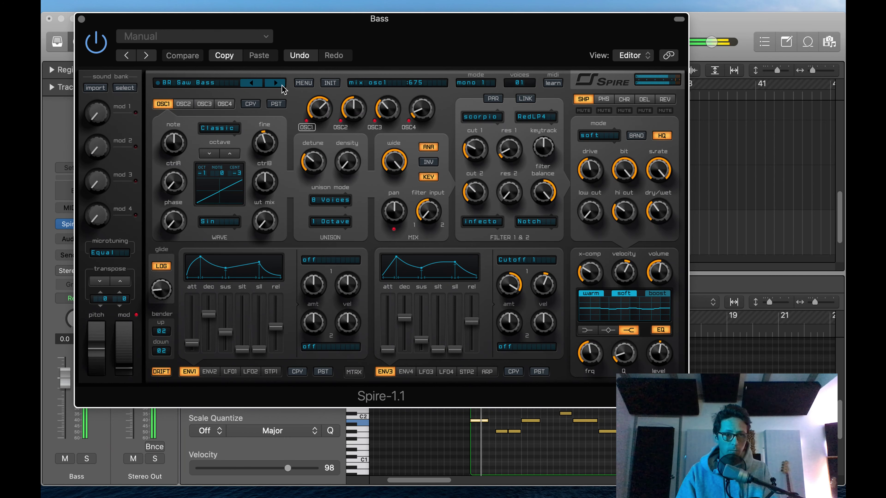
click(275, 83)
click(275, 83)
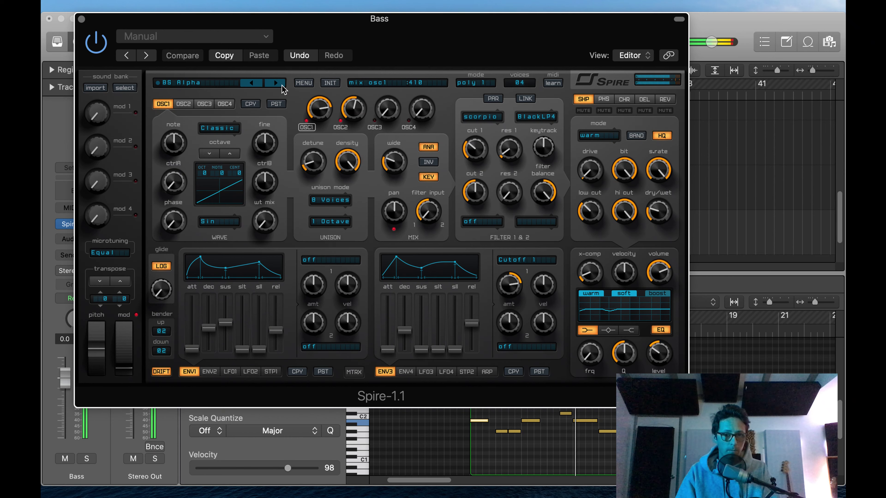
click(275, 83)
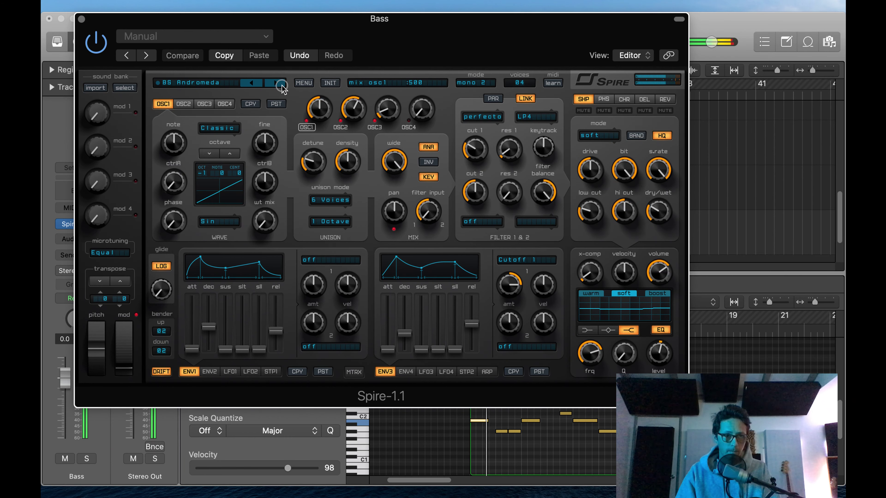
click(276, 83)
click(276, 83)
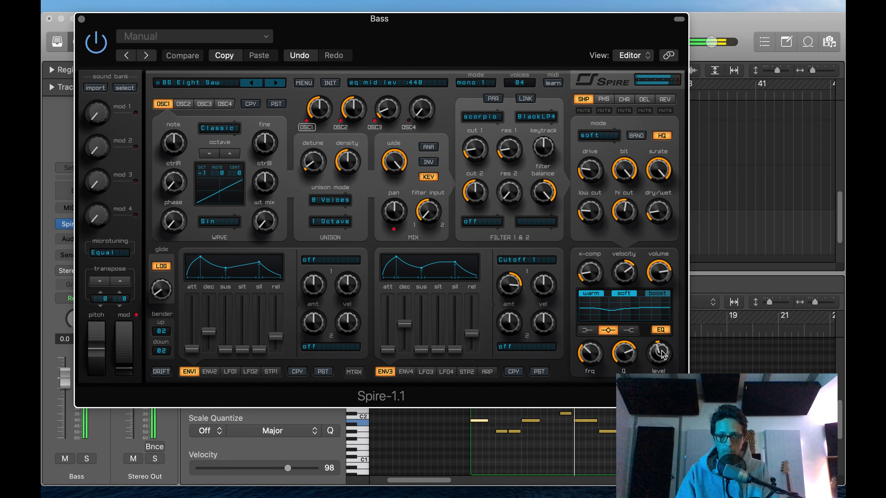
Raise the level of the low EQ band in the BS Eight Saw preset and close the synth
scroll(661, 353, up, 3)
click(587, 330)
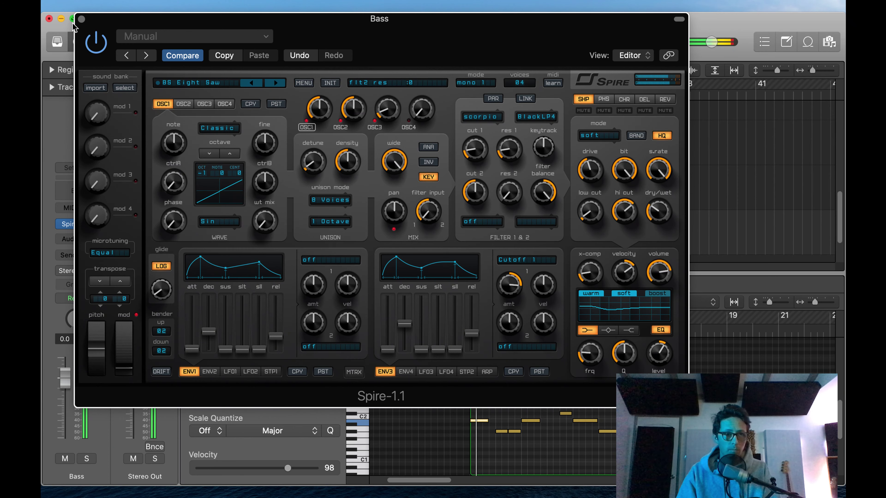
click(81, 18)
Delete the second G#1 note in bar 10 of the Bass region and extend the first one across the whole bar
key(e)
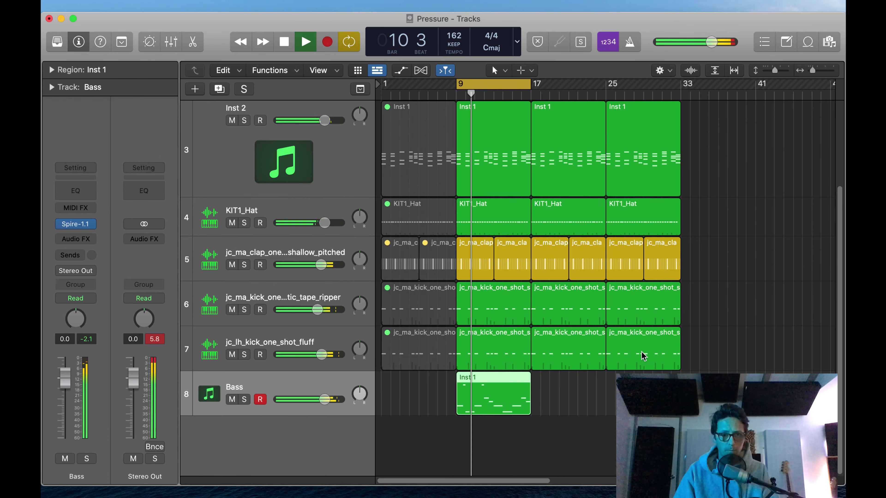
key(e)
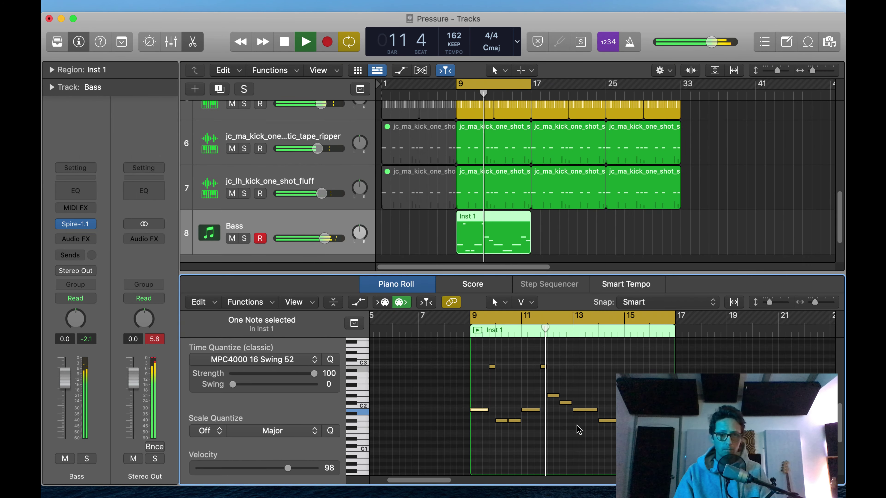
click(518, 424)
click(510, 421)
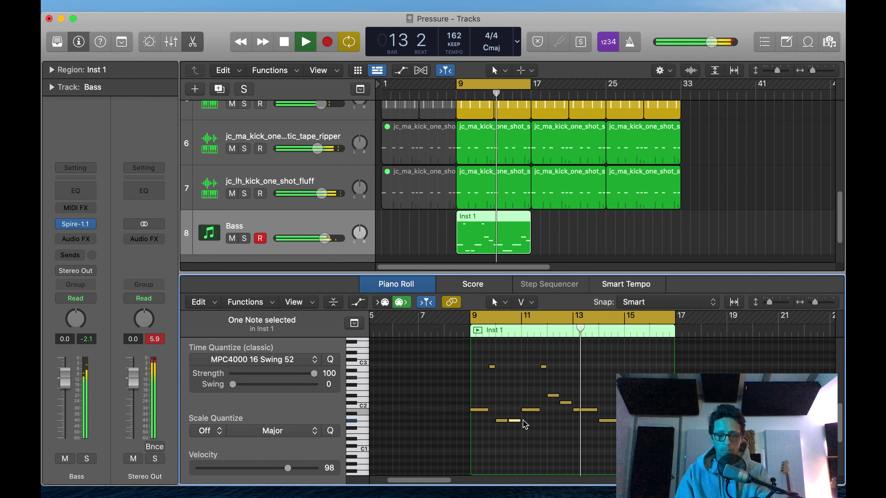
mouse_move(510, 420)
mouse_down()
mouse_move(530, 420)
mouse_move(520, 421)
mouse_up()
click(623, 423)
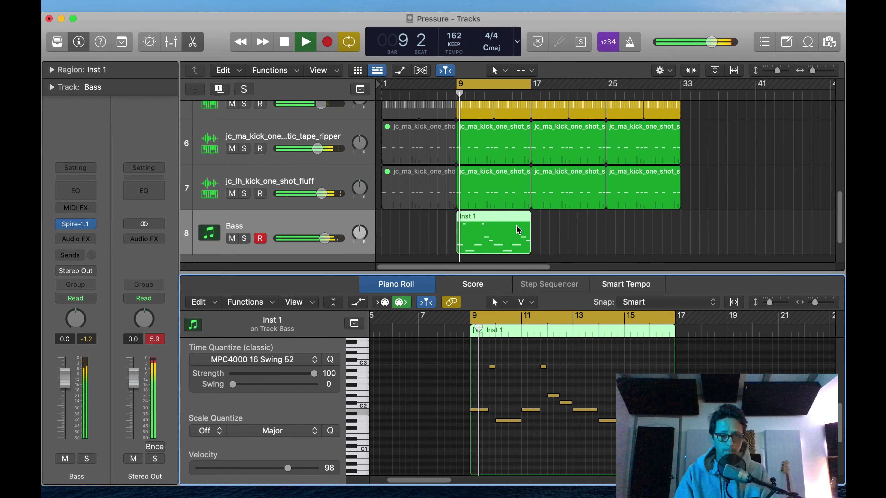
Insert a stereo RCompressor on the Bass track with threshold -14.0, ratio 2.56 and attack 95.5
click(76, 239)
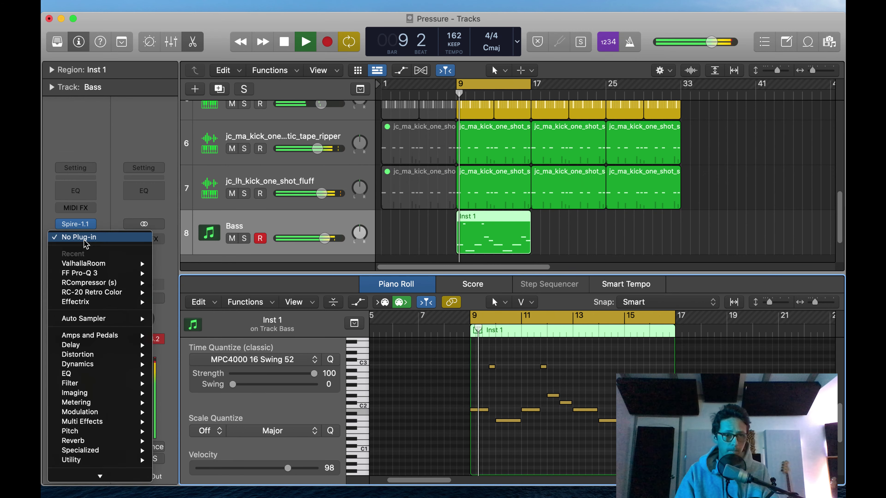
mouse_move(89, 282)
click(171, 283)
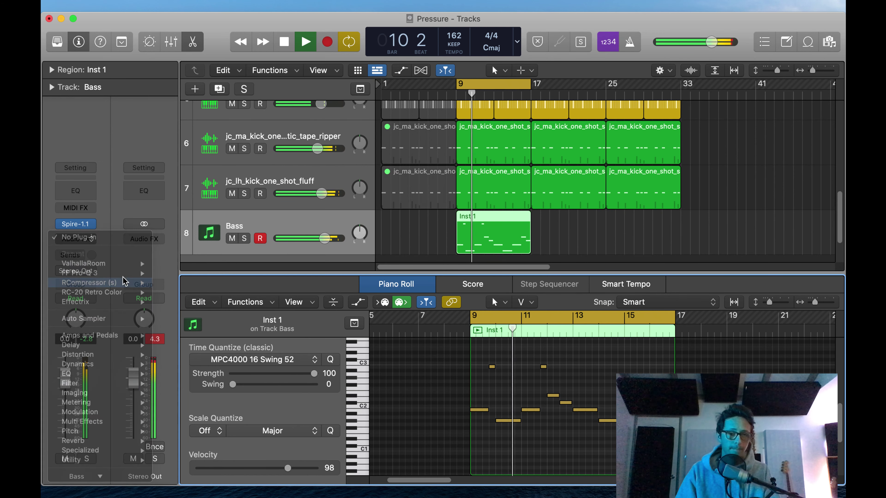
drag(406, 319, 413, 343)
drag(330, 285, 369, 349)
drag(406, 420, 431, 366)
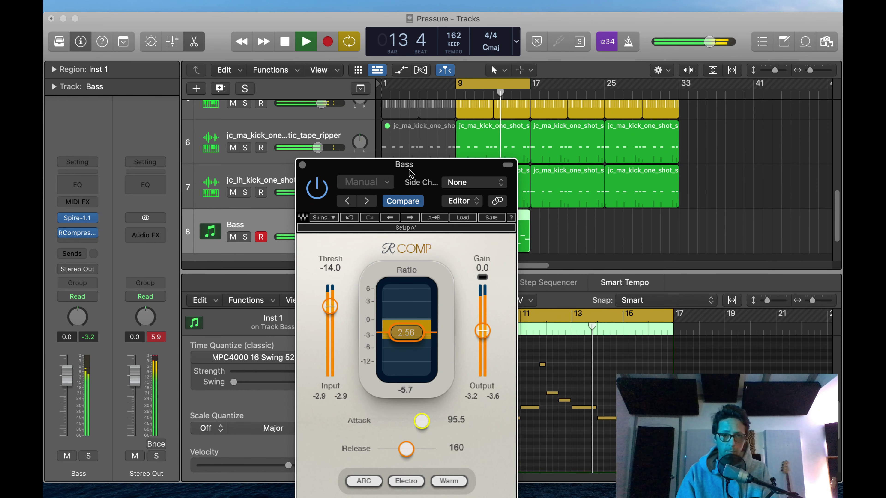
Set the RCompressor's release to 5.00 and gain to 3.1, and switch it to Opto and Smooth modes
drag(410, 169, 392, 39)
drag(387, 321, 358, 320)
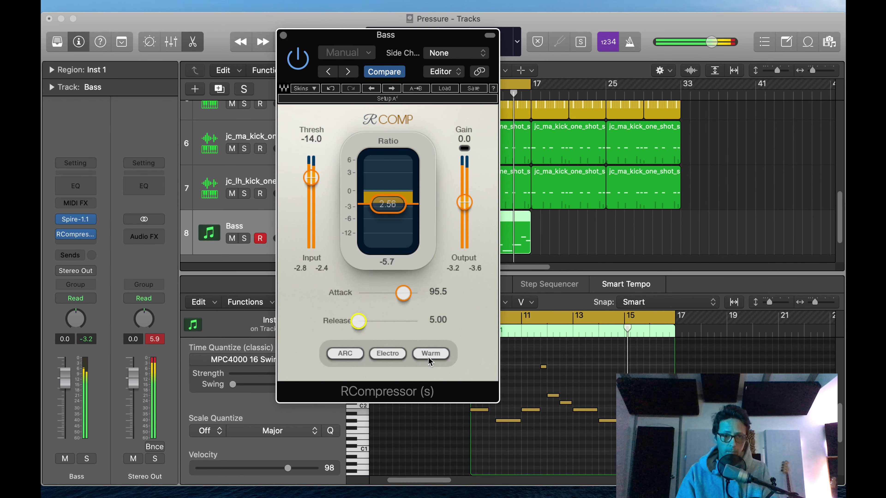
click(405, 353)
click(430, 353)
drag(464, 202, 464, 193)
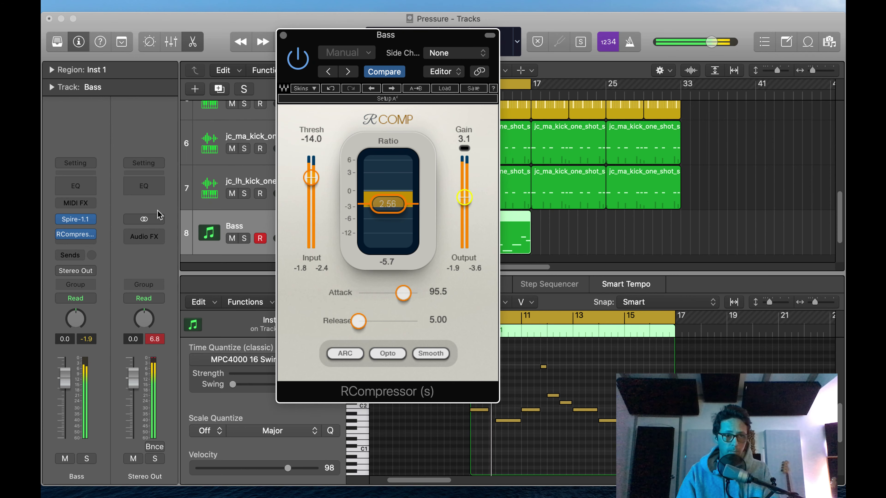
Insert Black Box Analog Design HG-2 after the compressor on the Bass track, set its pentode to 58 % and reduce its saturation
click(75, 245)
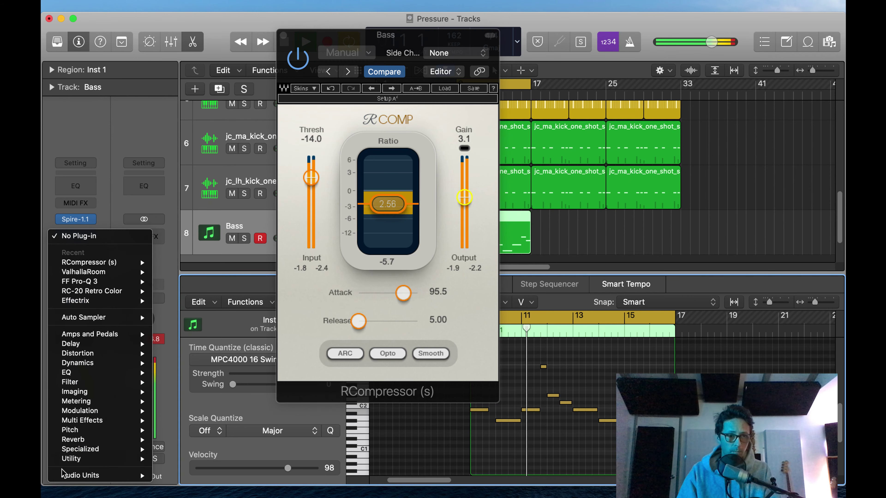
mouse_move(69, 475)
mouse_move(240, 327)
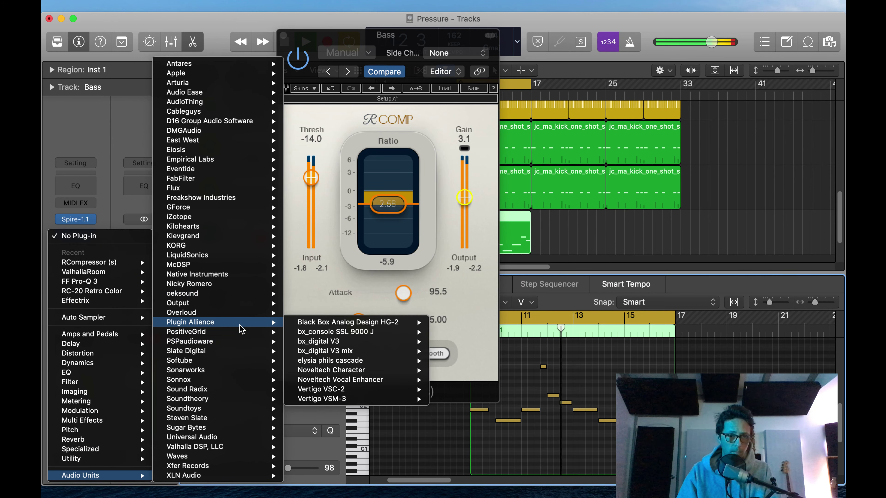
click(605, 241)
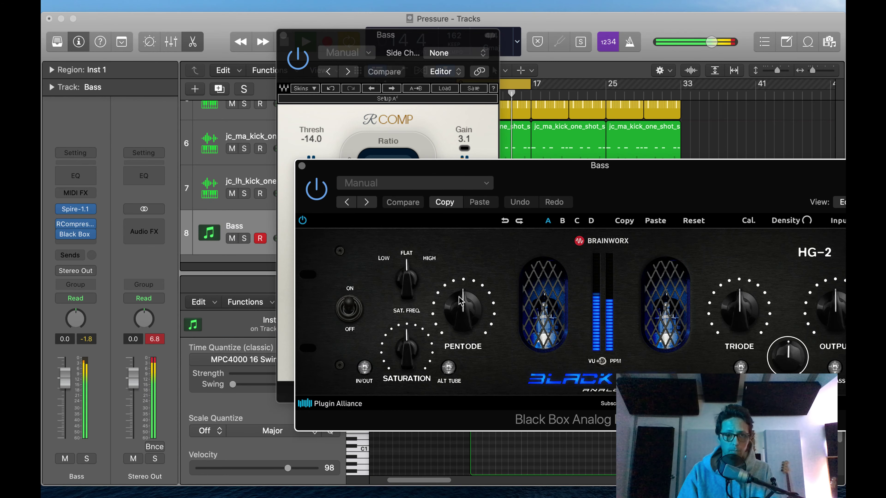
drag(460, 301, 471, 316)
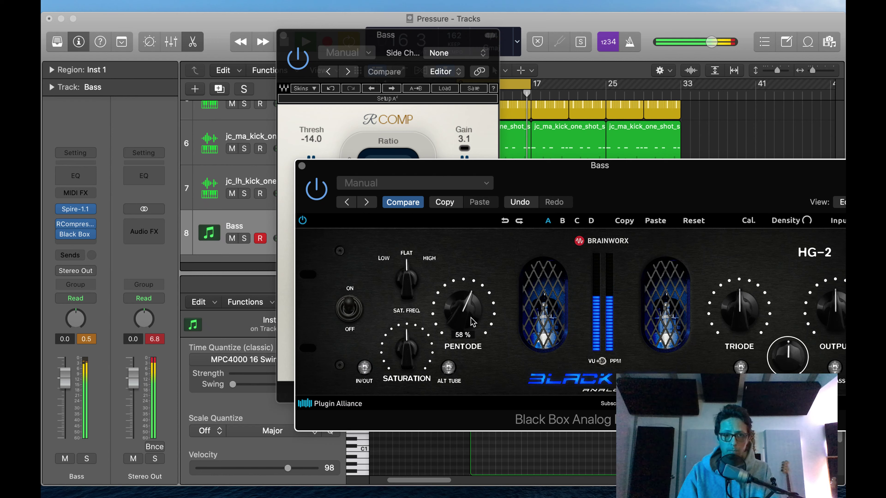
drag(415, 347, 411, 357)
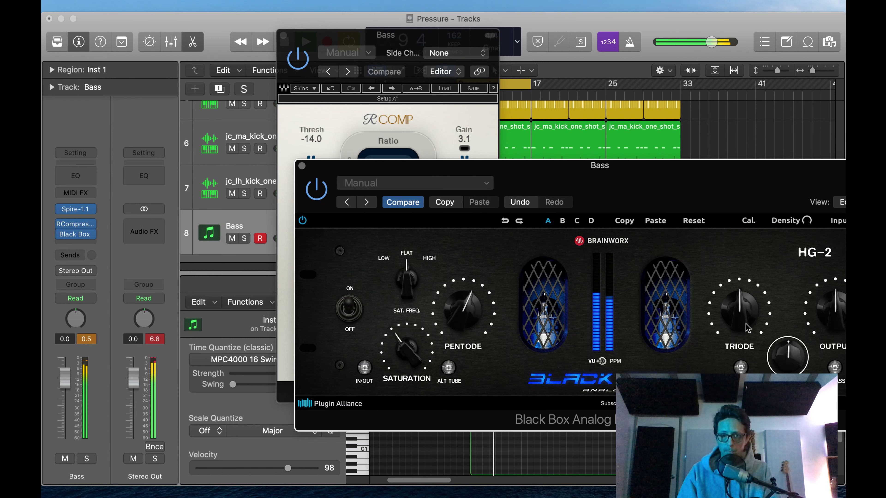
Raise the HG-2's triode and lower its output on the Bass track, and close both the HG-2 and RCompressor windows
drag(745, 328, 745, 314)
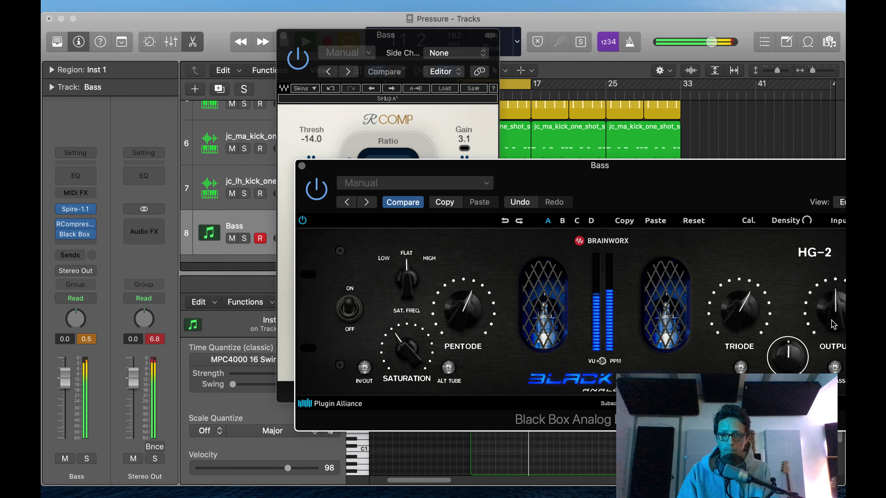
drag(833, 325, 828, 328)
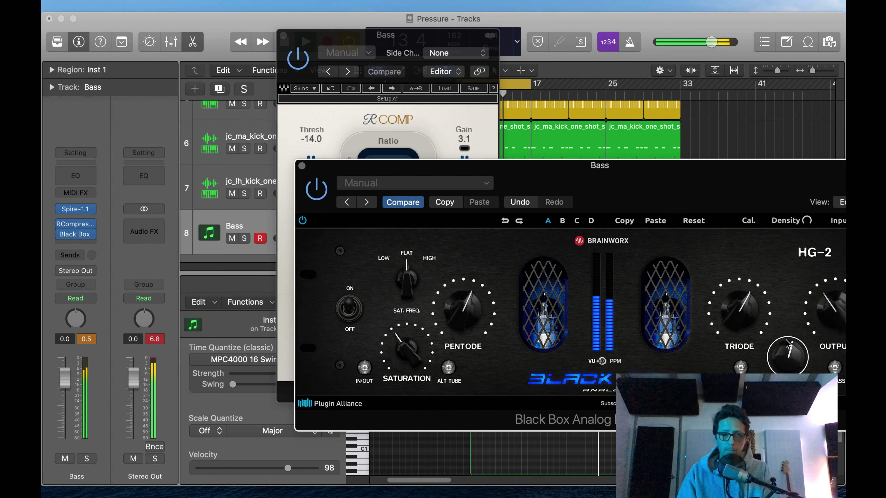
click(302, 167)
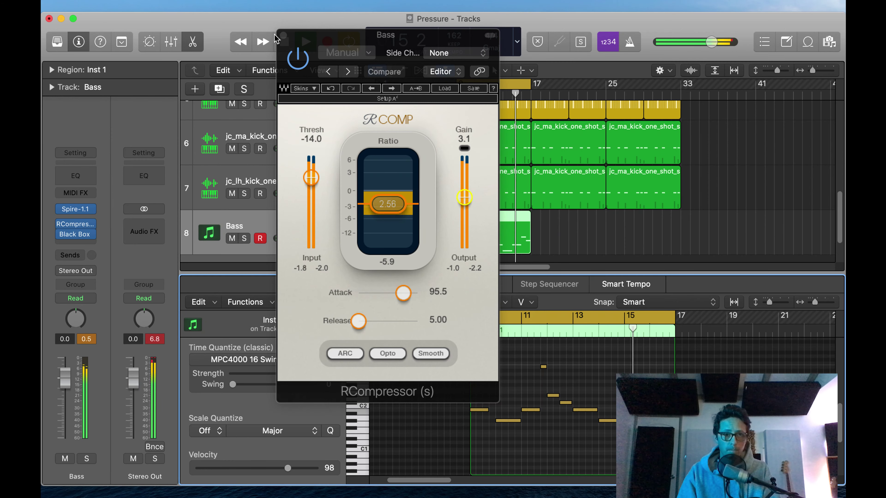
click(283, 34)
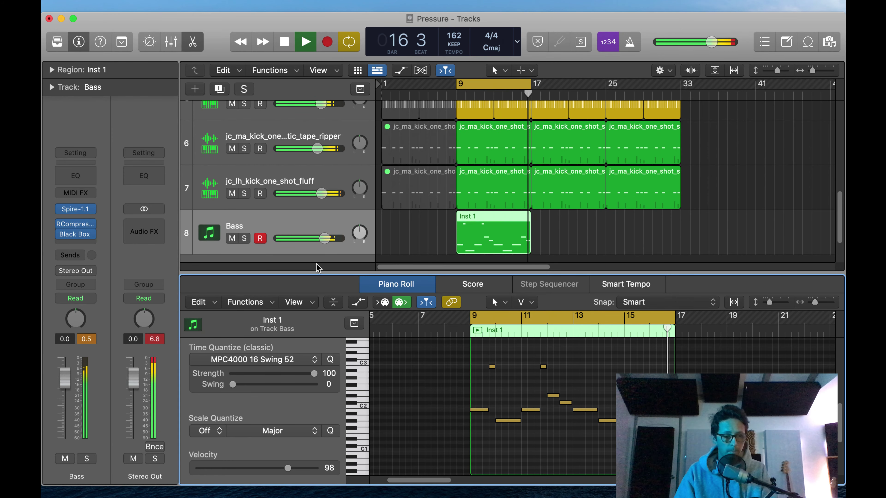
Hide the piano roll, lower the Bass track's volume to -0.6 dB and play the loop
key(space)
key(e)
key(space)
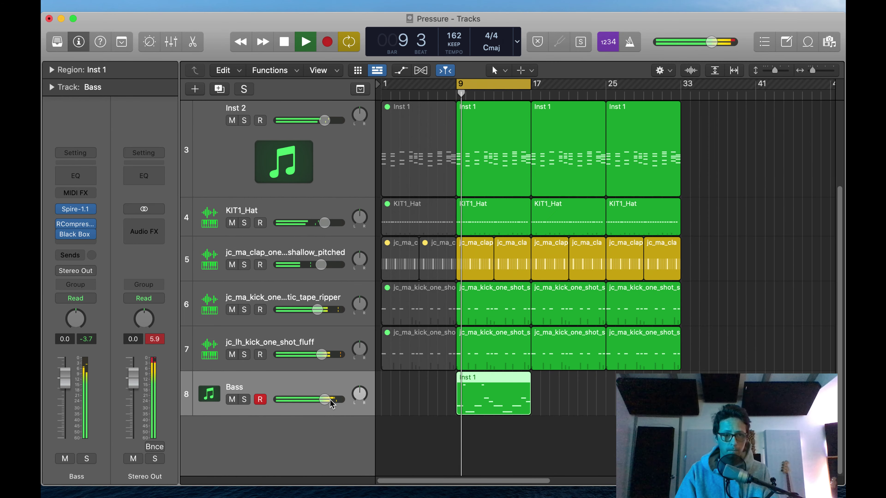
drag(324, 399, 322, 399)
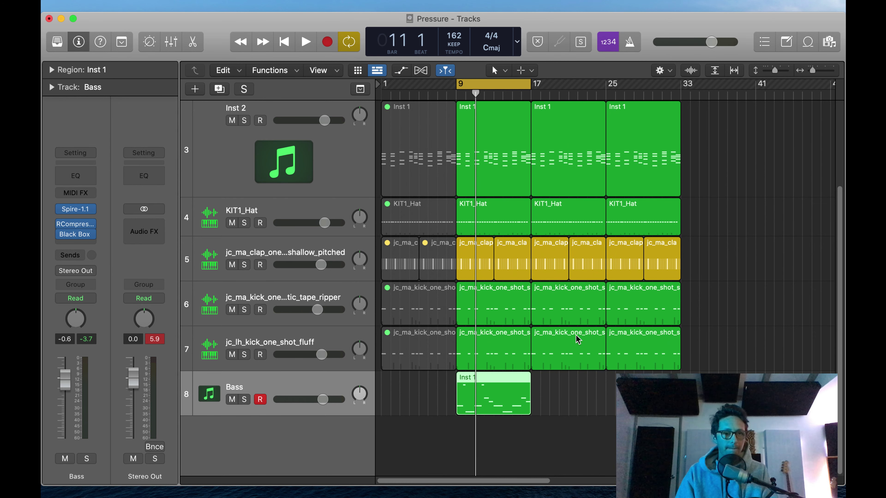
key(space)
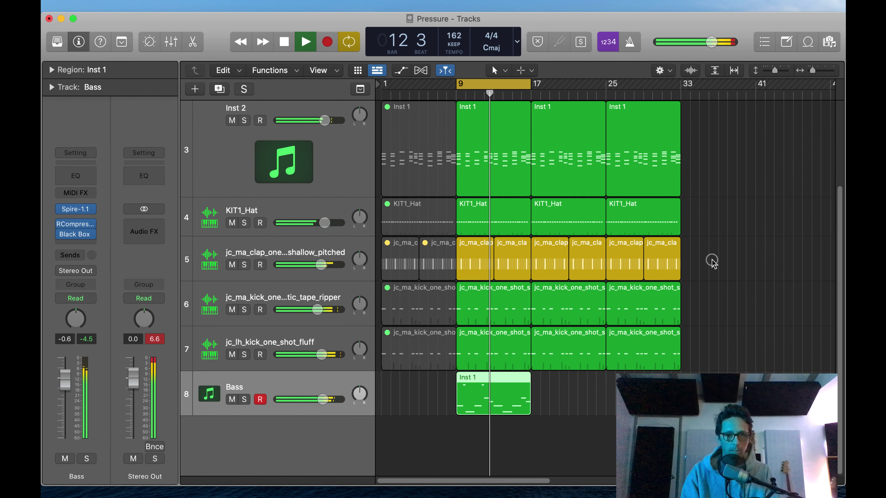
In the tape ripper kick region at bar 9, copy the first C3 note to halfway through beat 3 of bar 9
click(464, 344)
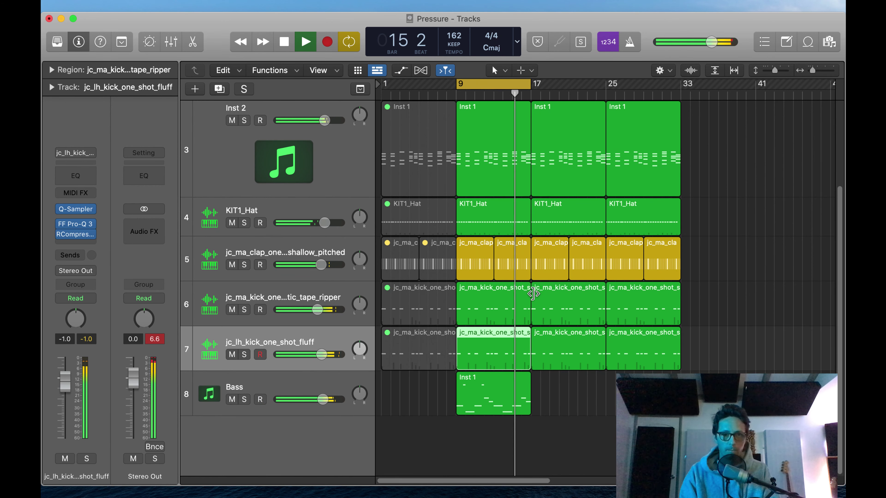
double_click(499, 316)
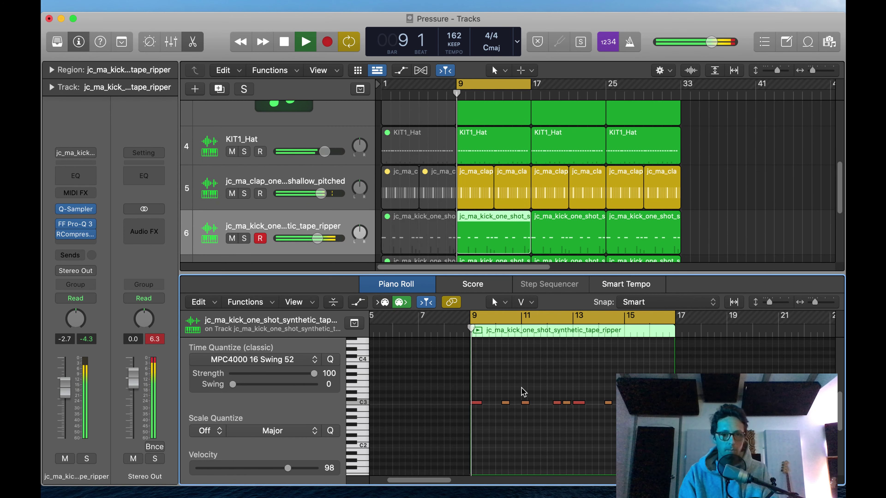
key(z)
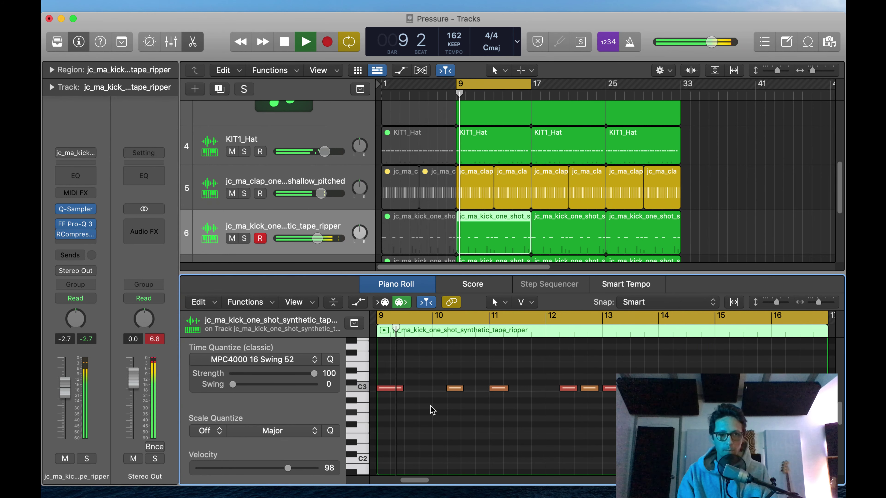
key(space)
drag(477, 371, 376, 418)
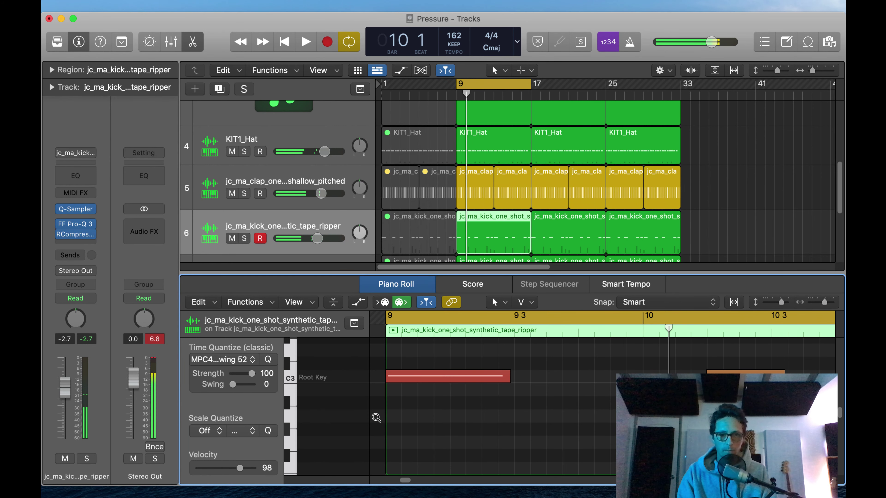
key(space)
drag(459, 380, 640, 381)
key(space)
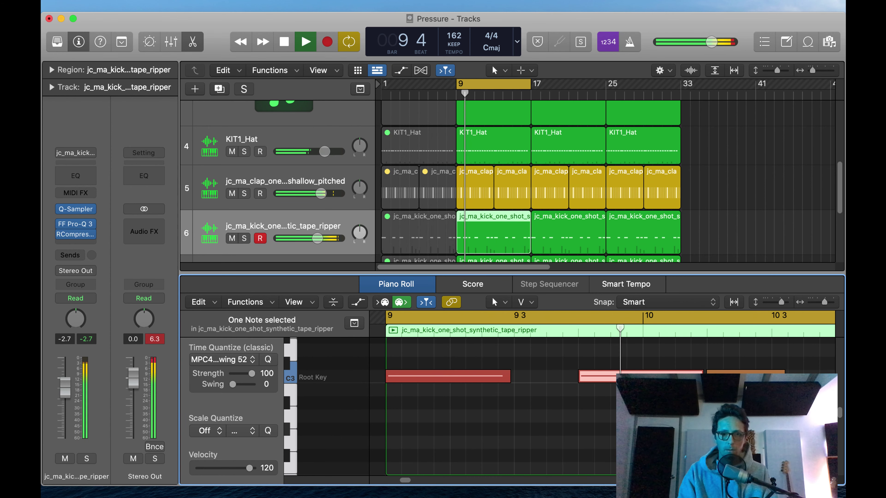
key(space)
key(space)
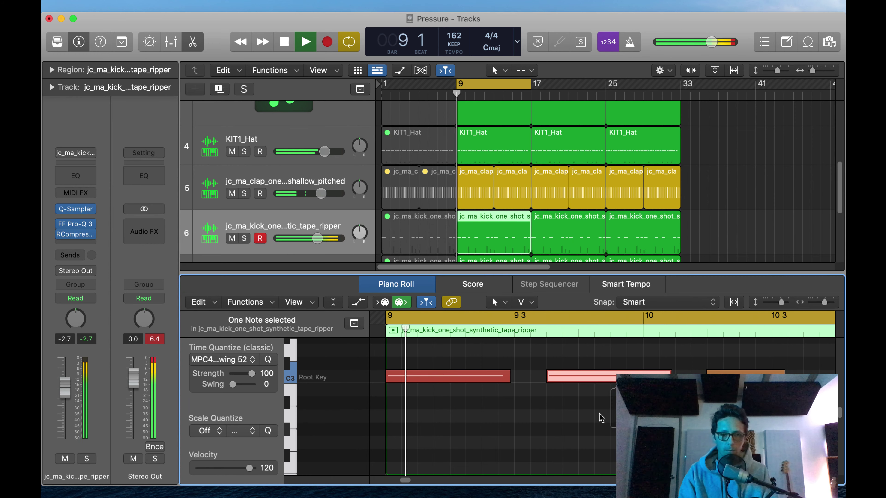
Examine the C3 notes of the tape ripper kick region in the piano roll while the loop plays
ctrl+alt+click(599, 413)
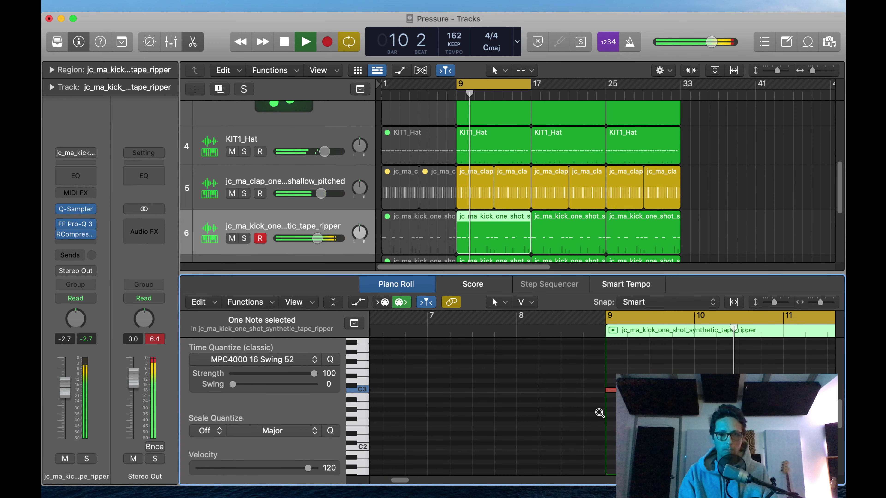
scroll(598, 413, right, 6)
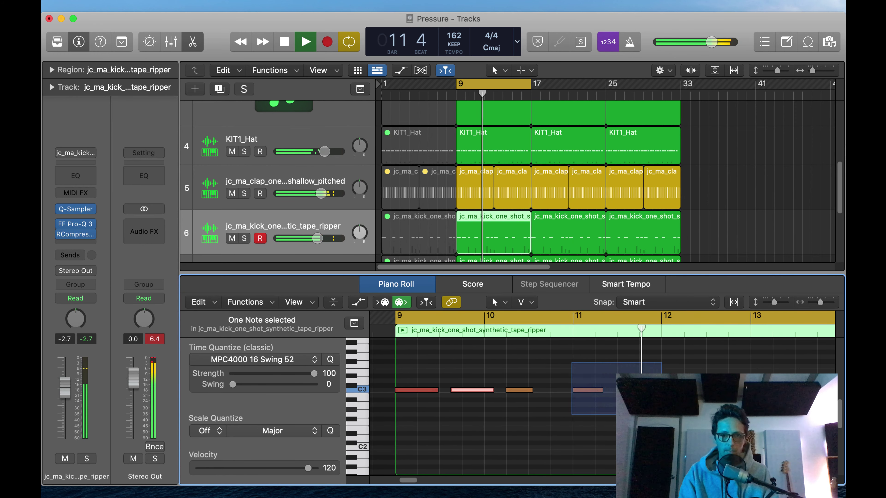
ctrl+alt+click(500, 396)
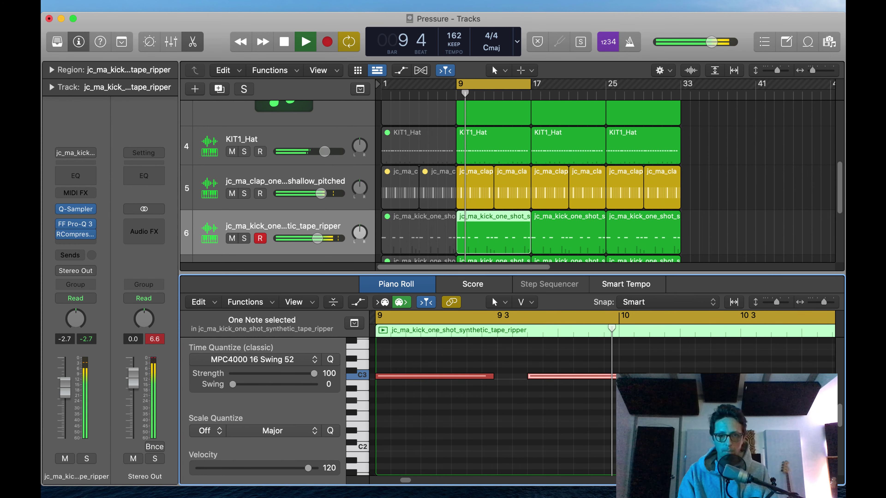
ctrl+alt+click(599, 403)
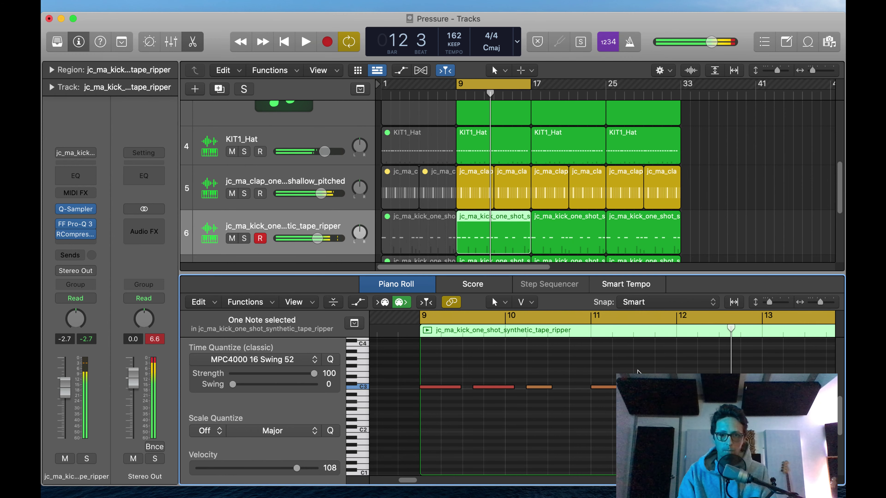
key(super+a)
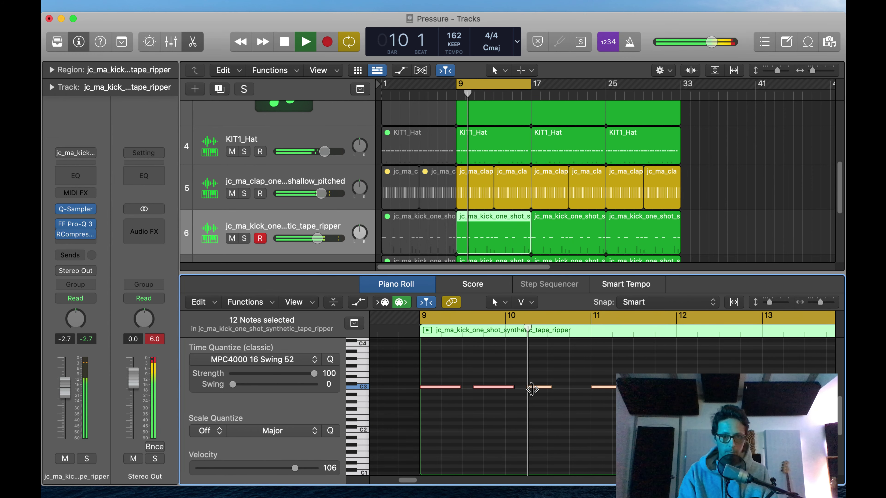
click(529, 392)
scroll(514, 443, up, 10)
scroll(514, 442, down, 10)
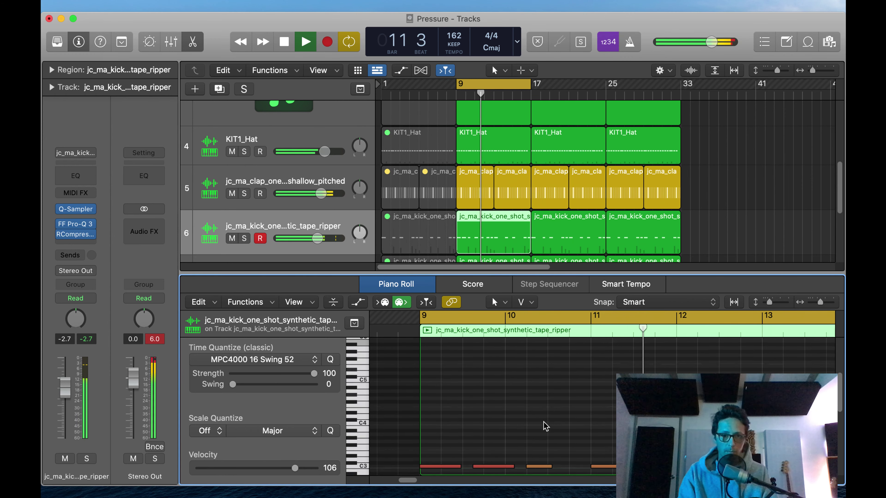
Raise the velocity of all notes in the synthetic tape ripper kick region to 127
key(super+a)
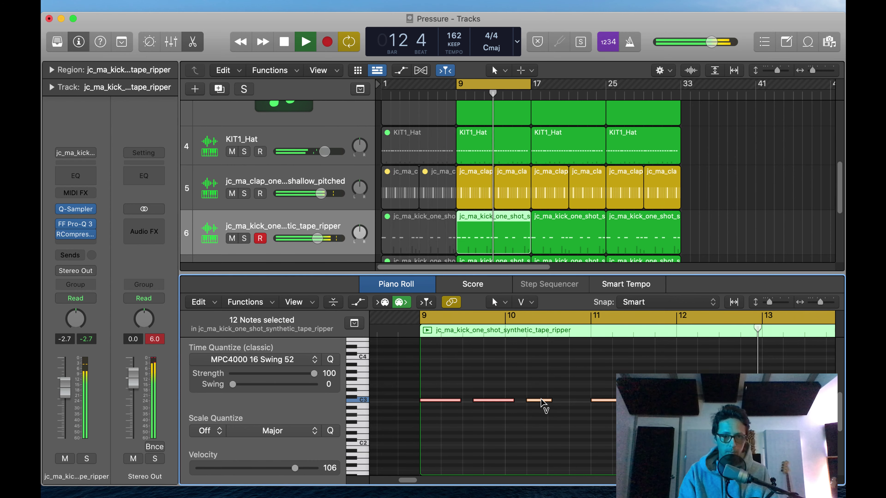
drag(544, 405, 573, 314)
key(z)
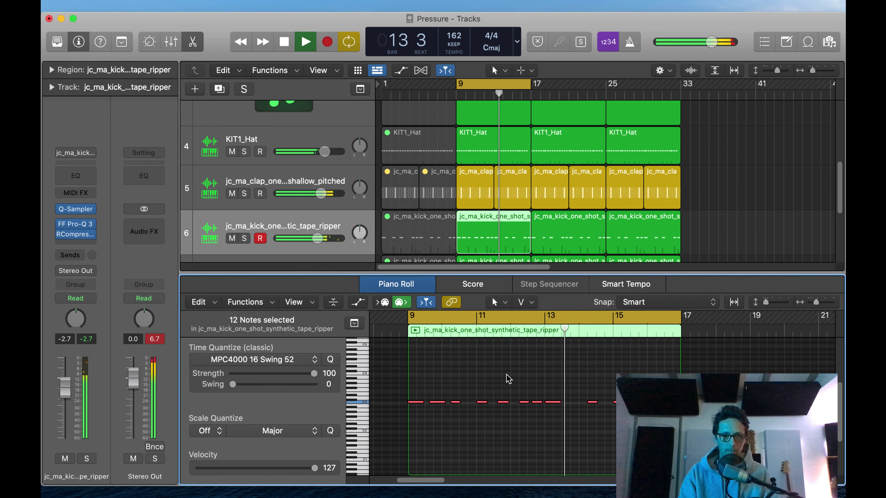
Copy the C3 kick note at bar 13 into the second half of the same bar
drag(652, 368, 505, 443)
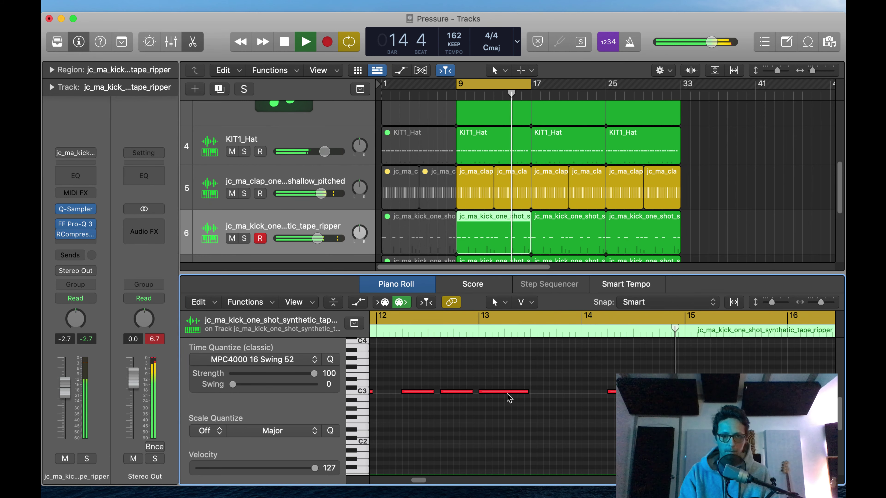
drag(506, 391, 574, 396)
click(466, 328)
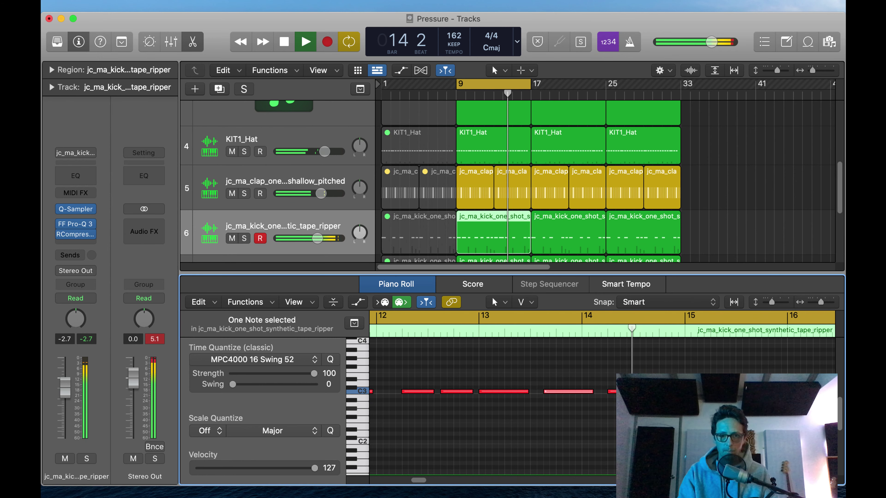
Shorten the C3 kick note at bar 15, duplicate it directly after itself, and close the note editor
key(z)
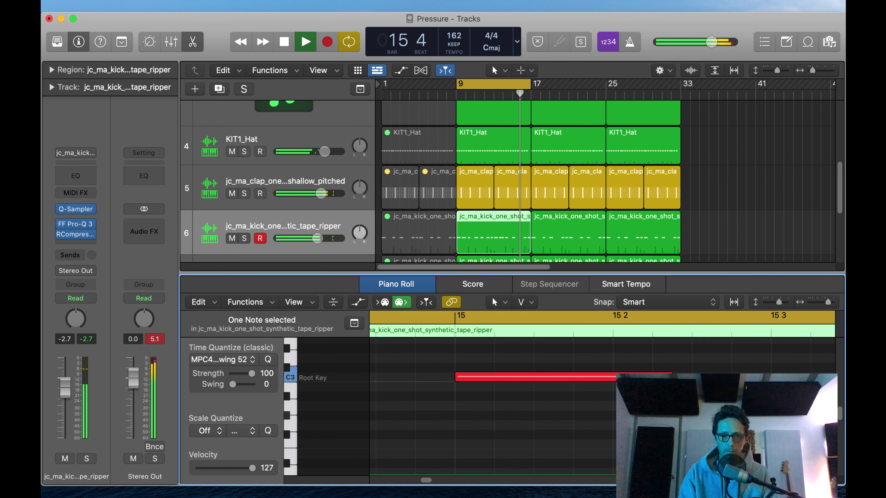
key(space)
drag(671, 377, 581, 378)
key(space)
ctrl+alt+click(572, 408)
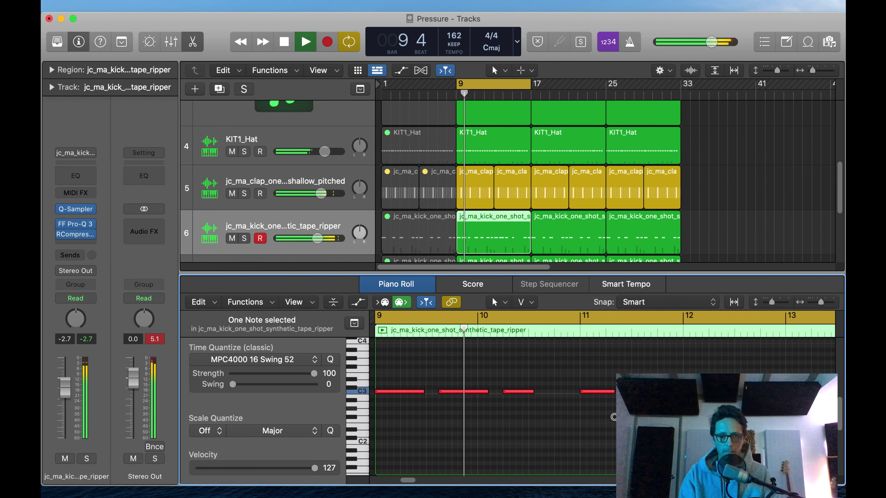
ctrl+alt+click(572, 407)
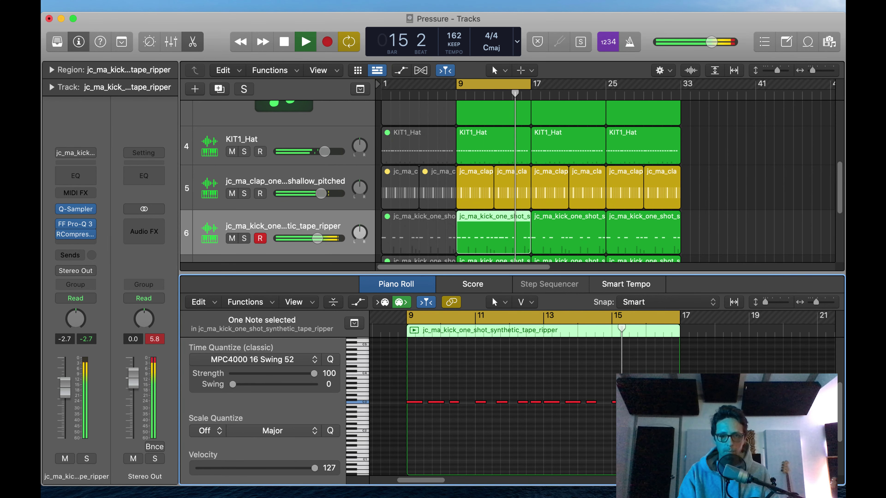
drag(586, 361, 705, 433)
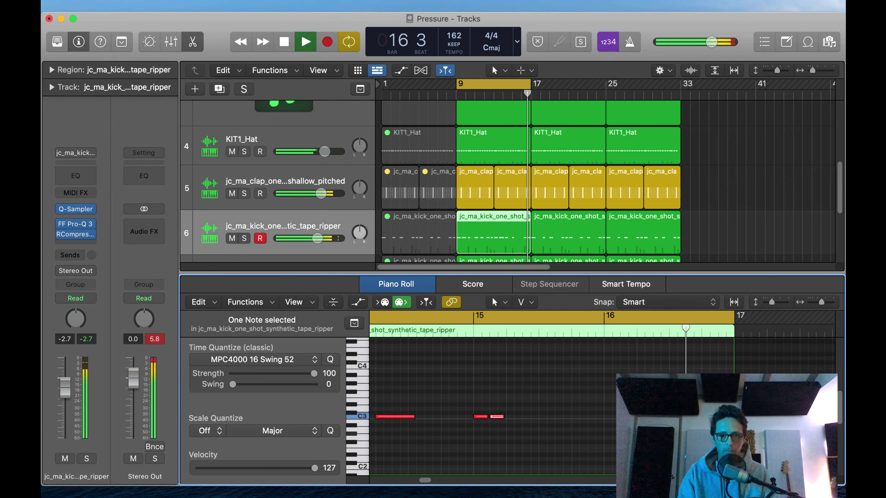
key(e)
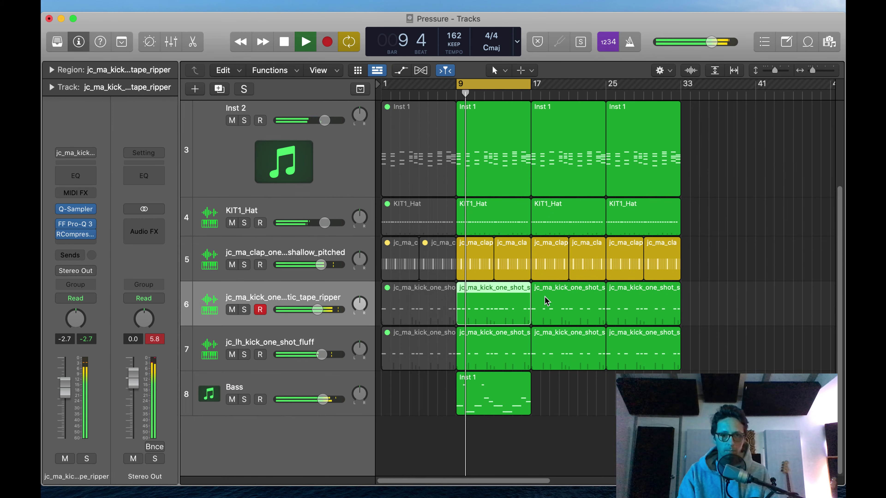
Insert ValhallaRoom on the Inst 1 track after the RC-20 Retro Color effect
key(z)
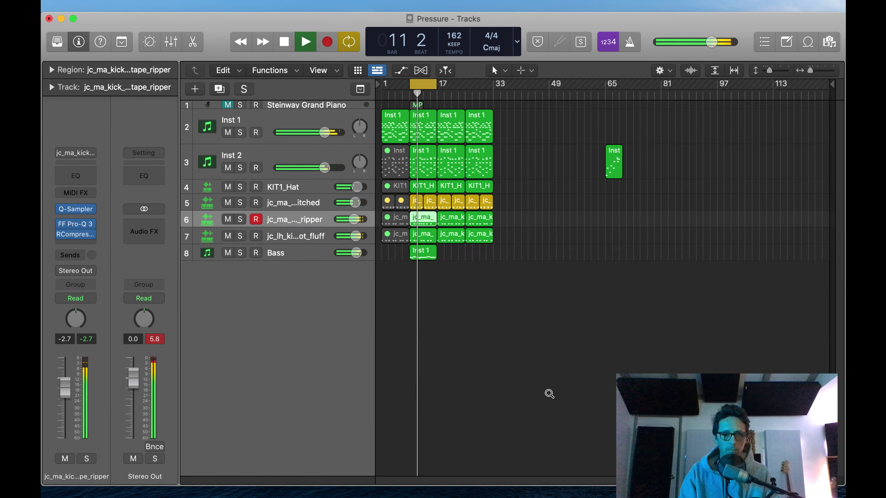
click(297, 257)
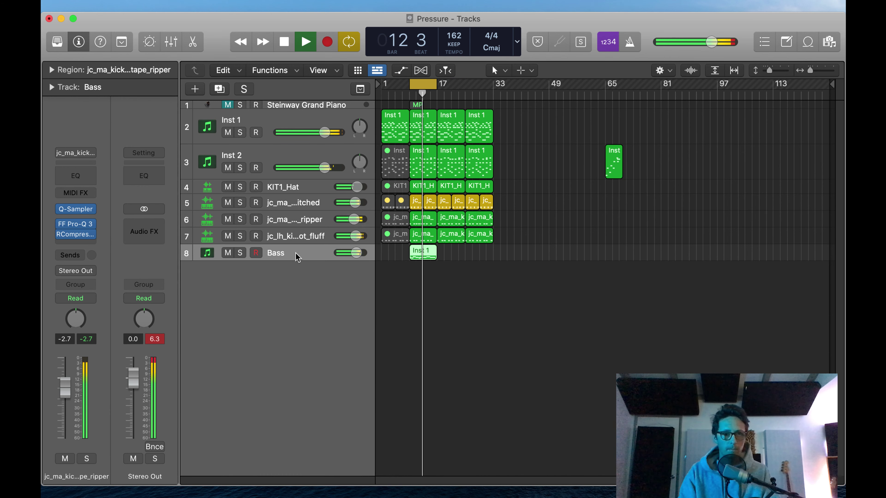
click(300, 122)
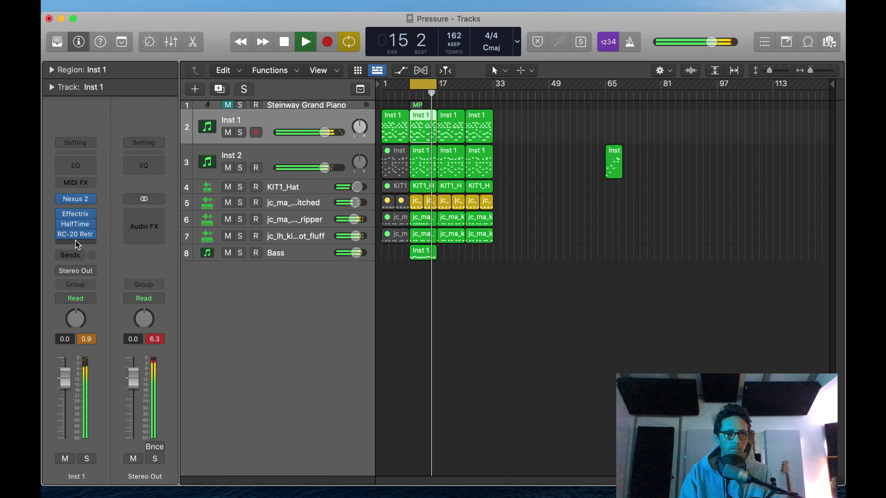
click(83, 243)
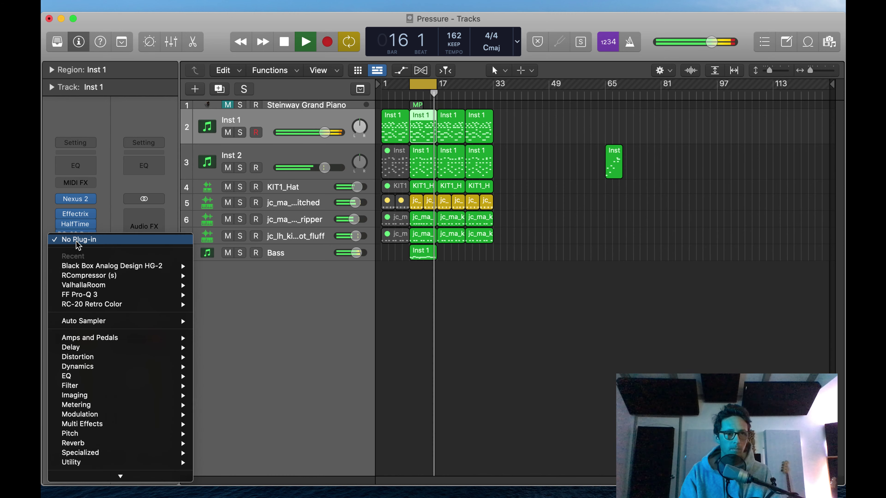
click(115, 285)
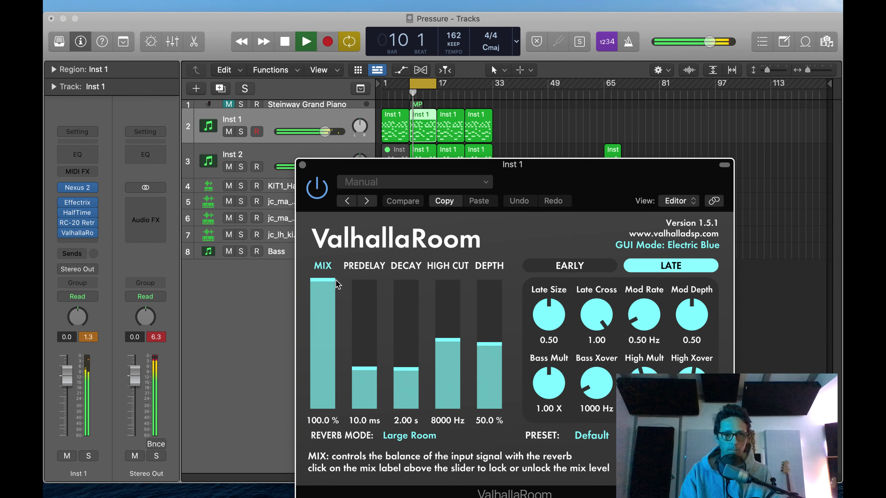
Set ValhallaRoom to Large Chamber mode with a 19.8 % mix and 2.40 s decay, then close it
drag(324, 282, 328, 378)
click(418, 440)
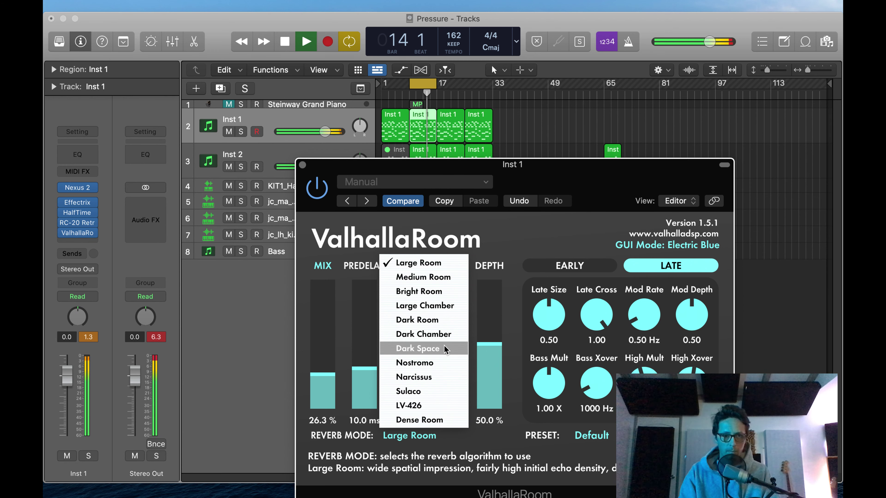
click(446, 306)
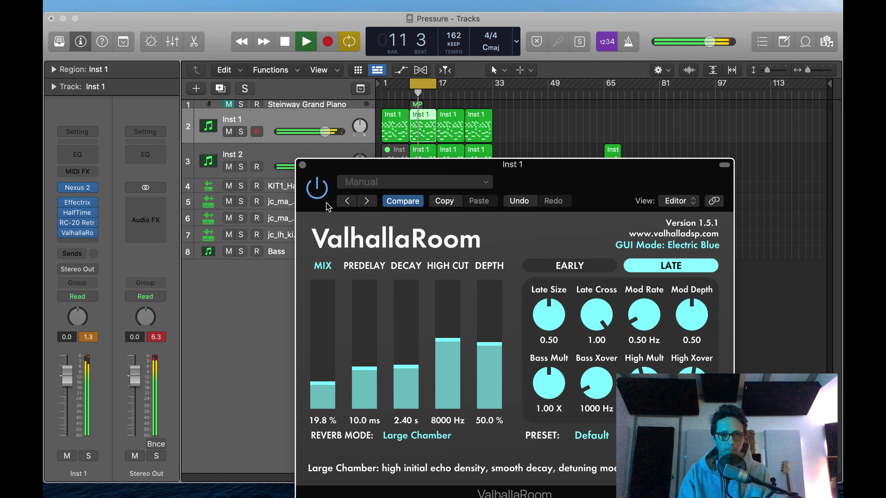
click(303, 165)
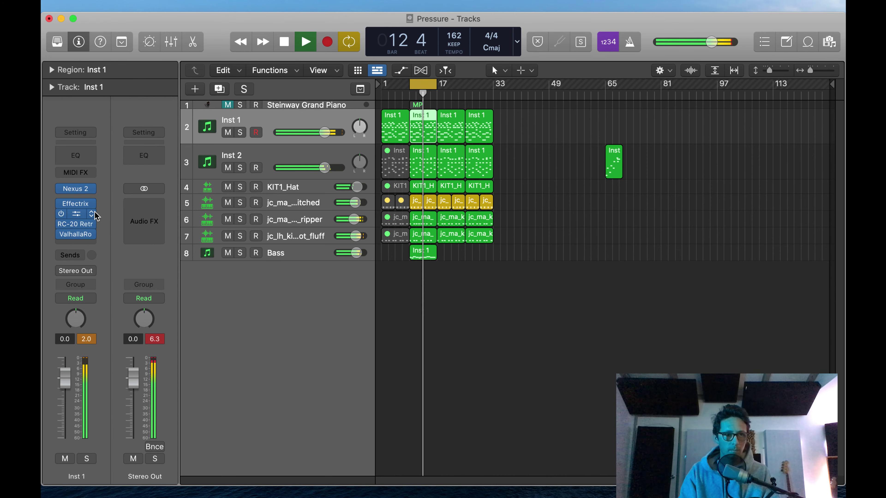
Insert FF Pro-Q 3 after ValhallaRoom on Inst 1 and add a bell cut of about 1.7 dB near 438 Hz
click(79, 241)
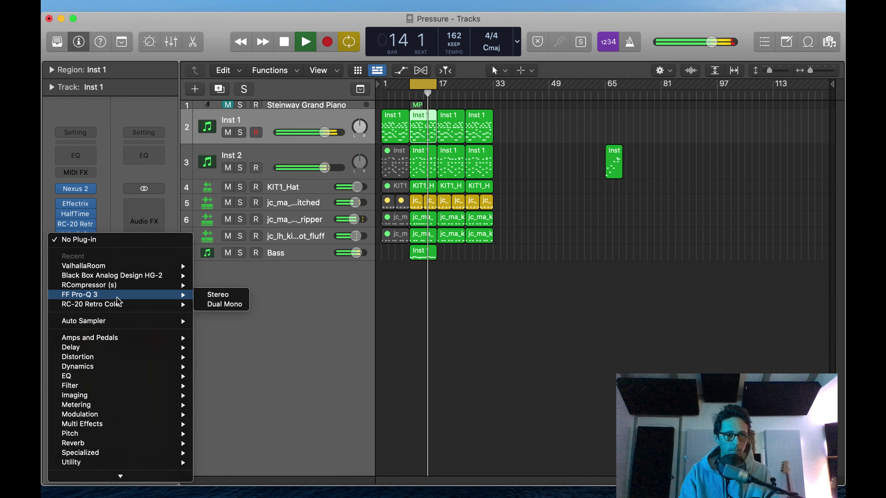
click(365, 273)
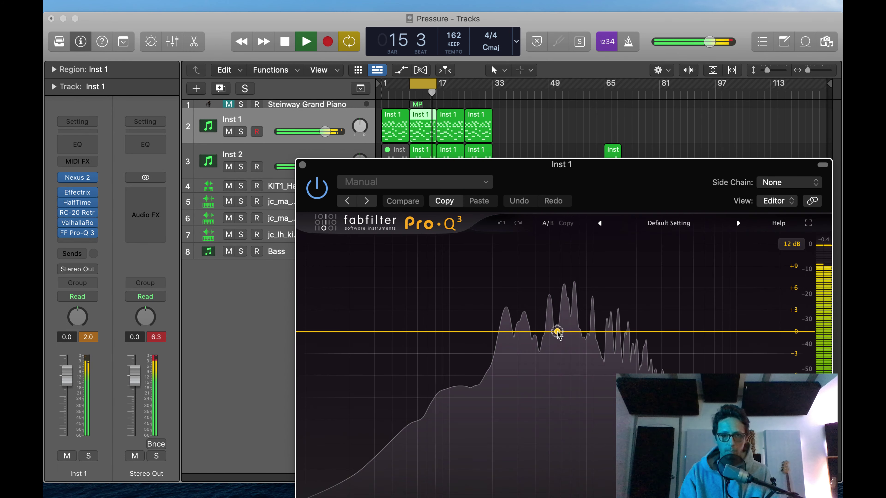
mouse_move(554, 332)
mouse_down()
mouse_move(571, 366)
mouse_move(574, 343)
mouse_move(557, 335)
mouse_move(553, 279)
mouse_move(555, 347)
mouse_move(540, 344)
mouse_up()
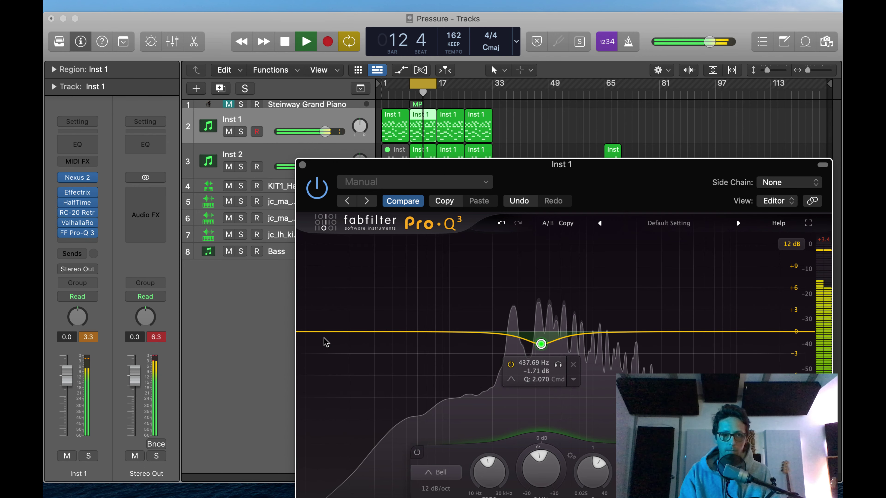
Add a 24 dB/oct low cut at about 135 Hz to the Inst 1 equalizer and close it
click(322, 332)
drag(322, 331, 441, 331)
click(458, 312)
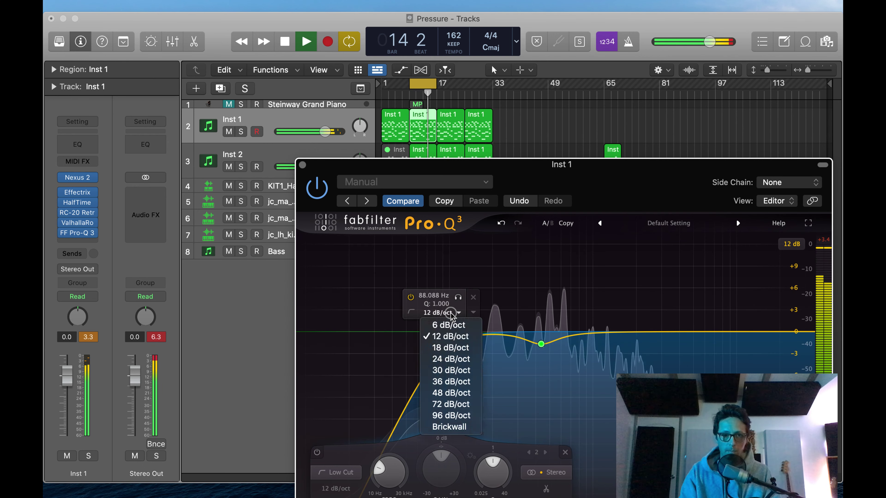
click(439, 339)
click(445, 314)
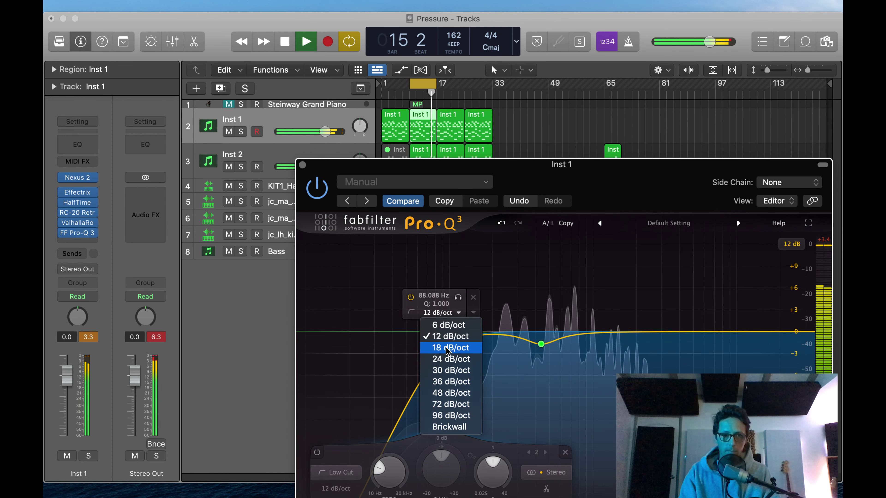
click(446, 359)
drag(441, 331, 468, 329)
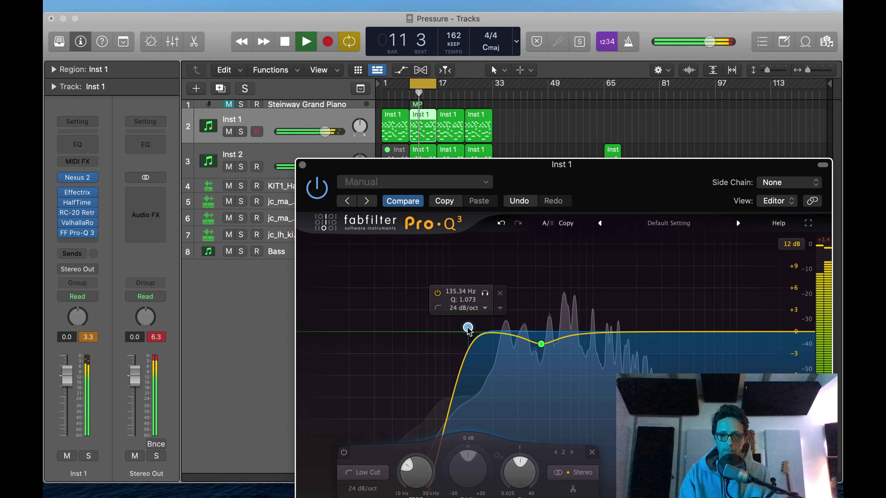
click(302, 165)
Check the channel strips from Inst 2 down to Bass, briefly soloing the clap and tape ripper kick tracks
click(300, 168)
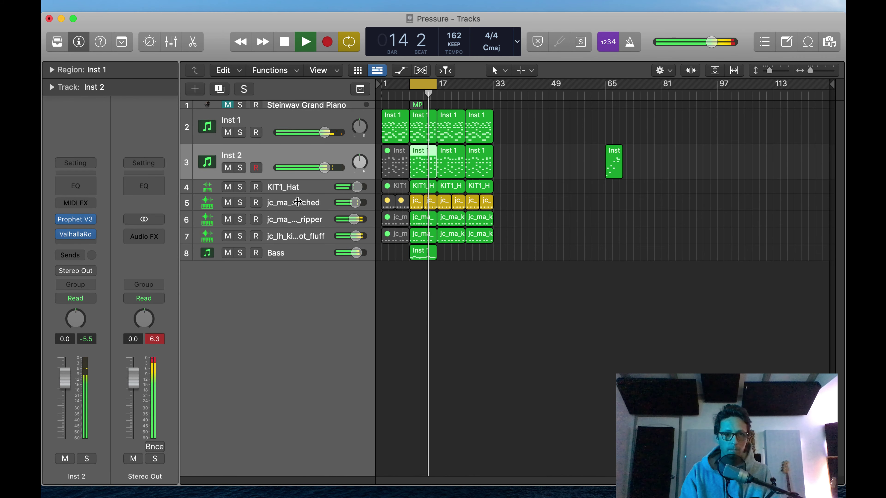
click(293, 185)
click(289, 203)
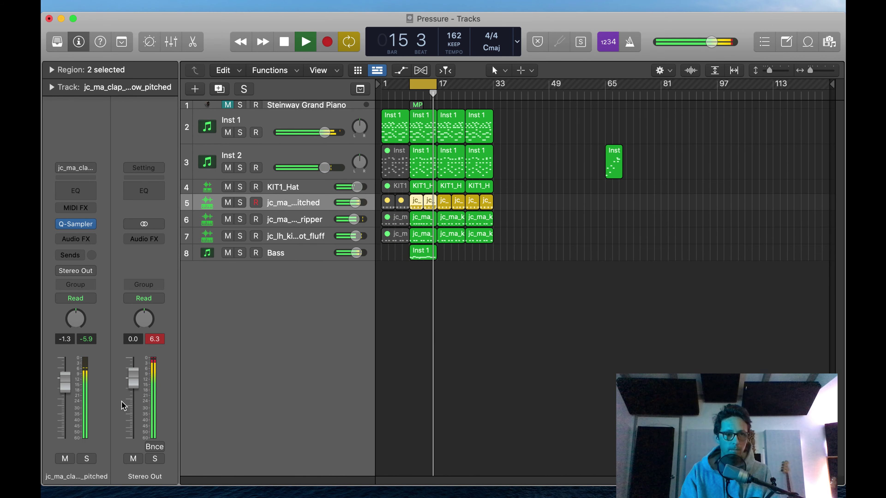
key(s)
key(s)
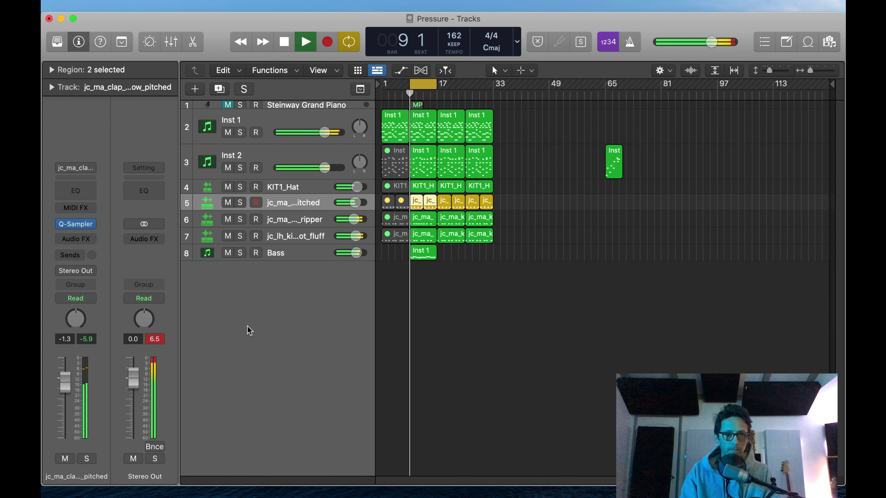
click(279, 220)
click(86, 458)
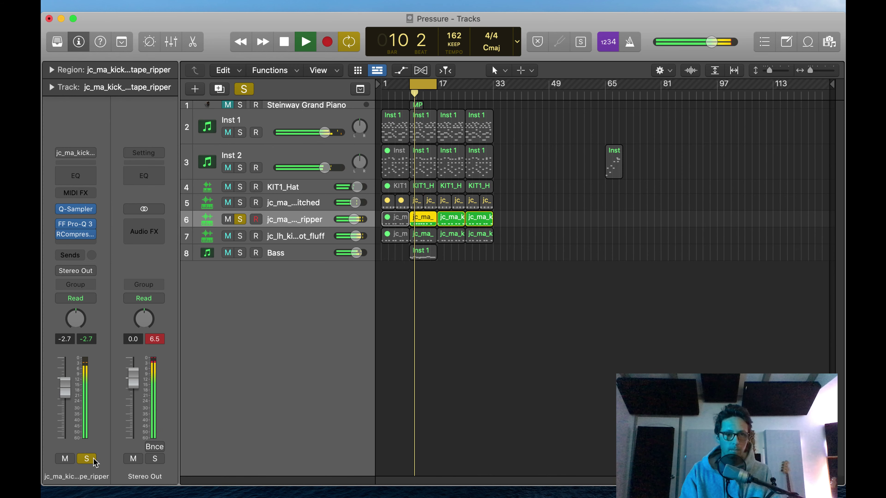
click(87, 459)
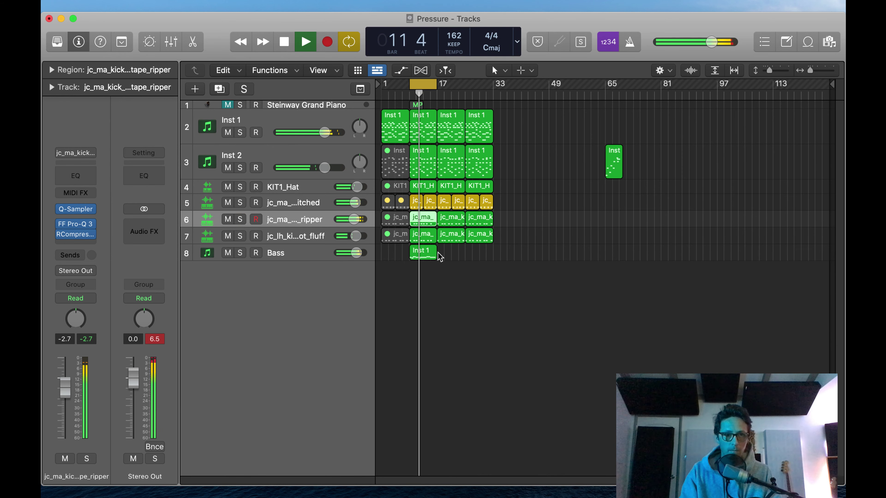
click(286, 253)
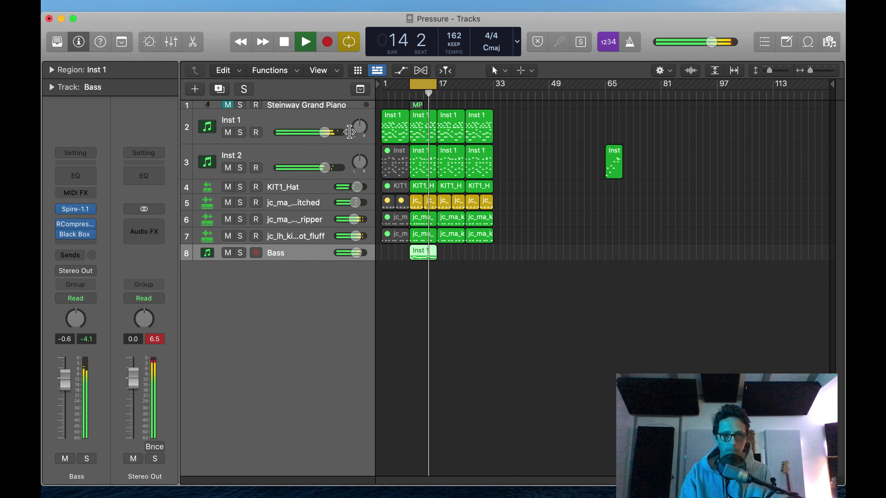
Open the mixer, solo both kick channels, and listen to them together
key(space)
key(z)
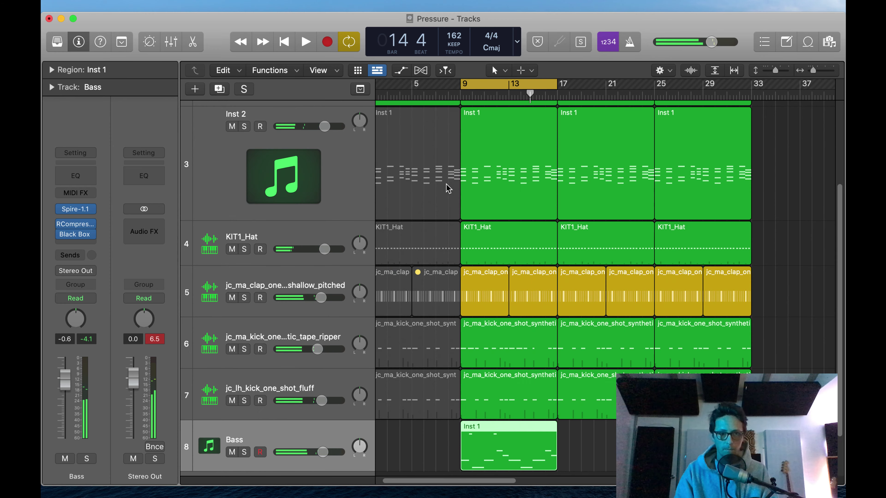
key(x)
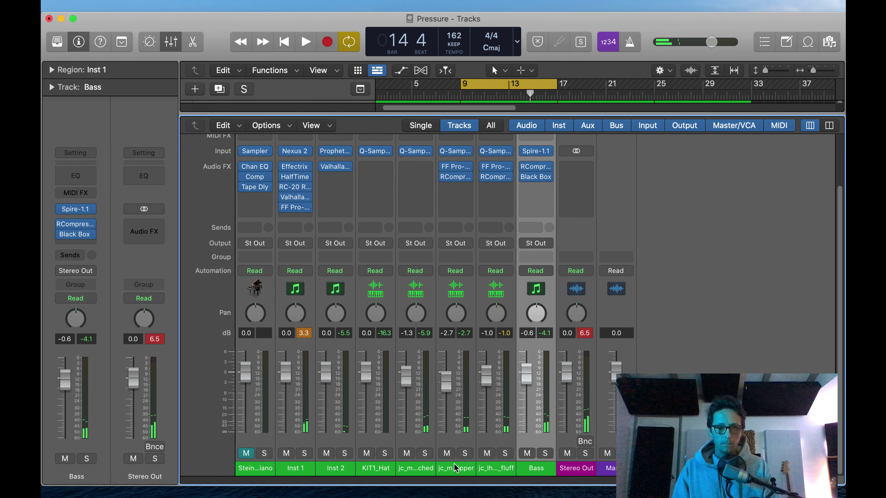
key(space)
click(464, 453)
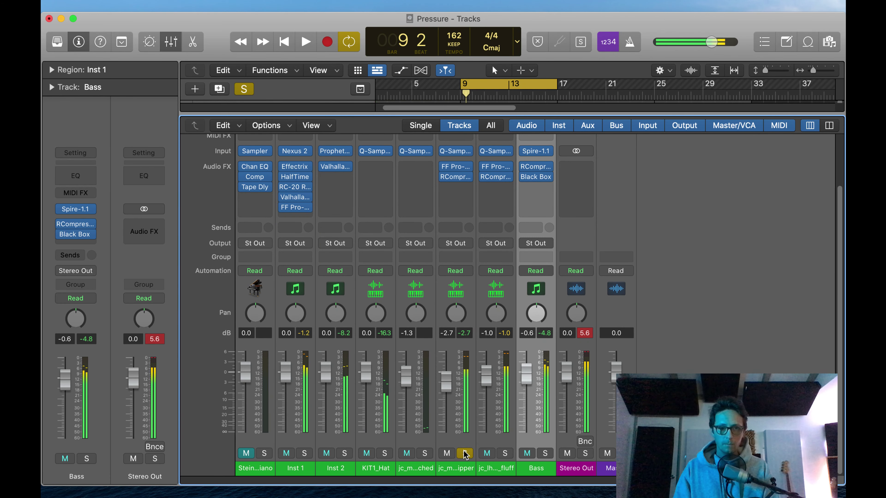
click(505, 453)
key(space)
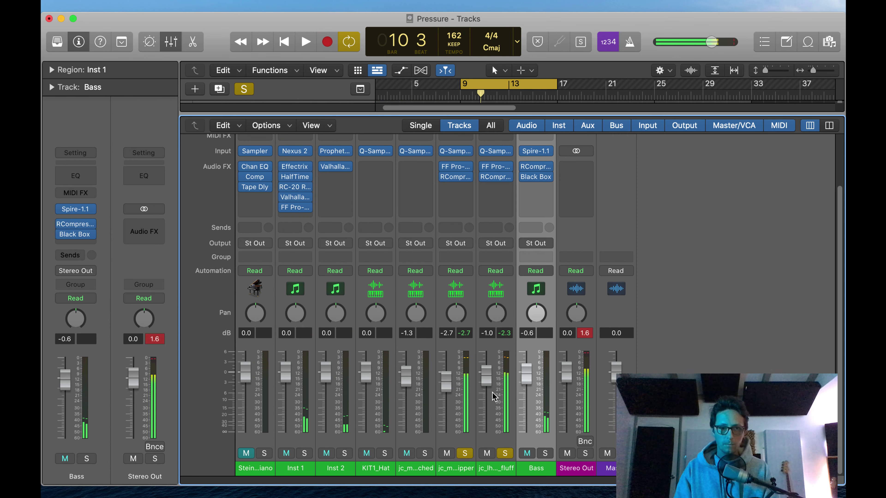
Select both kick channels together and add a send from them to Bus 10
click(458, 469)
shift+click(493, 469)
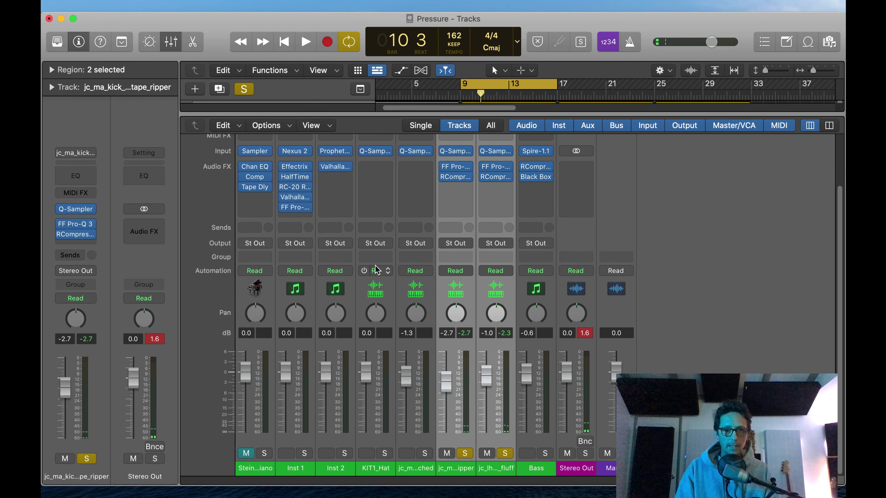
click(457, 228)
mouse_move(511, 245)
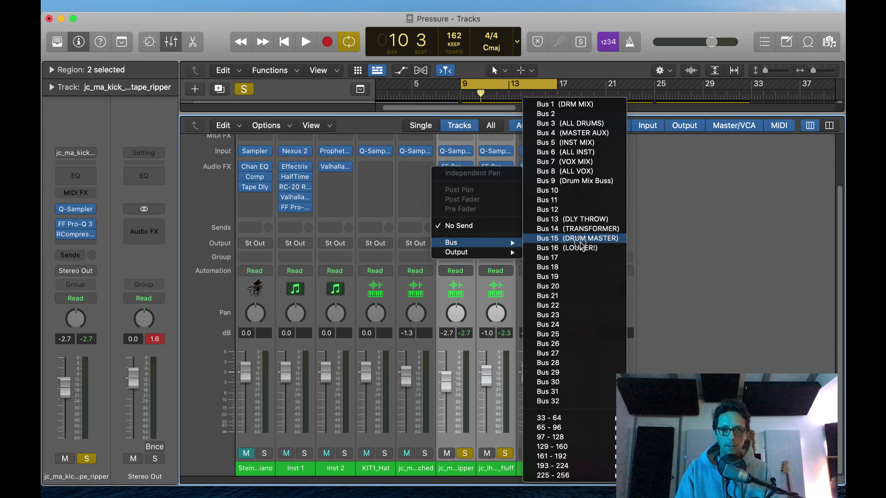
click(578, 195)
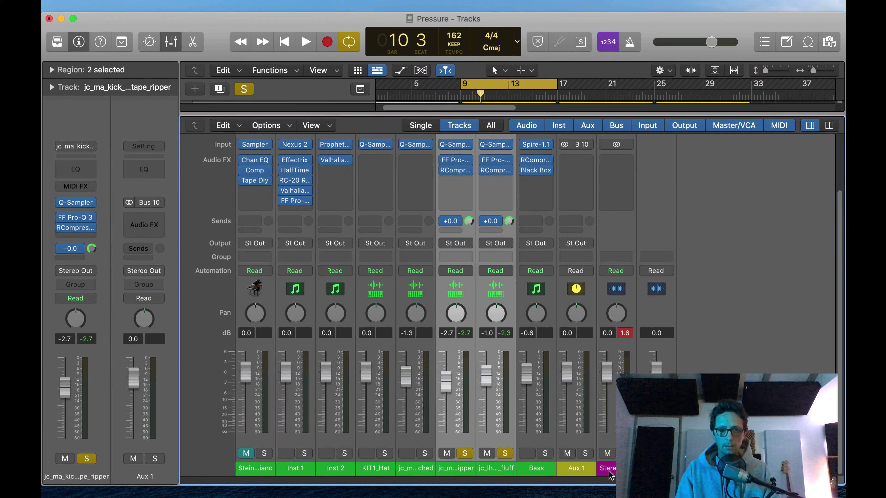
Rename the new Bus 10 aux channel as P comp
double_click(574, 468)
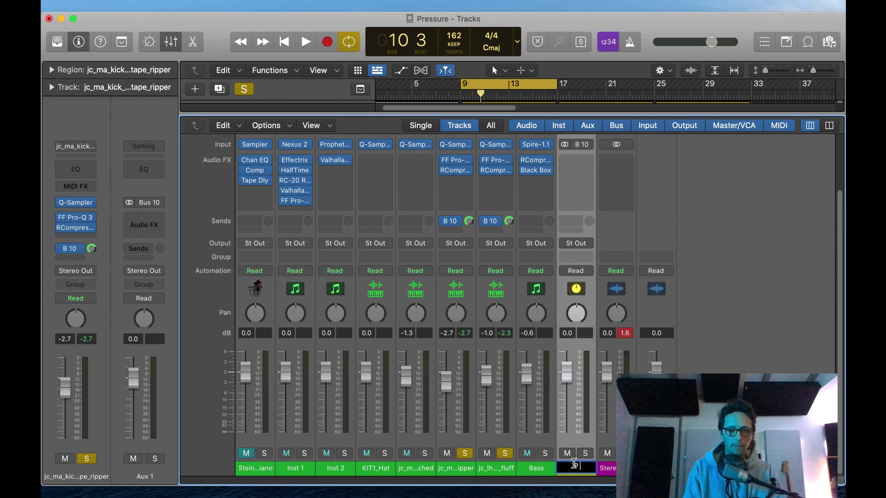
text(P comp)
key(Return)
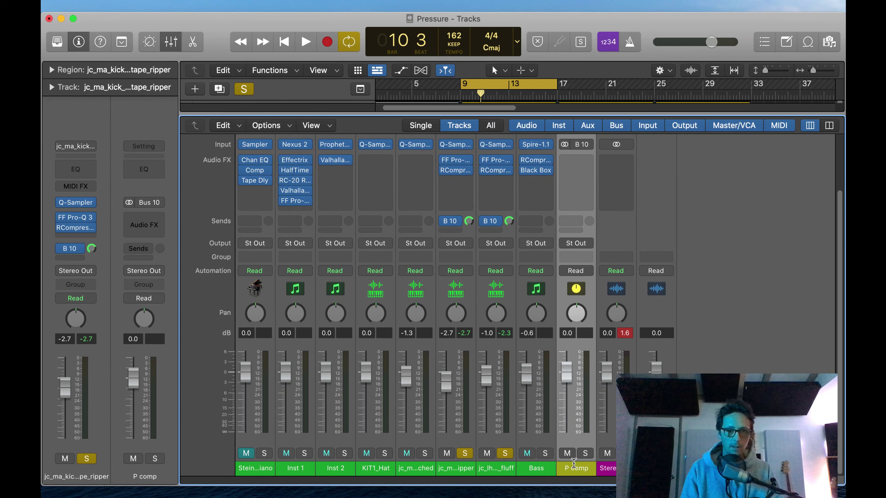
Insert the UAD API 2500 bus compressor on the P comp channel and move its window into full view
click(587, 164)
mouse_move(628, 397)
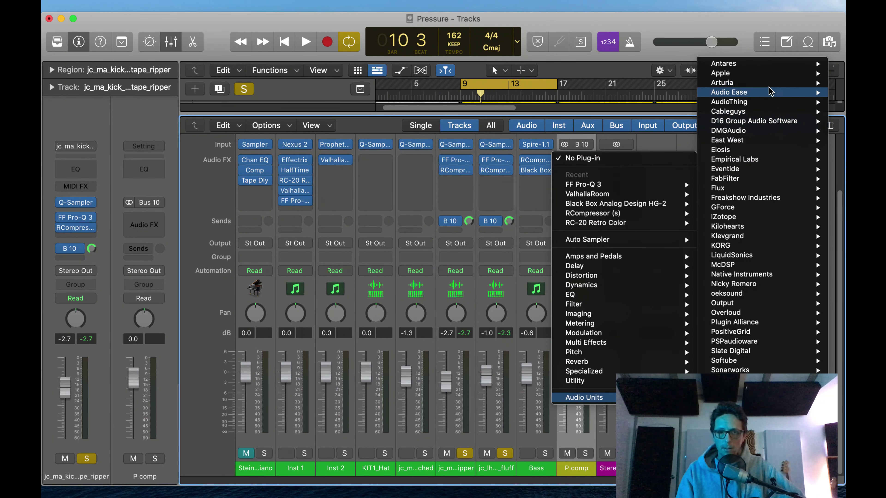
mouse_move(732, 389)
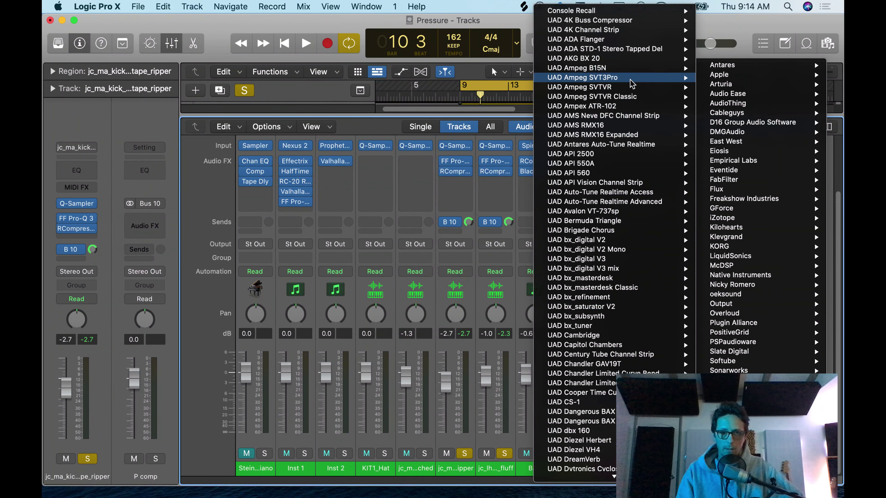
key(Escape)
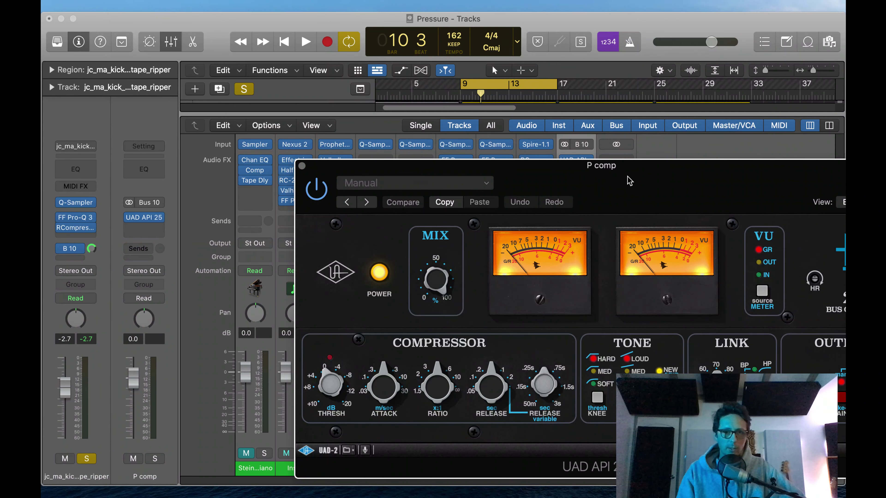
drag(628, 165, 453, 98)
Set the API 2500 to 10 ms attack and .05 s release, with knee and detector at medium
click(163, 319)
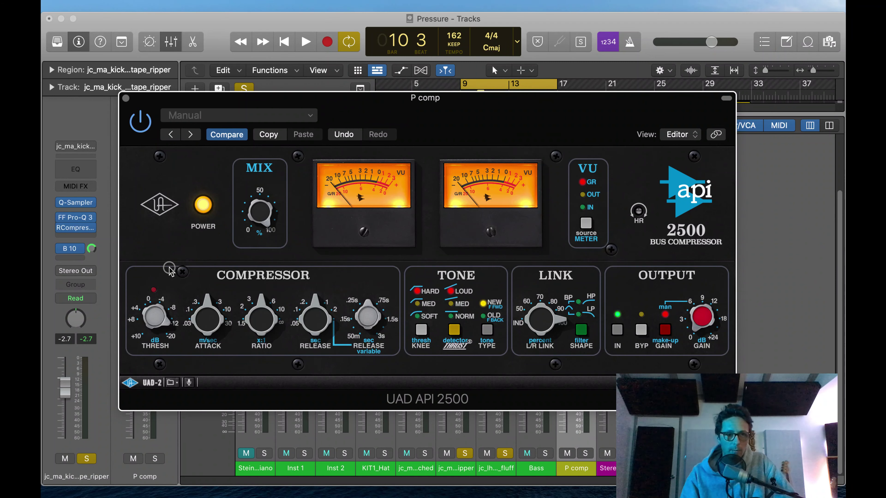
drag(217, 307, 213, 285)
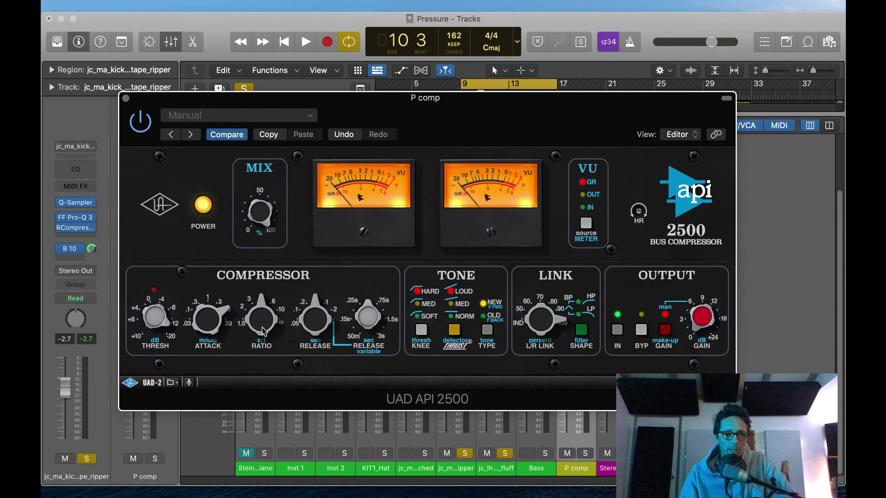
mouse_move(263, 320)
mouse_down()
mouse_move(258, 359)
mouse_move(262, 311)
mouse_up()
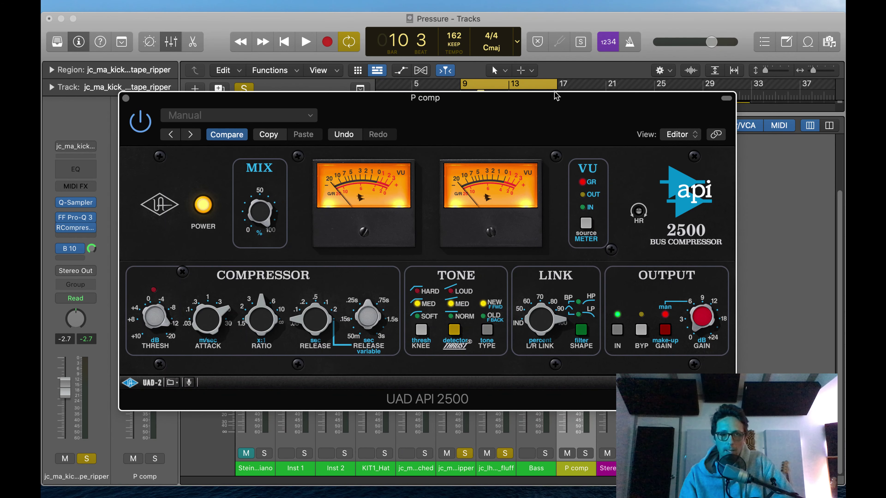
drag(557, 96, 538, 55)
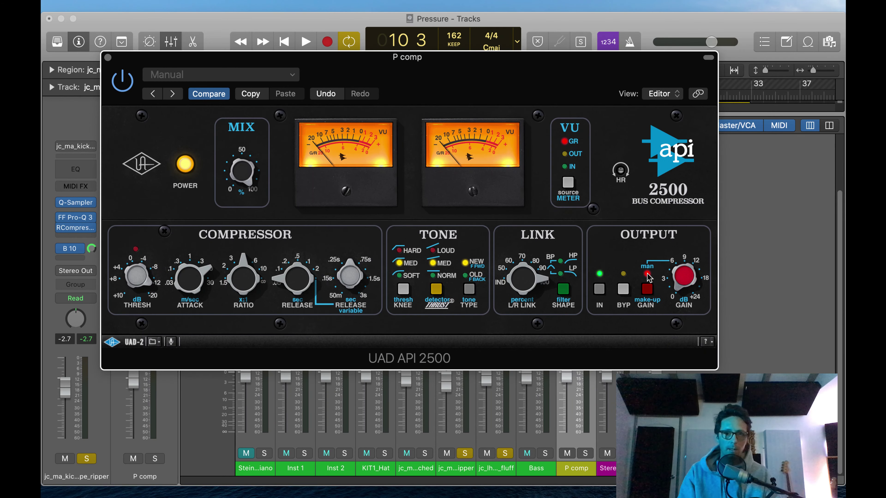
Play the soloed kicks through the parallel compressor, close its window and reset the peak meters
key(space)
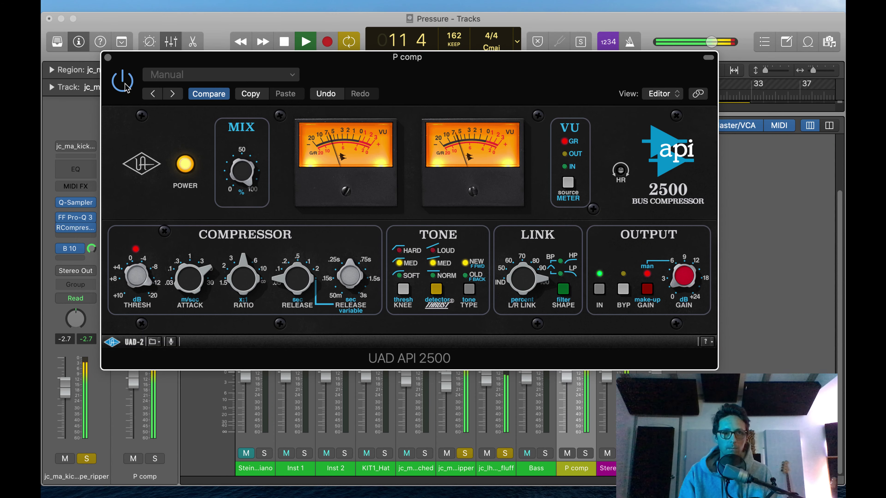
click(108, 58)
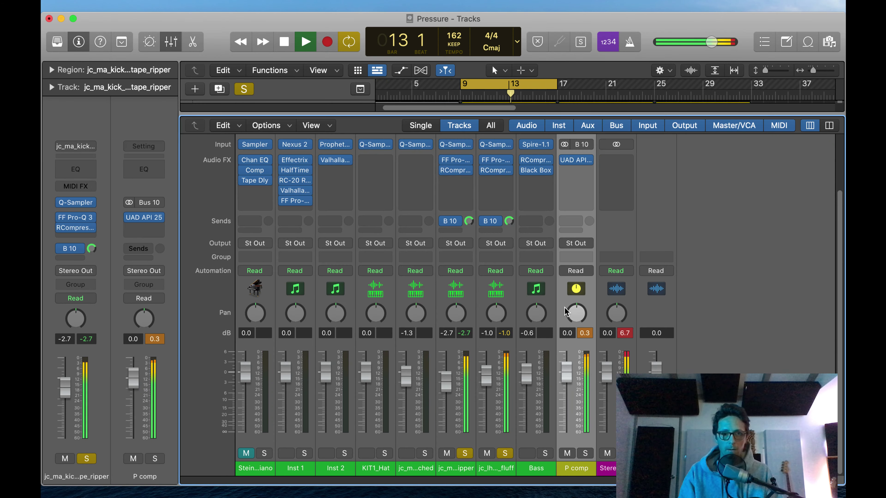
key(space)
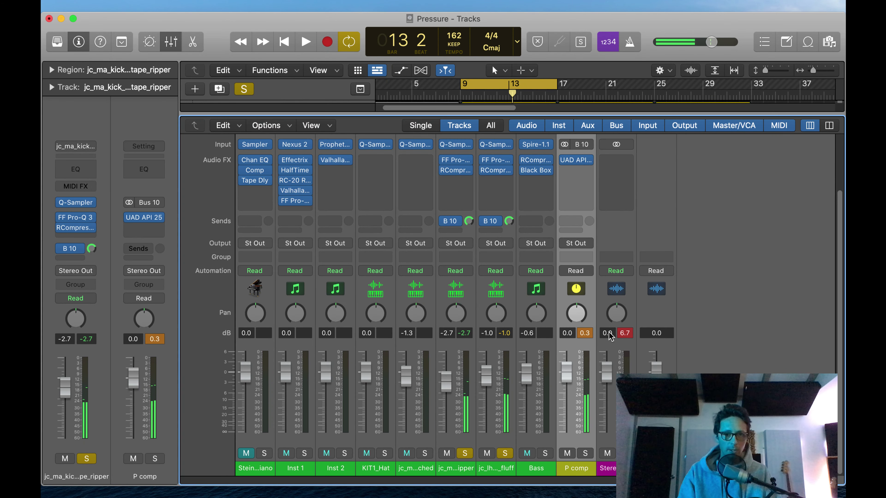
click(584, 334)
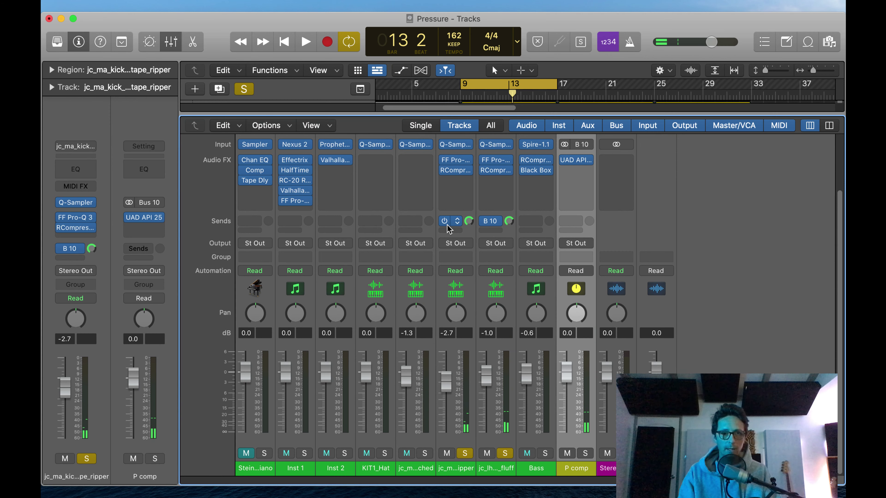
Compare the soloed kicks with their Bus 10 sends switched off and on
click(484, 221)
key(space)
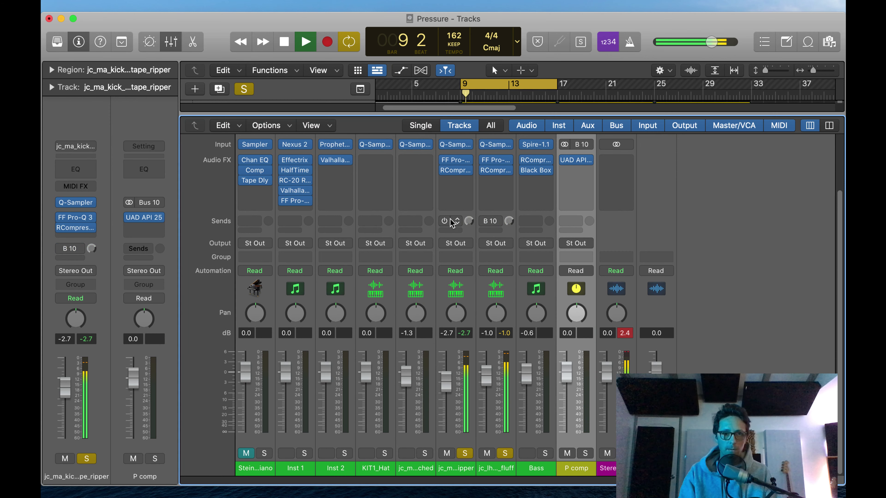
click(444, 221)
click(484, 221)
key(space)
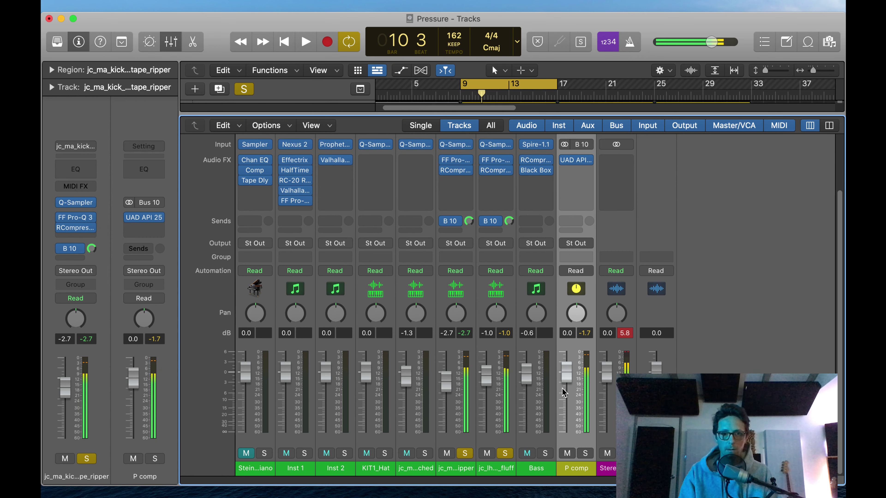
Unsolo the kicks and lower the P comp fader to -2.9 dB while the full mix plays
click(505, 453)
key(space)
drag(565, 377, 560, 389)
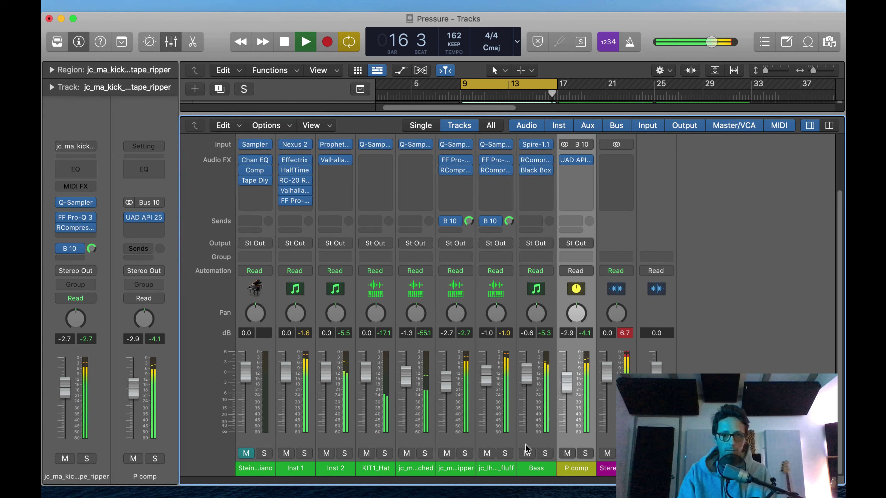
key(space)
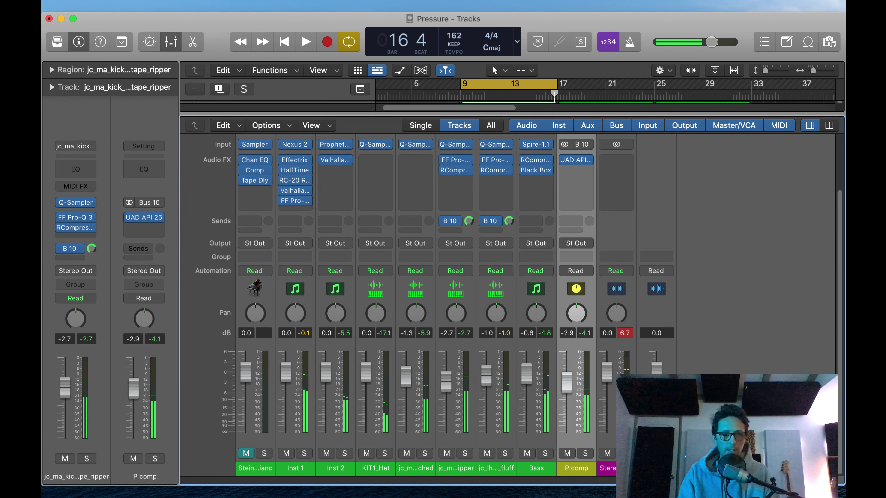
Select all channels from the Steinway piano to P comp, lower them together by 4.5 dB and check the output level
shift+click(264, 470)
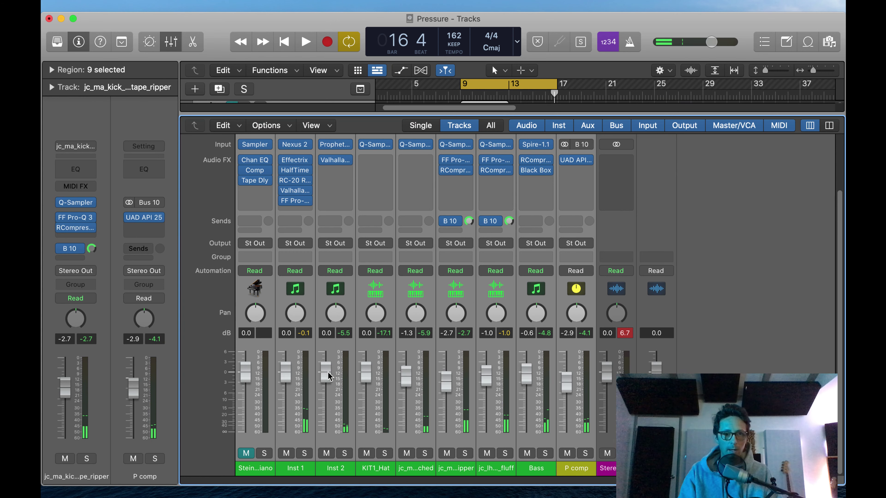
drag(289, 379, 281, 404)
key(space)
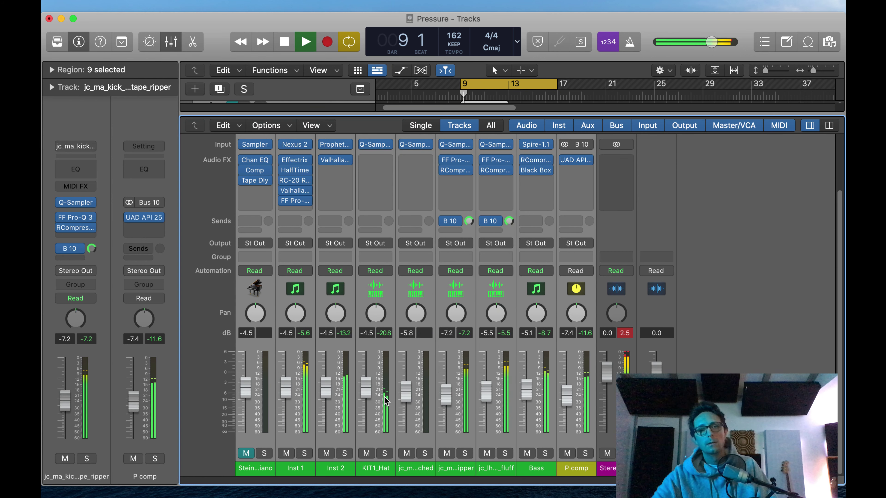
click(625, 333)
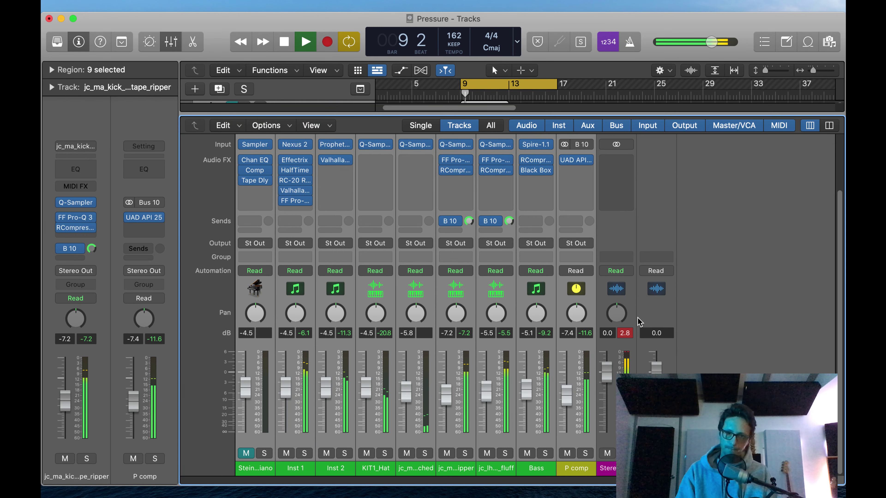
Load the user channel strip setting Indie Pop-Master-2 on the Stereo Out channel
scroll(624, 209, up, 4)
click(619, 152)
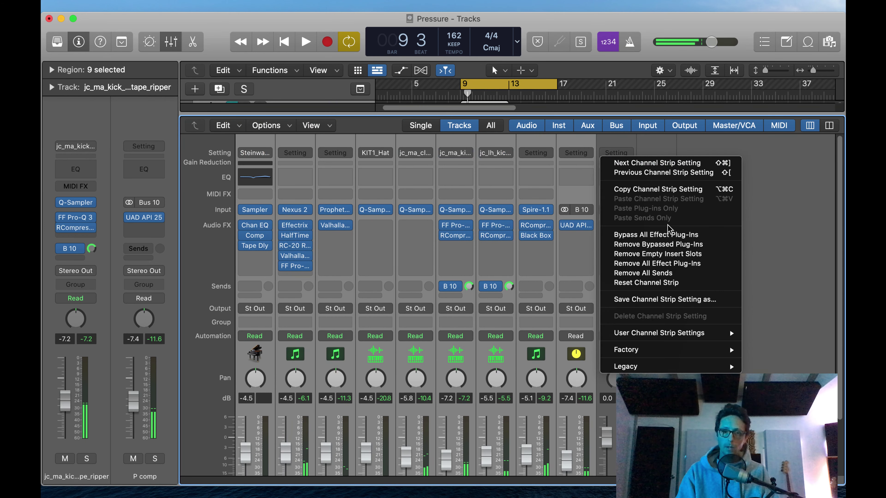
click(746, 188)
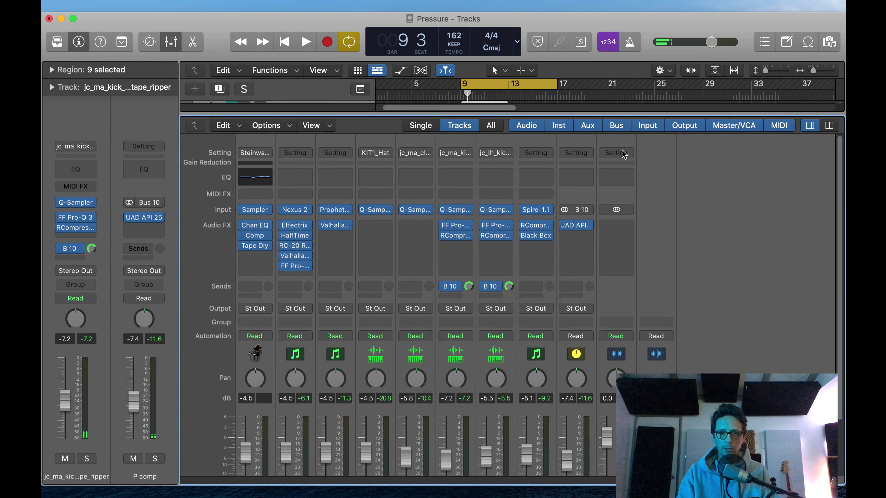
click(622, 154)
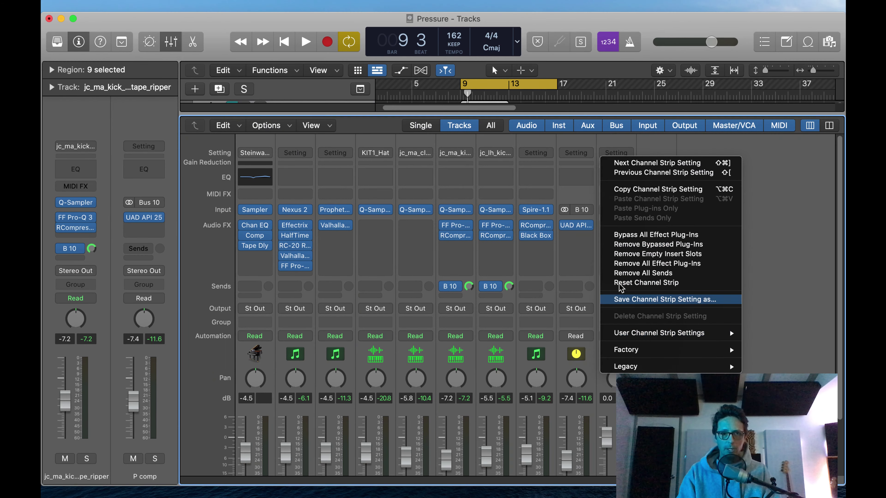
mouse_move(638, 333)
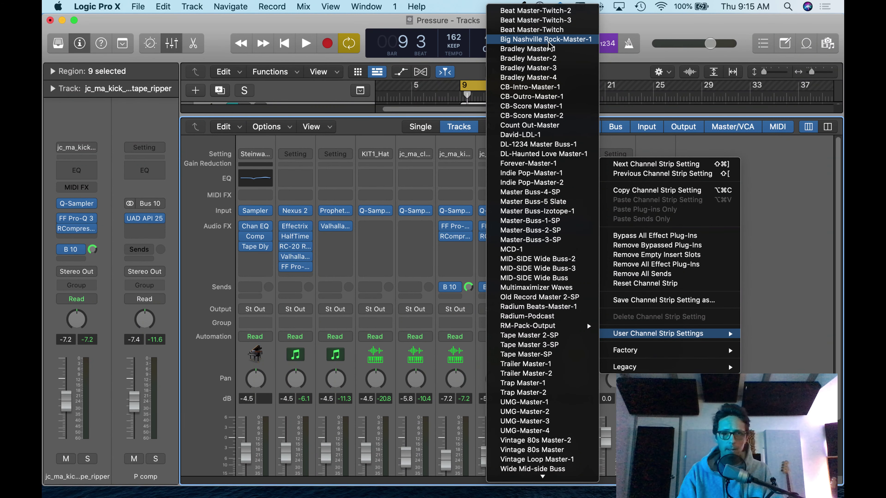
scroll(542, 474, down, 1)
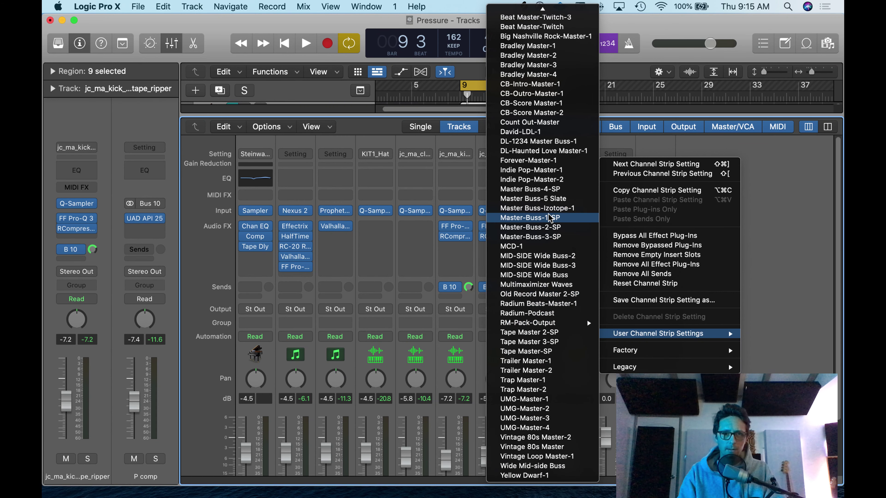
click(549, 179)
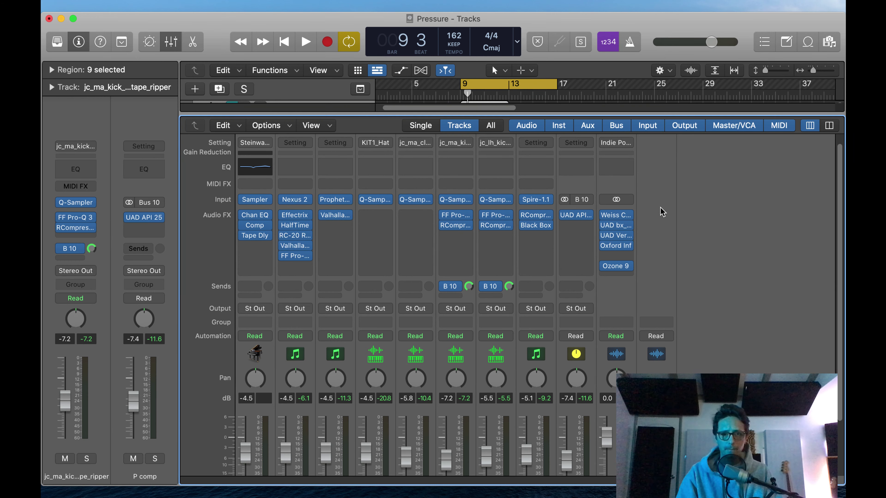
Check the Brainworx equalizer in the Stereo Out mastering chain and close its window
click(620, 226)
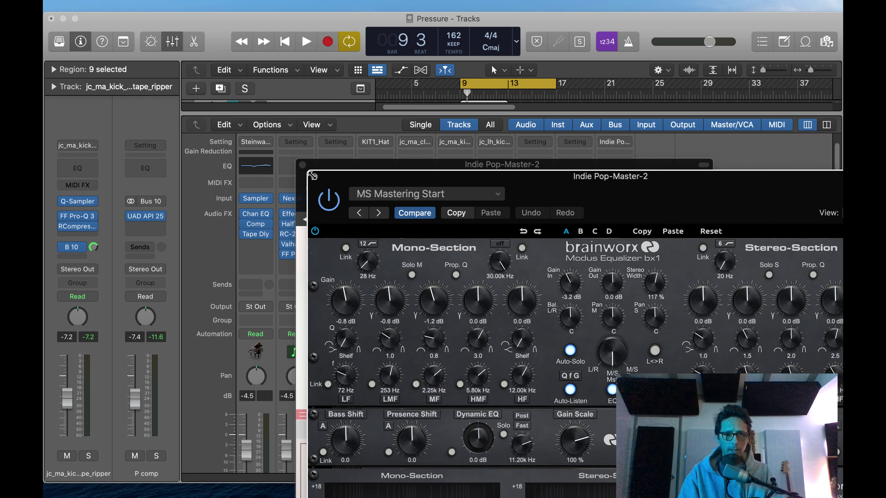
click(312, 175)
click(302, 165)
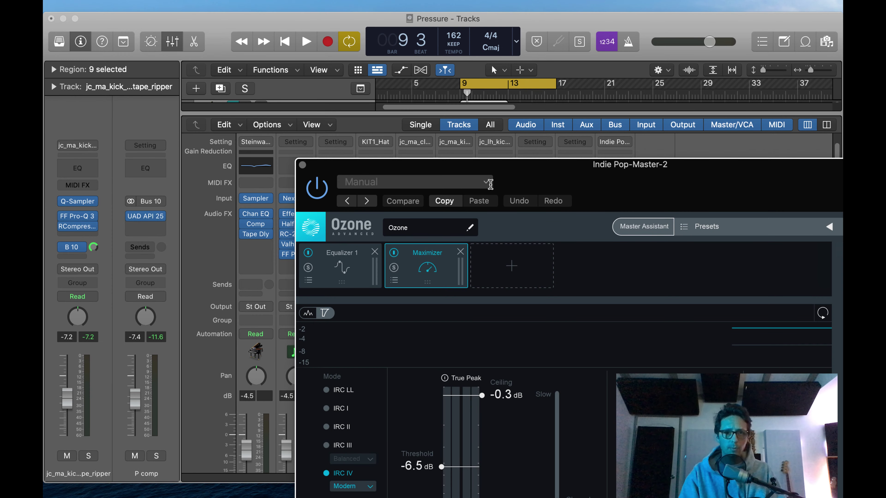
Raise the Ozone 9 Maximizer threshold on Stereo Out, check its equalizer curve, and play the mix with the plug-in closed
drag(542, 180, 337, 90)
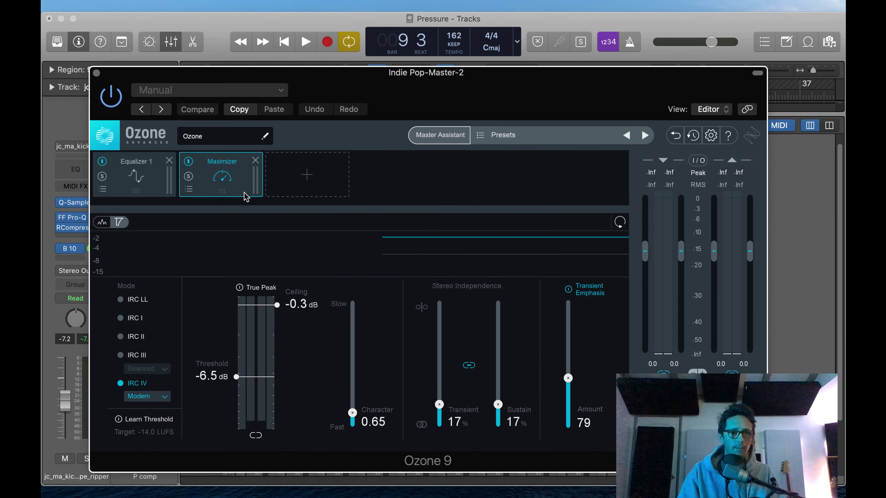
drag(236, 379, 242, 360)
click(129, 173)
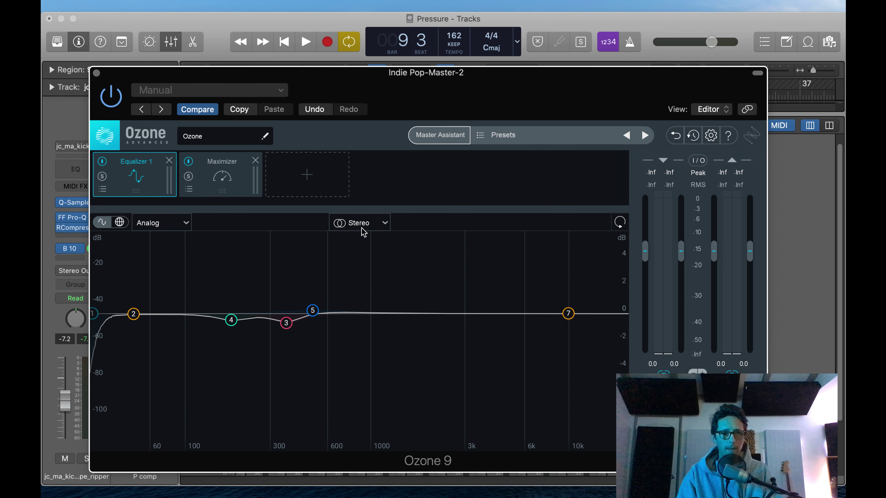
click(97, 73)
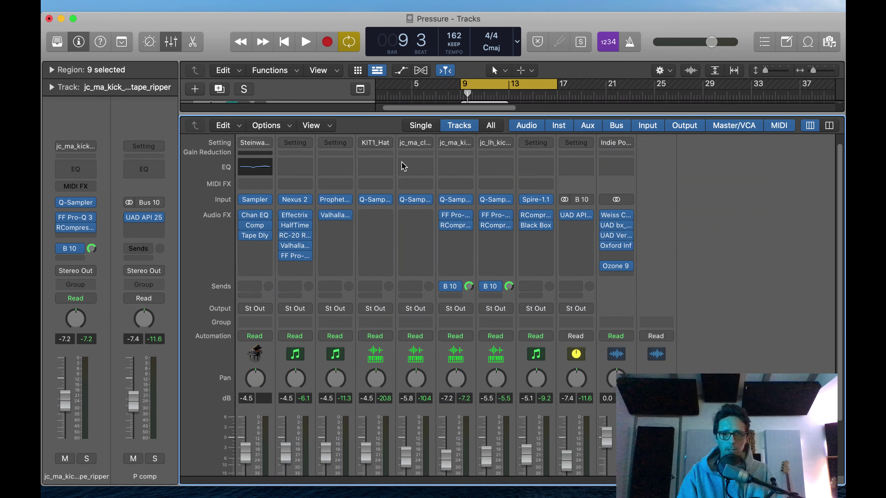
key(space)
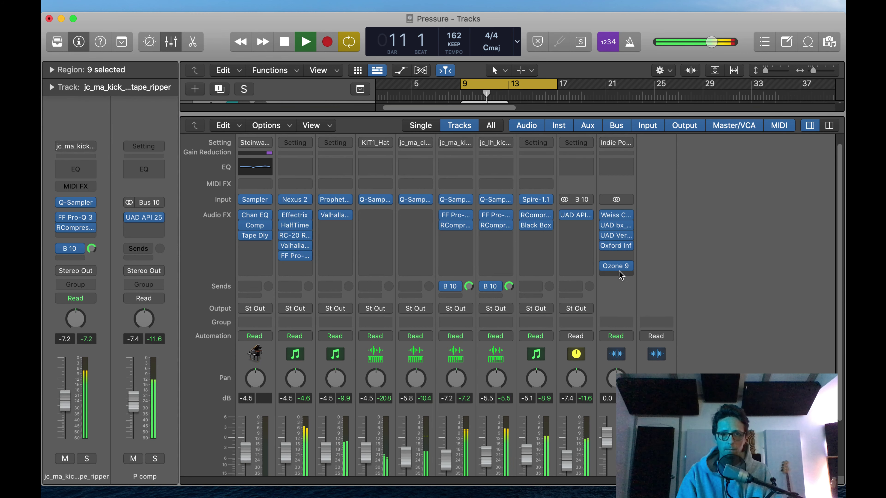
Set the Oxford Inflator on Stereo Out to an Effect of 34.0 % and a Curve of 28.3, and close its window
click(615, 245)
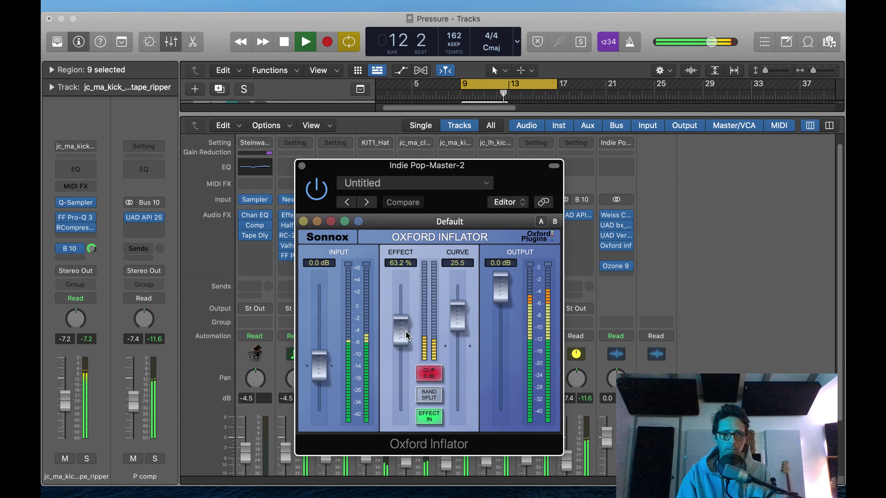
drag(406, 336, 390, 372)
drag(457, 312, 457, 307)
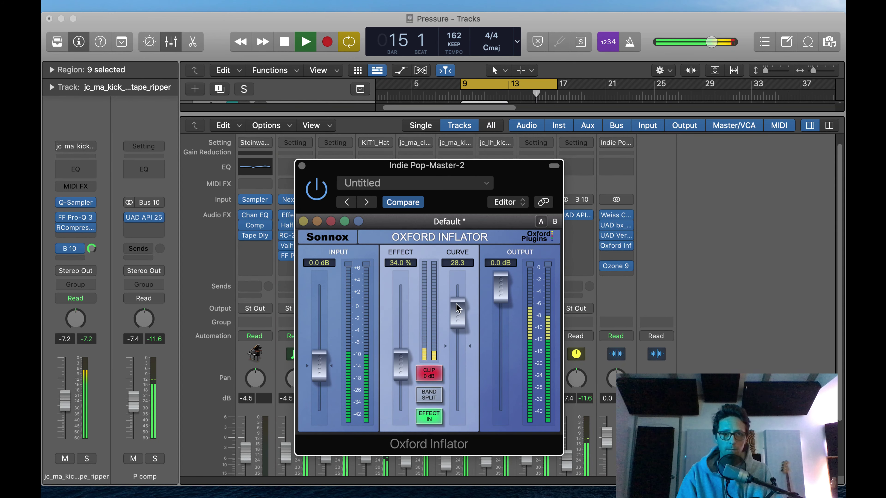
click(302, 166)
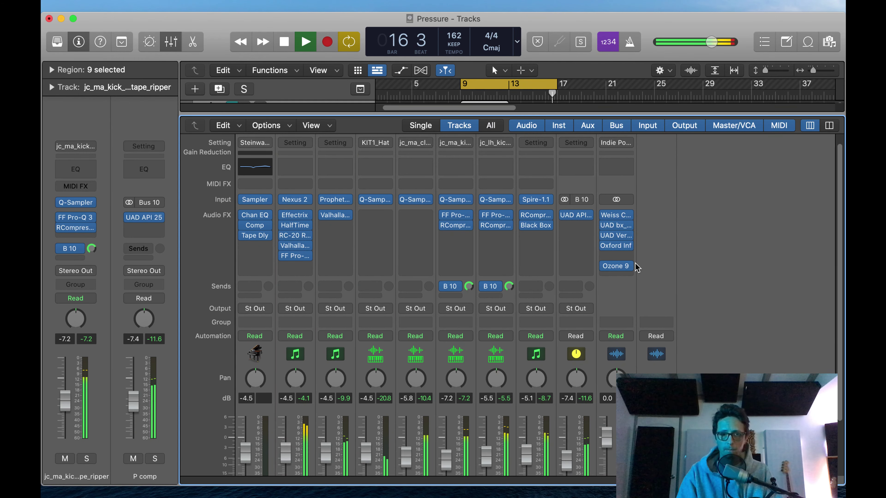
Lower the Ozone 9 Maximizer threshold on Stereo Out to -7.3 dB, then close the plug-in and hide the mixer
mouse_move(616, 271)
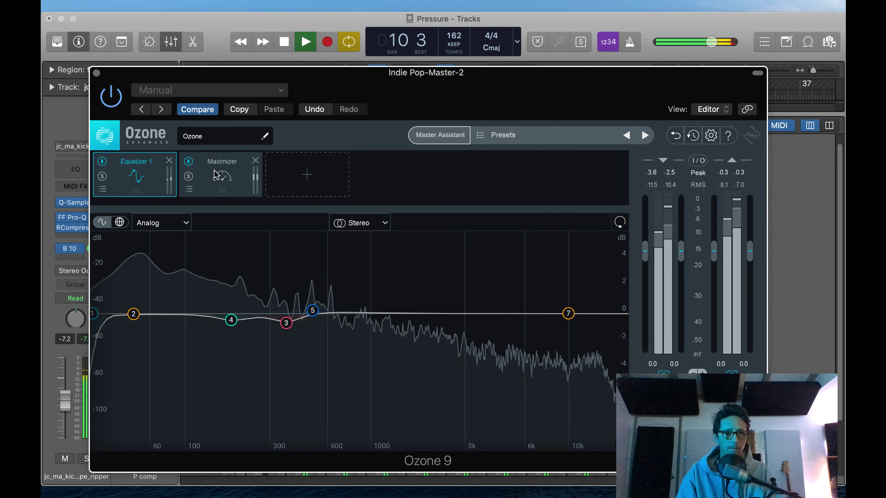
click(222, 171)
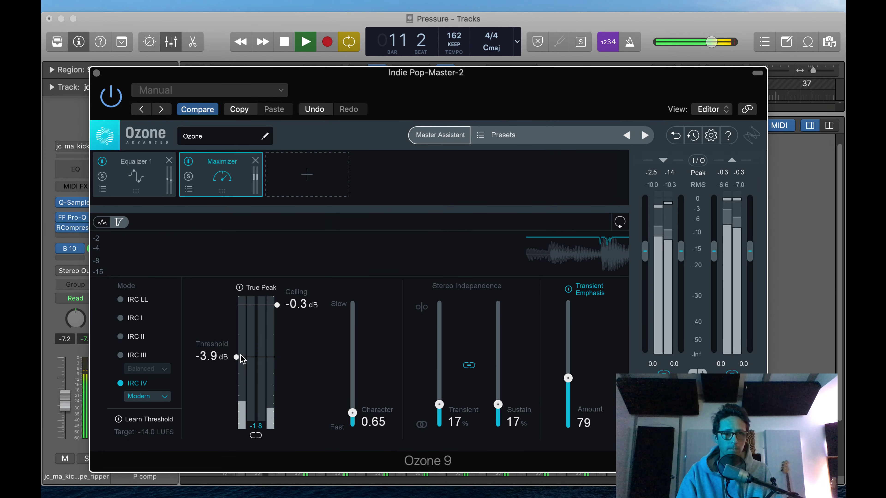
drag(236, 356, 231, 384)
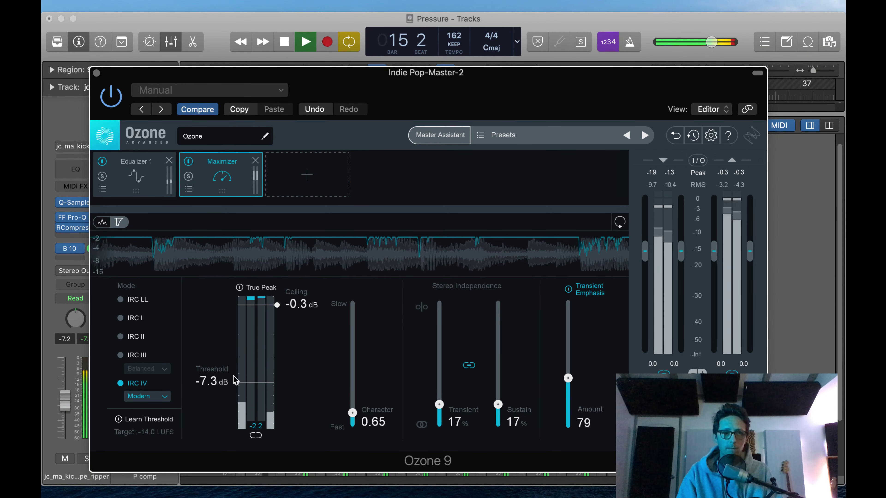
key(super+w)
key(x)
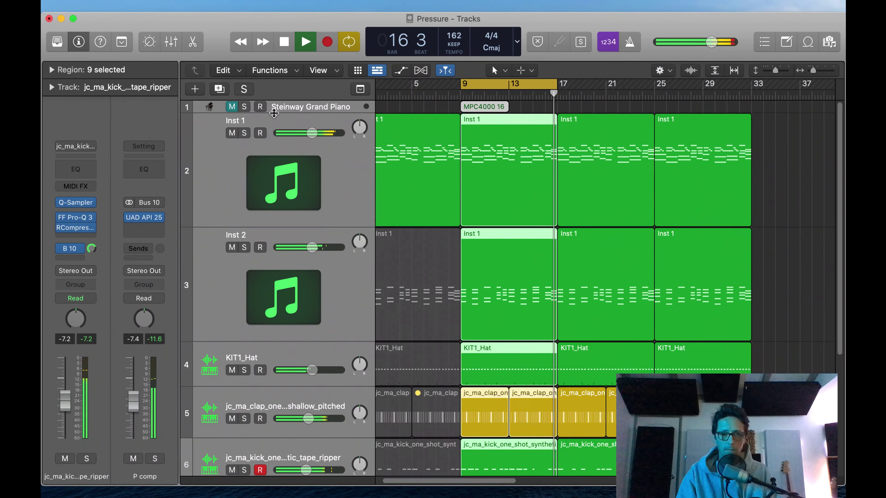
Zoom to the arranged regions in bars 1 to 33 and audition the Inst 2 track, briefly soloing it
key(x)
key(x)
ctrl+alt+click(496, 285)
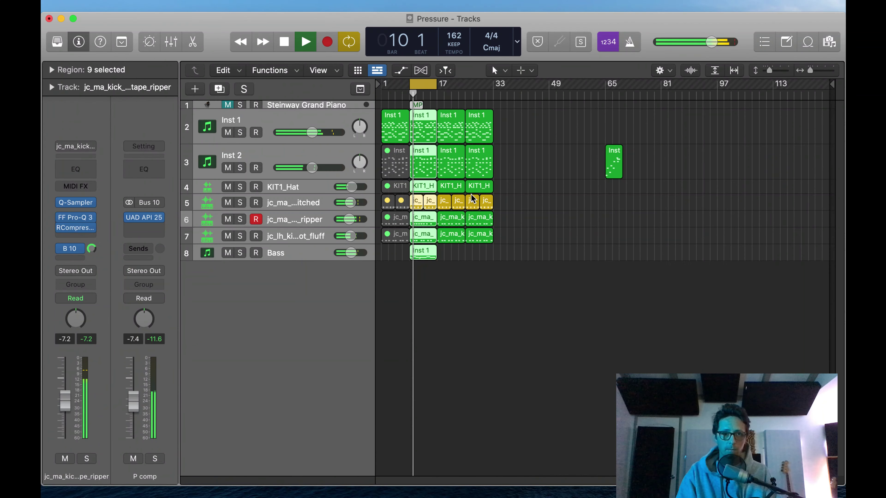
key(space)
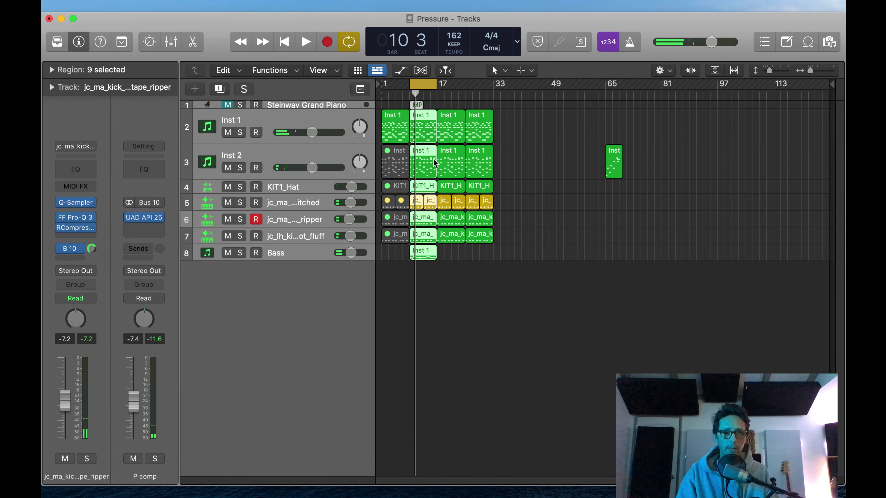
drag(521, 117, 373, 307)
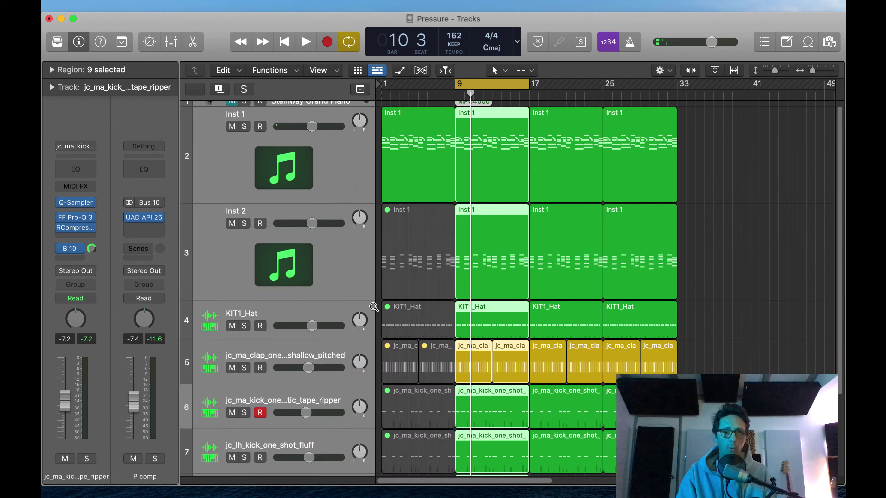
click(297, 243)
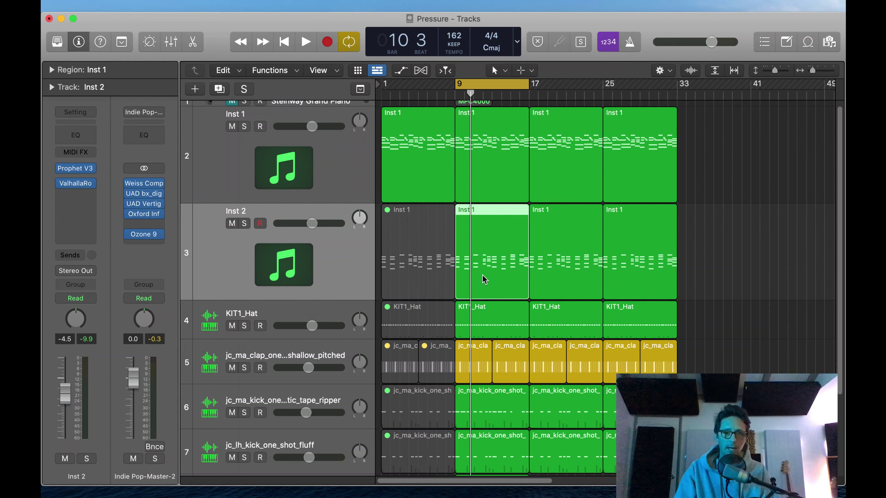
key(space)
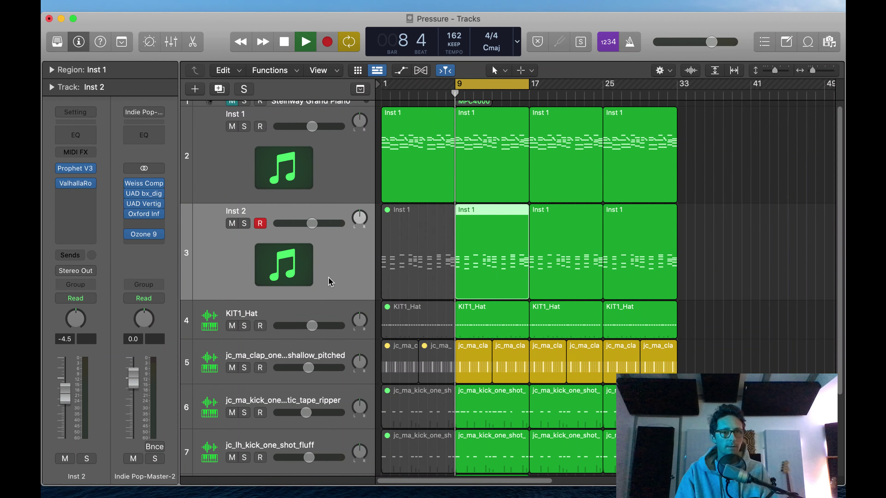
click(244, 224)
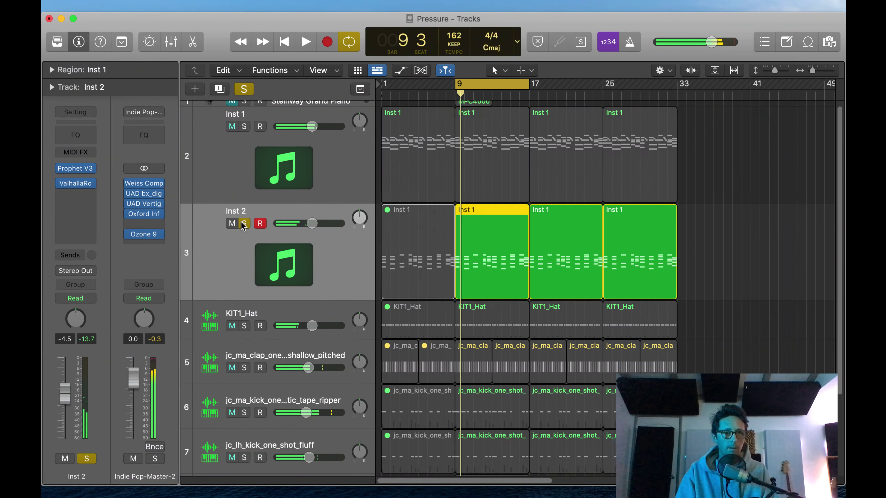
click(244, 223)
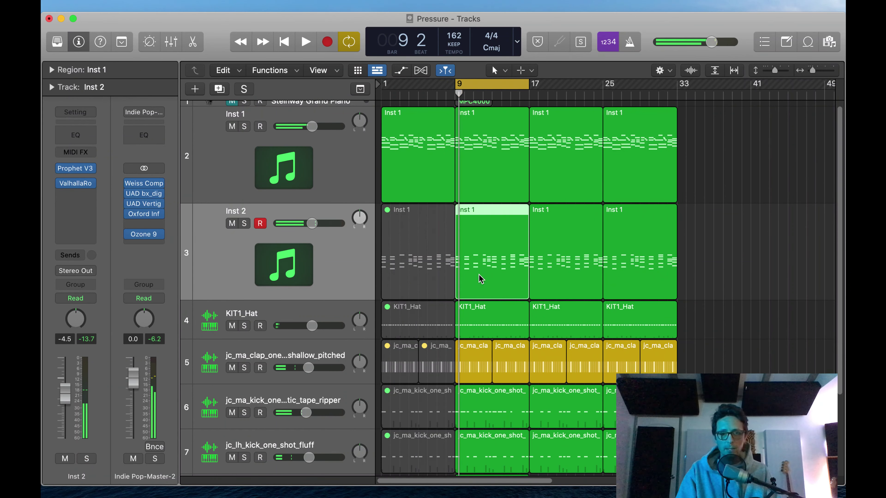
Solo the Inst 1 track and listen to it in the loop
click(239, 170)
scroll(440, 232, up, 1)
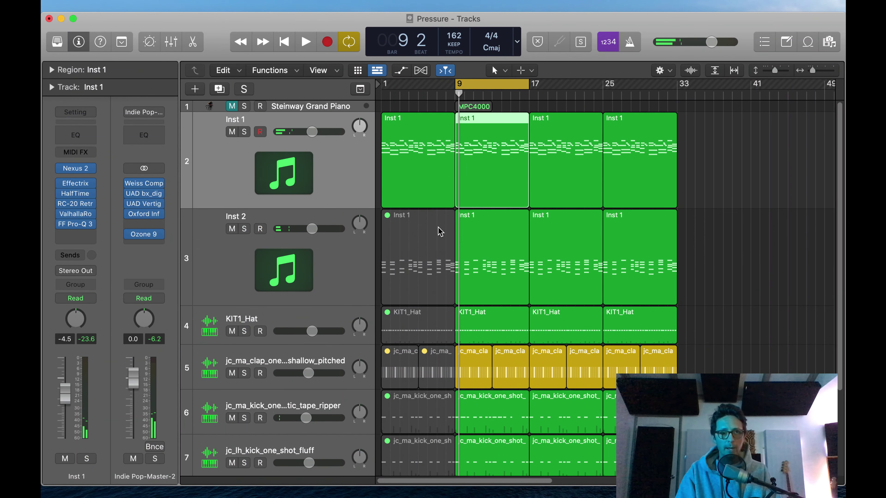
click(245, 132)
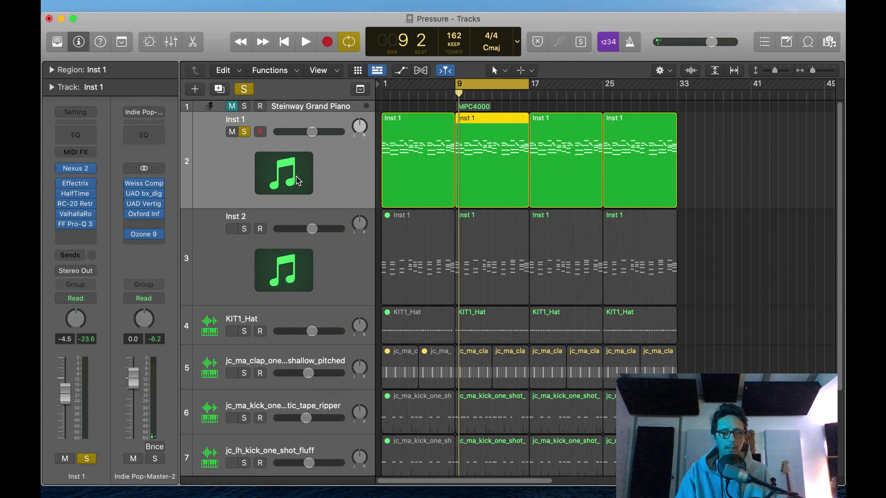
key(space)
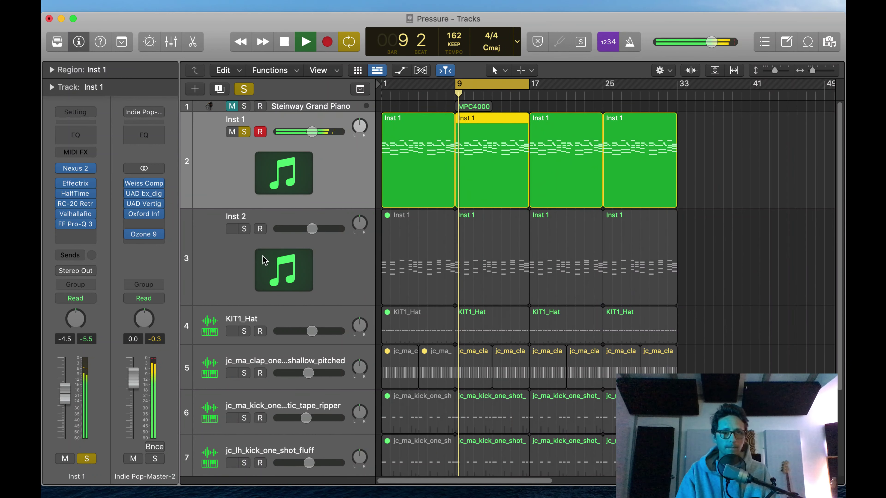
key(space)
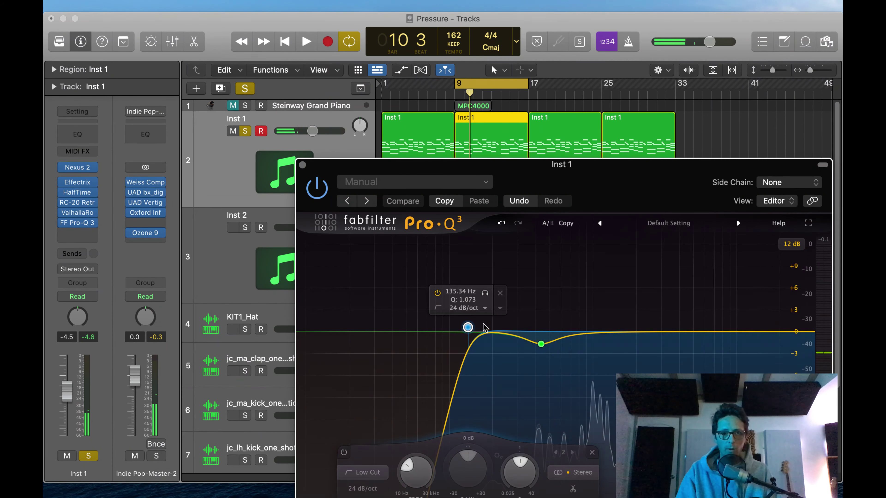
Deepen the Pro-Q 3 bell cut on Inst 1 to -5.80 dB at about 520 Hz, close the equalizer and unsolo the track
key(space)
drag(541, 344, 551, 377)
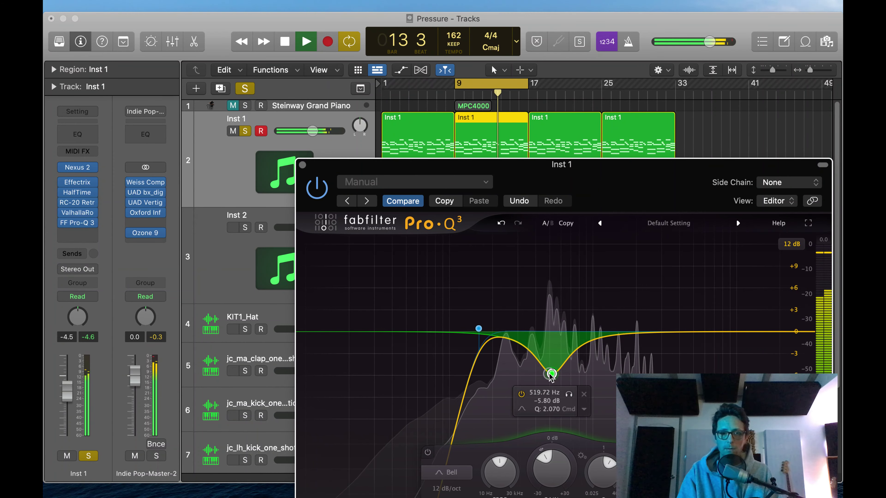
click(303, 166)
click(244, 132)
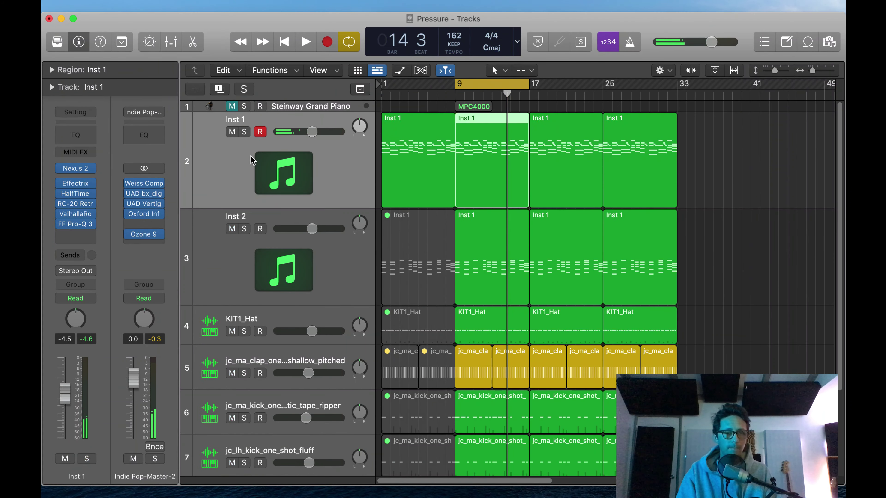
Play the full mix, then insert ValhallaUberMod in the next free effect slot of Inst 1
key(space)
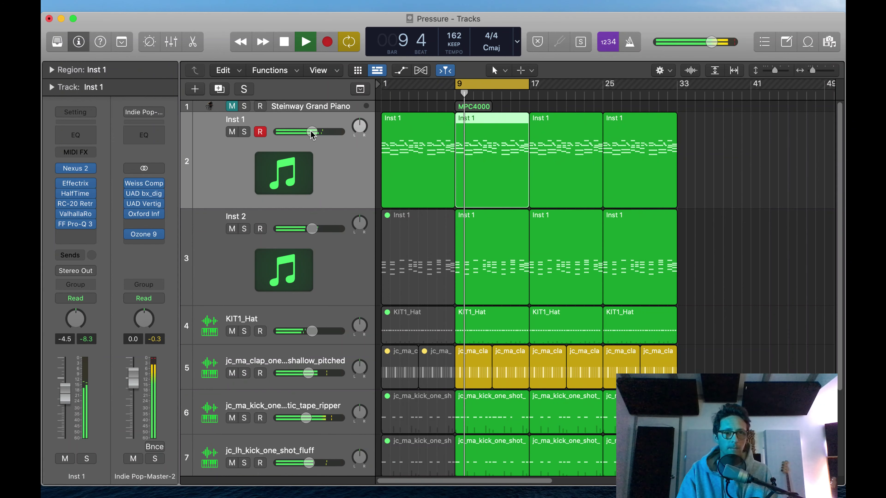
drag(311, 133, 311, 132)
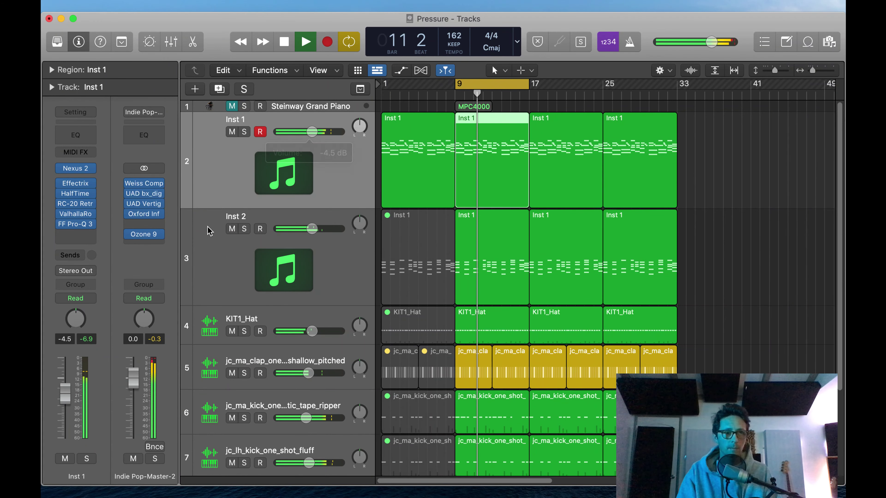
click(93, 237)
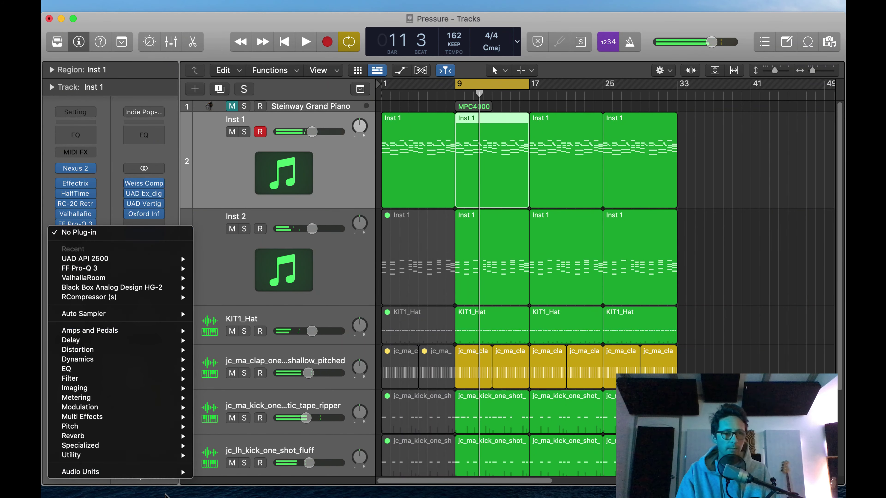
mouse_move(149, 473)
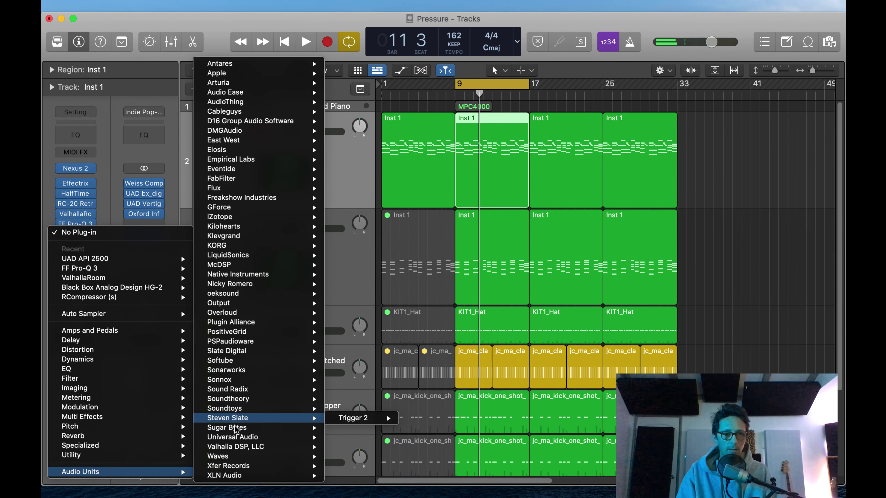
mouse_move(260, 448)
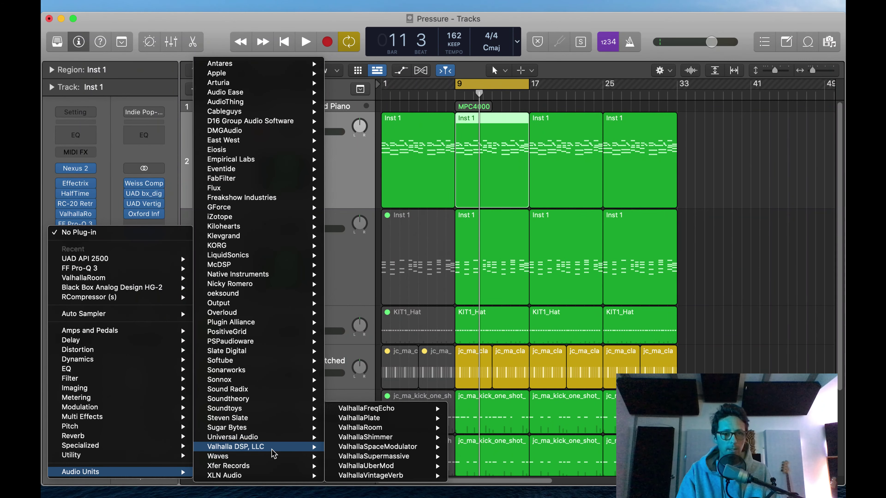
click(391, 466)
drag(519, 186, 431, 125)
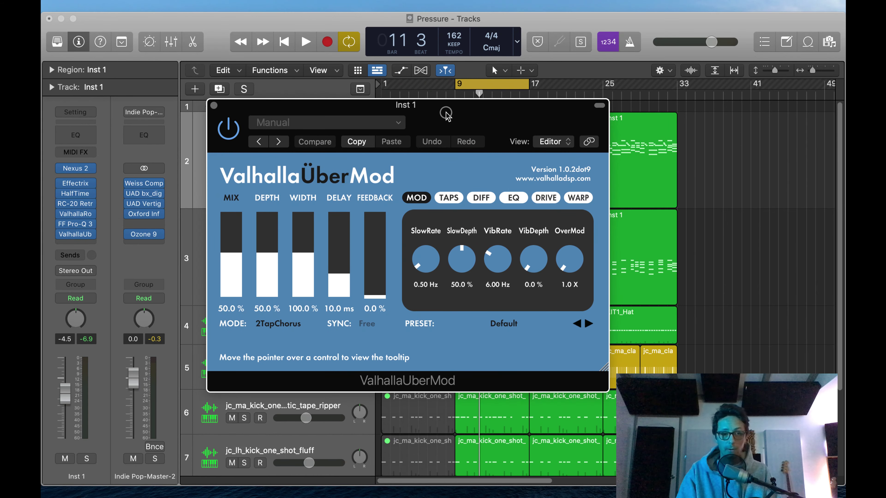
During playback, set ValhallaUberMod's Mix to 27.5 %, Depth to 77.5 % and Width to 71.8 %
key(space)
mouse_move(228, 256)
mouse_down()
mouse_move(225, 284)
mouse_move(233, 217)
mouse_move(225, 273)
mouse_up()
drag(264, 253, 294, 269)
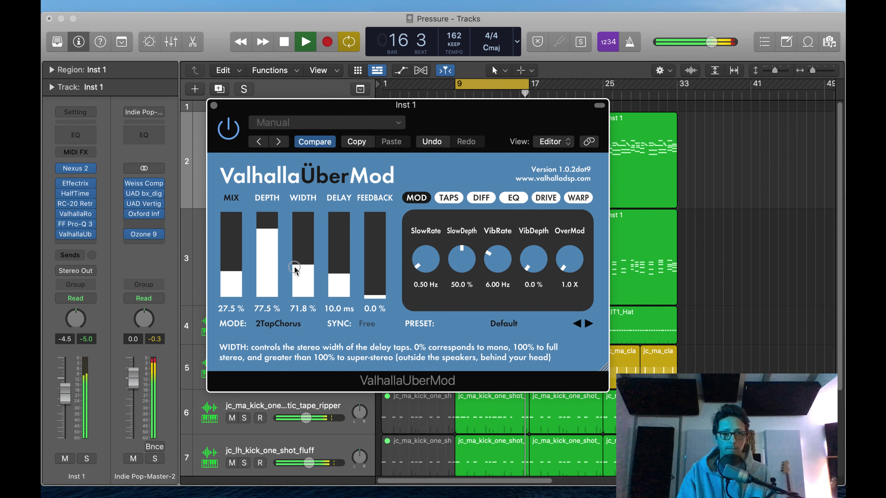
Raise the ValhallaUberMod Mix to 63.4 % and compare the sound with the effect bypassed and active
click(229, 129)
drag(232, 285, 233, 242)
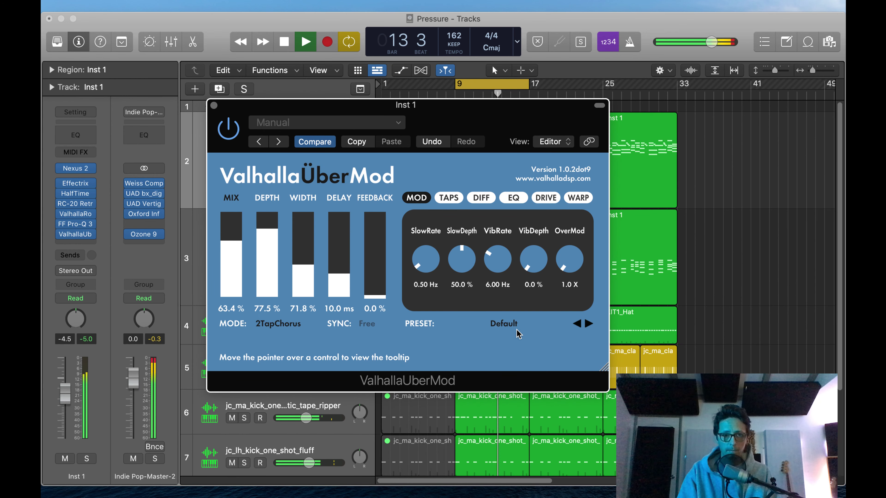
click(225, 131)
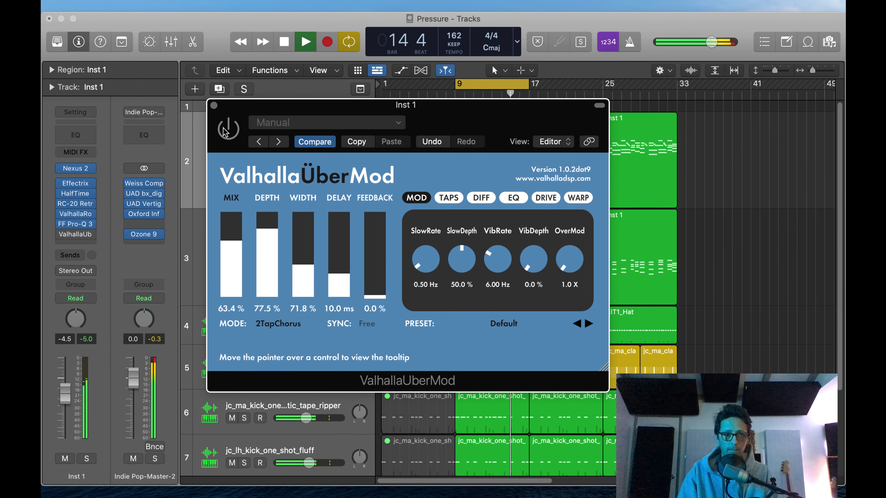
click(224, 130)
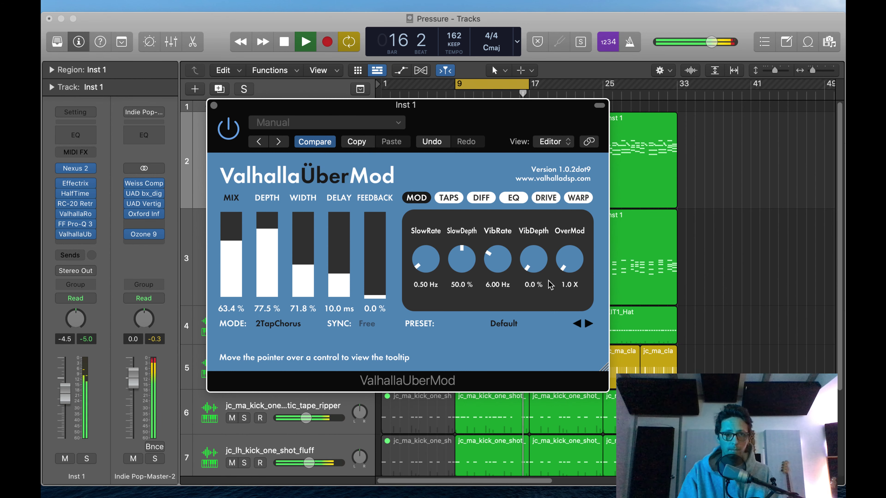
key(space)
key(v)
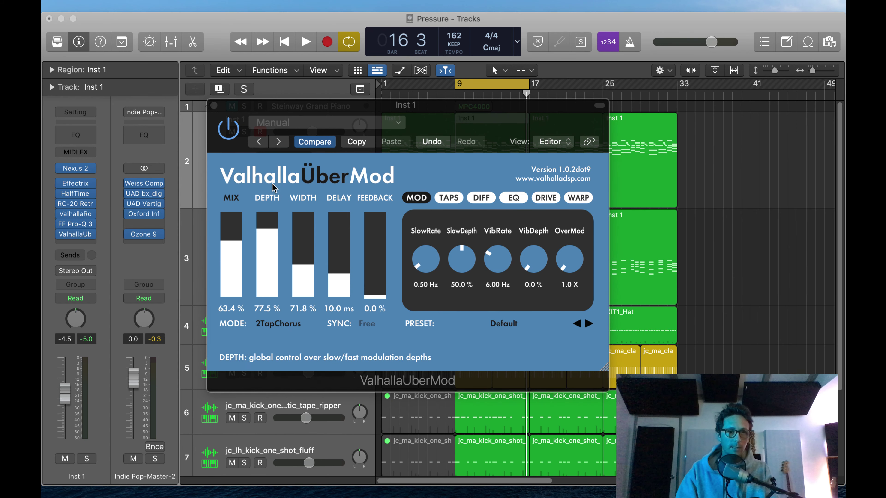
Close the ValhallaUberMod window, show the whole arrangement and play the start of the loop
drag(255, 109, 253, 68)
click(215, 65)
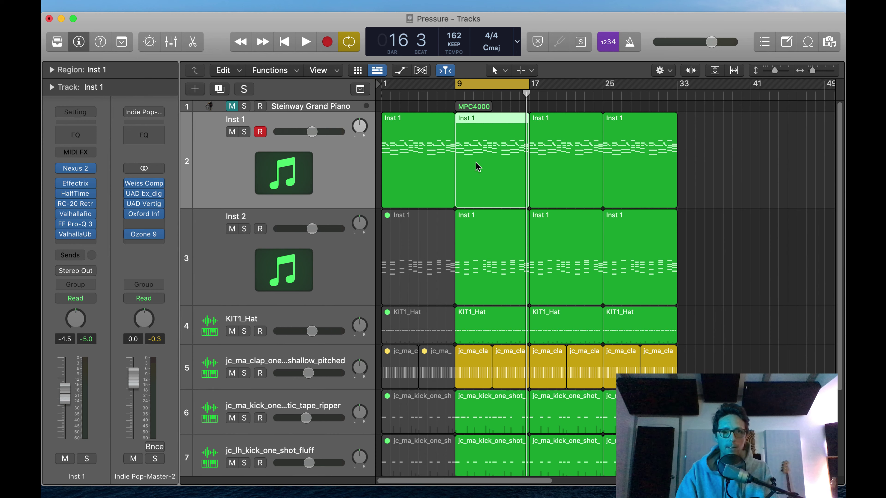
ctrl+alt+click(523, 175)
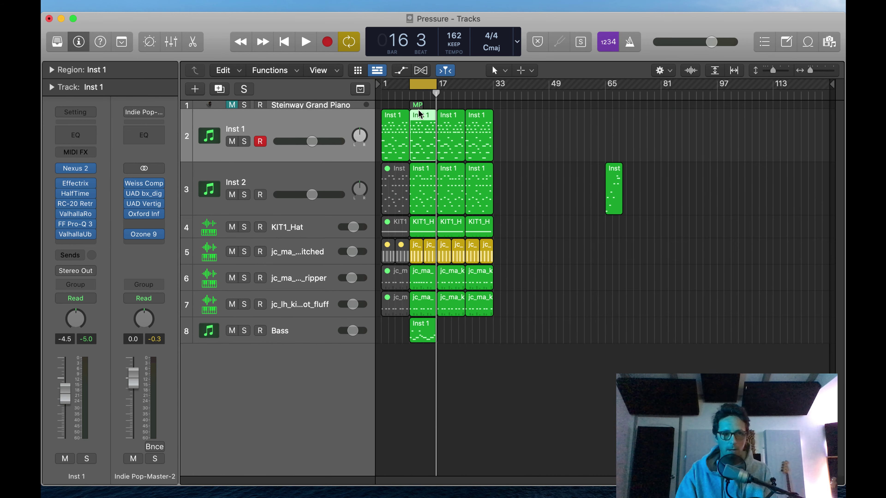
key(space)
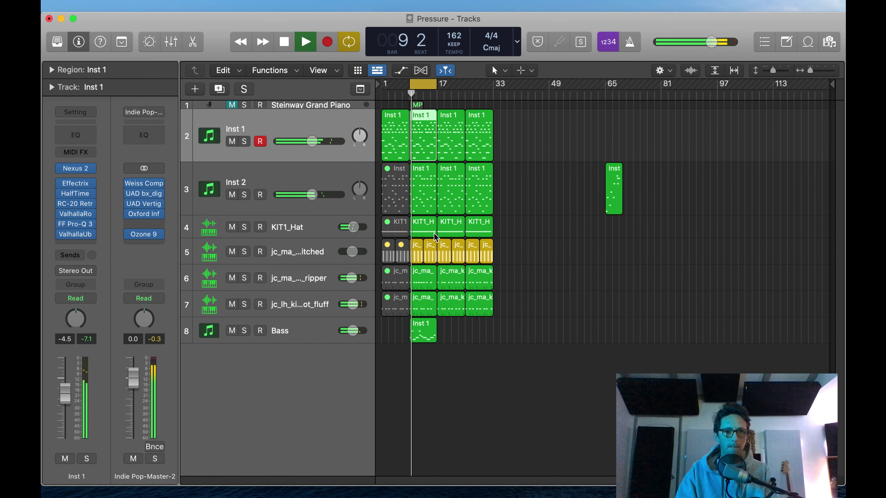
key(space)
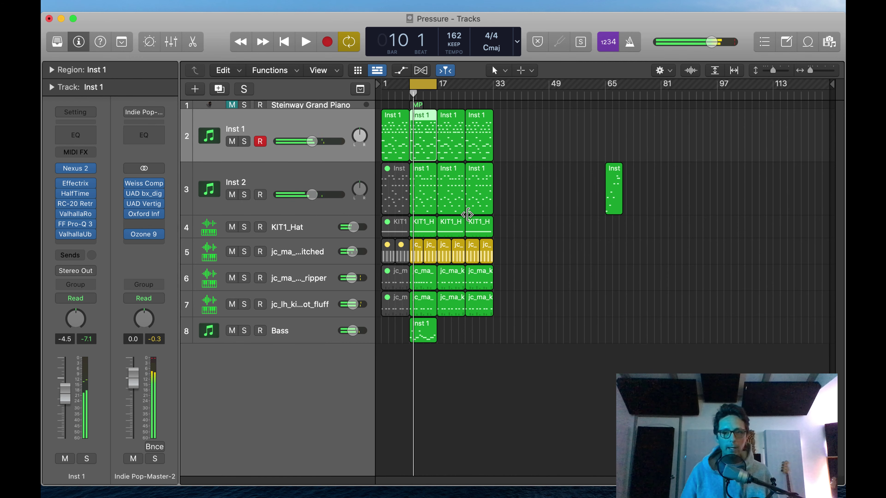
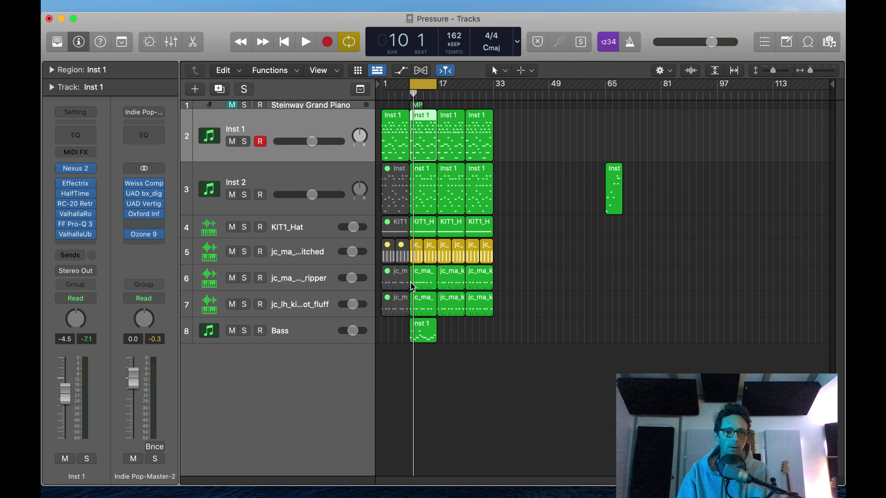
Add a new software instrument track below the Bass track and name it Hats
click(281, 334)
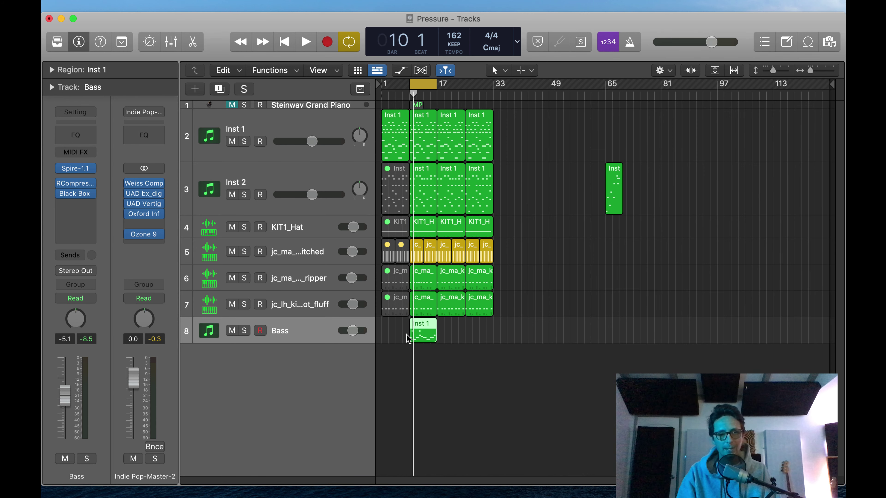
double_click(289, 361)
double_click(286, 359)
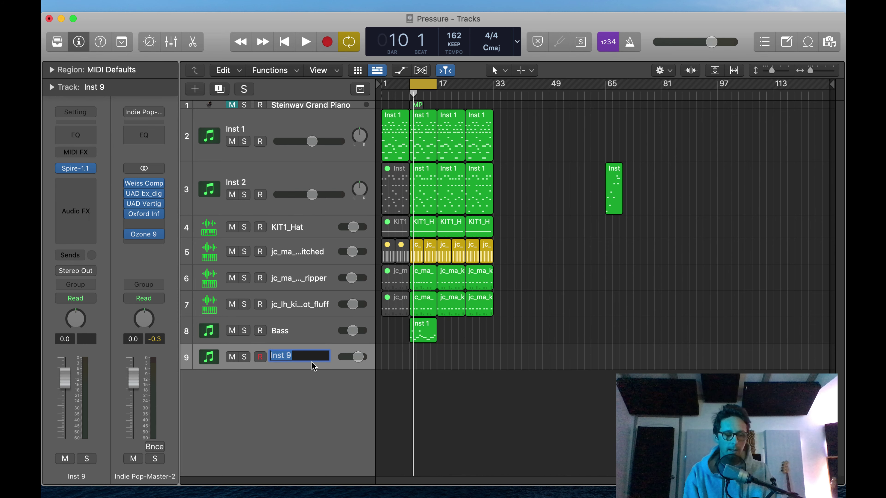
text(Hats)
key(Return)
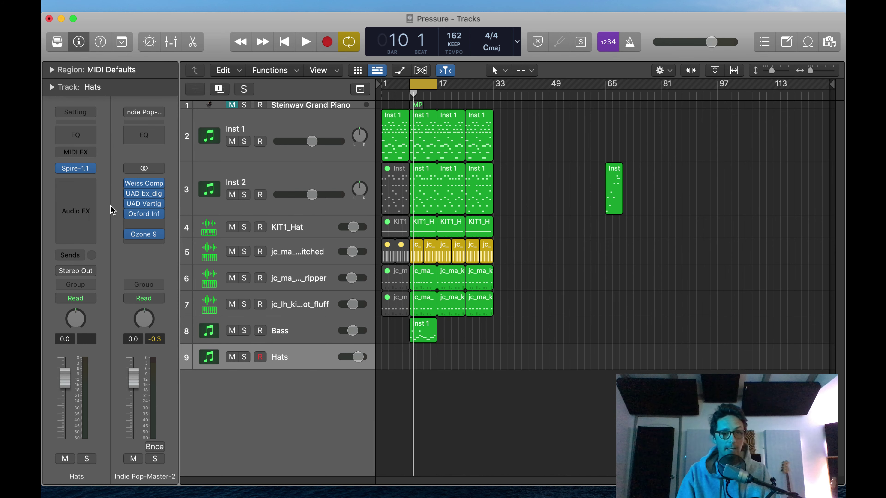
mouse_move(85, 171)
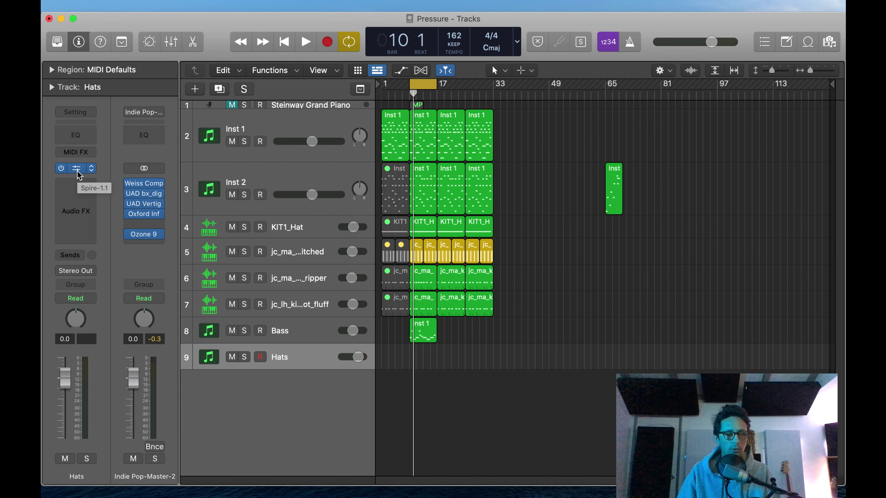
click(79, 173)
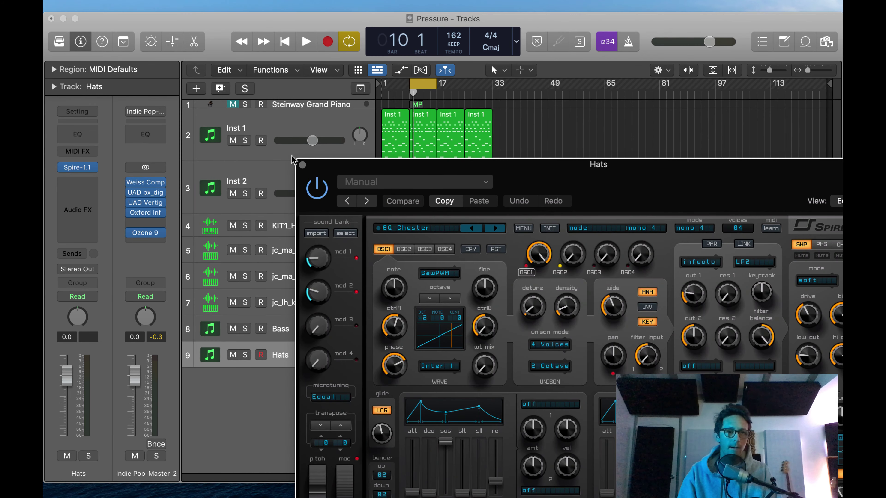
click(302, 164)
Replace the Hats track's Spire instrument with the stereo version of Arturia's SEM V2
click(92, 168)
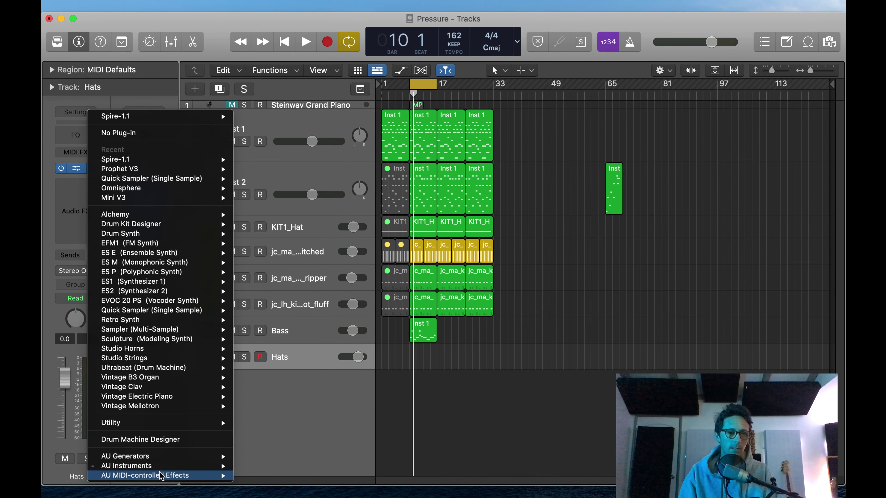
mouse_move(159, 466)
mouse_move(289, 340)
mouse_move(265, 293)
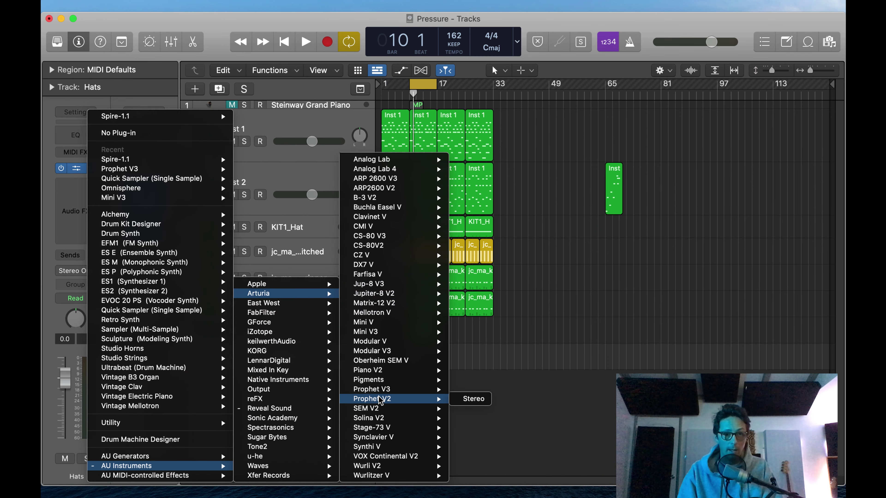
mouse_move(366, 237)
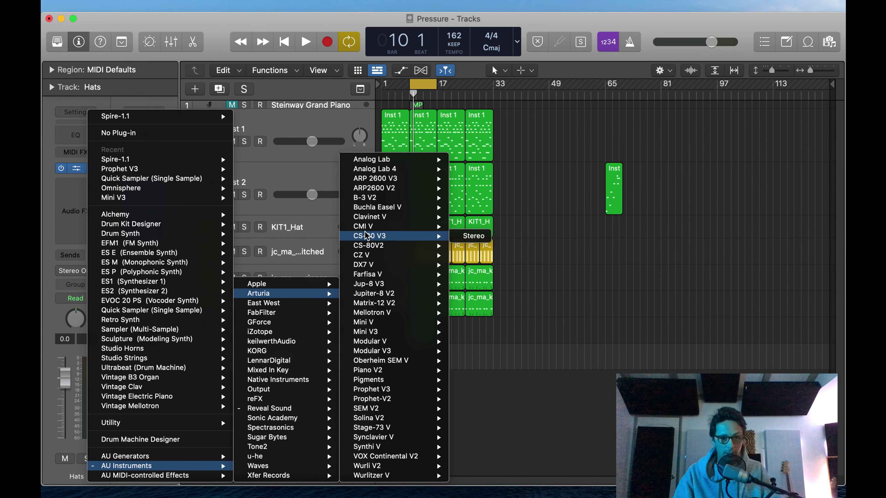
mouse_move(383, 409)
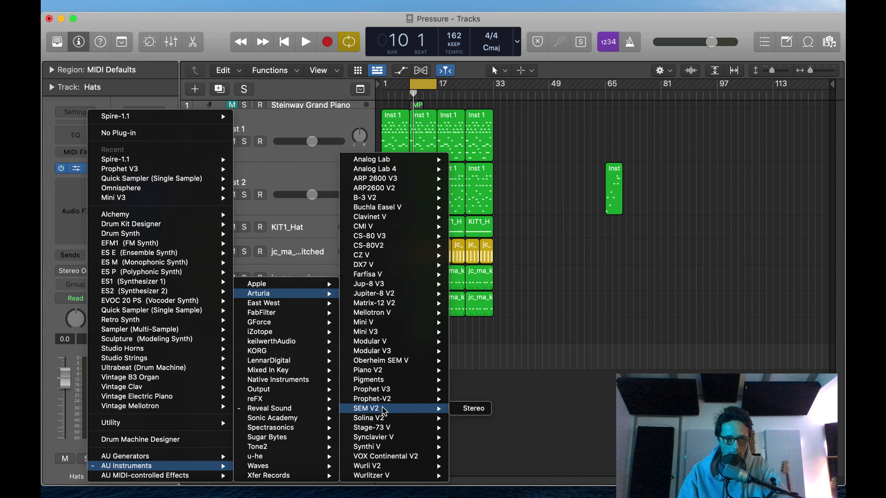
click(473, 408)
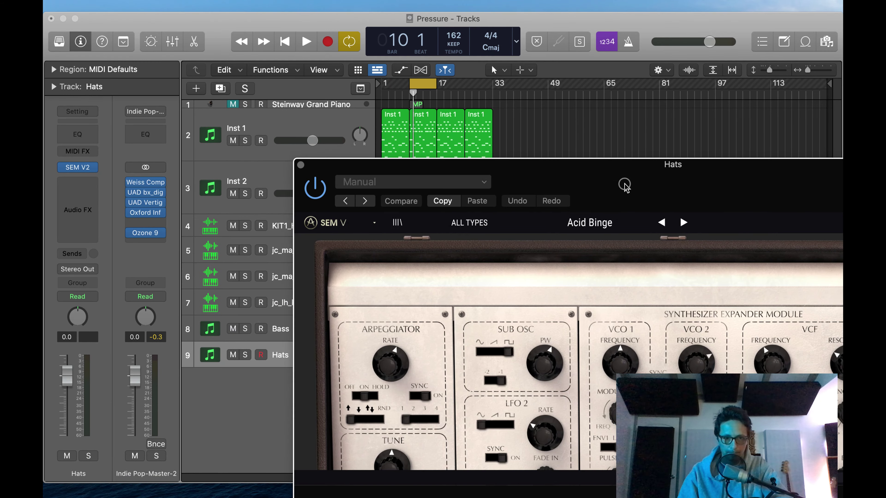
Look over the SEM V2 panel and load the Baritone Bells preset from the Percussion category
drag(624, 164, 402, 37)
scroll(449, 245, down, 10)
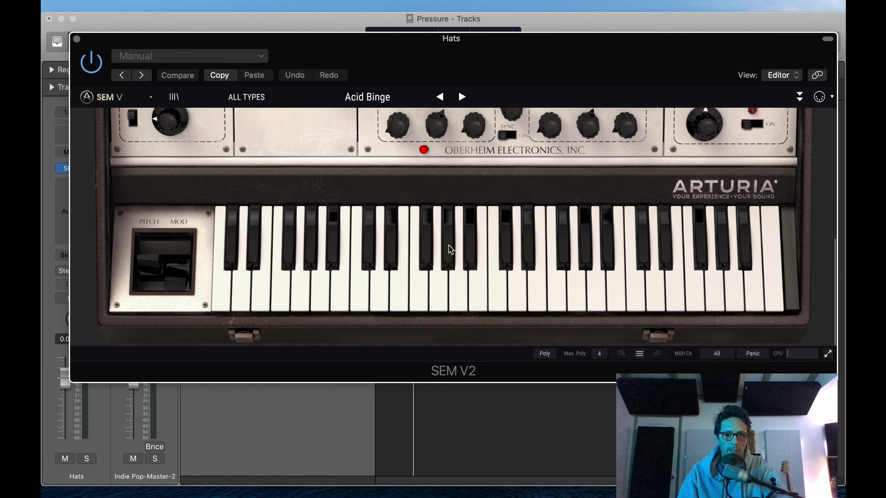
scroll(449, 245, up, 12)
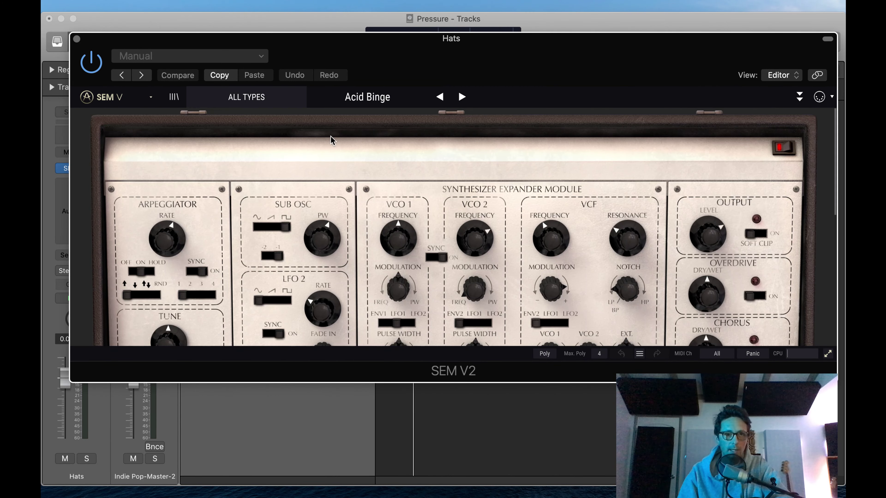
scroll(331, 140, down, 5)
scroll(330, 184, down, 5)
scroll(330, 149, up, 10)
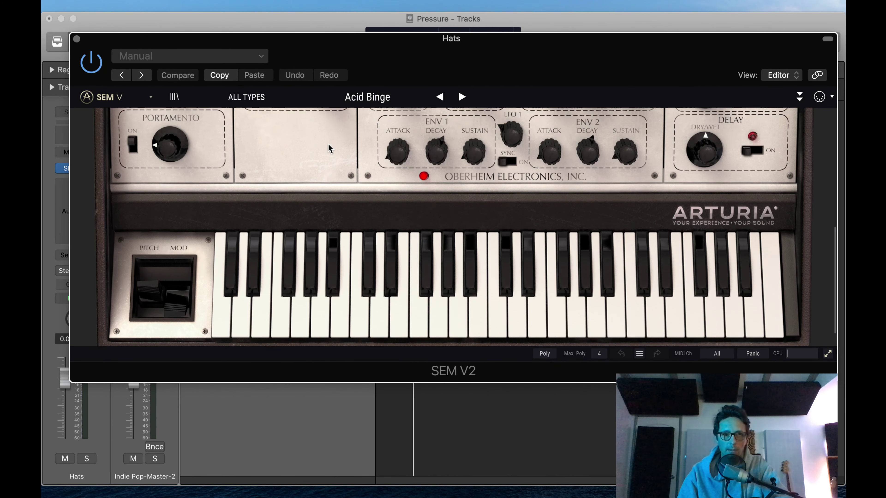
click(237, 100)
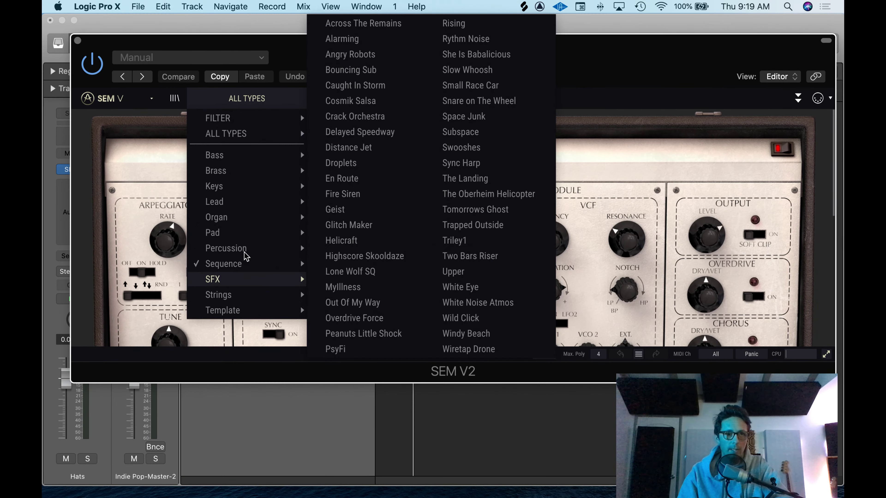
mouse_move(243, 250)
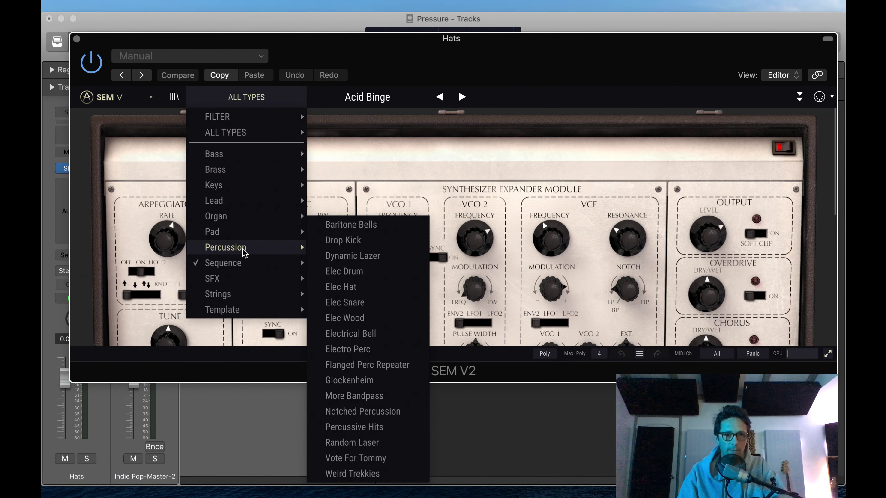
click(405, 225)
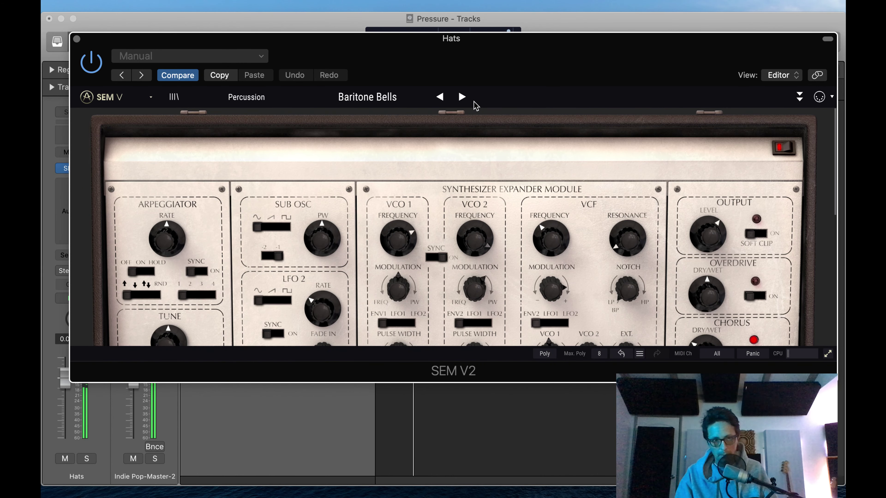
Audition the following Percussion presets one by one, from Drop Kick through to Elec Hat
click(462, 96)
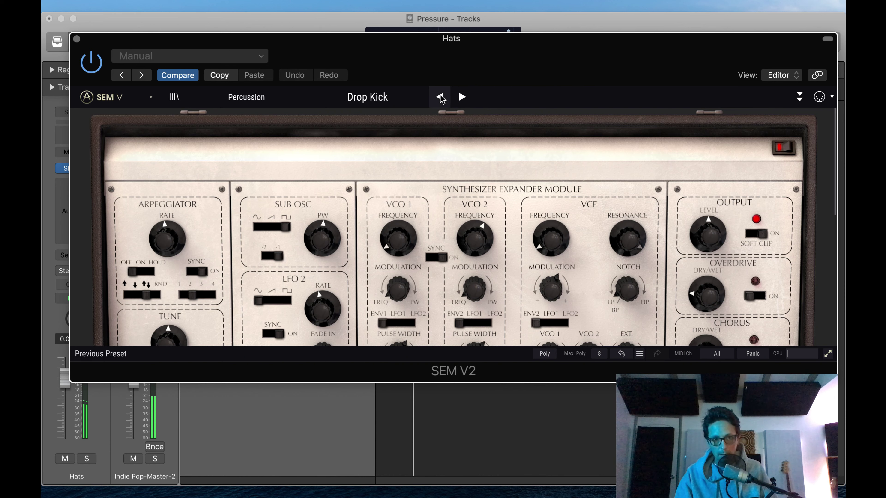
click(461, 97)
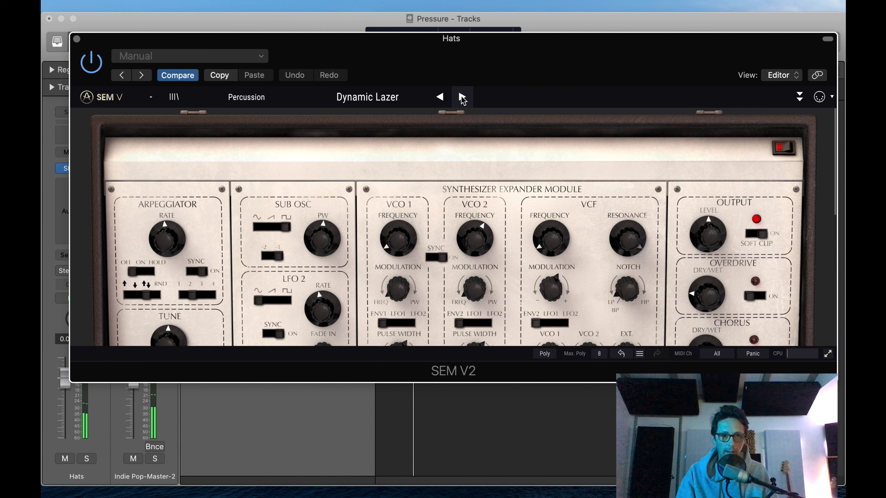
click(461, 98)
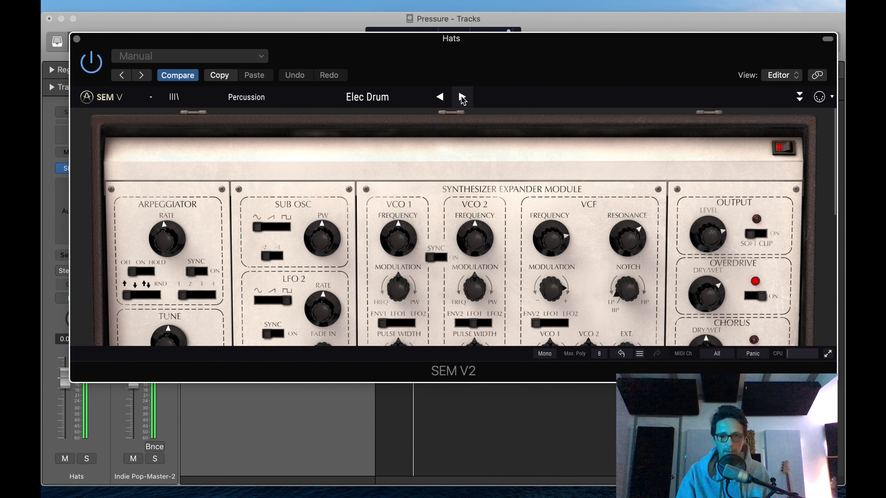
click(461, 98)
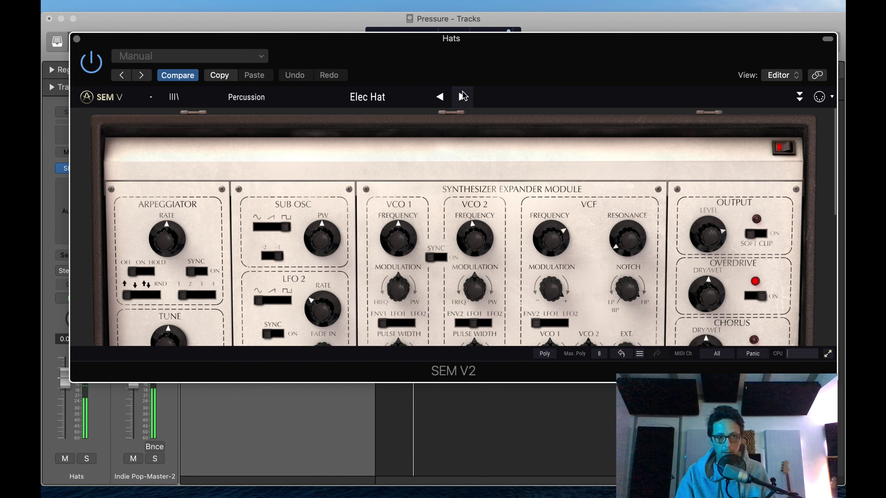
Turn on the SEM V2 arpeggiator's tempo sync and set the arpeggiator to On
drag(469, 59, 458, 29)
scroll(253, 188, down, 8)
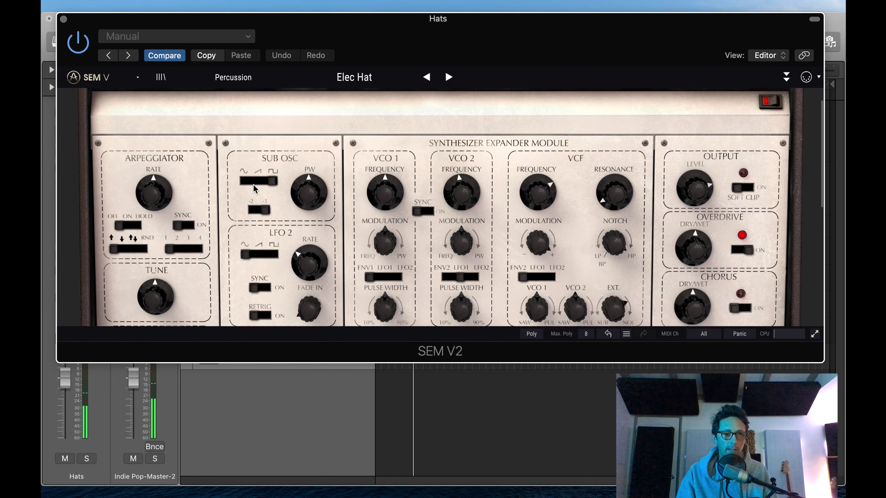
scroll(222, 227, up, 8)
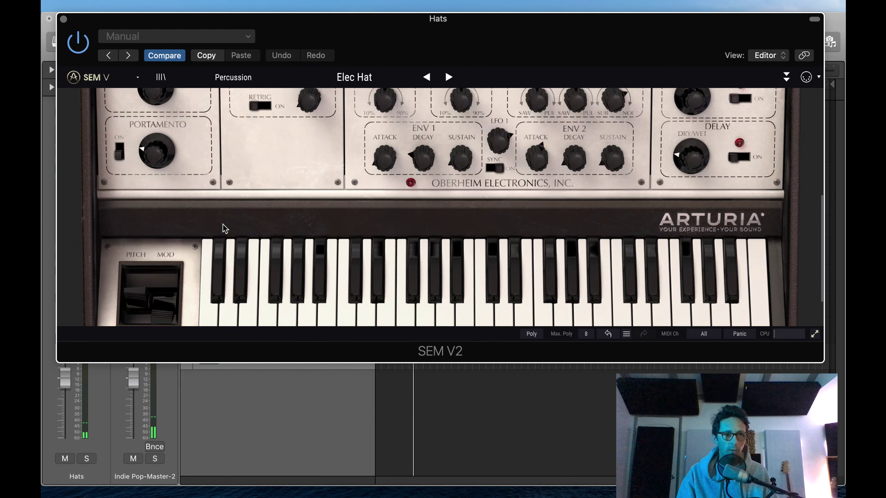
scroll(209, 234, up, 3)
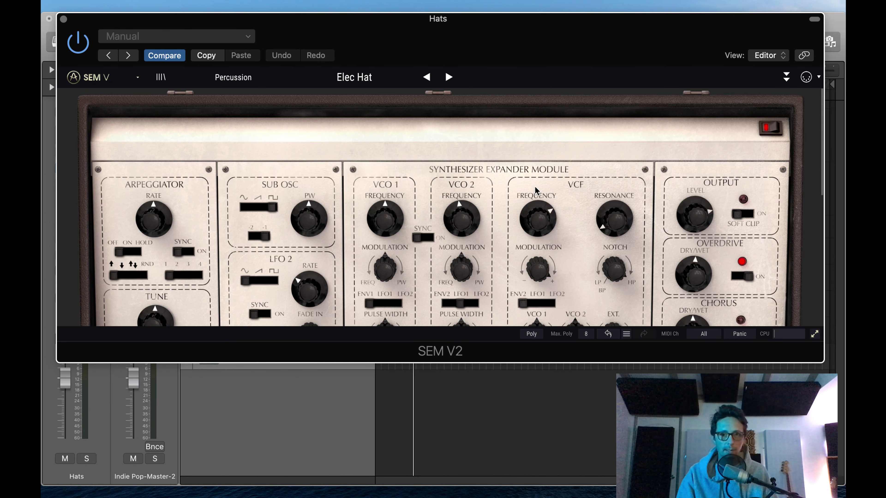
scroll(173, 244, down, 1)
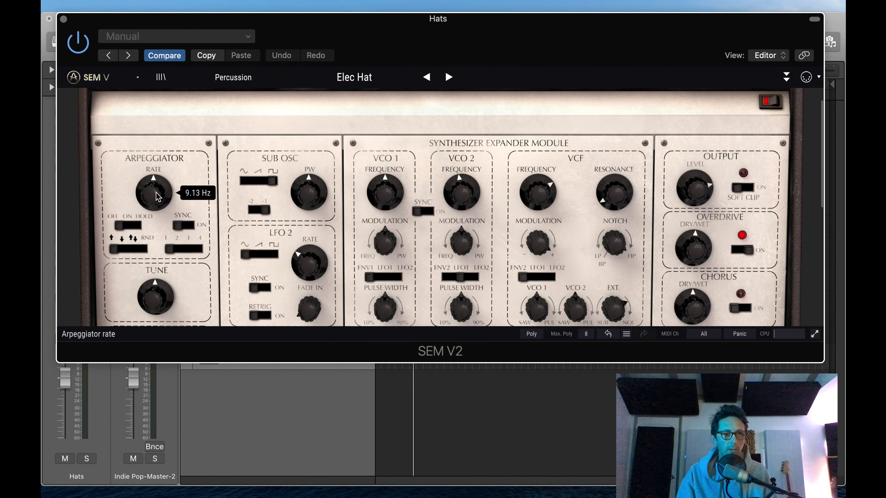
click(184, 225)
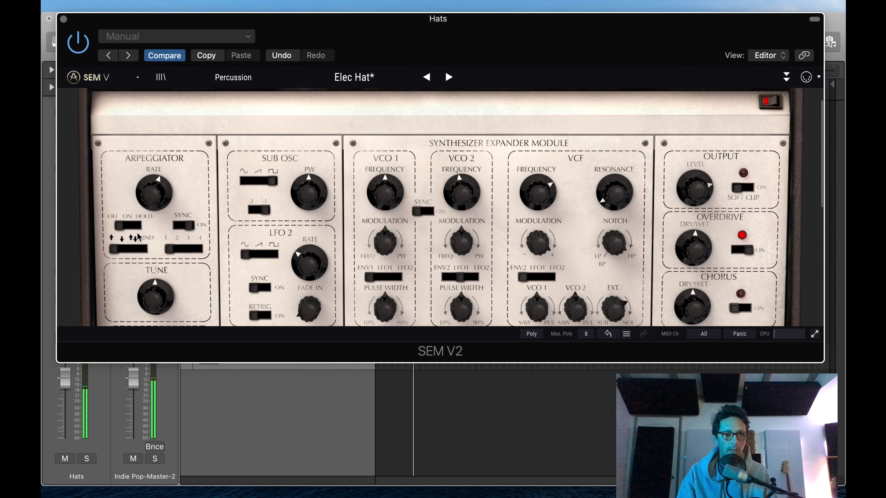
click(132, 225)
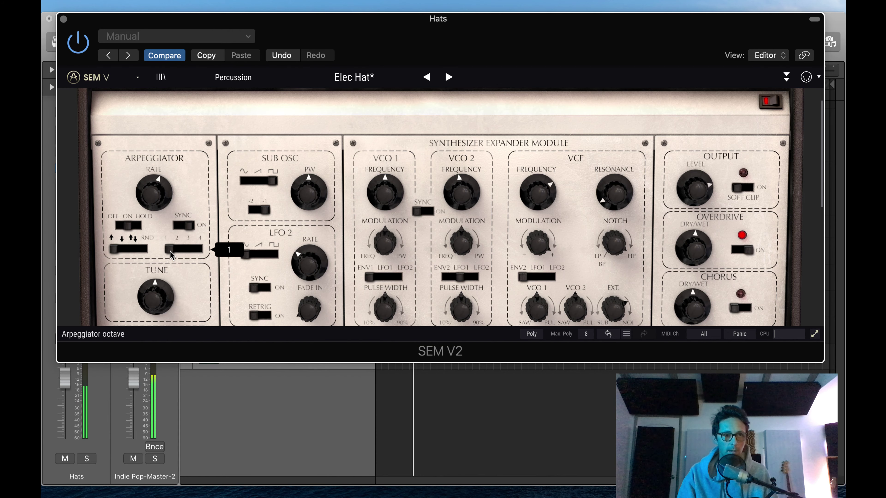
Adjust the Decay and Sustain of SEM V2's ENV 1 envelope
scroll(422, 202, down, 5)
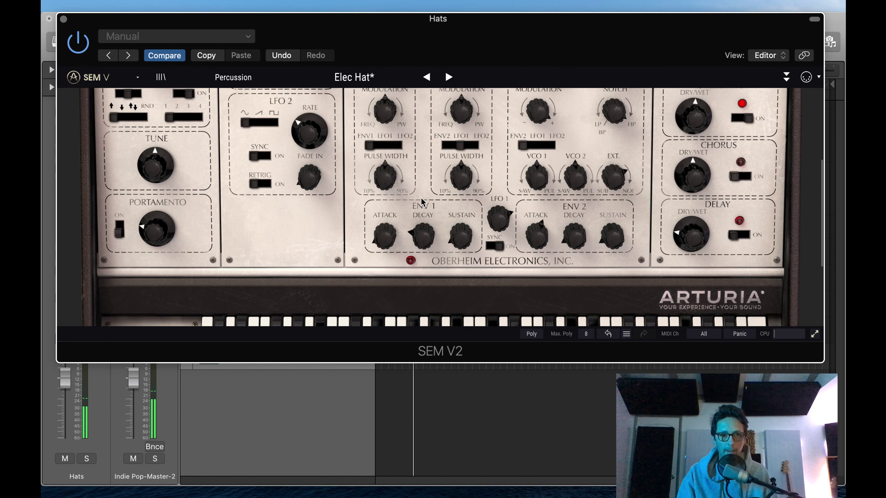
drag(413, 248, 413, 271)
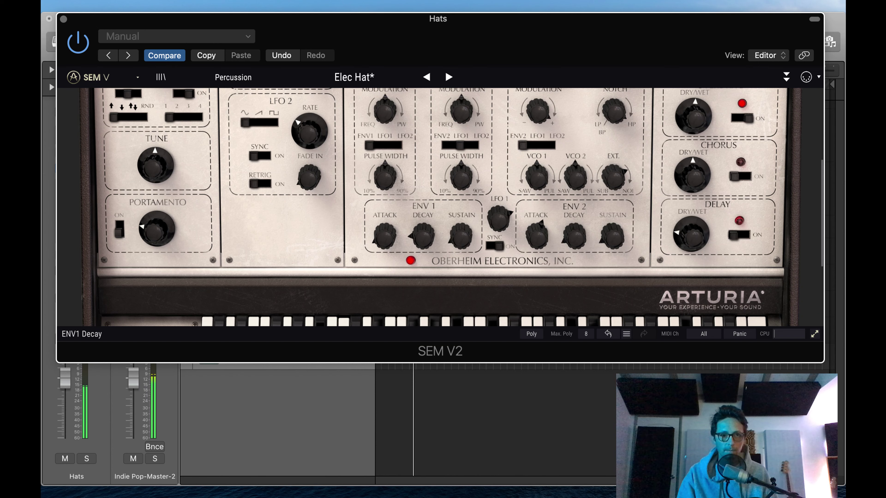
click(381, 241)
drag(461, 239, 483, 207)
Lower the synced arpeggiator rate and close the SEM V2 window
scroll(128, 285, up, 5)
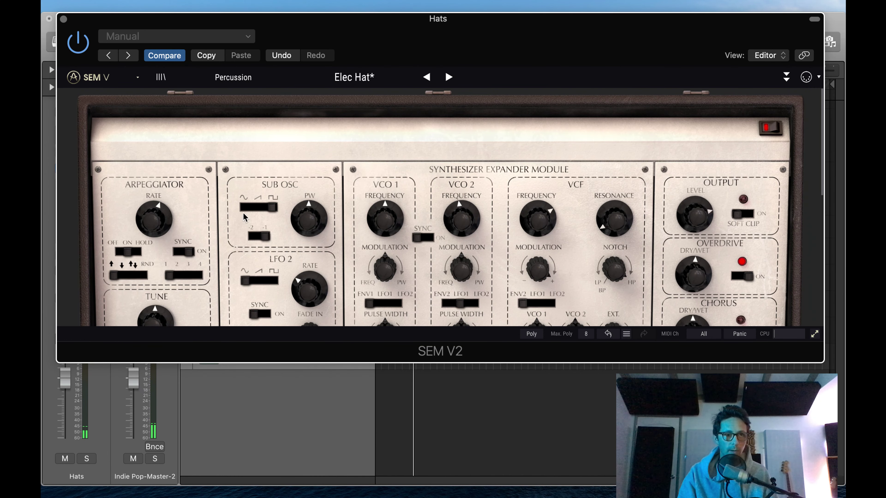
drag(156, 213, 123, 189)
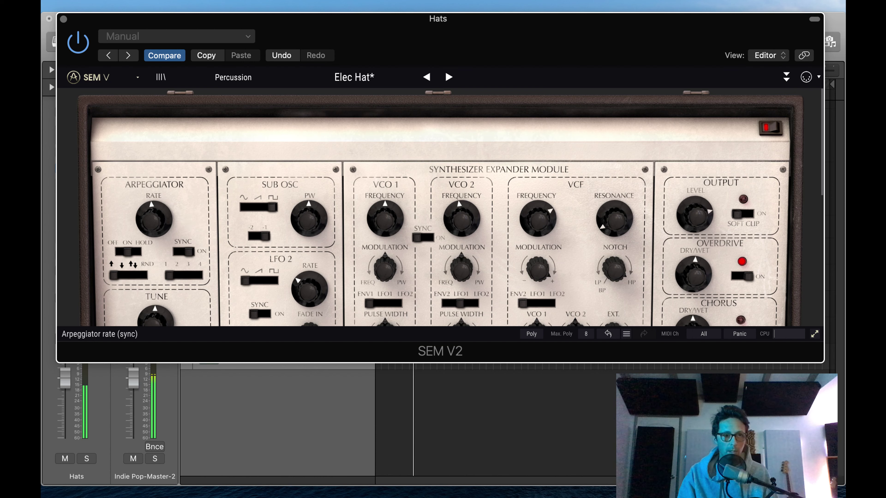
click(64, 19)
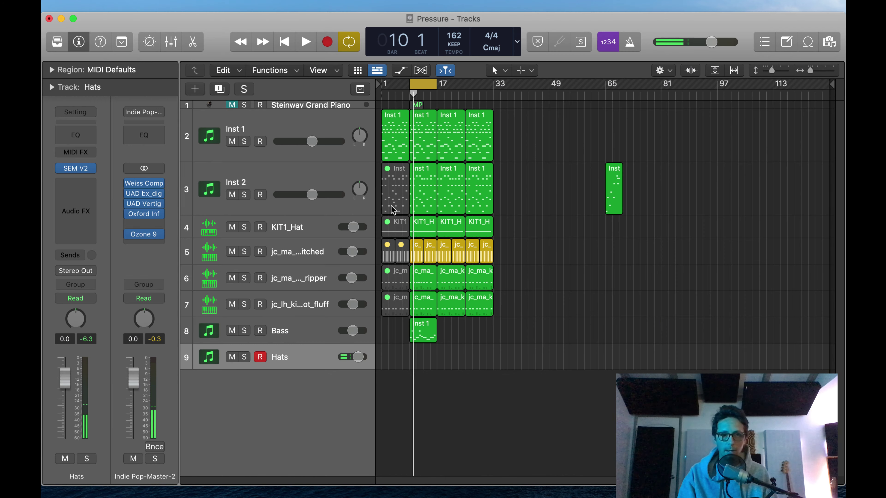
Create a pattern region on the Hats track at bar 10 and hide the Step Sequencer
right_click(414, 358)
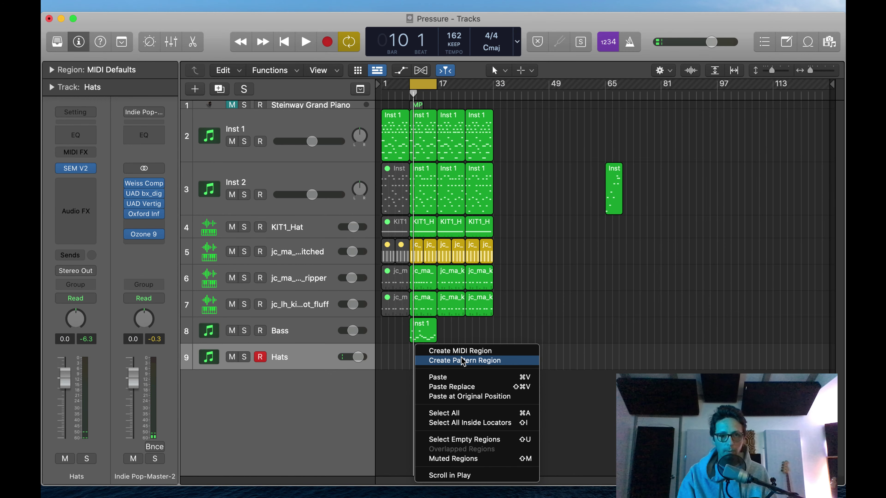
click(453, 361)
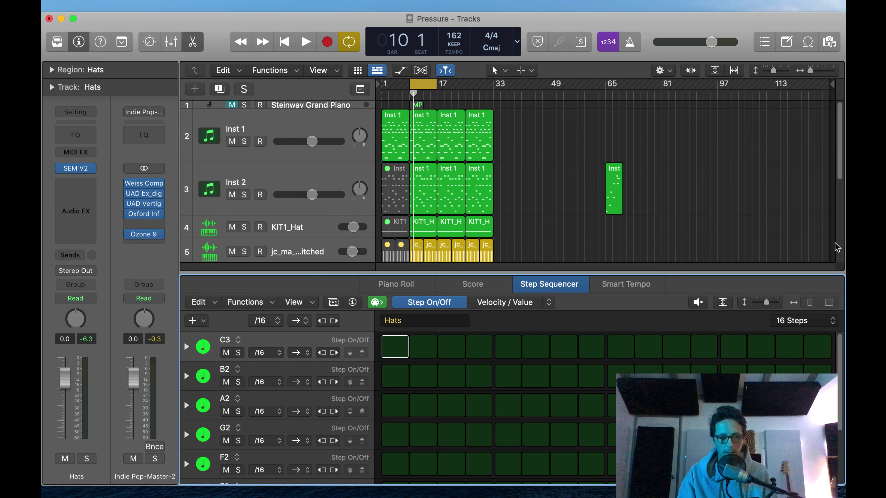
key(x)
key(x)
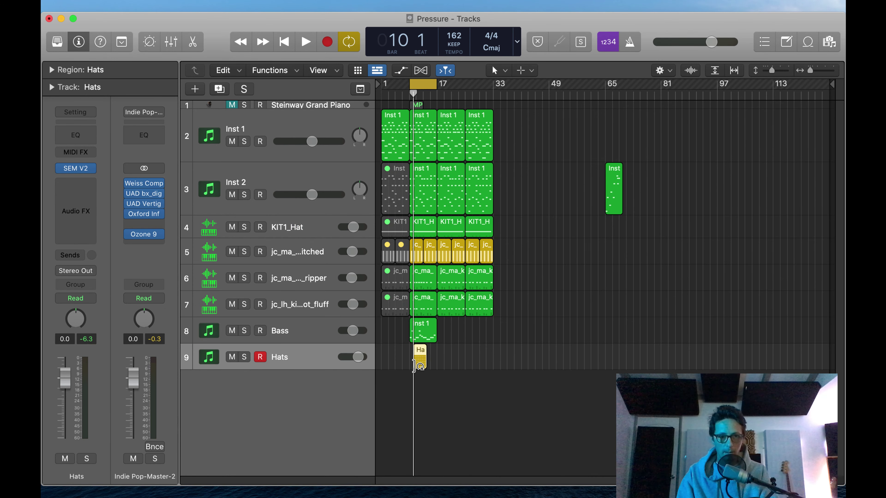
Replace the Hats track's pattern region with a MIDI region spanning bars 9 to 17
key(Delete)
drag(391, 318, 501, 409)
right_click(463, 342)
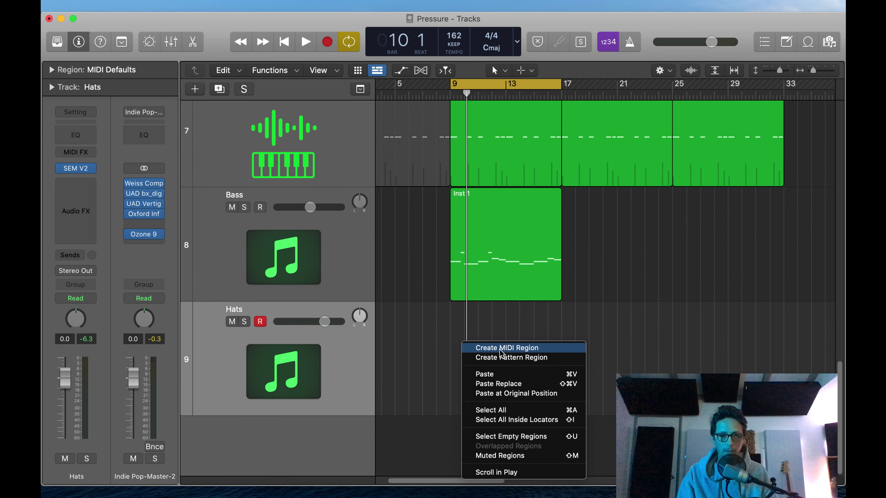
click(507, 348)
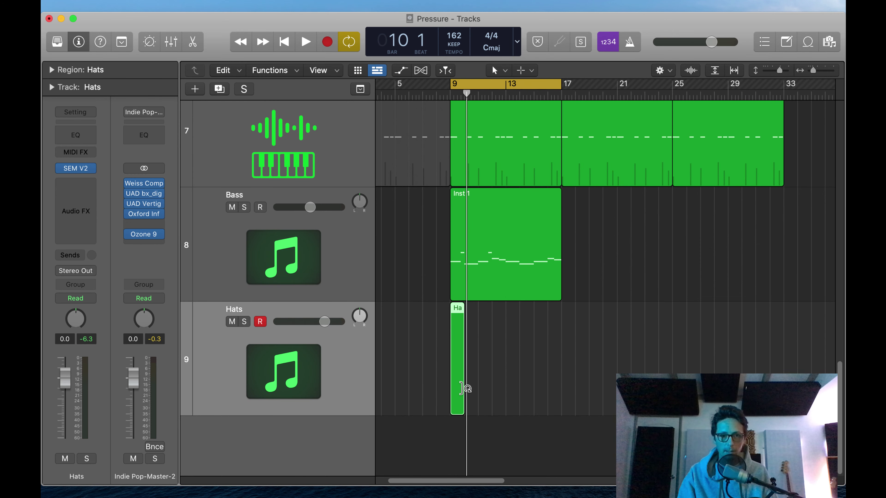
drag(464, 386, 514, 398)
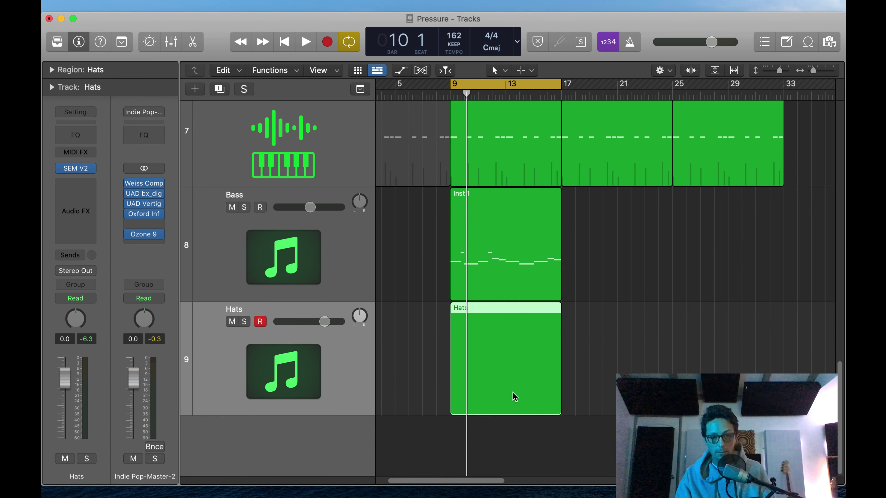
Draw a single C3 note in the Hats region's Piano Roll and stretch it across the whole region
double_click(515, 397)
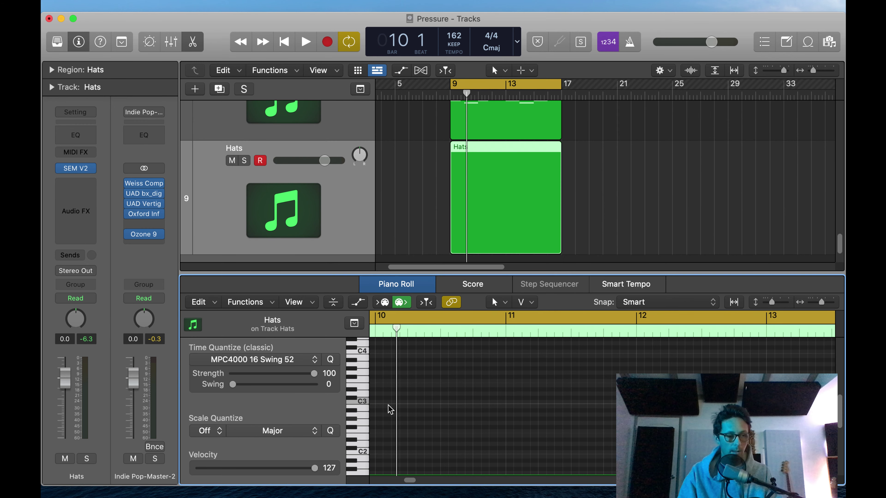
key(t)
key(p)
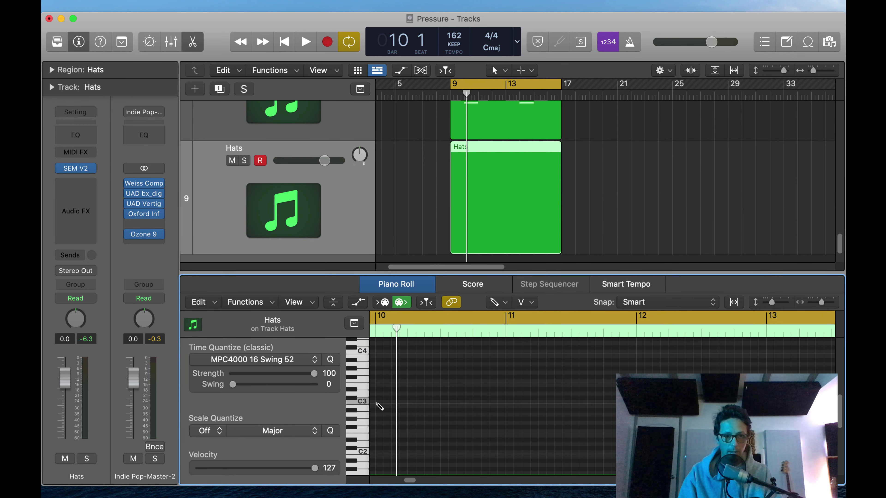
click(377, 402)
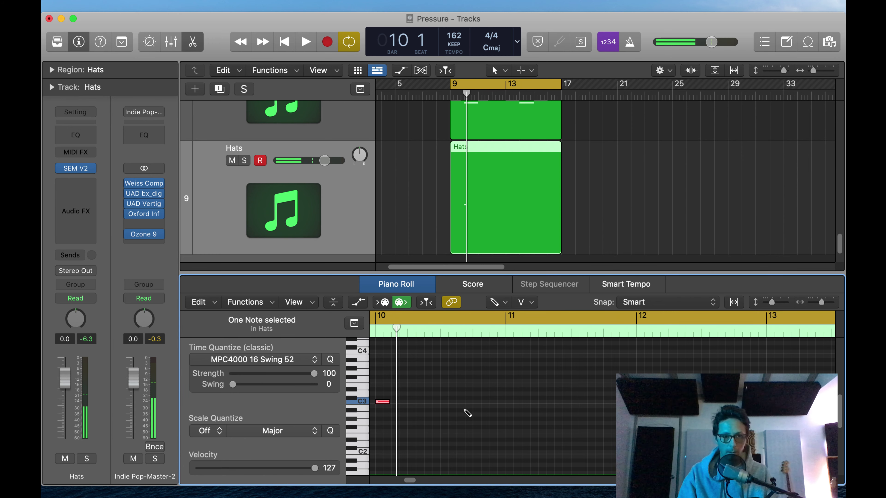
scroll(467, 413, down, 5)
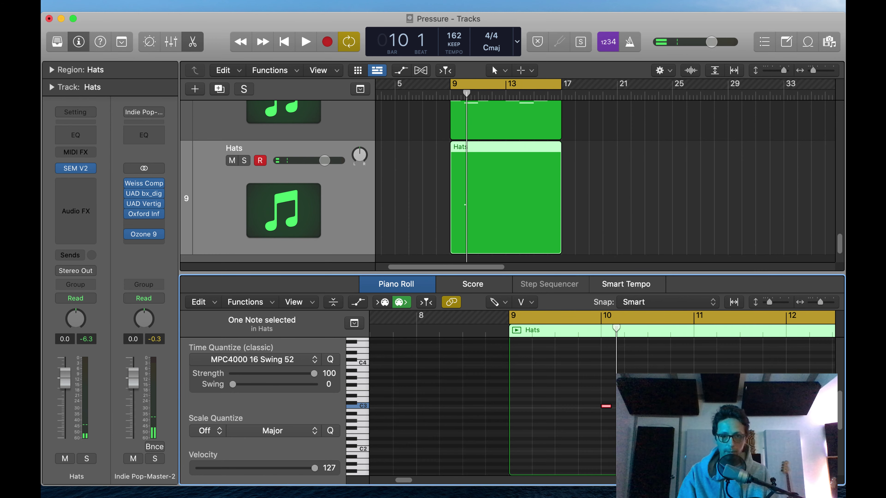
key(t)
key(t)
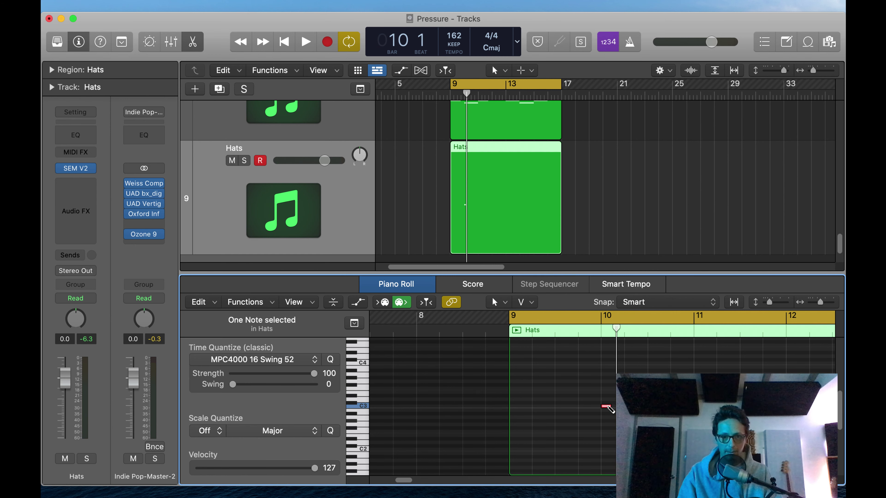
mouse_move(605, 406)
mouse_down()
mouse_move(516, 407)
mouse_move(845, 406)
mouse_up()
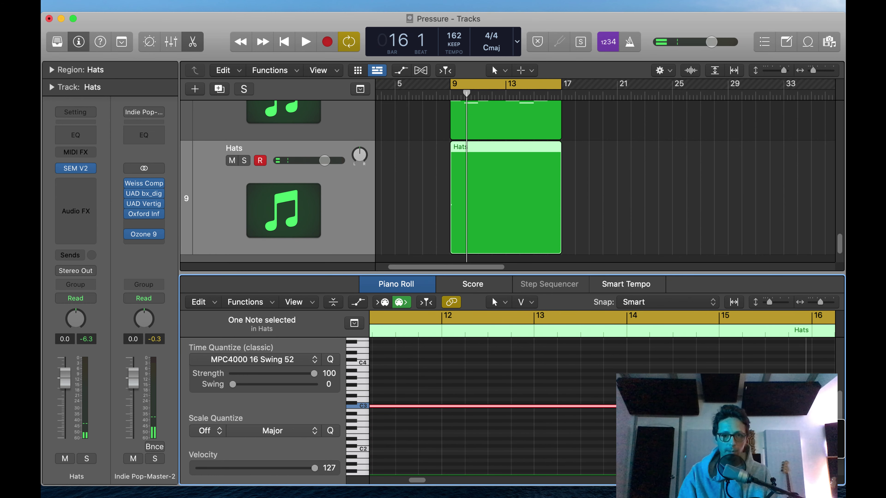
Play the loop and lower the Hats track's volume to -4.1 dB
ctrl+alt+click(357, 400)
drag(390, 381, 508, 416)
key(space)
ctrl+alt+click(504, 432)
click(313, 207)
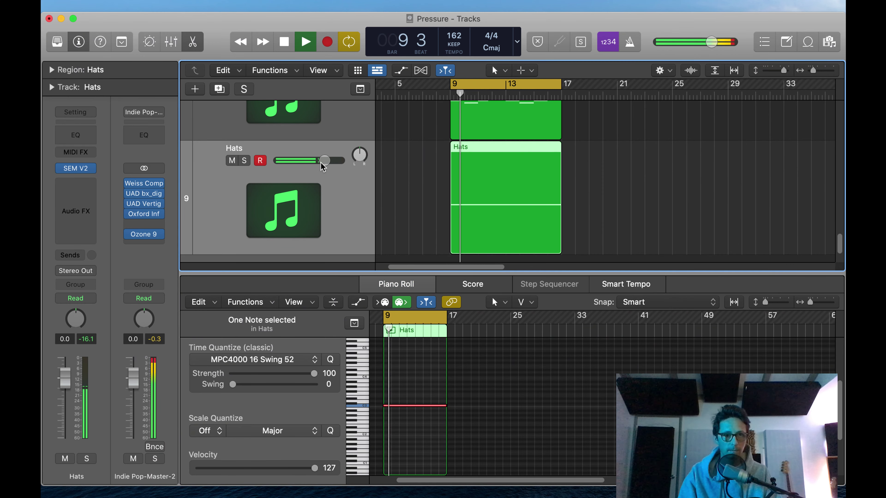
drag(324, 161, 307, 163)
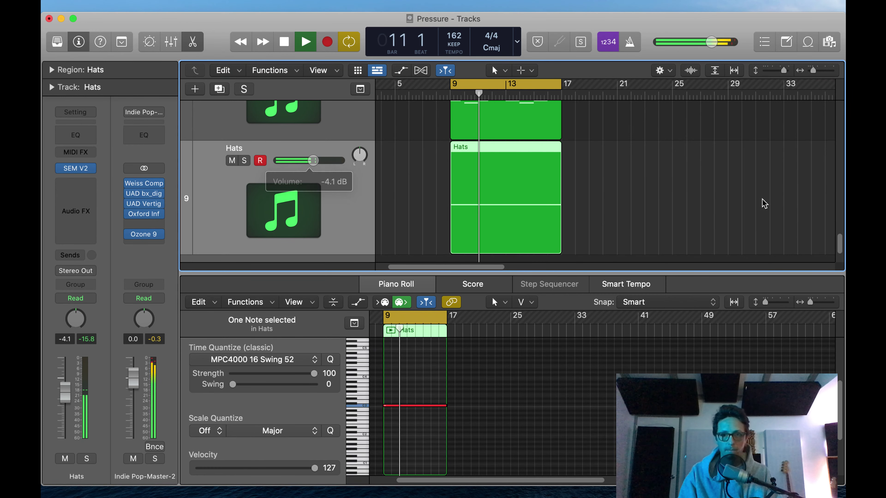
key(space)
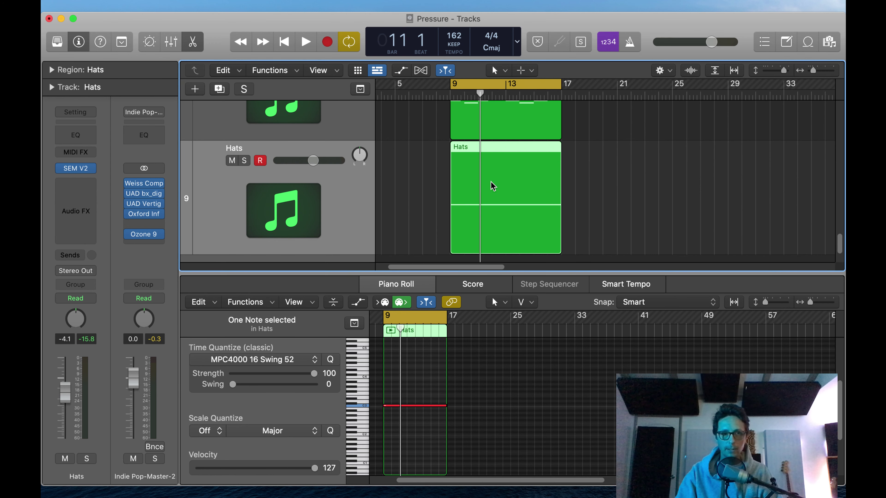
Hide the Piano Roll and, during playback, set the Hats track's volume to -6.0 dB and its pan to +5
click(824, 279)
click(705, 206)
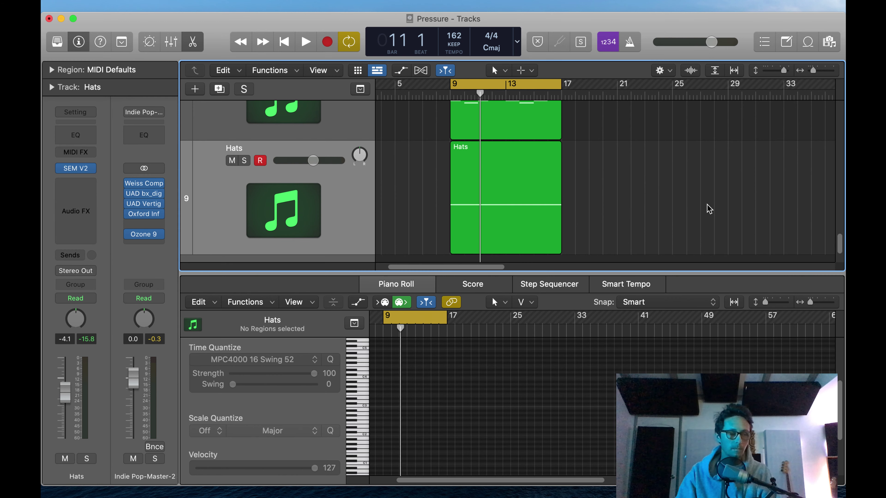
key(space)
key(e)
click(307, 320)
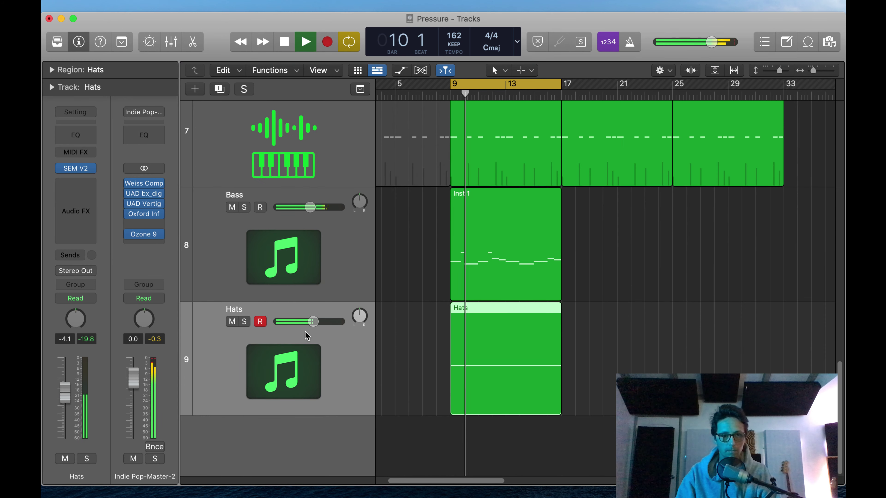
drag(313, 321, 307, 321)
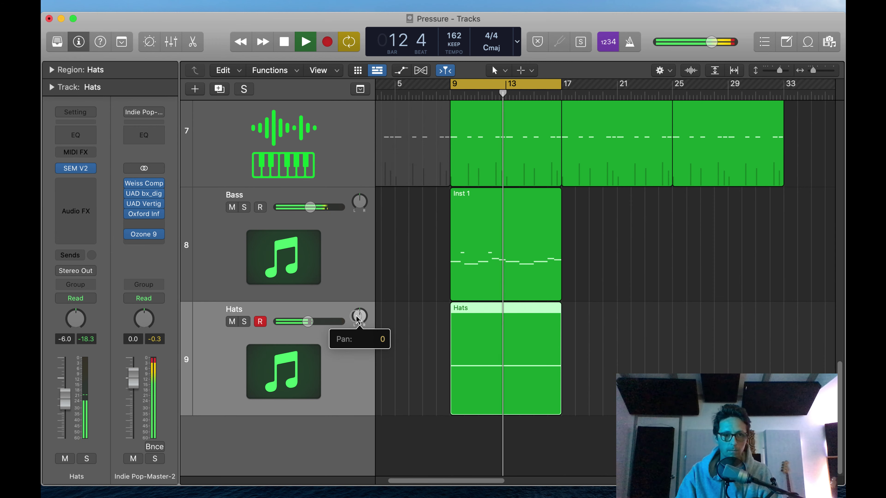
drag(360, 316, 360, 311)
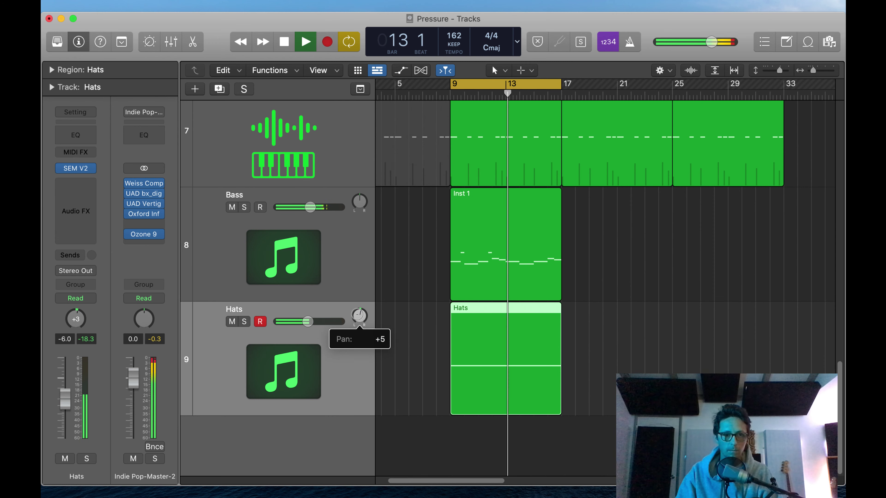
Fine-tune the ENV 1 envelope in the Hats track's SEM V2 and close the plug-in window
click(77, 170)
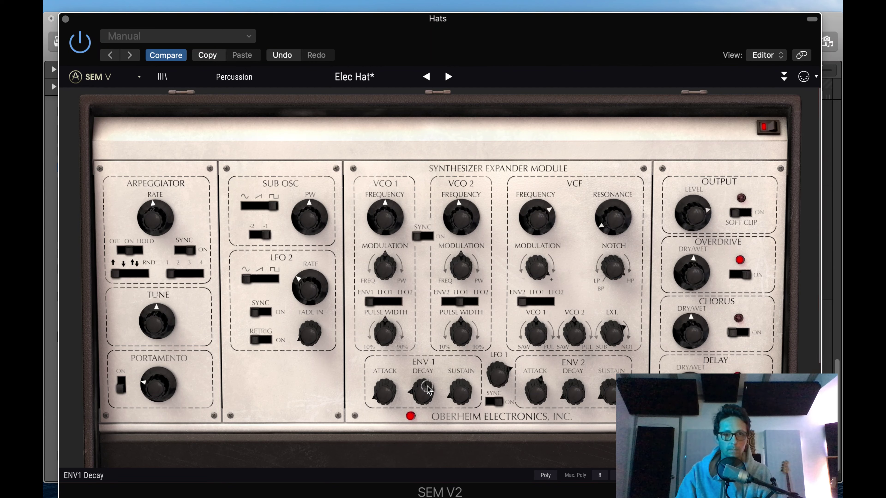
drag(428, 385, 449, 364)
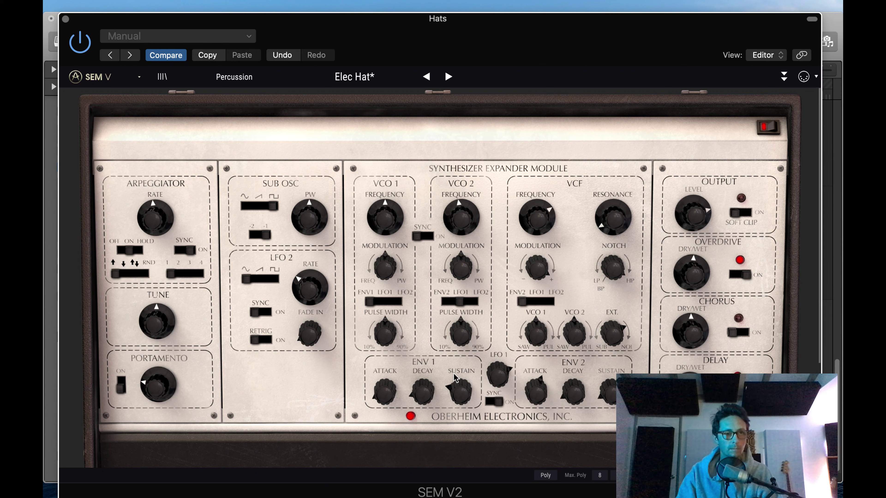
click(66, 19)
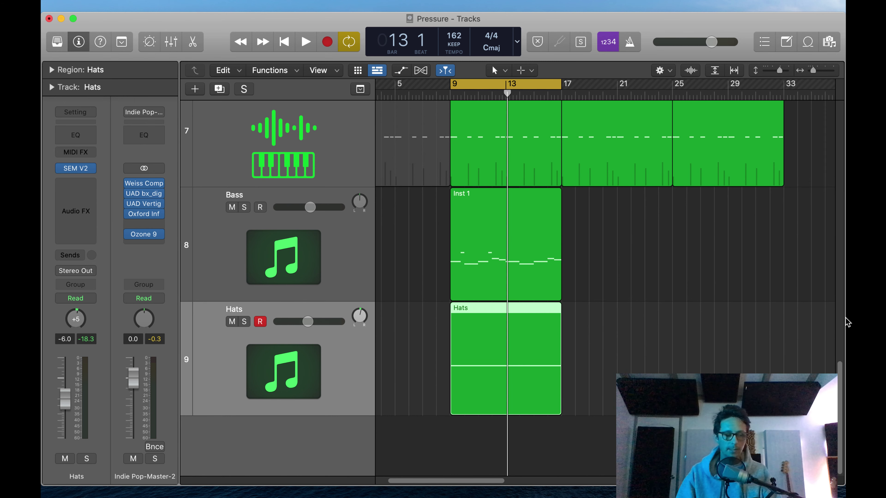
key(super+Tab)
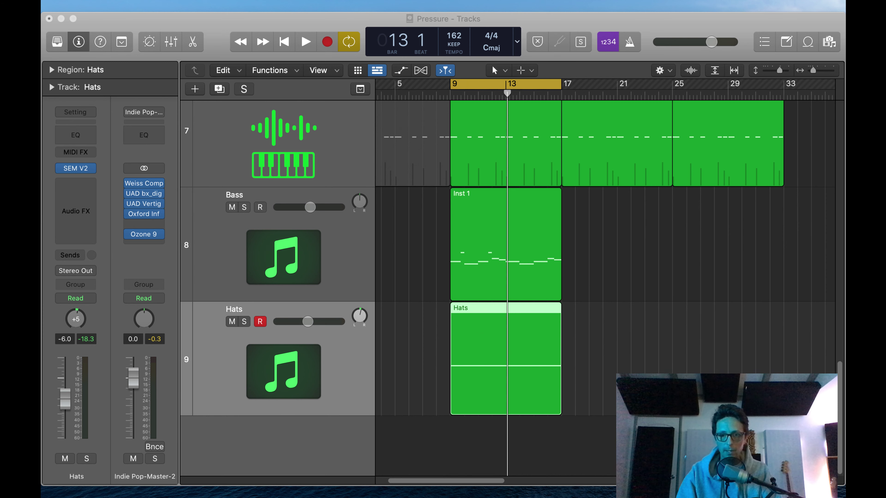
click(603, 331)
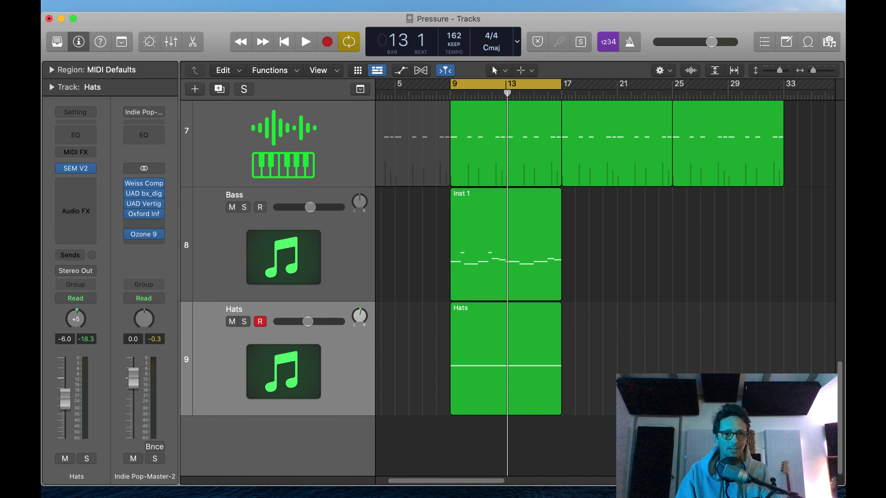
ctrl+alt+click(583, 332)
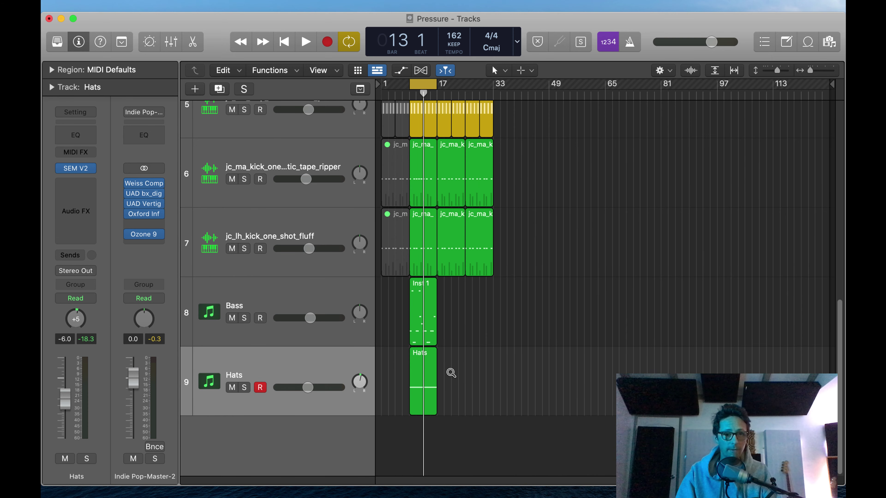
scroll(464, 212, up, 5)
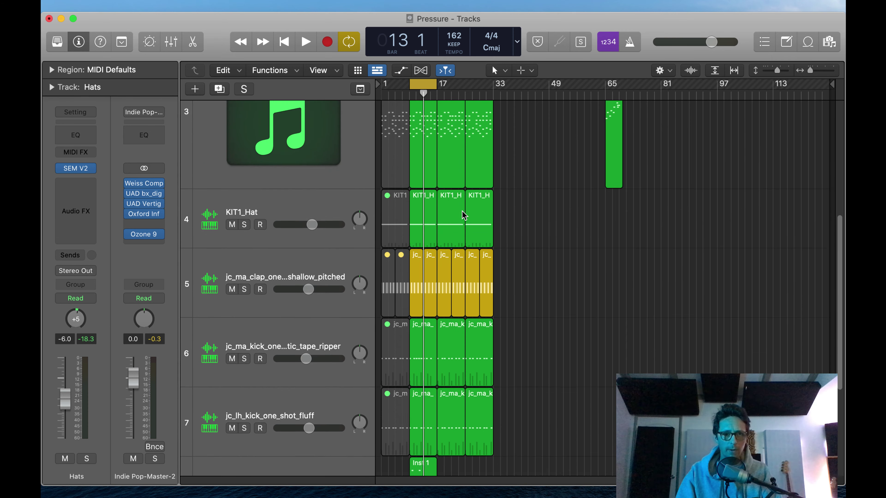
scroll(464, 332, down, 5)
click(296, 376)
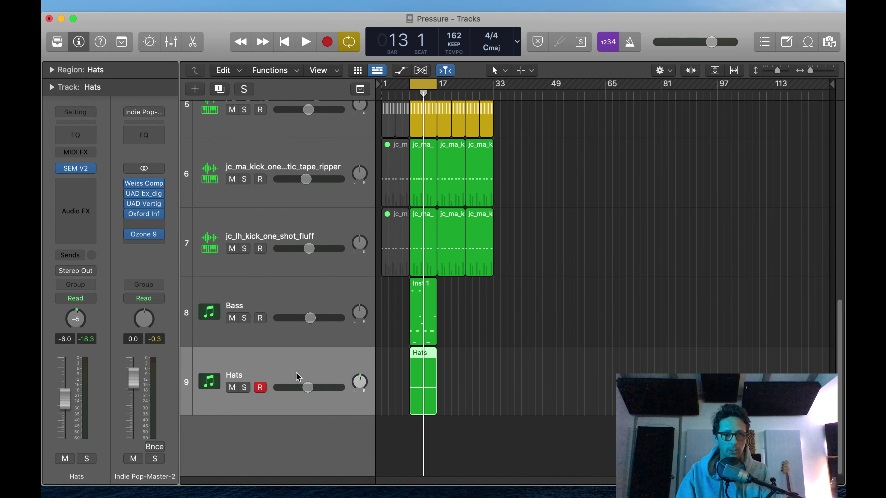
click(388, 439)
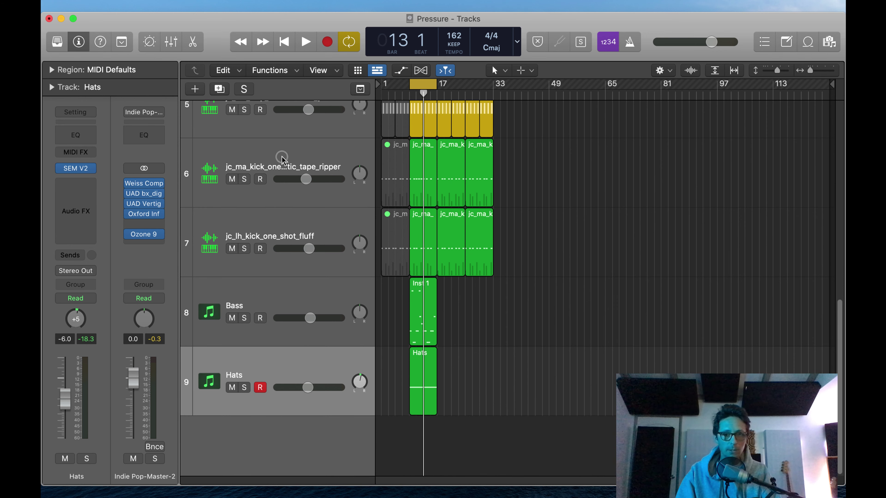
key(super+Tab)
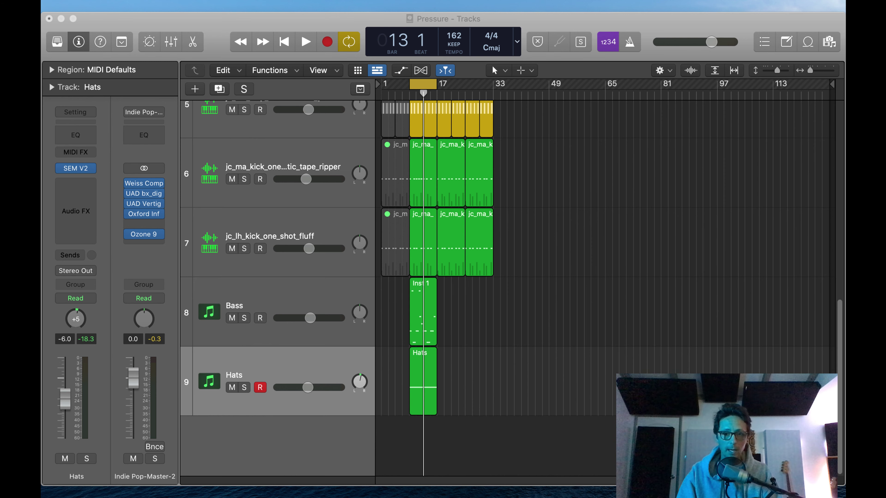
key(super+Tab)
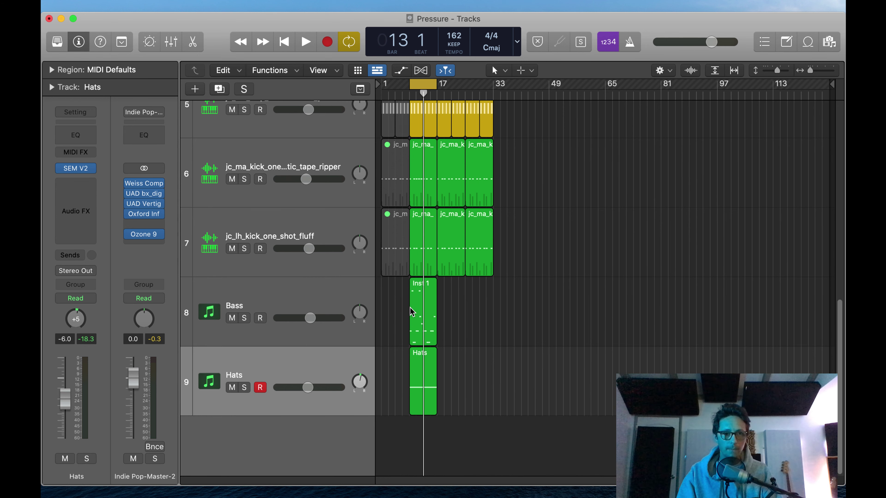
Copy the Bass region twice so it repeats from bar 17 to bar 33, and return the playhead to bar 1
drag(416, 310, 498, 333)
alt+click(460, 317)
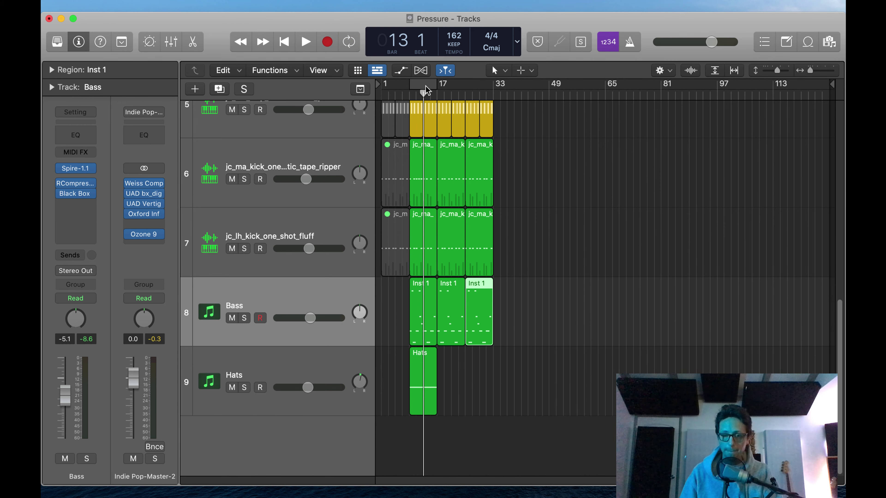
key(Return)
key(super+Up)
key(super+Up)
key(super+Up)
key(super+Up)
key(super+Up)
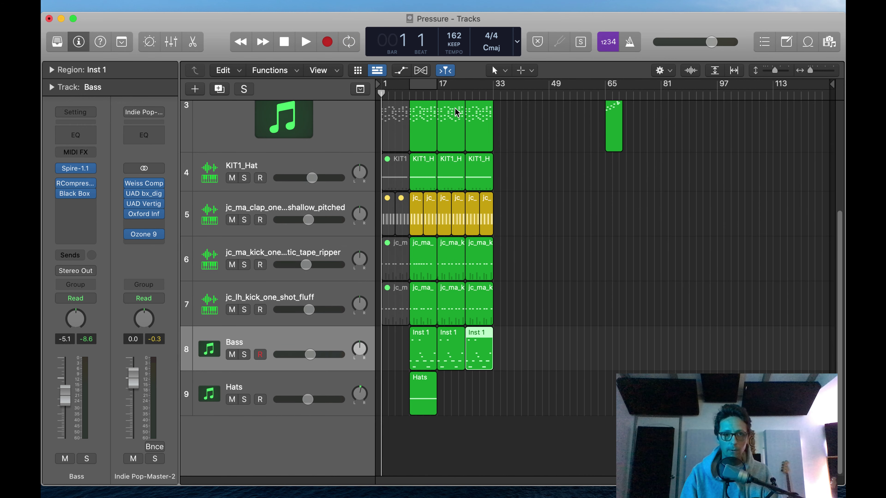
Turn on cycle mode for bars 9 to 17 and play back the loop with all tracks
click(425, 84)
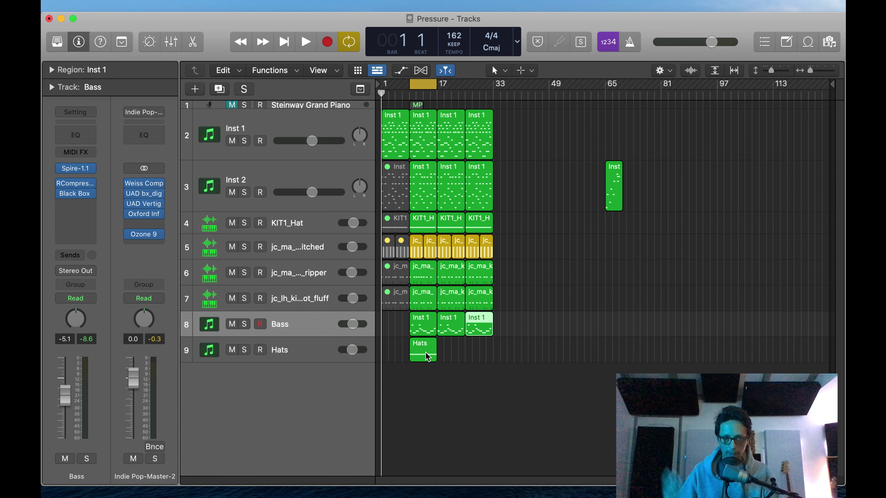
key(space)
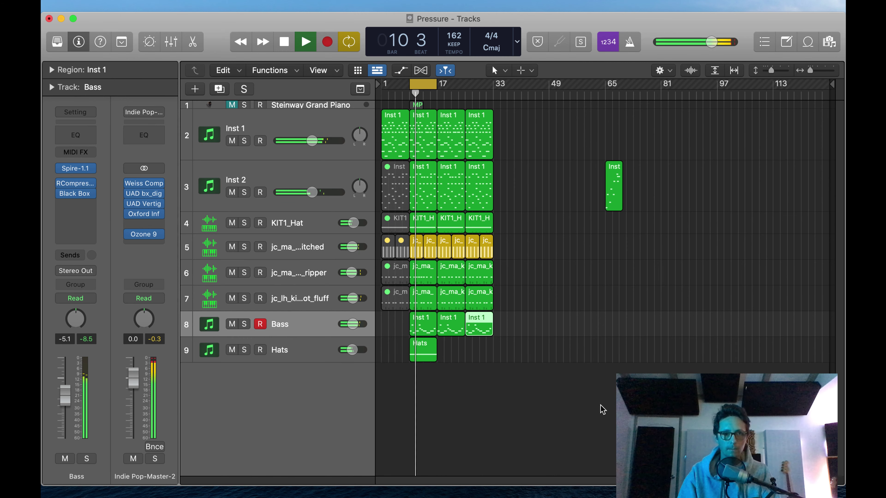
key(space)
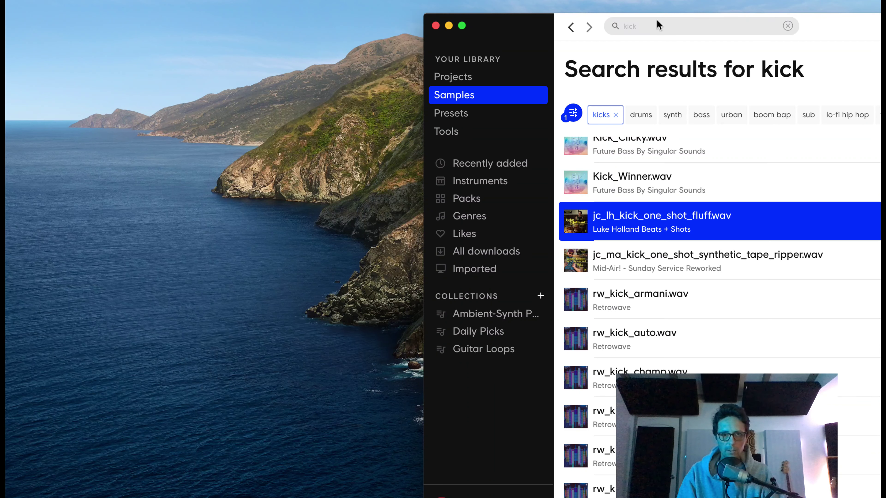
Search the sample library for "riser" and remove the kicks filter
click(654, 21)
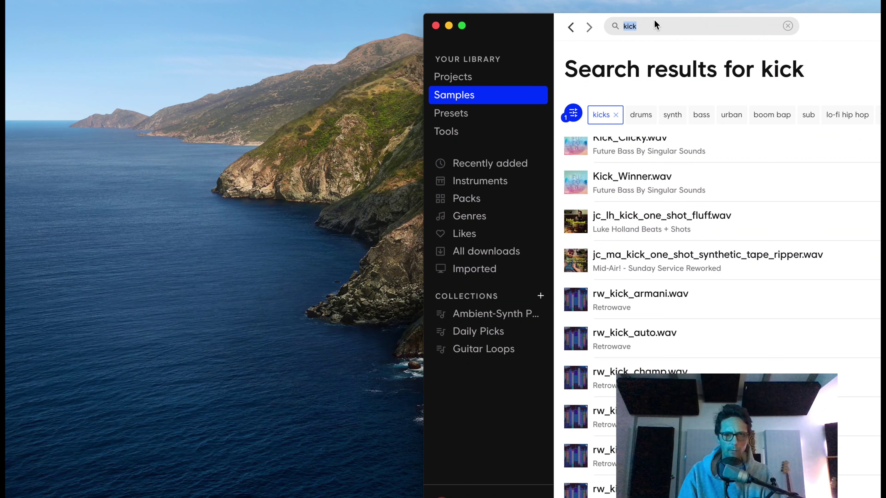
text(riser)
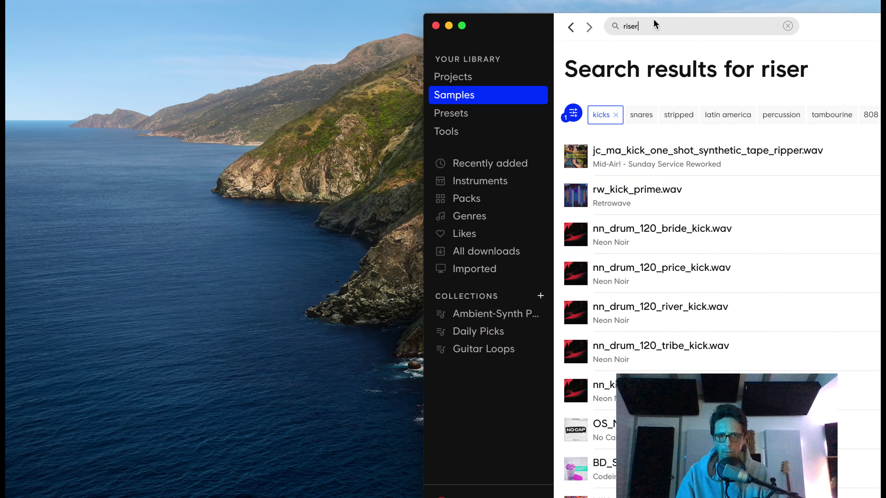
click(615, 114)
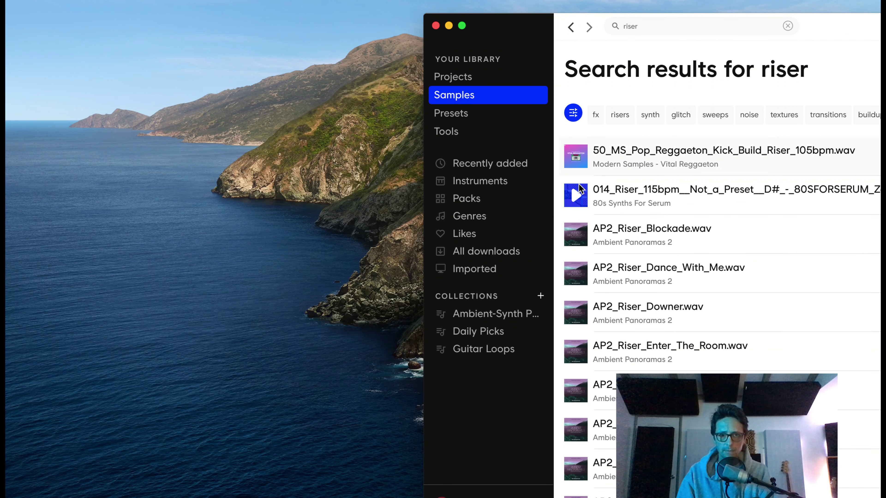
Audition the riser samples in the search results one after another, ending on AP2_Riser_Smooth___Clean.wav
click(581, 202)
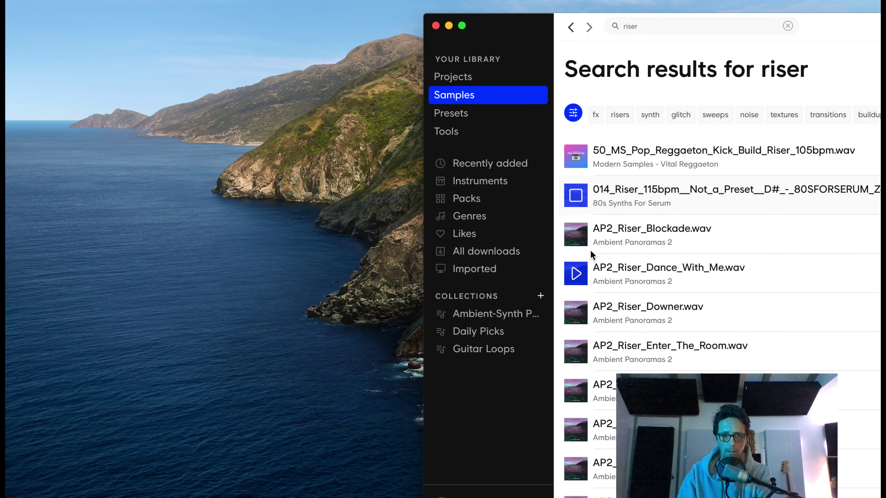
click(575, 234)
scroll(593, 244, down, 1)
key(Down)
key(Down)
key(Down)
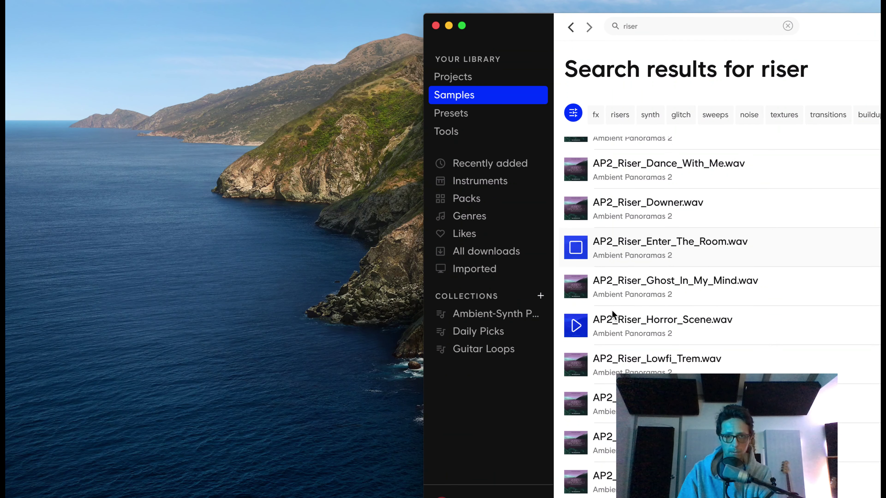
key(Down)
key(Down)
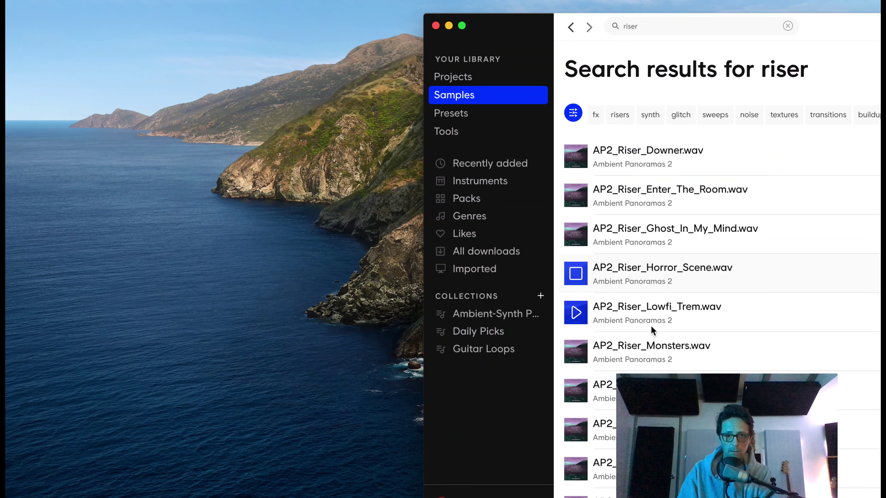
key(Down)
key(Down)
key(Down)
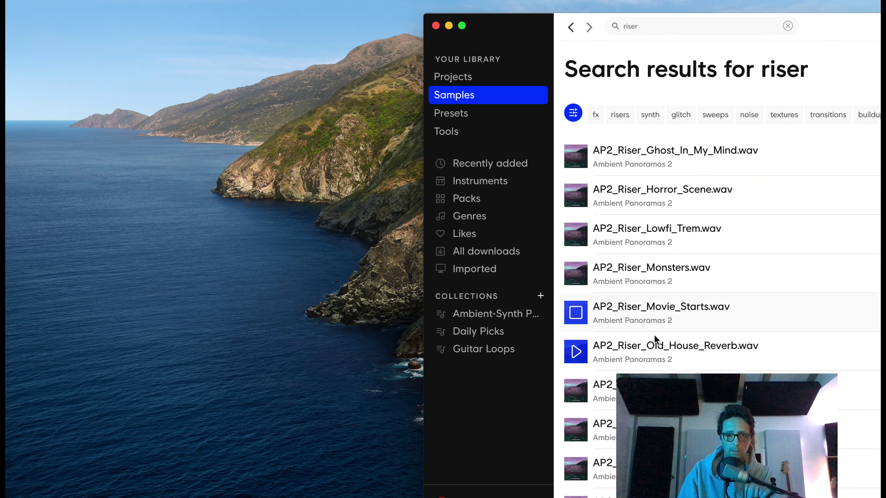
key(Down)
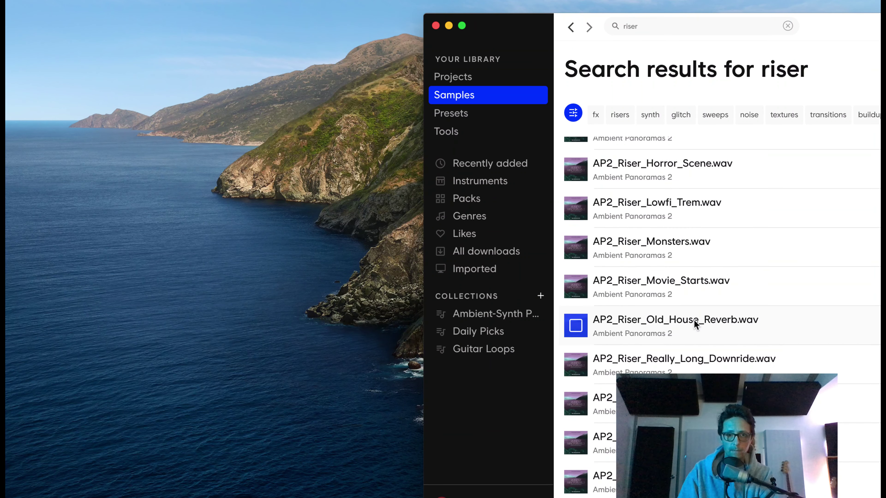
key(Down)
key(Down)
key(Down)
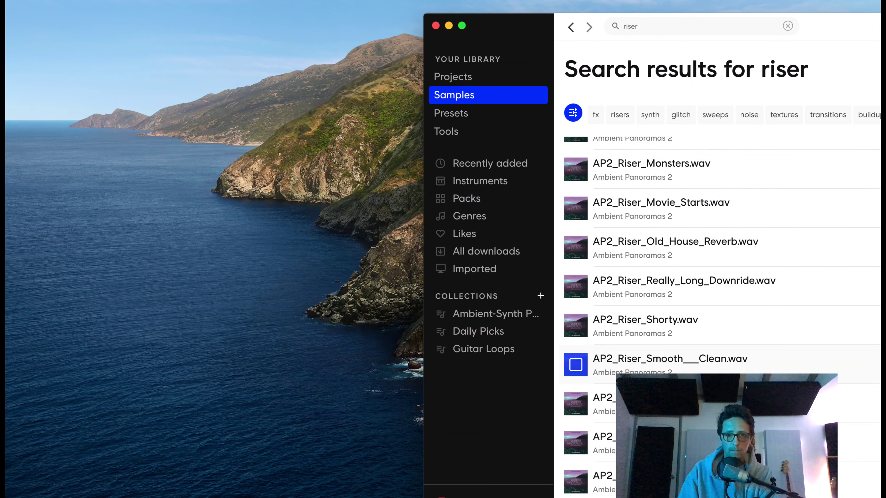
key(Down)
key(Down)
key(Up)
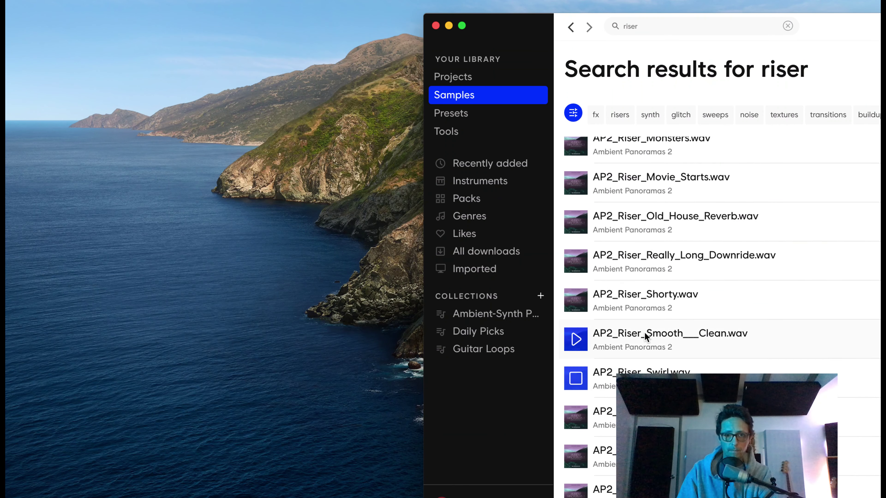
key(Up)
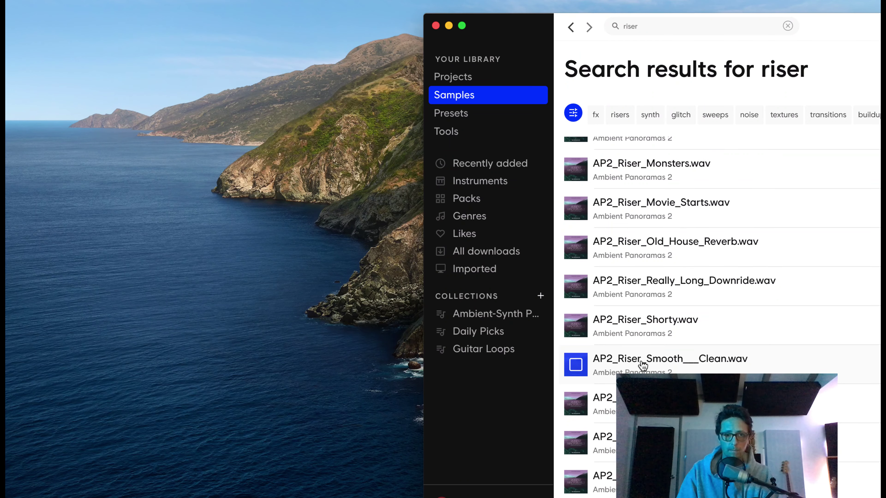
Add AP2_Riser_Smooth___Clean.wav to the Logic Pro project on a new audio track below Hats and adjust the track header width
drag(642, 366, 387, 387)
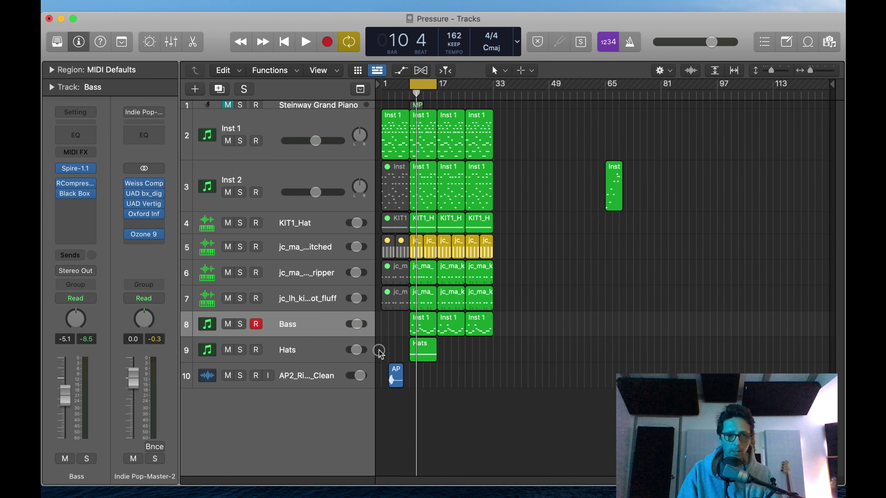
drag(375, 352, 504, 432)
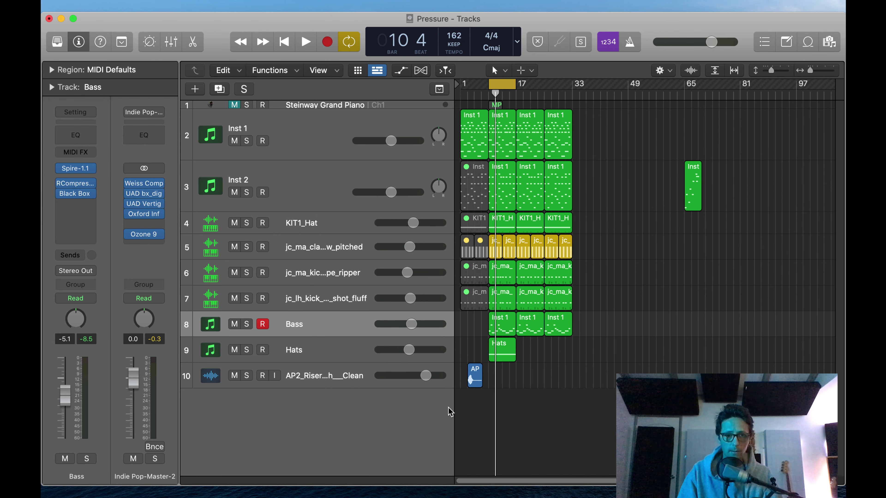
drag(455, 410, 386, 411)
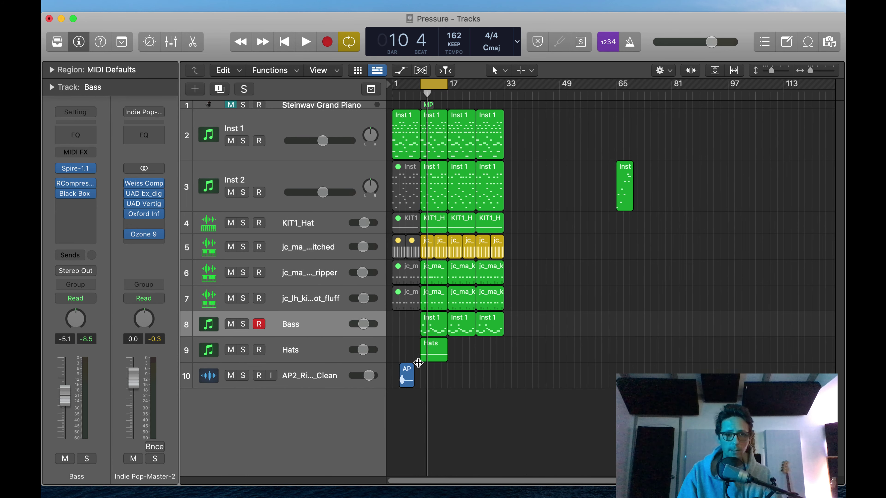
Move the riser region to just after bar 8 so that its loudest part lands on bar 9
key(z)
drag(479, 377, 607, 377)
key(z)
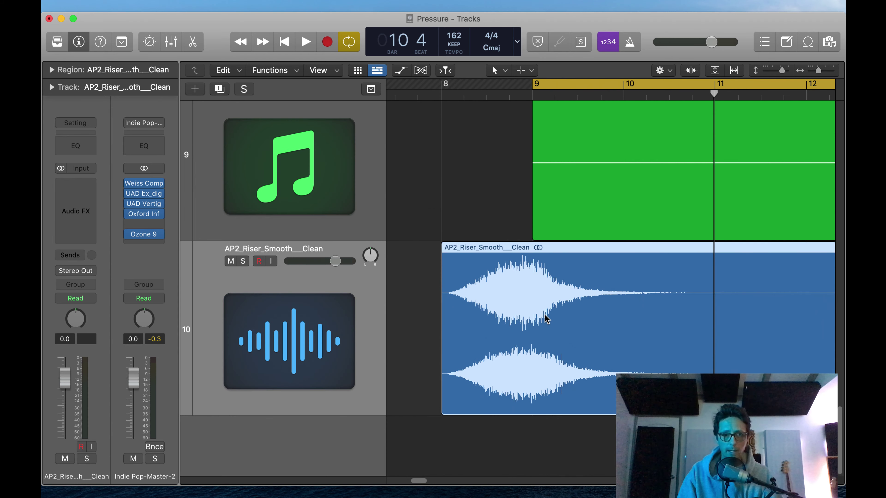
drag(546, 318, 553, 311)
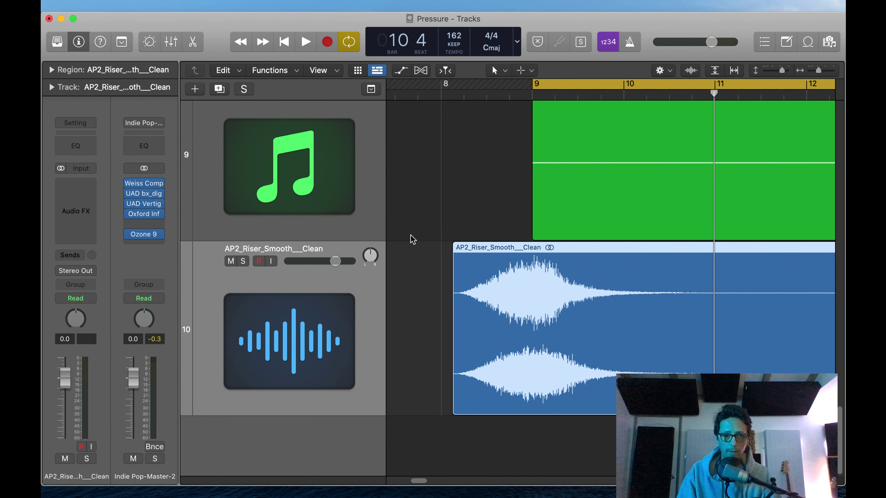
key(z)
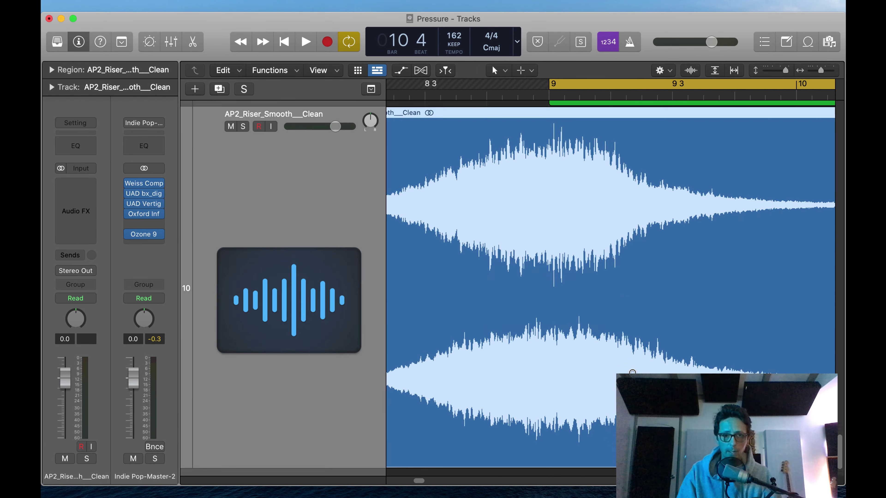
click(551, 94)
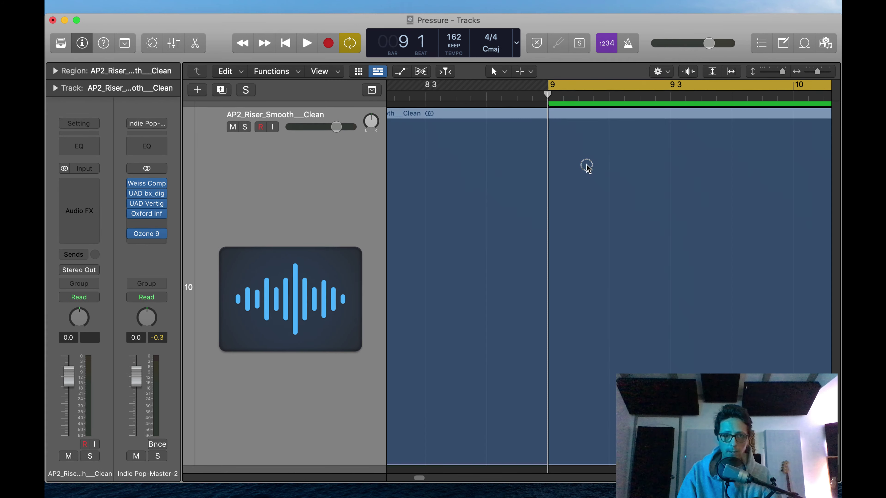
drag(585, 164, 585, 164)
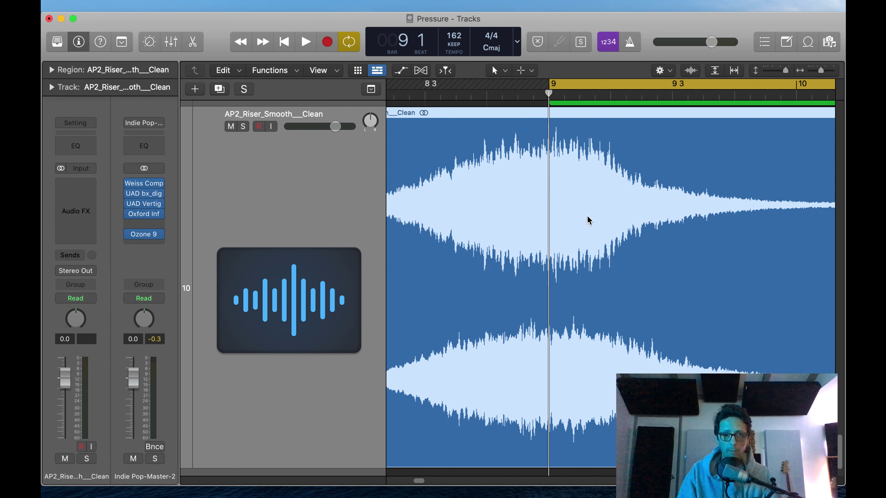
Lower the riser track's volume to -18.5 dB while playing back the transition from just before bar 8
key(z)
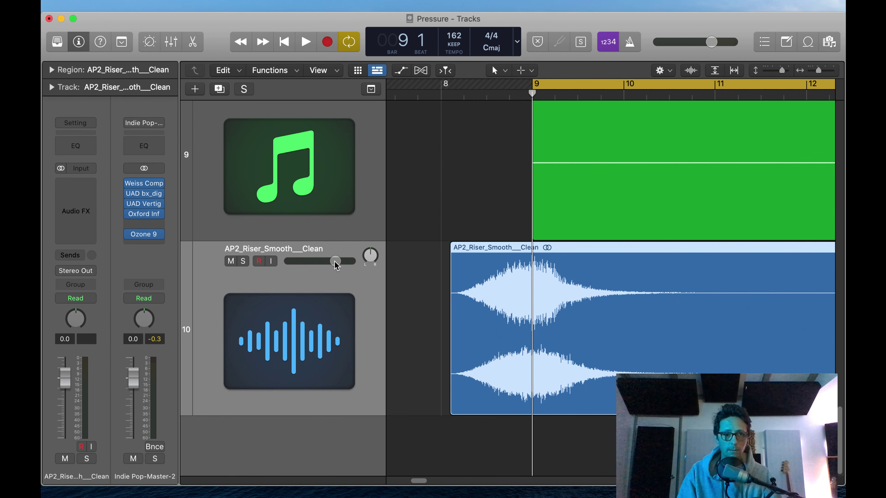
drag(333, 262, 279, 284)
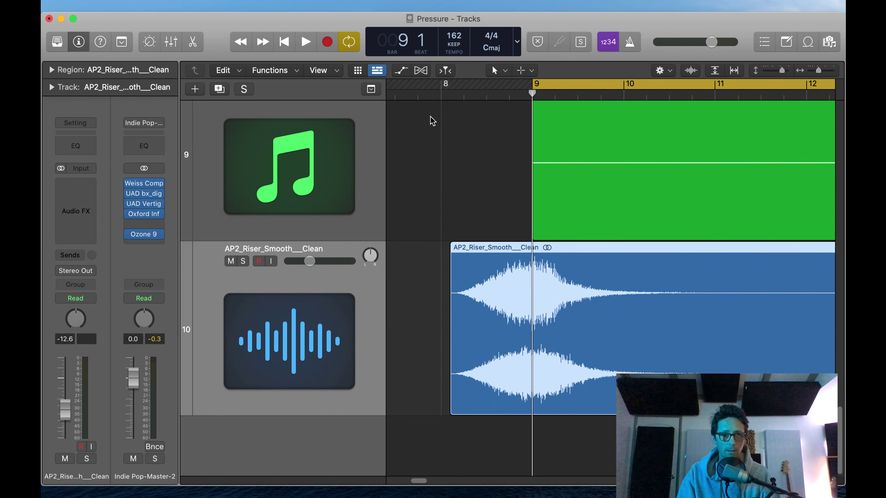
click(429, 92)
key(space)
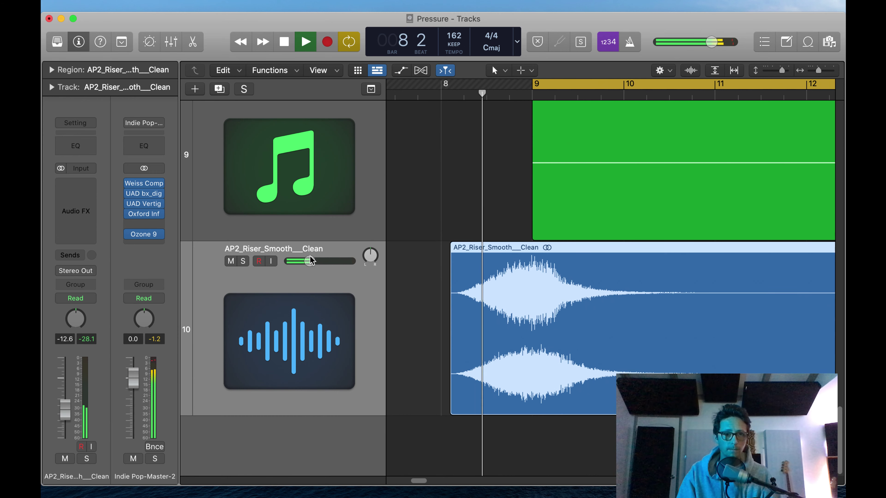
drag(309, 260, 293, 273)
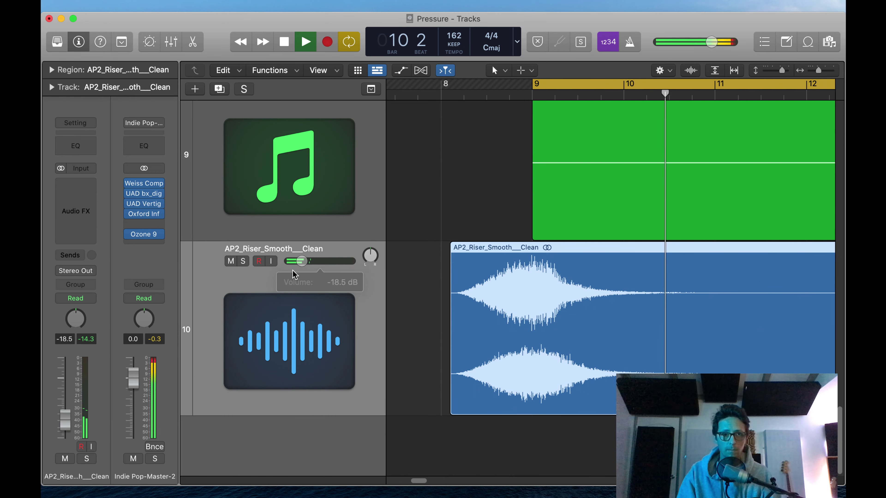
Nudge the riser region slightly earlier against bar 9 and play back the transition from just before bar 8
click(439, 92)
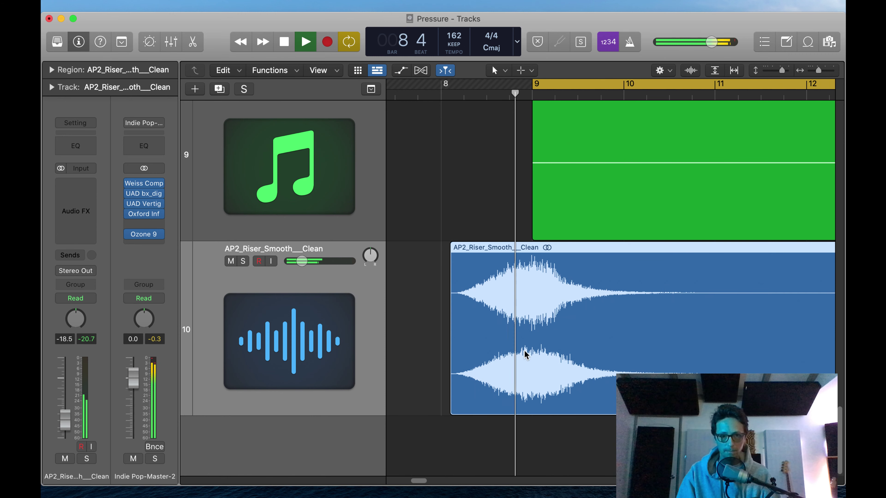
drag(480, 212, 606, 389)
key(space)
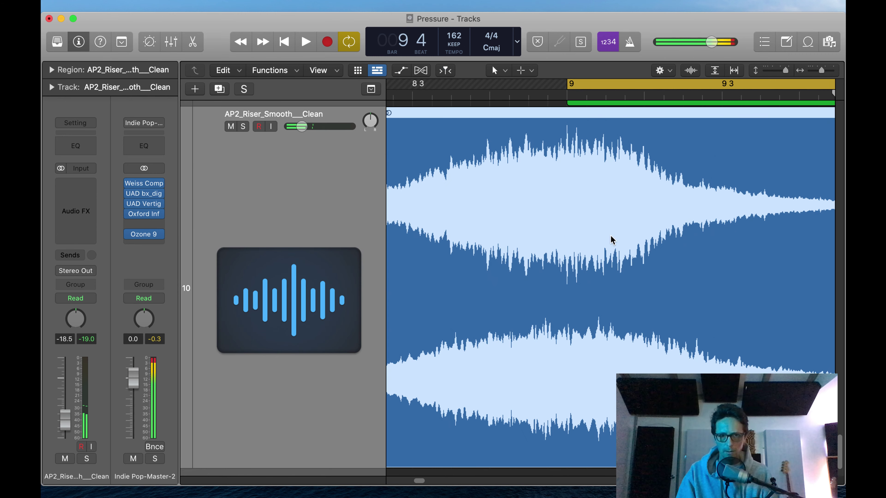
drag(624, 209, 614, 212)
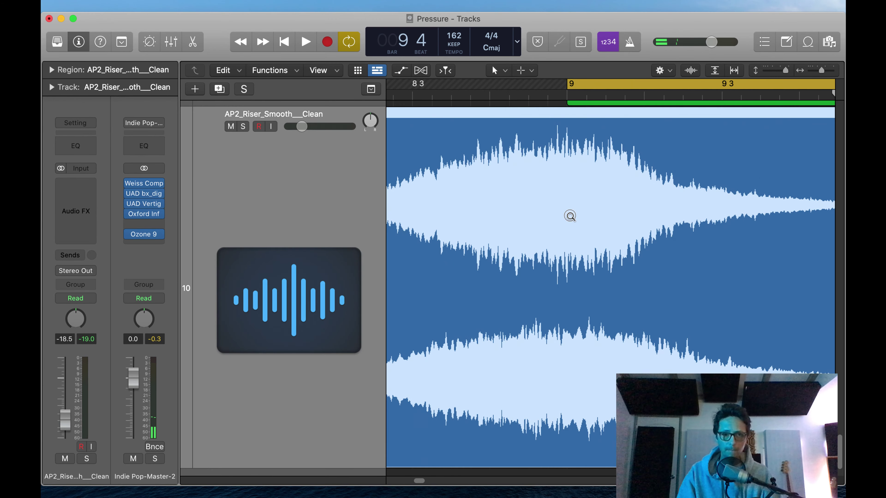
ctrl+alt+click(569, 215)
key(space)
click(436, 96)
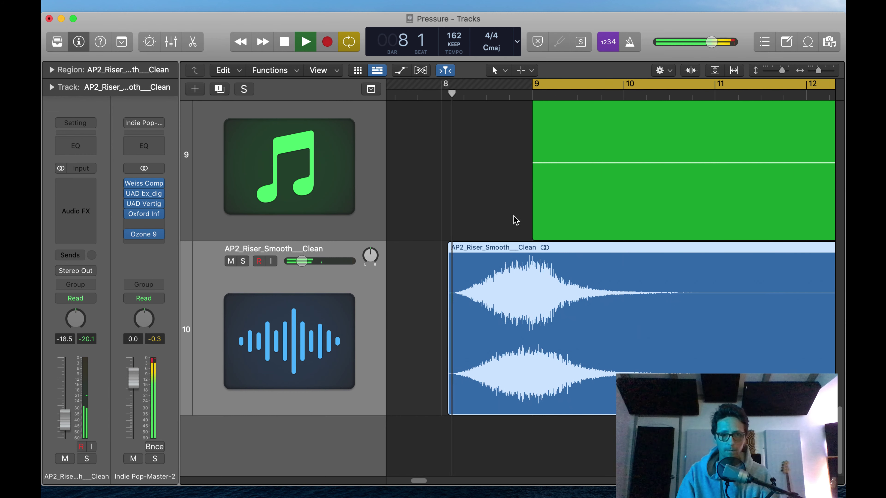
ctrl+alt+click(571, 321)
key(space)
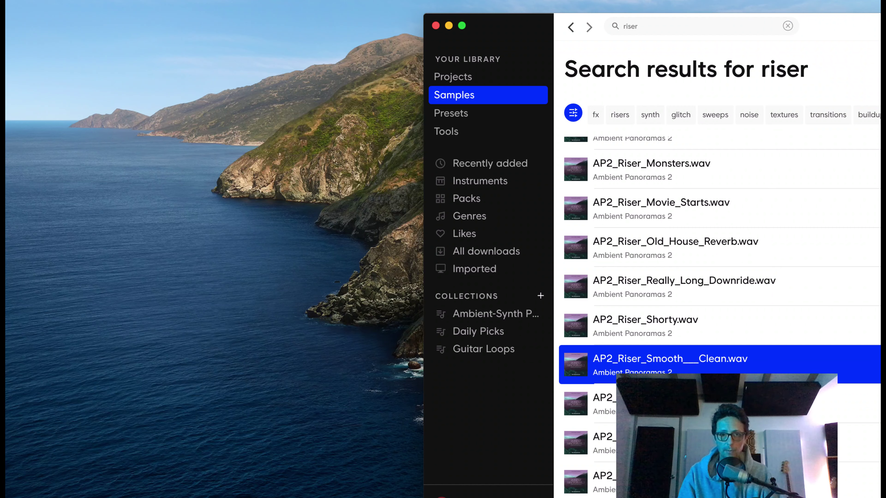
Switch to the sample library, search for "crash" and audition the first Drumline cymbal crash choke samples
click(652, 20)
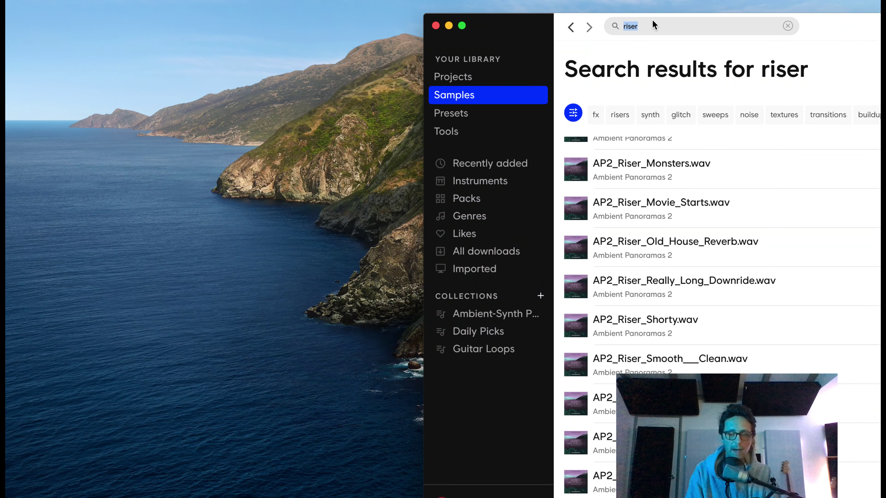
text(crash)
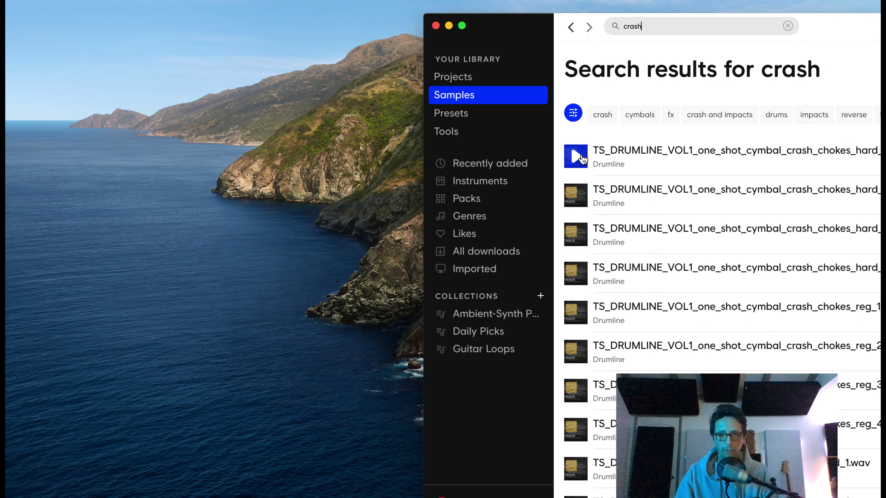
click(577, 156)
key(Down)
key(Down)
key(Down)
key(Down)
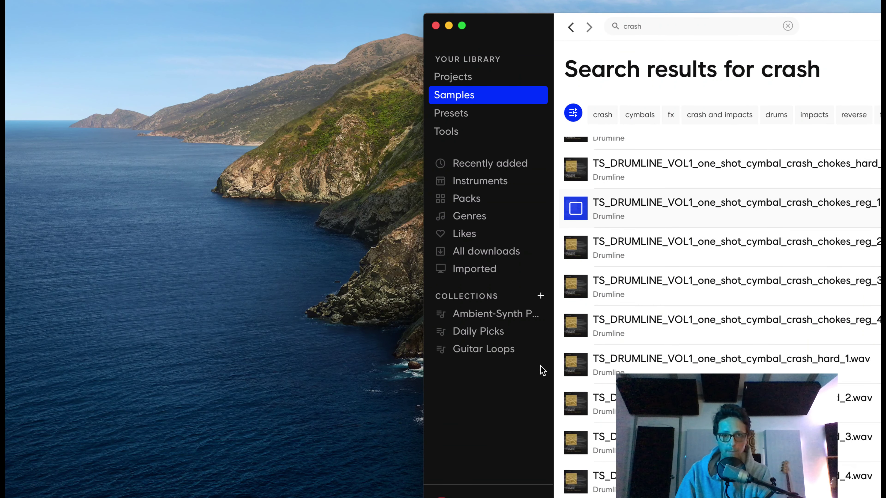
Filter the crash search results by the cymbals tag only
click(603, 115)
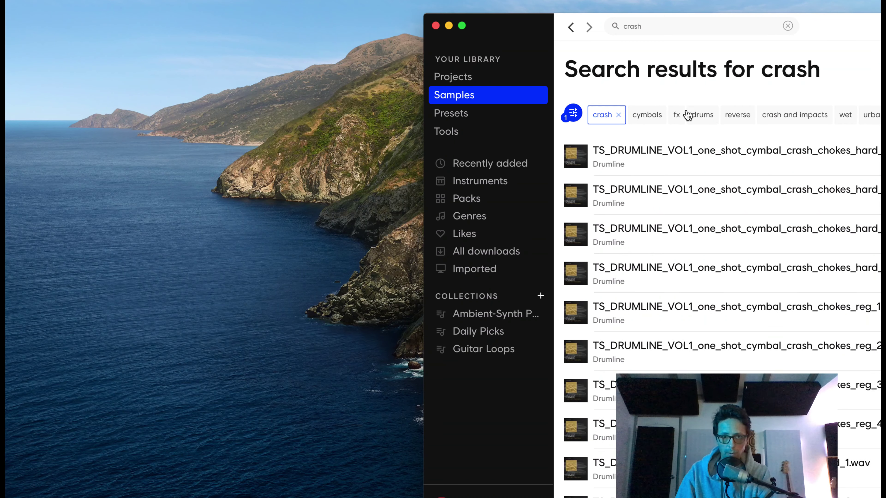
click(647, 115)
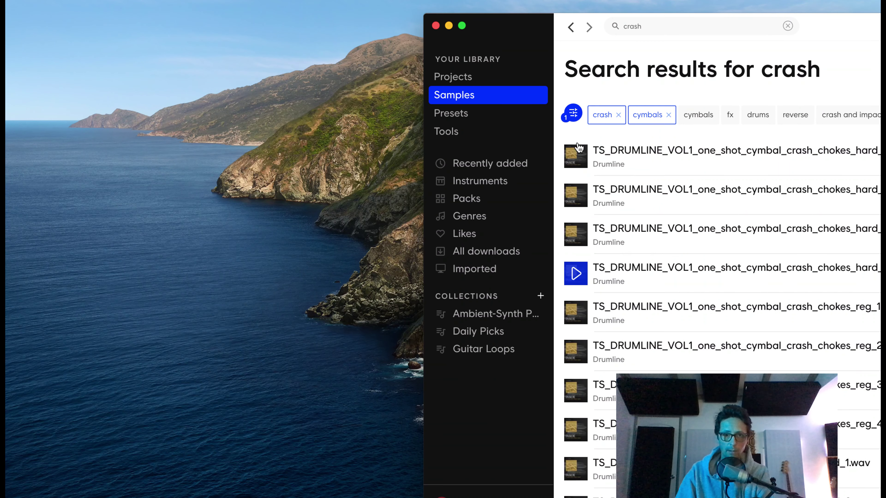
click(618, 115)
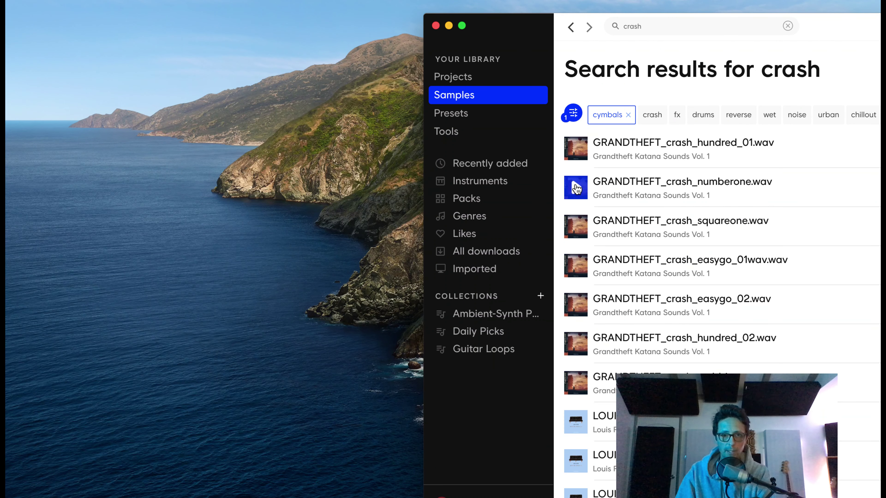
Audition the filtered crash samples and add st2_cymbal_one_shot_high_wet_weep.wav to the Logic Pro project on a new track below the riser
click(576, 188)
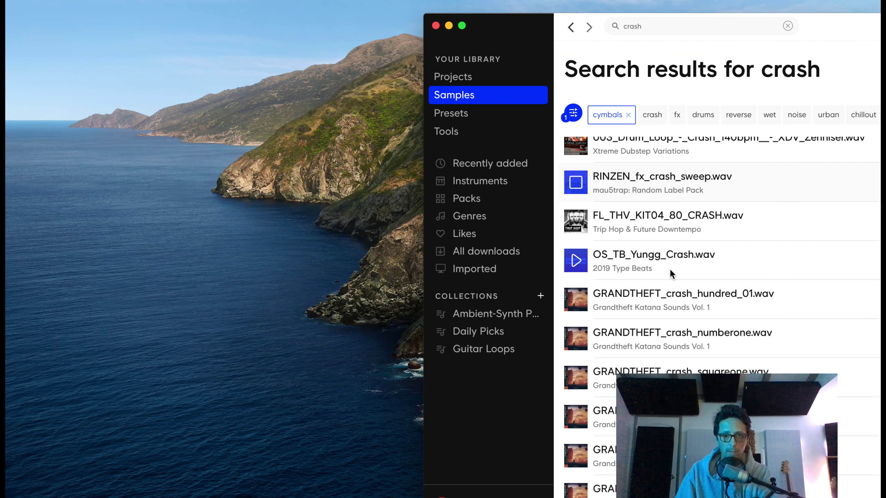
key(Up)
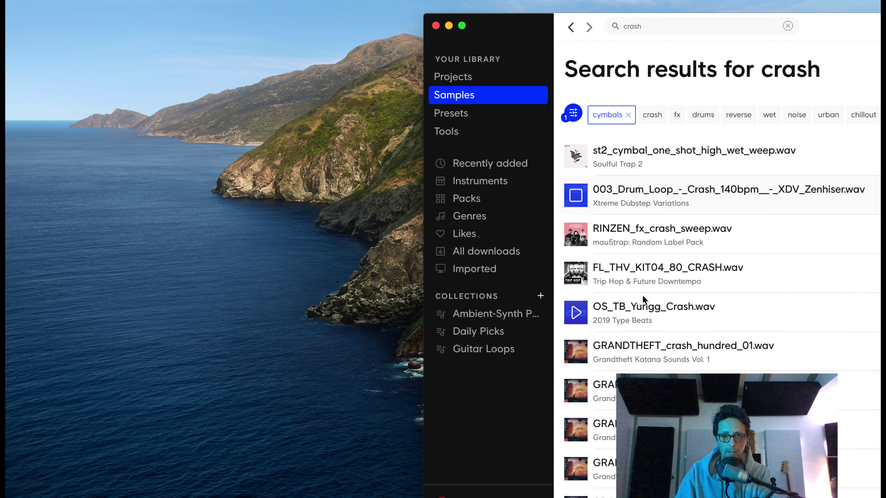
key(Up)
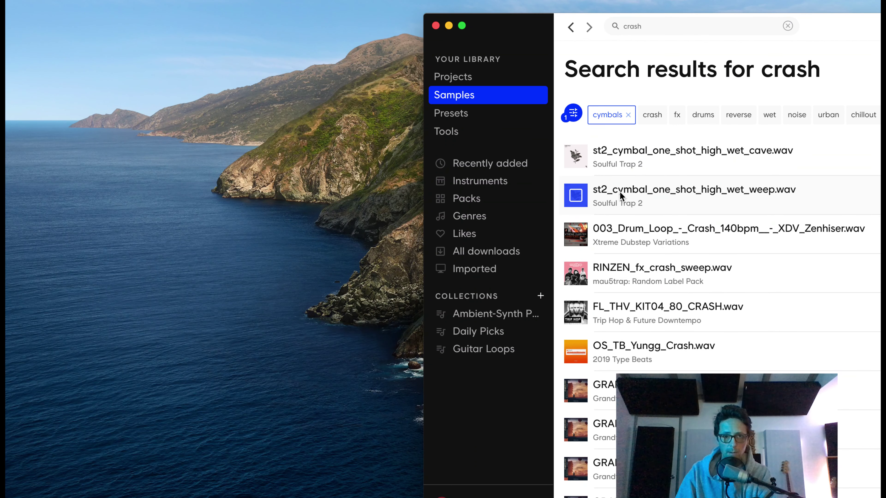
drag(624, 190, 403, 455)
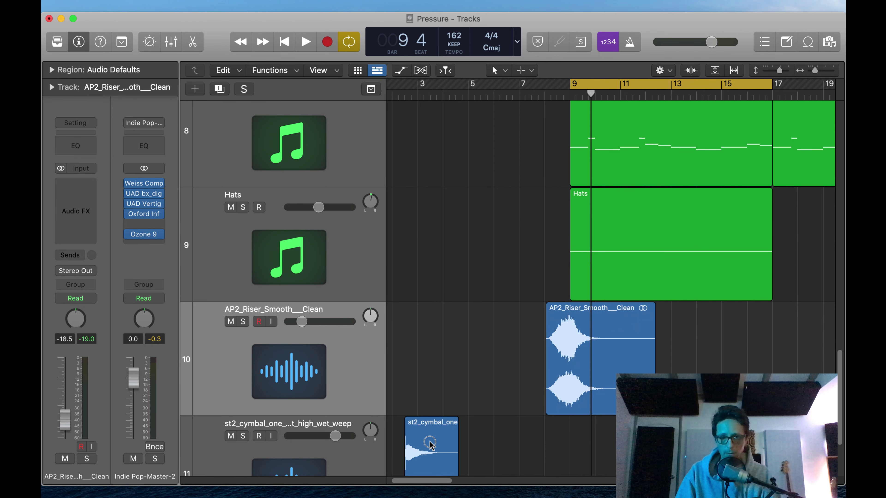
Move the crash cymbal region to bar 9, lower its track volume to -7.2 dB and play back the transition
drag(431, 444, 597, 384)
drag(560, 355, 560, 355)
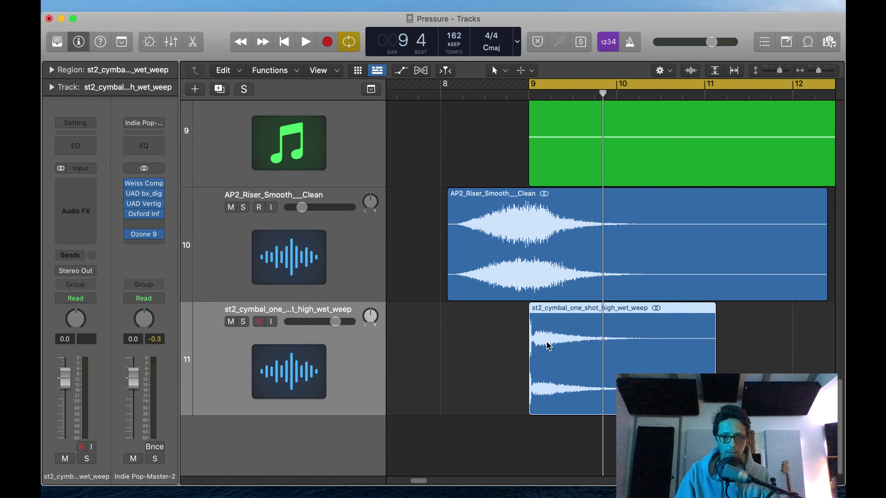
mouse_move(333, 326)
mouse_down()
mouse_move(283, 337)
mouse_move(320, 320)
mouse_up()
key(space)
ctrl+alt+click(500, 385)
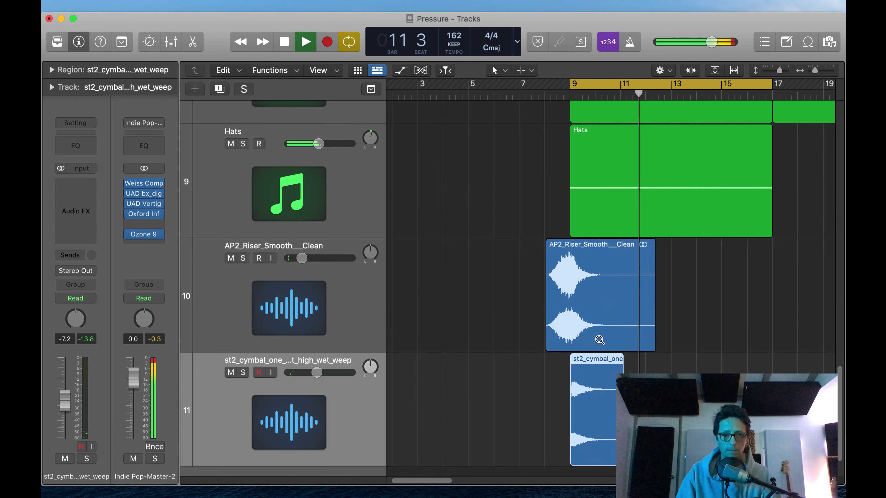
key(space)
click(89, 197)
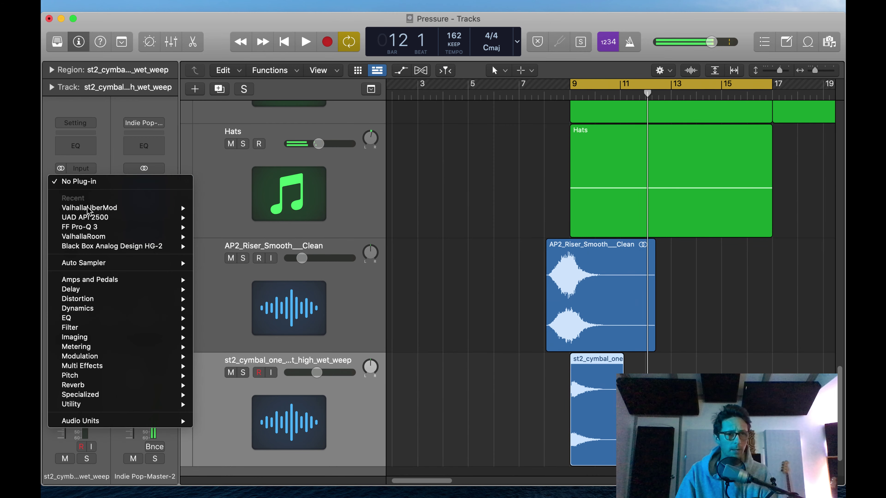
mouse_move(103, 205)
click(215, 209)
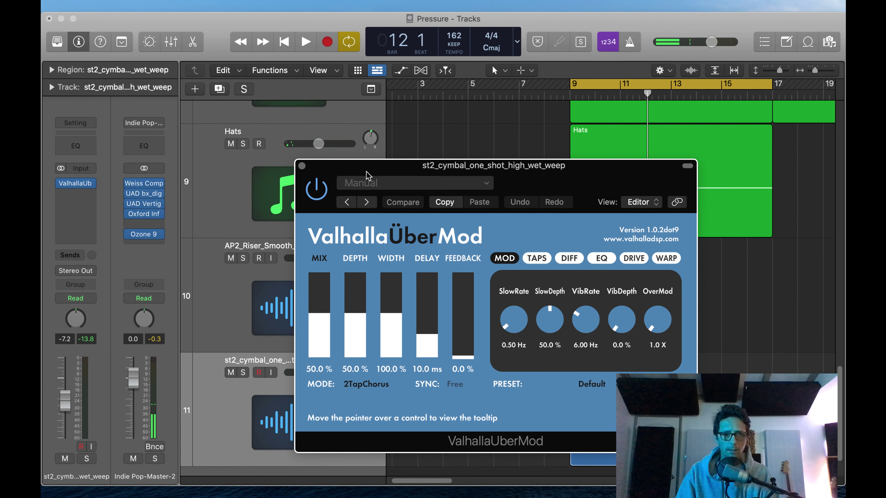
click(300, 167)
Load stereo ValhallaRoom on the crash track with about 34.1% mix and 4.32 s decay, and play it back
click(89, 184)
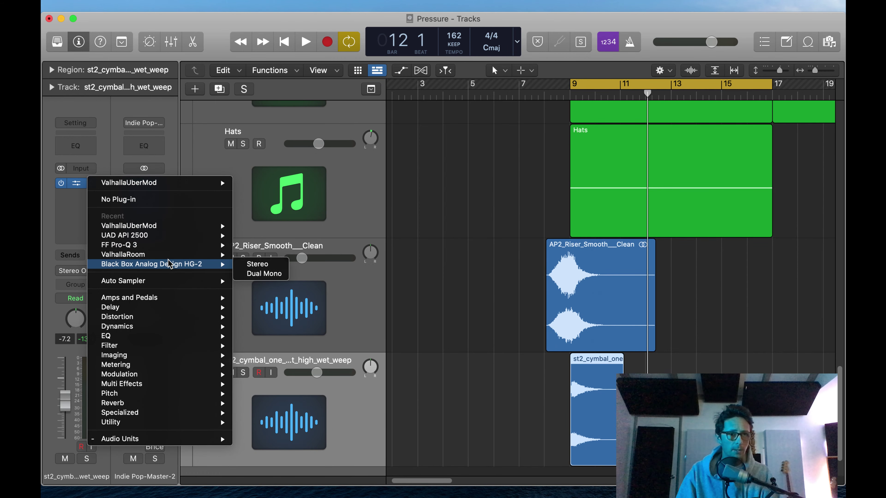
mouse_move(164, 255)
click(258, 254)
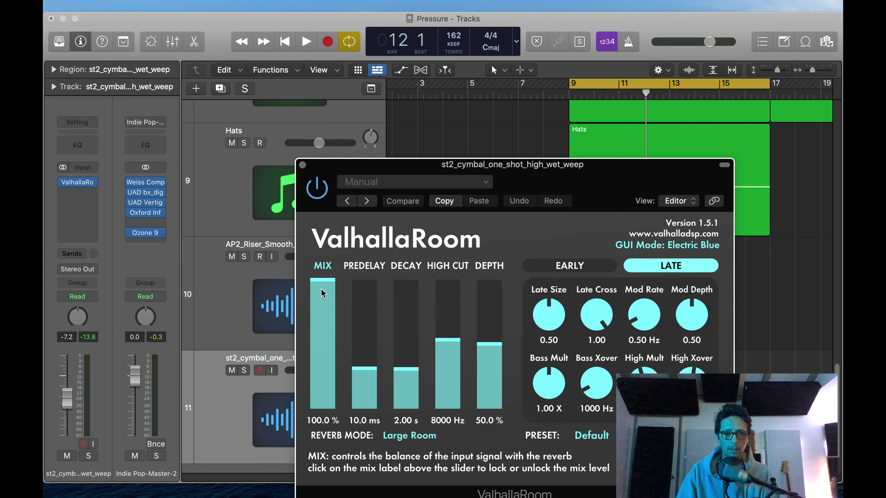
drag(321, 293, 318, 341)
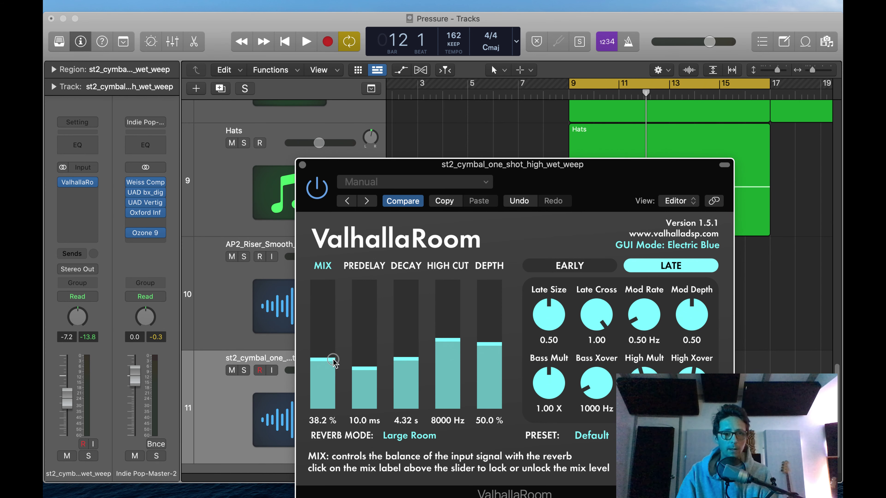
key(space)
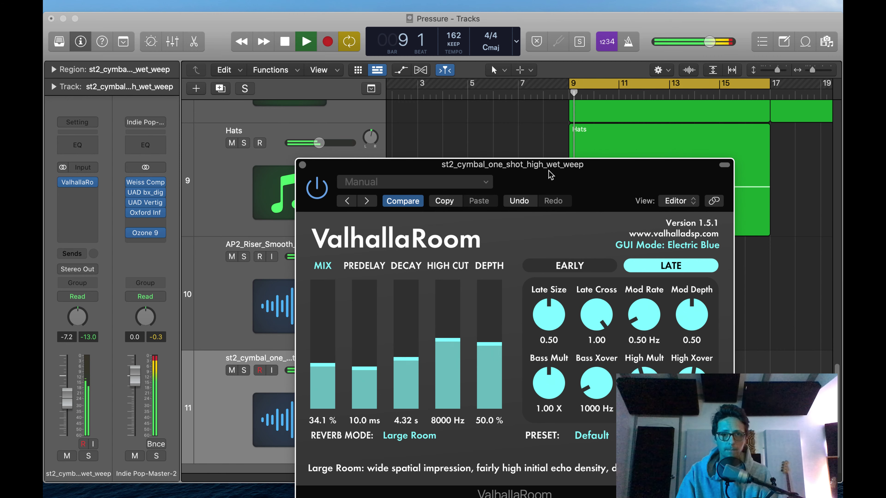
click(302, 165)
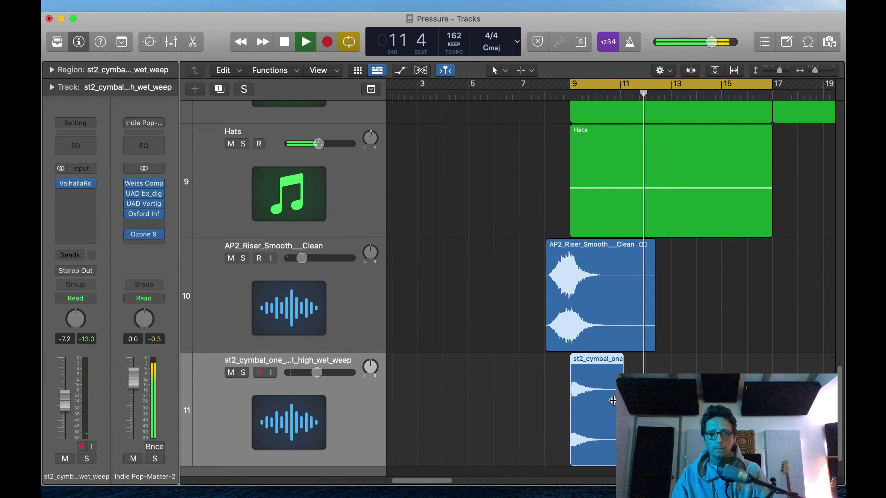
key(space)
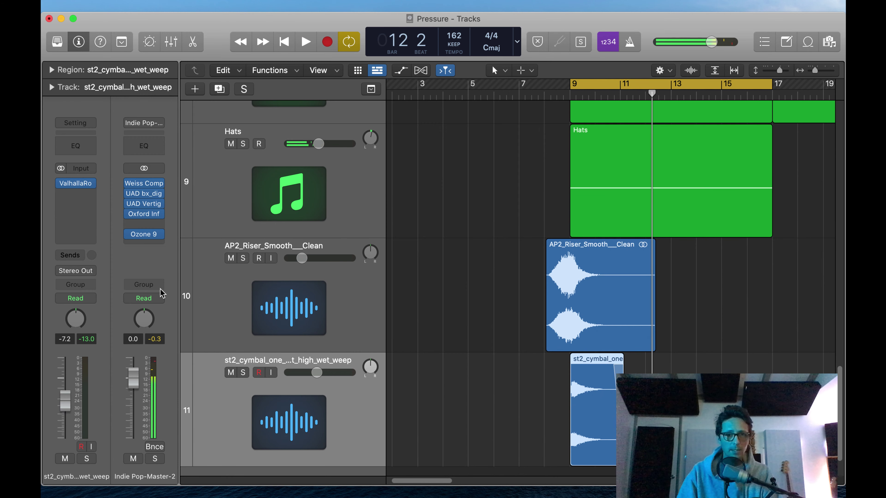
Copy the crash cymbal region from bar 9 to bar 17 on the same track
key(z)
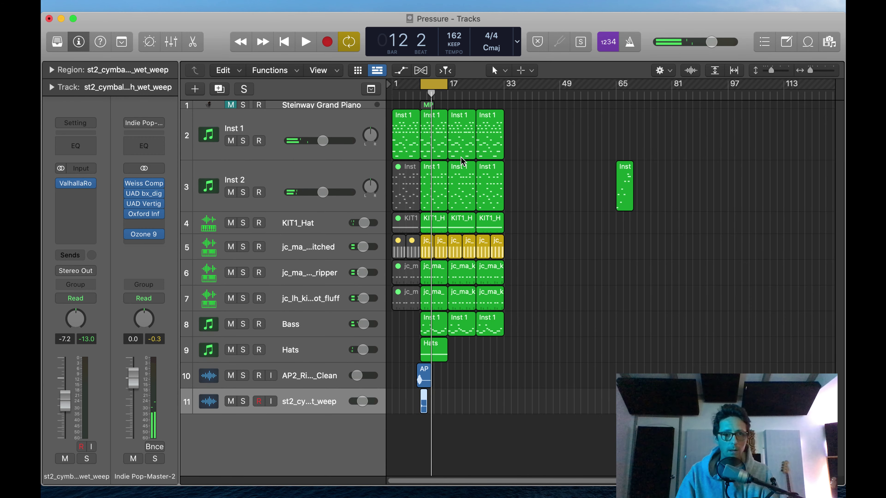
drag(413, 299, 523, 474)
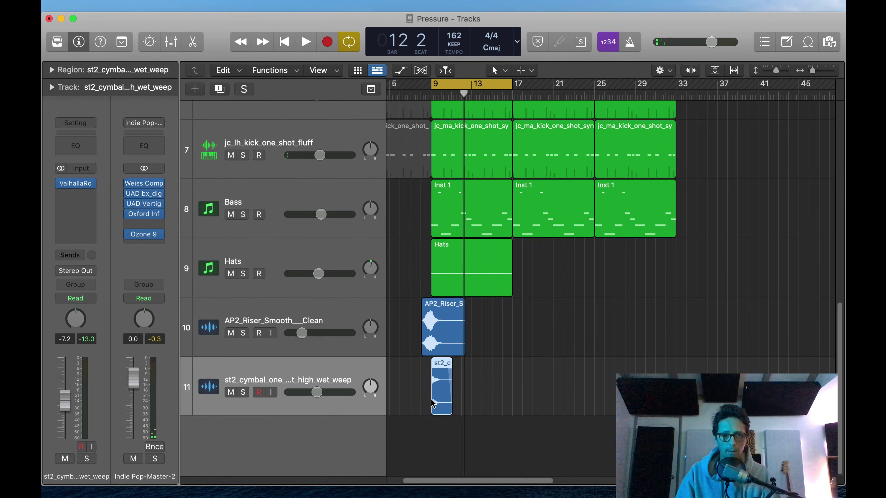
drag(445, 388, 528, 388)
ctrl+alt+click(492, 251)
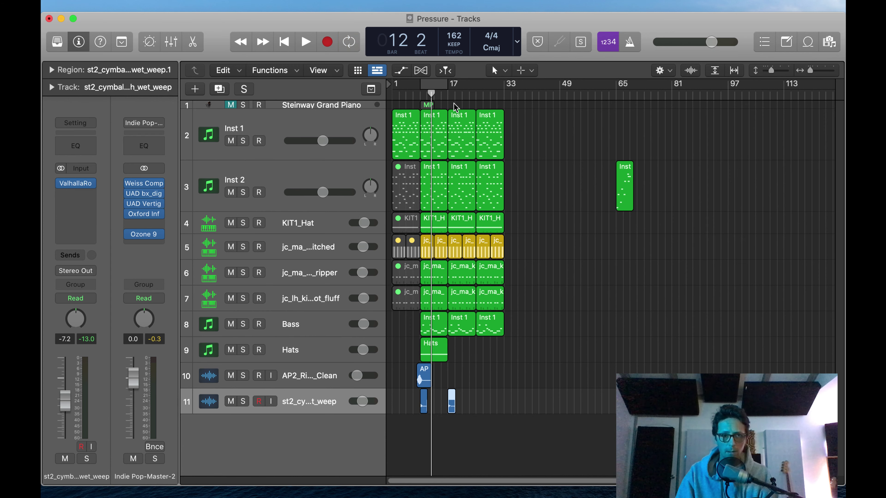
Play from just before bar 17 and mute the Inst 1 region that starts at bar 17
click(446, 92)
key(space)
click(457, 144)
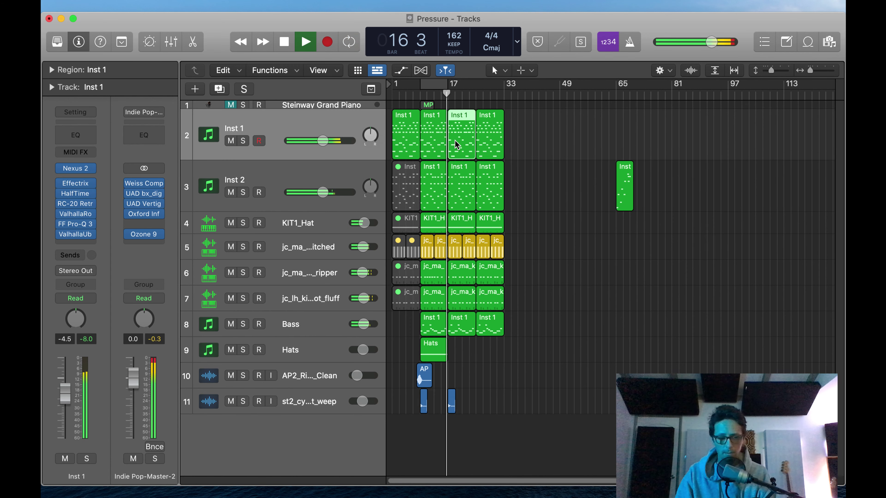
key(ctrl+m)
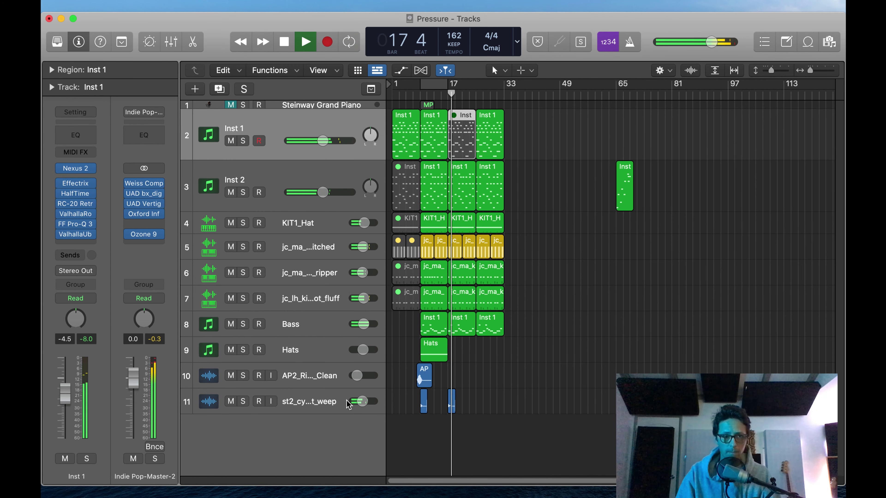
While playing back around bar 17, lower the crash track's volume to -18.5 dB and raise Inst 2 to -3.3 dB
click(321, 409)
key(z)
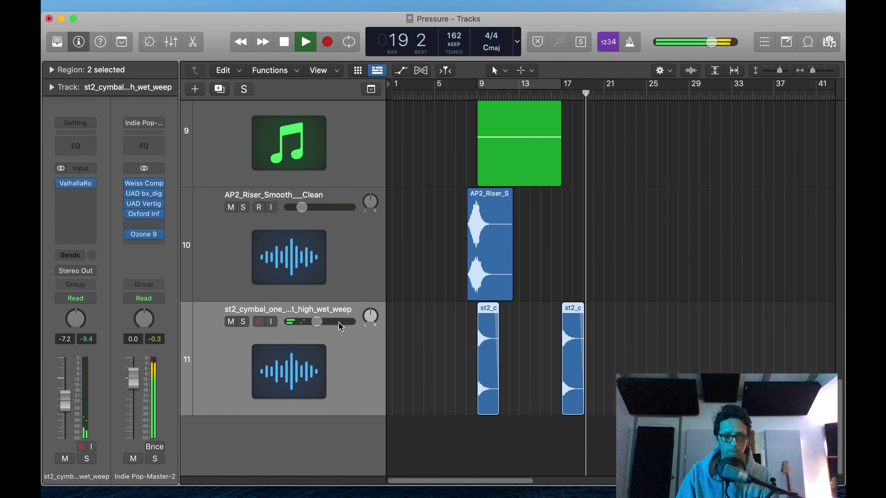
drag(317, 326, 312, 325)
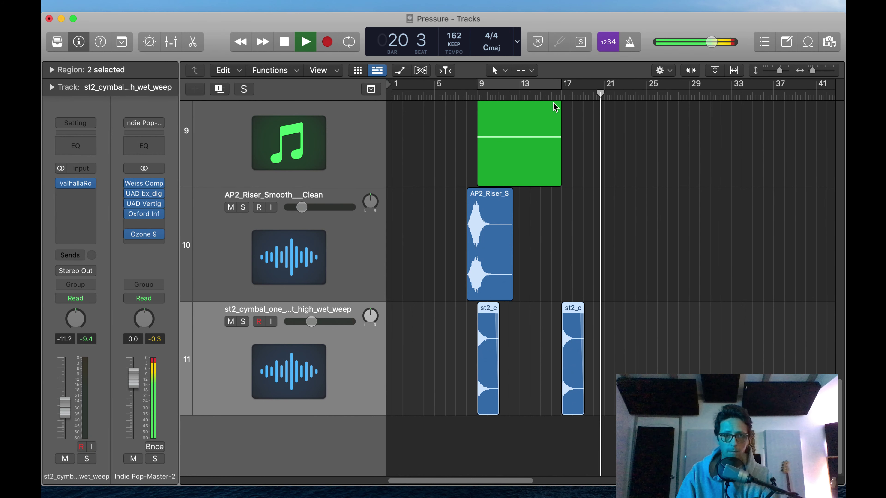
click(541, 96)
ctrl+alt+click(431, 409)
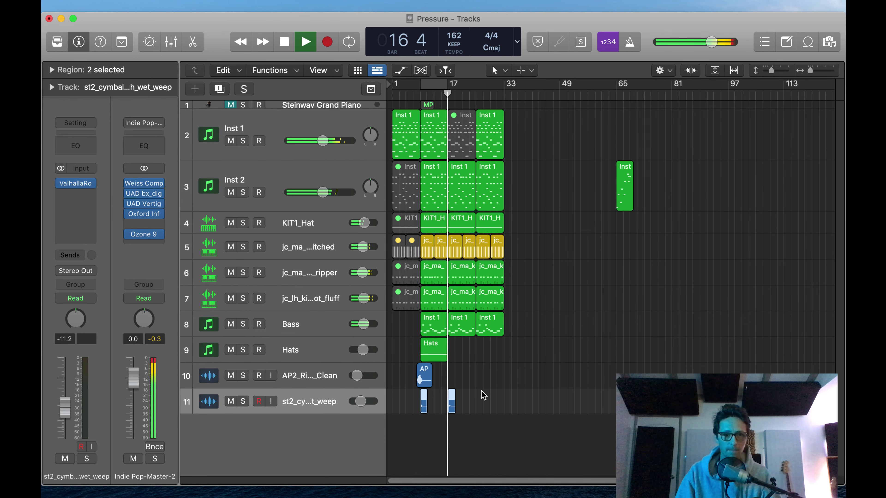
drag(359, 406, 347, 413)
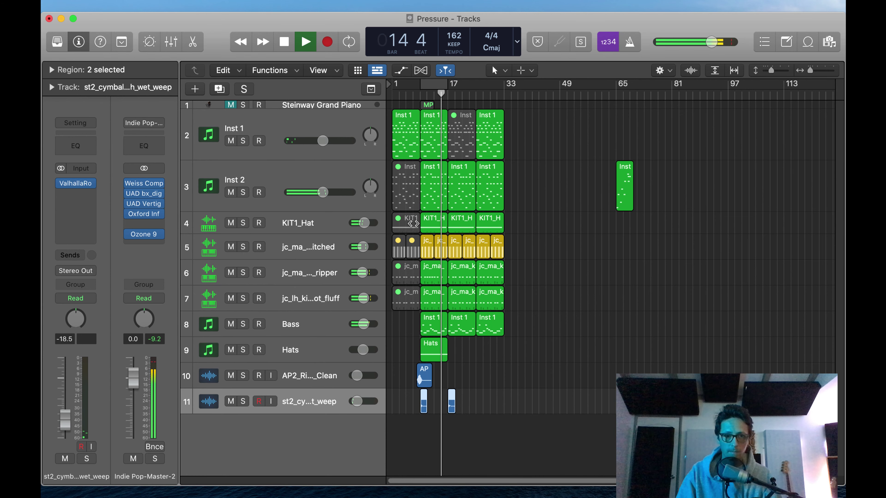
click(298, 324)
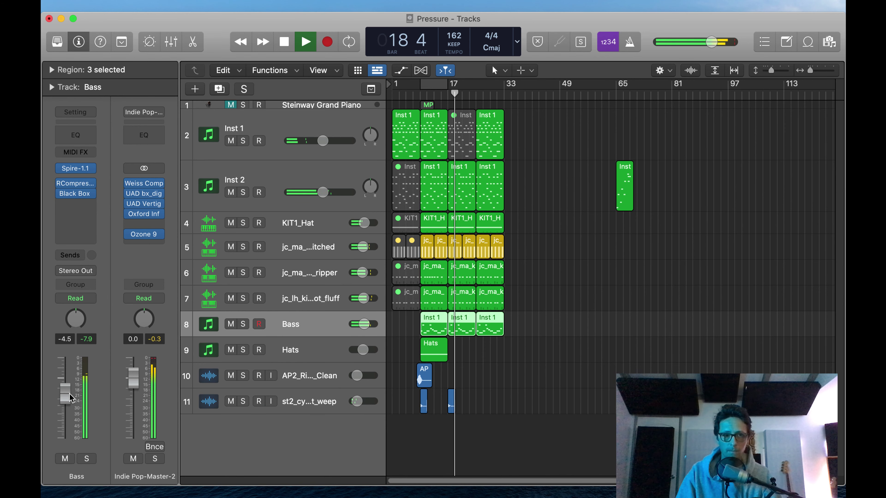
click(277, 177)
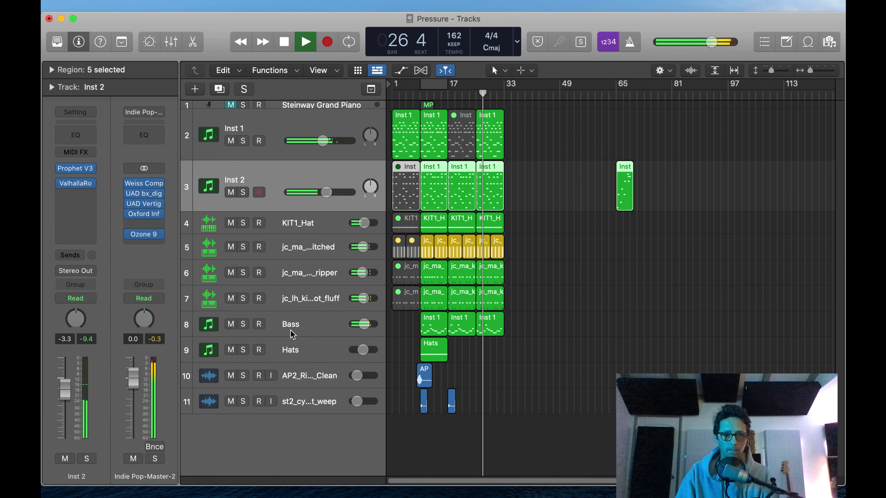
Copy the regions of the bar 9 section on tracks 2 to 11, including the riser and crash, to bar 33
drag(426, 421, 521, 130)
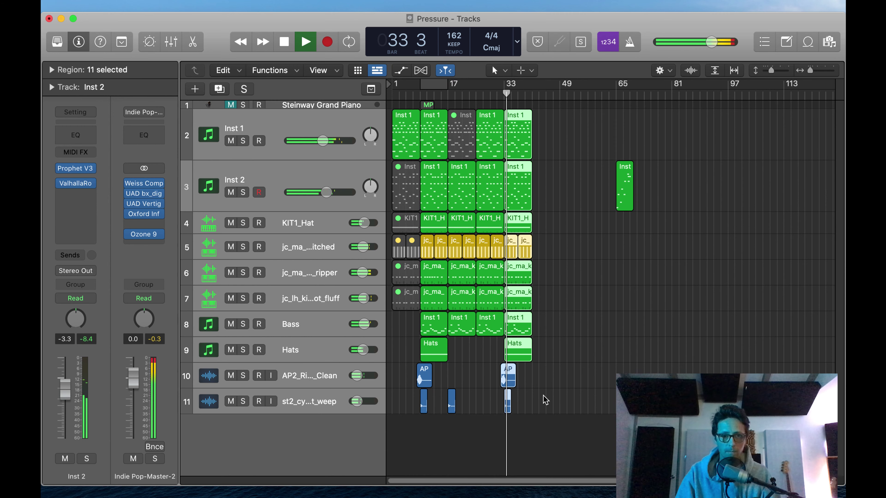
click(481, 387)
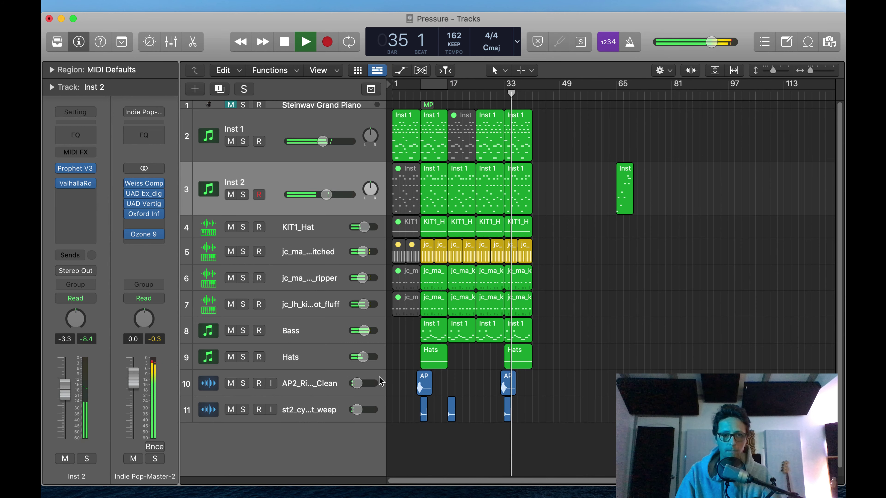
drag(356, 384, 355, 384)
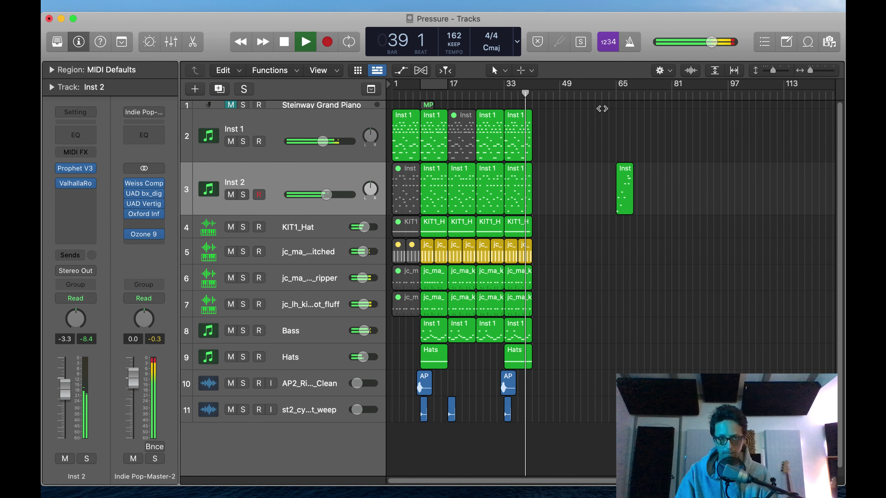
Play from just before bar 17 and mute the Bass region that starts at bar 17
click(446, 98)
click(465, 337)
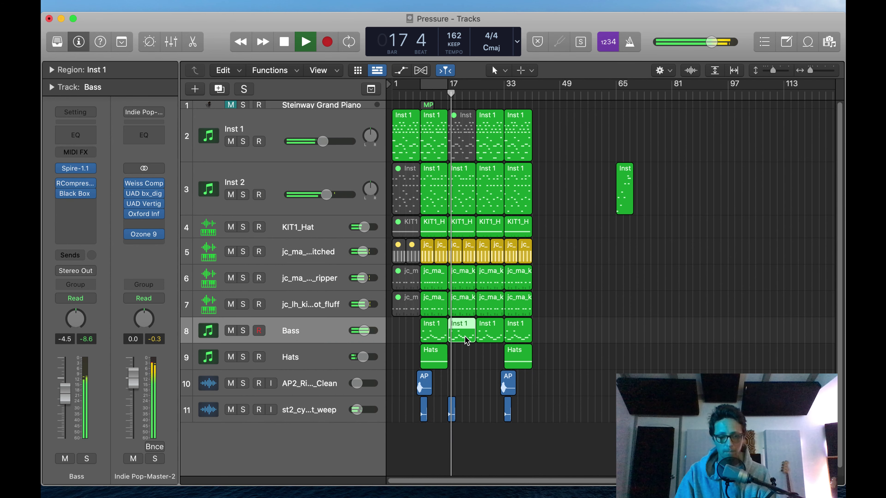
key(ctrl+m)
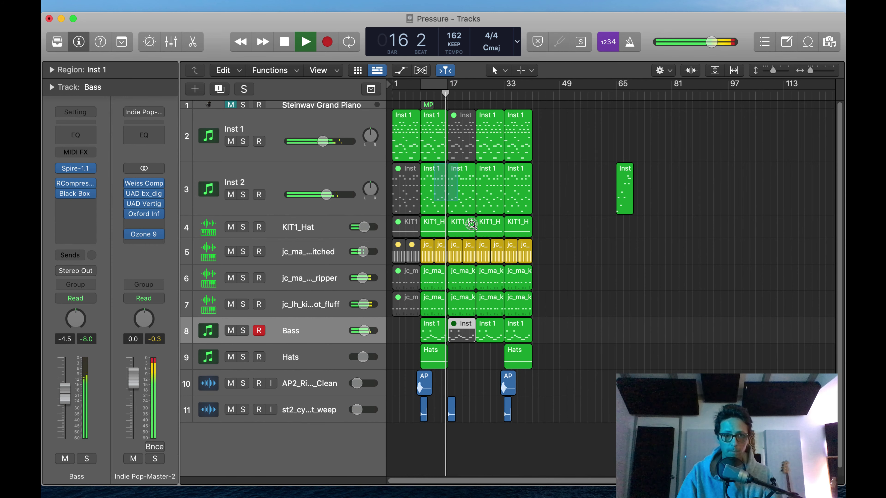
Unmute the Inst 1 region at bar 17 and replay from just before that bar
ctrl+alt+click(471, 224)
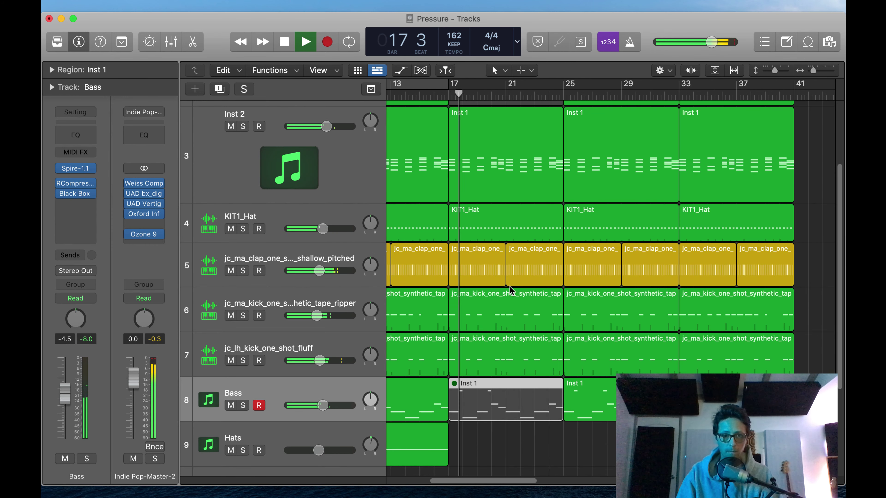
scroll(509, 290, up, 3)
click(460, 139)
key(ctrl+m)
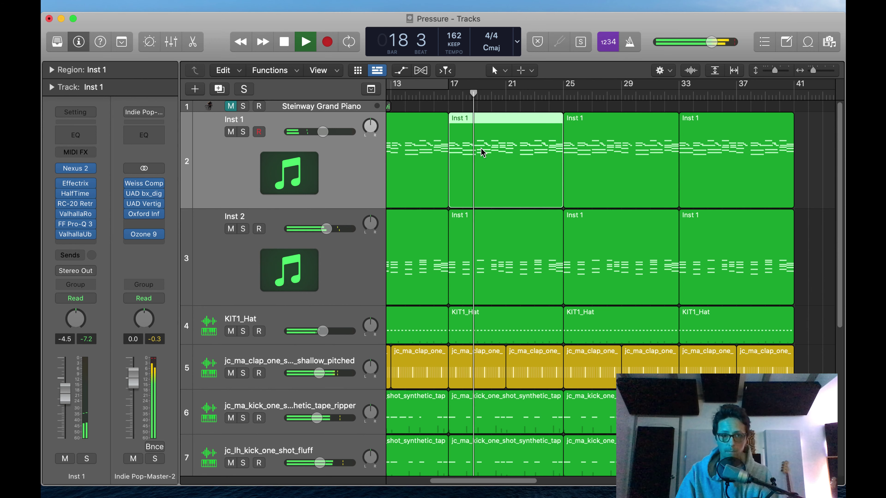
click(435, 98)
ctrl+alt+click(509, 260)
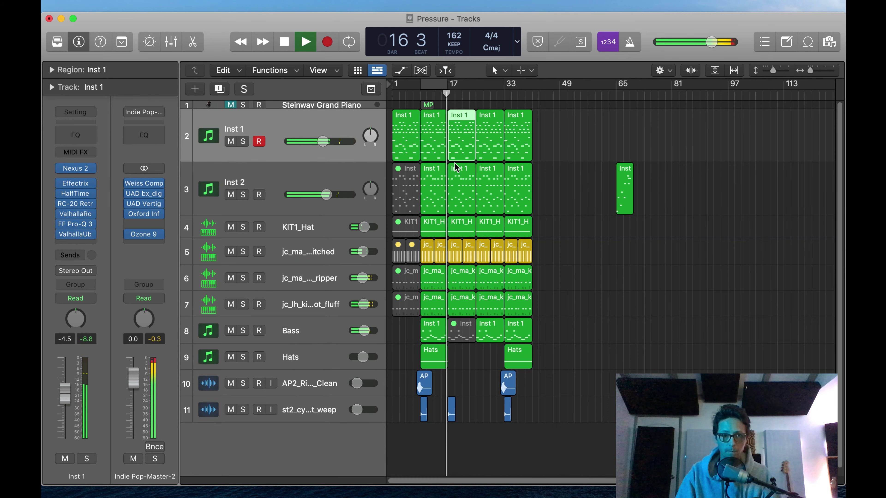
Mute the Inst 2 region at bar 17 and keep listening through to the bar 25 section
click(460, 186)
key(ctrl+m)
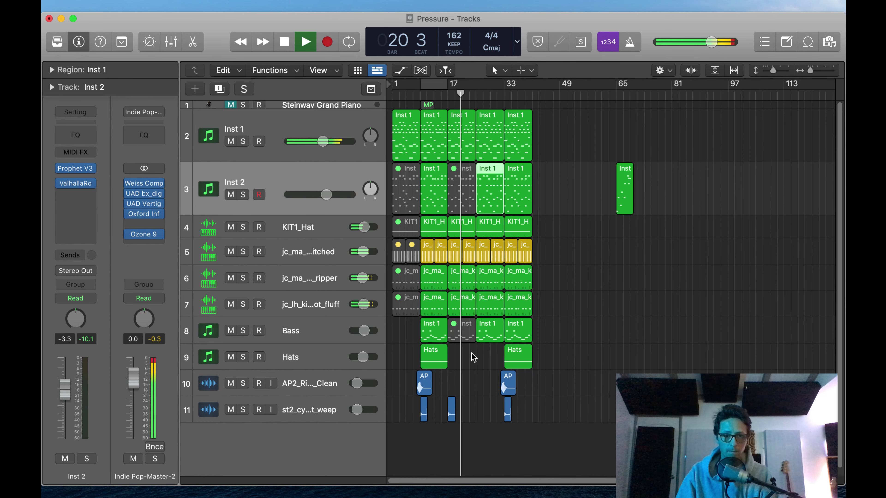
drag(417, 270, 537, 422)
ctrl+alt+click(564, 359)
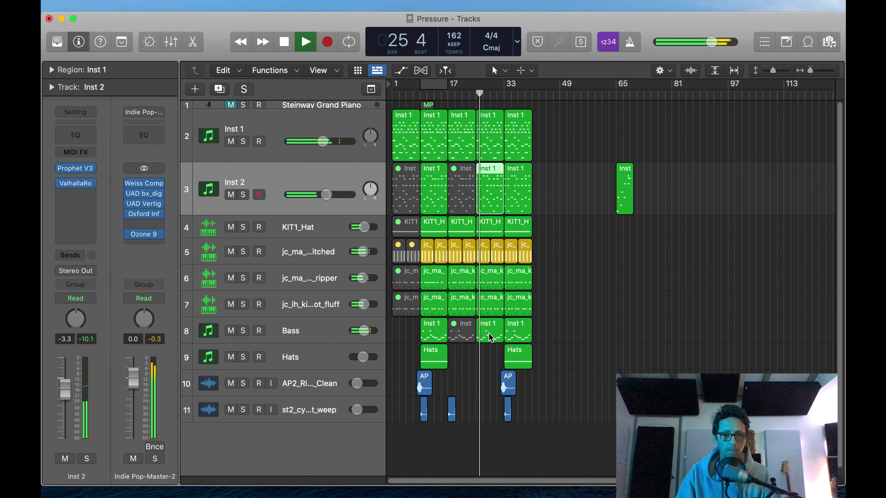
Stop playback, open the Bass region at bar 25 in the Piano Roll and delete its two short high notes
drag(460, 286, 512, 347)
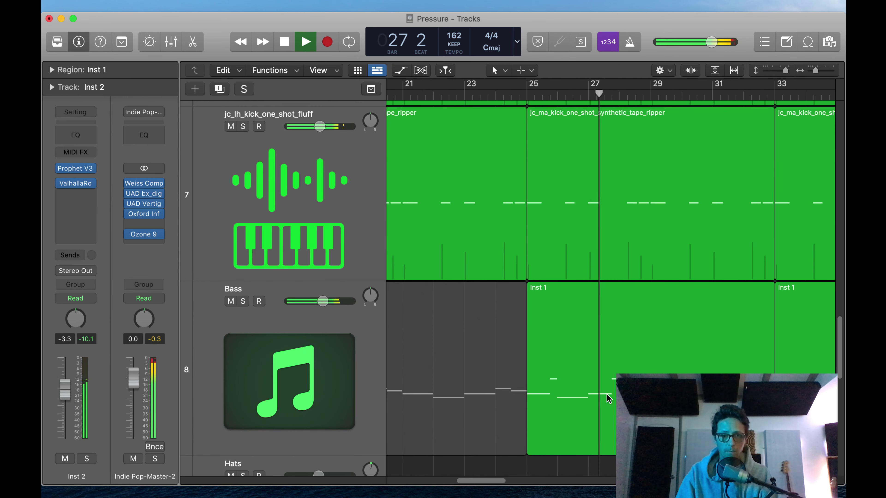
key(space)
double_click(537, 346)
key(z)
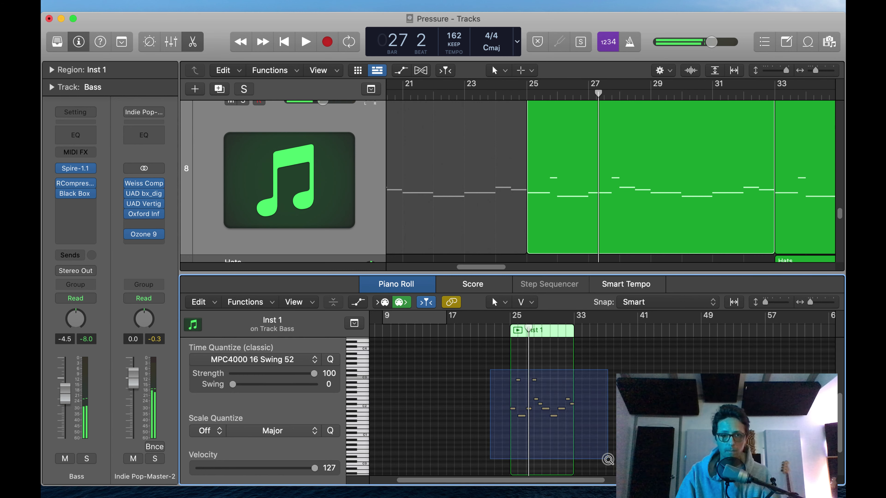
click(474, 356)
shift+click(534, 357)
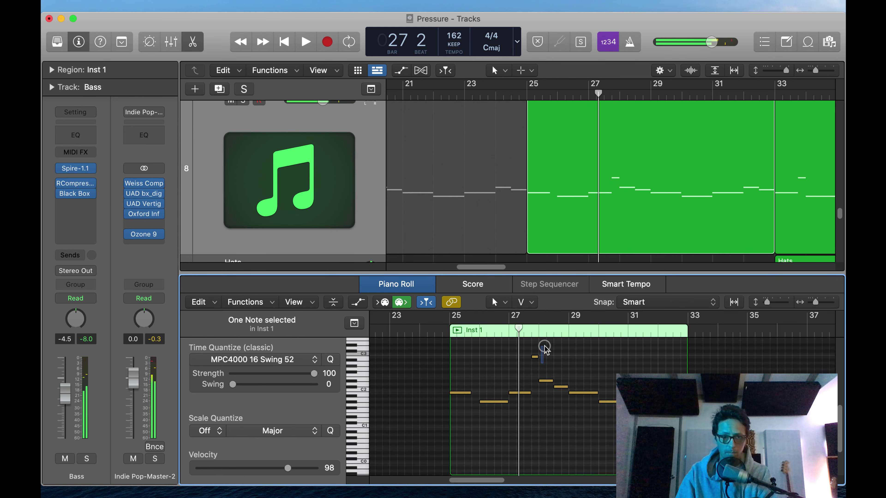
key(Delete)
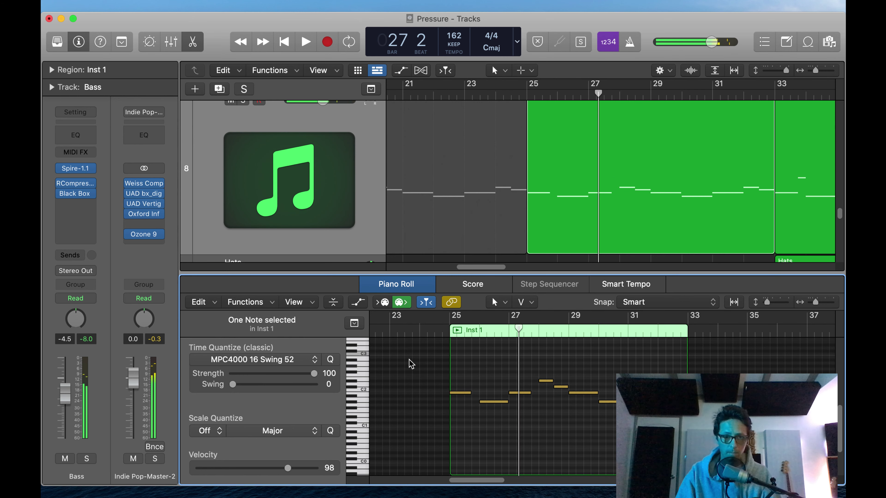
Extend the opening notes of the Bass region at bar 25 to meet the following notes and play from just before that bar
drag(420, 361, 653, 461)
drag(603, 416, 446, 360)
key(shift+l)
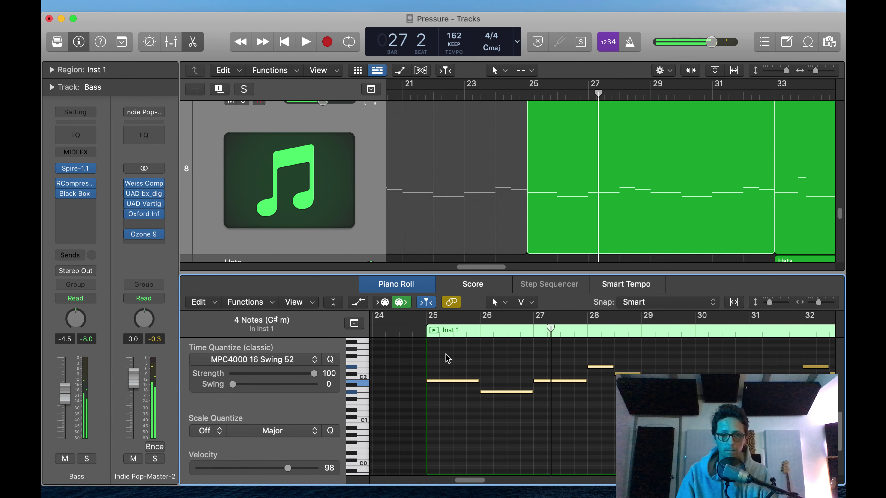
click(515, 94)
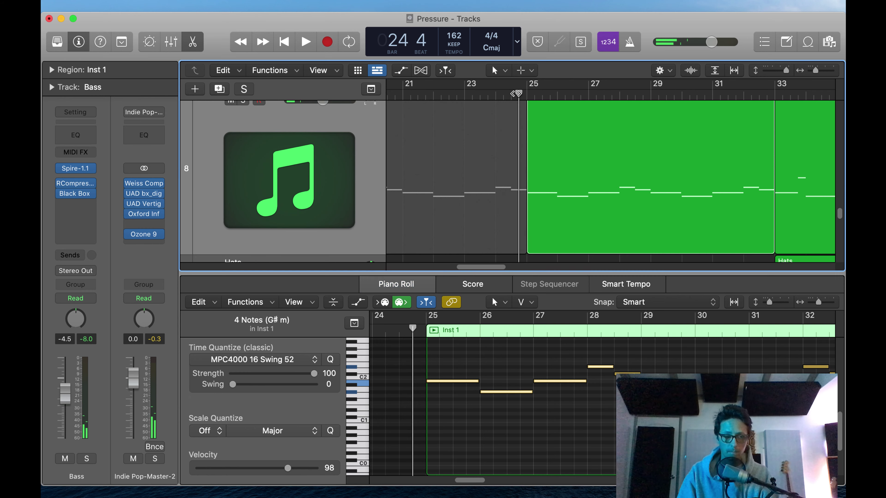
key(space)
Close the Piano Roll and repeat all regions of the bar 33 section, from Inst 1 through Hats, once at bar 41
key(e)
key(z)
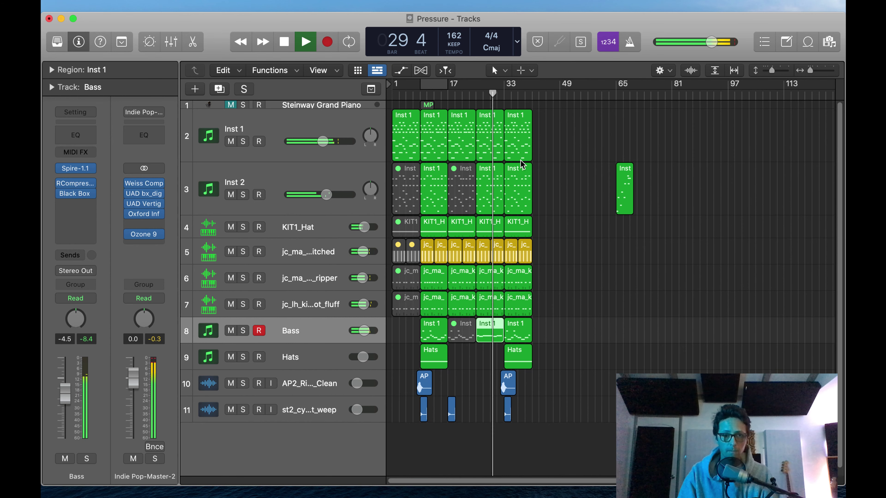
drag(548, 124, 514, 365)
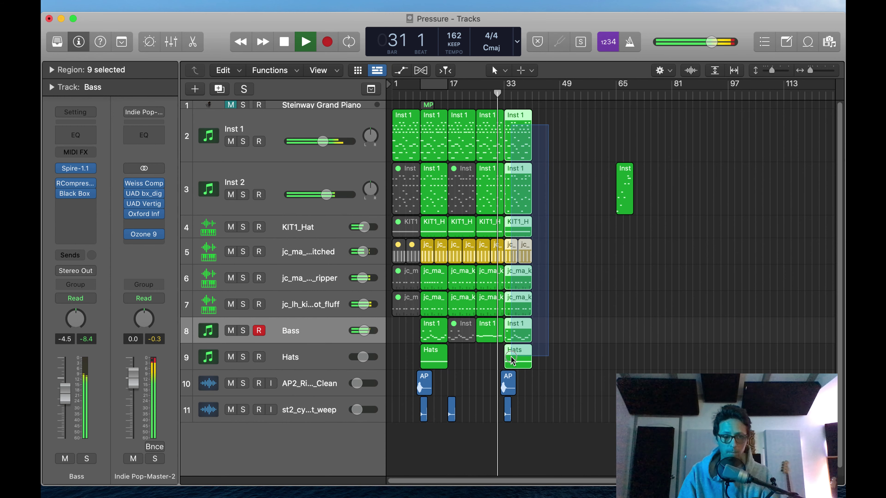
key(super+r)
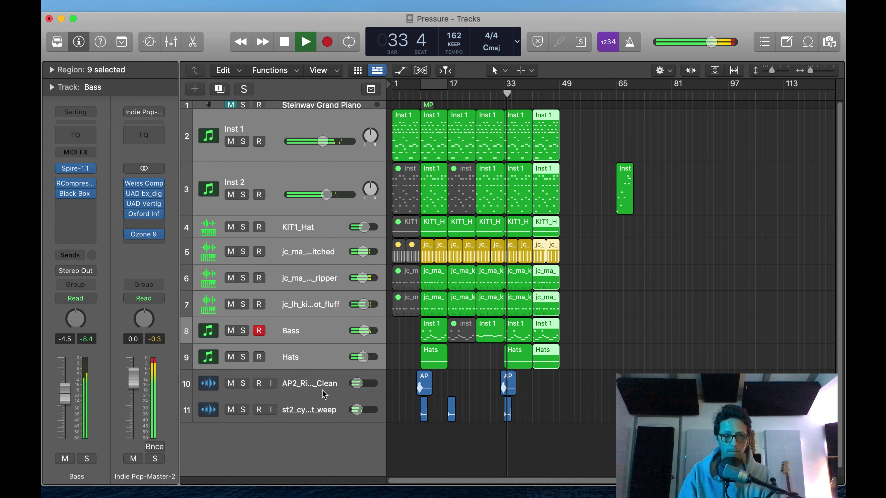
Set the riser track's volume to -24.0 dB and cut off the first riser region's tail at bar 9
click(282, 394)
drag(68, 425, 68, 427)
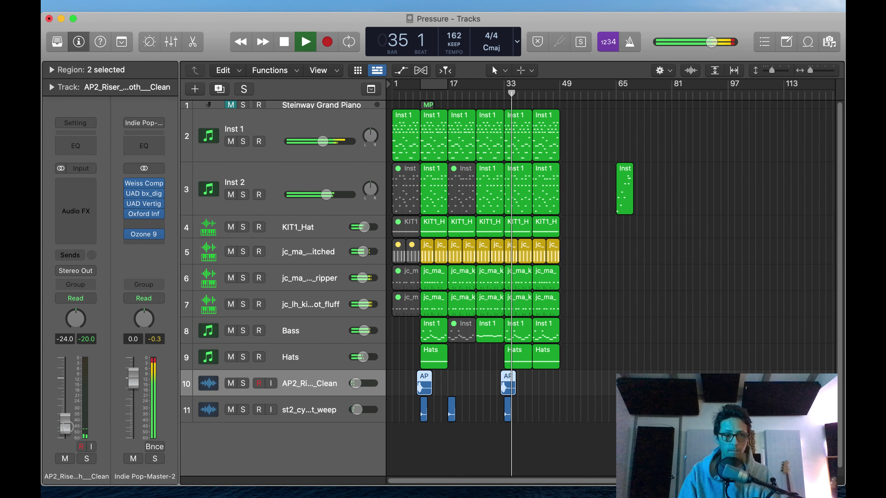
drag(403, 361, 495, 433)
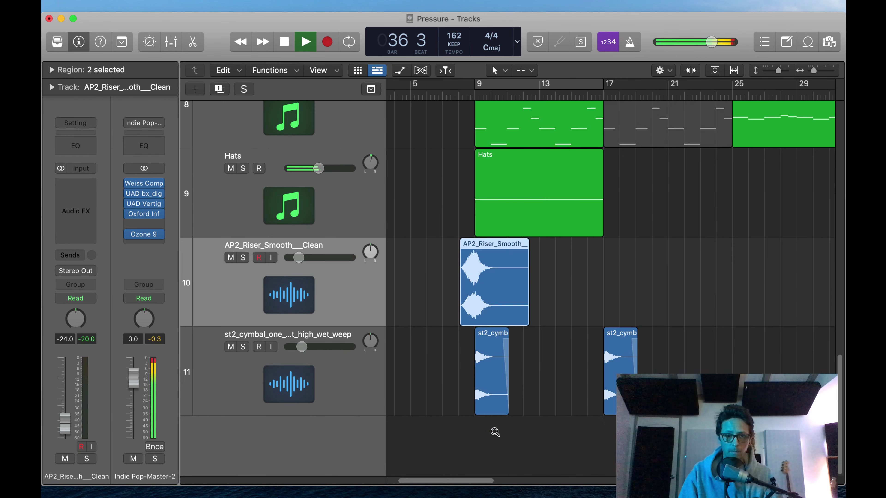
drag(451, 216, 522, 312)
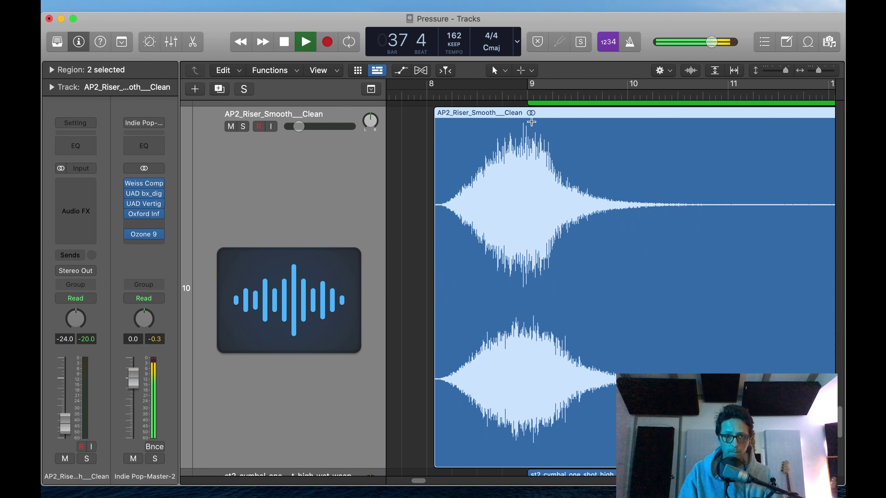
click(527, 126)
key(Delete)
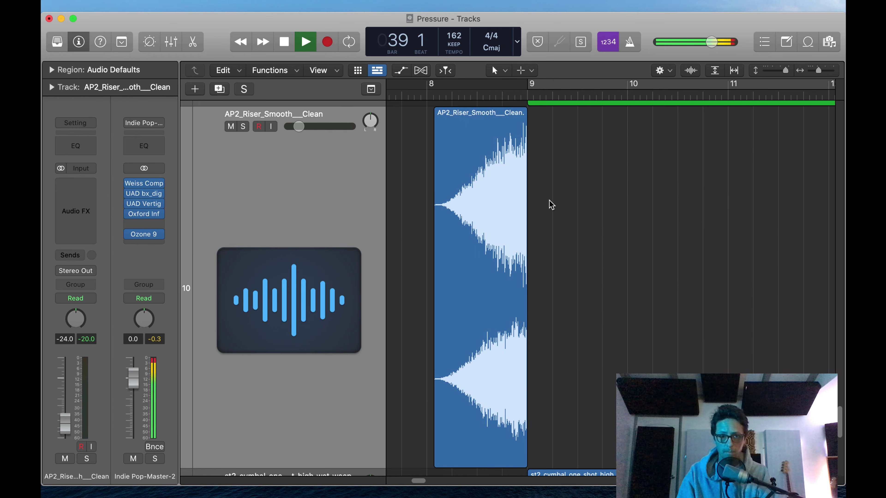
Add a very short fade-out to the end of the first riser region at bar 9 and listen to the transition
drag(505, 186, 530, 222)
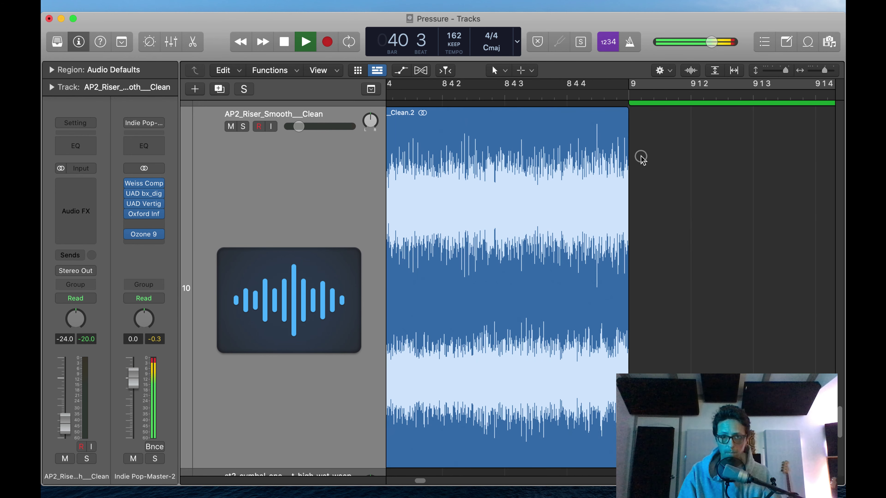
drag(589, 166, 773, 356)
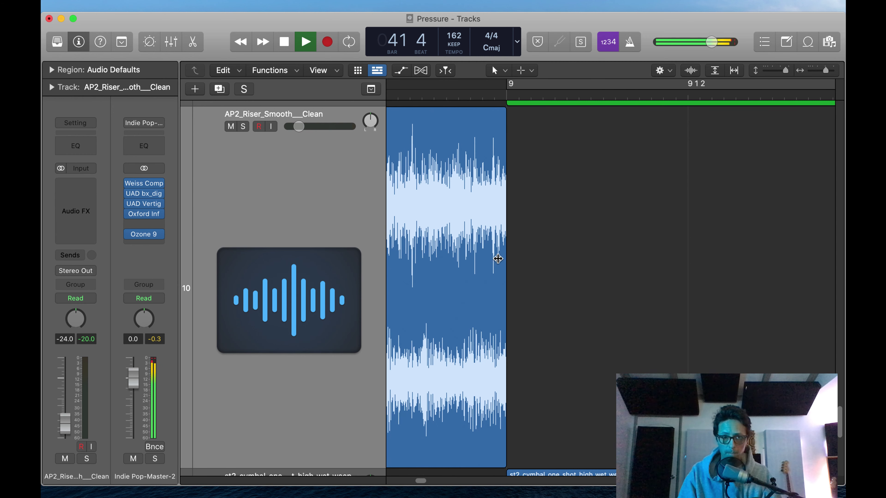
drag(498, 258, 514, 267)
ctrl+alt+click(550, 262)
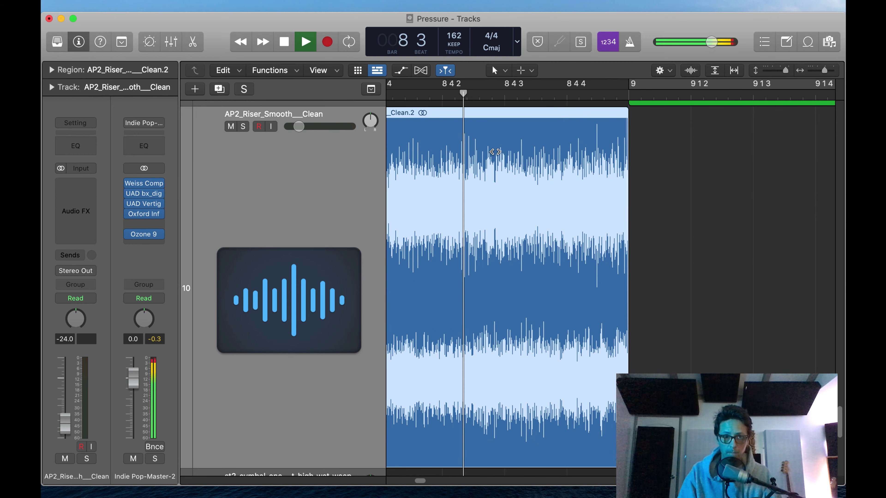
ctrl+alt+click(568, 287)
ctrl+alt+click(570, 289)
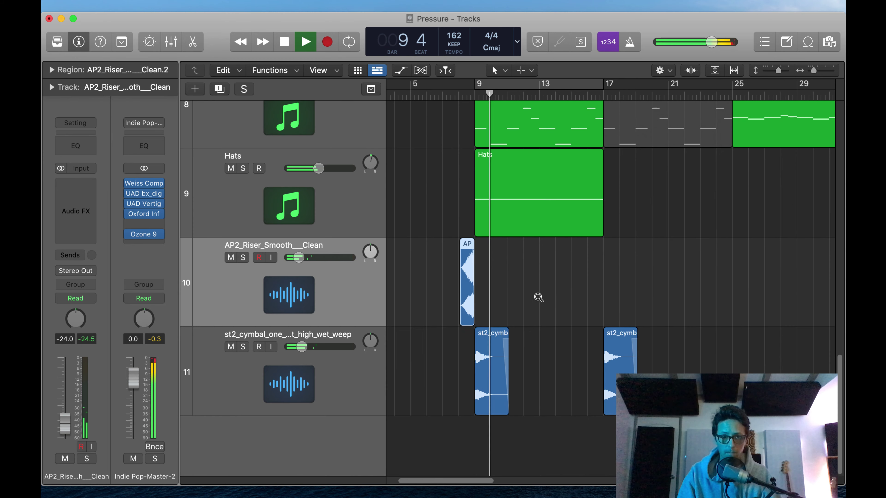
Move the first cymbal crash region slightly ahead of bar 9 and replay the transition from bar 8
drag(447, 275, 510, 268)
drag(502, 182, 616, 370)
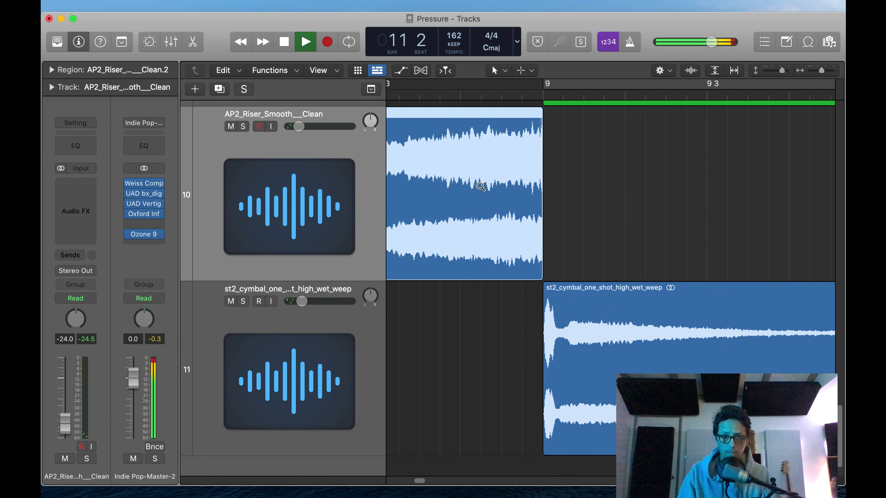
drag(483, 194, 604, 407)
drag(531, 217, 682, 385)
drag(557, 333, 524, 347)
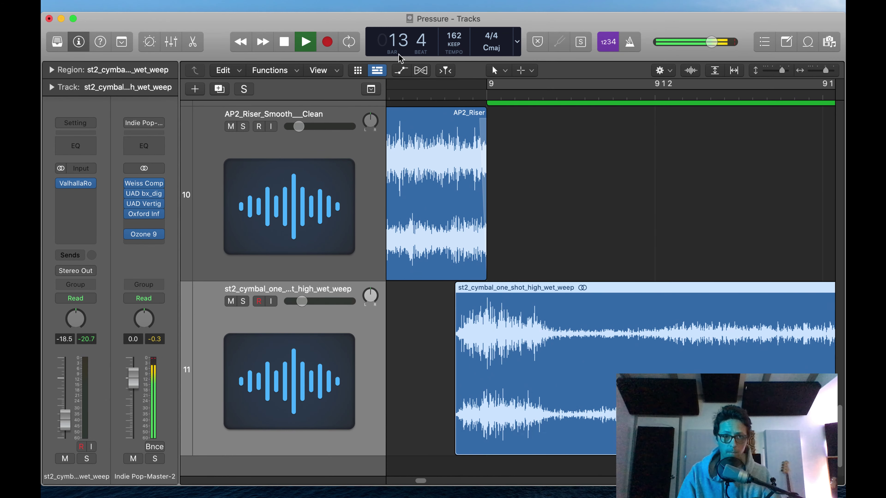
click(416, 96)
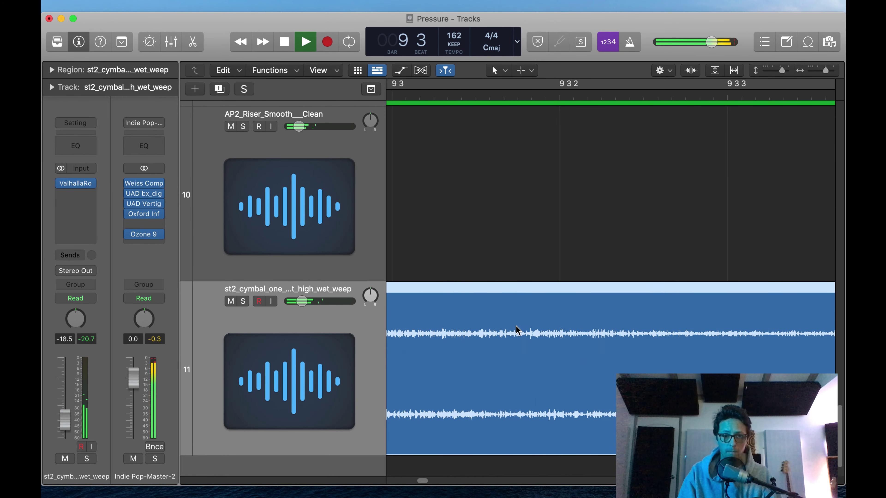
ctrl+alt+click(518, 324)
click(432, 93)
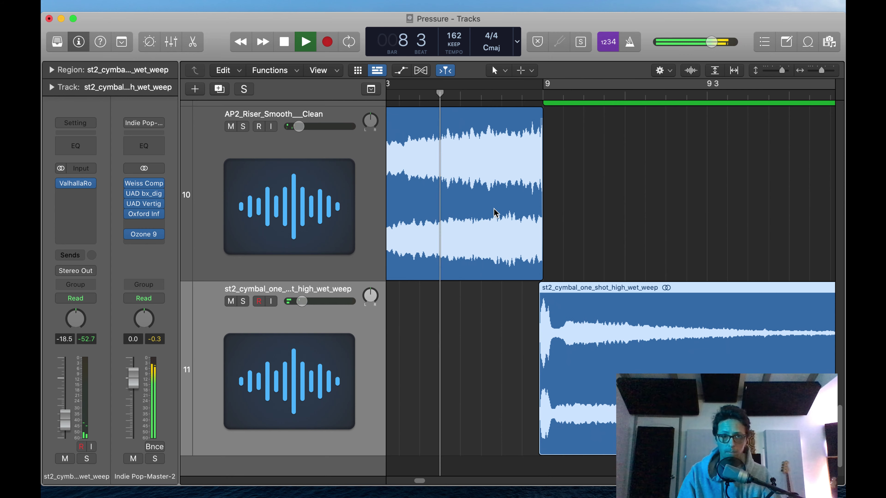
ctrl+alt+click(643, 354)
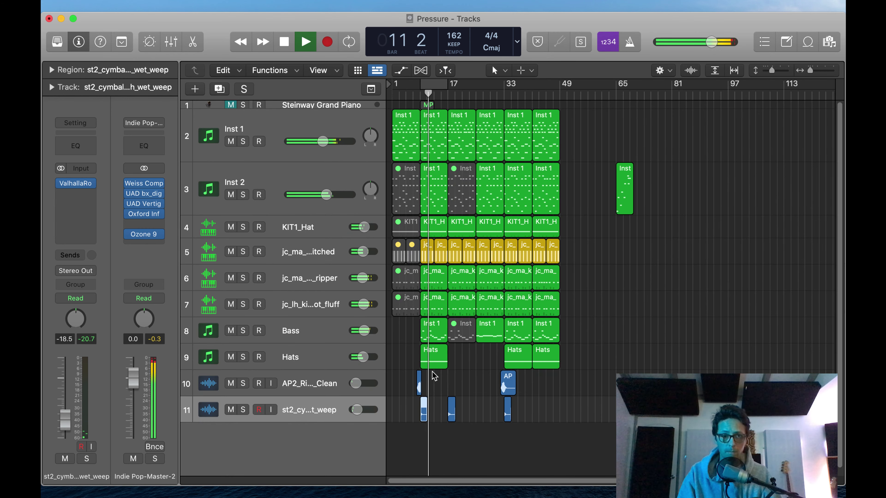
Move the cymbal crash region at bar 17 slightly earlier, to position 16 4 4 196
drag(432, 371, 480, 432)
drag(504, 287, 607, 373)
drag(513, 246, 597, 335)
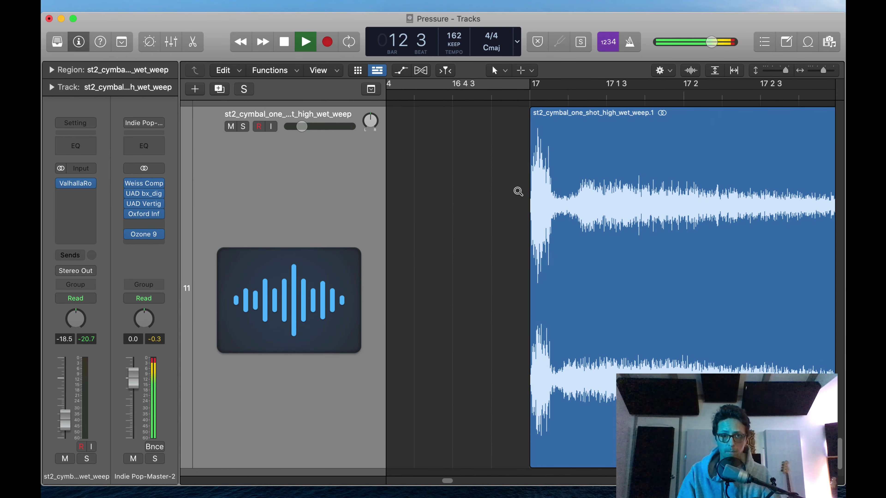
drag(488, 184, 601, 285)
click(627, 251)
drag(643, 260, 618, 260)
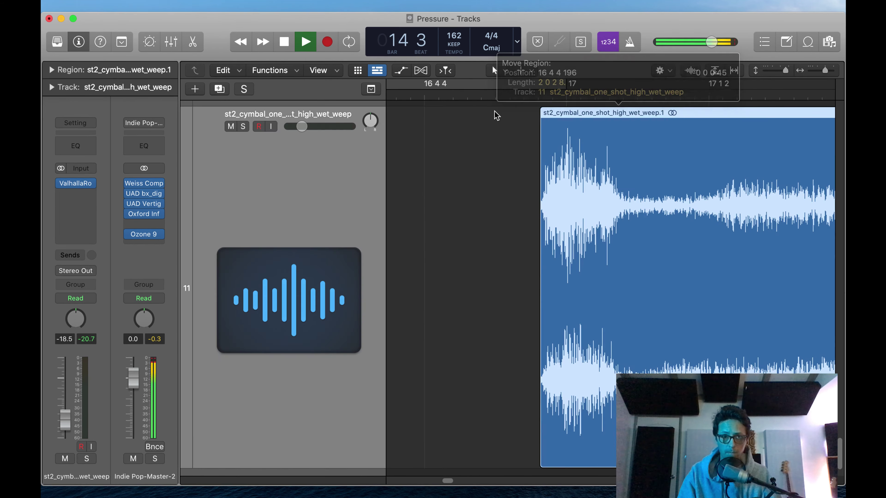
ctrl+alt+click(502, 332)
ctrl+alt+click(611, 288)
ctrl+alt+click(611, 288)
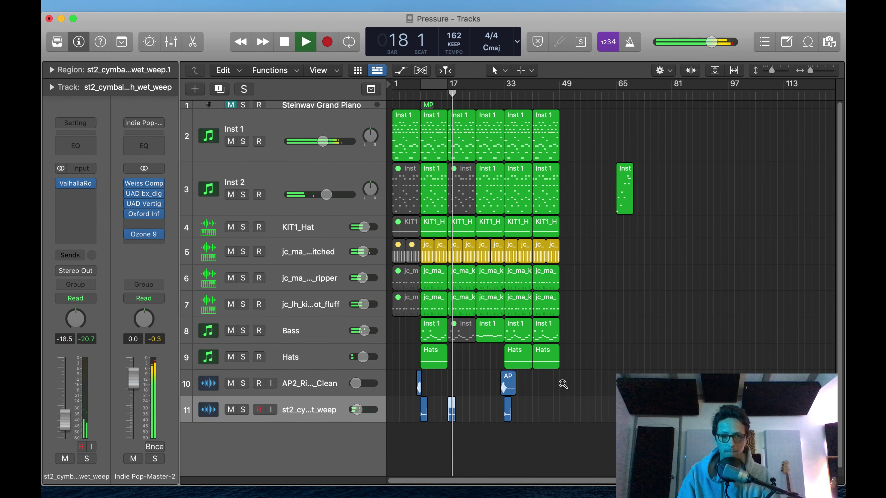
Divide the second riser region at bar 33, delete its tail and fade out the remaining end
drag(480, 363, 543, 449)
drag(531, 251, 676, 426)
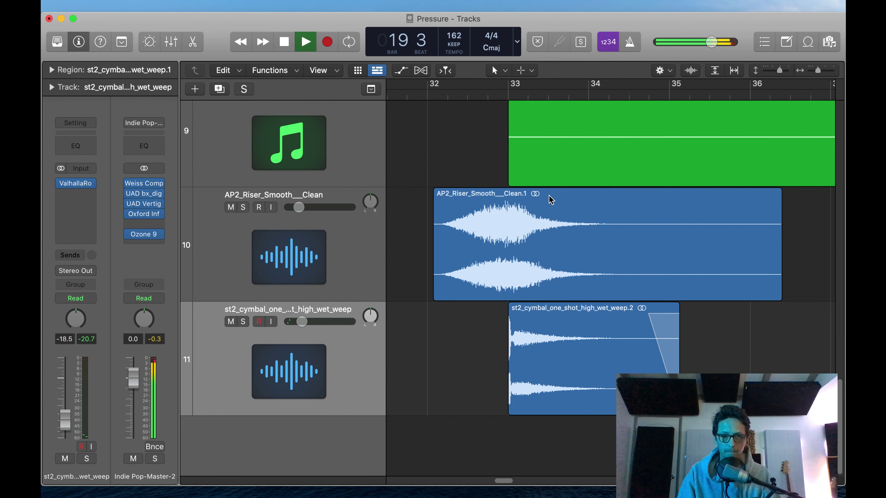
drag(490, 177, 544, 238)
click(506, 132)
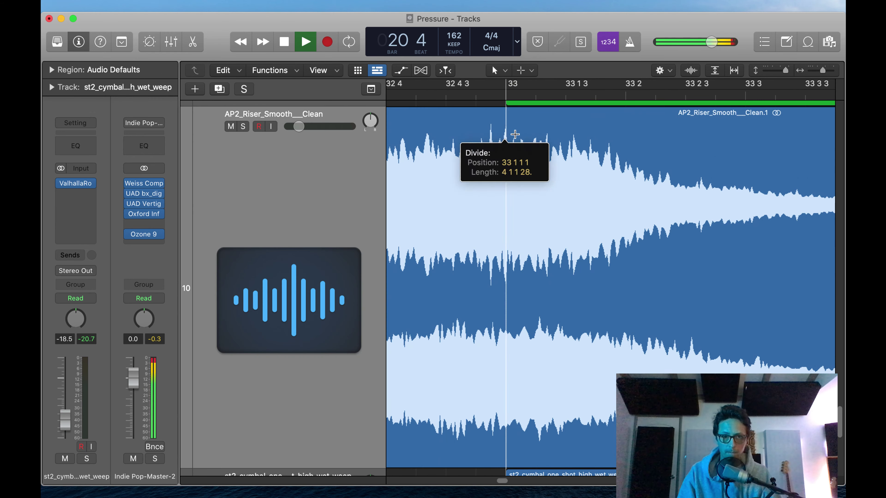
key(Delete)
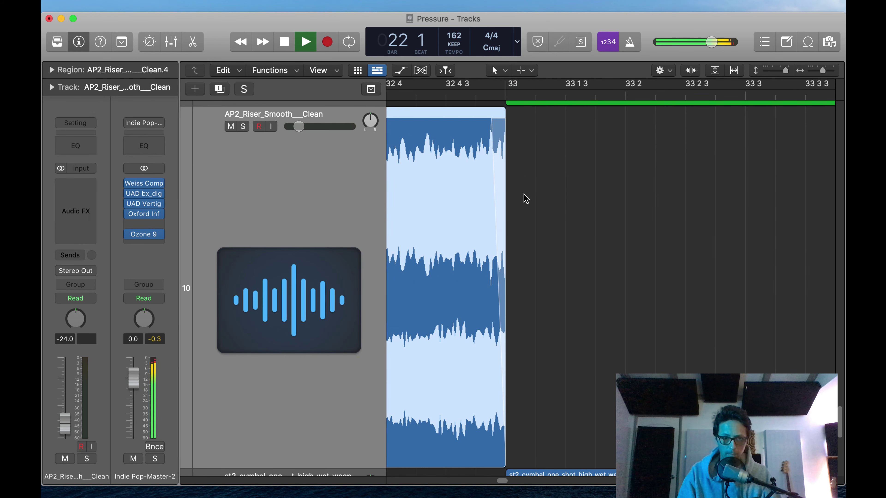
Move the third cymbal crash region slightly ahead of bar 33
ctrl+alt+click(571, 320)
drag(483, 302, 537, 413)
drag(553, 227, 640, 356)
drag(667, 221, 657, 238)
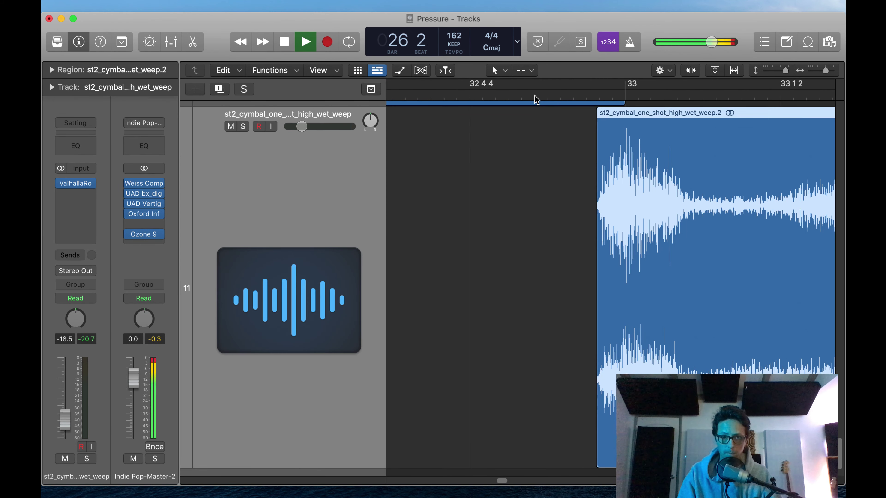
click(521, 216)
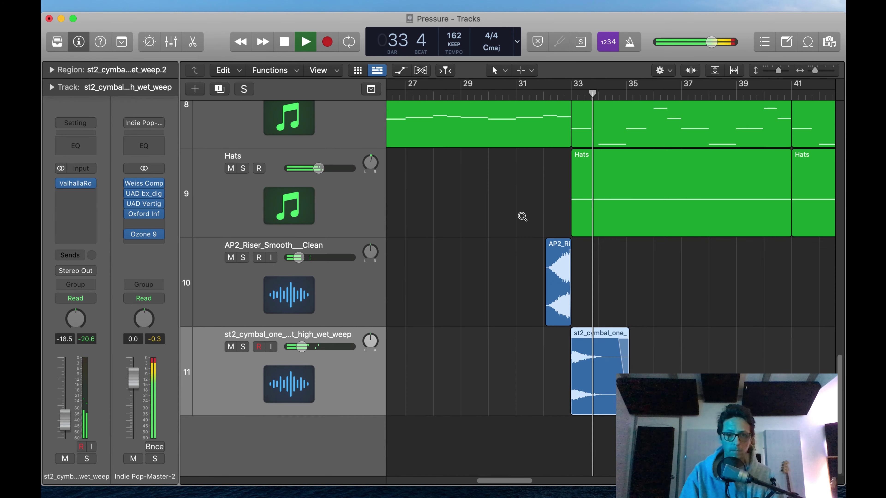
click(521, 216)
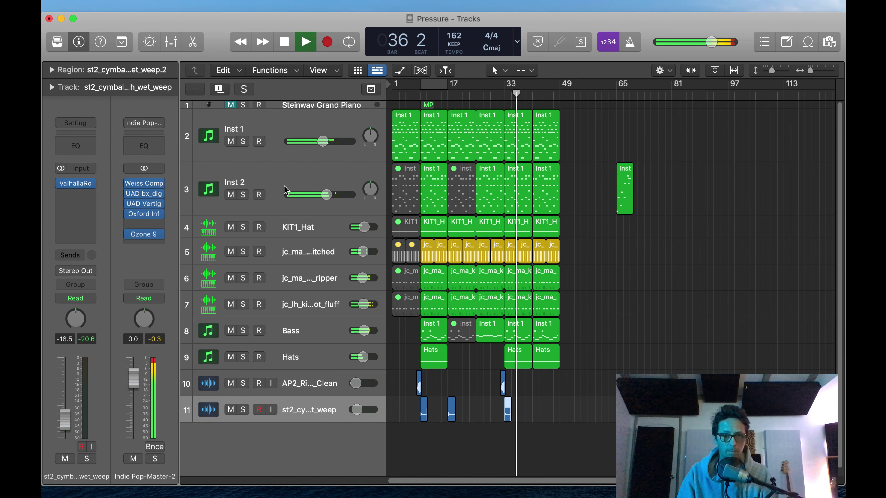
Create a new software instrument track below Inst 2 that duplicates its channel settings
click(303, 167)
click(278, 127)
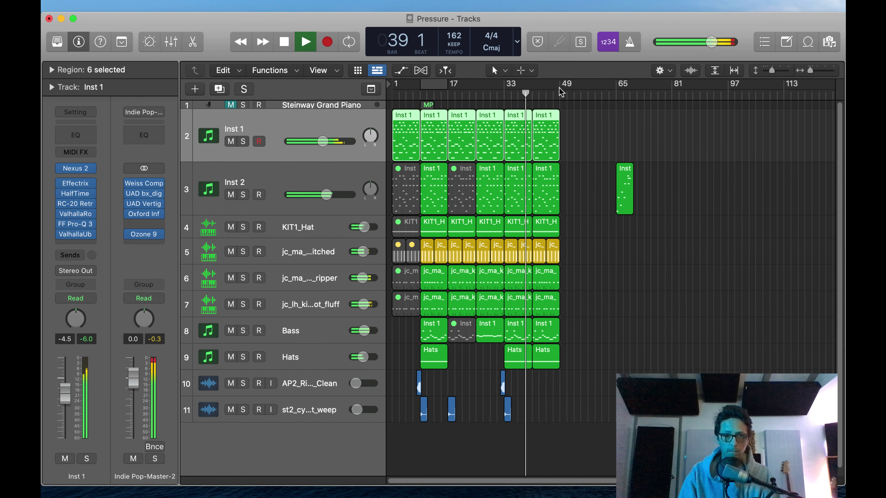
click(257, 181)
key(super+d)
click(302, 234)
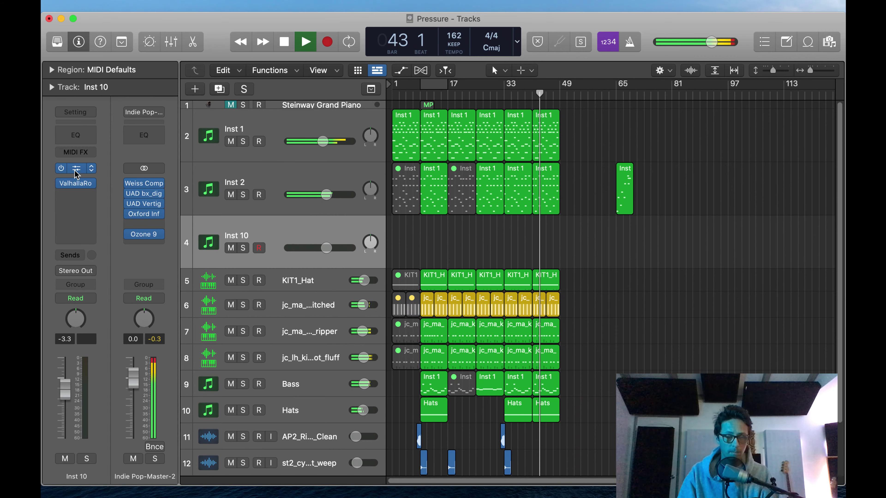
Load the Percussion preset Plinky Plony in the new track's Prophet V3 instrument and close the plug-in window
click(86, 170)
drag(581, 169, 457, 102)
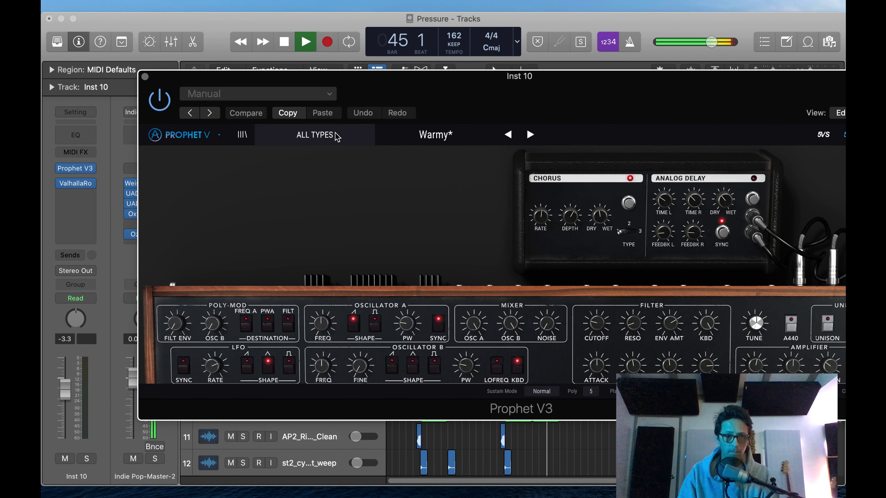
click(335, 136)
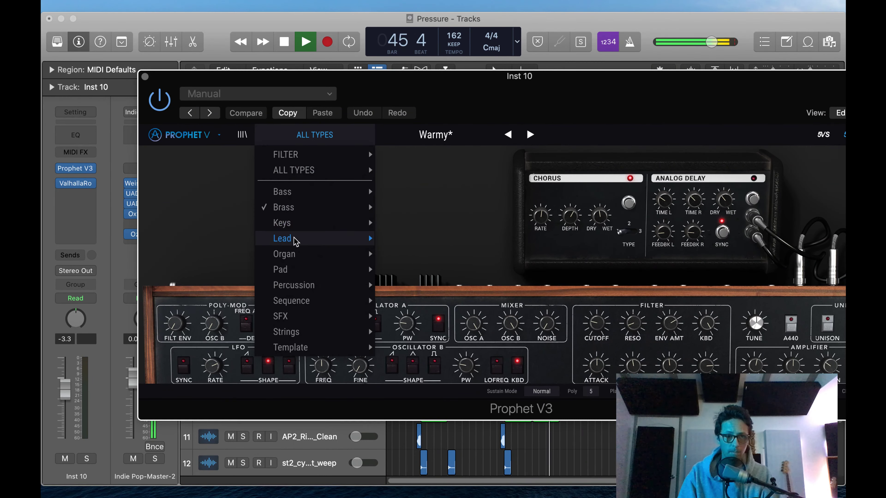
mouse_move(296, 226)
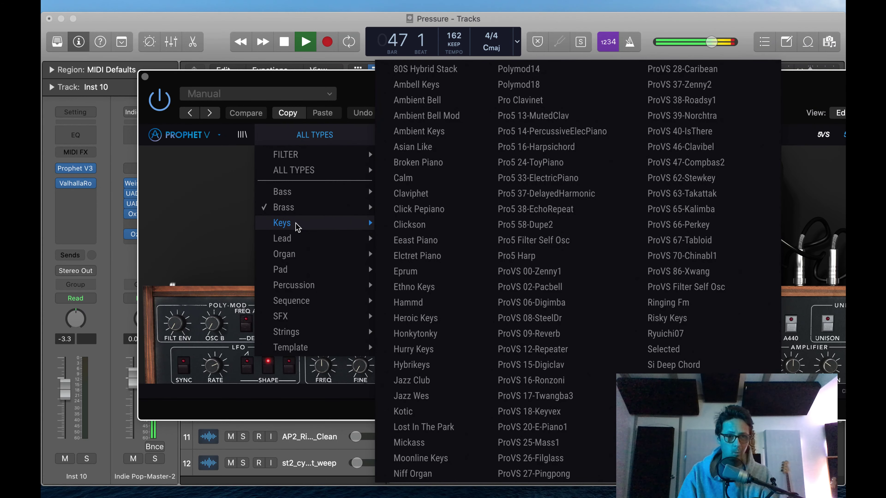
mouse_move(292, 272)
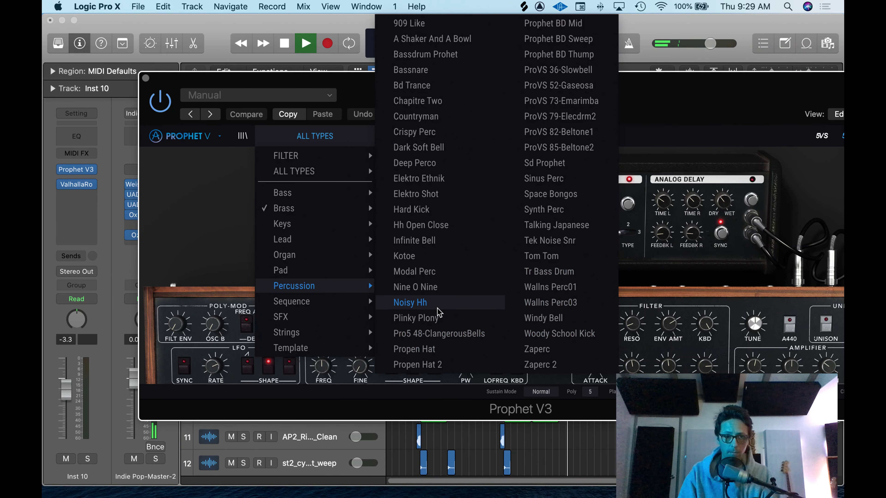
click(438, 320)
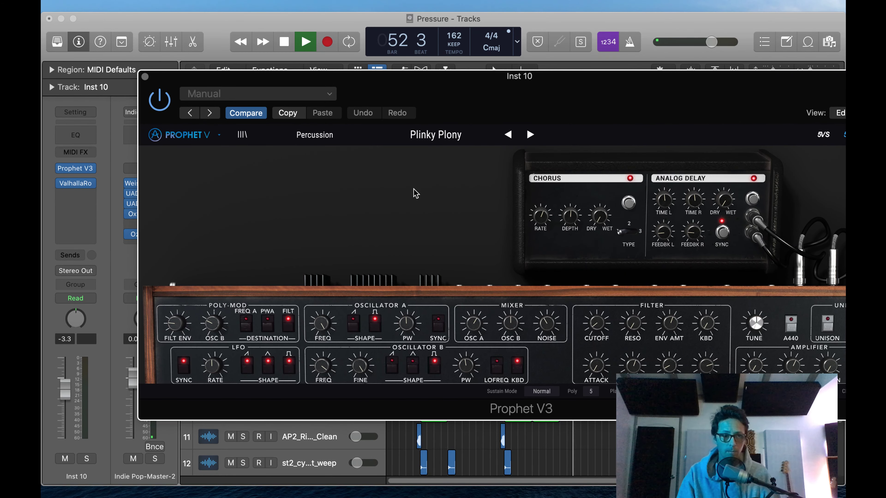
click(146, 78)
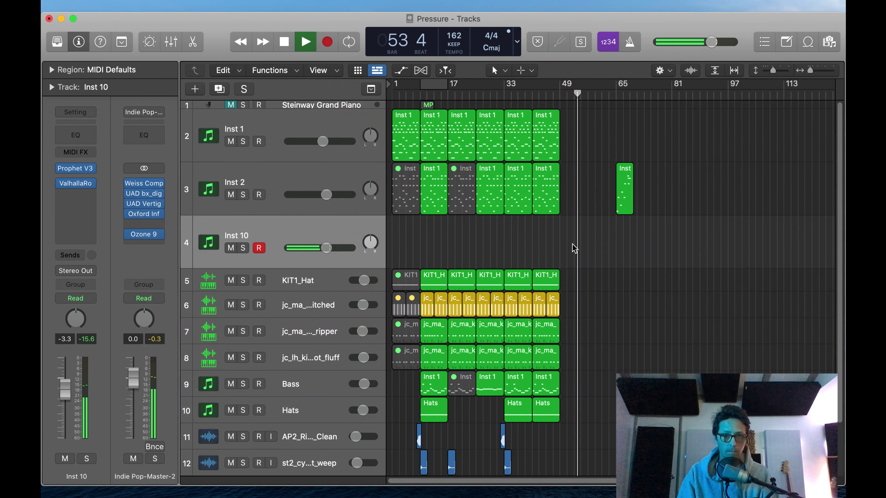
Stop playback and move the spare Inst 2 region near bar 65 to the Inst 10 track at bar 9
key(space)
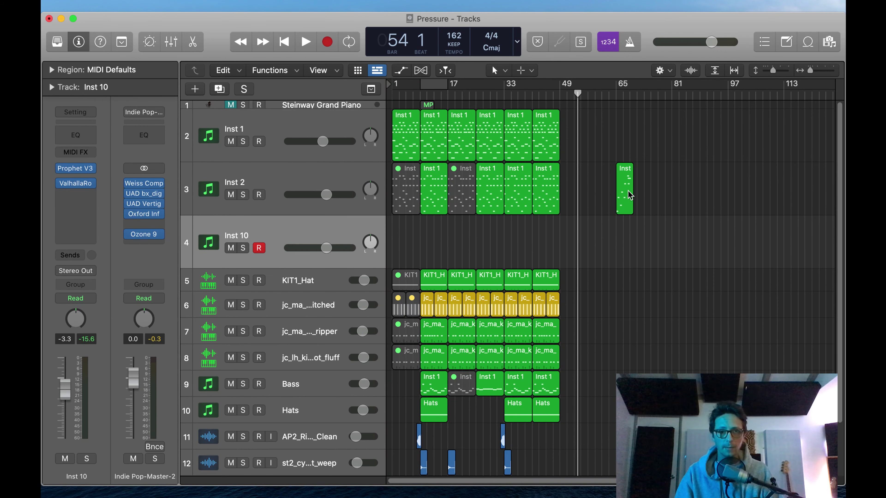
drag(629, 195, 465, 287)
drag(589, 275, 679, 198)
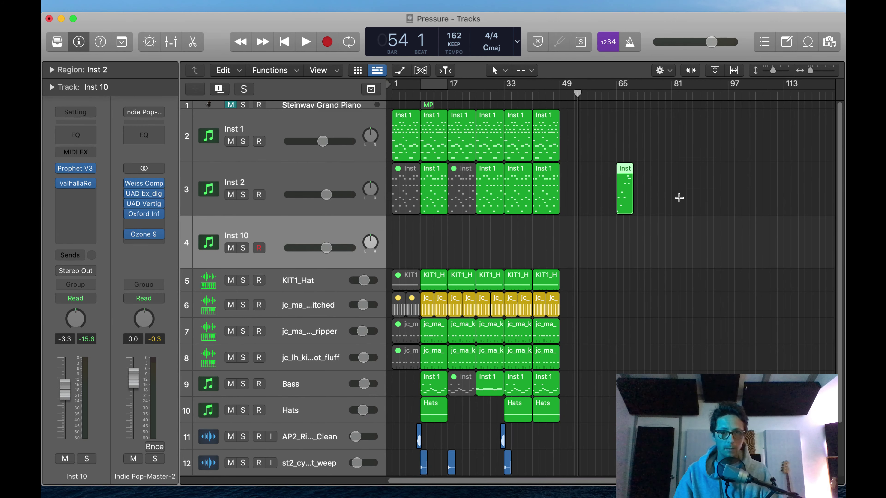
drag(623, 194, 426, 270)
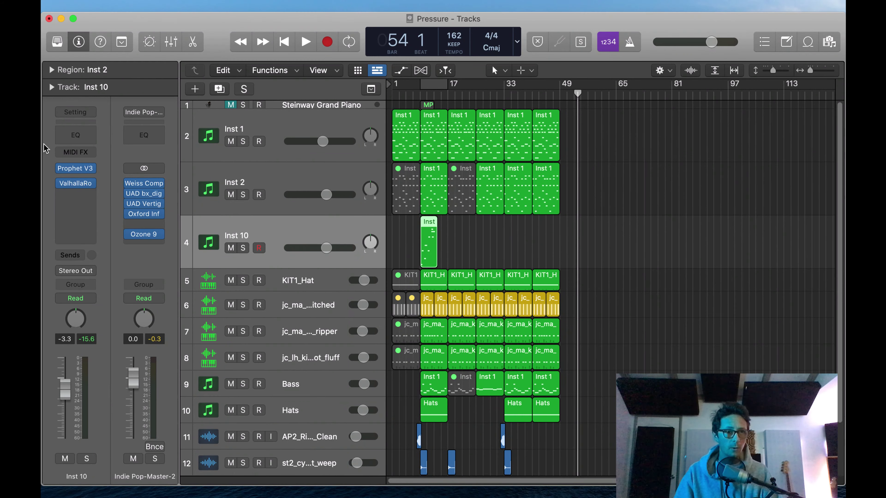
Replace the Prophet V3 instrument on the Inst 10 track with KORG's WAVESTATION
click(89, 169)
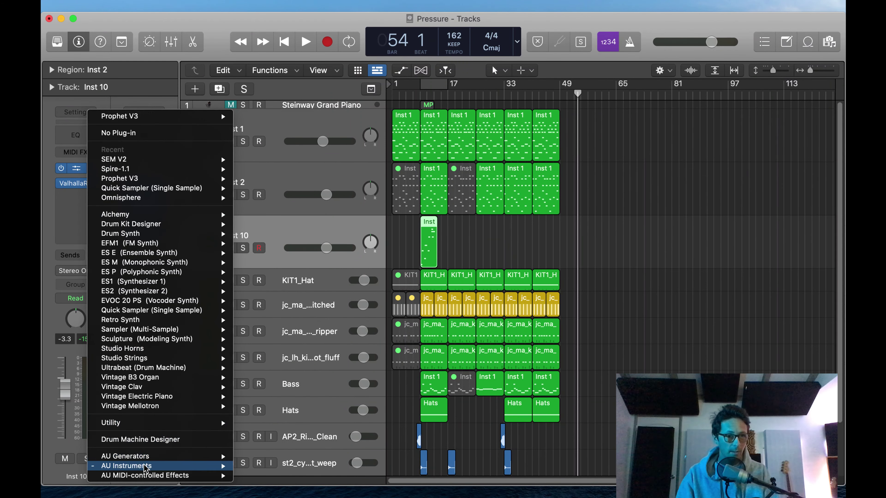
mouse_move(170, 467)
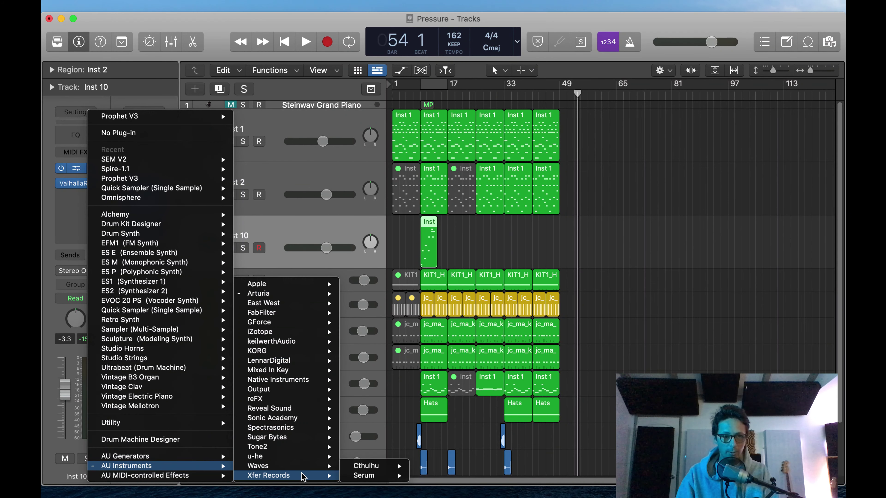
mouse_move(316, 418)
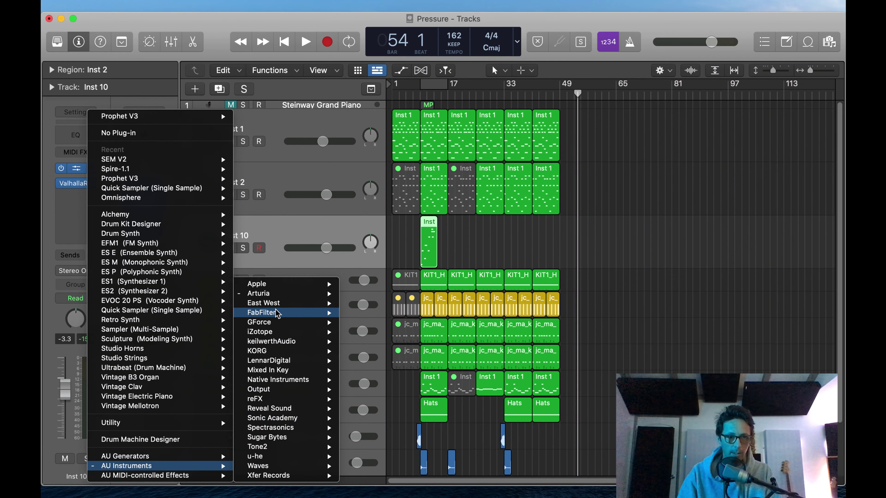
mouse_move(278, 315)
mouse_move(285, 354)
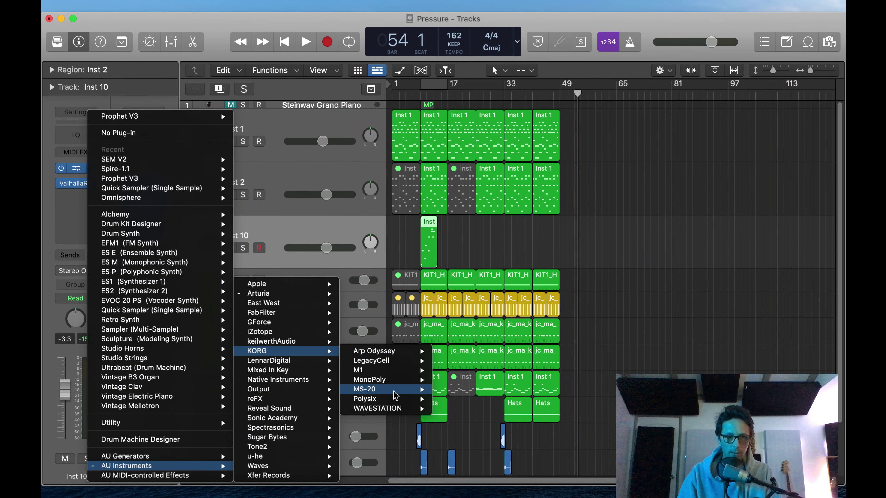
mouse_move(403, 411)
click(456, 409)
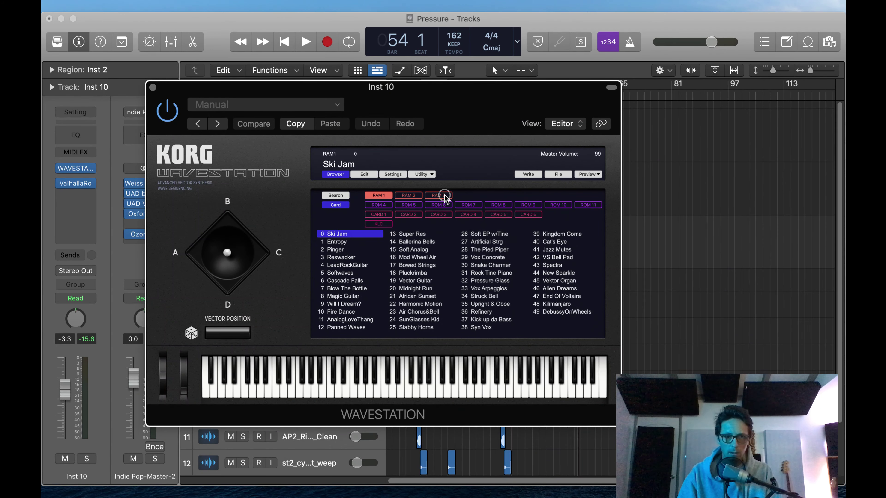
Load the SynBell 1 preset from the WAVESTATION's RAM 3 bank and close the plug-in window
click(445, 196)
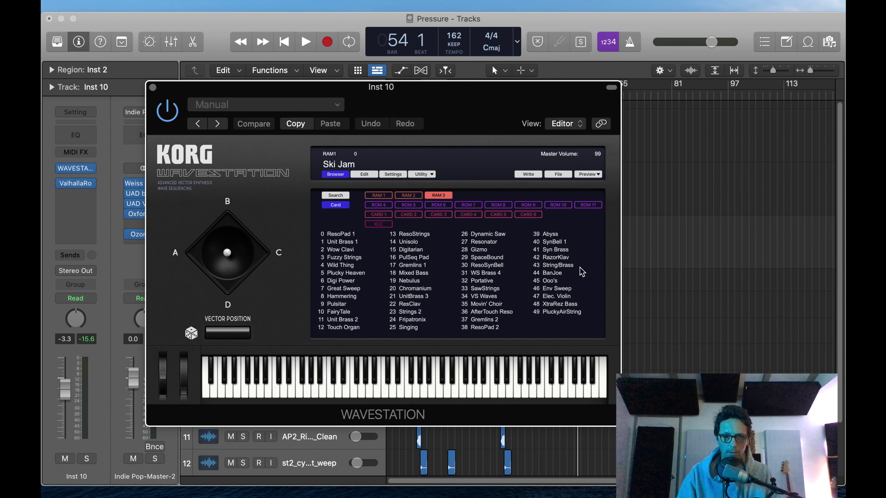
click(557, 250)
click(546, 242)
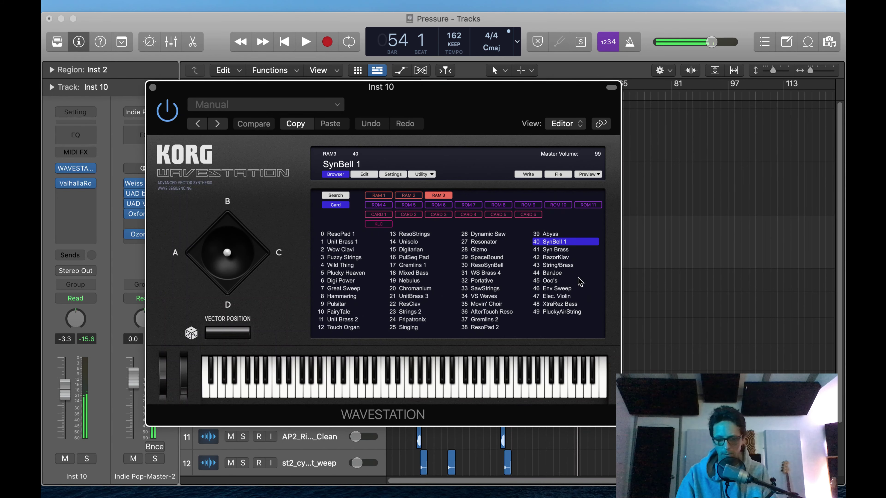
click(153, 87)
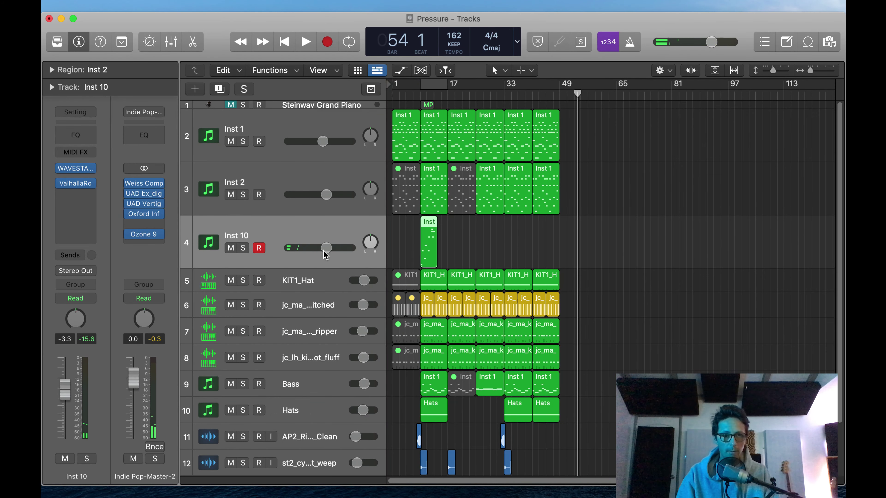
Play the arrangement from about bar 6 and raise the Inst 10 track volume to -2.1 dB
key(Return)
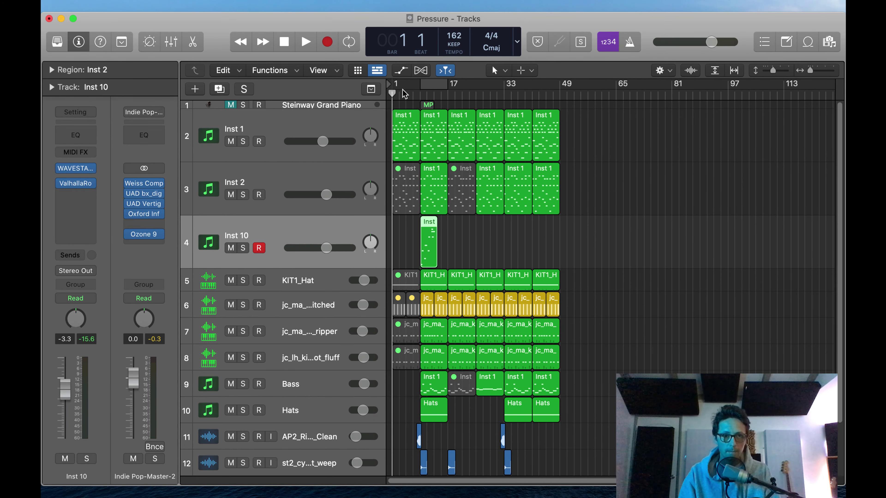
click(412, 94)
key(space)
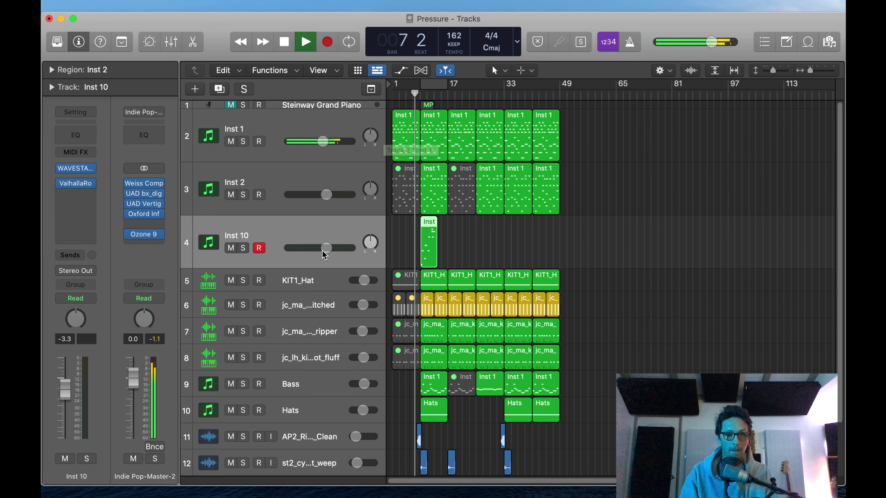
mouse_move(322, 249)
mouse_down()
mouse_move(306, 265)
mouse_move(330, 238)
mouse_up()
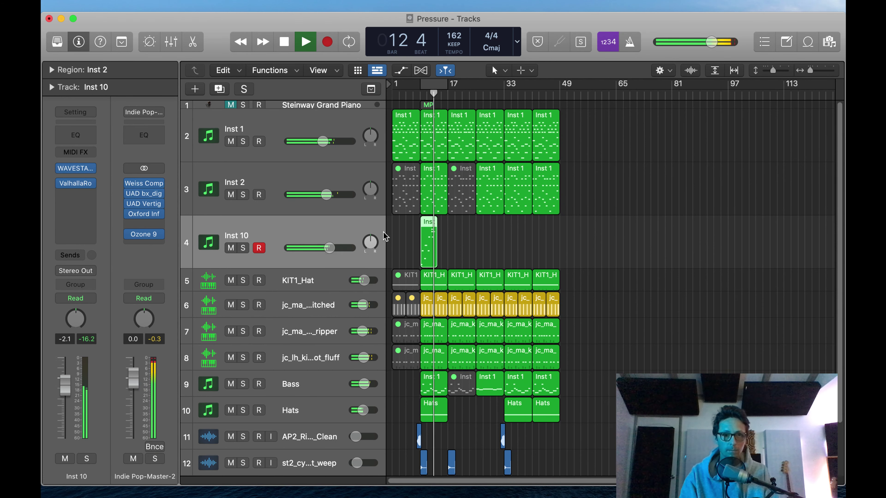
Repeat the Inst 2 region on the Inst 10 track and move the copy to start at bar 13
key(super+r)
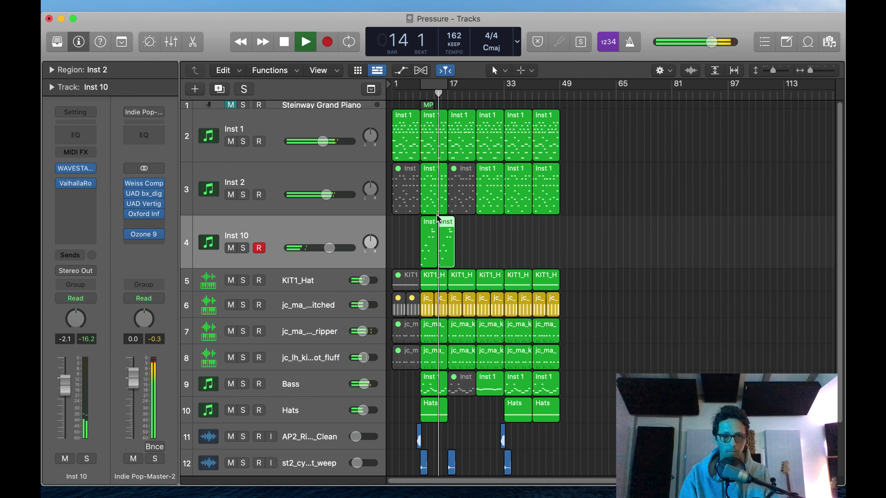
drag(408, 195, 546, 318)
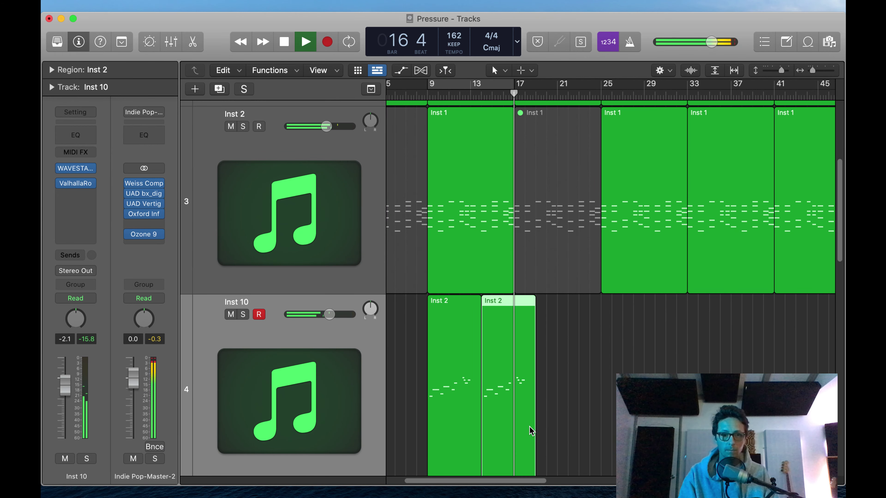
drag(406, 324, 593, 412)
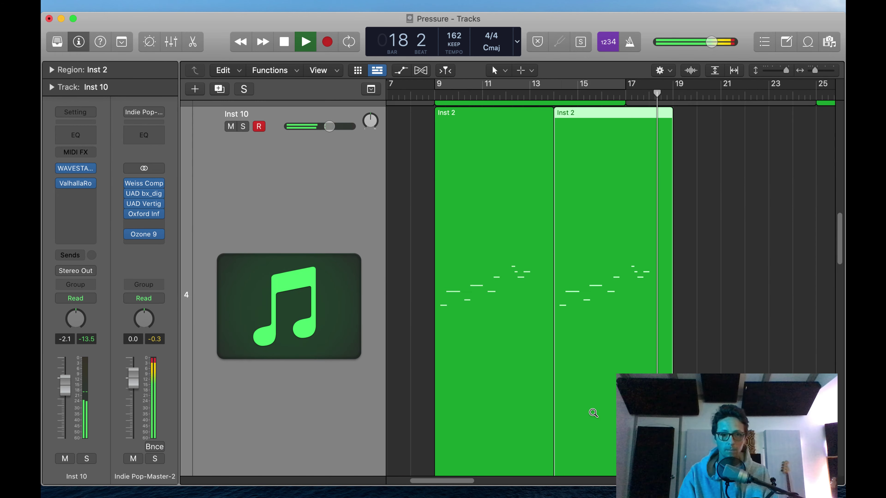
mouse_move(623, 382)
mouse_down()
mouse_move(599, 386)
mouse_move(622, 383)
mouse_up()
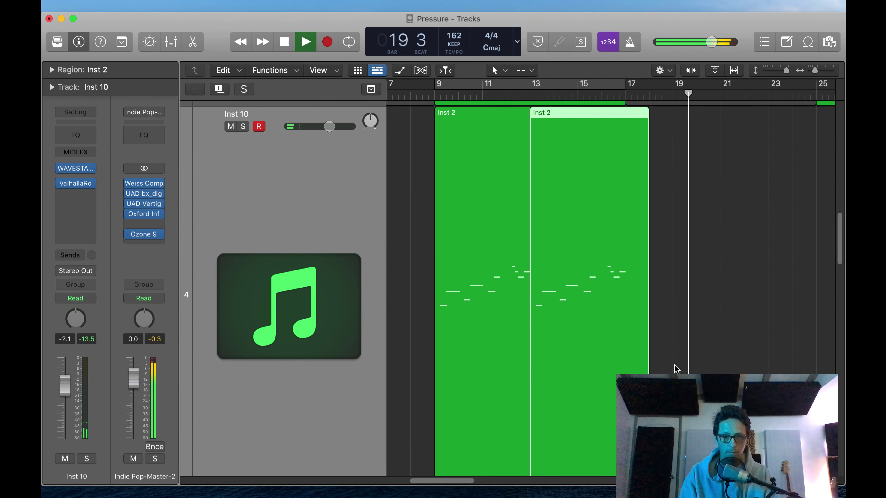
Stop playback and join the two Inst 2 regions on the Inst 10 track into one
key(space)
drag(680, 364, 502, 387)
key(super+j)
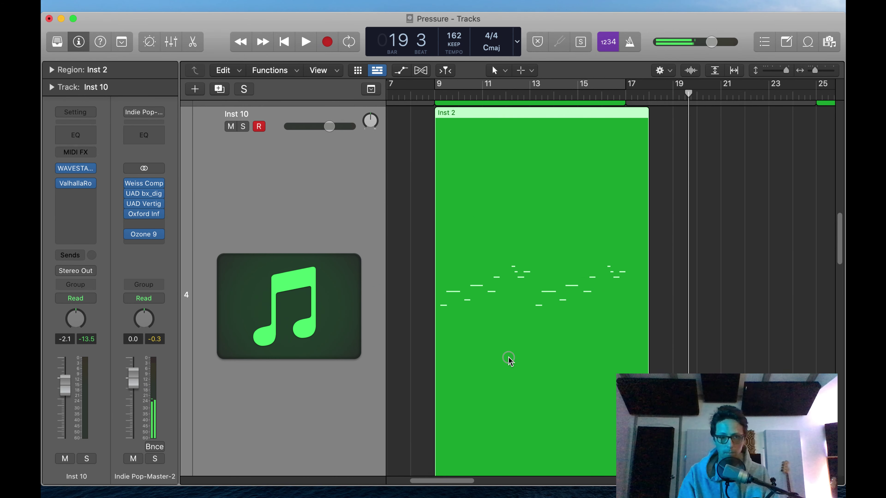
Open the joined Inst 2 region in the Piano Roll and select all its notes
double_click(508, 360)
key(super+q)
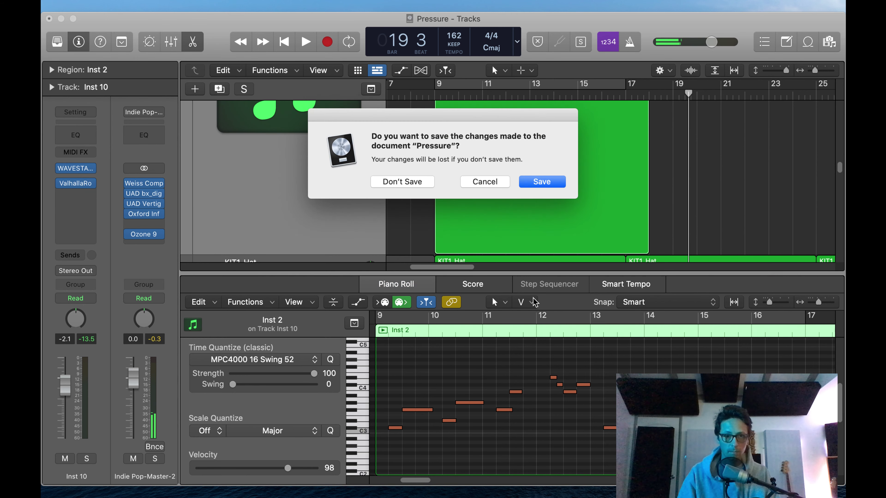
click(476, 183)
key(super+a)
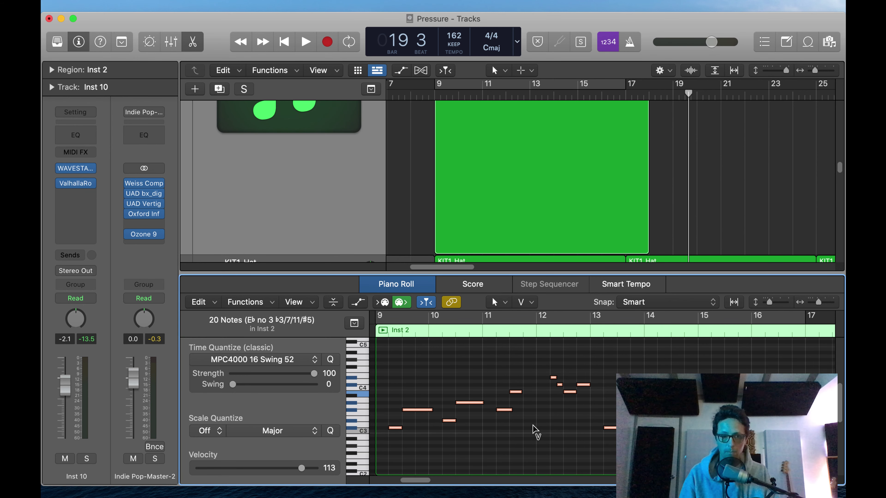
Play from bar 9 with the Piano Roll closed and lower the Inst 10 track volume to -6.8 dB
key(space)
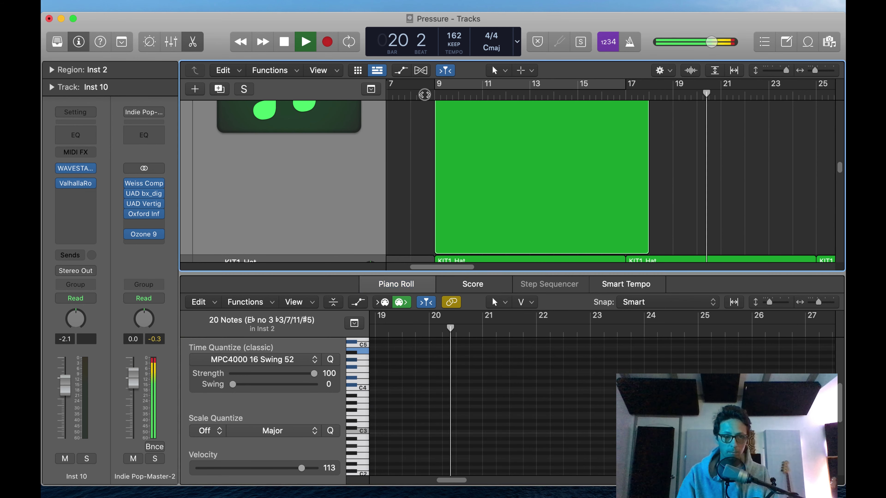
click(420, 87)
key(e)
ctrl+alt+click(532, 282)
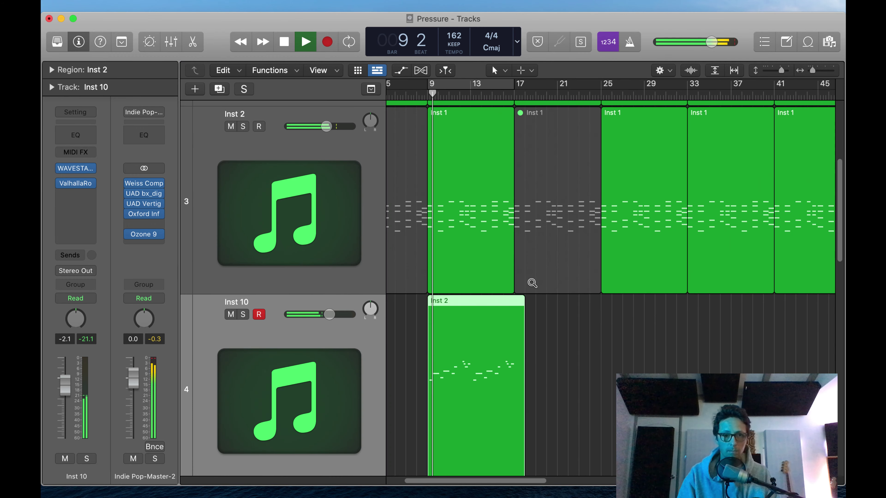
scroll(309, 369, down, 1)
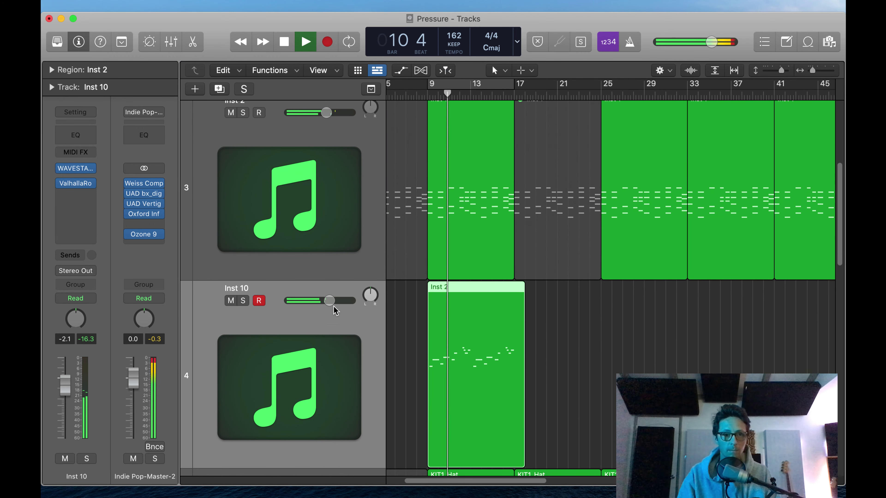
drag(329, 300, 303, 321)
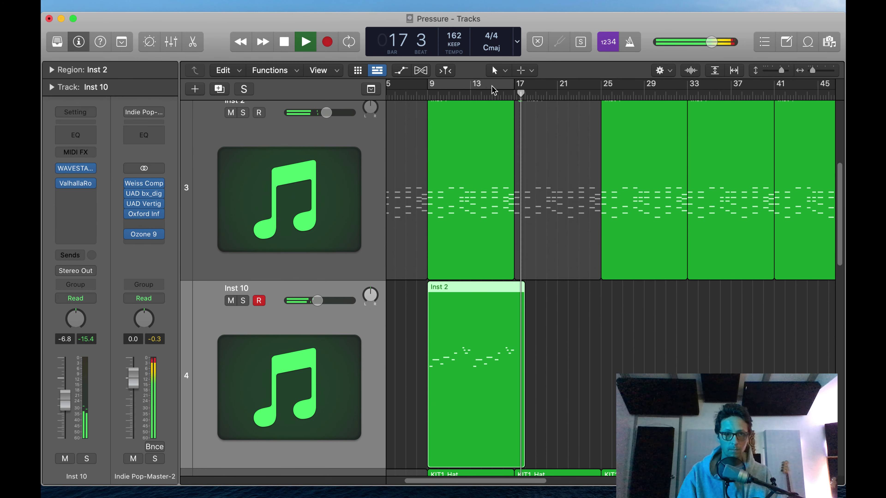
Loop bars 9 to 17 and try the WAVESTATION RAM 2 presets Alpine Bells and Mambo Marimba! on Inst 10
click(479, 88)
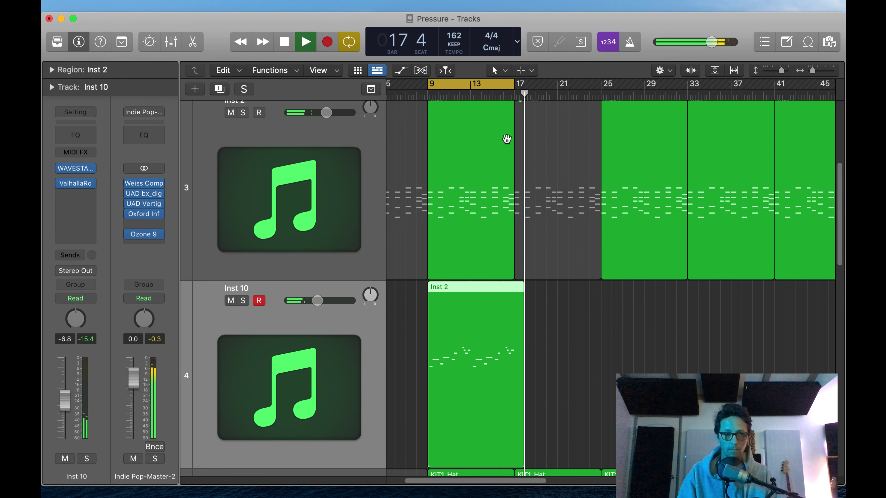
click(76, 169)
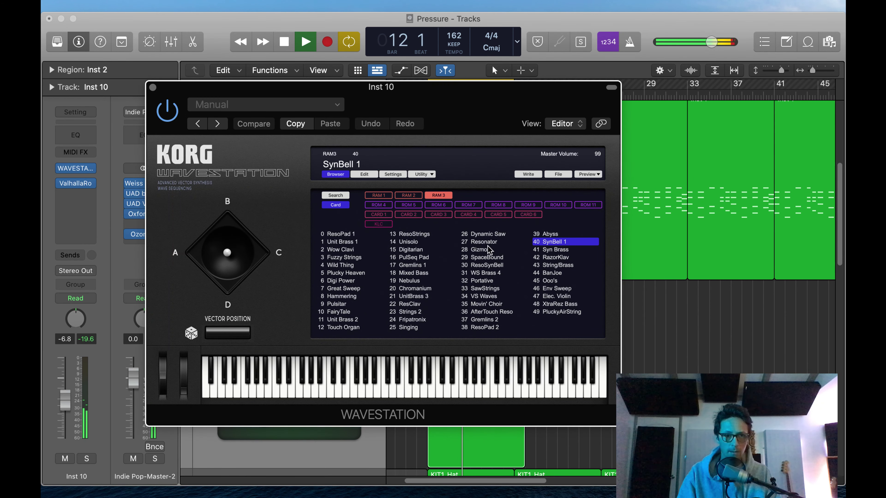
click(408, 195)
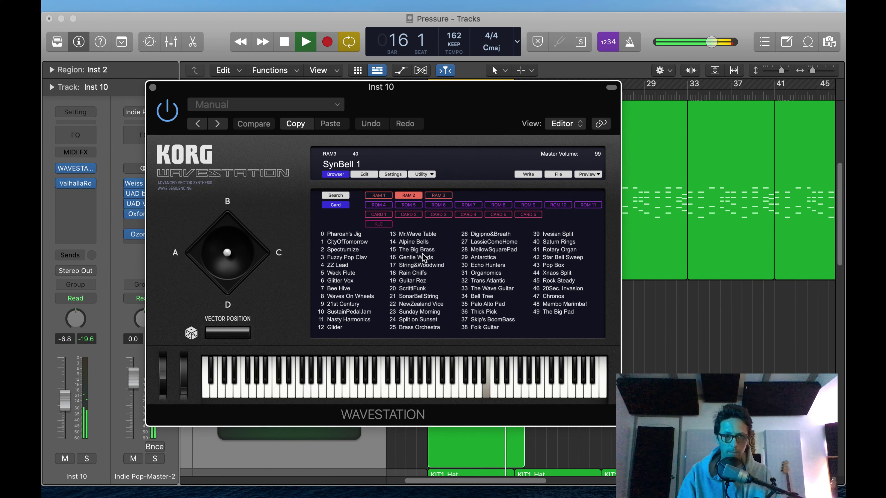
click(423, 243)
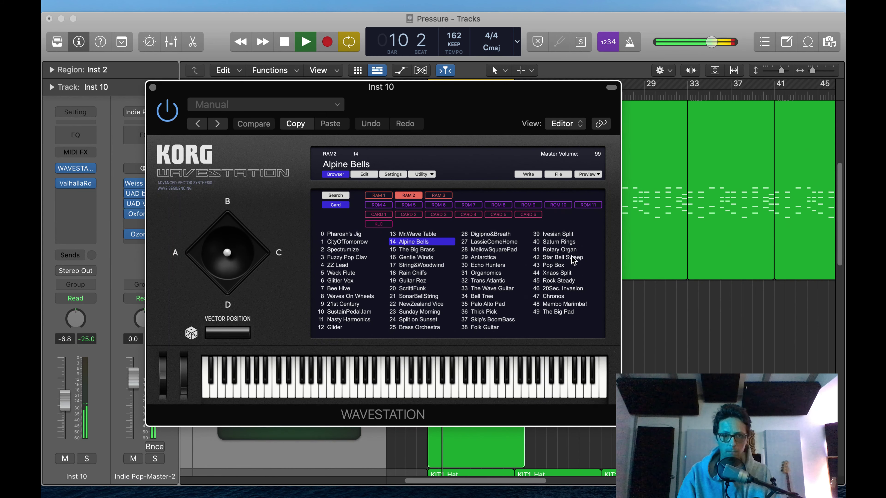
click(564, 304)
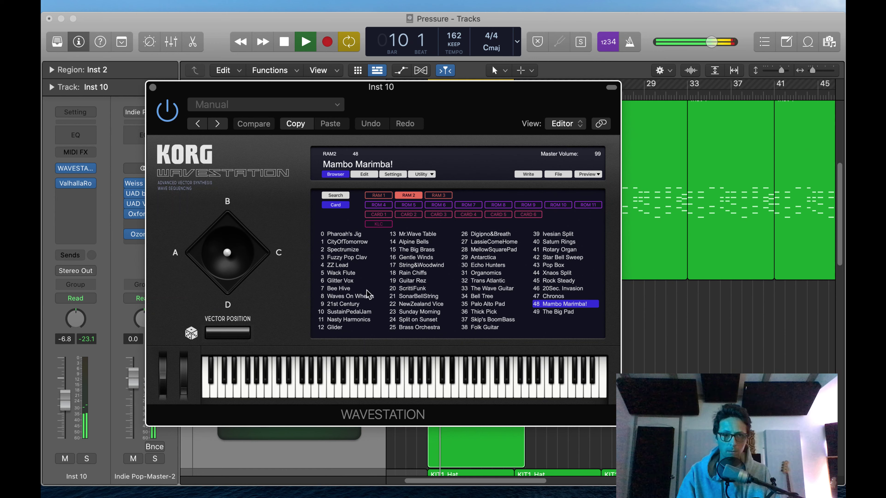
Load the WAVESTATION preset Star Bell Sweep, close its window and set the Inst 10 volume to -3.8 dB
drag(67, 409, 67, 403)
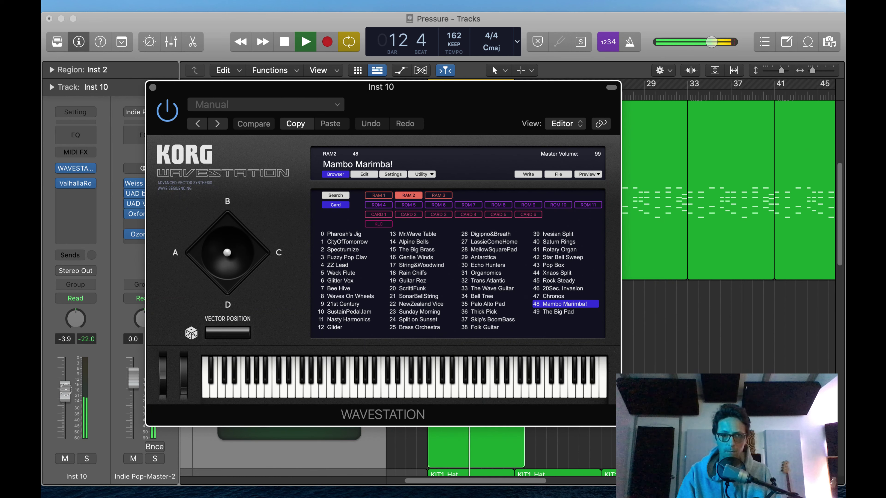
drag(65, 389, 65, 386)
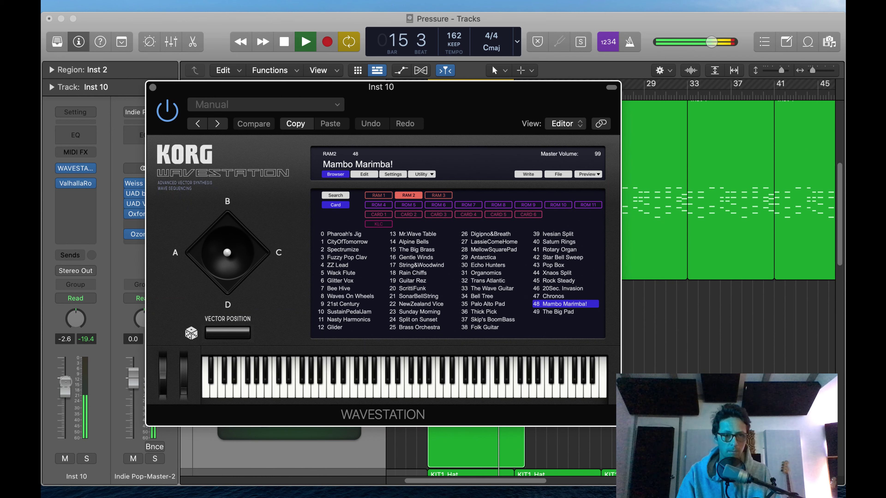
click(562, 257)
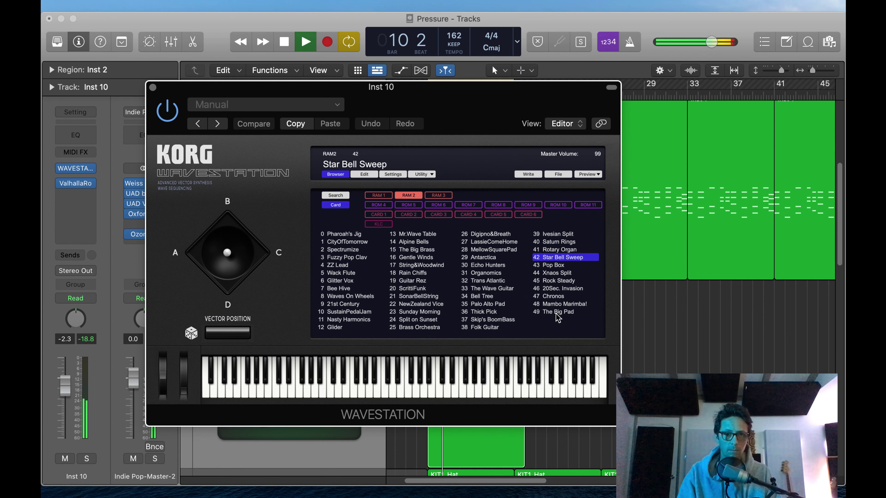
click(153, 87)
drag(65, 385, 63, 394)
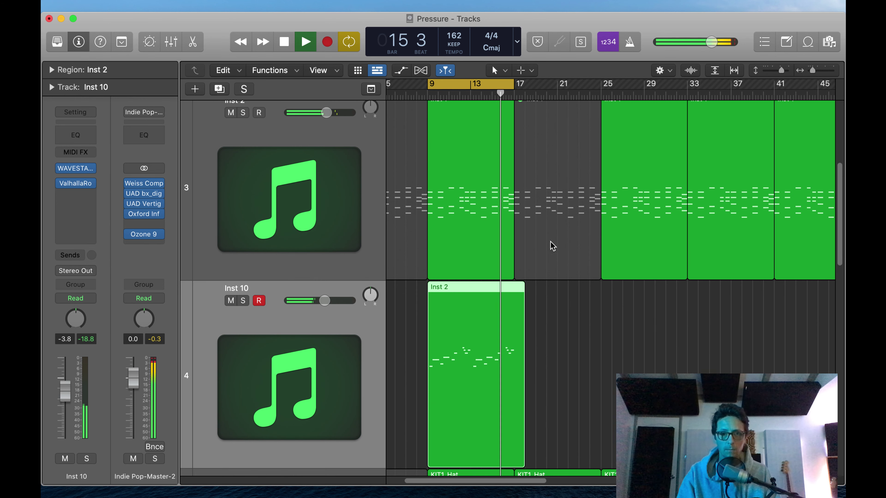
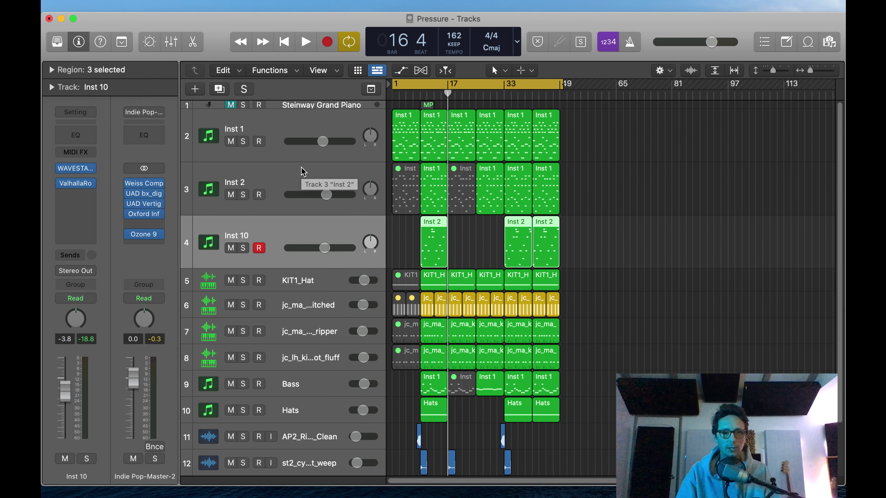
Turn off cycle playback and deselect the three Inst 10 regions
key(super+Up)
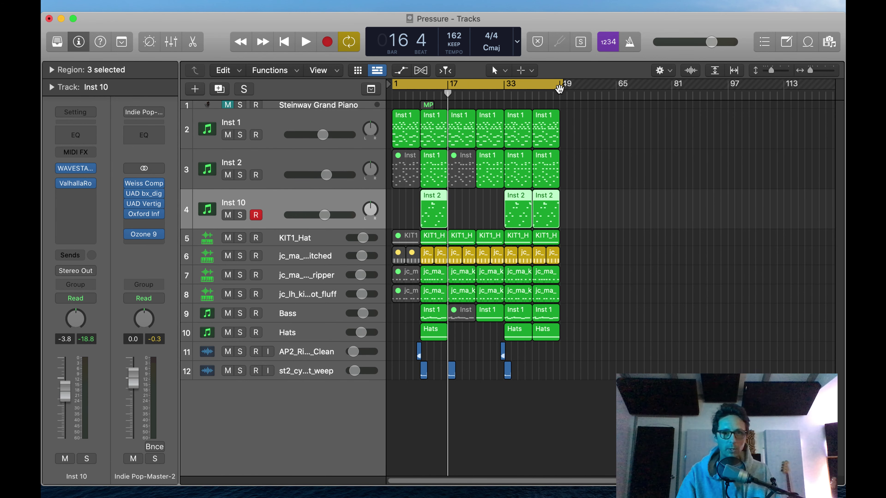
click(550, 84)
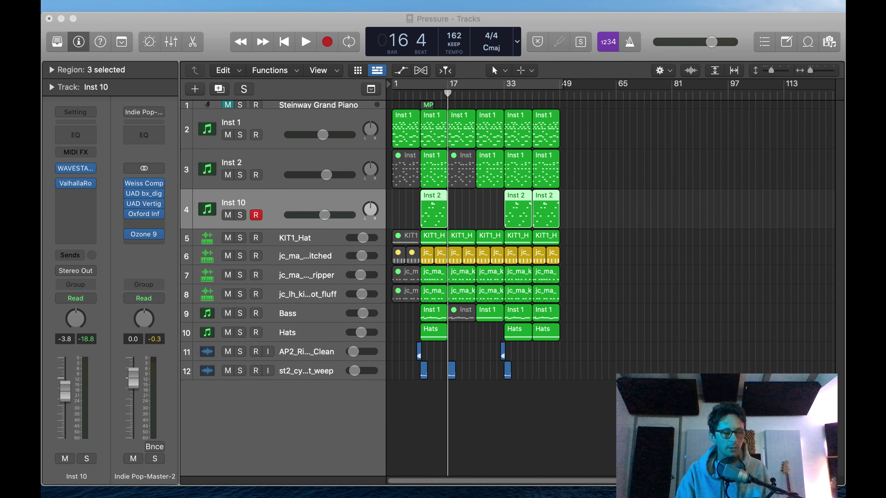
click(649, 309)
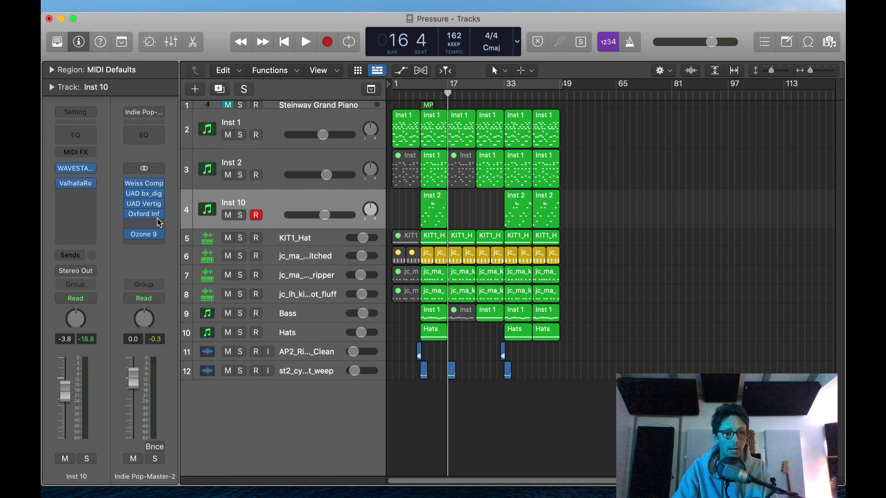
Lower the Ozone 9 Maximizer threshold on the master channel to -7.8 dB and hide the plug-in window
key(v)
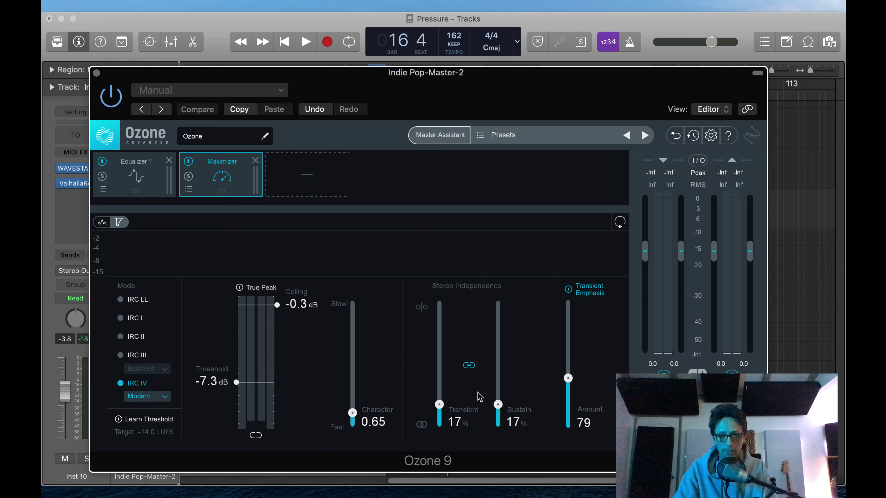
drag(236, 386, 231, 389)
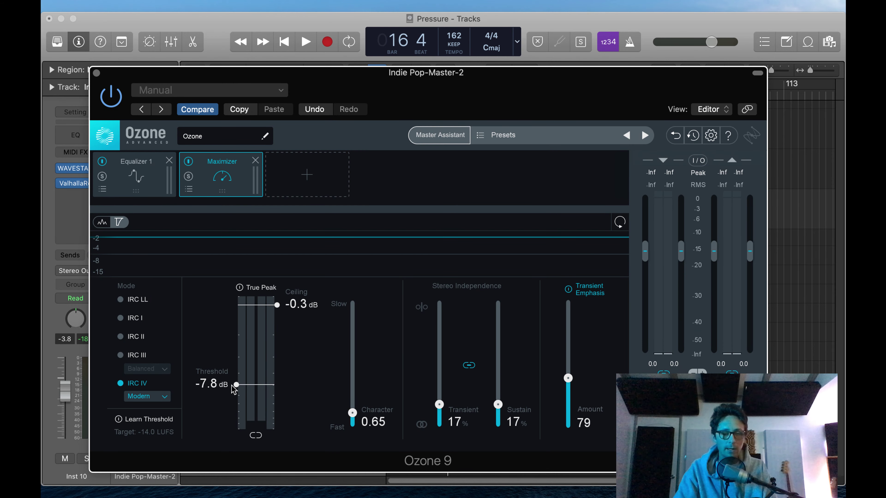
key(v)
Play the arrangement from bar 1 and raise the Bass track volume to -4.0 dB
key(Return)
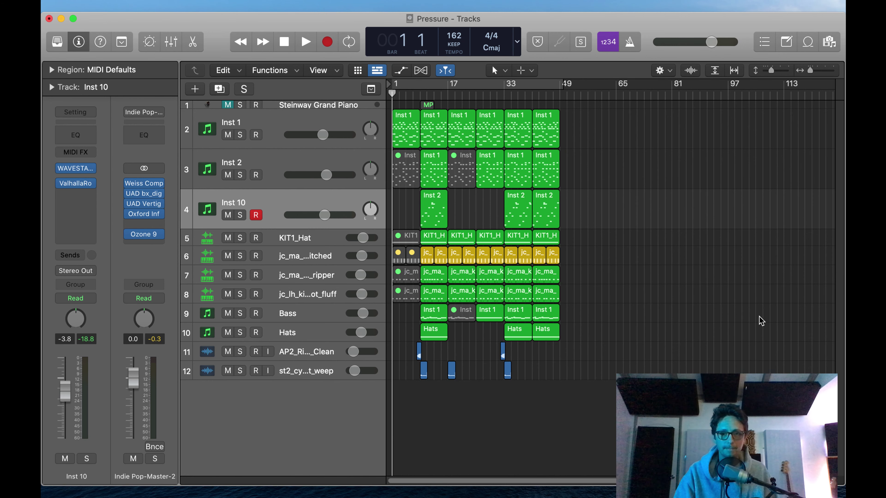
click(661, 233)
key(space)
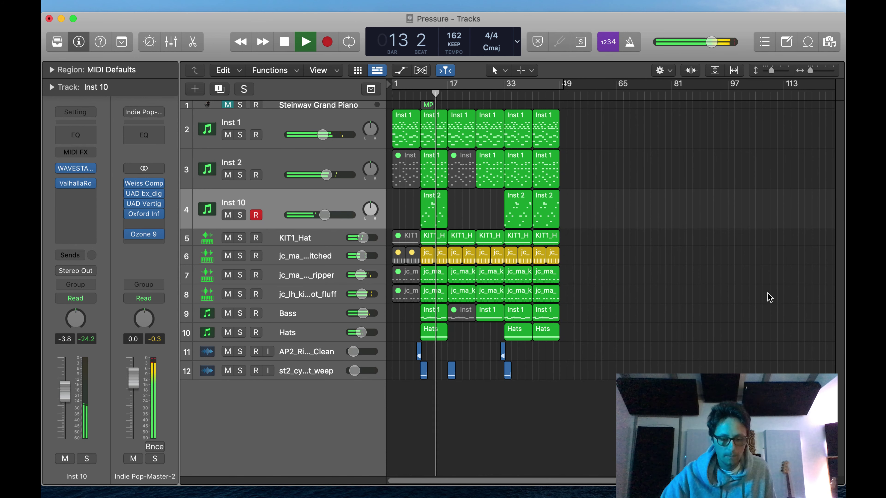
click(305, 256)
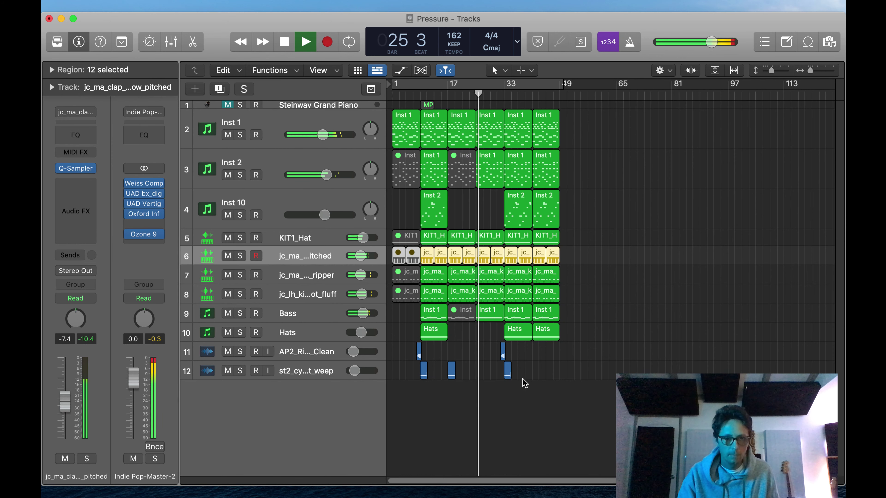
click(289, 312)
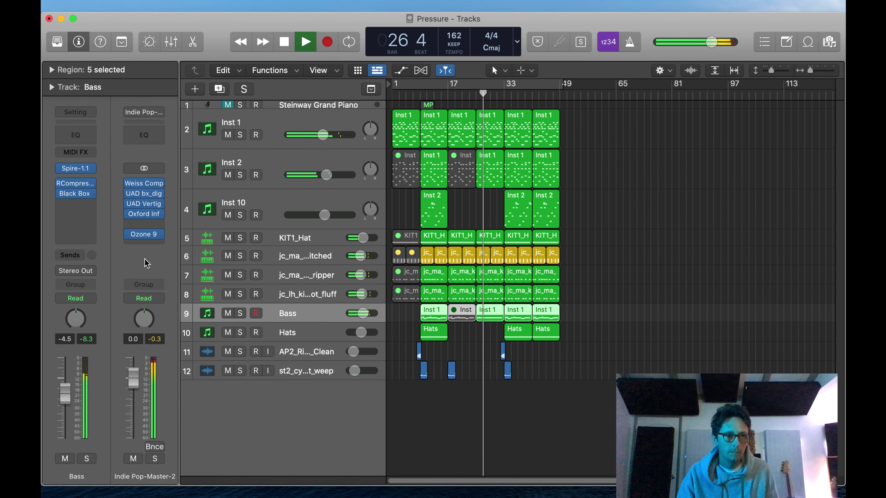
drag(64, 397, 64, 391)
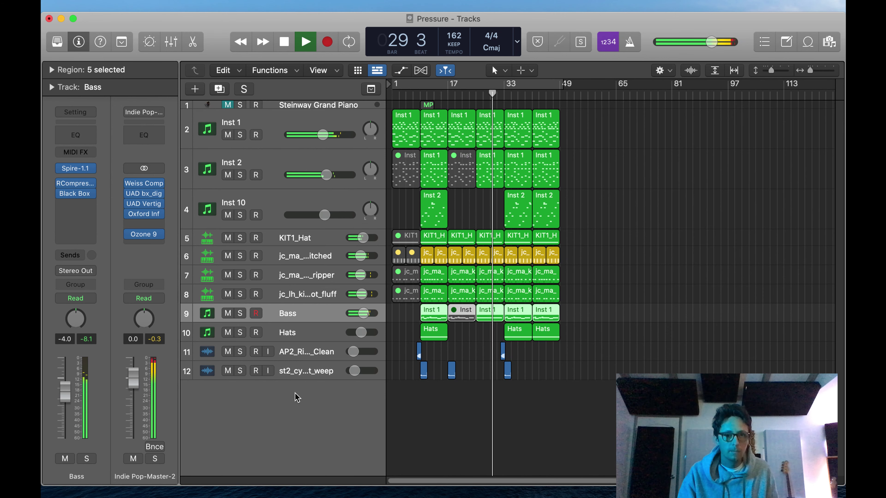